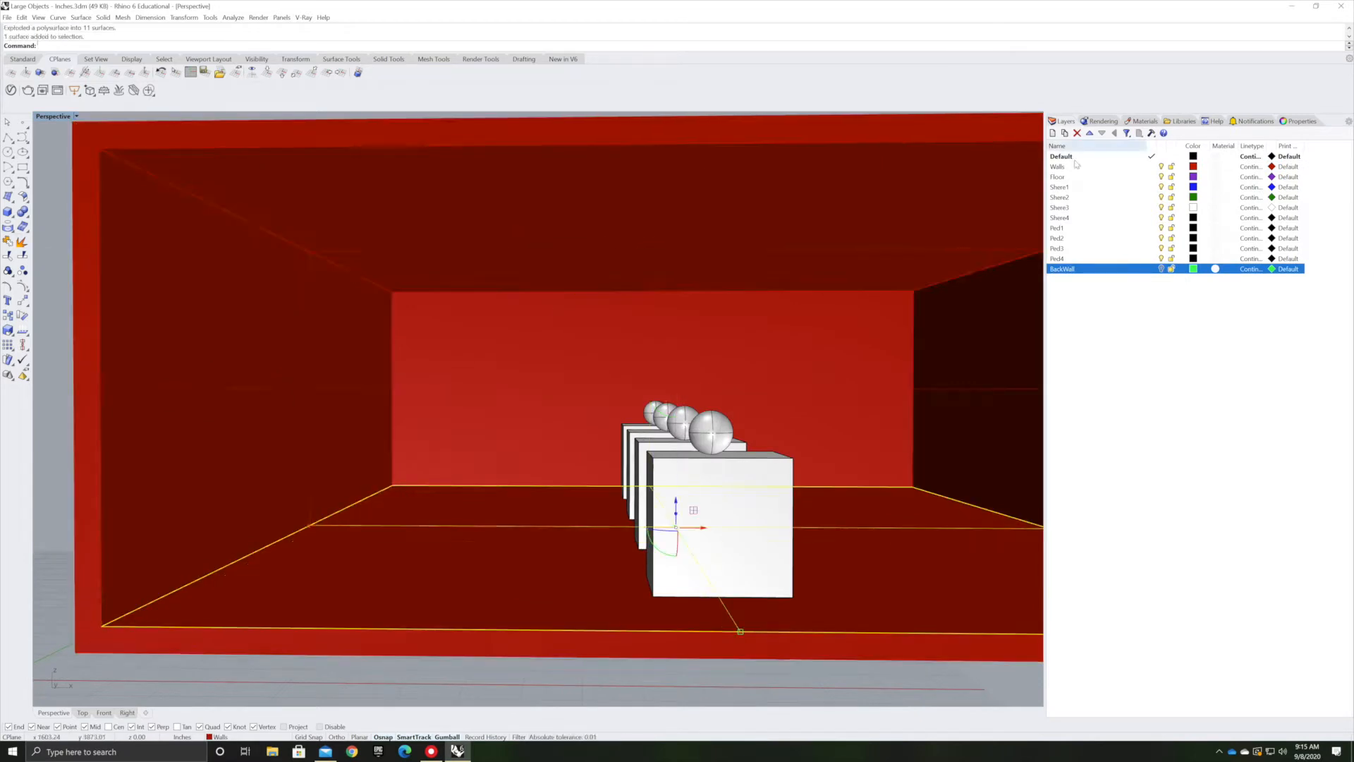
Assign new display colors to the Sheet and Ped layers
{"action": "right_click", "coordinate": [1060, 197]}
{"action": "left_click", "coordinate": [1193, 208]}
{"action": "left_click", "coordinate": [711, 500]}
{"action": "left_click", "coordinate": [1193, 218]}
{"action": "right_click", "coordinate": [1059, 218]}
{"action": "left_click", "coordinate": [1161, 166]}
{"action": "left_click", "coordinate": [307, 462]}
{"action": "right_click", "coordinate": [1057, 228]}
{"action": "left_click", "coordinate": [1193, 228]}
{"action": "left_click", "coordinate": [421, 439]}
{"action": "left_click", "coordinate": [1193, 239]}
{"action": "left_click", "coordinate": [1193, 259]}
{"action": "left_click", "coordinate": [710, 499]}
Create new layers named Ped1a through Ped4a
{"action": "left_click", "coordinate": [1053, 133]}
{"action": "type", "text": "Ped1a"}
{"action": "left_click", "coordinate": [1053, 133]}
{"action": "type", "text": "Ped4a"}
Explode the selected object and toggle visibility of the Walls and BackWall layers
{"action": "left_click", "coordinate": [307, 461]}
{"action": "left_click", "coordinate": [23, 241]}
{"action": "right_click", "coordinate": [1058, 269]}
{"action": "right_click", "coordinate": [1058, 299]}
{"action": "left_click", "coordinate": [1161, 167]}
{"action": "left_click", "coordinate": [1161, 309]}
Select the unneeded objects and delete them
{"action": "left_click", "coordinate": [22, 59]}
{"action": "left_click_drag", "start_coordinate": [143, 324], "coordinate": [22, 25]}
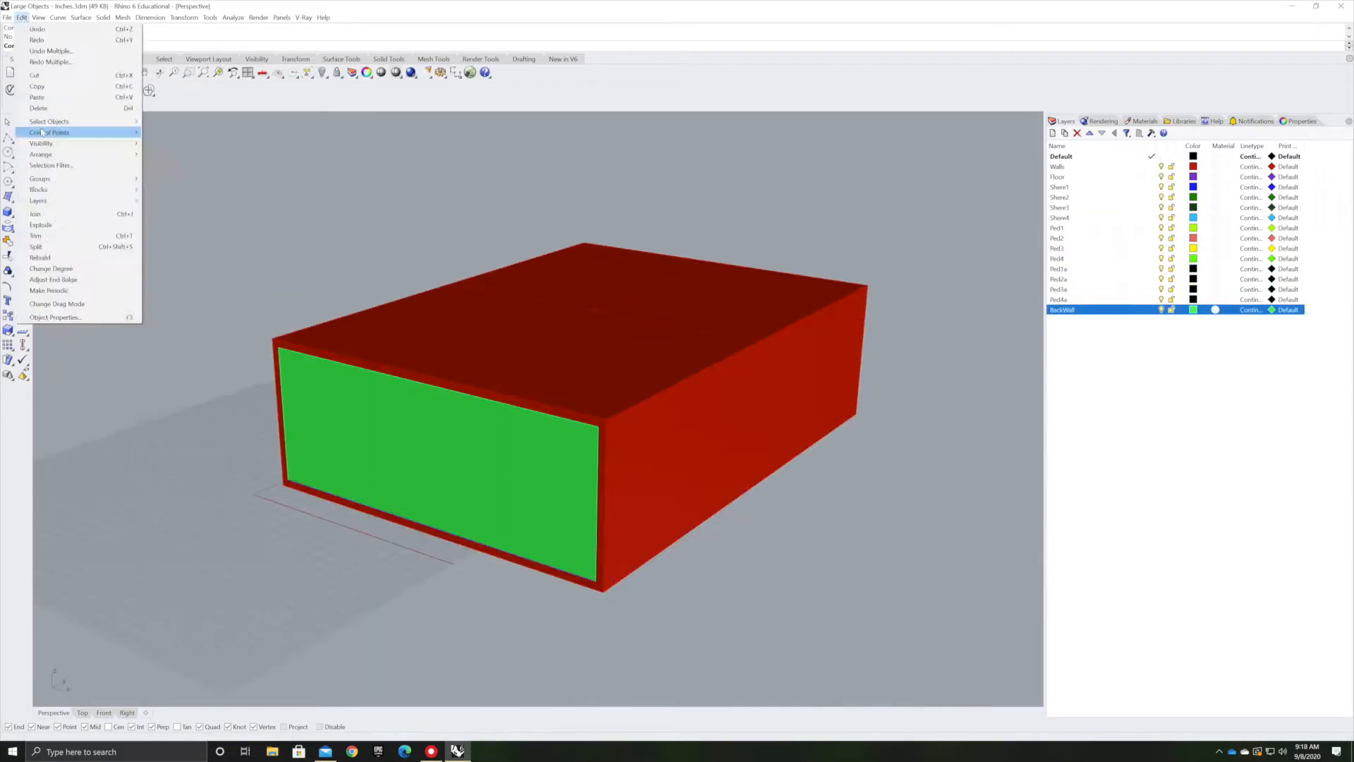
{"action": "key", "text": "Delete"}
Create a new custom material named Imagewall
{"action": "left_click", "coordinate": [1142, 121]}
{"action": "left_click", "coordinate": [1054, 153]}
{"action": "left_click", "coordinate": [713, 522]}
{"action": "left_click", "coordinate": [1053, 153]}
{"action": "left_click", "coordinate": [1084, 201]}
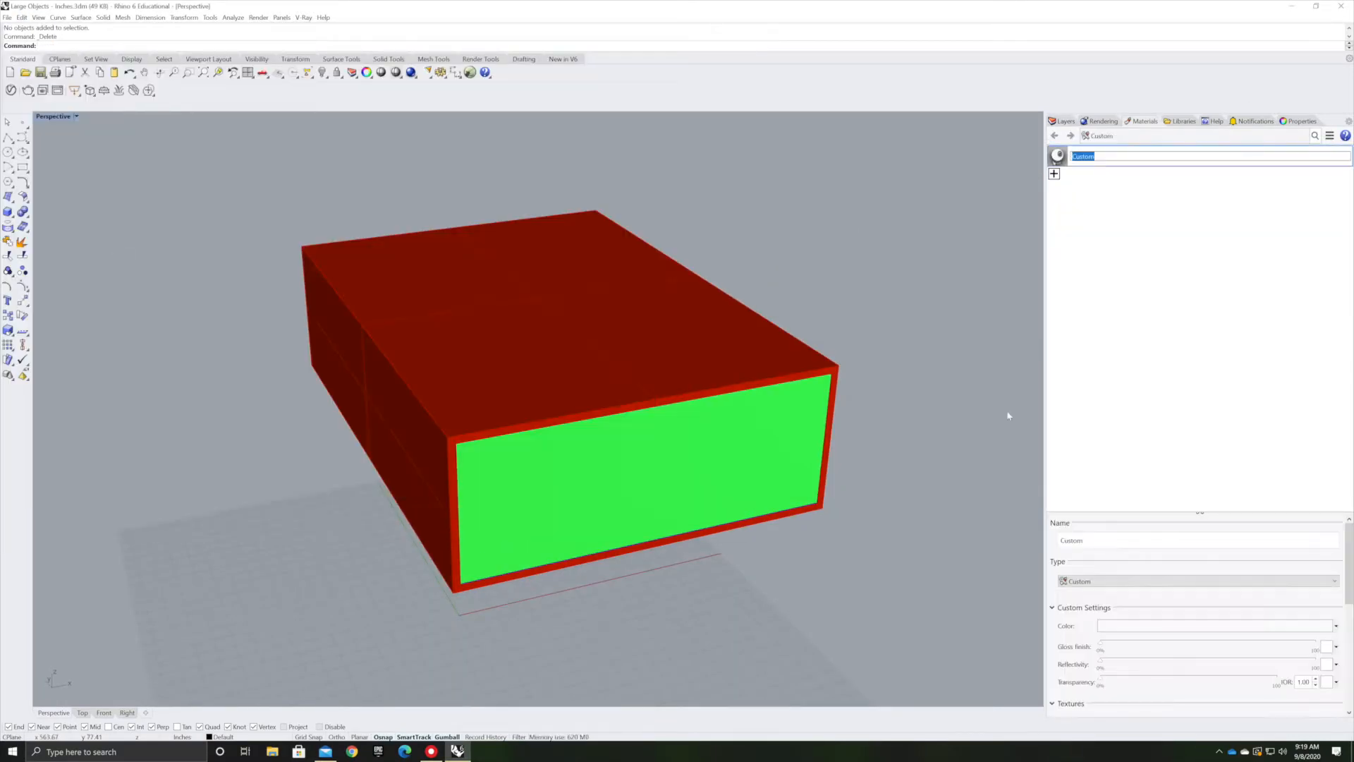
{"action": "type", "text": "Imagewall"}
{"action": "key", "text": "Return"}
Give Imagewall an image texture and apply it to the selected wall surfaces
{"action": "scroll", "coordinate": [1157, 613], "scroll_direction": "down", "scroll_amount": 3}
{"action": "left_click", "coordinate": [1113, 606]}
{"action": "left_click", "coordinate": [43, 123]}
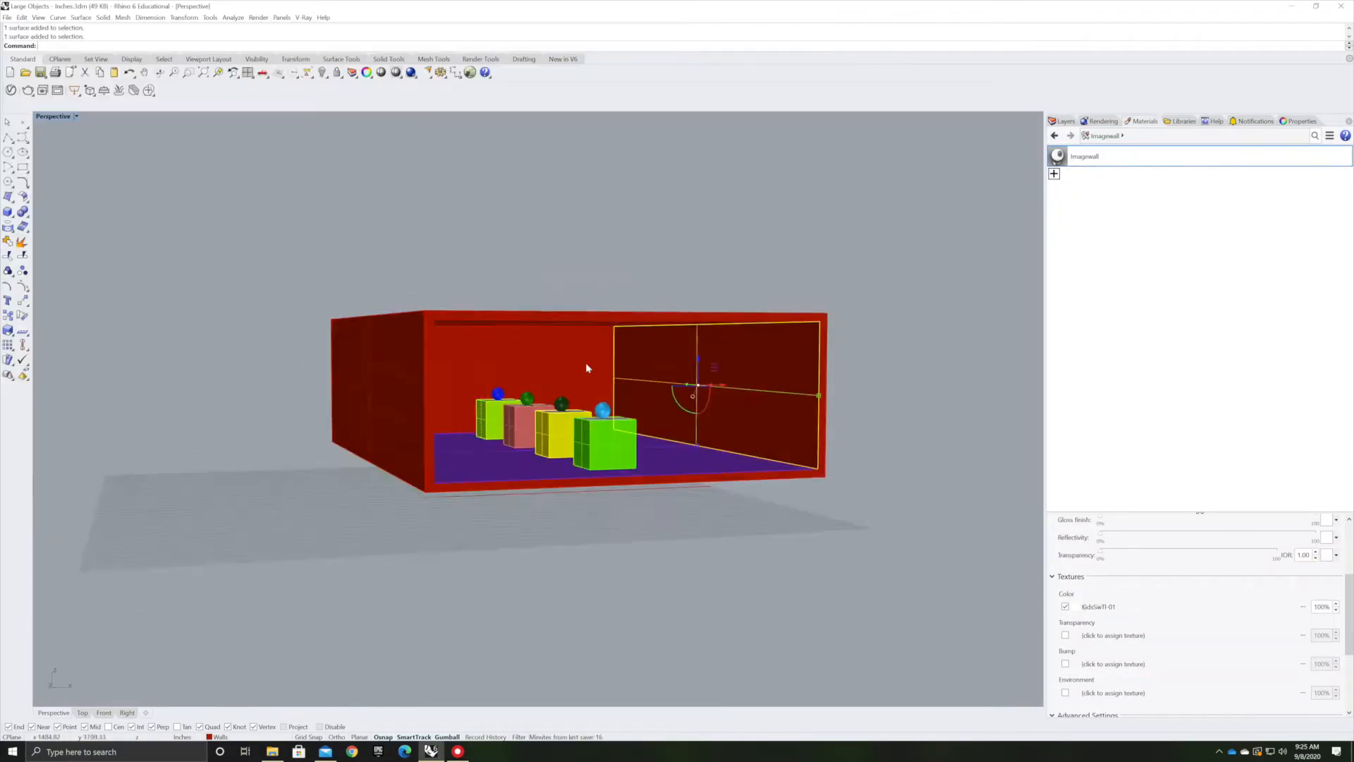
{"action": "left_click", "coordinate": [585, 364], "text": "shift"}
{"action": "right_click_drag", "start_coordinate": [585, 364], "coordinate": [494, 390]}
{"action": "left_click", "coordinate": [363, 390], "text": "shift"}
{"action": "right_click", "coordinate": [1100, 158]}
Switch the perspective viewport to Rendered display
{"action": "scroll", "coordinate": [1199, 620], "scroll_direction": "down", "scroll_amount": 3}
{"action": "left_click", "coordinate": [76, 117]}
{"action": "right_click_drag", "start_coordinate": [741, 466], "coordinate": [634, 462]}
{"action": "scroll", "coordinate": [1199, 620], "scroll_direction": "up", "scroll_amount": 5}
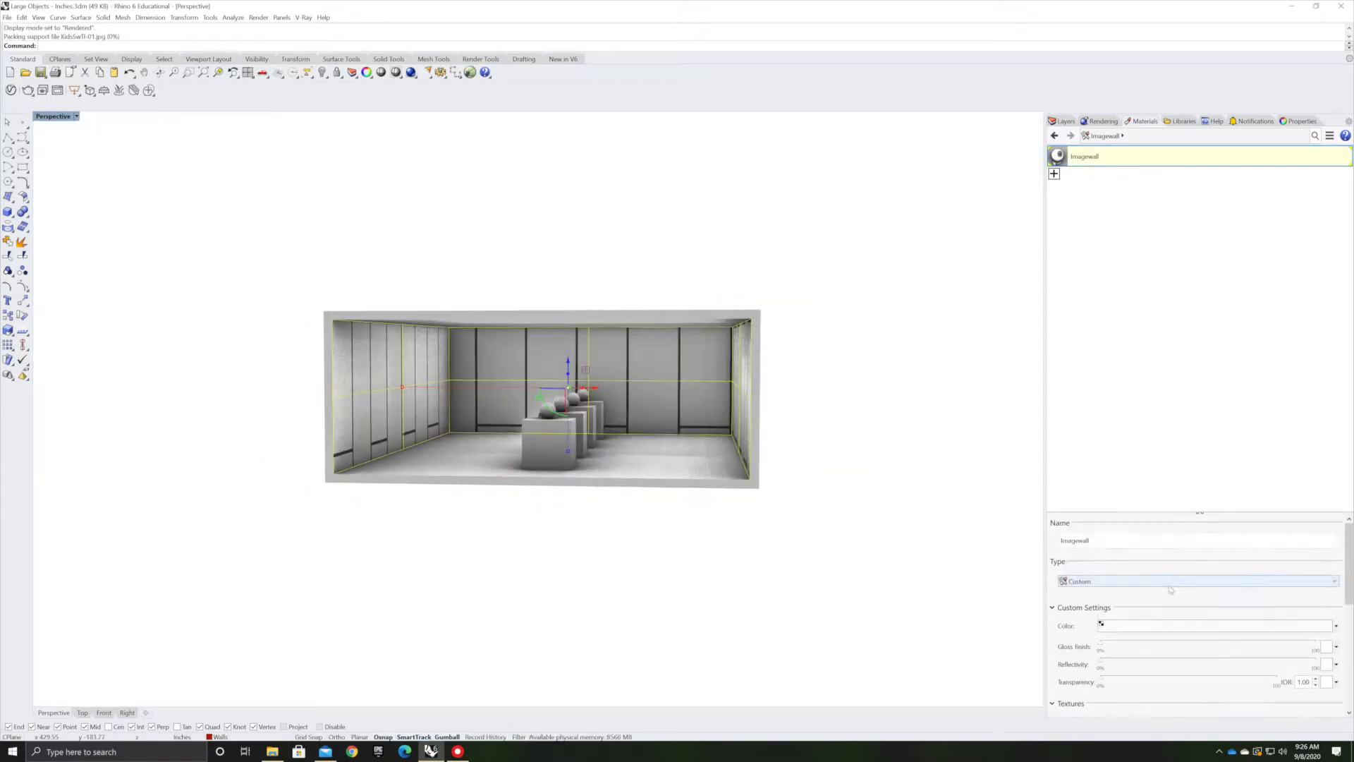
Set the Imagewall texture repeat to 10
{"action": "left_click", "coordinate": [1112, 606]}
{"action": "scroll", "coordinate": [1199, 620], "scroll_direction": "down", "scroll_amount": 5}
{"action": "double_click", "coordinate": [1181, 583]}
{"action": "type", "text": "10"}
{"action": "right_click_drag", "start_coordinate": [507, 586], "coordinate": [550, 634]}
{"action": "type", "text": "1"}
Create a new custom material and apply it to the floor
{"action": "left_click", "coordinate": [1053, 173]}
{"action": "left_click", "coordinate": [1097, 220]}
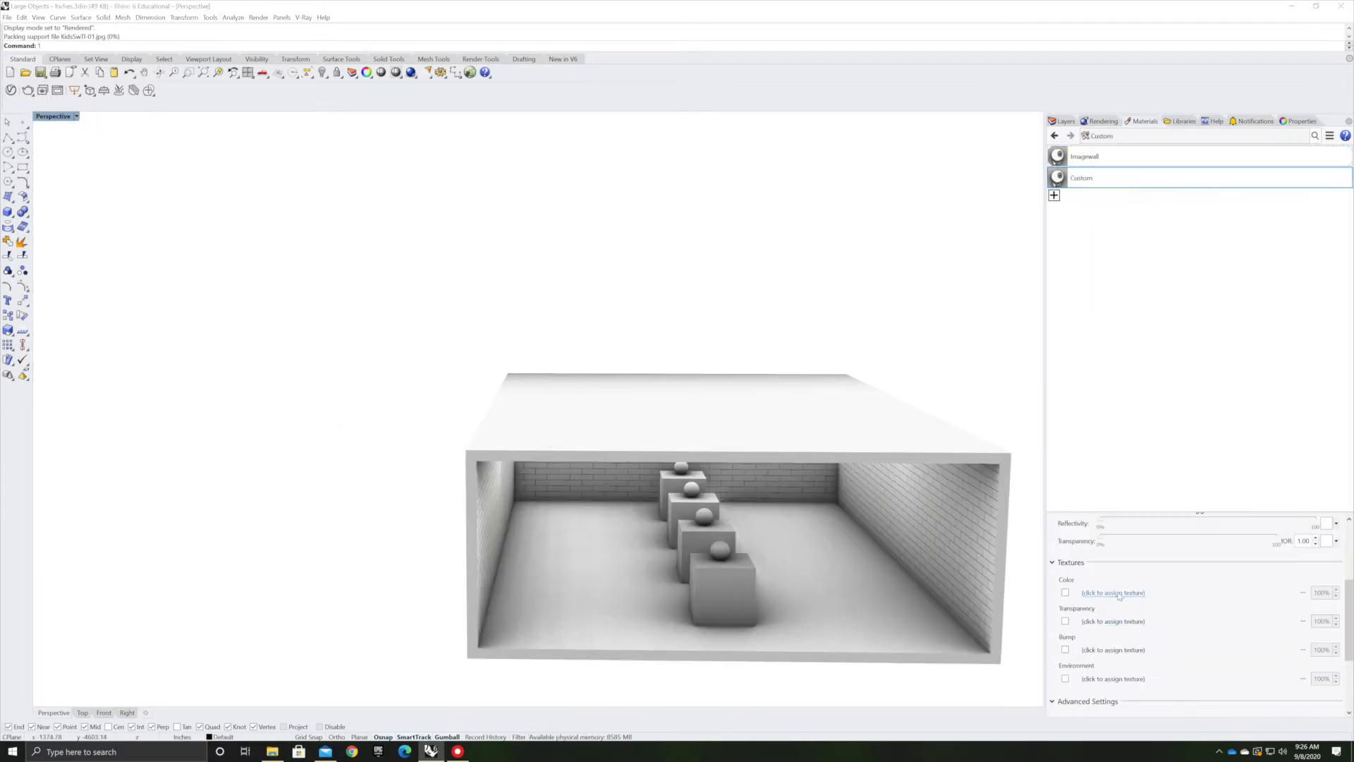
{"action": "left_click", "coordinate": [1113, 591]}
{"action": "left_click_drag", "start_coordinate": [1082, 178], "coordinate": [837, 583]}
Assign the Laminate_A01_Diff texture to the floor material with a repeat of 40
{"action": "scroll", "coordinate": [837, 583], "scroll_direction": "up", "scroll_amount": 5}
{"action": "left_click", "coordinate": [1113, 591]}
{"action": "type", "text": "1050"}
{"action": "double_click", "coordinate": [1181, 583]}
{"action": "type", "text": "40"}
{"action": "right_click_drag", "start_coordinate": [635, 599], "coordinate": [727, 622]}
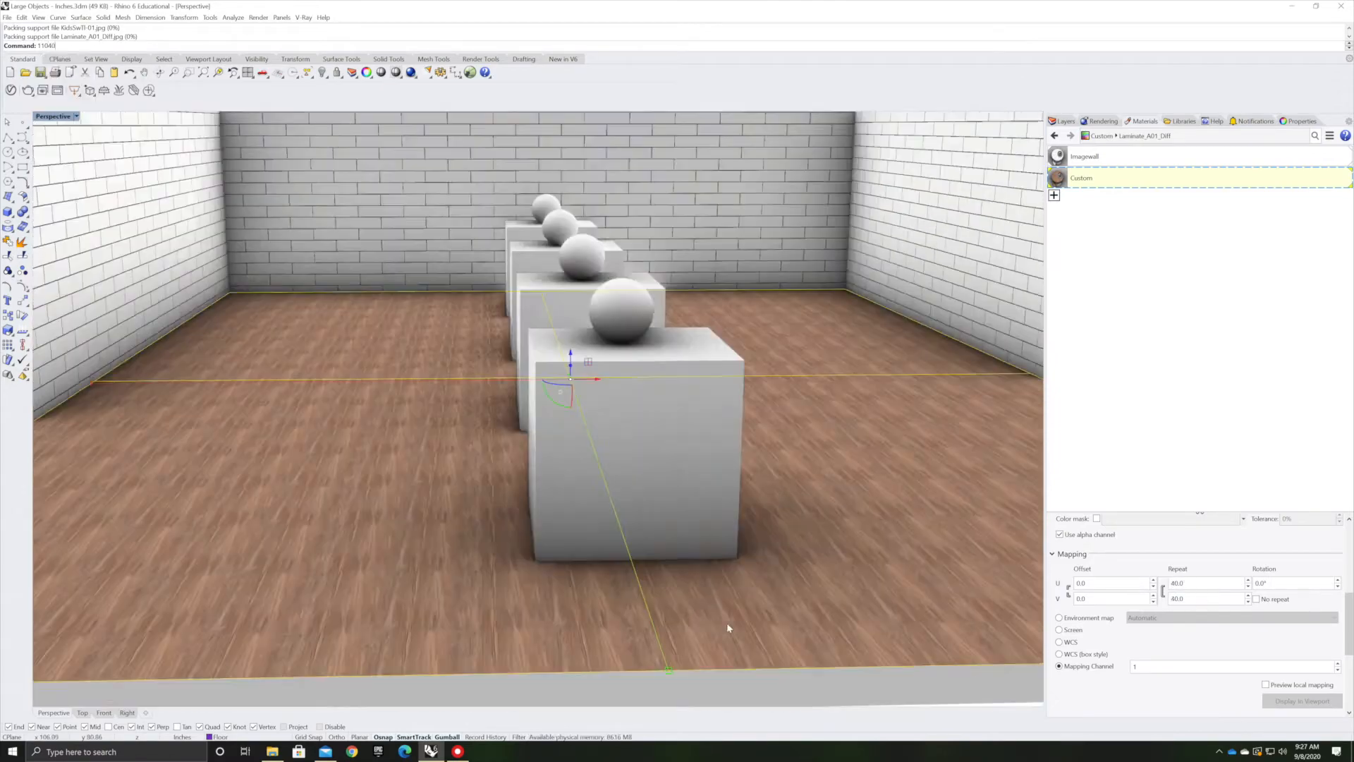
Change the floor texture repeat to 20
{"action": "double_click", "coordinate": [1181, 583]}
{"action": "type", "text": "20"}
Select and delete a surface of the room
{"action": "scroll", "coordinate": [676, 487], "scroll_direction": "down", "scroll_amount": 5}
{"action": "left_click", "coordinate": [677, 635]}
{"action": "right_click_drag", "start_coordinate": [758, 514], "coordinate": [692, 457]}
{"action": "scroll", "coordinate": [692, 457], "scroll_direction": "down", "scroll_amount": 5}
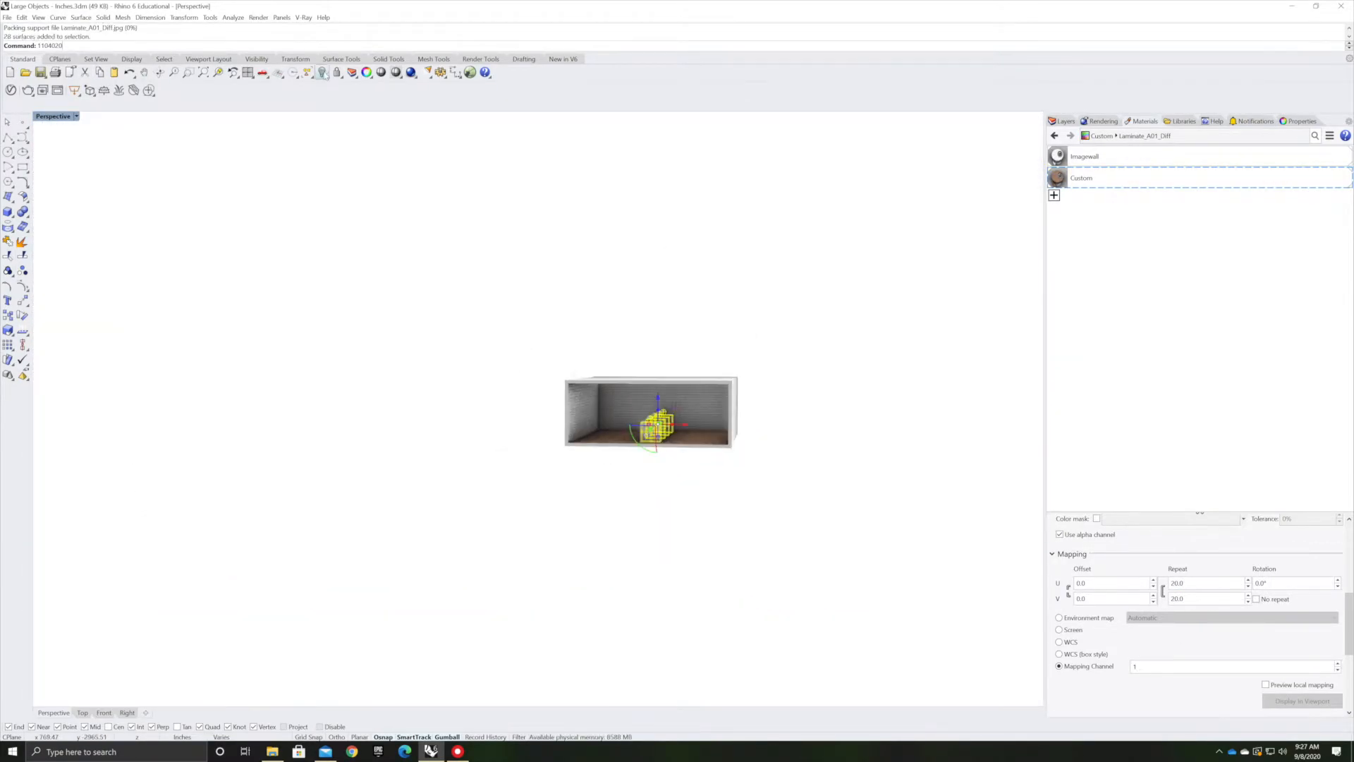
{"action": "key", "text": "Delete"}
In Top view, draw the room's diagonals and a centred rectangle for the skylight opening
{"action": "left_click", "coordinate": [82, 712]}
{"action": "left_click", "coordinate": [318, 278]}
{"action": "left_click", "coordinate": [508, 551]}
{"action": "left_click", "coordinate": [508, 278]}
{"action": "left_click", "coordinate": [317, 551]}
{"action": "left_click", "coordinate": [356, 333]}
{"action": "left_click", "coordinate": [467, 496]}
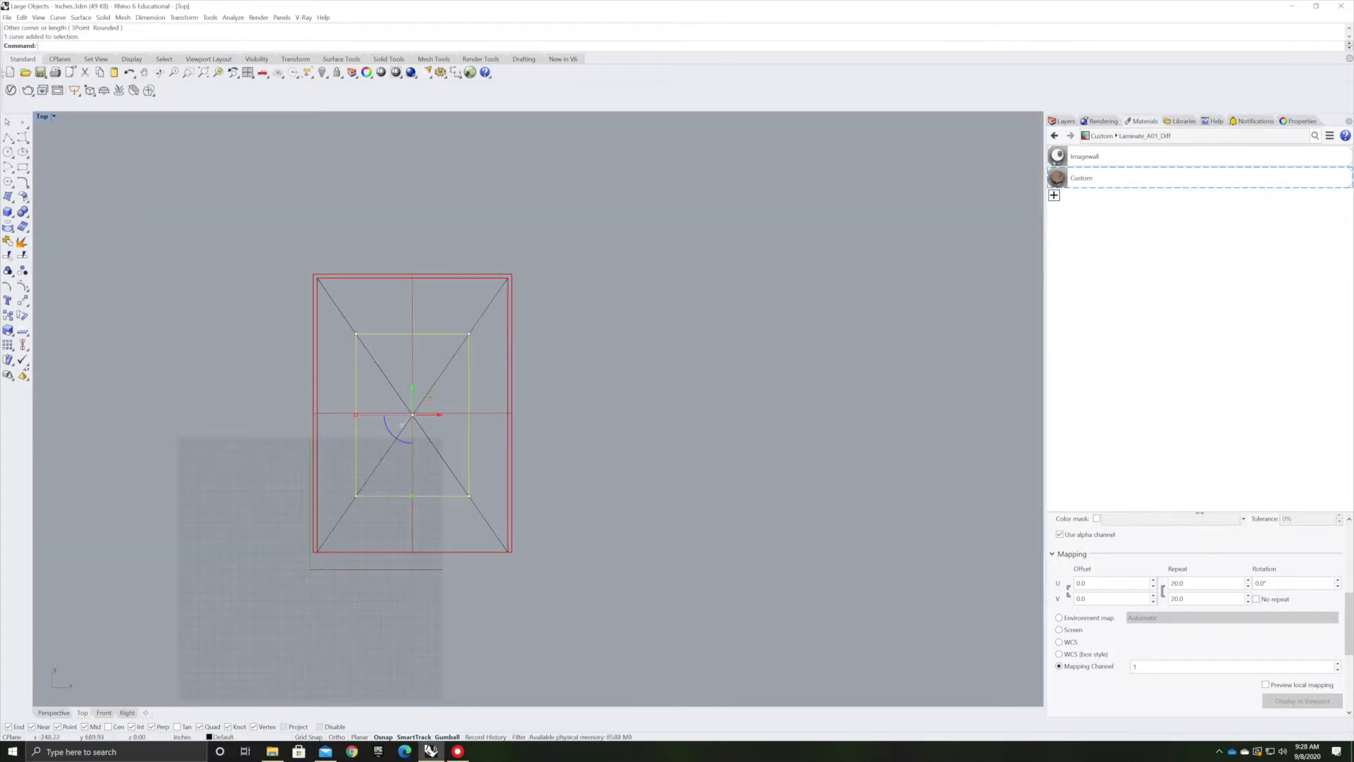
Extrude the skylight rectangle into a solid through the ceiling
{"action": "left_click", "coordinate": [54, 712]}
{"action": "type", "text": "extrude"}
{"action": "key", "text": "Return"}
{"action": "left_click", "coordinate": [670, 247]}
{"action": "left_click_drag", "start_coordinate": [644, 247], "coordinate": [644, 282]}
{"action": "left_click", "coordinate": [365, 270]}
{"action": "left_click", "coordinate": [642, 270]}
{"action": "key", "text": "Return"}
{"action": "right_click_drag", "start_coordinate": [641, 270], "coordinate": [480, 227]}
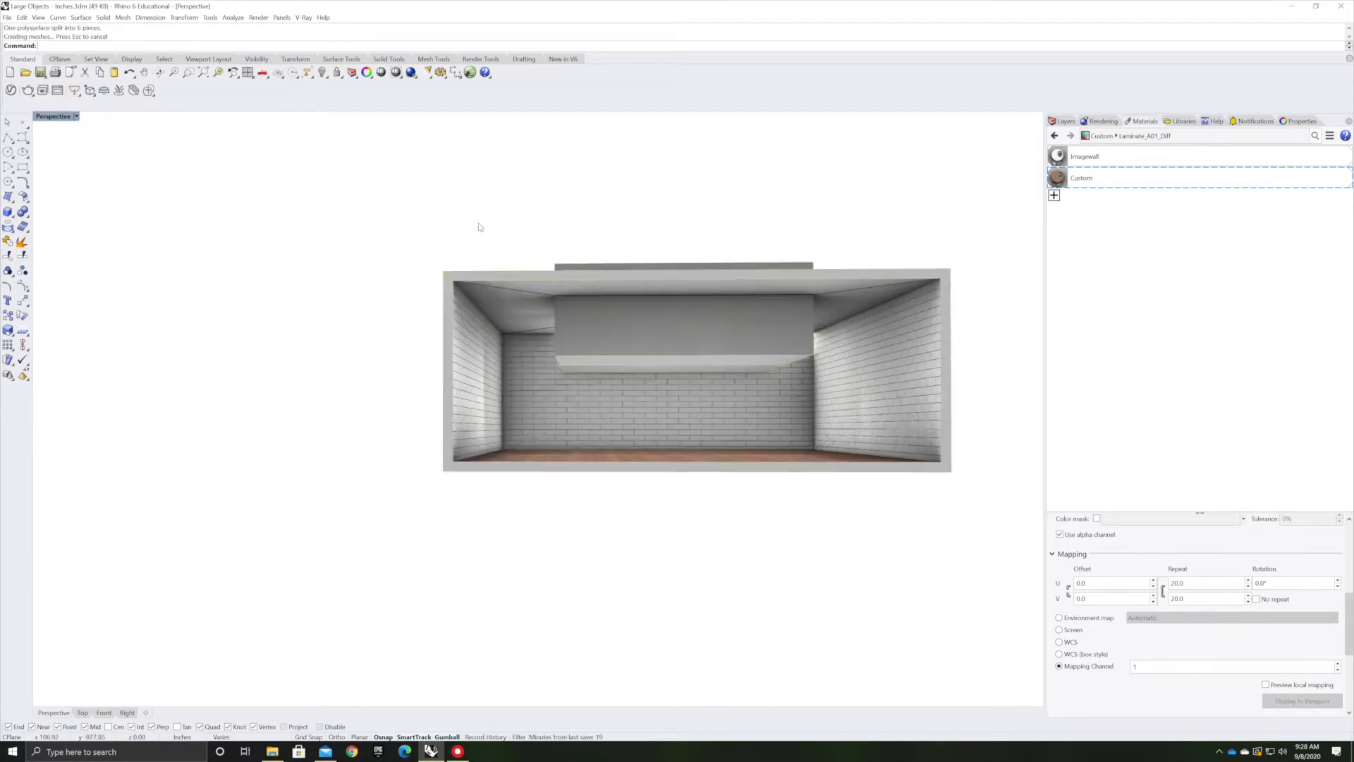
Select and delete an unneeded surface
{"action": "left_click", "coordinate": [371, 202]}
{"action": "scroll", "coordinate": [656, 268], "scroll_direction": "down", "scroll_amount": 5}
{"action": "key", "text": "Delete"}
Split the ceiling with the skylight solid
{"action": "type", "text": "Sp"}
{"action": "right_click_drag", "start_coordinate": [655, 324], "coordinate": [665, 203]}
{"action": "type", "text": "lit"}
{"action": "key", "text": "Return"}
{"action": "scroll", "coordinate": [666, 303], "scroll_direction": "up", "scroll_amount": 5}
{"action": "left_click", "coordinate": [662, 332]}
{"action": "key", "text": "Return"}
{"action": "left_click", "coordinate": [583, 393]}
{"action": "right_click_drag", "start_coordinate": [583, 393], "coordinate": [774, 432]}
{"action": "left_click", "coordinate": [774, 432]}
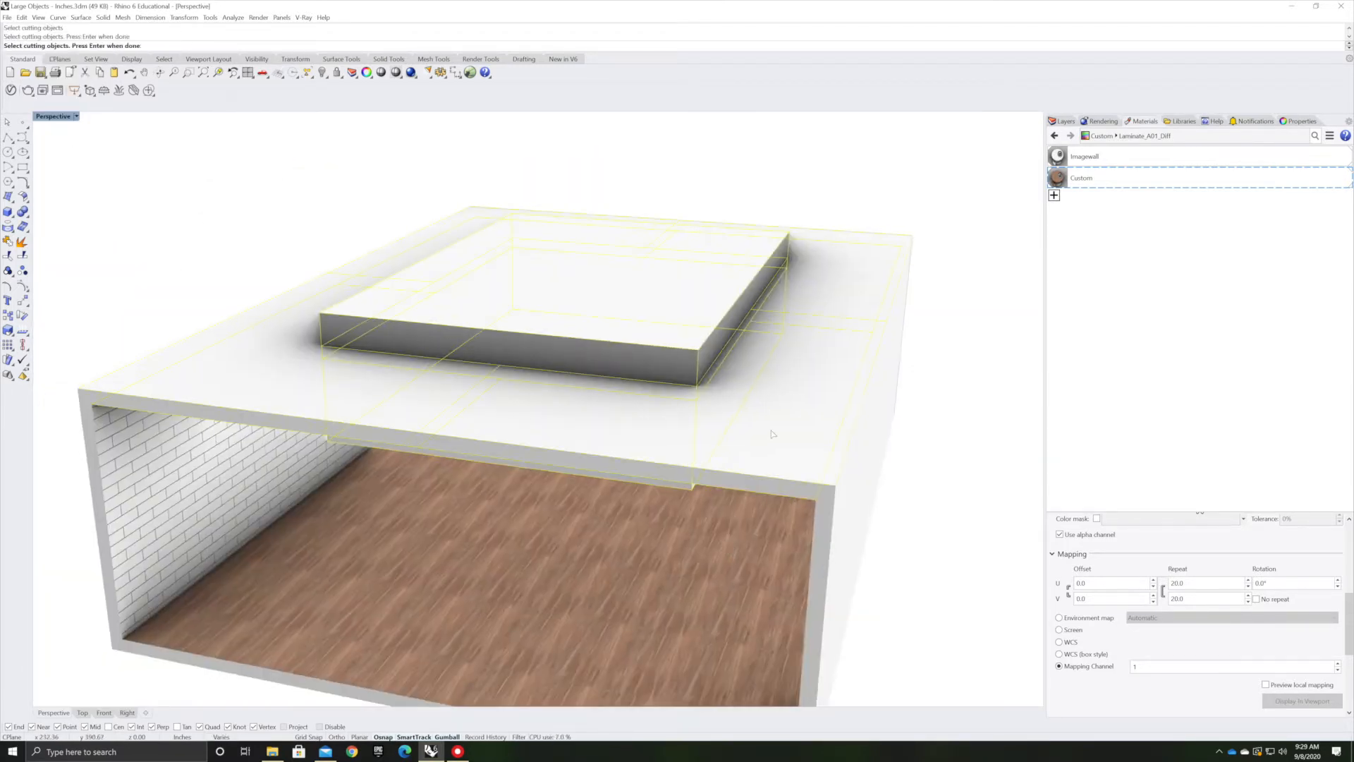
{"action": "key", "text": "Return"}
Create a Skylight layer for the skylight surfaces
{"action": "scroll", "coordinate": [514, 544], "scroll_direction": "up", "scroll_amount": 5}
{"action": "left_click", "coordinate": [671, 665]}
{"action": "left_click", "coordinate": [1064, 121]}
{"action": "mouse_move", "coordinate": [671, 665]}
{"action": "right_mouse_down"}
{"action": "mouse_move", "coordinate": [742, 447]}
{"action": "mouse_move", "coordinate": [559, 493]}
{"action": "right_mouse_up"}
{"action": "left_click", "coordinate": [1060, 320]}
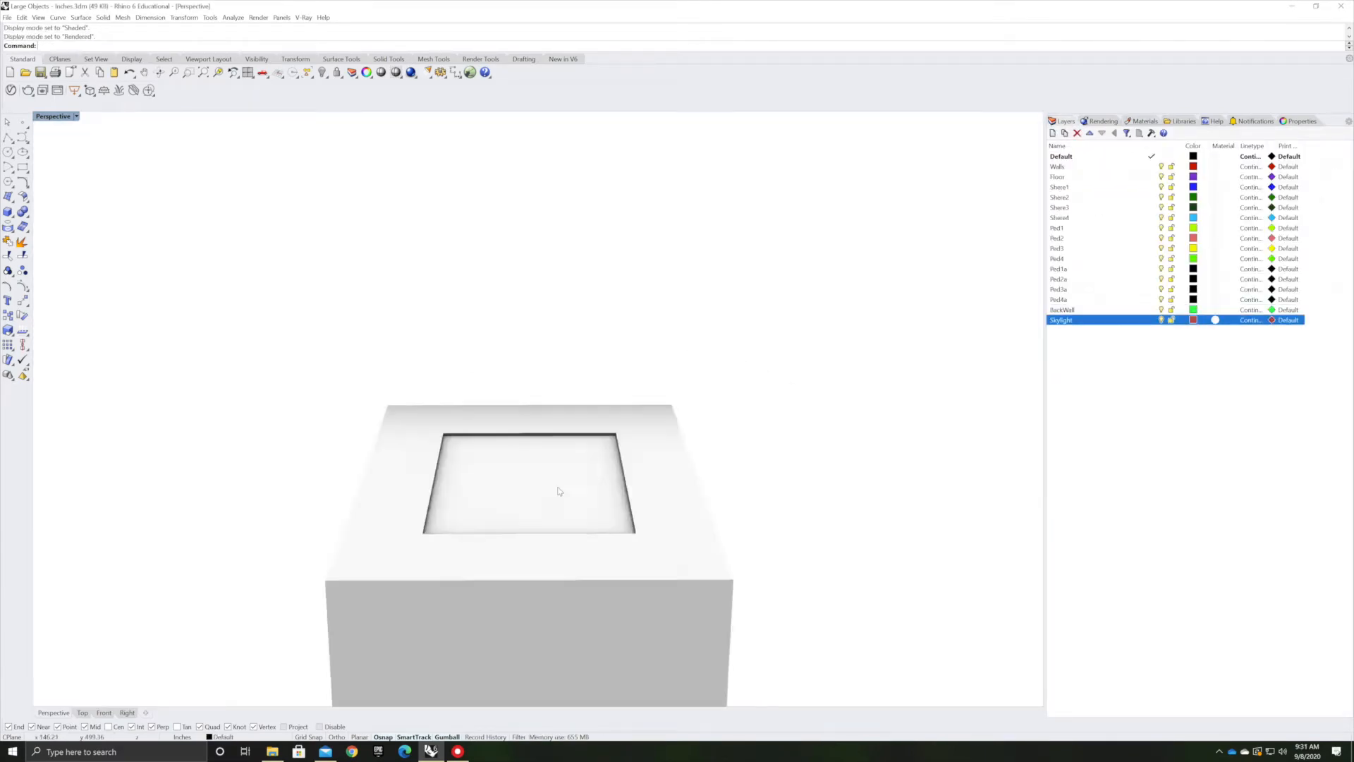
Create a green Paint material and apply it to the front sphere
{"action": "left_click", "coordinate": [1144, 121]}
{"action": "left_click", "coordinate": [1054, 216]}
{"action": "left_click", "coordinate": [1243, 626]}
{"action": "left_click", "coordinate": [710, 499]}
{"action": "left_click", "coordinate": [386, 384]}
Create a red Paint material and apply it to the second sphere
{"action": "left_click", "coordinate": [1054, 239]}
{"action": "left_click", "coordinate": [1243, 626]}
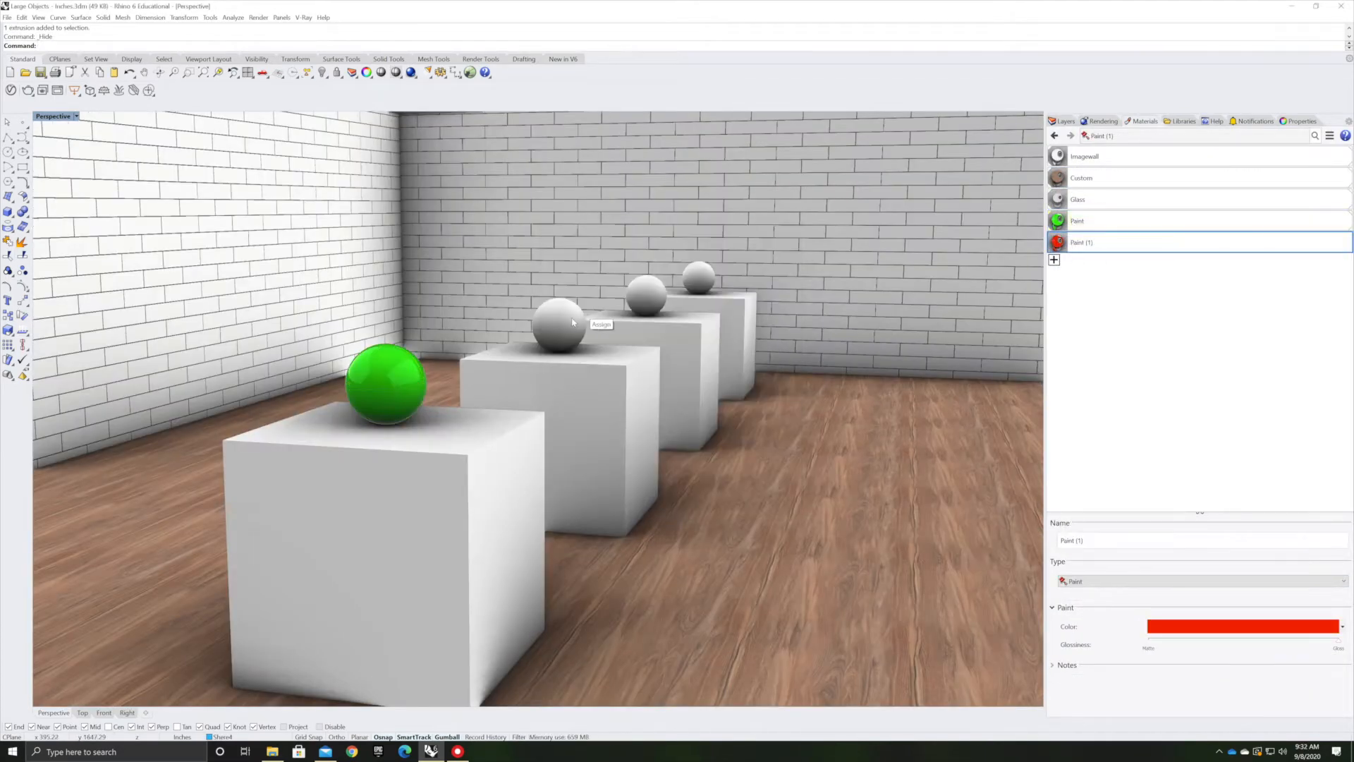
{"action": "left_click_drag", "start_coordinate": [1081, 242], "coordinate": [559, 325]}
Create a blue Paint material and apply it to the third sphere
{"action": "left_click", "coordinate": [1054, 260]}
{"action": "left_click", "coordinate": [1090, 317]}
{"action": "left_click", "coordinate": [1094, 267]}
{"action": "left_click", "coordinate": [1243, 626]}
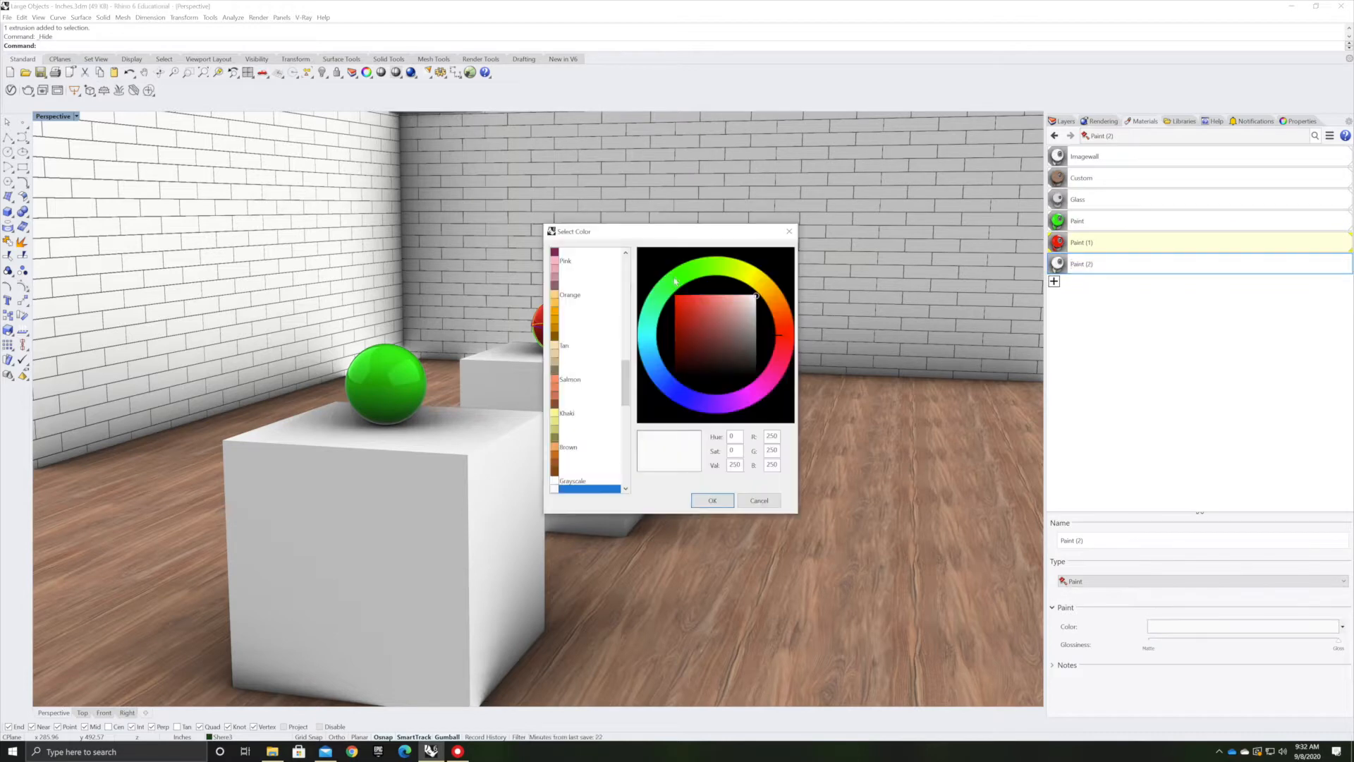
{"action": "left_click", "coordinate": [680, 299]}
{"action": "left_click", "coordinate": [712, 500]}
{"action": "left_click_drag", "start_coordinate": [1082, 263], "coordinate": [644, 293]}
Create an orange Paint material and apply it to the fourth sphere
{"action": "left_click", "coordinate": [1054, 281]}
{"action": "left_click", "coordinate": [1089, 339]}
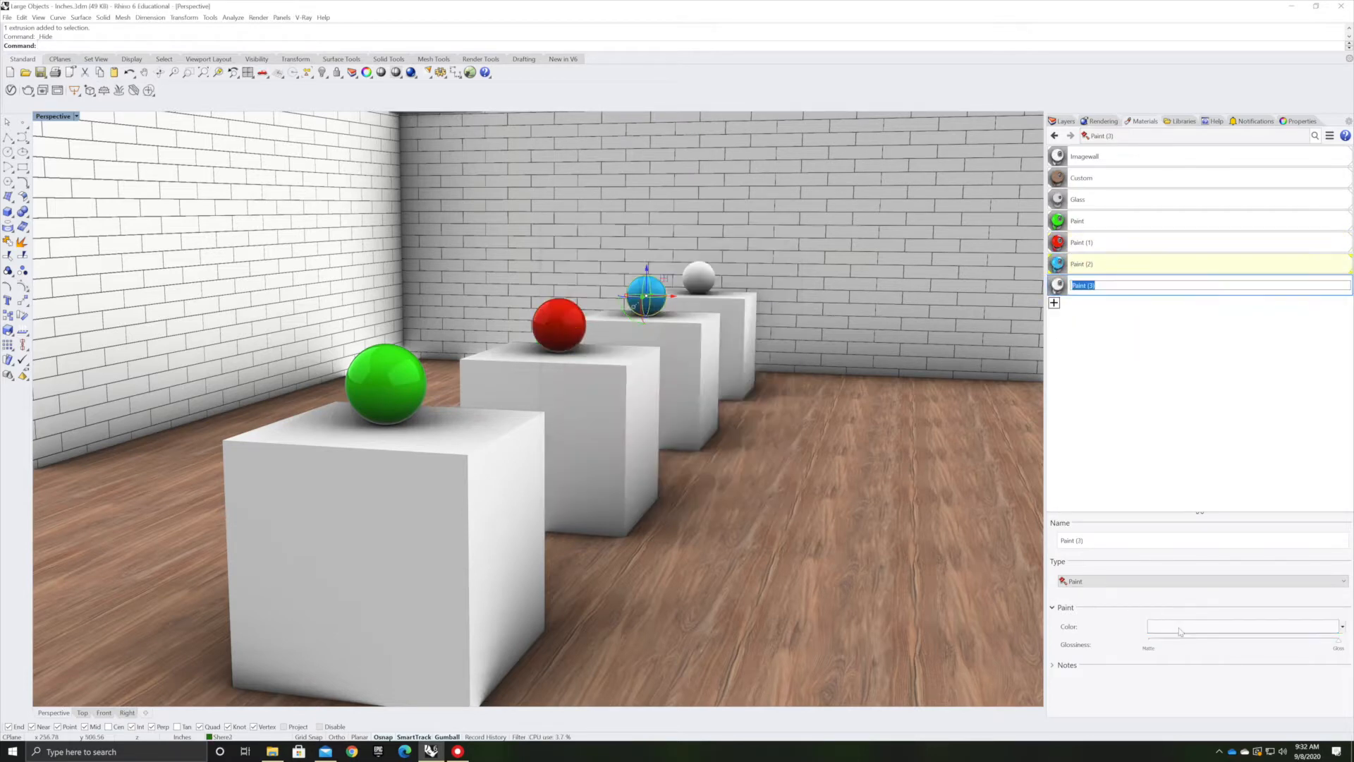
{"action": "left_click", "coordinate": [1243, 626]}
{"action": "left_click", "coordinate": [754, 281]}
{"action": "left_click_drag", "start_coordinate": [758, 290], "coordinate": [763, 294]}
{"action": "left_click", "coordinate": [676, 296]}
{"action": "left_click", "coordinate": [712, 500]}
{"action": "left_click_drag", "start_coordinate": [1081, 285], "coordinate": [702, 279]}
Apply the red, green, orange and blue paints to the tops of the pedestals
{"action": "mouse_move", "coordinate": [705, 380]}
{"action": "right_mouse_down"}
{"action": "mouse_move", "coordinate": [776, 380]}
{"action": "mouse_move", "coordinate": [726, 423]}
{"action": "right_mouse_up"}
{"action": "left_click_drag", "start_coordinate": [1083, 243], "coordinate": [515, 489]}
{"action": "mouse_move", "coordinate": [1082, 222]}
{"action": "left_mouse_down"}
{"action": "mouse_move", "coordinate": [890, 266]}
{"action": "mouse_move", "coordinate": [624, 359]}
{"action": "left_mouse_up"}
{"action": "left_click_drag", "start_coordinate": [1082, 286], "coordinate": [679, 295]}
{"action": "left_click_drag", "start_coordinate": [1082, 263], "coordinate": [713, 254]}
{"action": "scroll", "coordinate": [740, 360], "scroll_direction": "down", "scroll_amount": 5}
{"action": "mouse_move", "coordinate": [748, 373]}
{"action": "right_mouse_down"}
{"action": "mouse_move", "coordinate": [834, 345]}
{"action": "mouse_move", "coordinate": [916, 342]}
{"action": "right_mouse_up"}
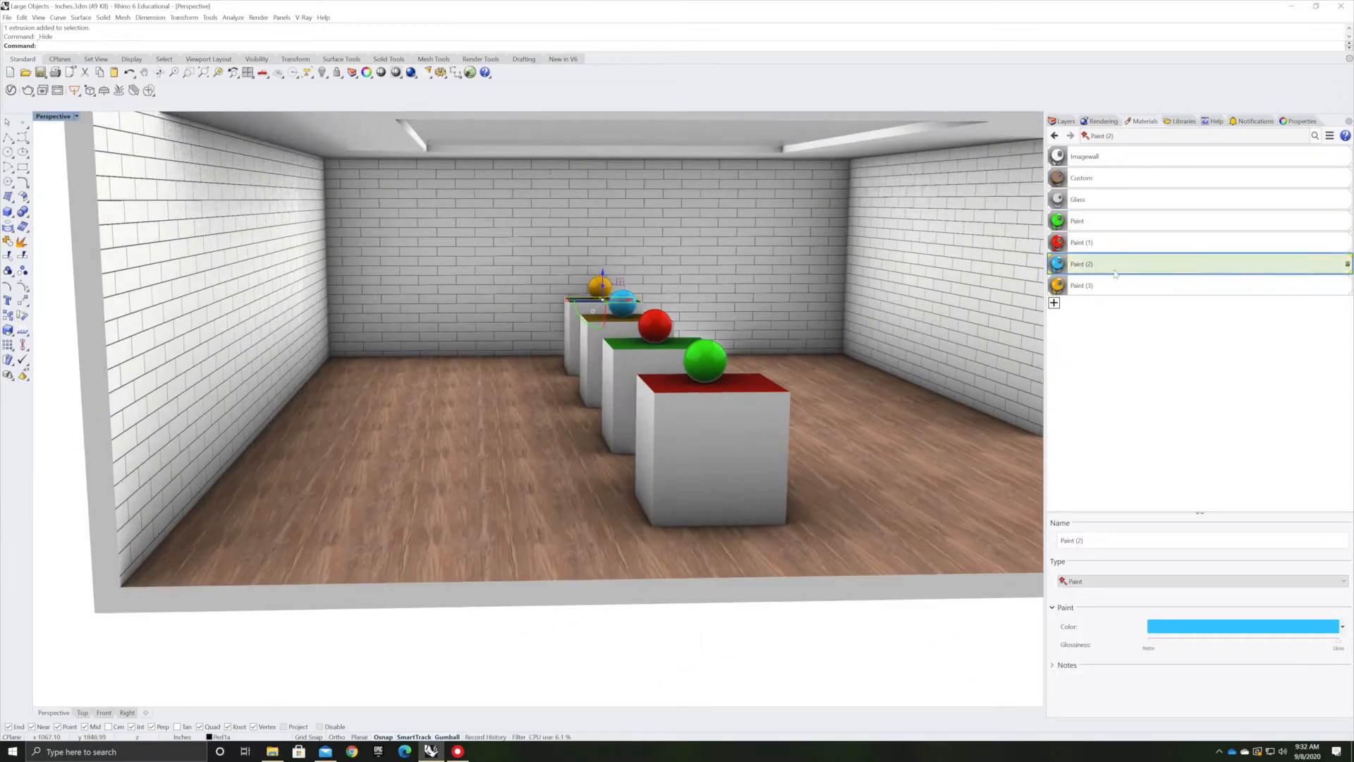
Try applying the Glass material to the front pedestal
{"action": "left_click_drag", "start_coordinate": [1081, 199], "coordinate": [713, 458]}
{"action": "key", "text": "ctrl+z"}
{"action": "right_click_drag", "start_coordinate": [933, 372], "coordinate": [734, 416]}
{"action": "key", "text": "Escape"}
Select and delete a surface near the front pedestal
{"action": "scroll", "coordinate": [733, 423], "scroll_direction": "down", "scroll_amount": 8}
{"action": "right_click_drag", "start_coordinate": [622, 576], "coordinate": [624, 546]}
{"action": "left_click_drag", "start_coordinate": [641, 559], "coordinate": [759, 452]}
{"action": "right_click_drag", "start_coordinate": [755, 459], "coordinate": [665, 535]}
{"action": "key", "text": "Delete"}
Try deleting the top surface of the front pedestal
{"action": "right_click_drag", "start_coordinate": [571, 532], "coordinate": [731, 522]}
{"action": "scroll", "coordinate": [778, 515], "scroll_direction": "up", "scroll_amount": 5}
{"action": "scroll", "coordinate": [671, 463], "scroll_direction": "up", "scroll_amount": 7}
{"action": "right_click_drag", "start_coordinate": [760, 471], "coordinate": [749, 497]}
{"action": "scroll", "coordinate": [503, 494], "scroll_direction": "up", "scroll_amount": 5}
{"action": "left_click", "coordinate": [504, 494]}
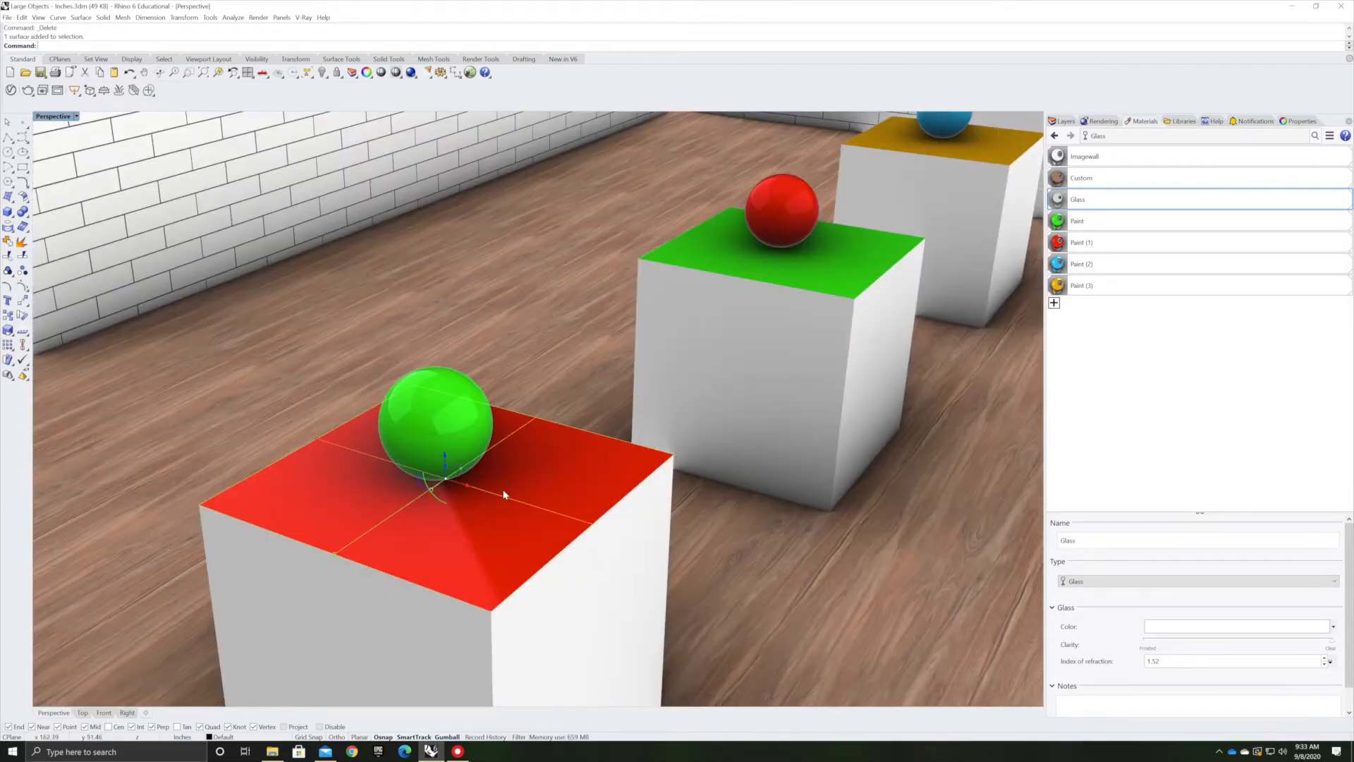
{"action": "key", "text": "Delete"}
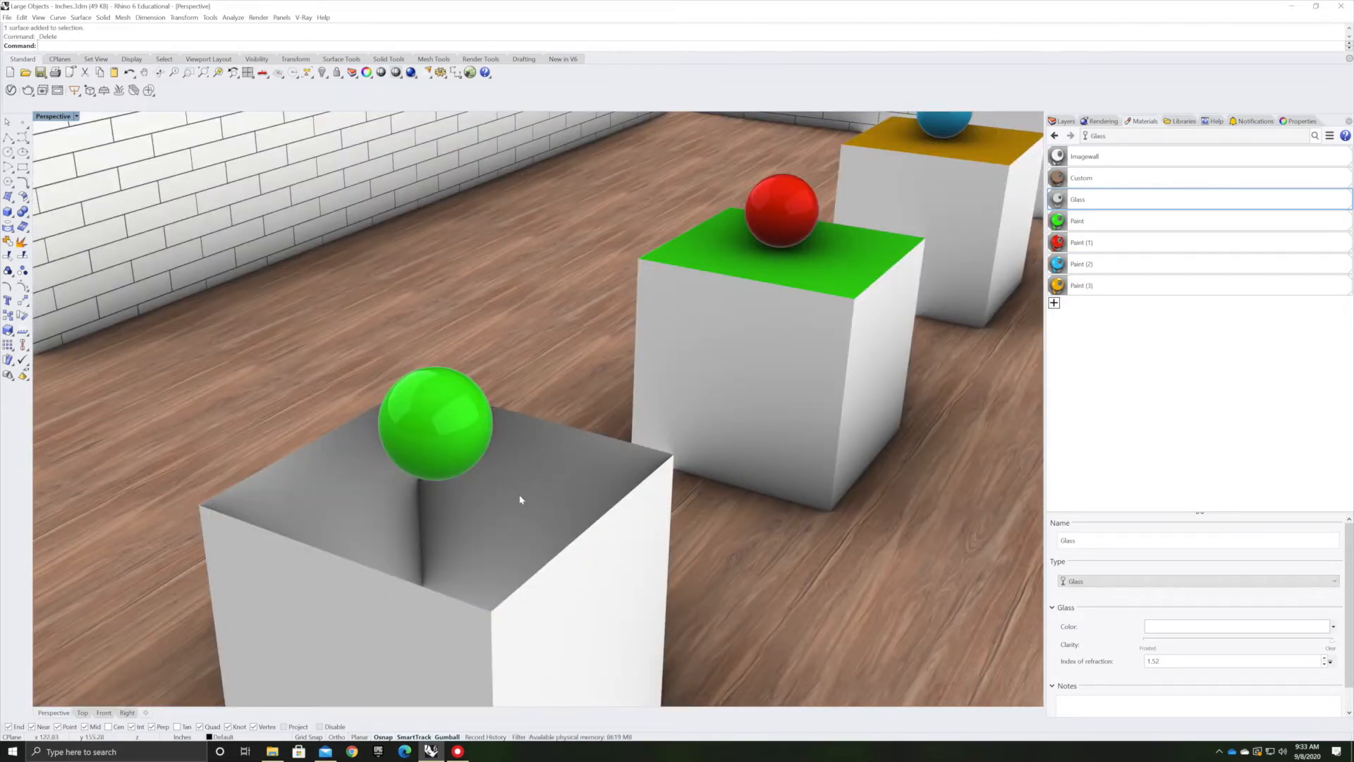
{"action": "key", "text": "ctrl+z"}
{"action": "key", "text": "Escape"}
Show the hidden front wall of the room
{"action": "right_click_drag", "start_coordinate": [835, 543], "coordinate": [613, 473]}
{"action": "scroll", "coordinate": [849, 533], "scroll_direction": "down", "scroll_amount": 6}
{"action": "scroll", "coordinate": [880, 514], "scroll_direction": "down", "scroll_amount": 9}
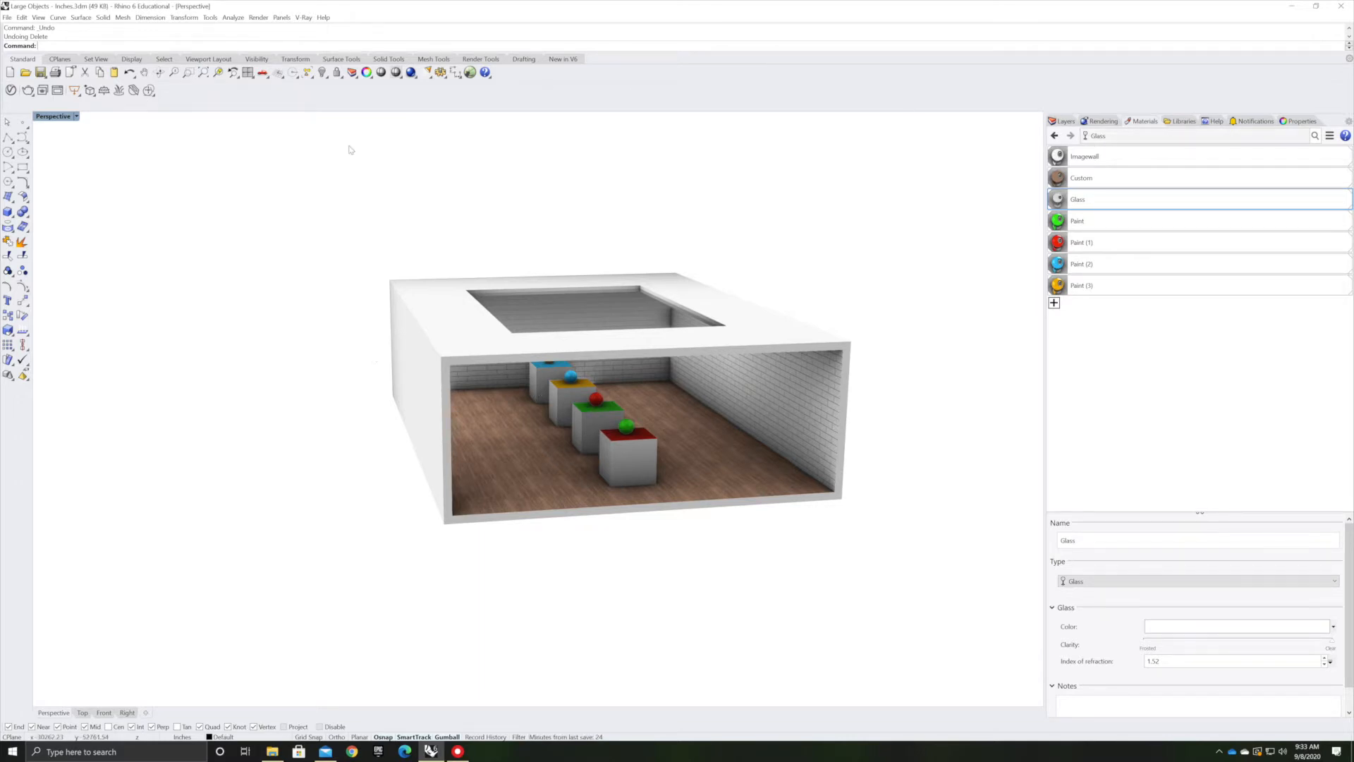
{"action": "left_click", "coordinate": [322, 72]}
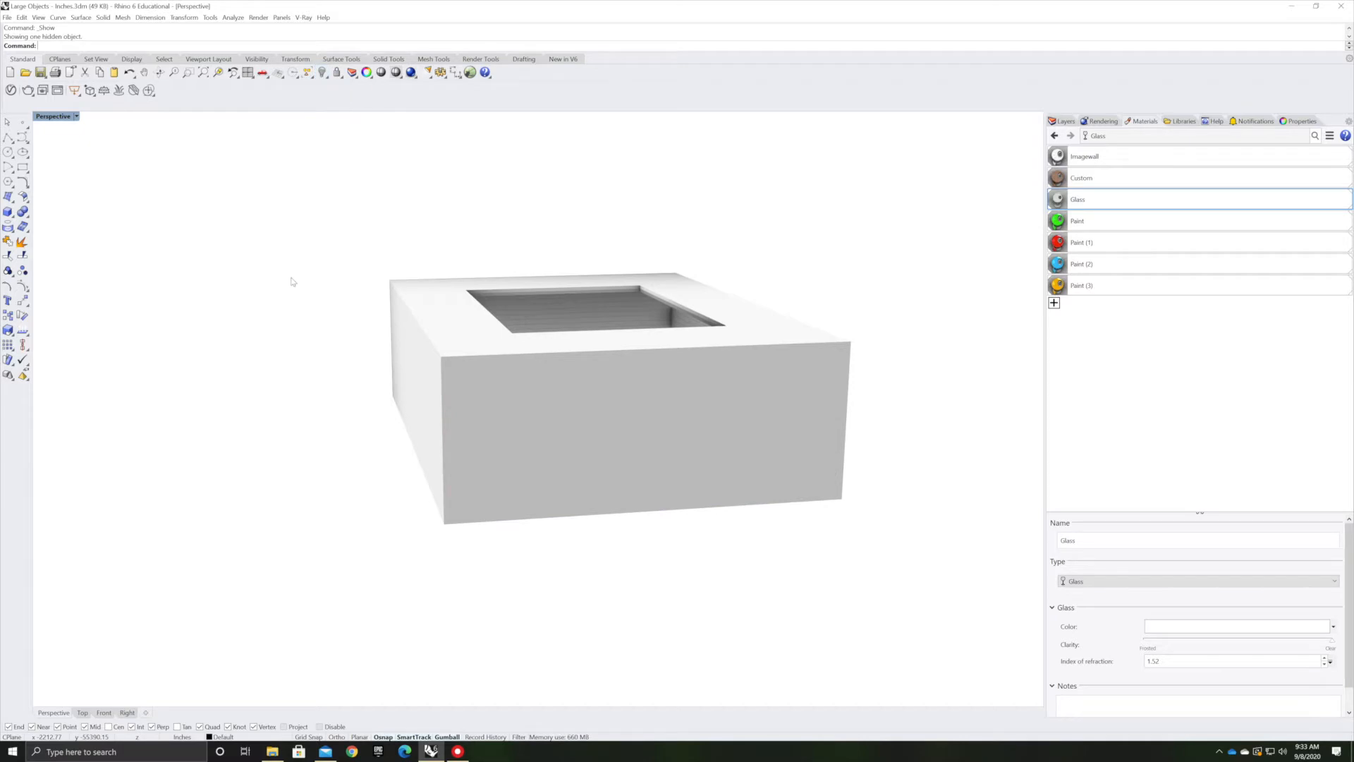
{"action": "scroll", "coordinate": [642, 285], "scroll_direction": "down", "scroll_amount": 6}
{"action": "right_click_drag", "start_coordinate": [691, 263], "coordinate": [620, 317]}
{"action": "mouse_move", "coordinate": [835, 182]}
{"action": "left_mouse_down"}
{"action": "mouse_move", "coordinate": [358, 496]}
{"action": "mouse_move", "coordinate": [715, 234]}
{"action": "left_mouse_up"}
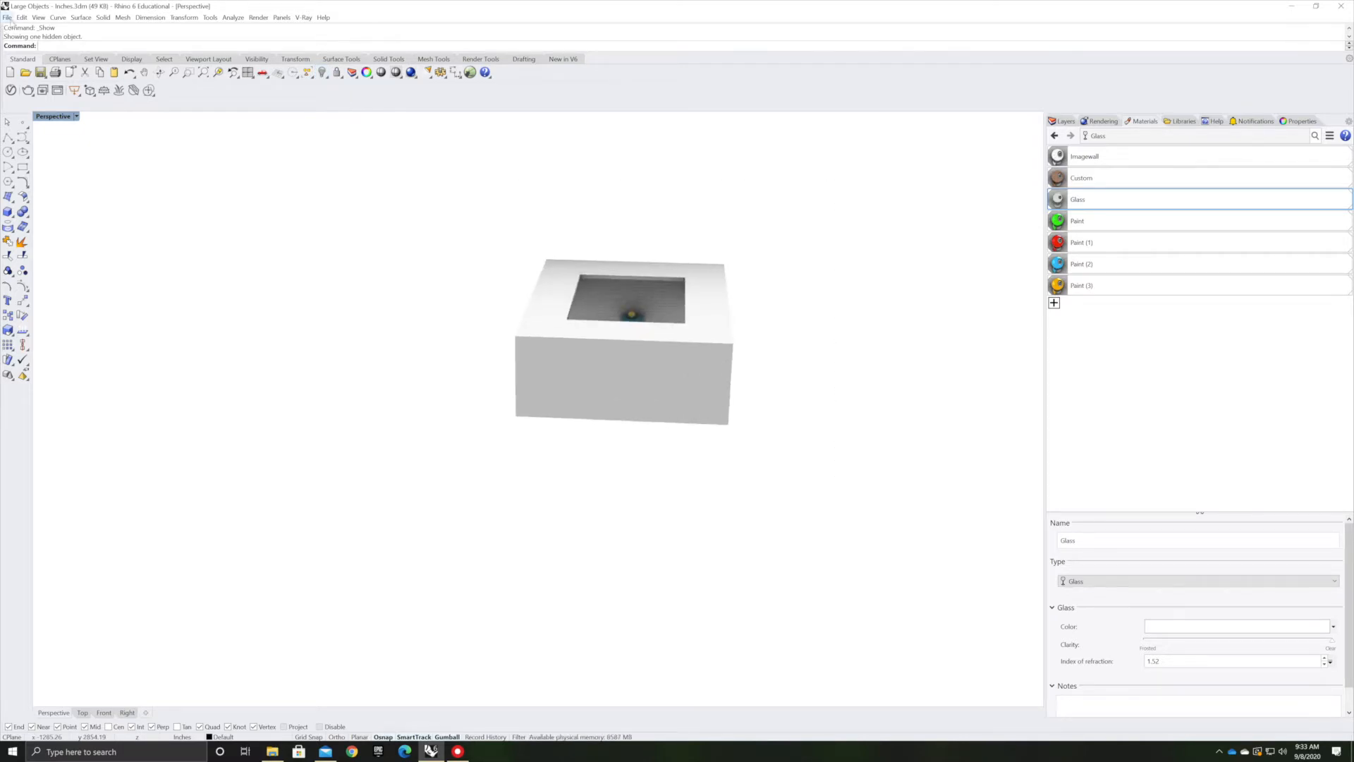
Change the document's model units to Centimeters without scaling the model
{"action": "left_click", "coordinate": [8, 17]}
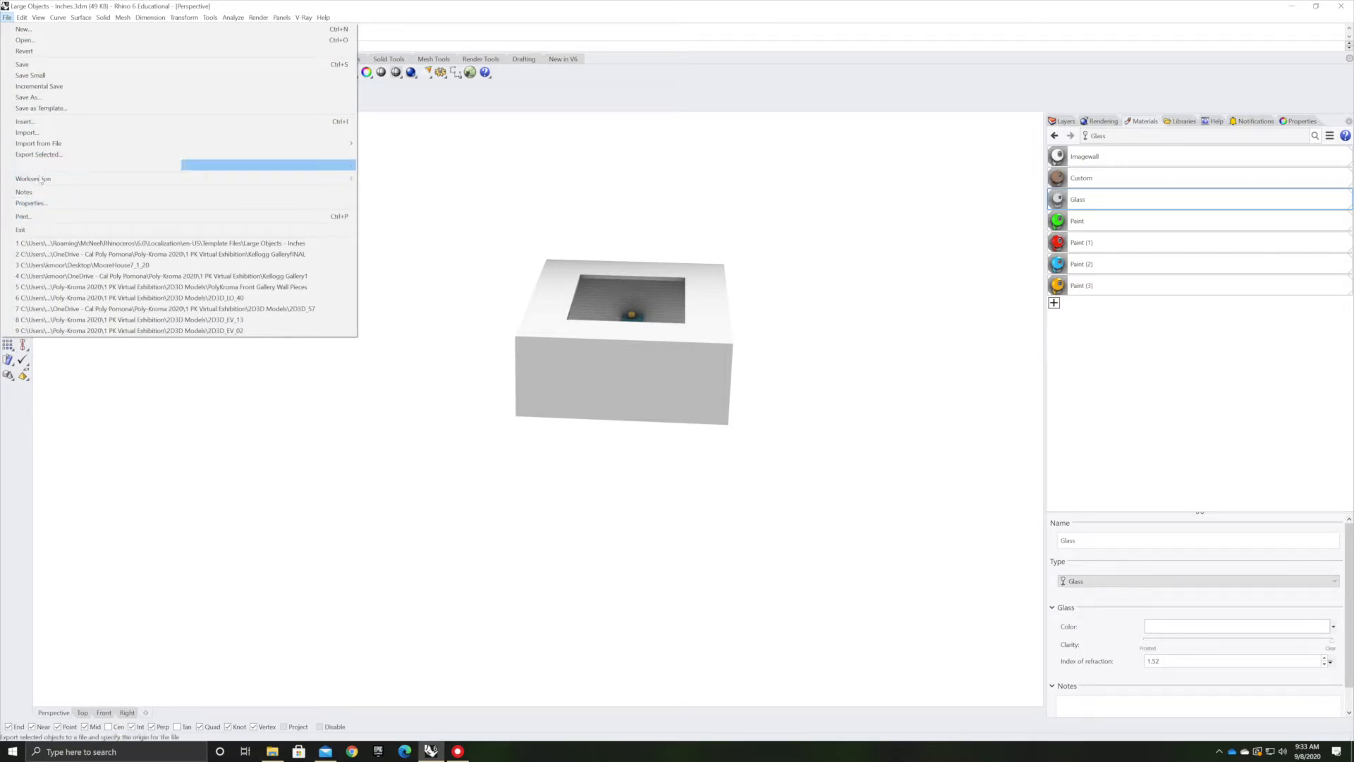
{"action": "left_click", "coordinate": [35, 204]}
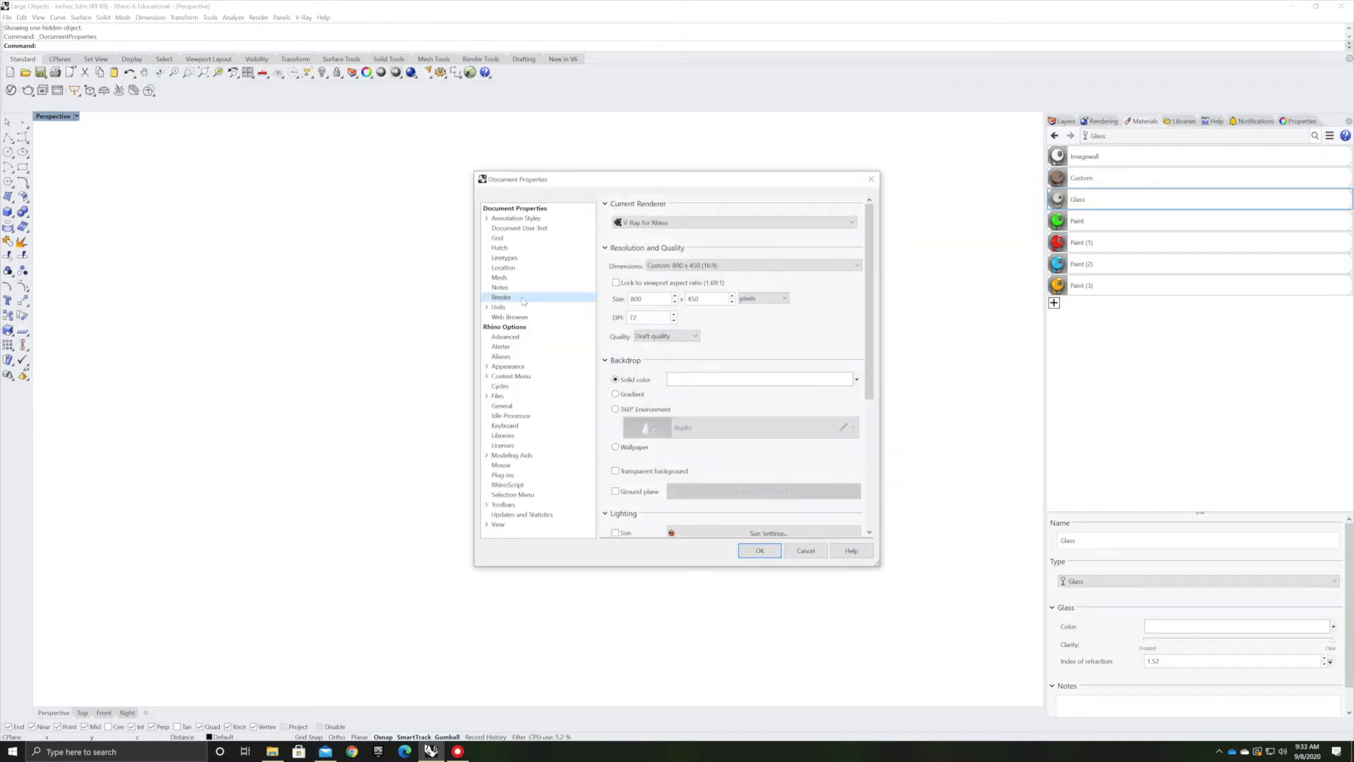
{"action": "left_click", "coordinate": [486, 308]}
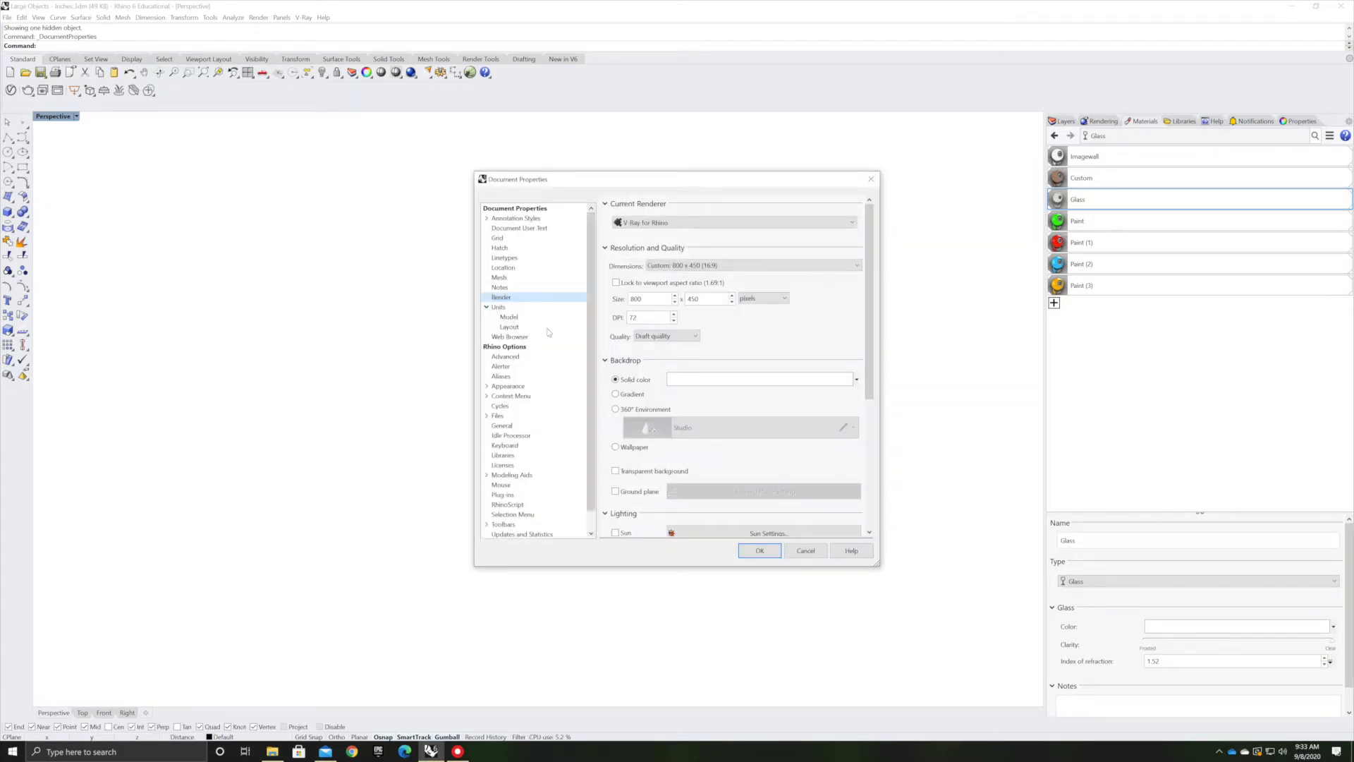
{"action": "left_click", "coordinate": [506, 308]}
{"action": "left_click", "coordinate": [761, 223]}
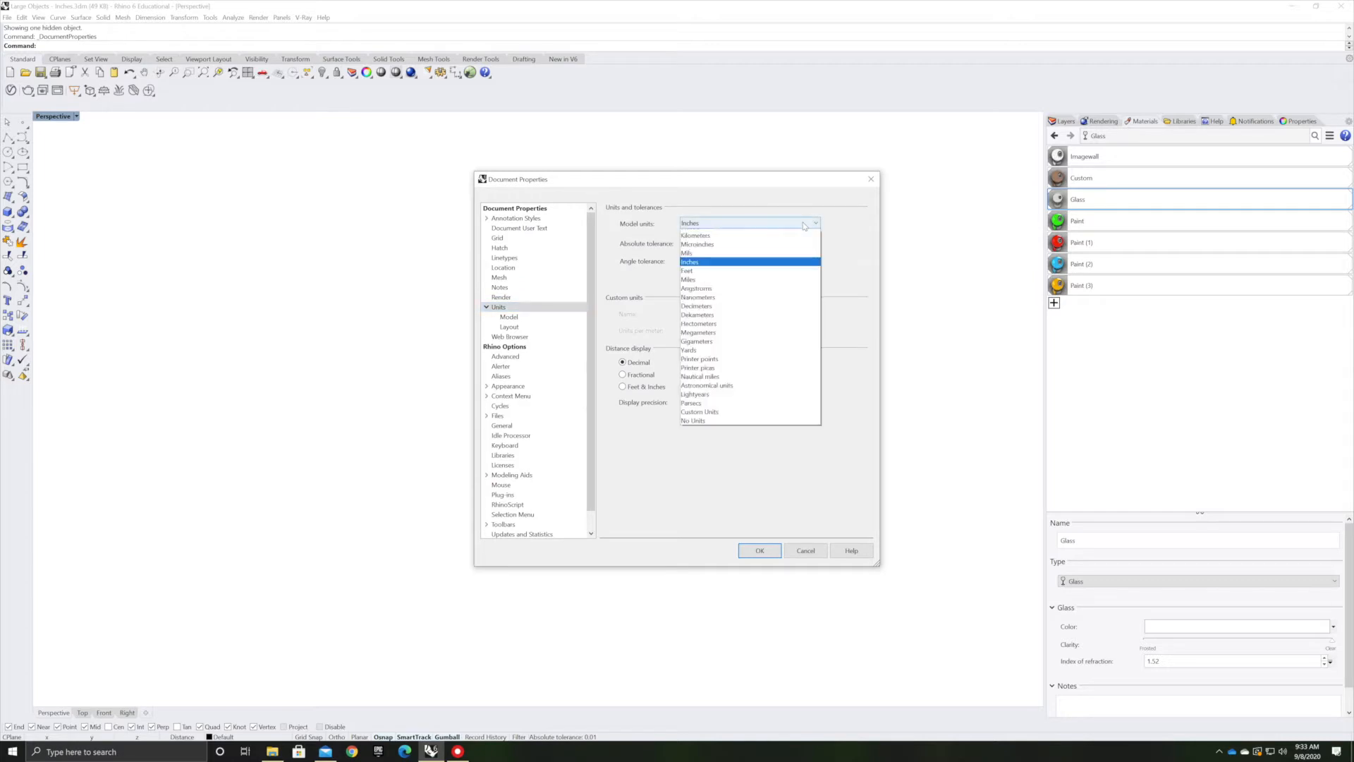
{"action": "left_click", "coordinate": [762, 251]}
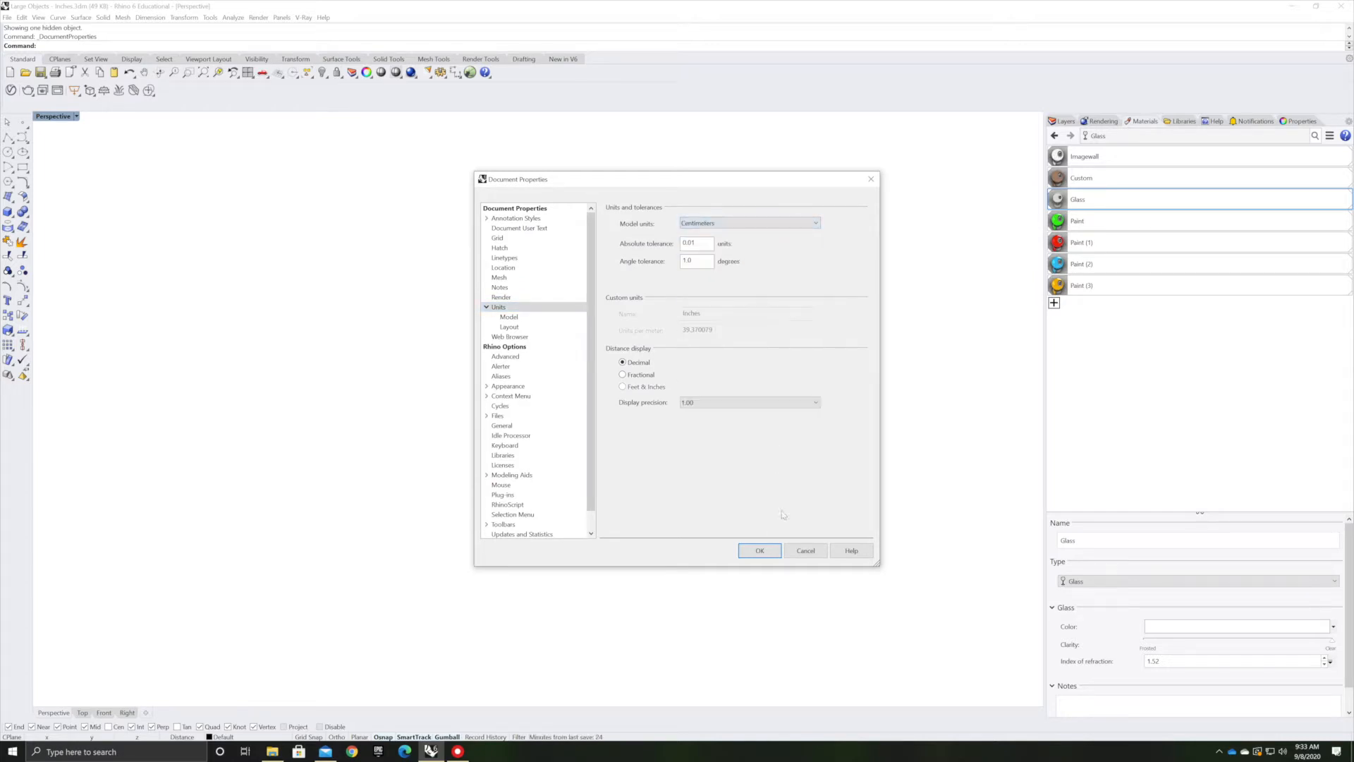
{"action": "left_click", "coordinate": [759, 551]}
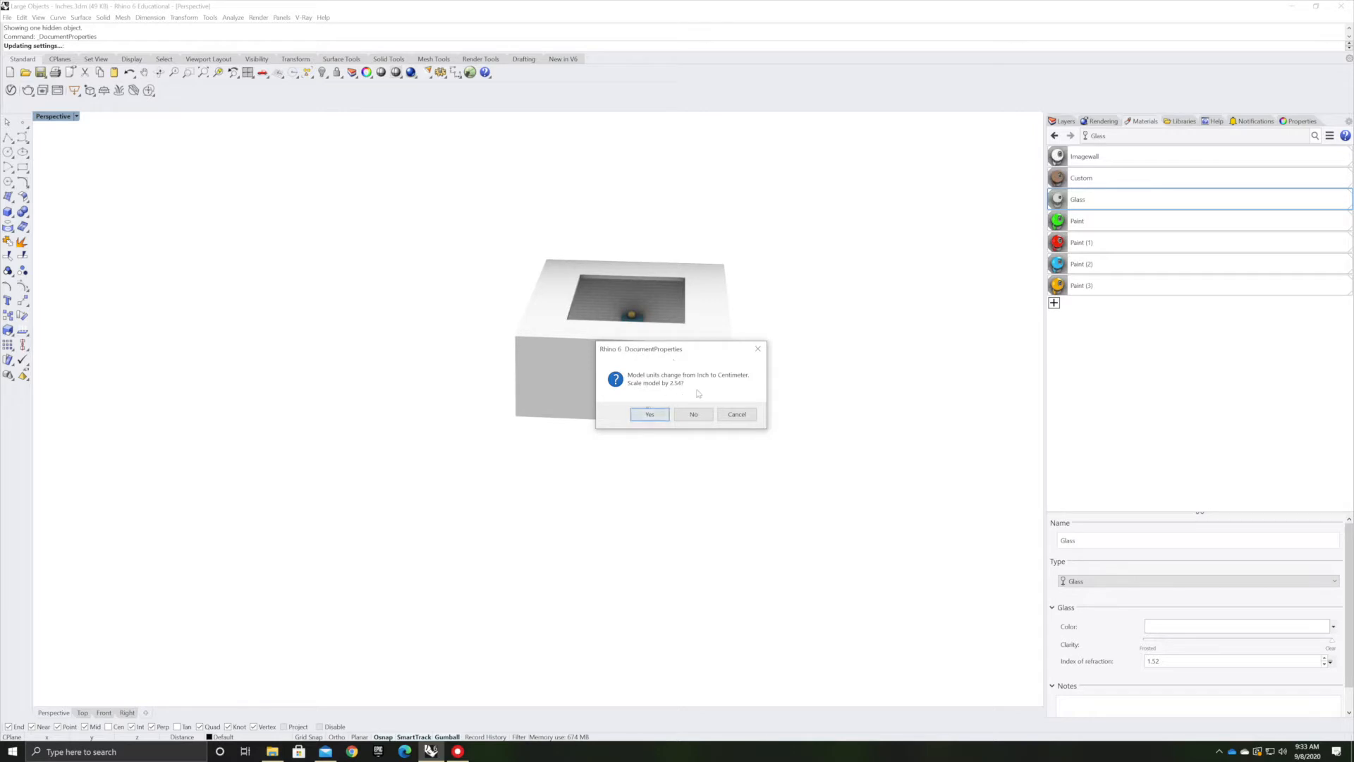
{"action": "left_click", "coordinate": [649, 415]}
Save the model as UnrealTutorialRhino inside a new Desktop folder named UnrealTutorial
{"action": "scroll", "coordinate": [521, 444], "scroll_direction": "down", "scroll_amount": 5}
{"action": "right_click_drag", "start_coordinate": [786, 308], "coordinate": [508, 349]}
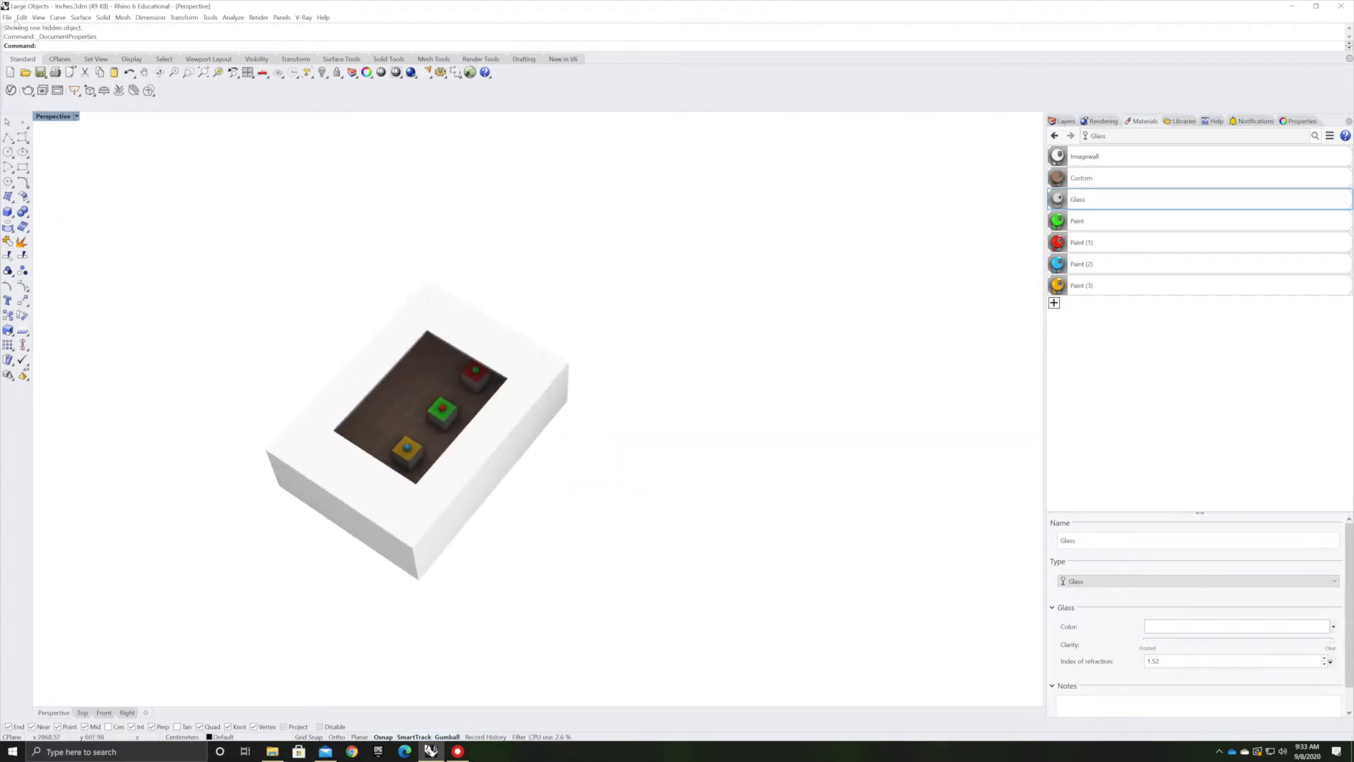
{"action": "left_click", "coordinate": [8, 18]}
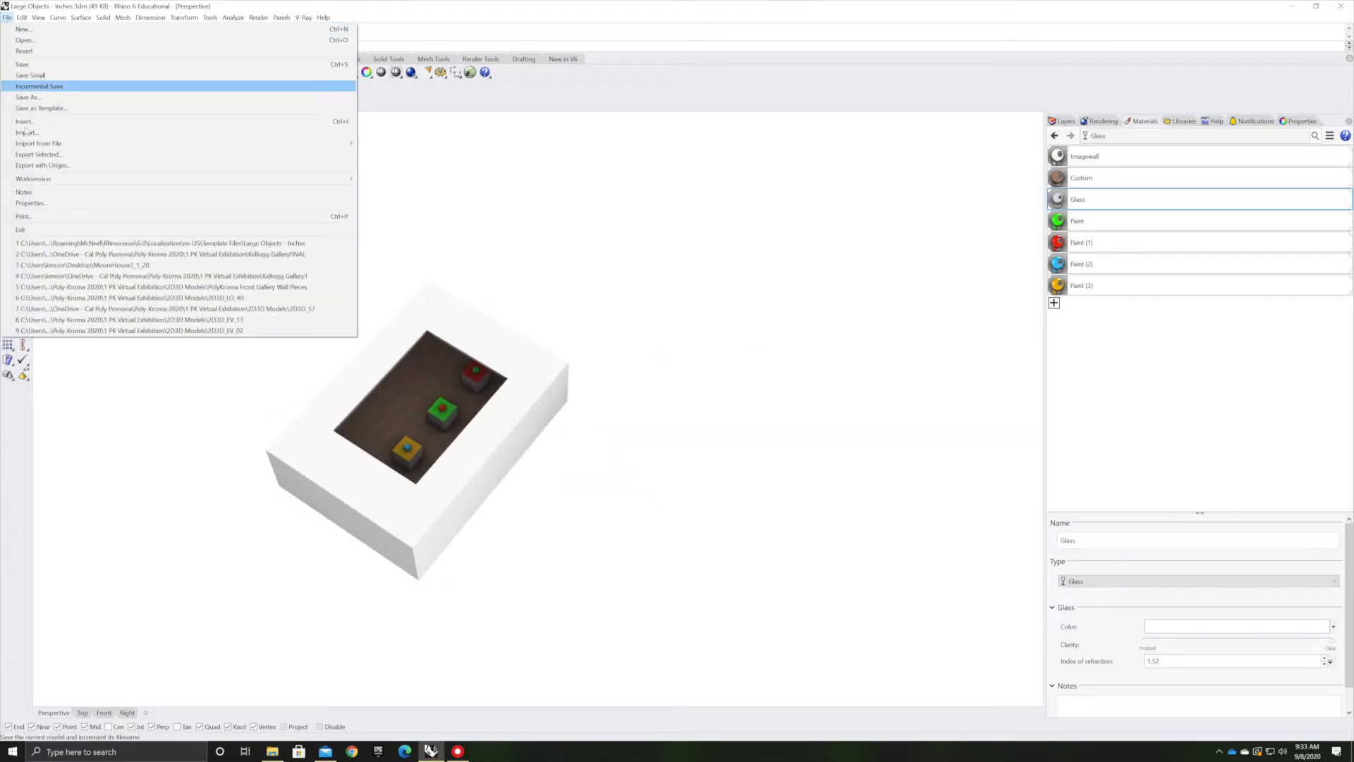
{"action": "left_click", "coordinate": [42, 79]}
{"action": "type", "text": "UnrealTutorialRhino"}
{"action": "scroll", "coordinate": [57, 366], "scroll_direction": "down", "scroll_amount": 2}
{"action": "left_click", "coordinate": [43, 366]}
{"action": "right_click", "coordinate": [296, 317]}
{"action": "left_click", "coordinate": [462, 447]}
{"action": "type", "text": "UnrealTutorial"}
{"action": "key", "text": "Return"}
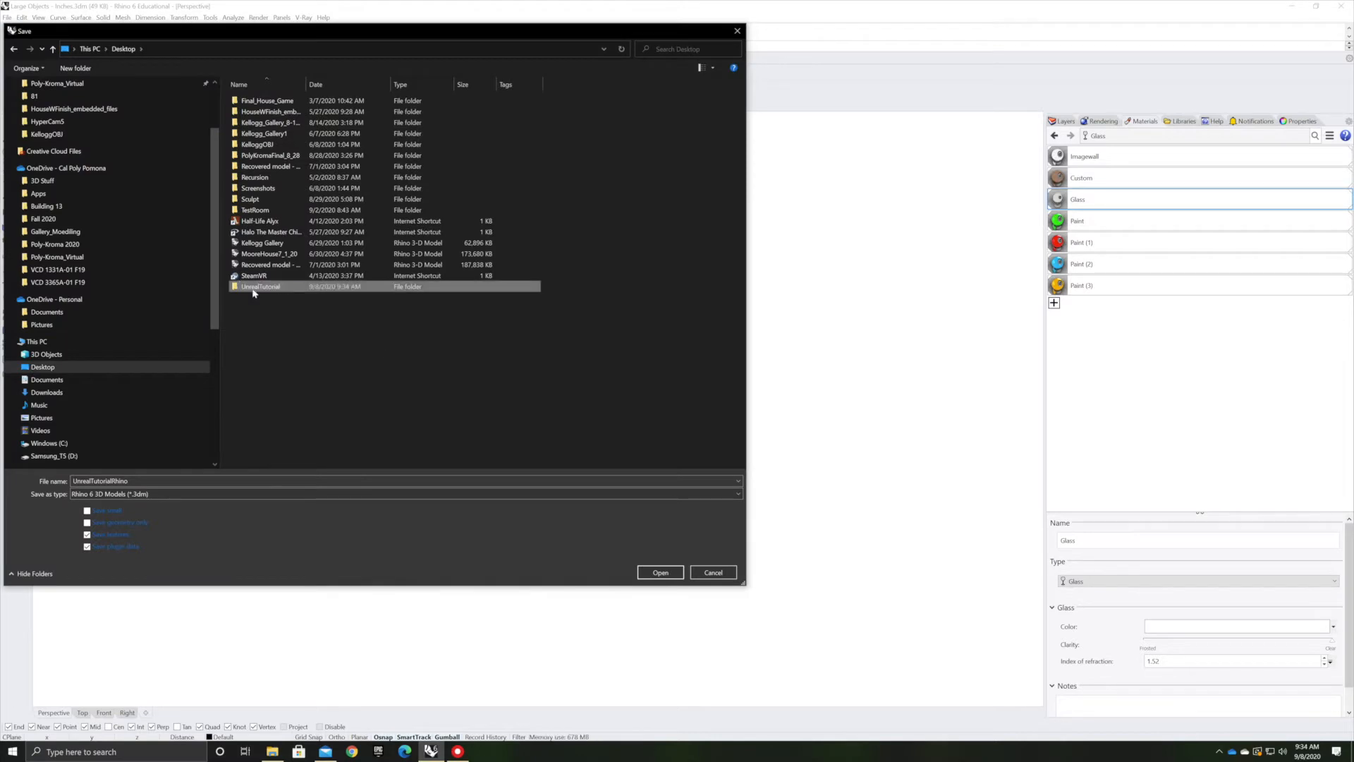
{"action": "double_click", "coordinate": [253, 288]}
{"action": "left_click", "coordinate": [658, 572]}
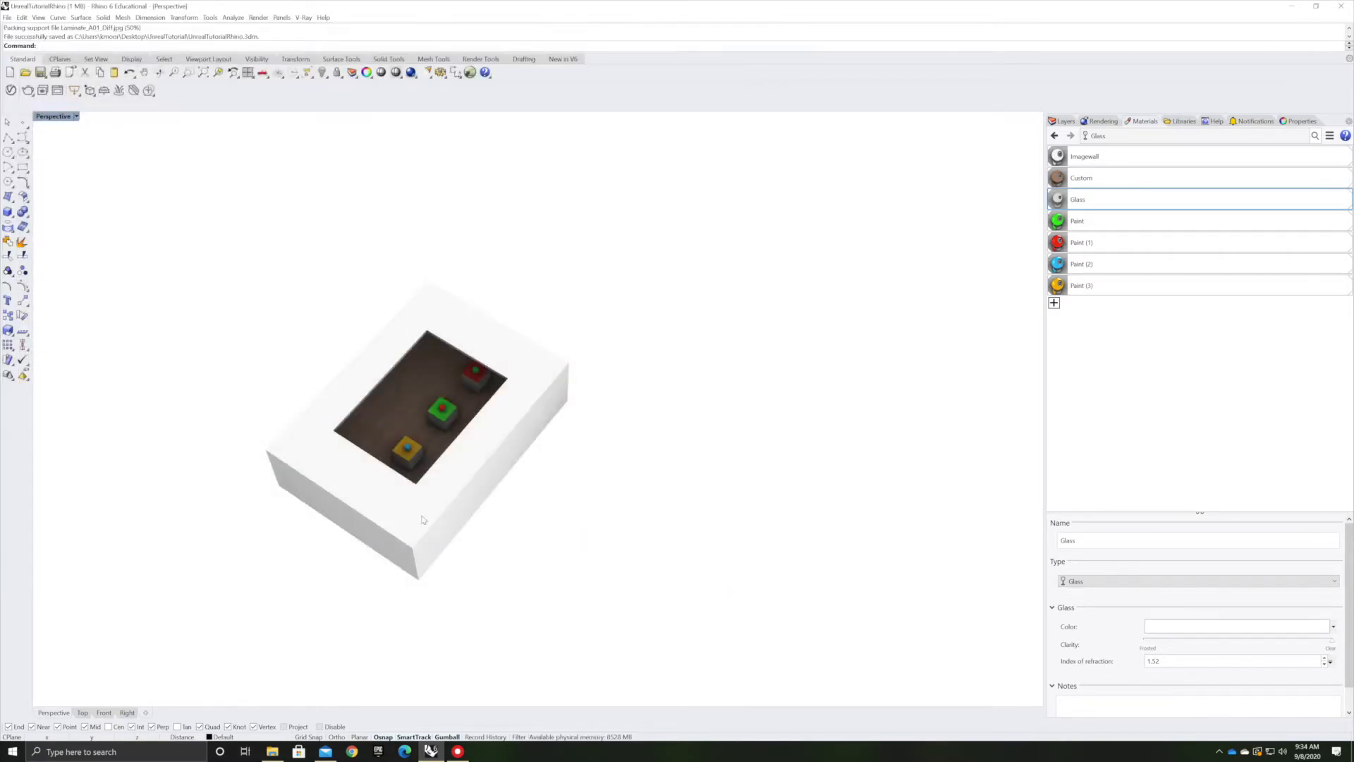
Select all objects in the model with a selection window
{"action": "left_click", "coordinate": [7, 18]}
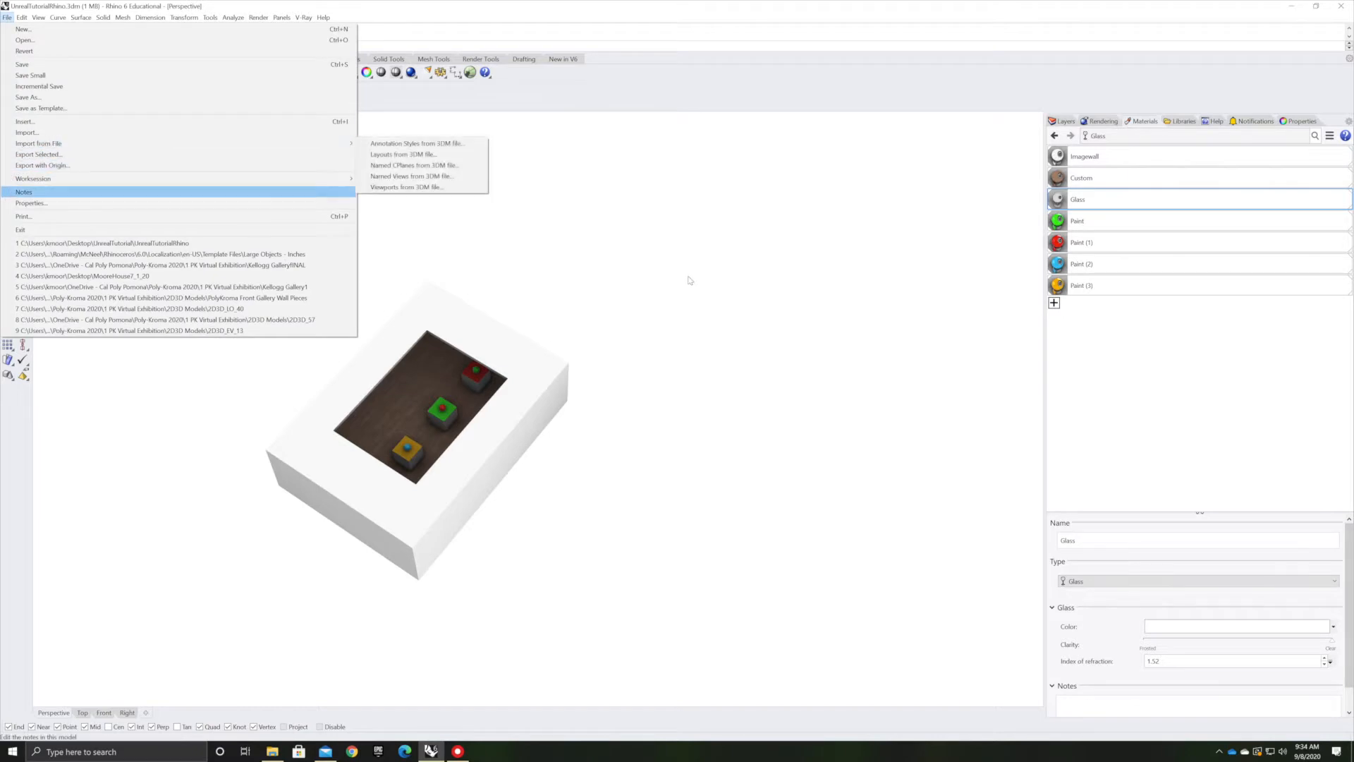
{"action": "left_click", "coordinate": [531, 236]}
{"action": "left_click_drag", "start_coordinate": [713, 217], "coordinate": [191, 653]}
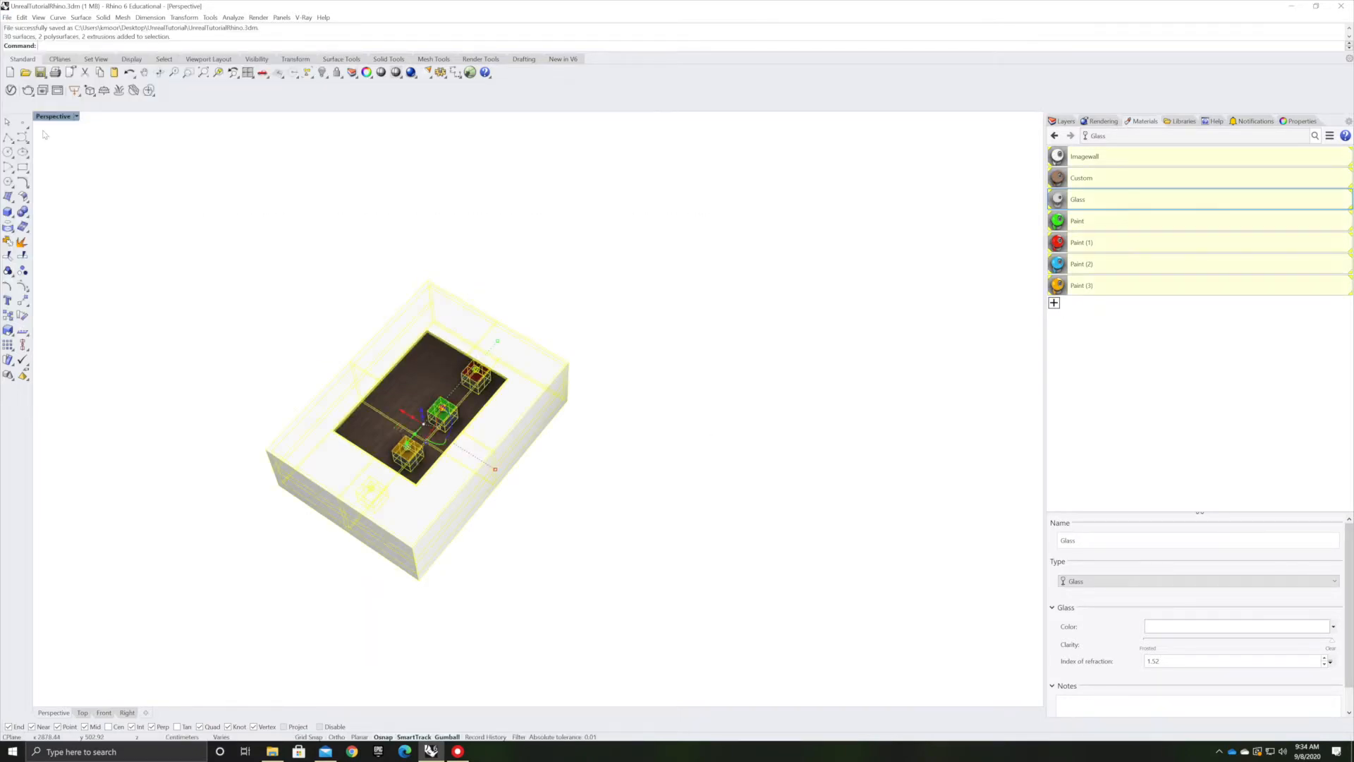
Start exporting the selection and create a folder named Tutorial_OBJ inside the UnrealTutorial folder
{"action": "left_click", "coordinate": [7, 17]}
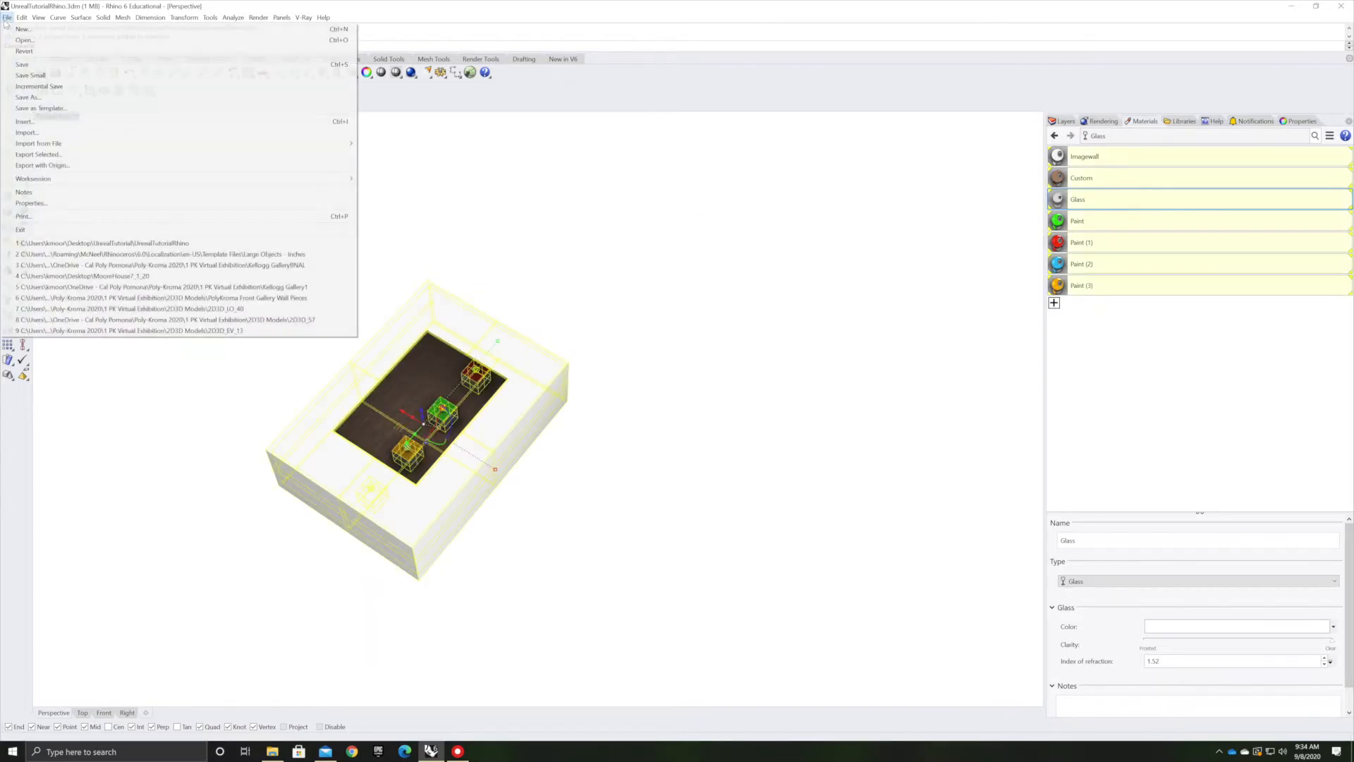
{"action": "left_click", "coordinate": [40, 155]}
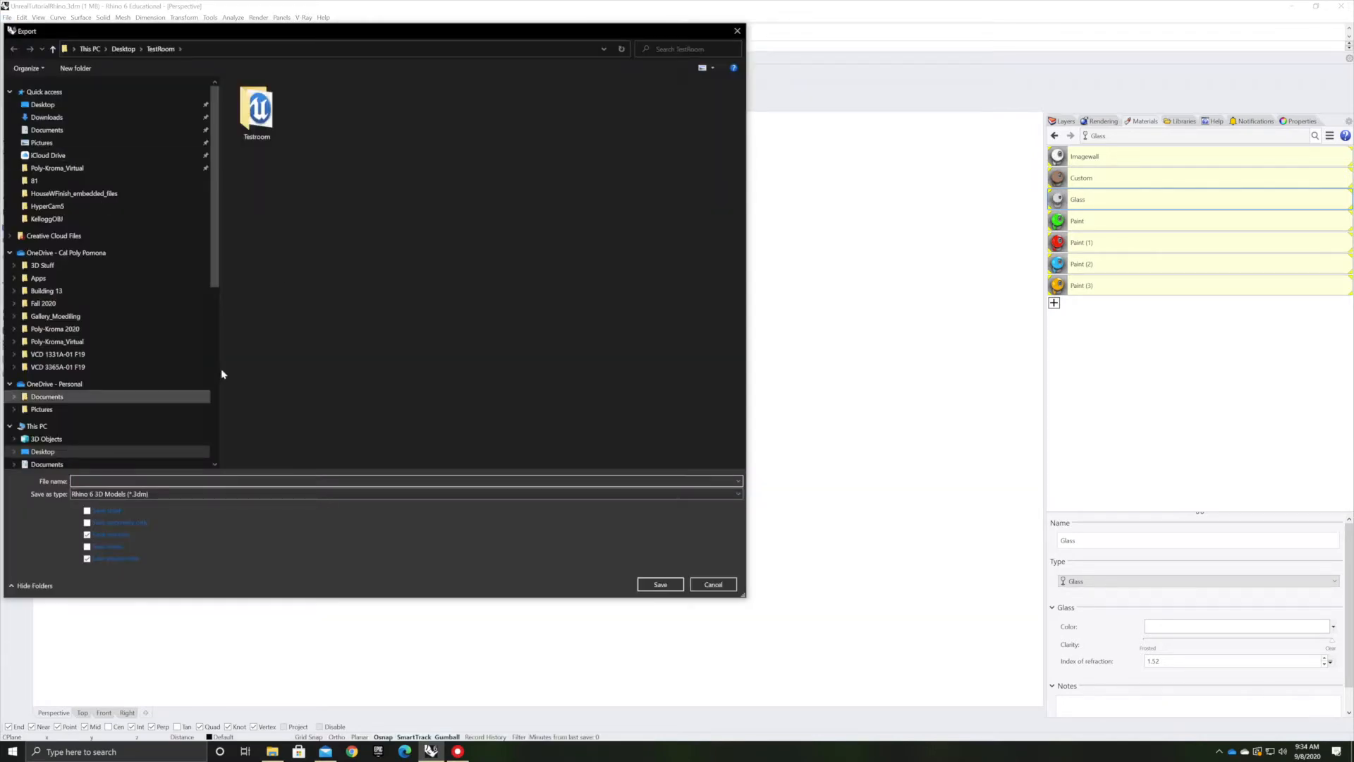
{"action": "left_click", "coordinate": [124, 49]}
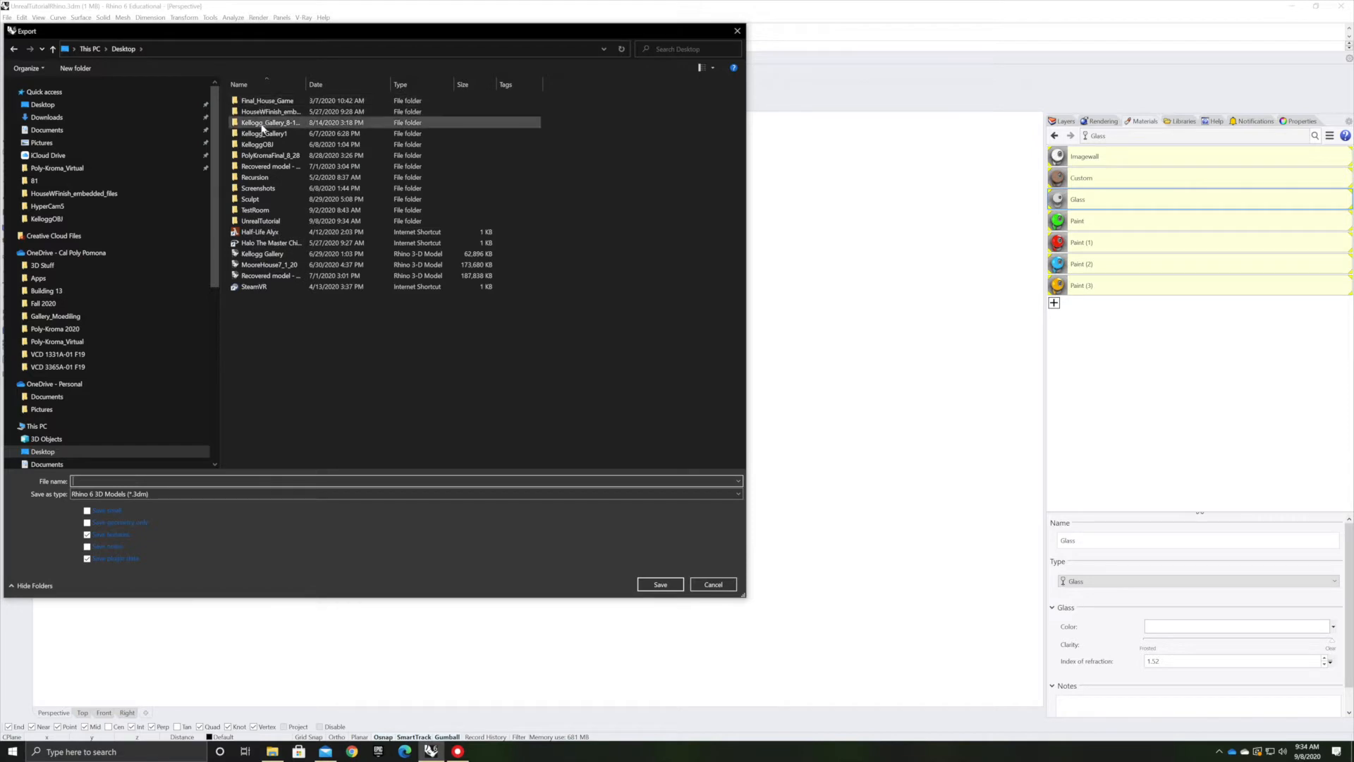
{"action": "double_click", "coordinate": [257, 221]}
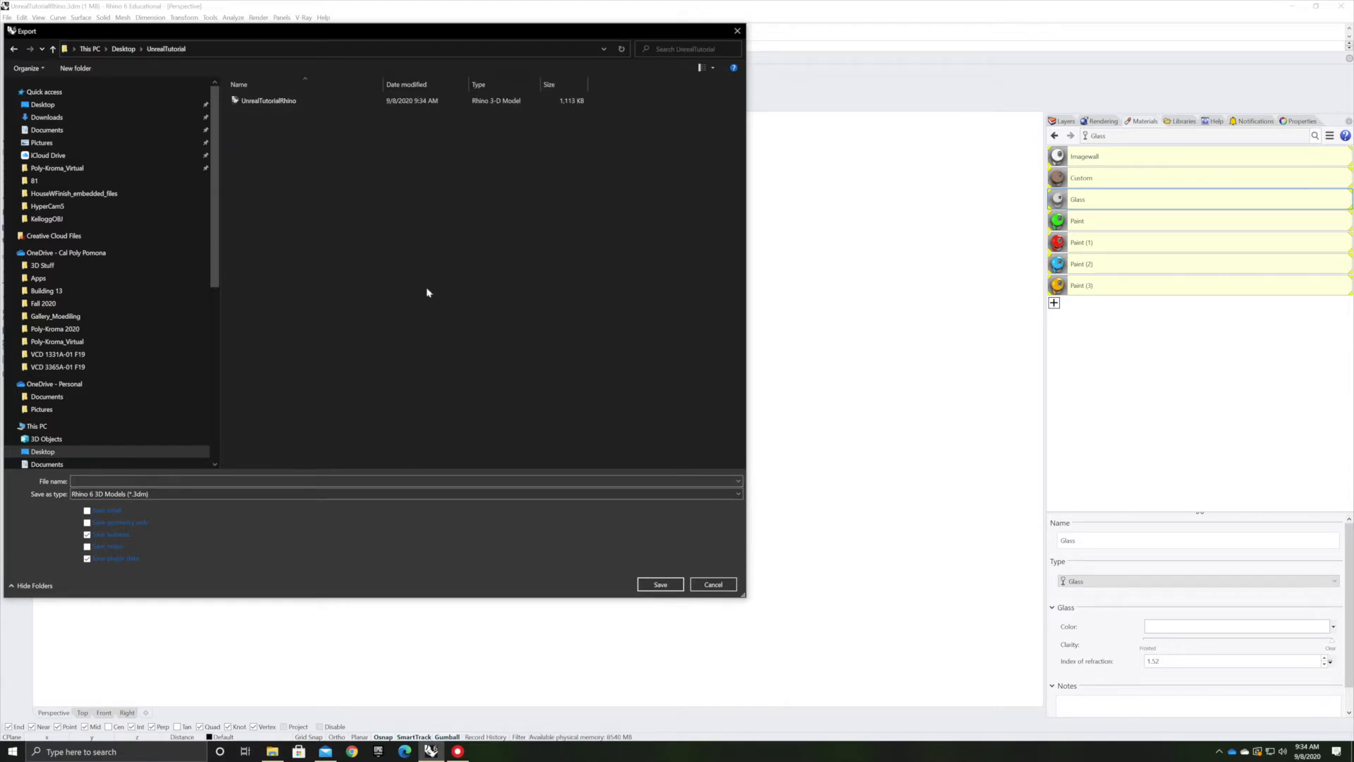
{"action": "right_click", "coordinate": [244, 217]}
{"action": "mouse_move", "coordinate": [268, 336]}
{"action": "left_click", "coordinate": [443, 333]}
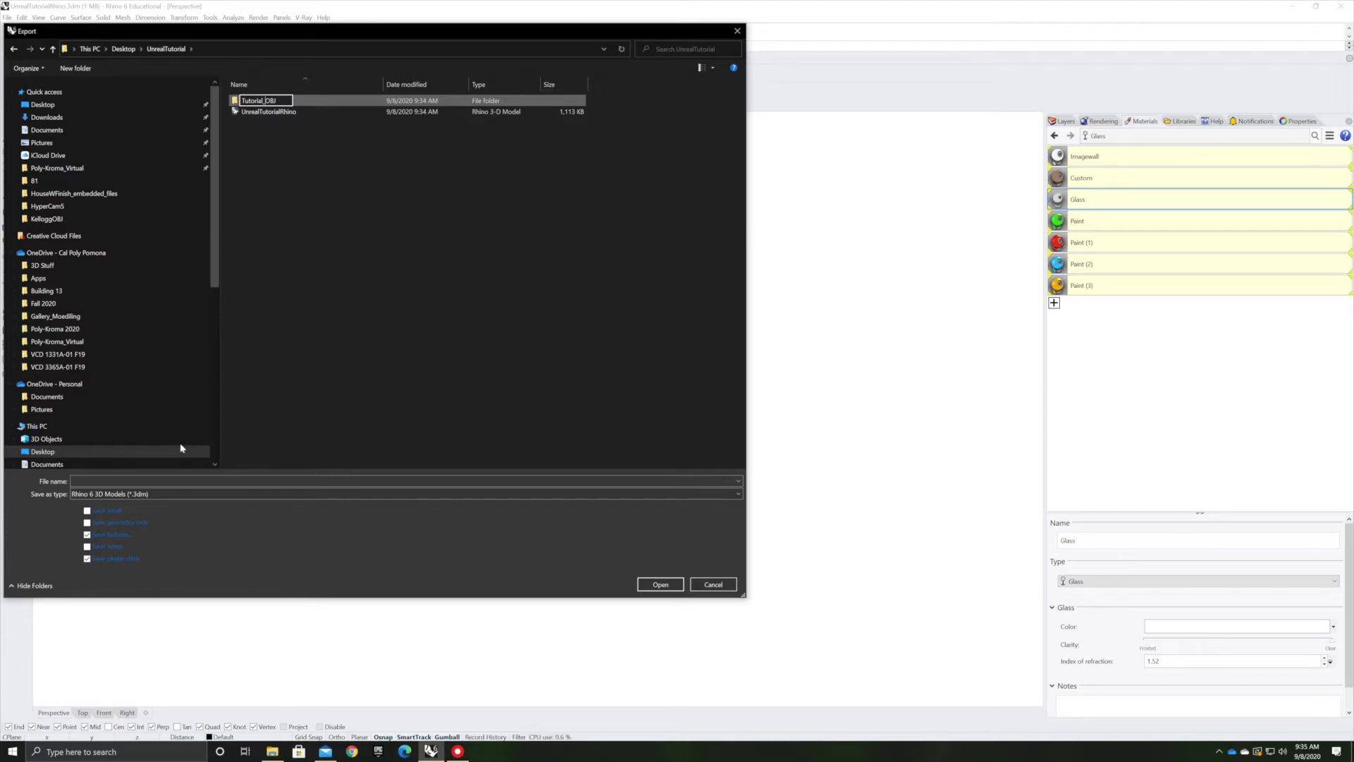
{"action": "double_click", "coordinate": [318, 106]}
Export the selection as an OBJ file named Tutorial_OBJ, accepting the polygon mesh options
{"action": "left_click", "coordinate": [192, 495]}
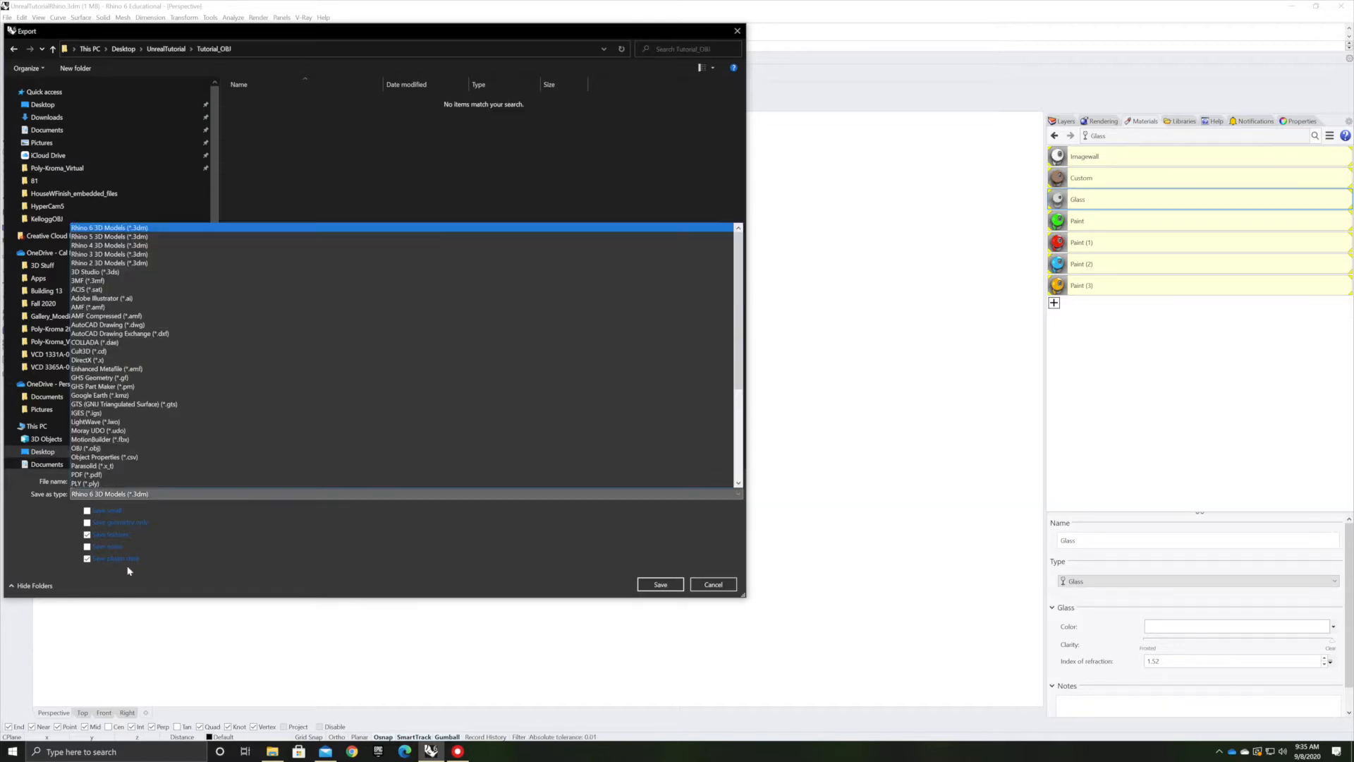
{"action": "left_click", "coordinate": [88, 448]}
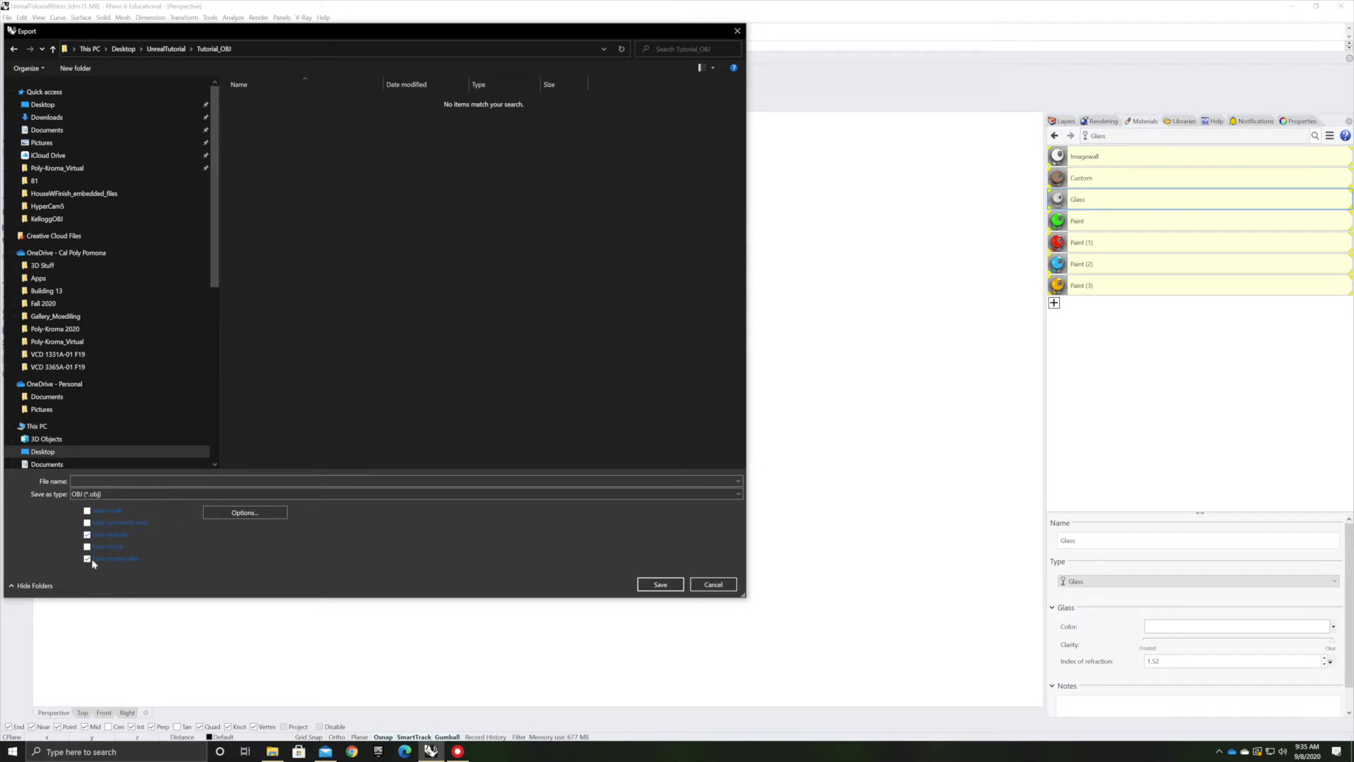
{"action": "left_click", "coordinate": [90, 482]}
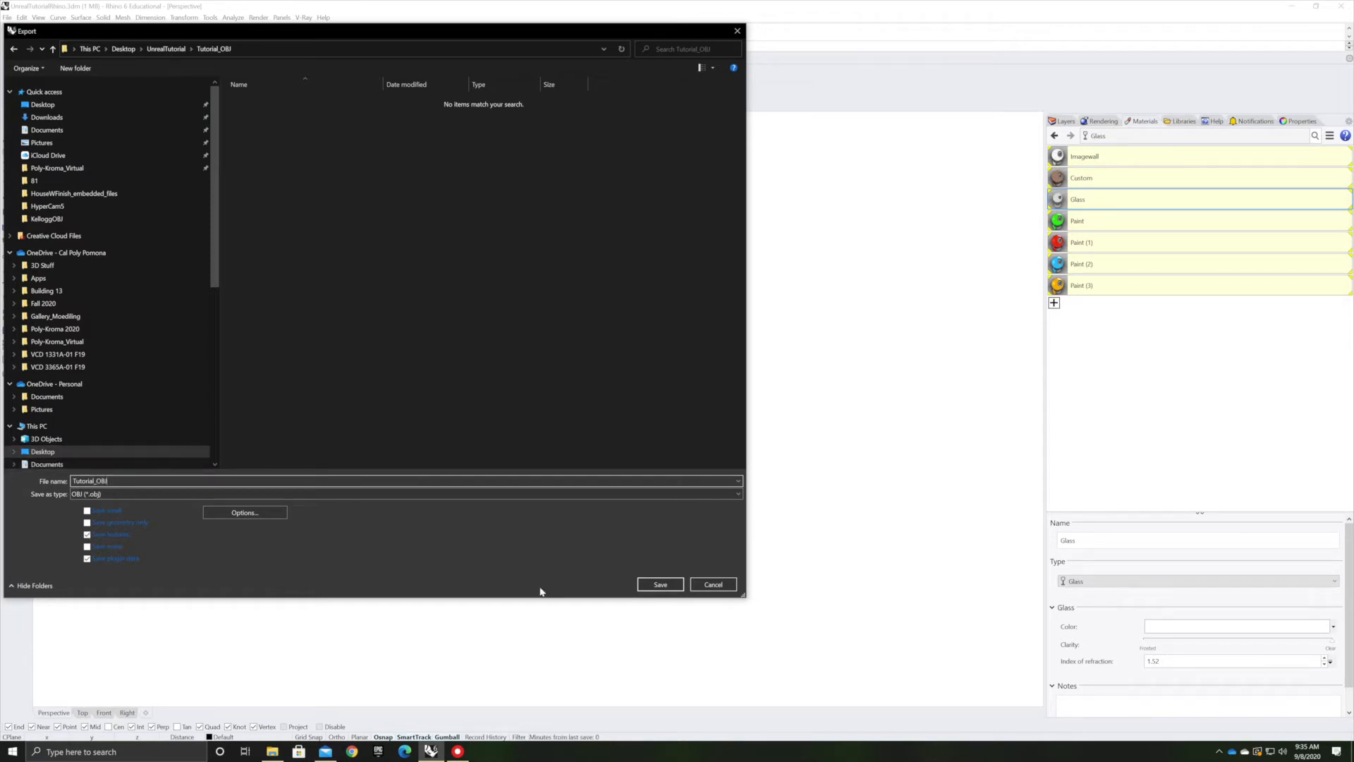
{"action": "left_click", "coordinate": [660, 585]}
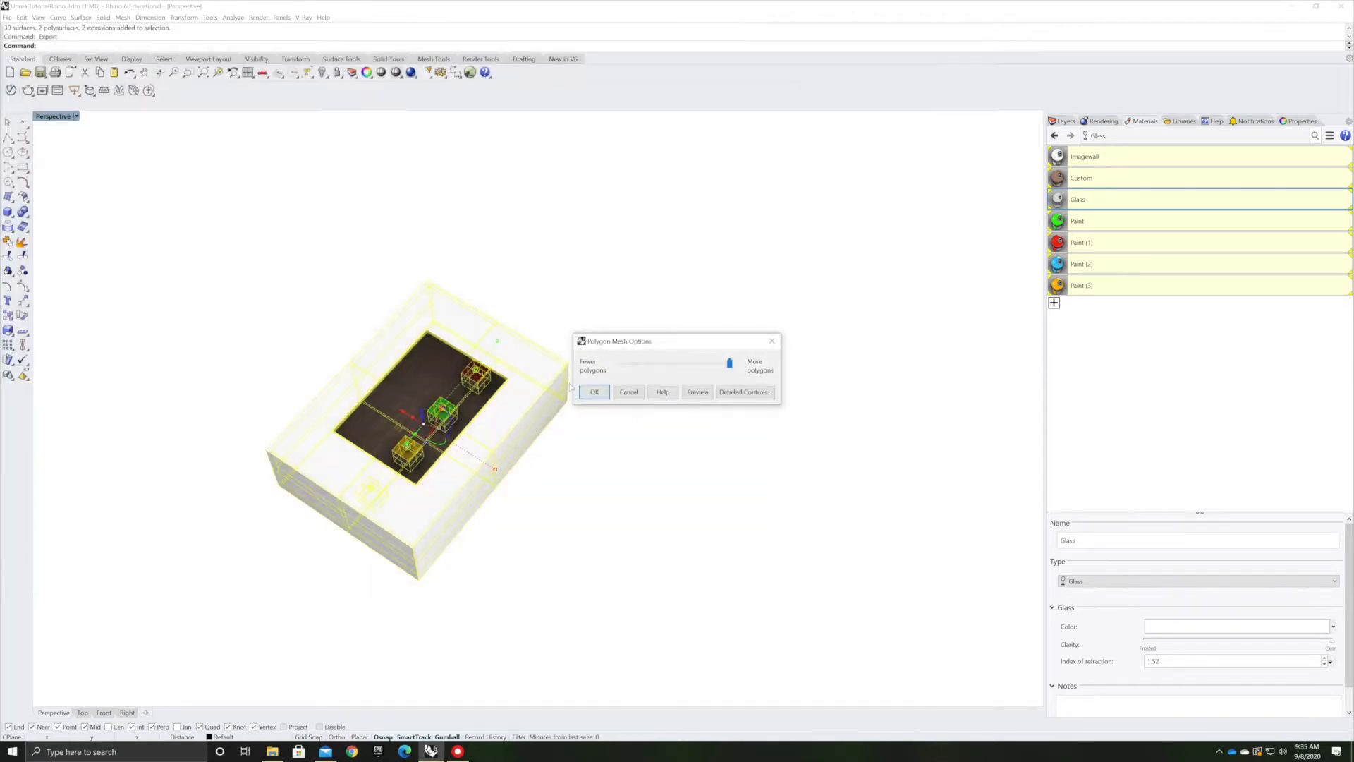
{"action": "left_click", "coordinate": [594, 393]}
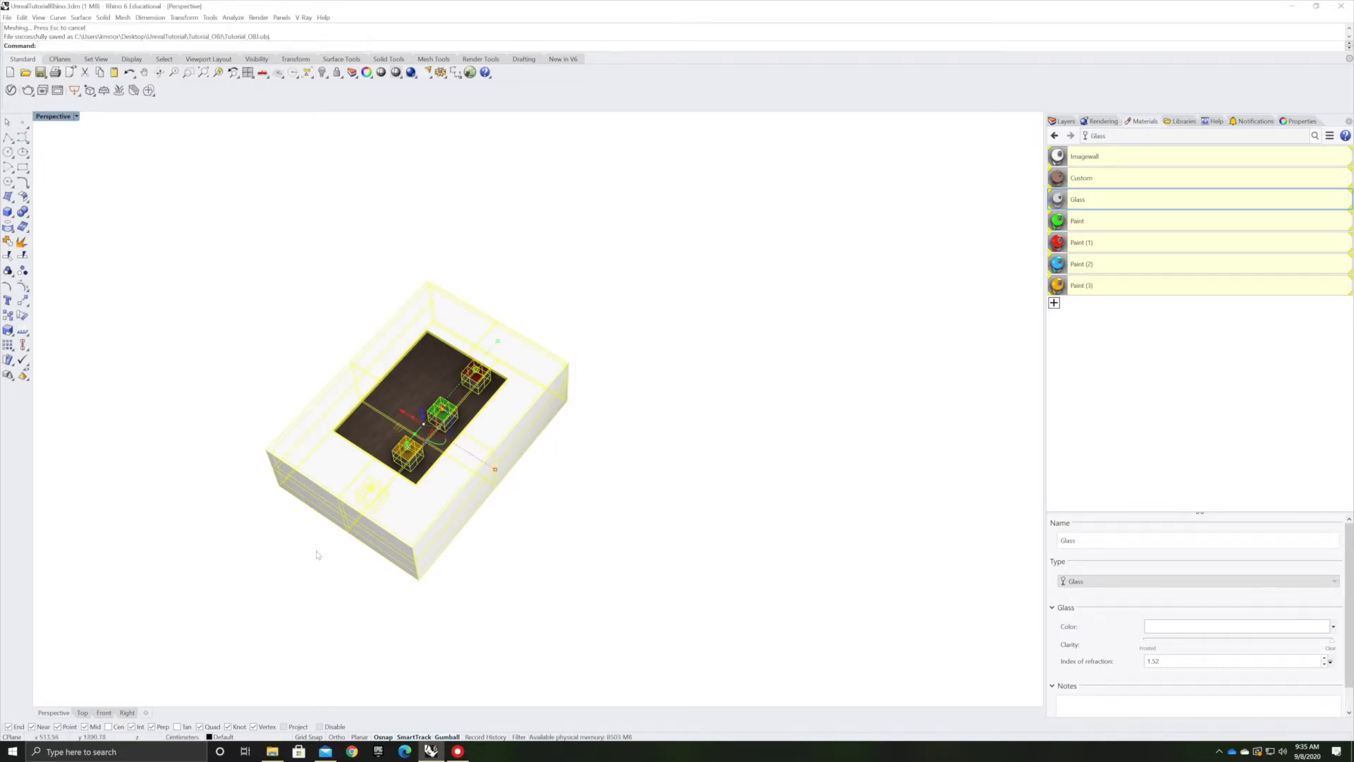
Open the web browser and search for epic games
{"action": "right_click_drag", "start_coordinate": [570, 545], "coordinate": [478, 433]}
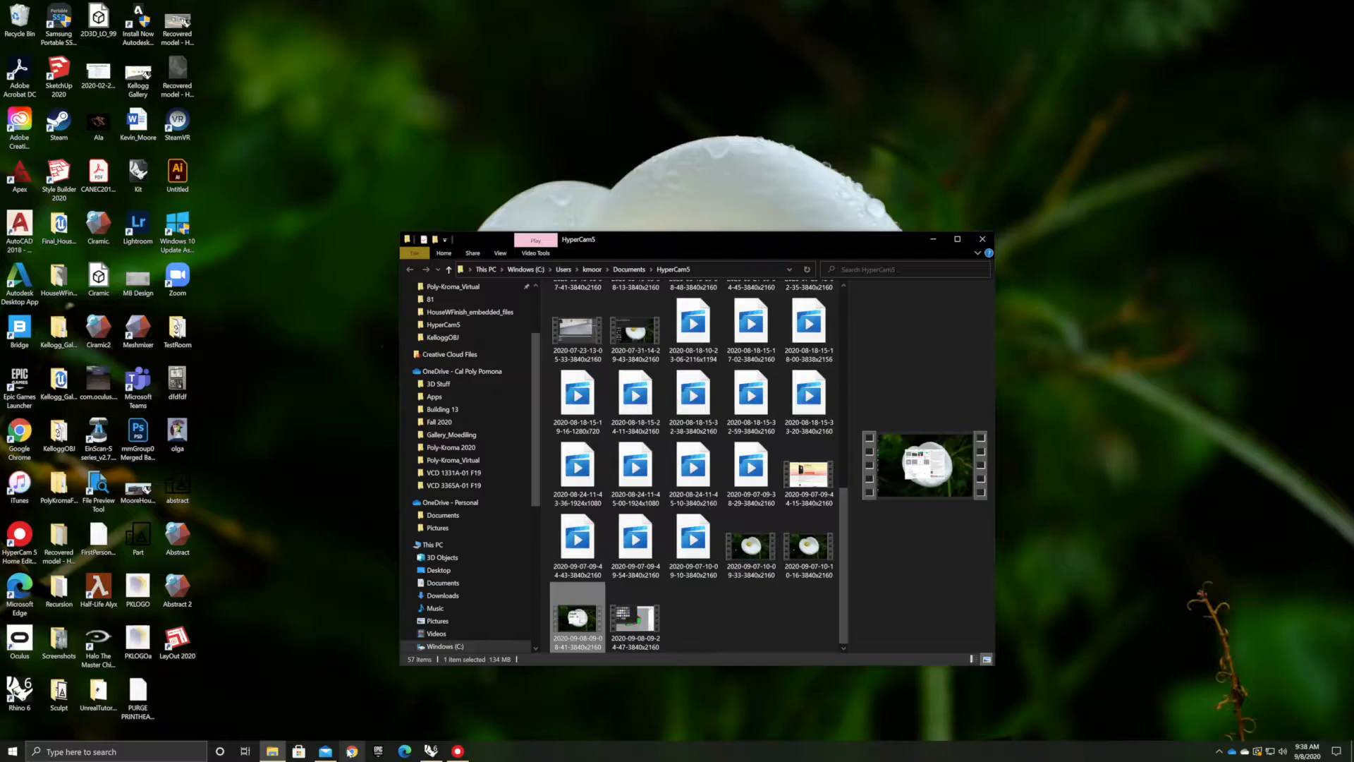
{"action": "mouse_move", "coordinate": [458, 751]}
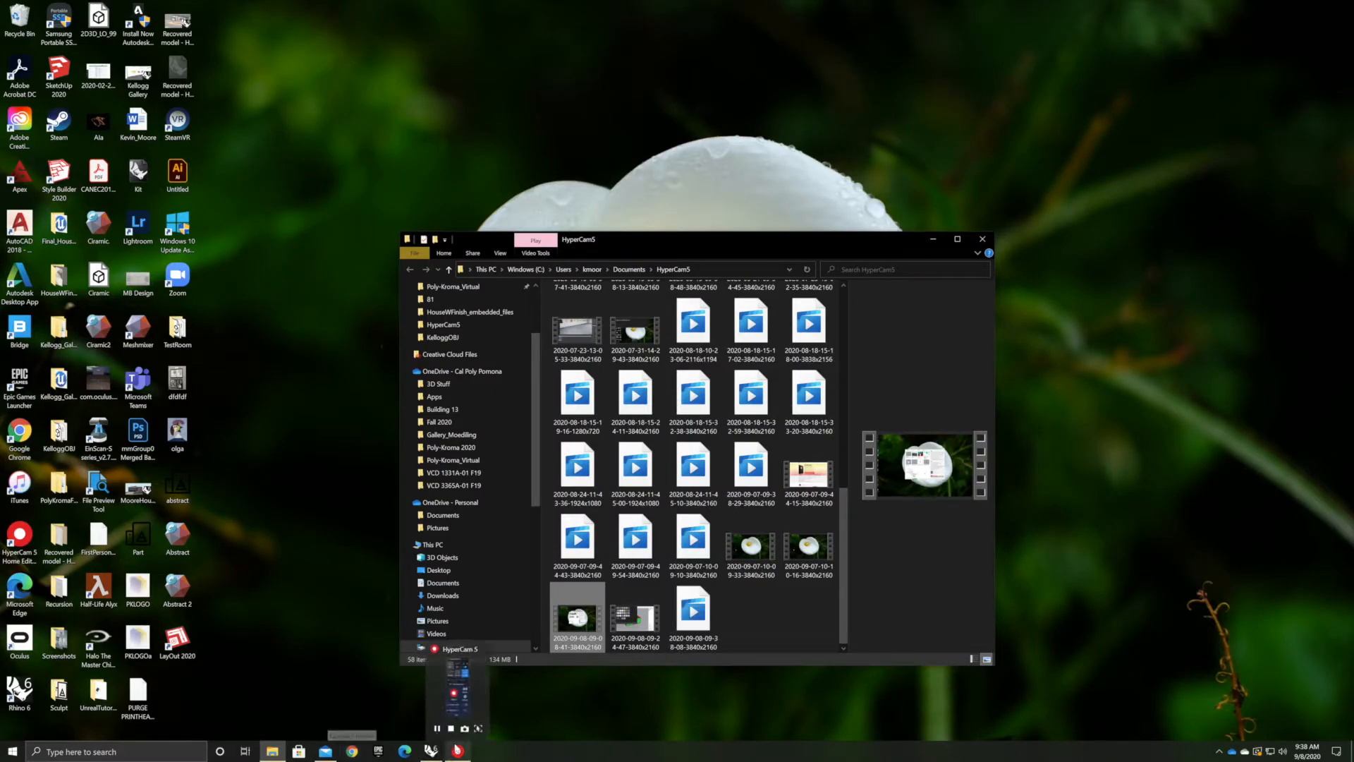
{"action": "left_click", "coordinate": [353, 751]}
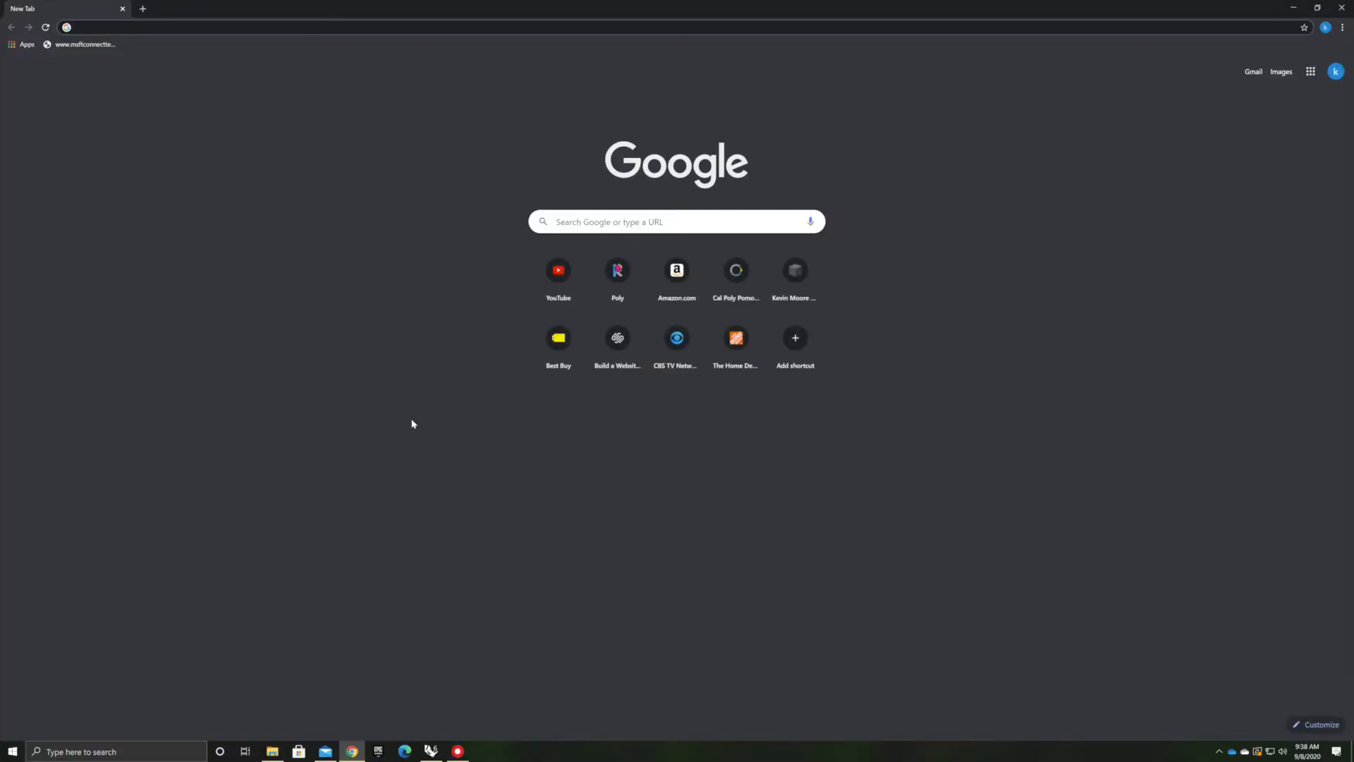
{"action": "left_click", "coordinate": [612, 220]}
{"action": "type", "text": "epi"}
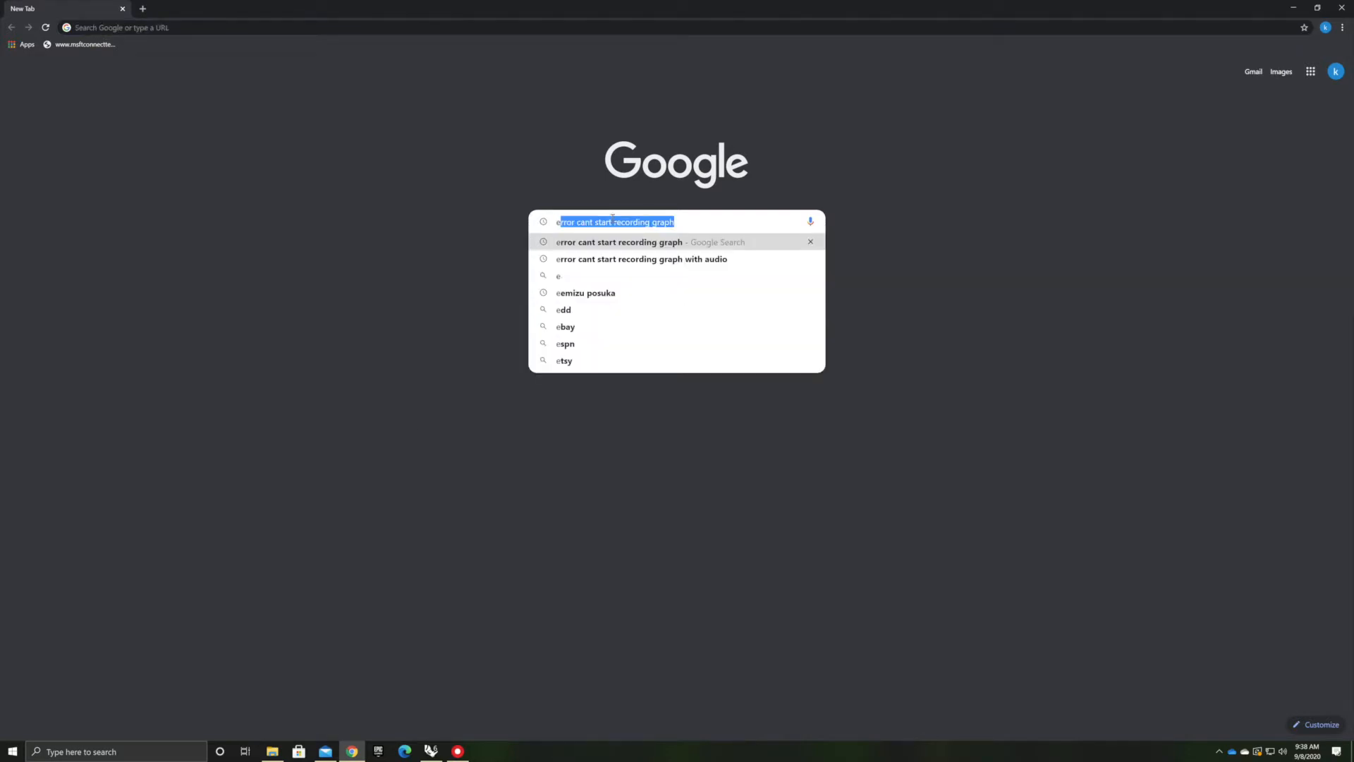
{"action": "type", "text": "c games"}
{"action": "key", "text": "Return"}
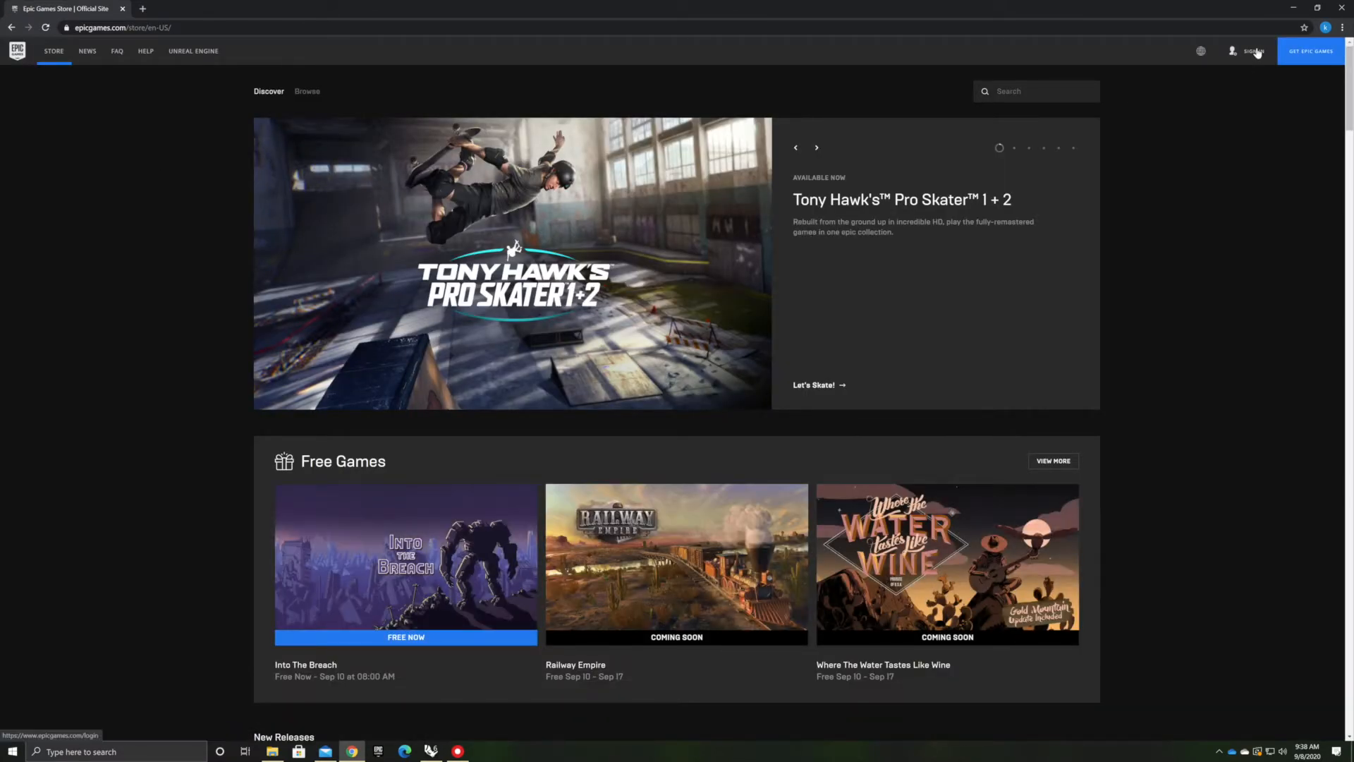
Open the Unreal Engine website from the Epic Games store, then minimize the browser
{"action": "mouse_move", "coordinate": [1204, 52]}
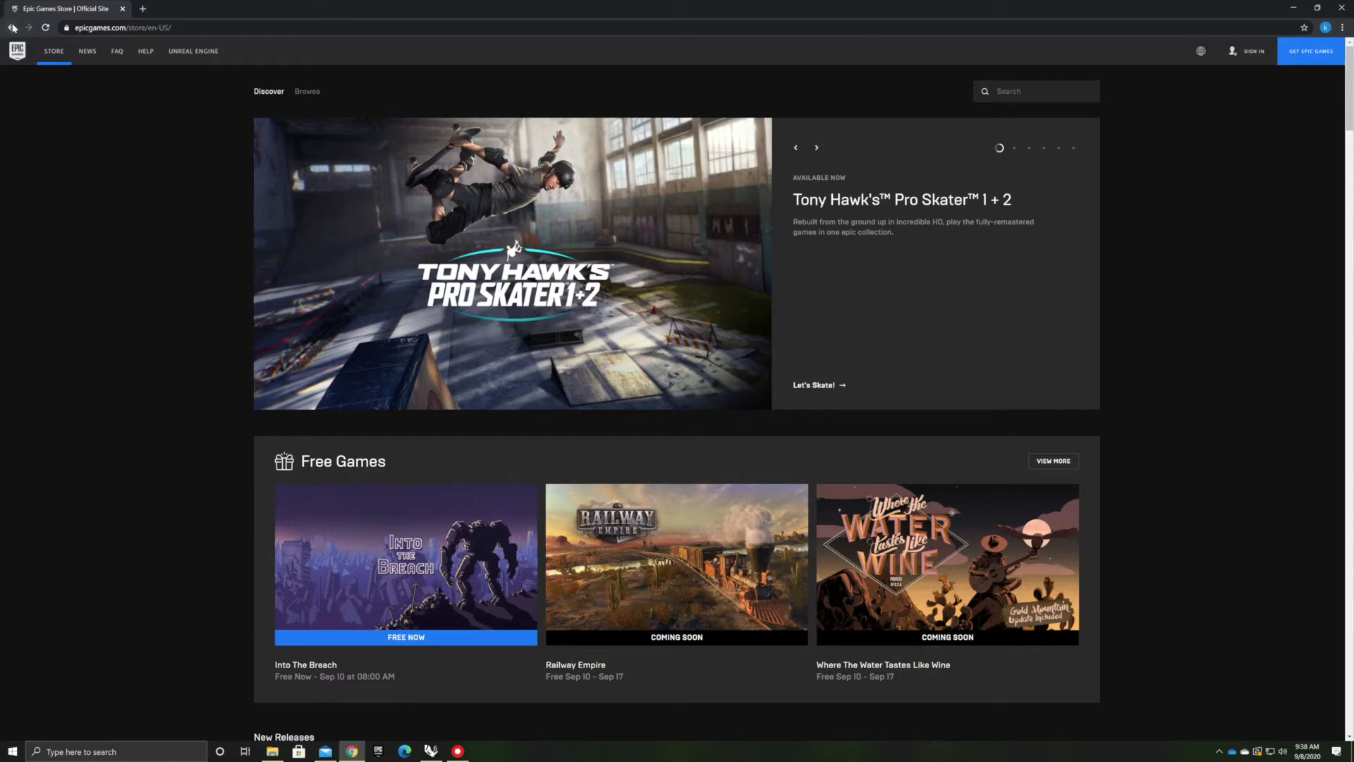
{"action": "left_click", "coordinate": [206, 56]}
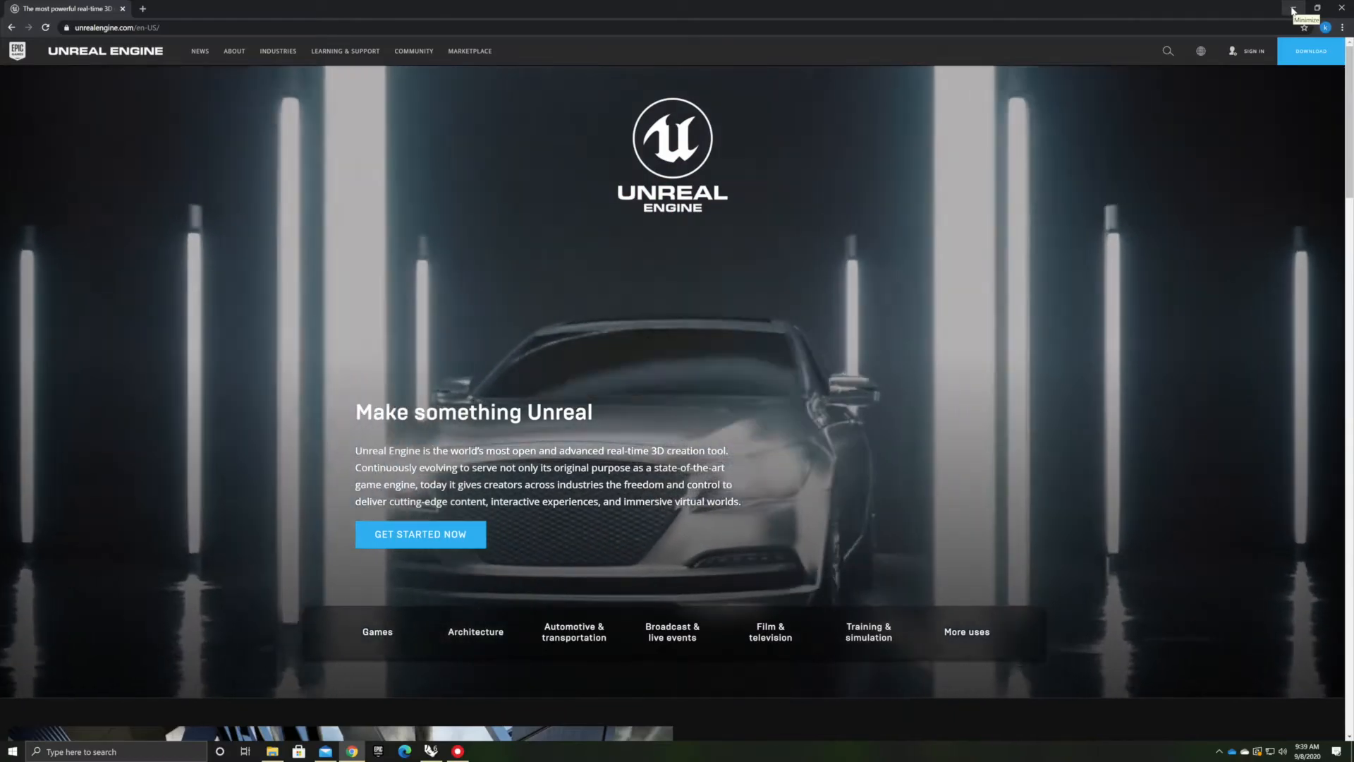
{"action": "left_click", "coordinate": [1294, 10]}
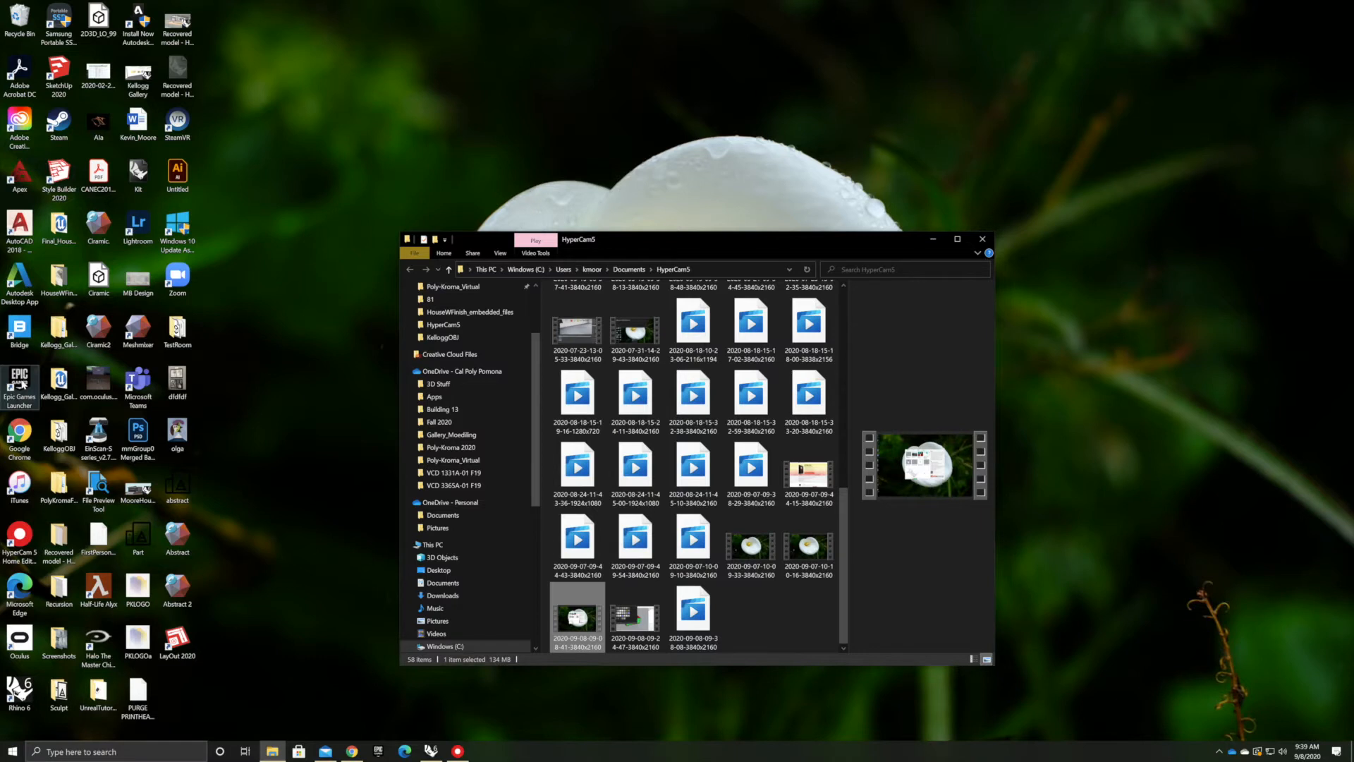
Start the Epic Games Launcher, maximize it, and open its Library
{"action": "left_click", "coordinate": [22, 385]}
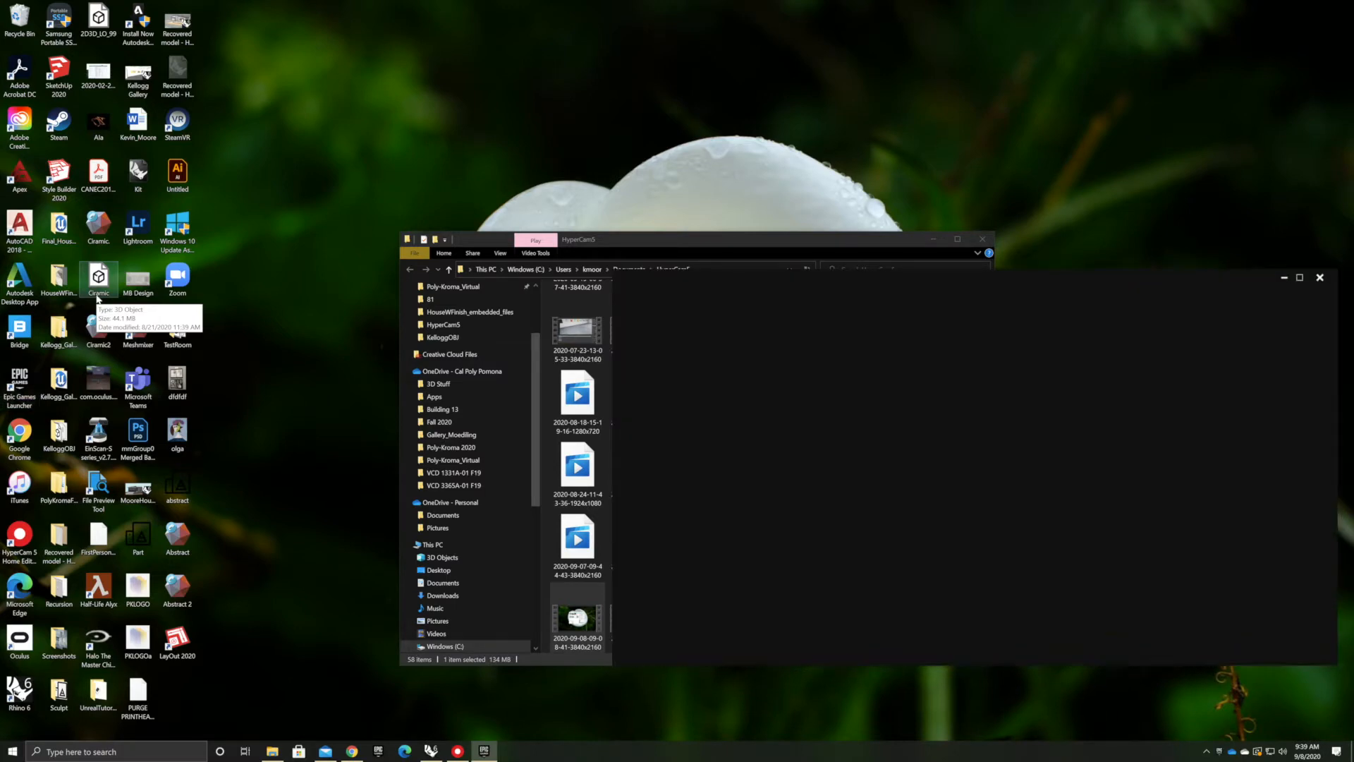
{"action": "left_click", "coordinate": [1301, 278]}
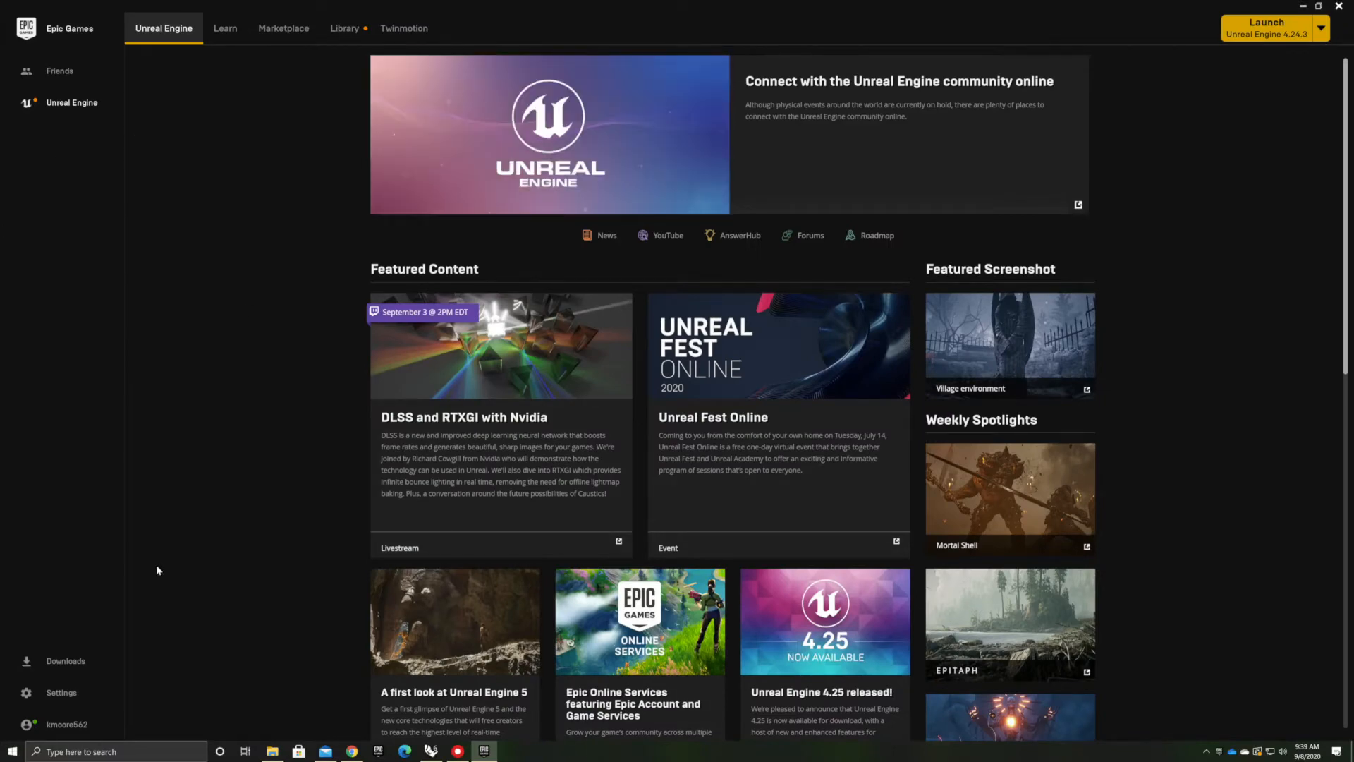
{"action": "left_click", "coordinate": [352, 29]}
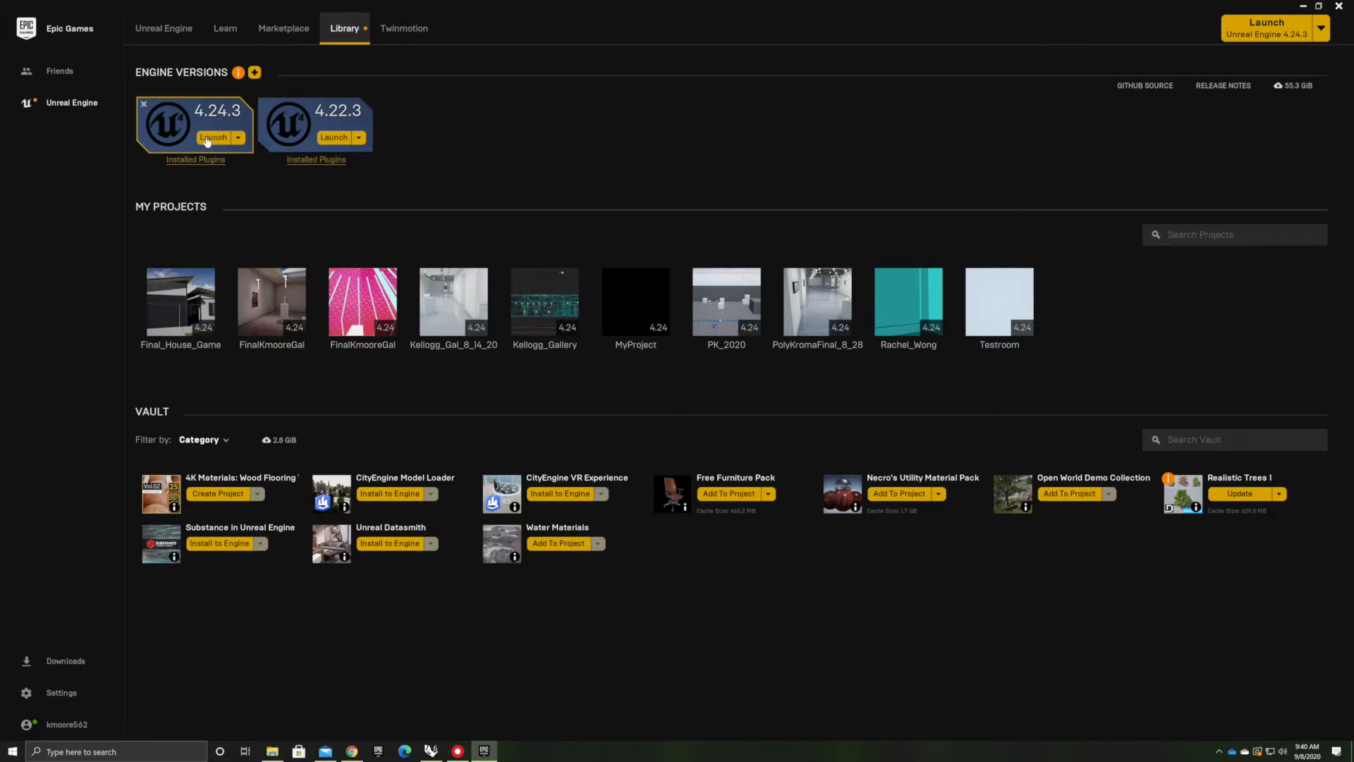
Launch Unreal Engine 4.24.3 and choose the Games category for a new project
{"action": "left_click", "coordinate": [211, 140]}
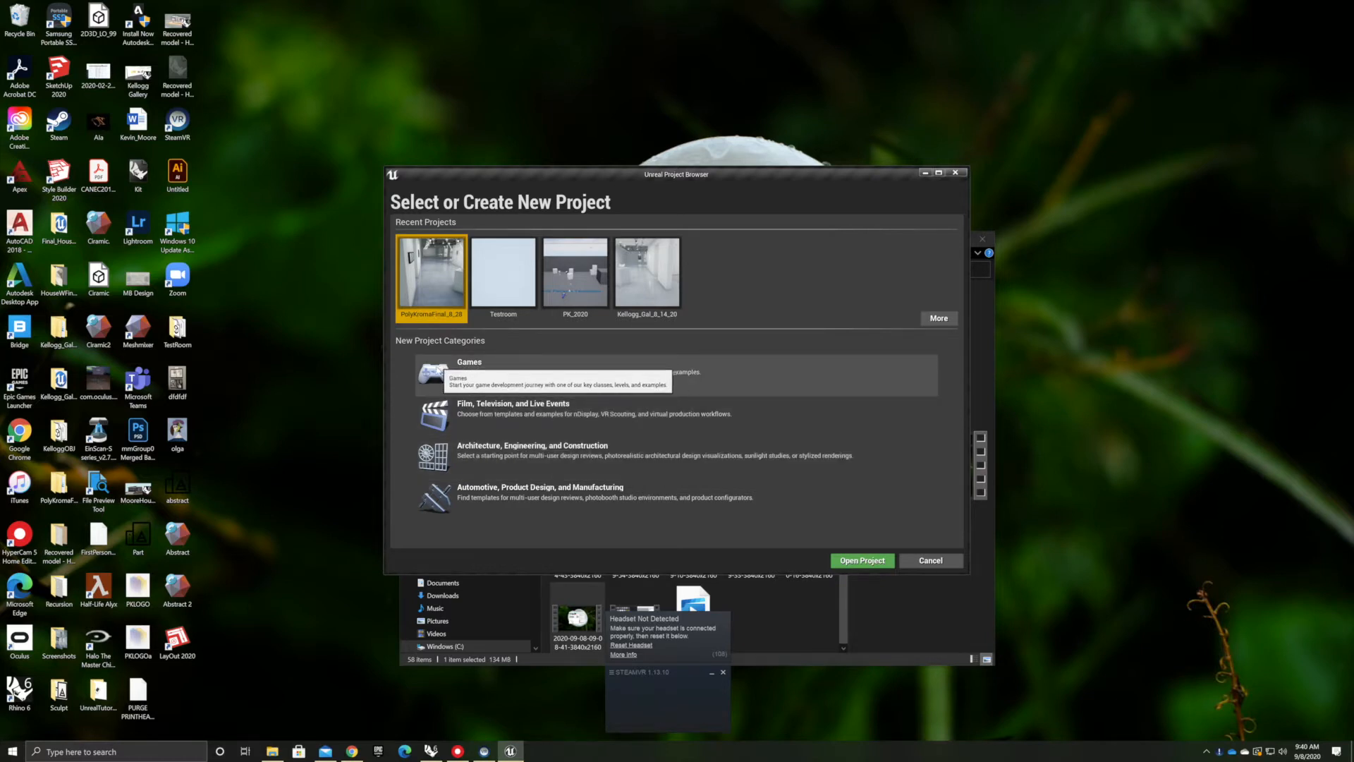
{"action": "left_click", "coordinate": [465, 379]}
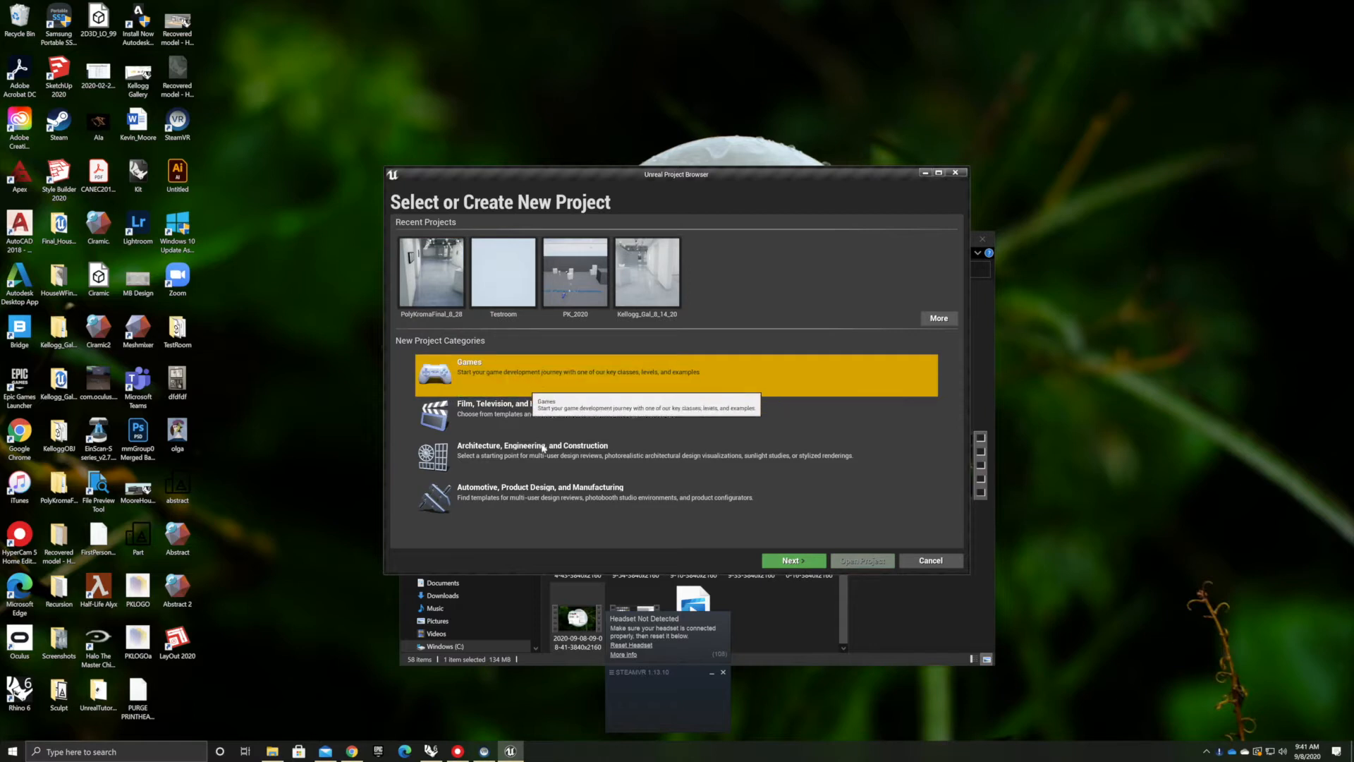
{"action": "left_click", "coordinate": [790, 560]}
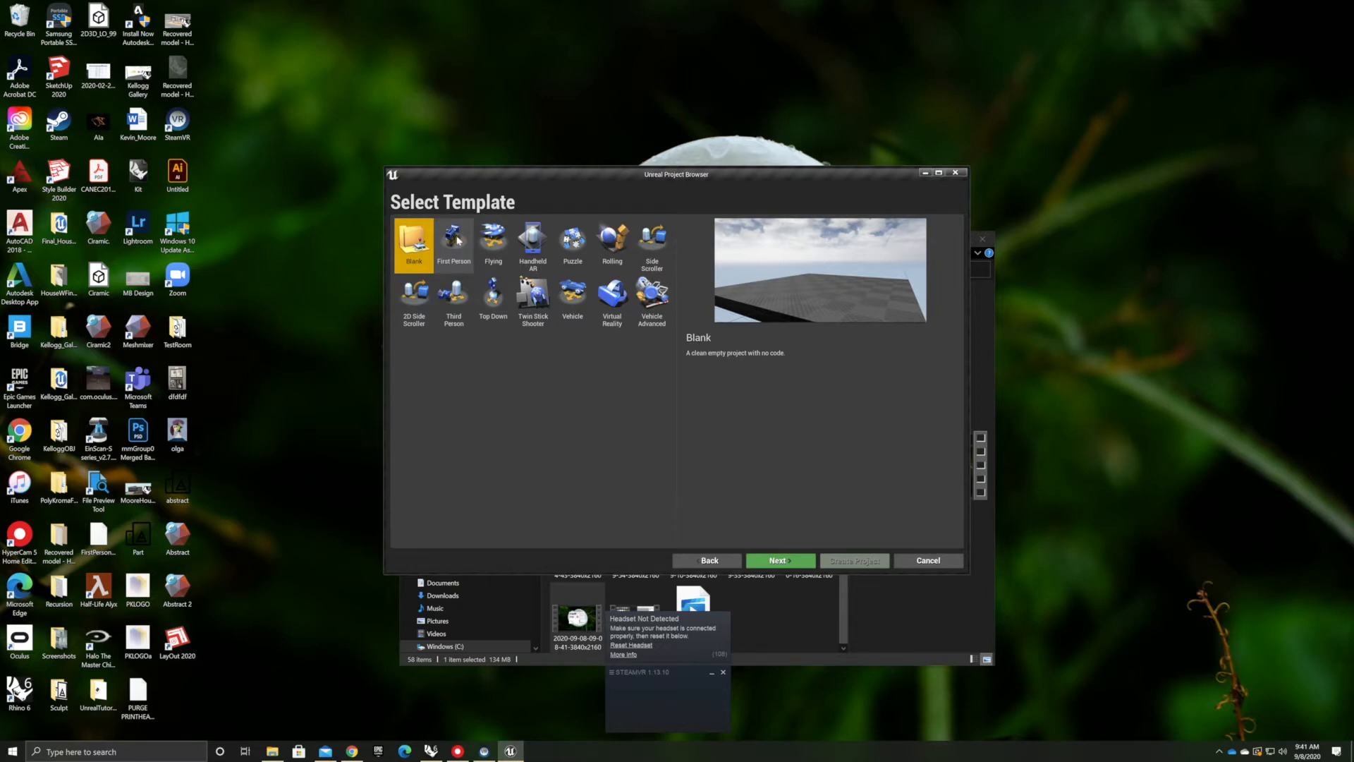
Choose the First Person template and set the project to Maximum Quality with starter content included
{"action": "left_click", "coordinate": [450, 246]}
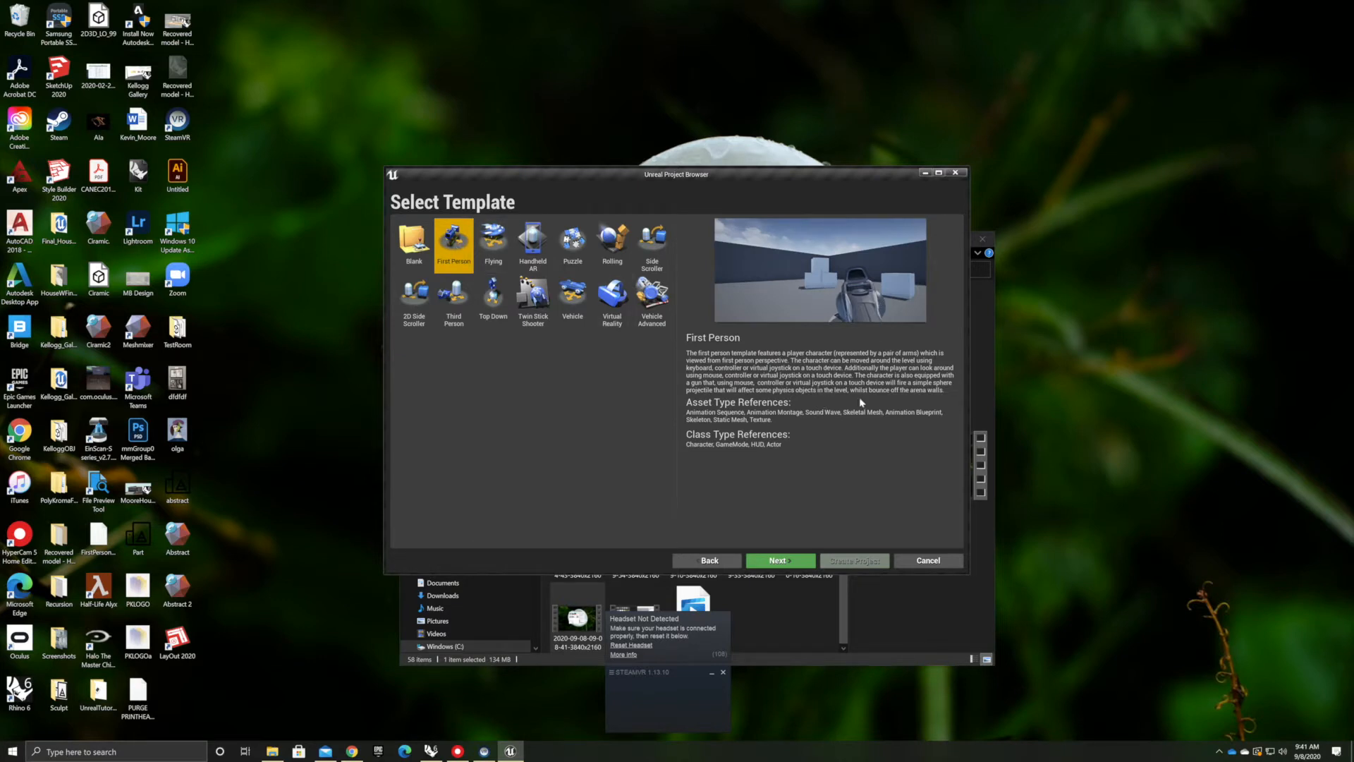
{"action": "left_click", "coordinate": [765, 562]}
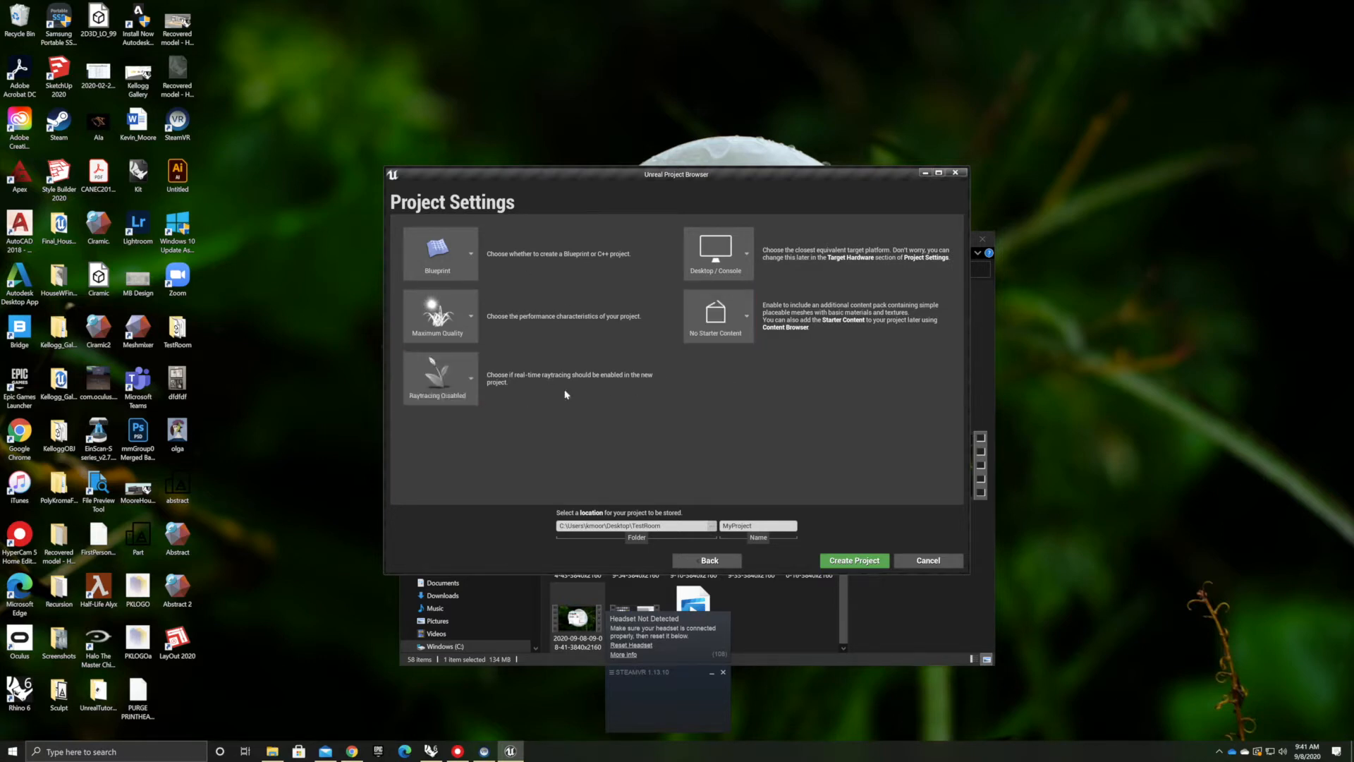
{"action": "left_click", "coordinate": [456, 383]}
{"action": "left_click", "coordinate": [471, 317]}
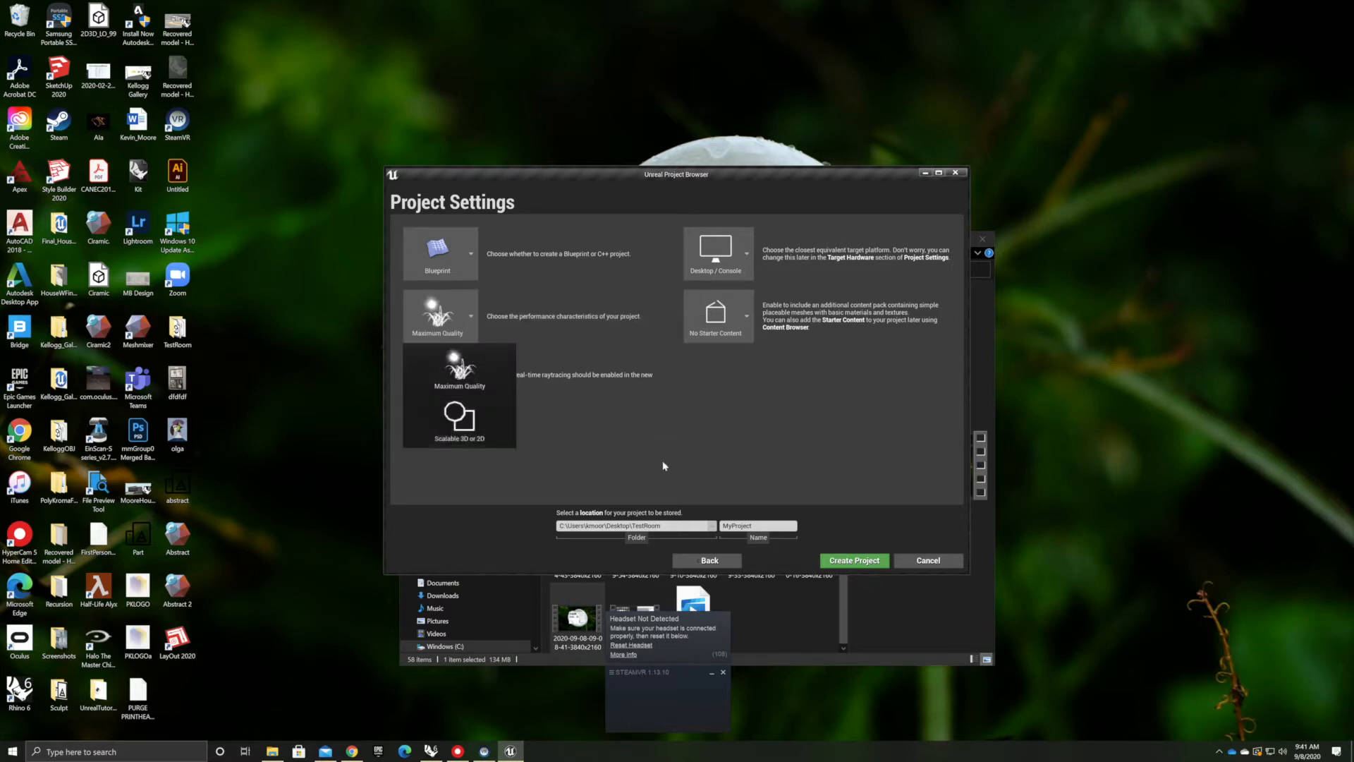
{"action": "left_click", "coordinate": [750, 318]}
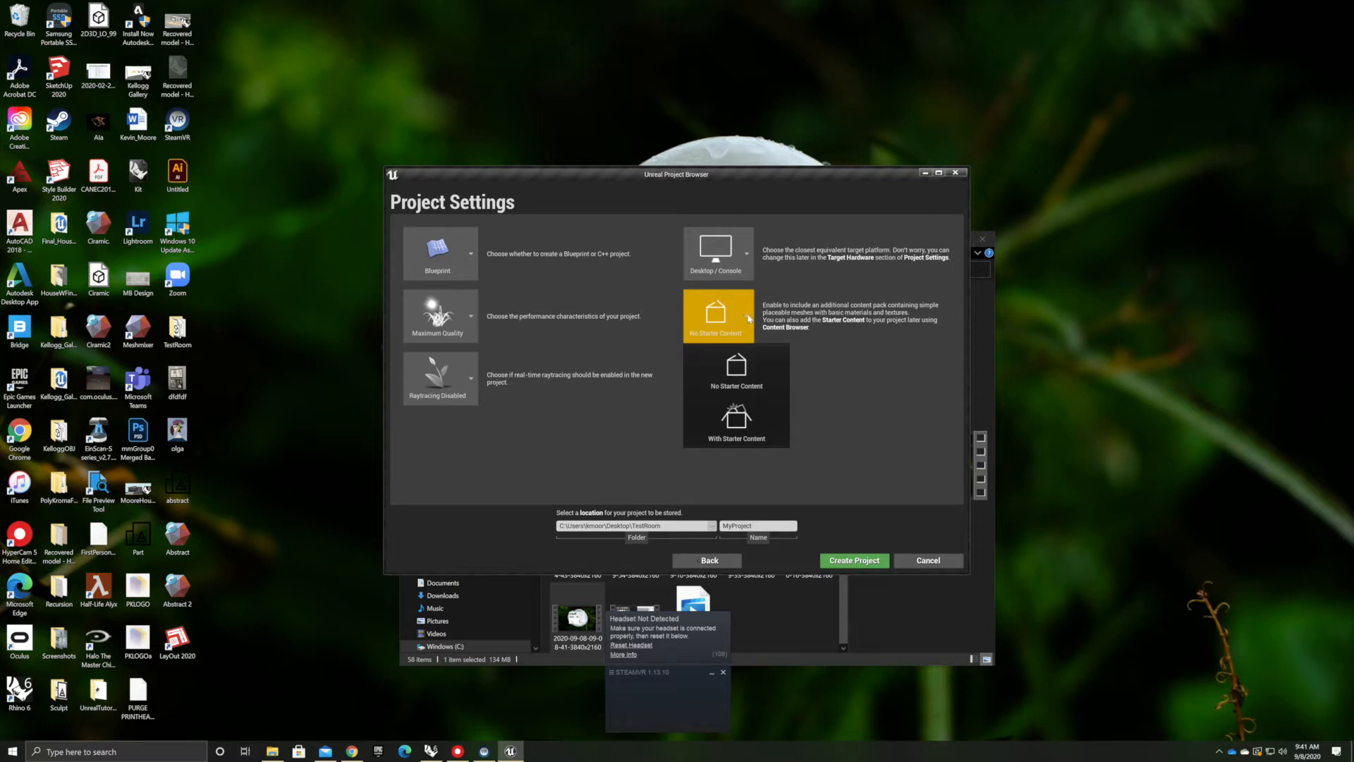
{"action": "left_click", "coordinate": [747, 423]}
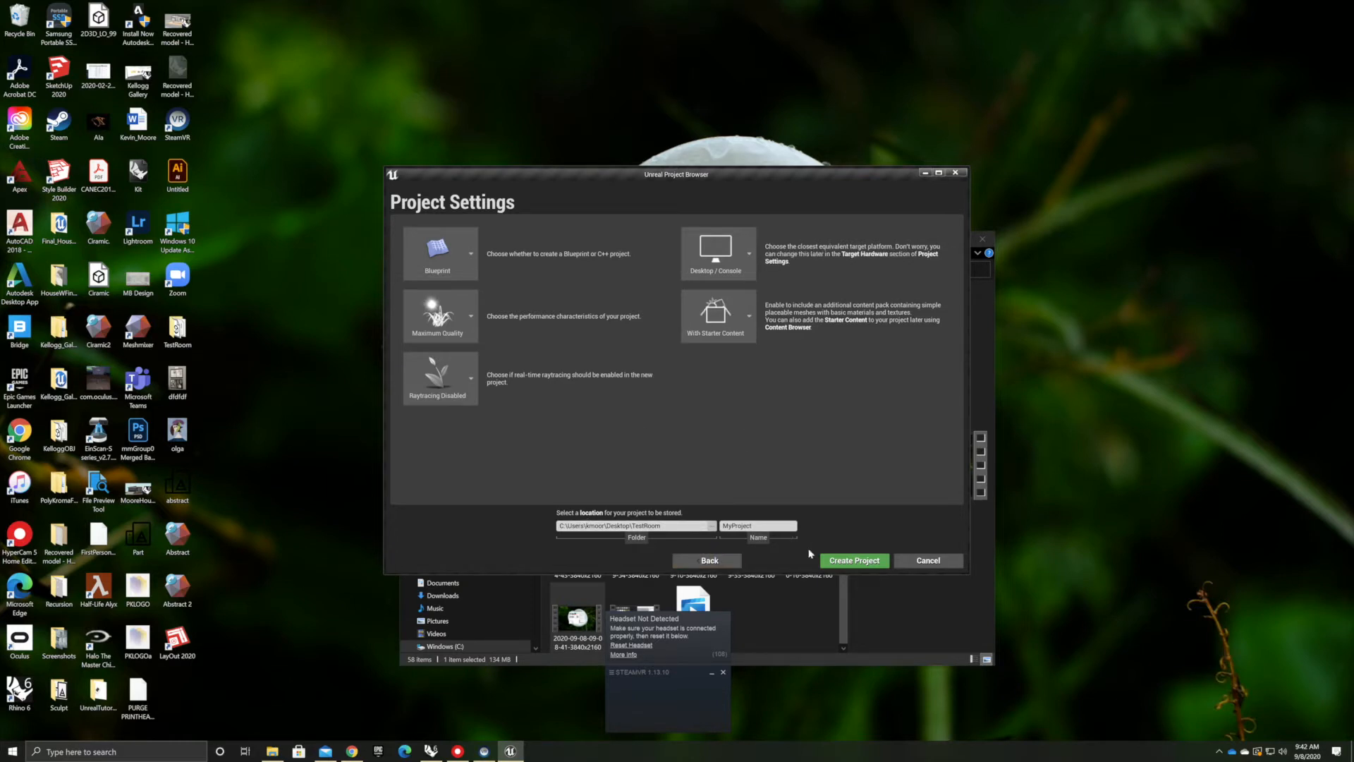
Create the project in a new UNREAL_T folder inside the Desktop's UnrealTutorial folder
{"action": "left_click", "coordinate": [712, 525]}
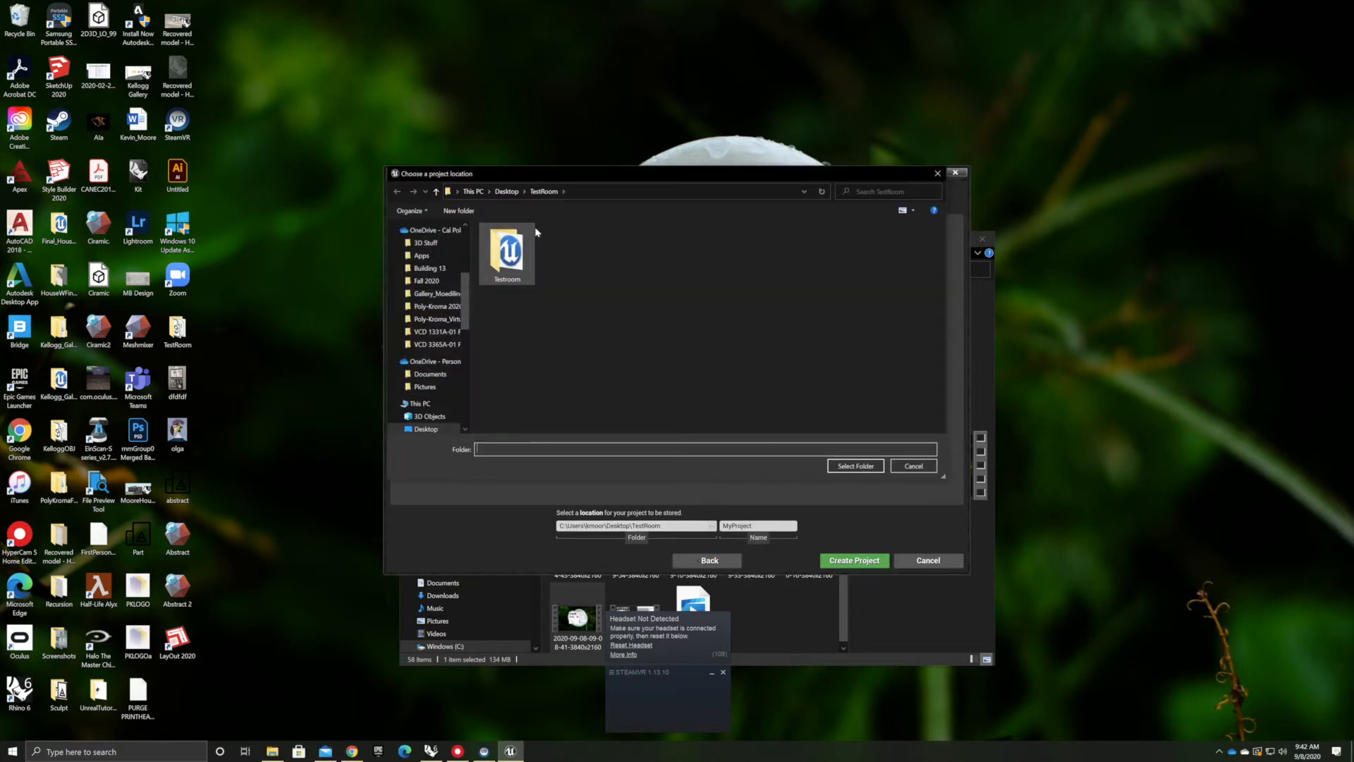
{"action": "left_click", "coordinate": [507, 191]}
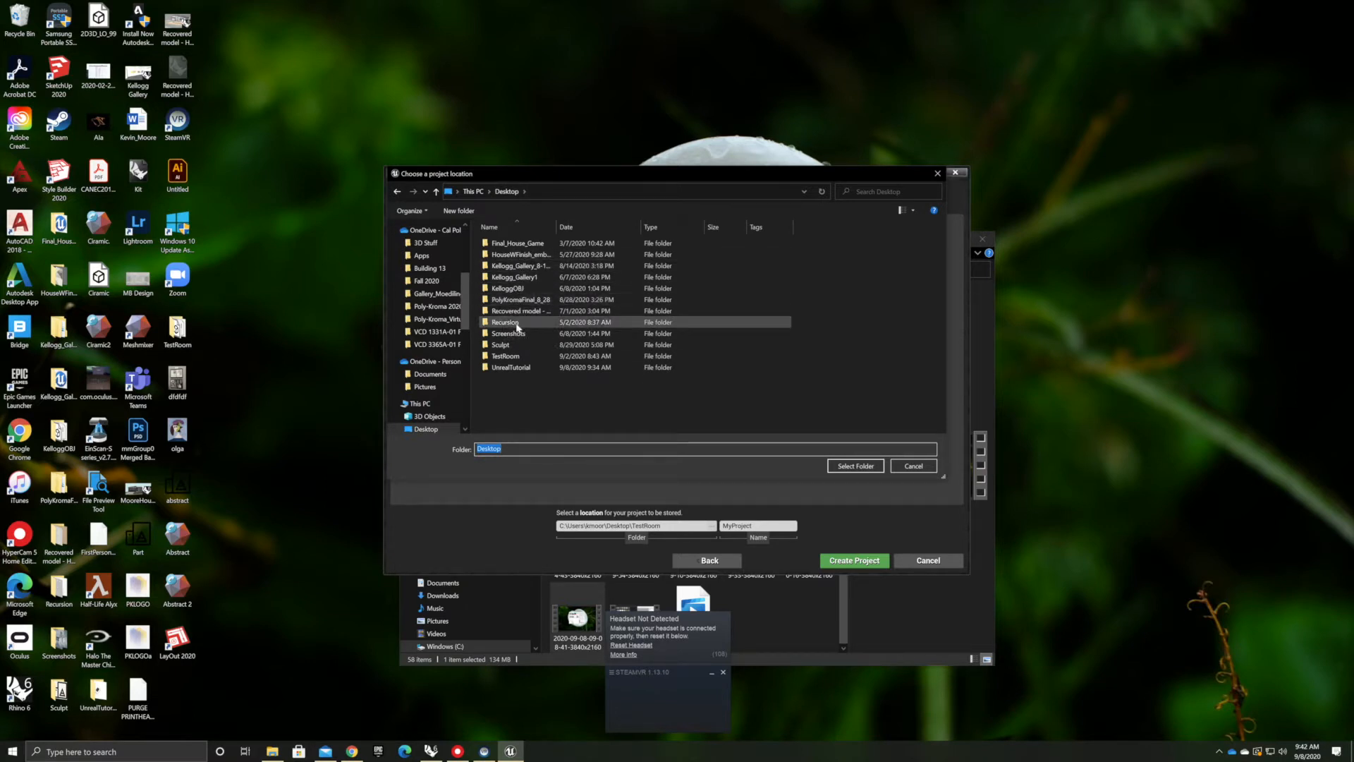
{"action": "double_click", "coordinate": [512, 367]}
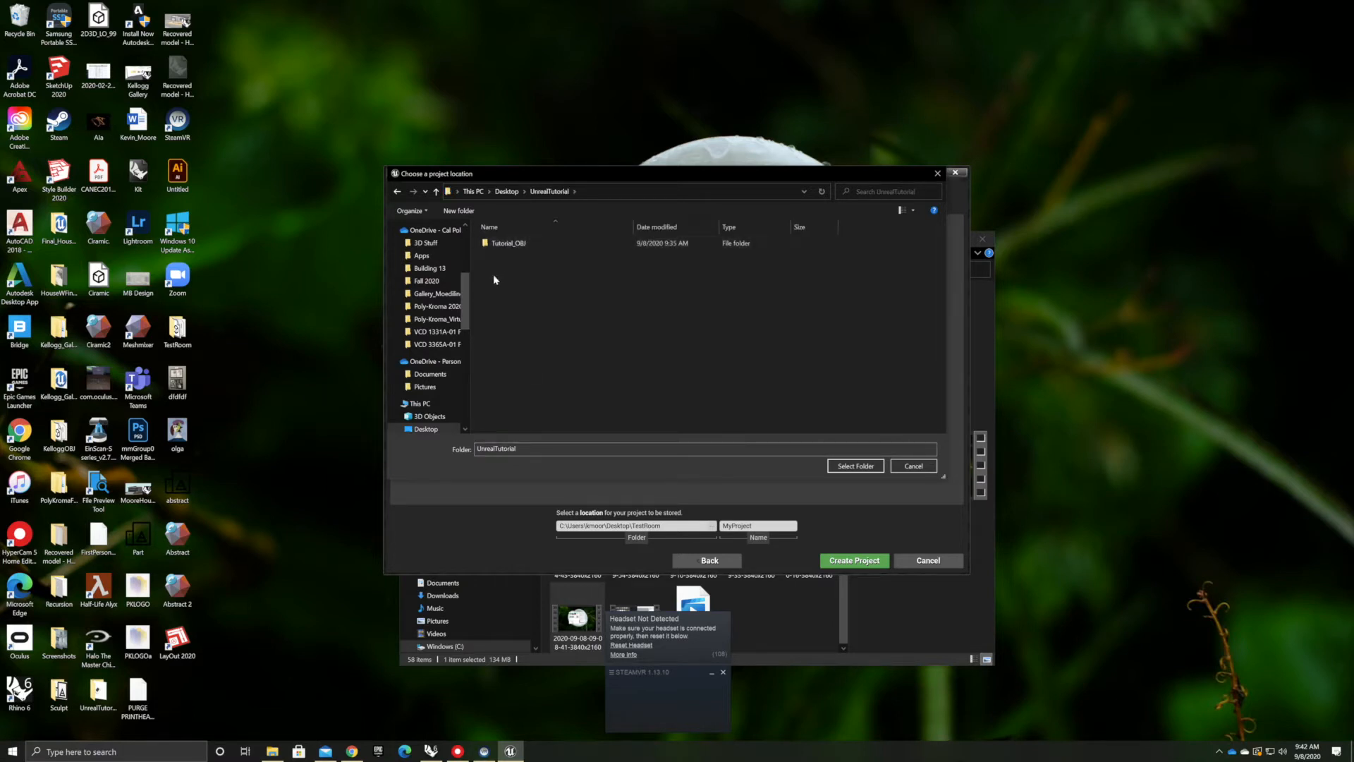
{"action": "right_click", "coordinate": [494, 280]}
{"action": "mouse_move", "coordinate": [530, 389]}
{"action": "left_click", "coordinate": [632, 389]}
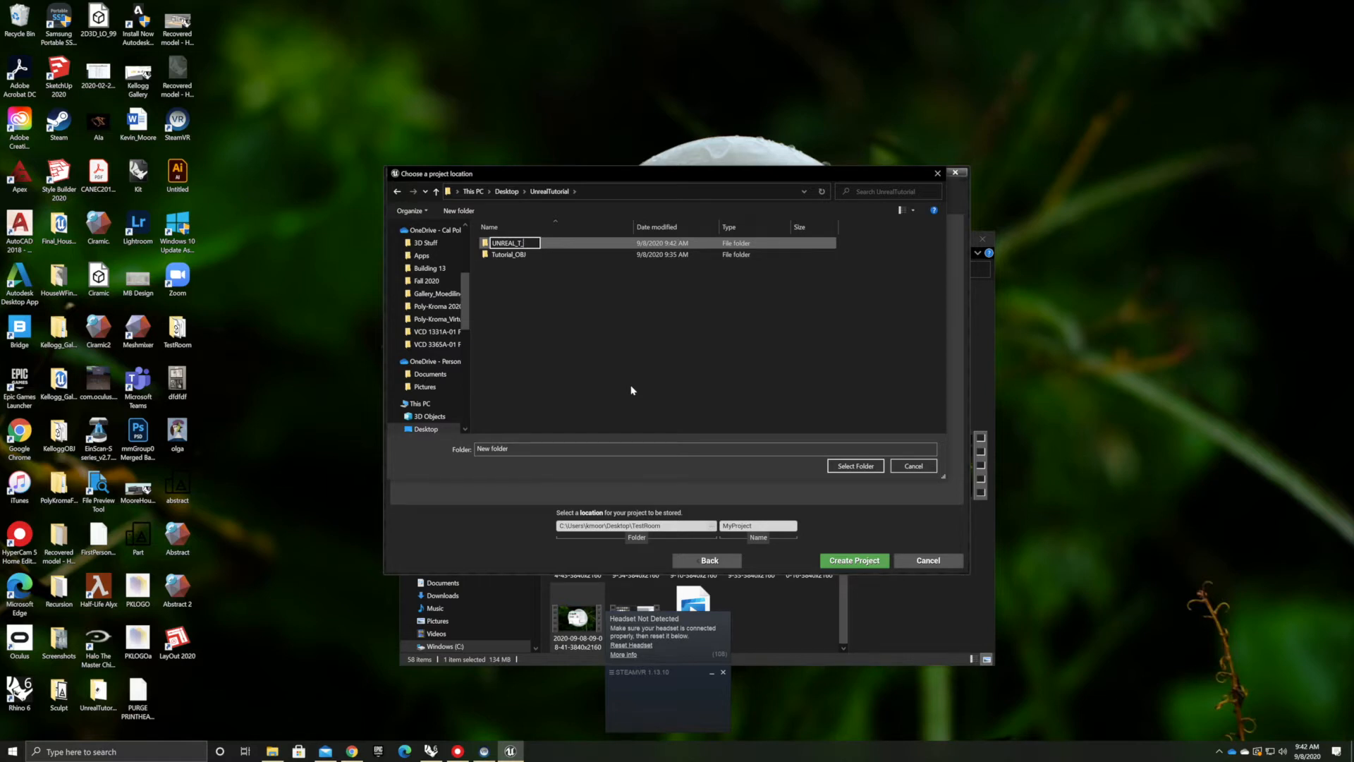
{"action": "key", "text": "Return"}
{"action": "double_click", "coordinate": [574, 246]}
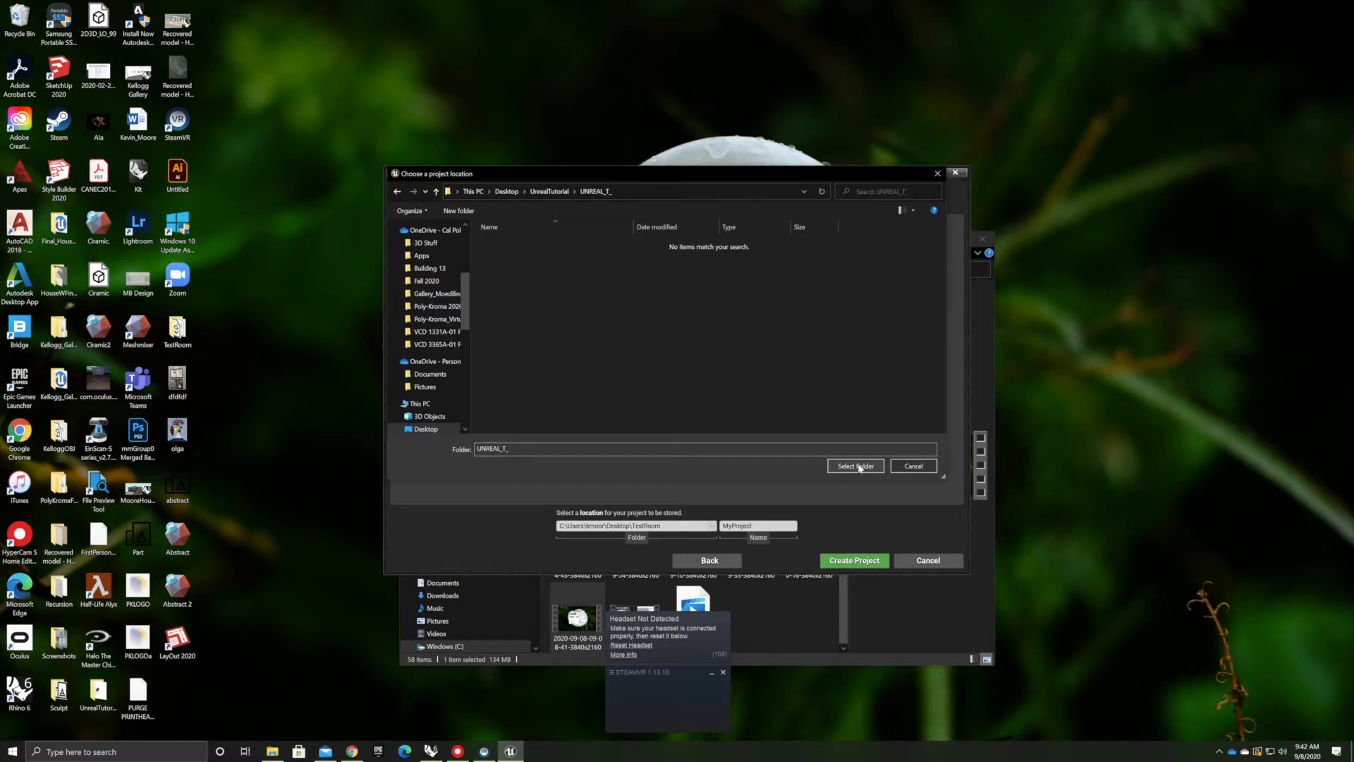
{"action": "left_click", "coordinate": [857, 466]}
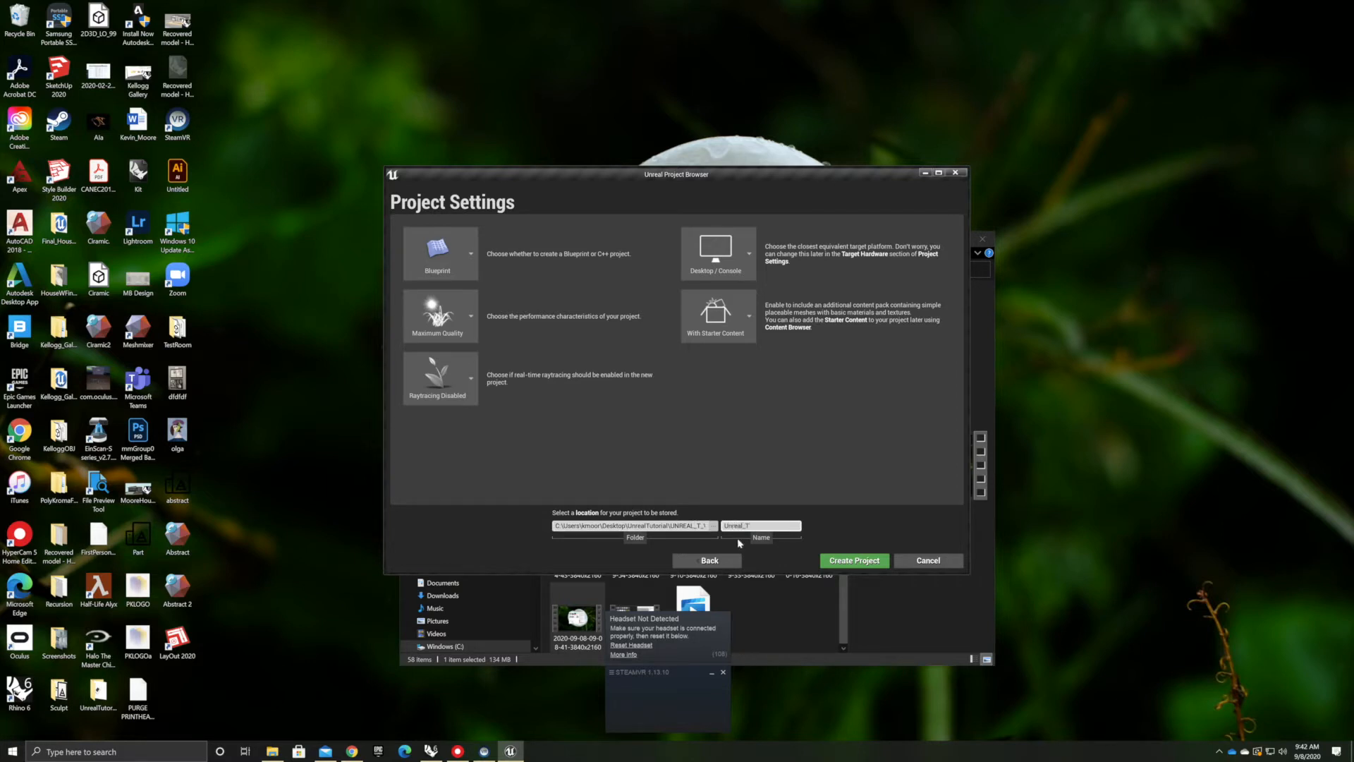
{"action": "left_click", "coordinate": [849, 560]}
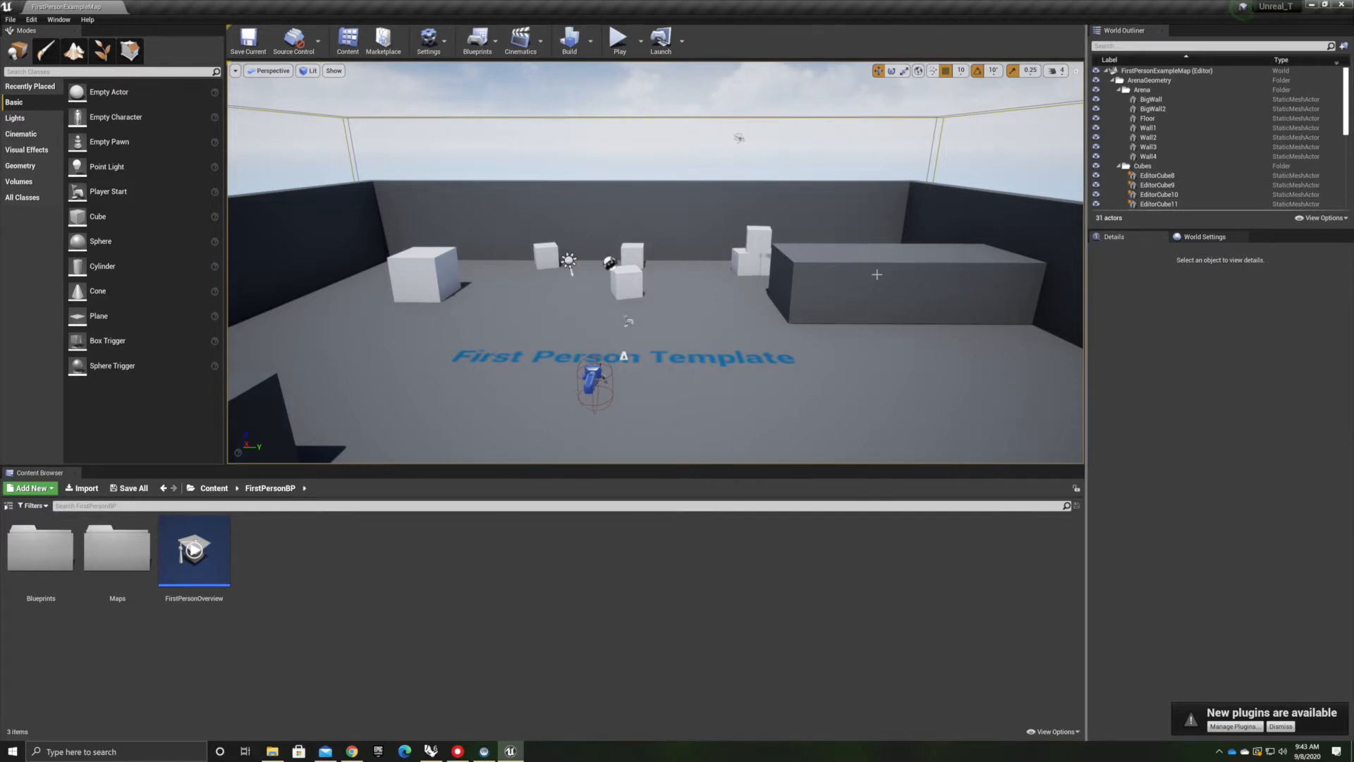
Assign FirstPersonProjectileMaterial to the large wall block in the arena
{"action": "left_click", "coordinate": [957, 282]}
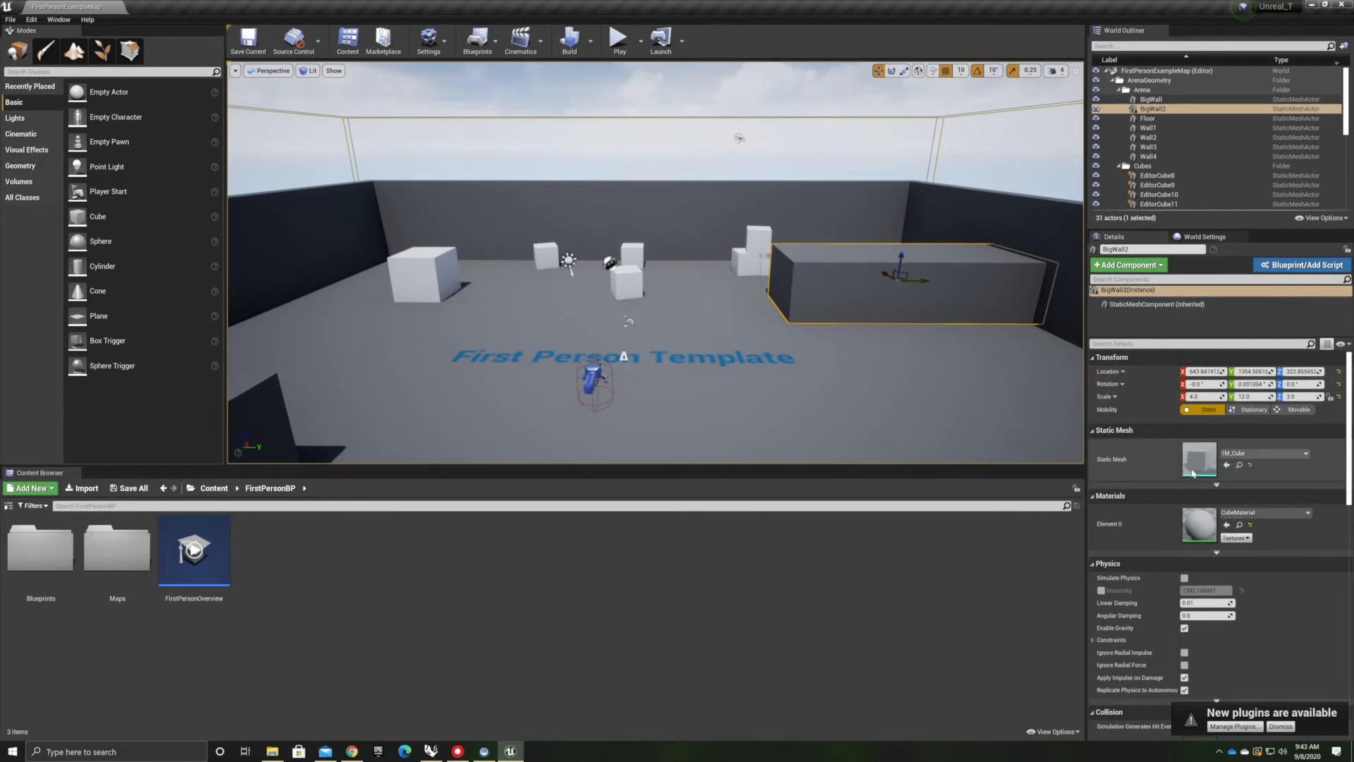
{"action": "left_click", "coordinate": [1306, 513]}
{"action": "left_click", "coordinate": [1269, 471]}
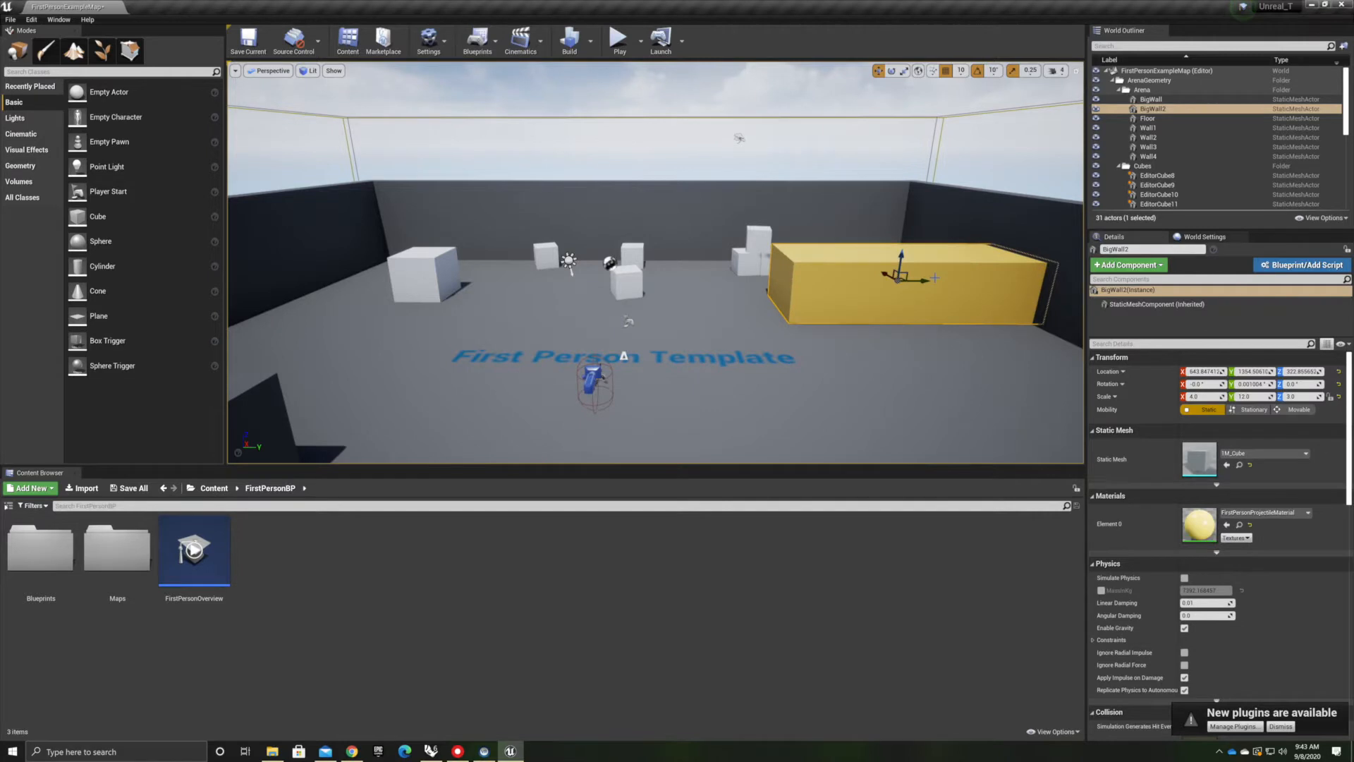
Scroll through the wall's detail properties and the World Settings properties
{"action": "scroll", "coordinate": [1135, 555], "scroll_direction": "down", "scroll_amount": 2}
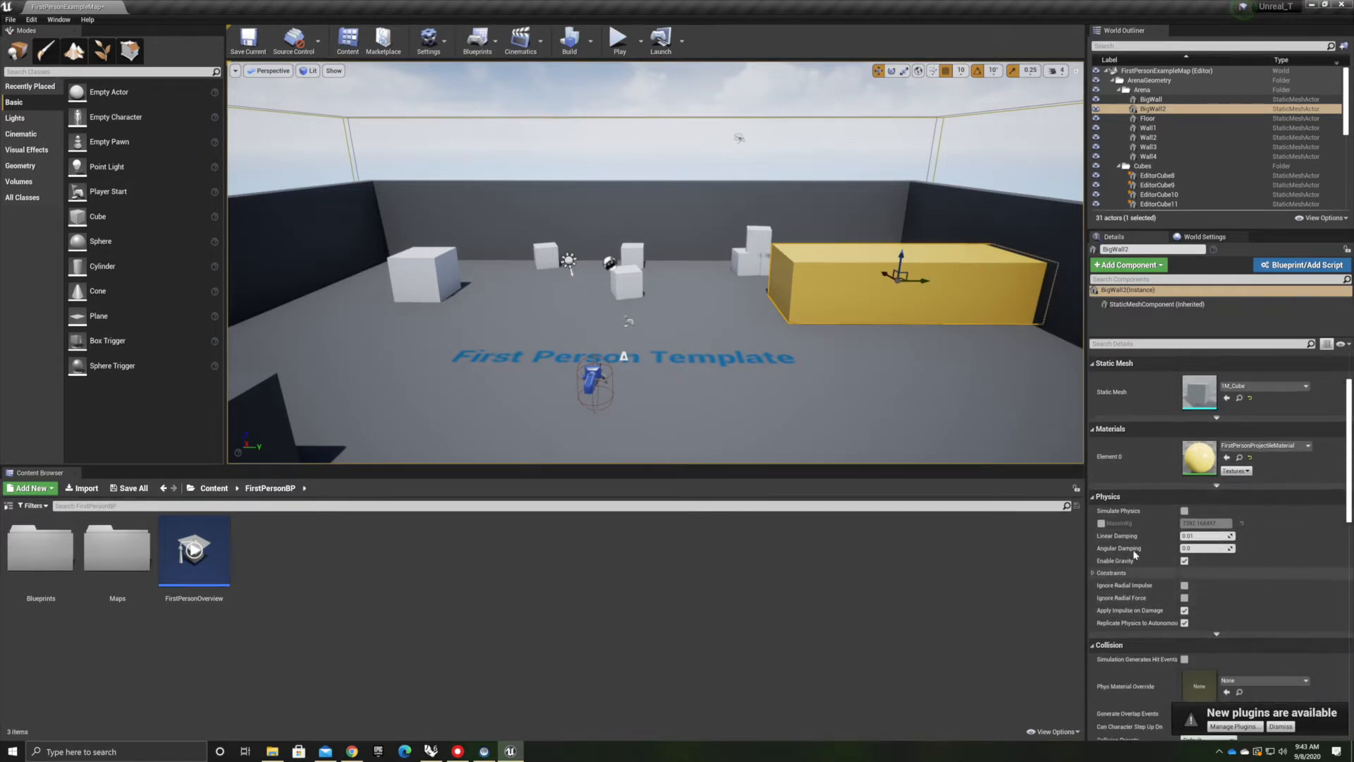
{"action": "scroll", "coordinate": [1146, 564], "scroll_direction": "down", "scroll_amount": 3}
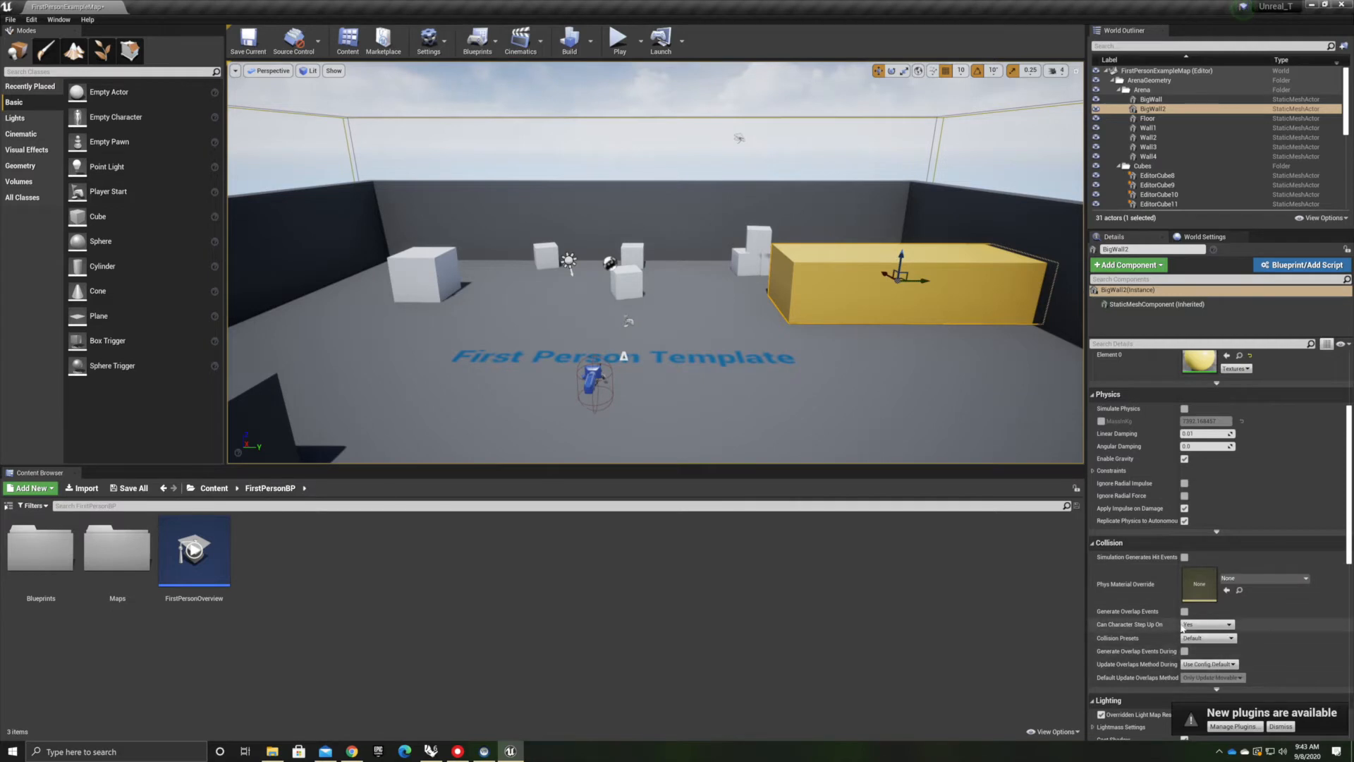
{"action": "scroll", "coordinate": [1175, 636], "scroll_direction": "down", "scroll_amount": 4}
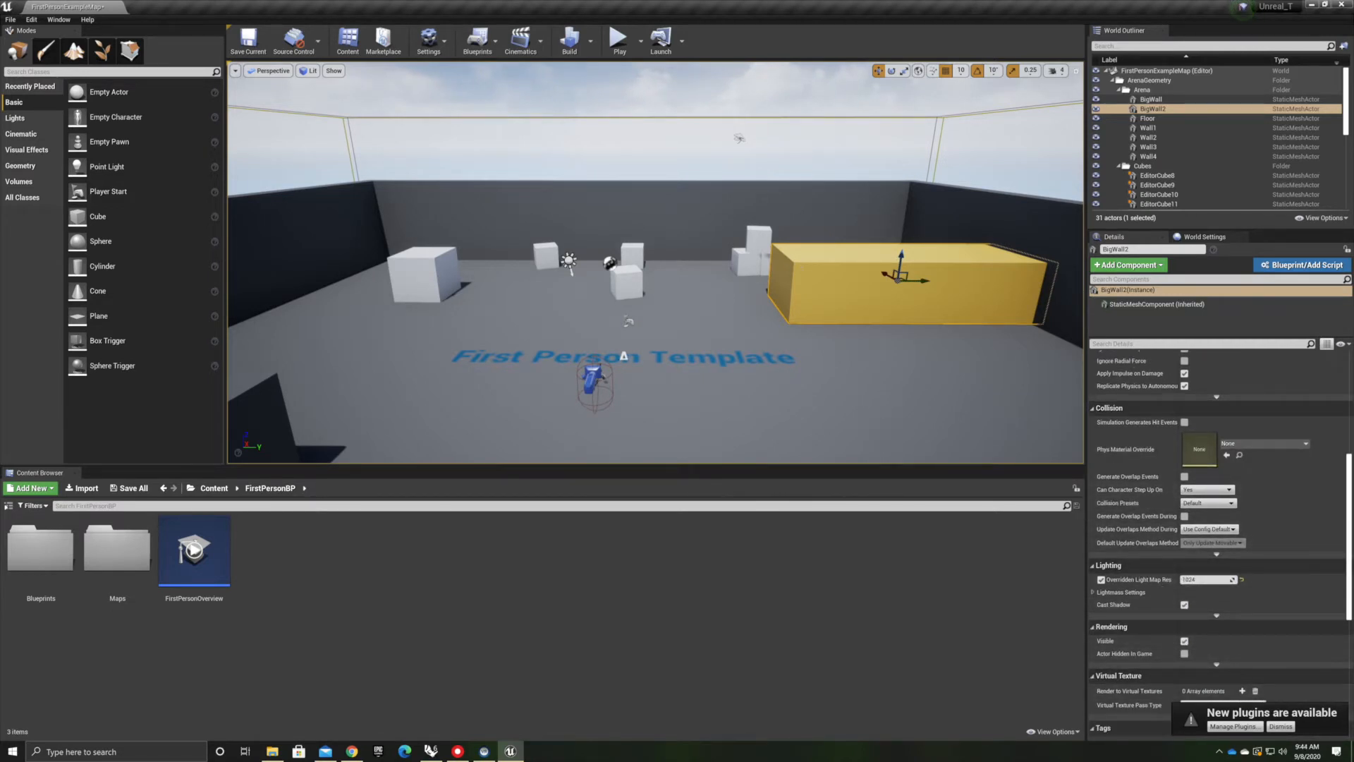
{"action": "left_click", "coordinate": [1199, 237]}
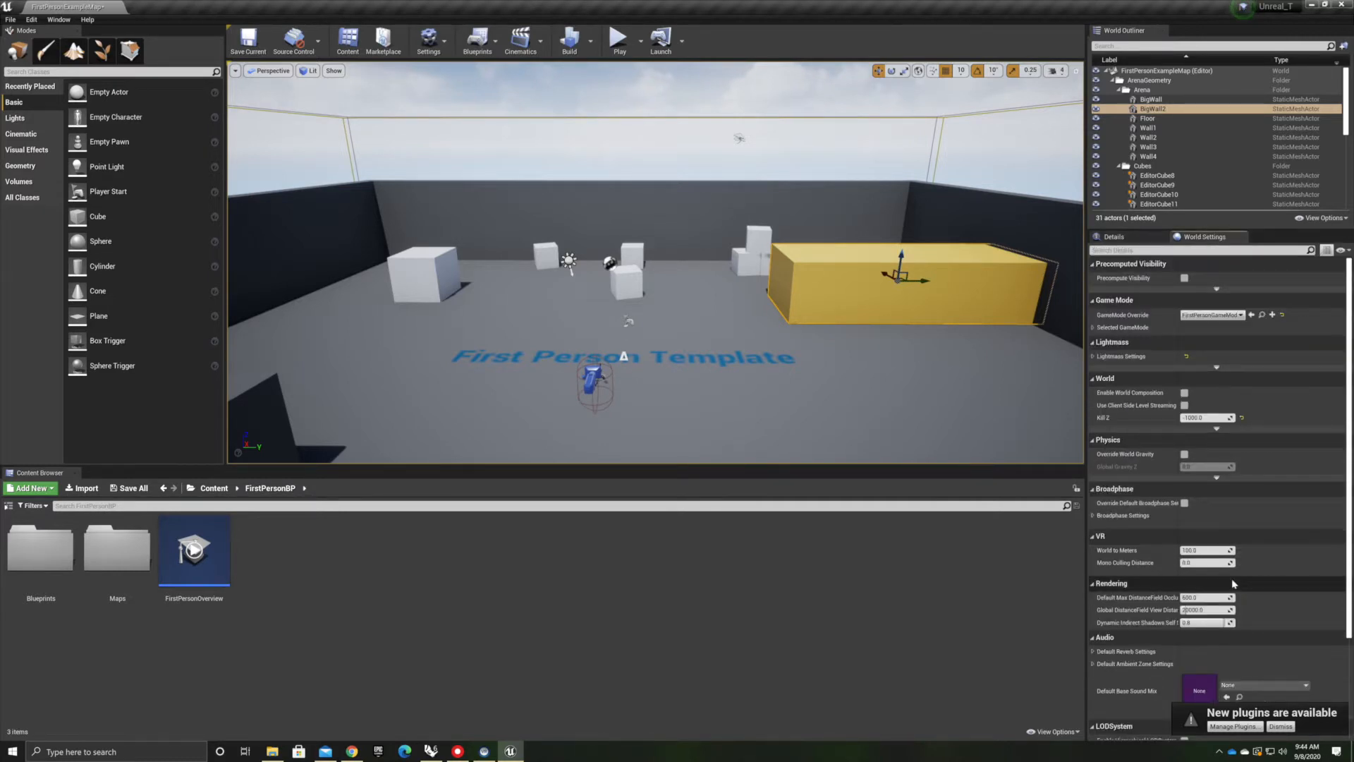
{"action": "scroll", "coordinate": [1260, 582], "scroll_direction": "down", "scroll_amount": 5}
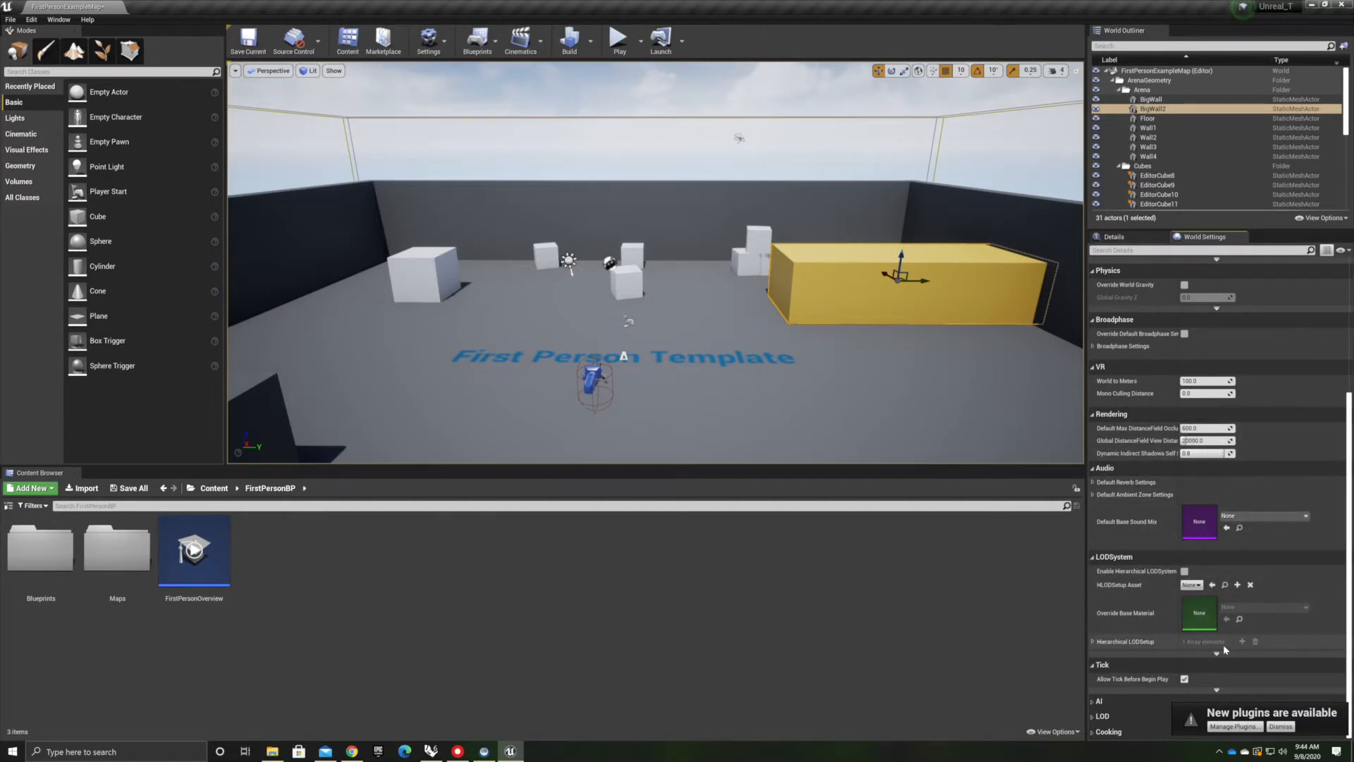
{"action": "scroll", "coordinate": [1225, 649], "scroll_direction": "up", "scroll_amount": 3}
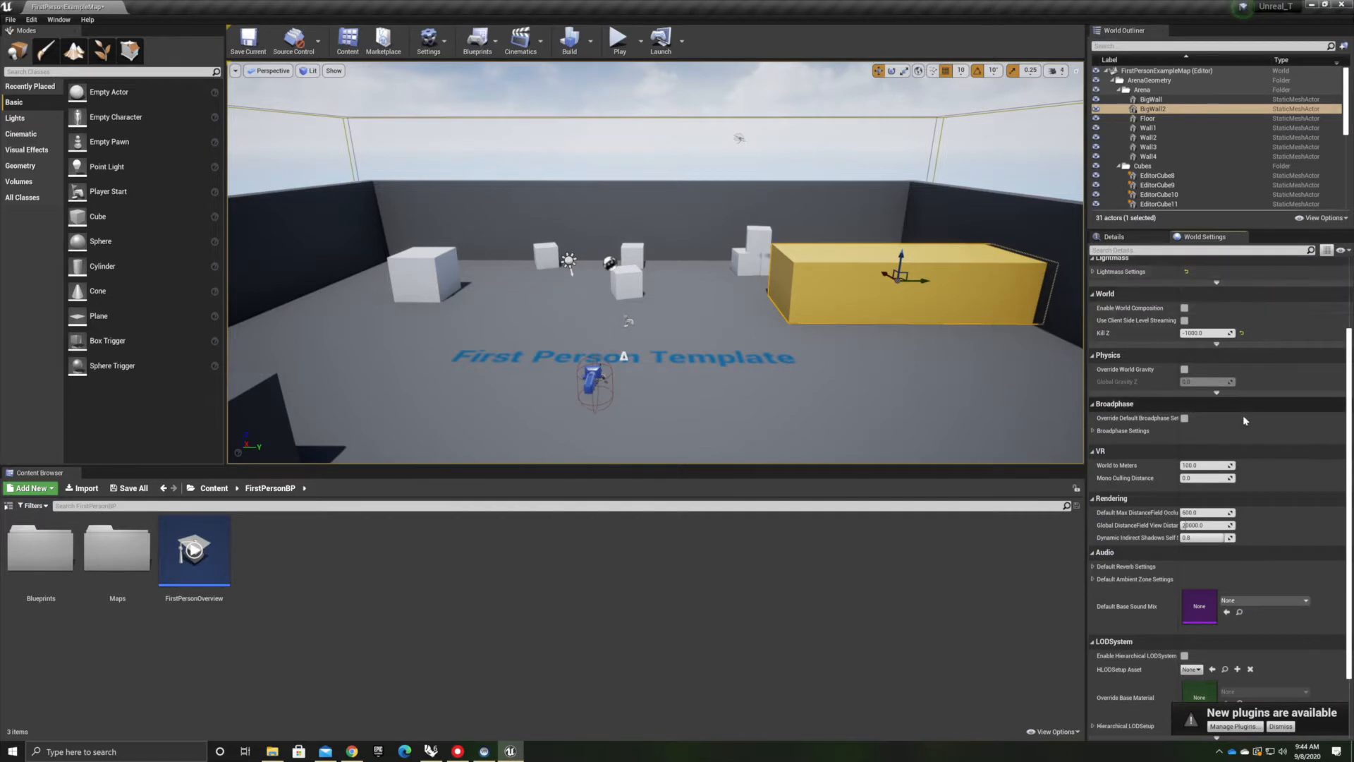
{"action": "scroll", "coordinate": [1244, 420], "scroll_direction": "up", "scroll_amount": 3}
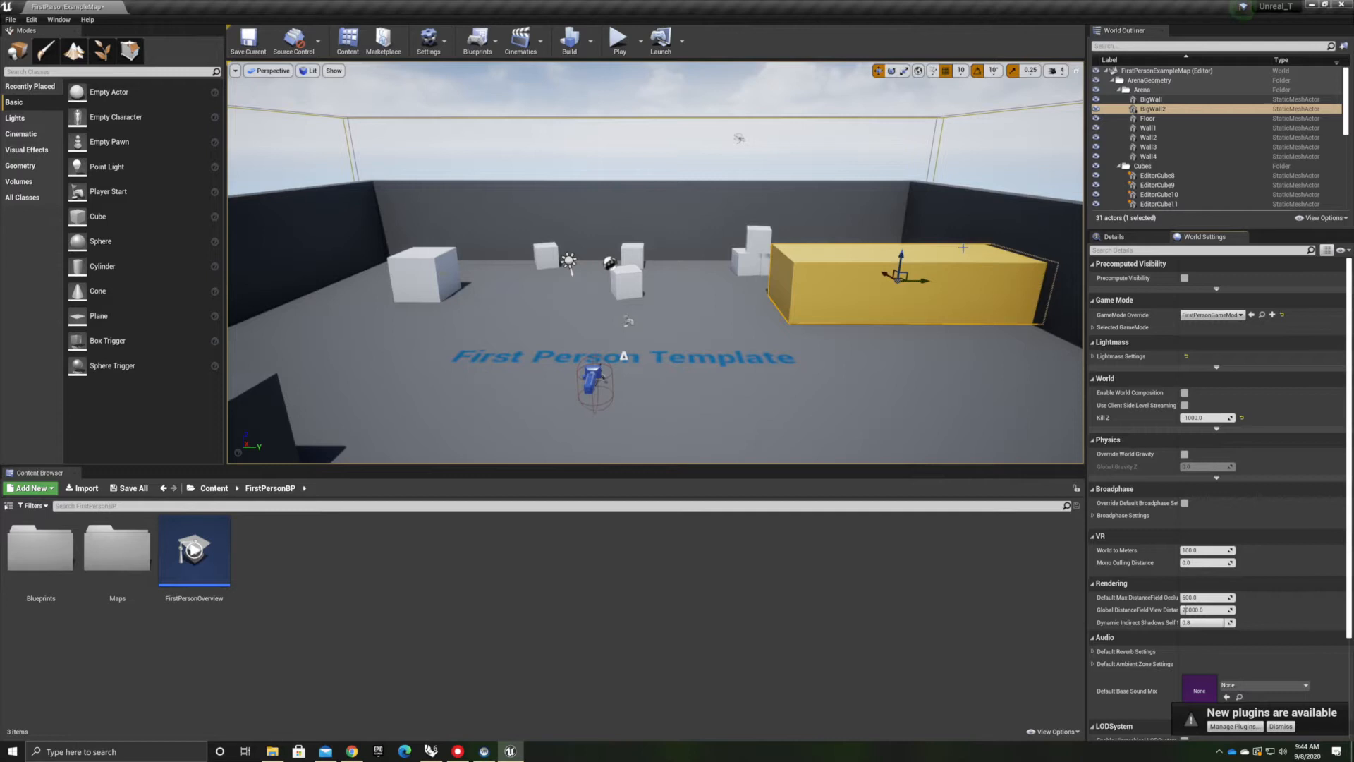
Delete the large interior wall block from the level
{"action": "double_click", "coordinate": [1157, 109]}
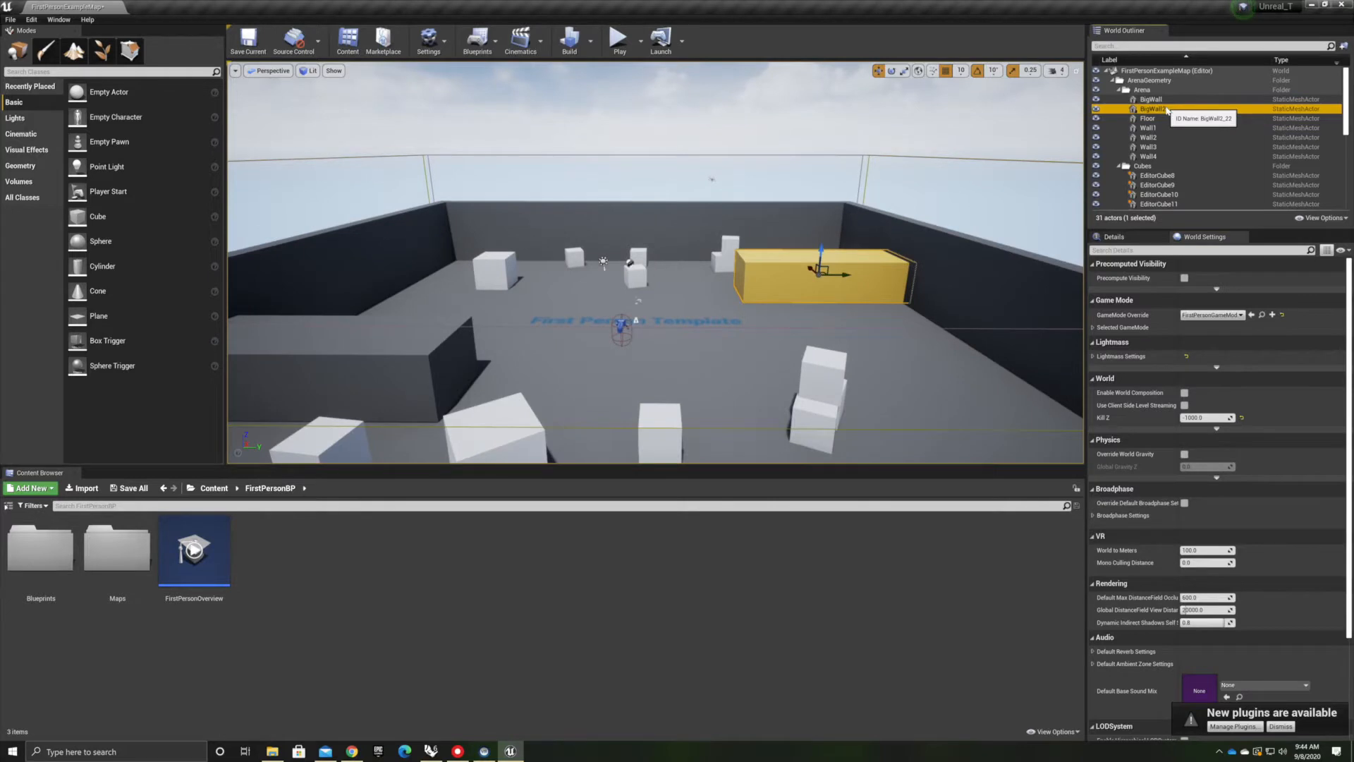
{"action": "key", "text": "Delete"}
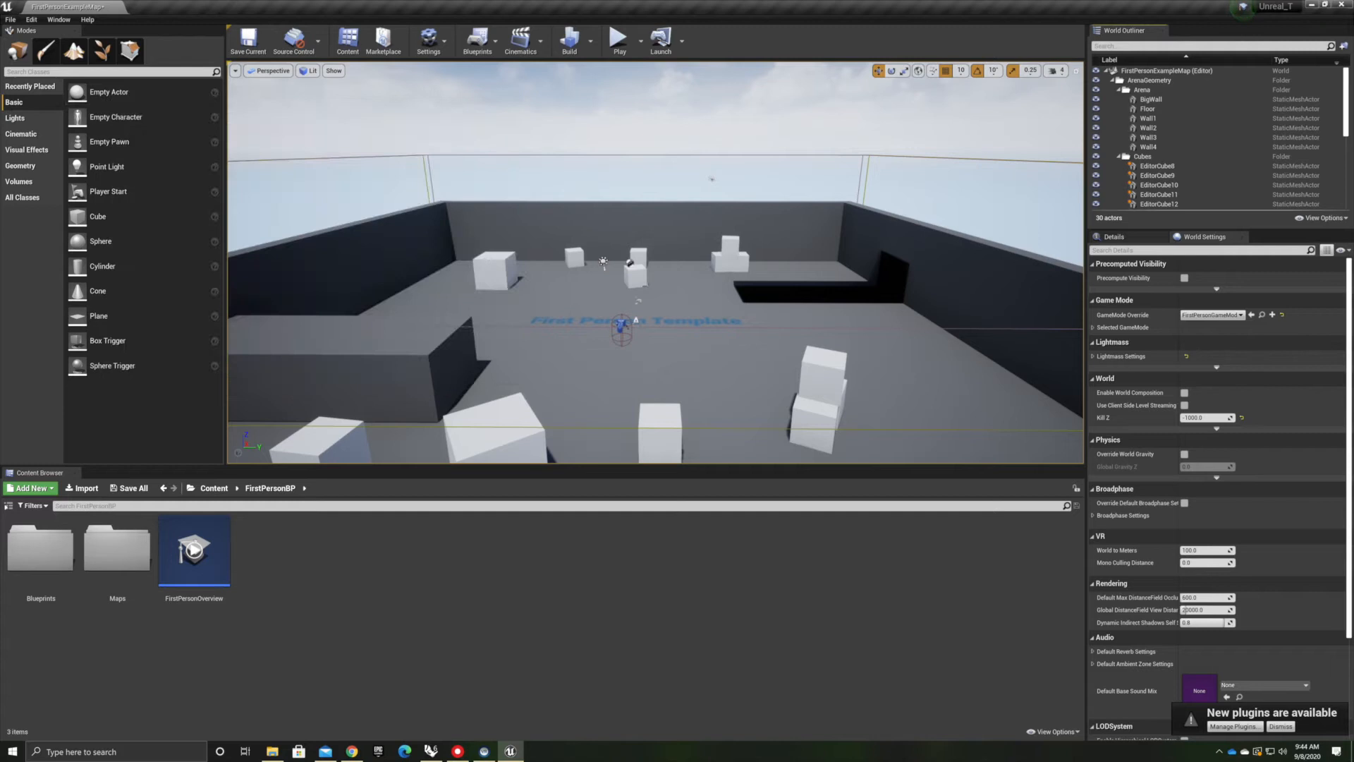
Browse the Lights, Cinematic, Visual Effects, Geometry and Volumes placement categories
{"action": "left_click", "coordinate": [16, 119]}
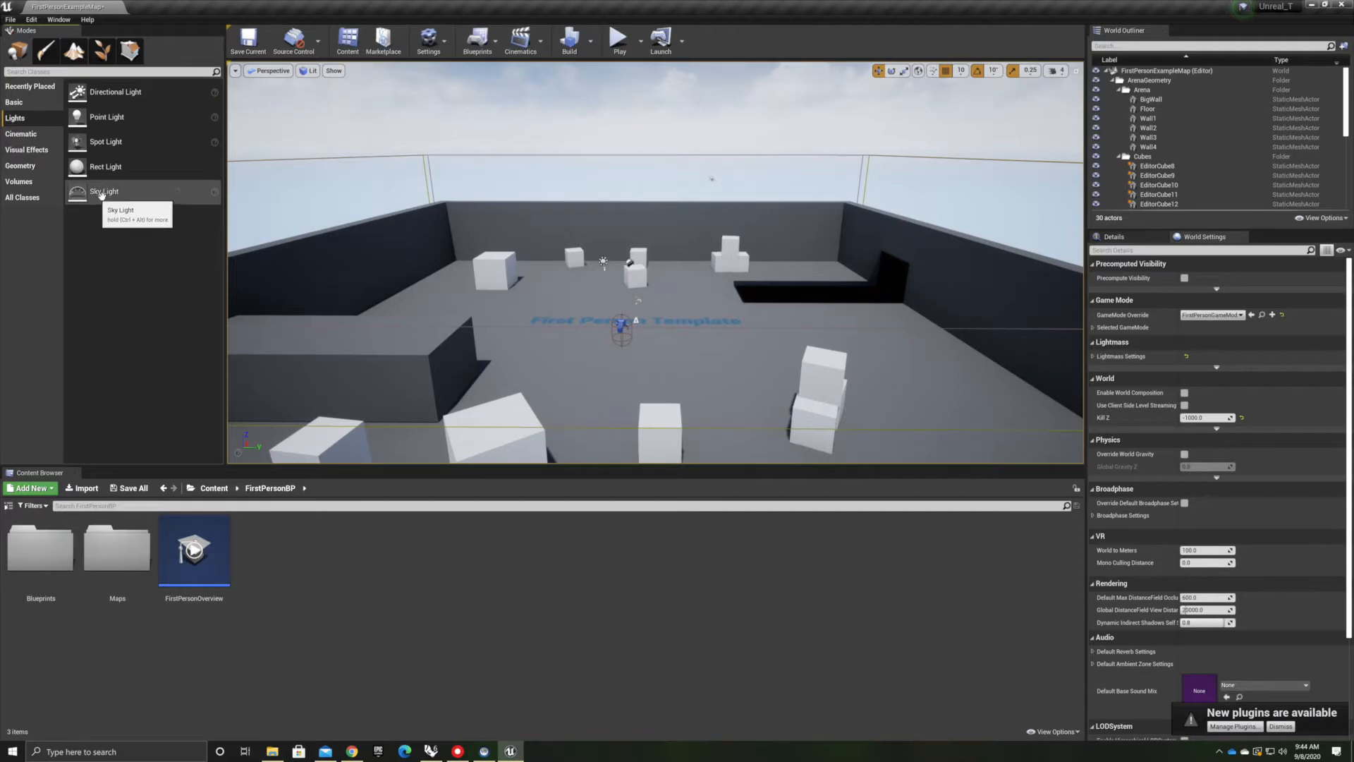
{"action": "right_click_drag", "start_coordinate": [659, 138], "coordinate": [411, 160]}
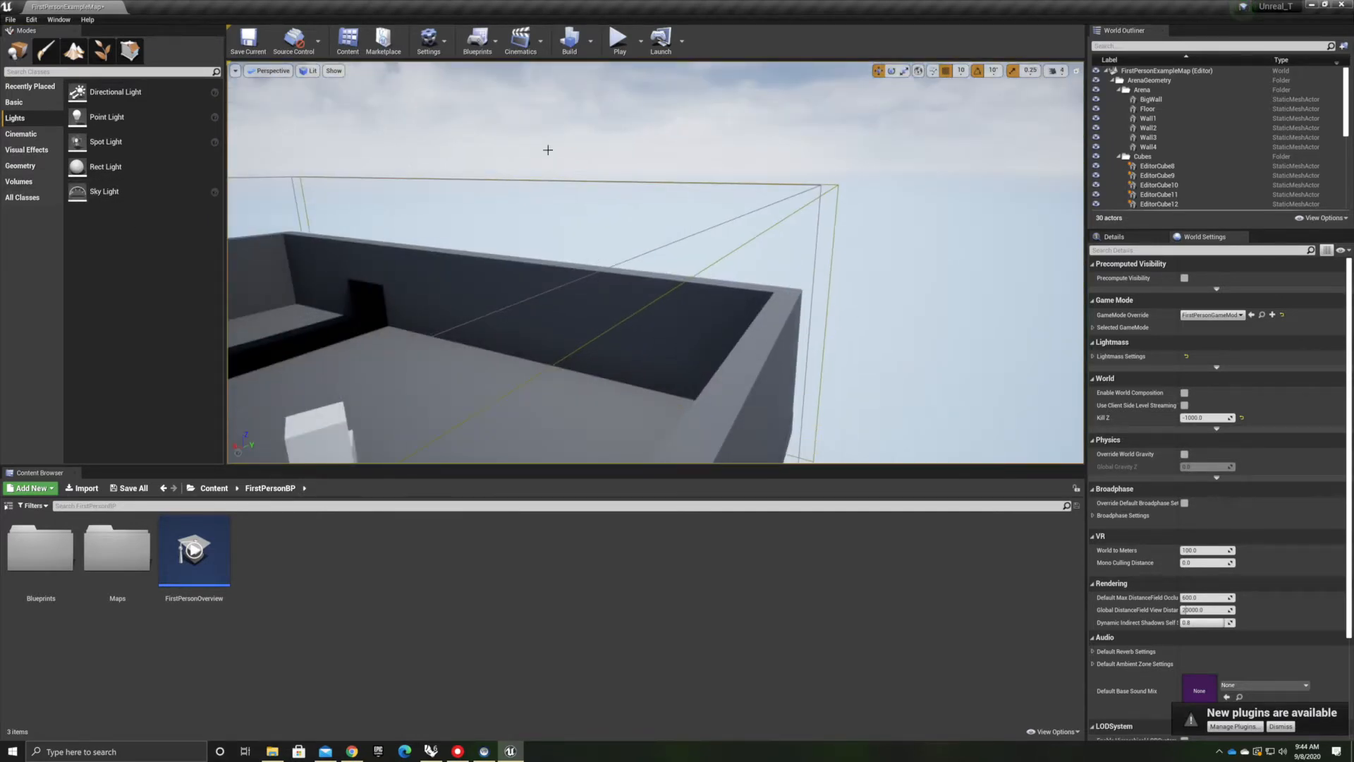
{"action": "right_click_drag", "start_coordinate": [548, 149], "coordinate": [493, 176]}
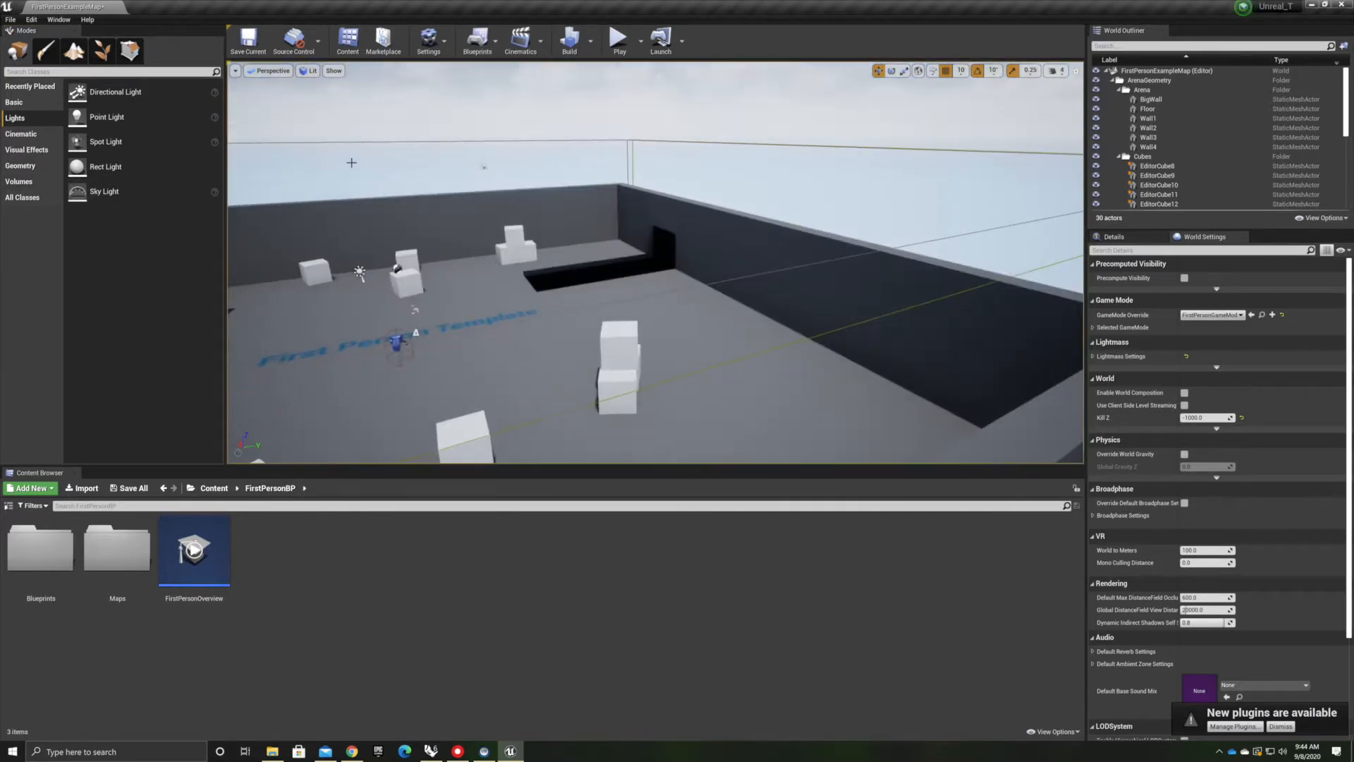
{"action": "left_click", "coordinate": [21, 134]}
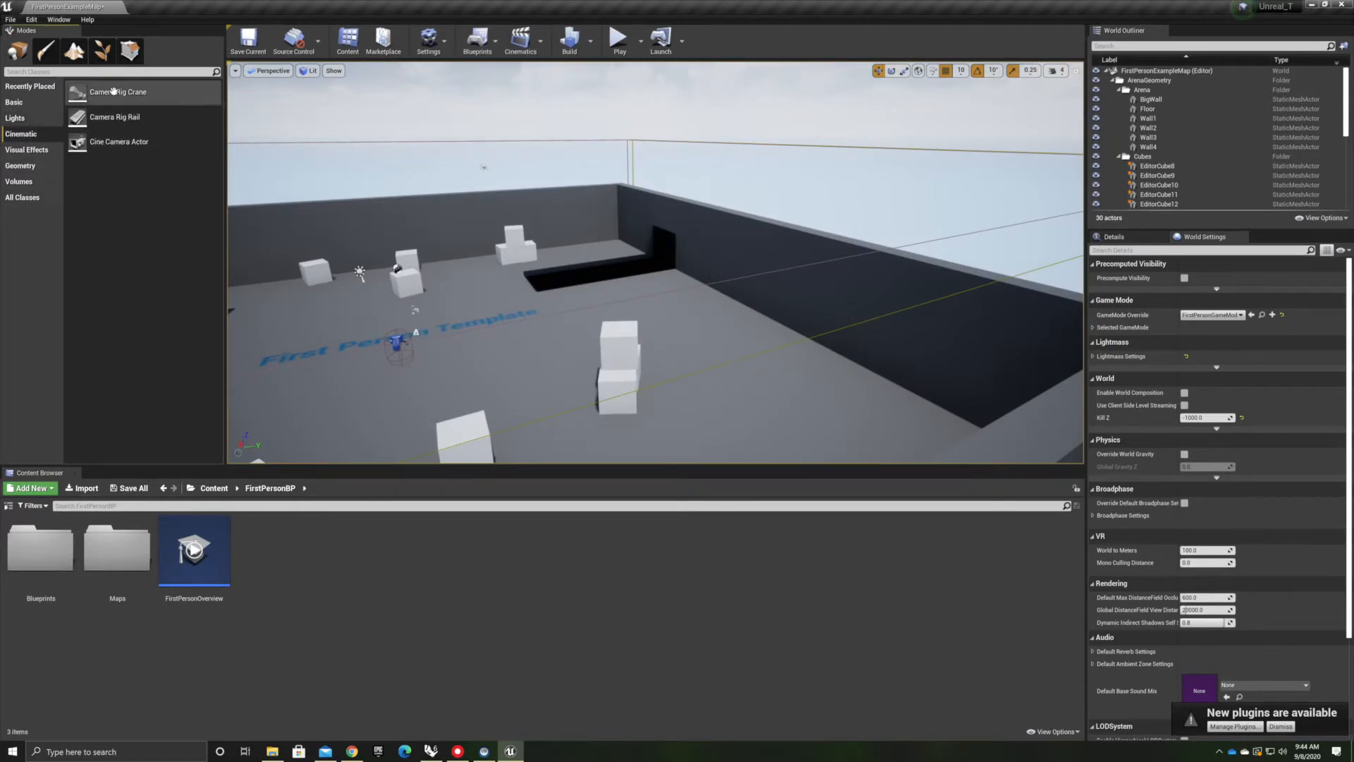
{"action": "left_click", "coordinate": [20, 151]}
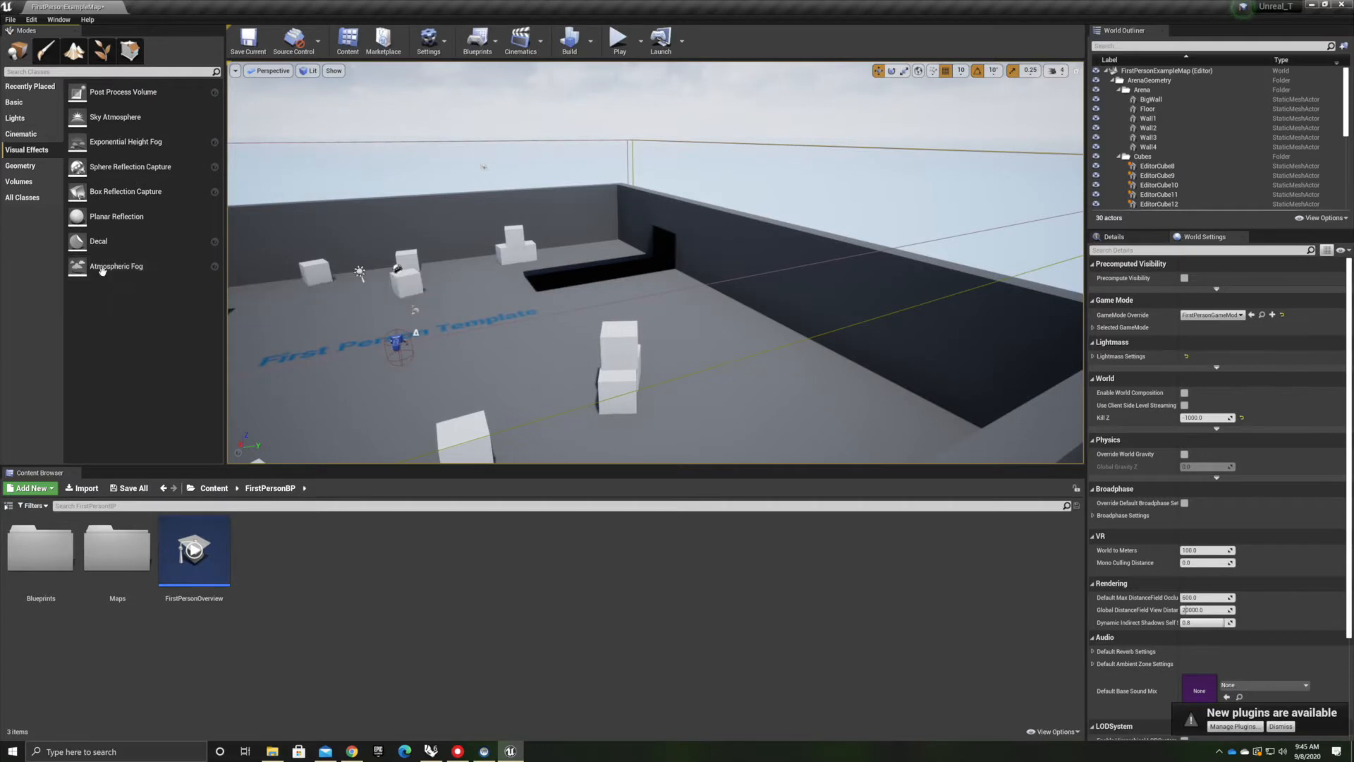
{"action": "left_click", "coordinate": [22, 167]}
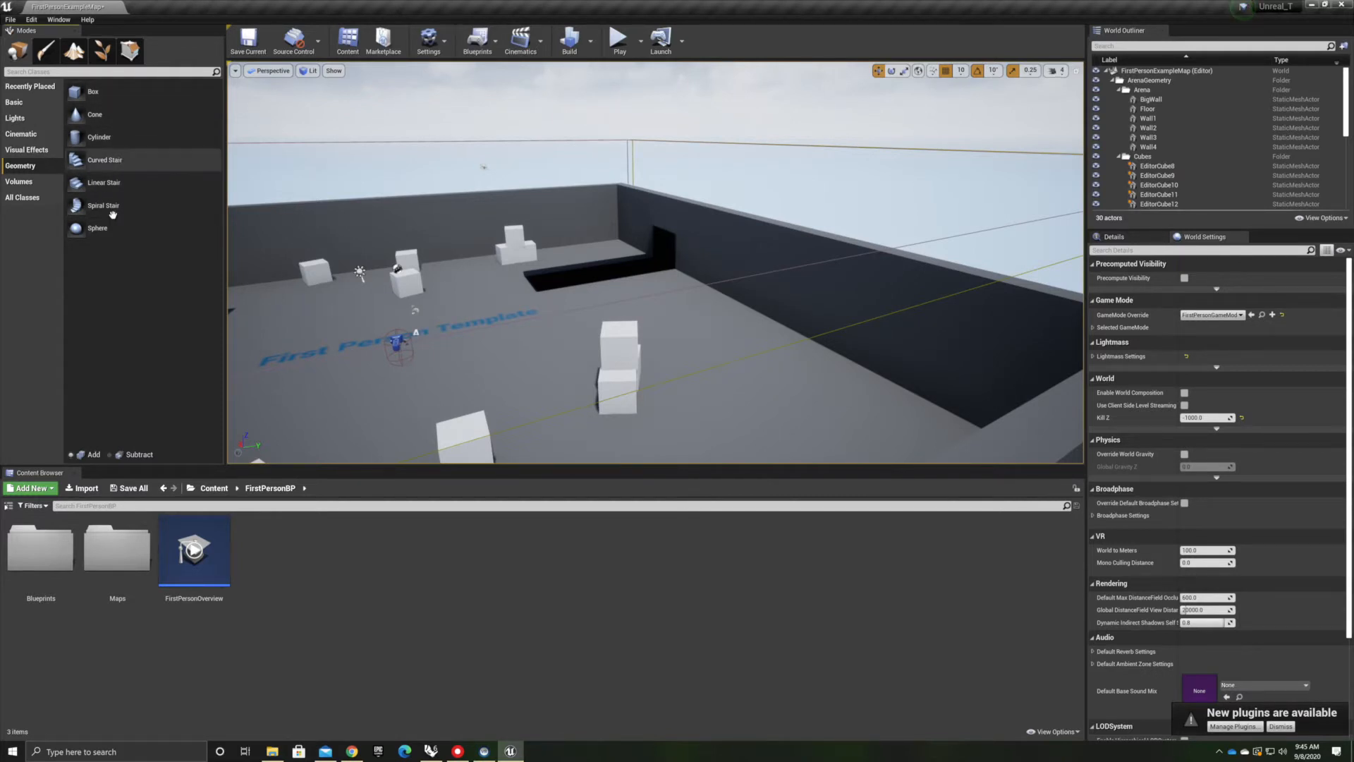
{"action": "left_click", "coordinate": [28, 182]}
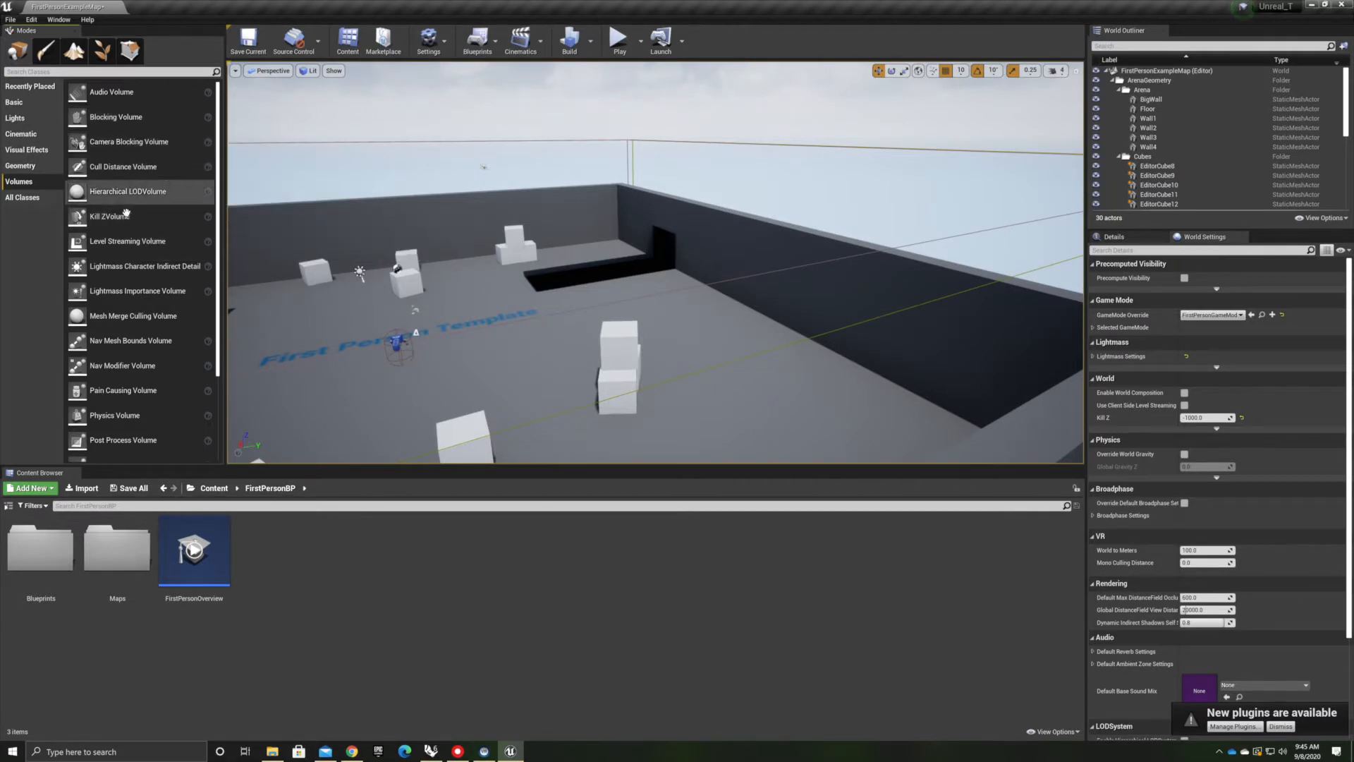
{"action": "scroll", "coordinate": [156, 421], "scroll_direction": "down", "scroll_amount": 2}
{"action": "scroll", "coordinate": [156, 421], "scroll_direction": "down", "scroll_amount": 2}
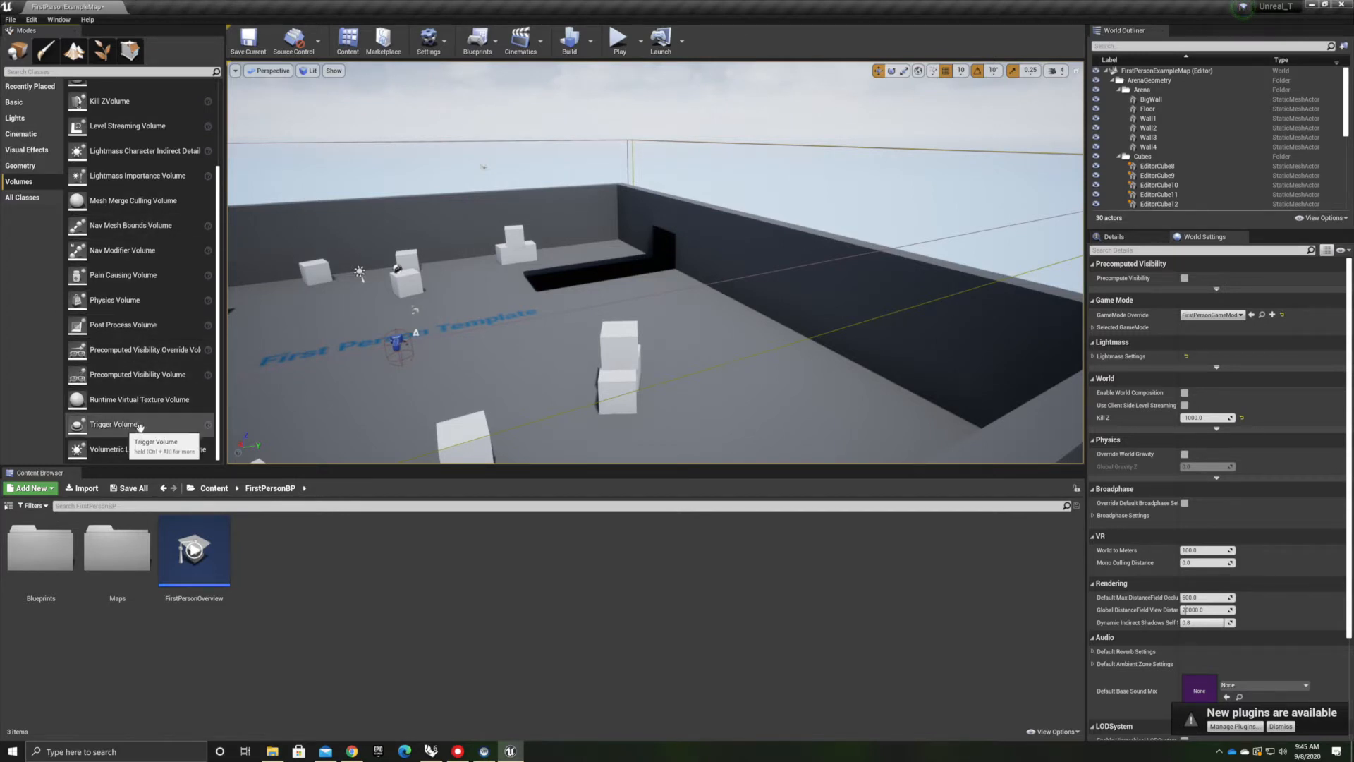
Place a Trigger Volume in the level and delete it again
{"action": "left_click_drag", "start_coordinate": [120, 423], "coordinate": [687, 285]}
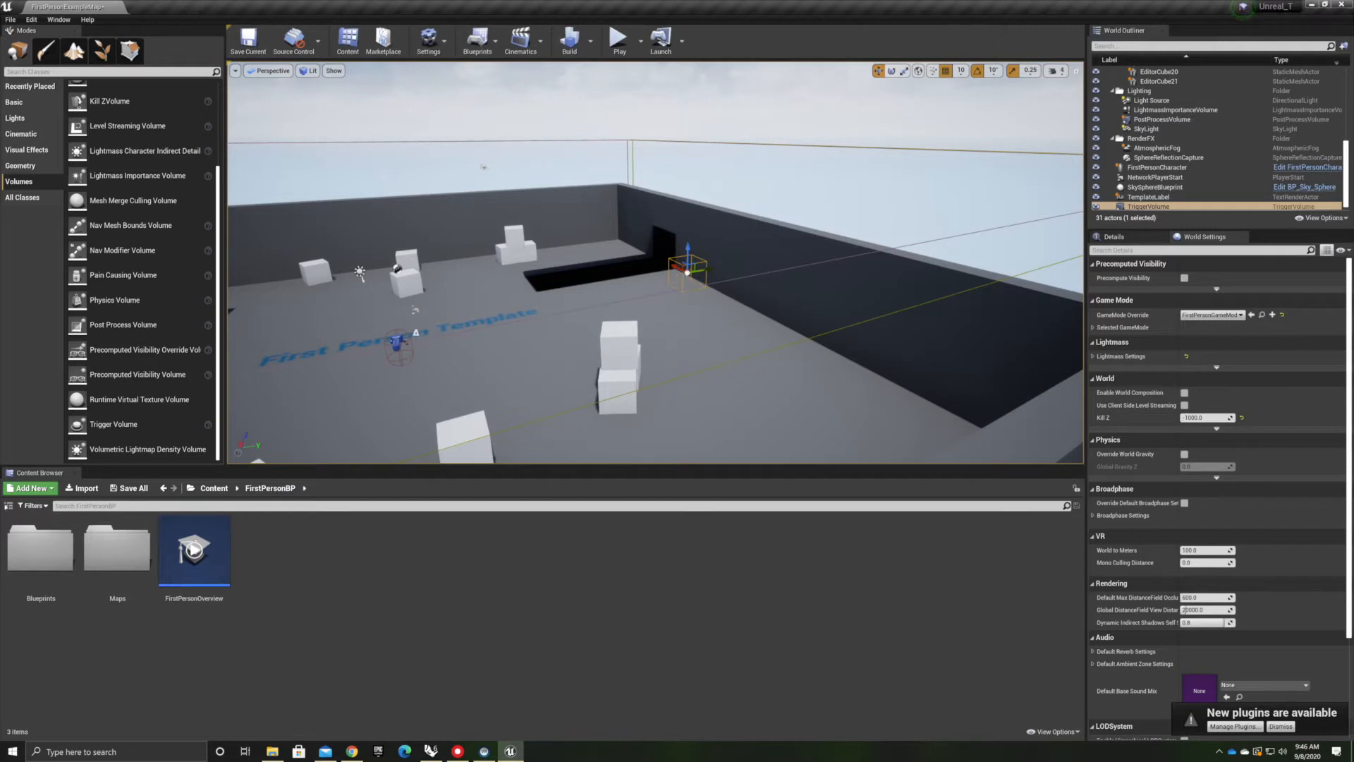
{"action": "key", "text": "Delete"}
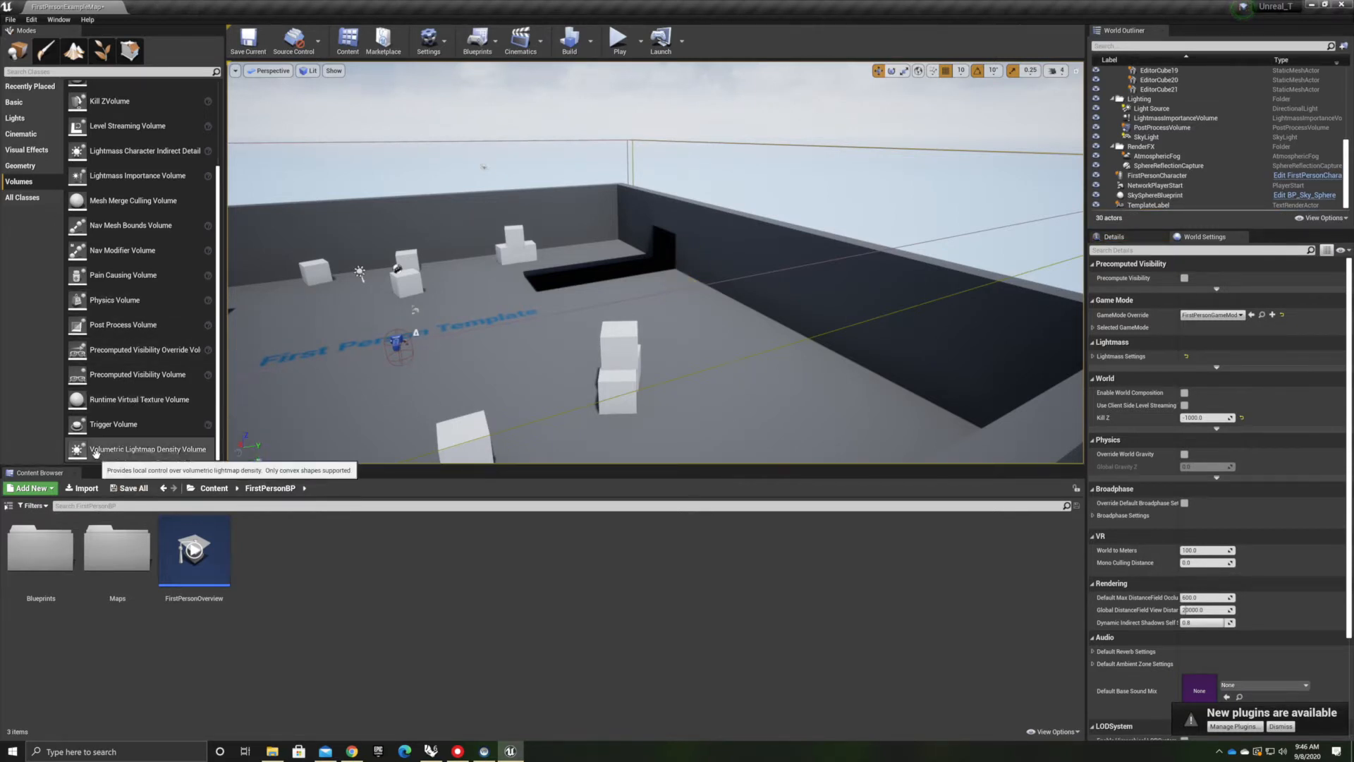
Browse the All Classes placement list
{"action": "left_click", "coordinate": [25, 199]}
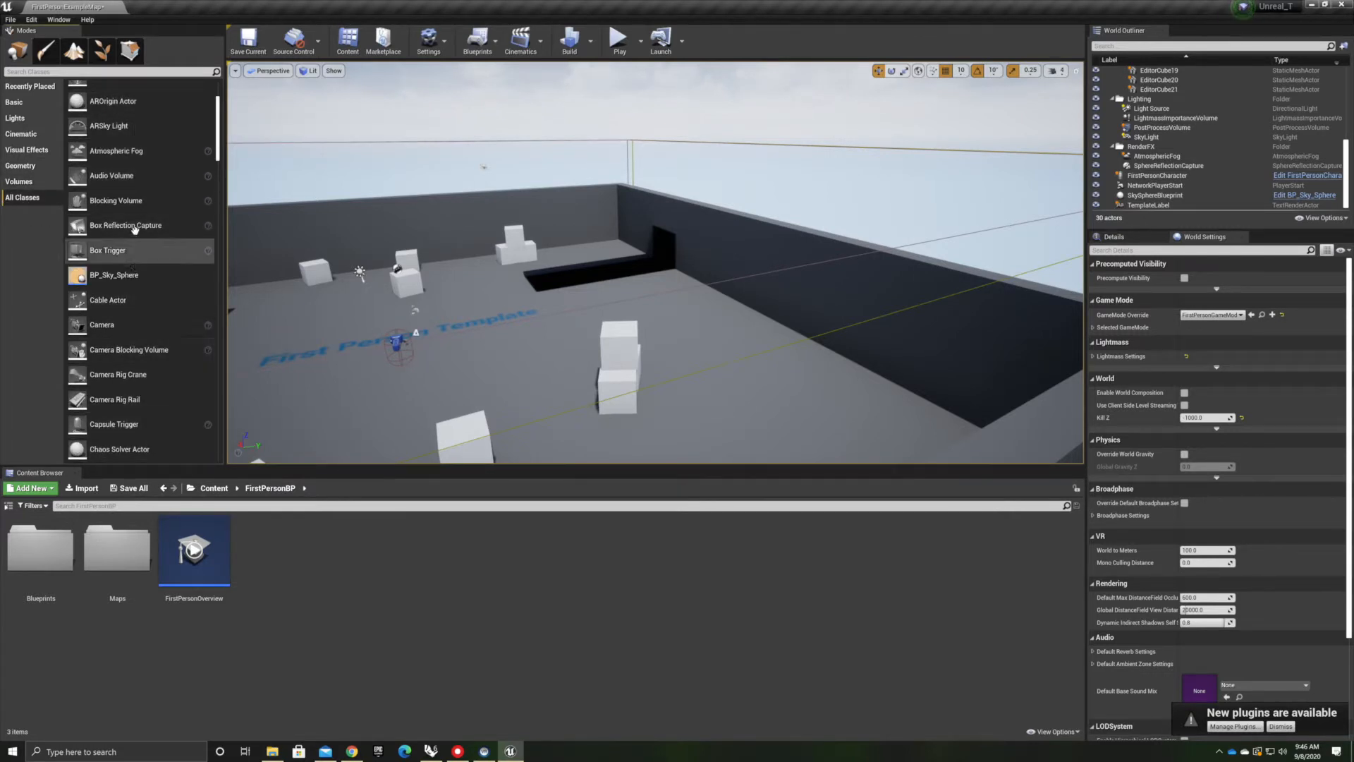
{"action": "scroll", "coordinate": [112, 254], "scroll_direction": "up", "scroll_amount": 3}
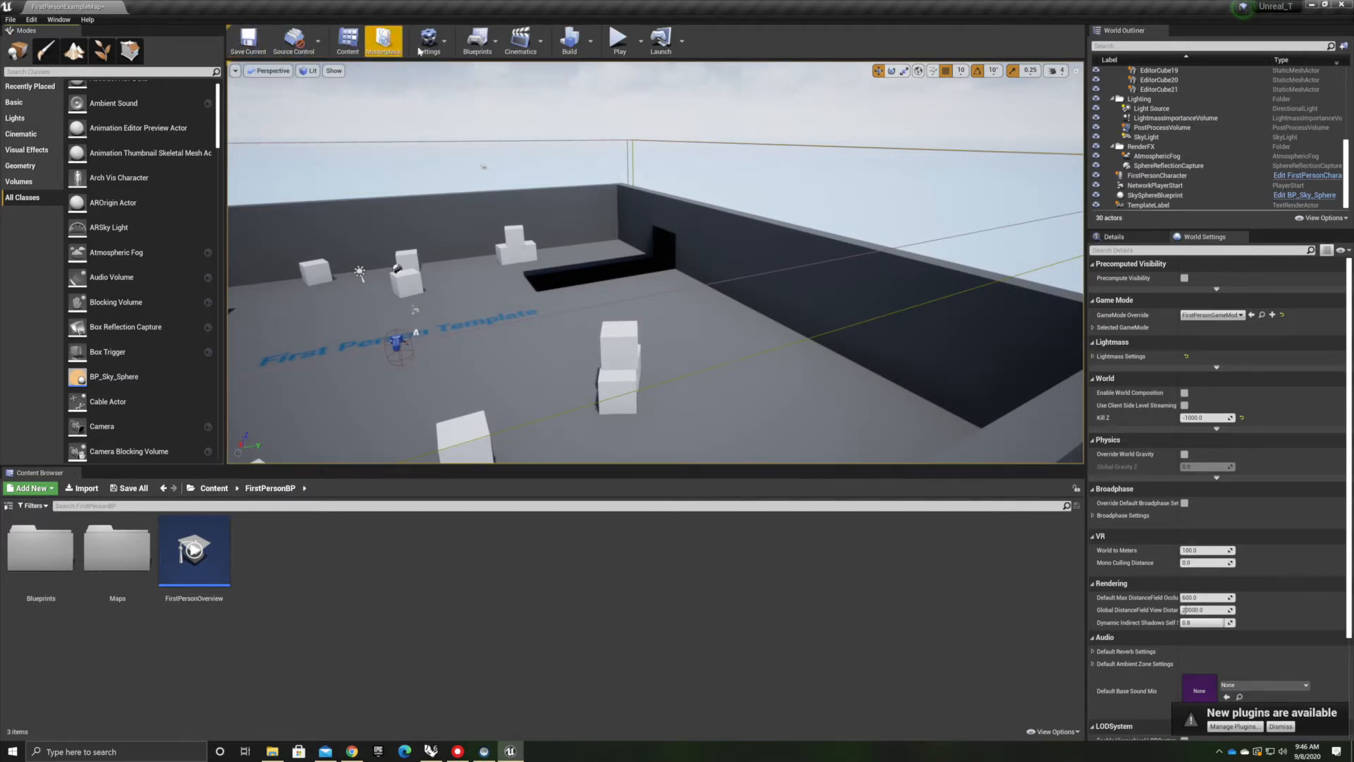
Open the Level Blueprint editor and close it again
{"action": "left_click", "coordinate": [496, 42]}
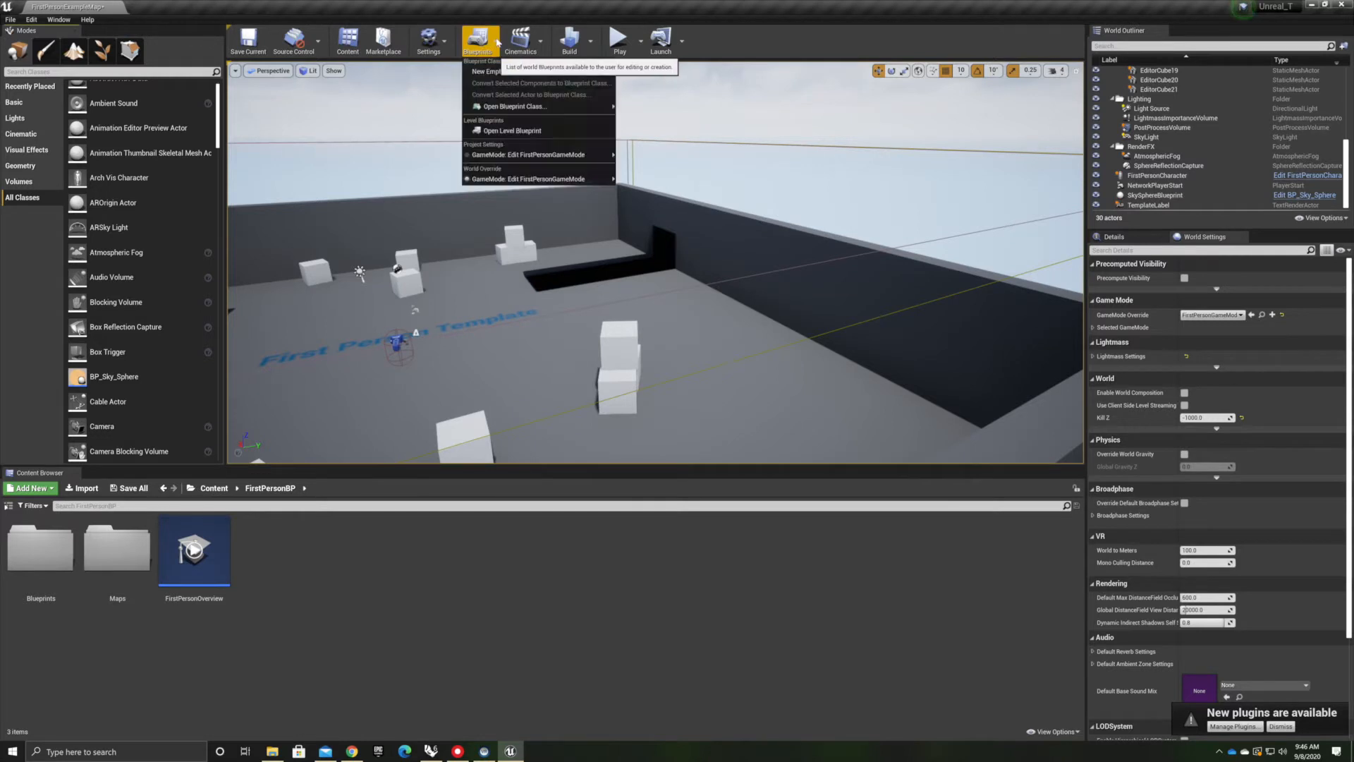
{"action": "left_click", "coordinate": [491, 131]}
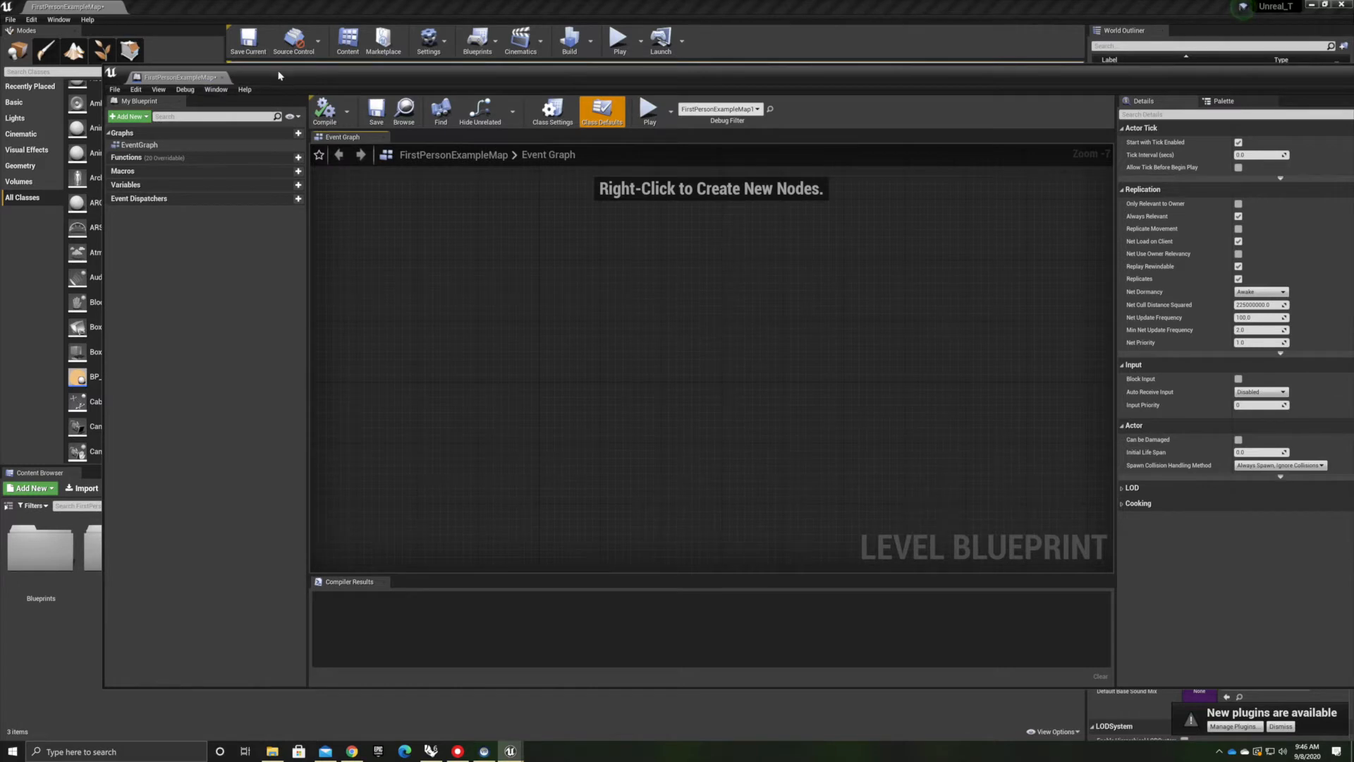
{"action": "left_click_drag", "start_coordinate": [279, 75], "coordinate": [307, 86]}
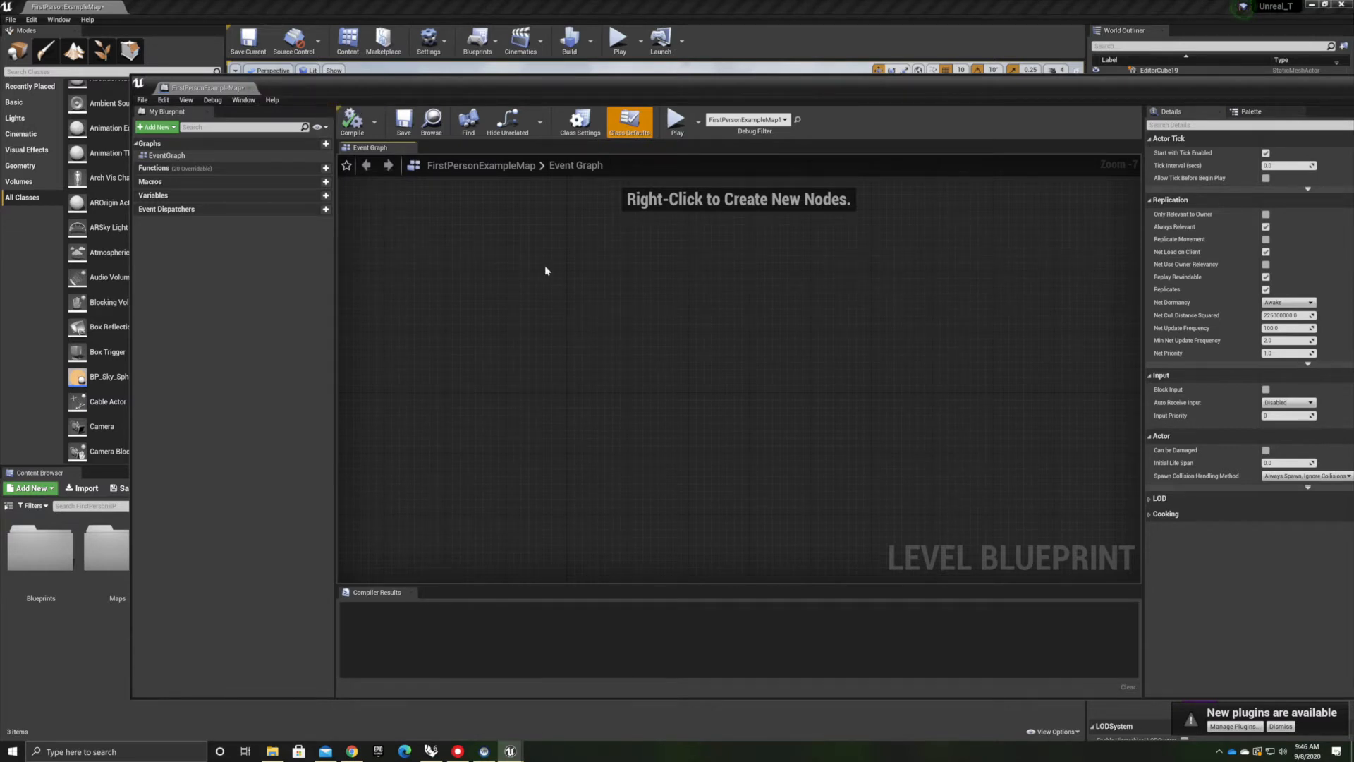
{"action": "left_click", "coordinate": [250, 88]}
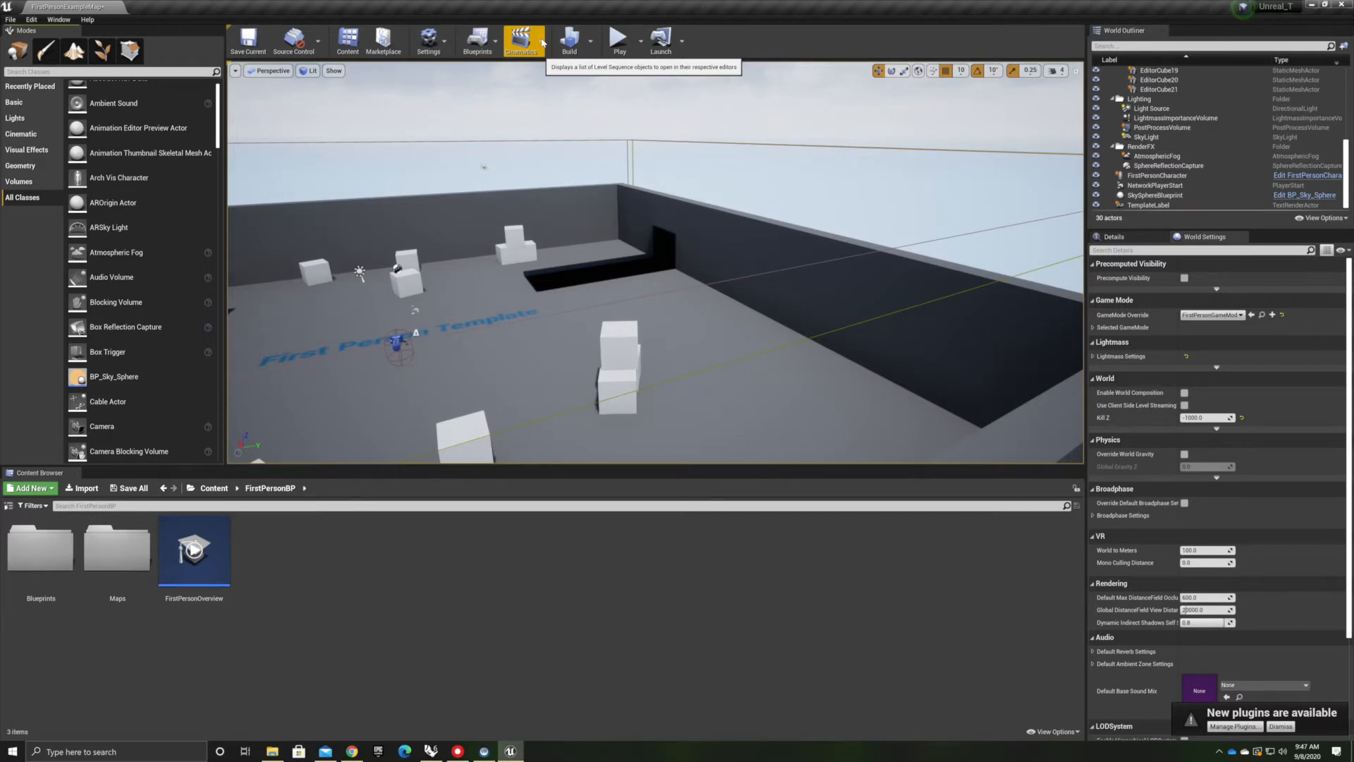
{"action": "left_click", "coordinate": [542, 43]}
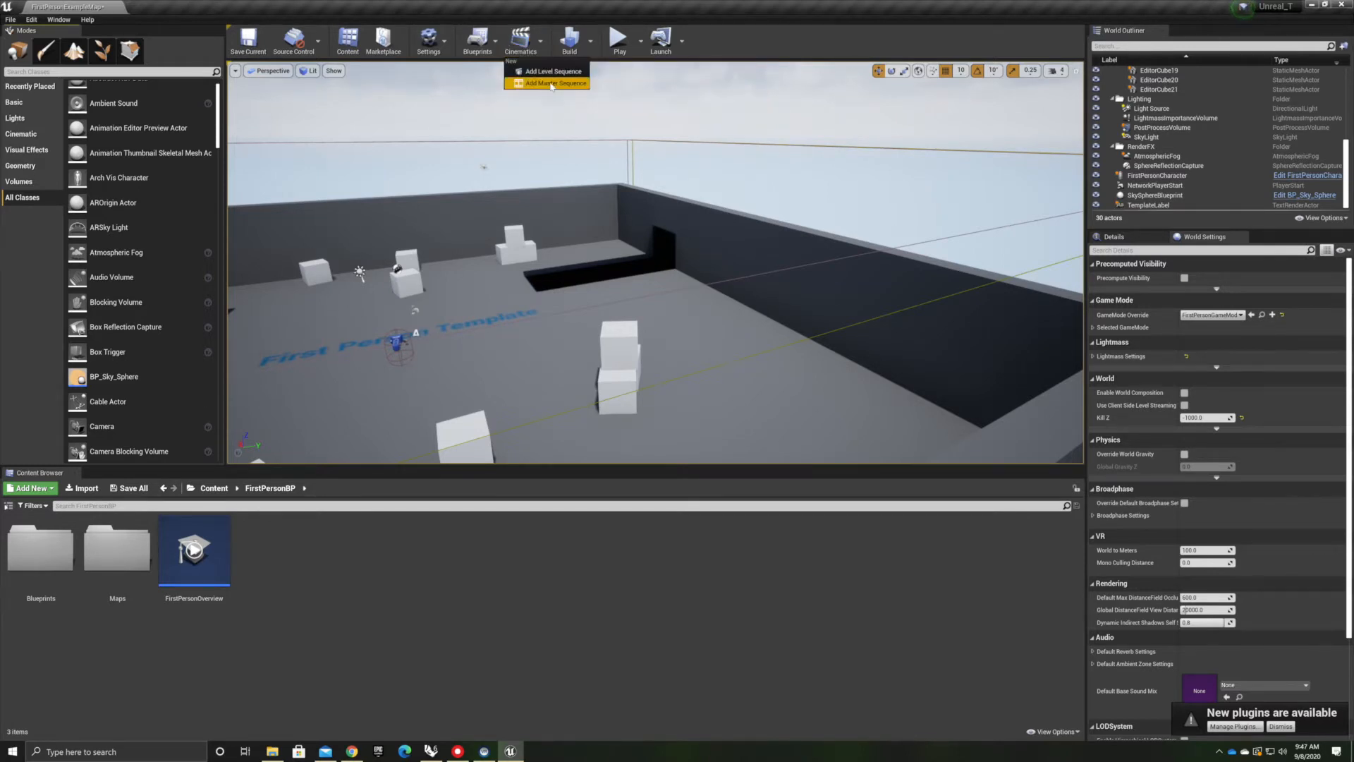
{"action": "left_click", "coordinate": [543, 46]}
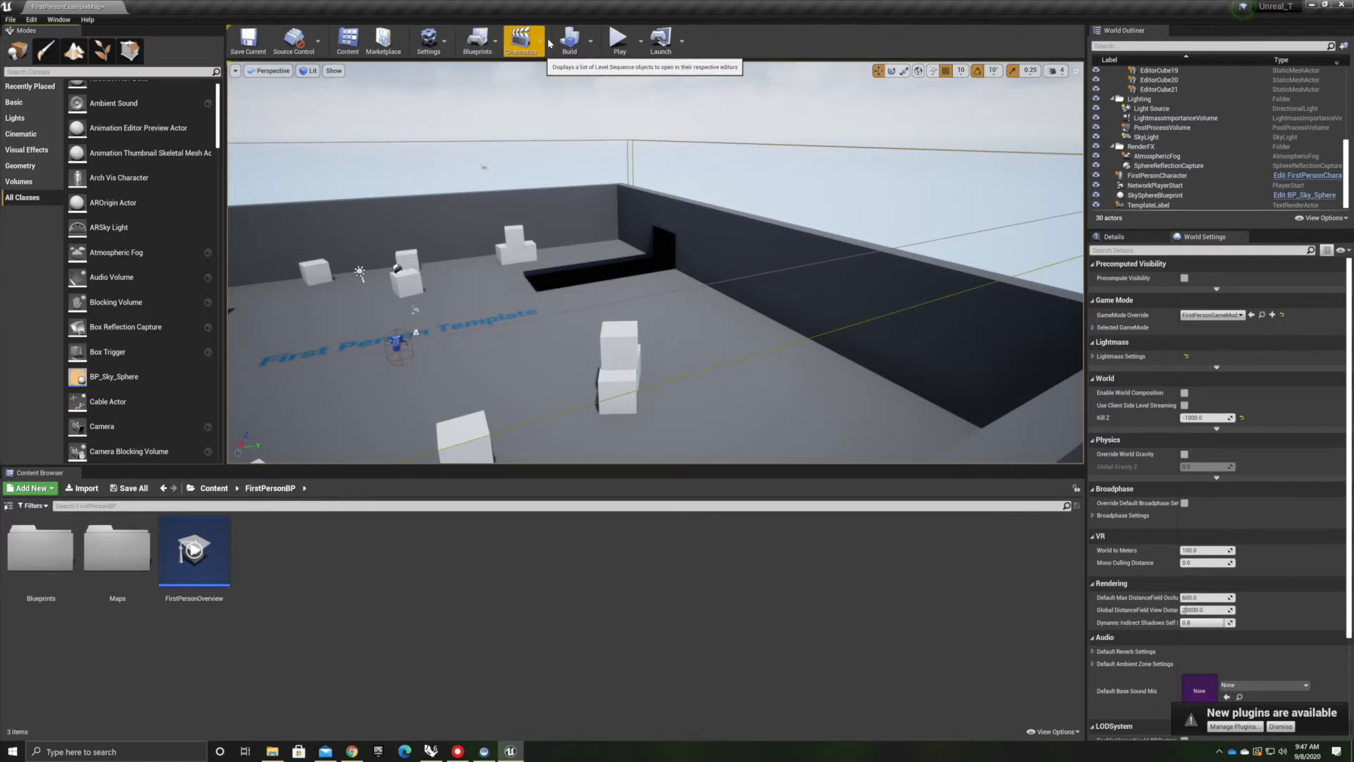
{"action": "left_click", "coordinate": [590, 40]}
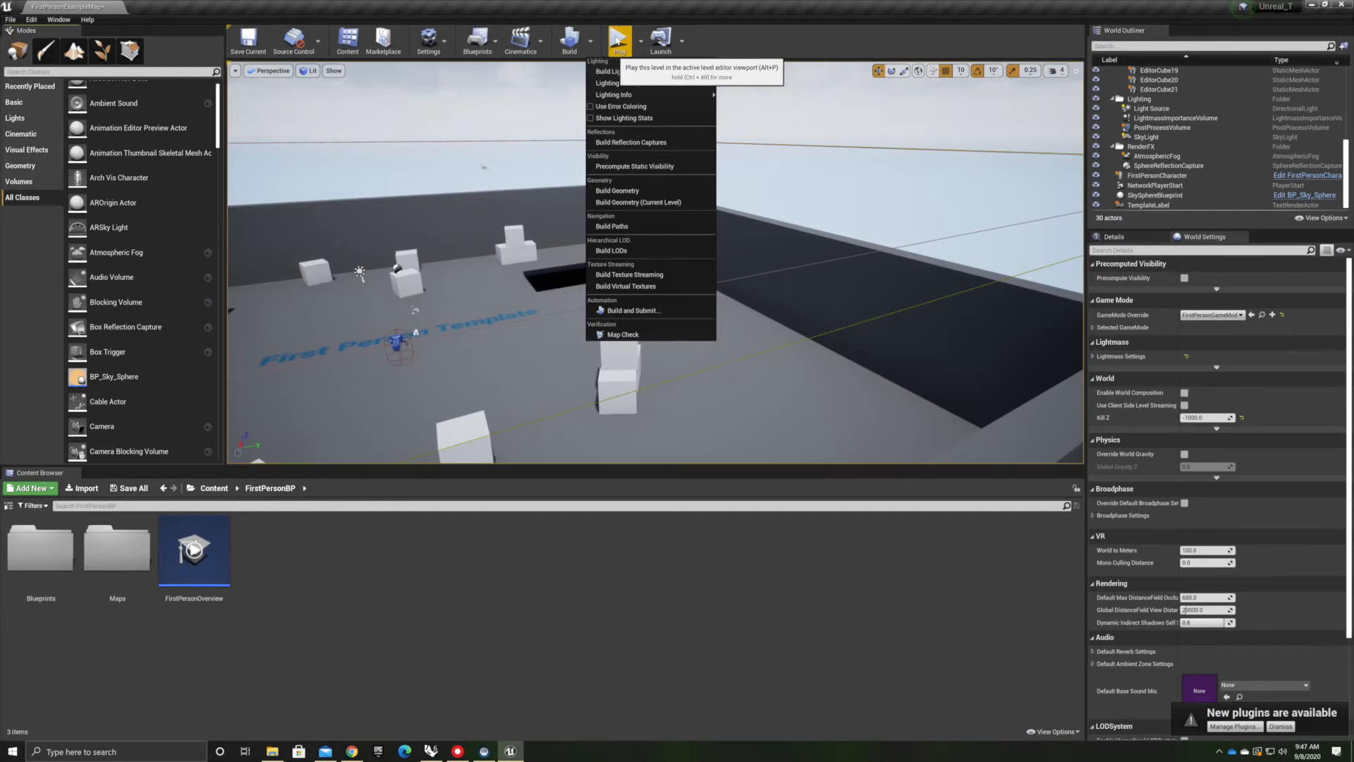
Play the level in the viewport, walking around and firing the gun, then exit play mode
{"action": "left_click", "coordinate": [619, 42]}
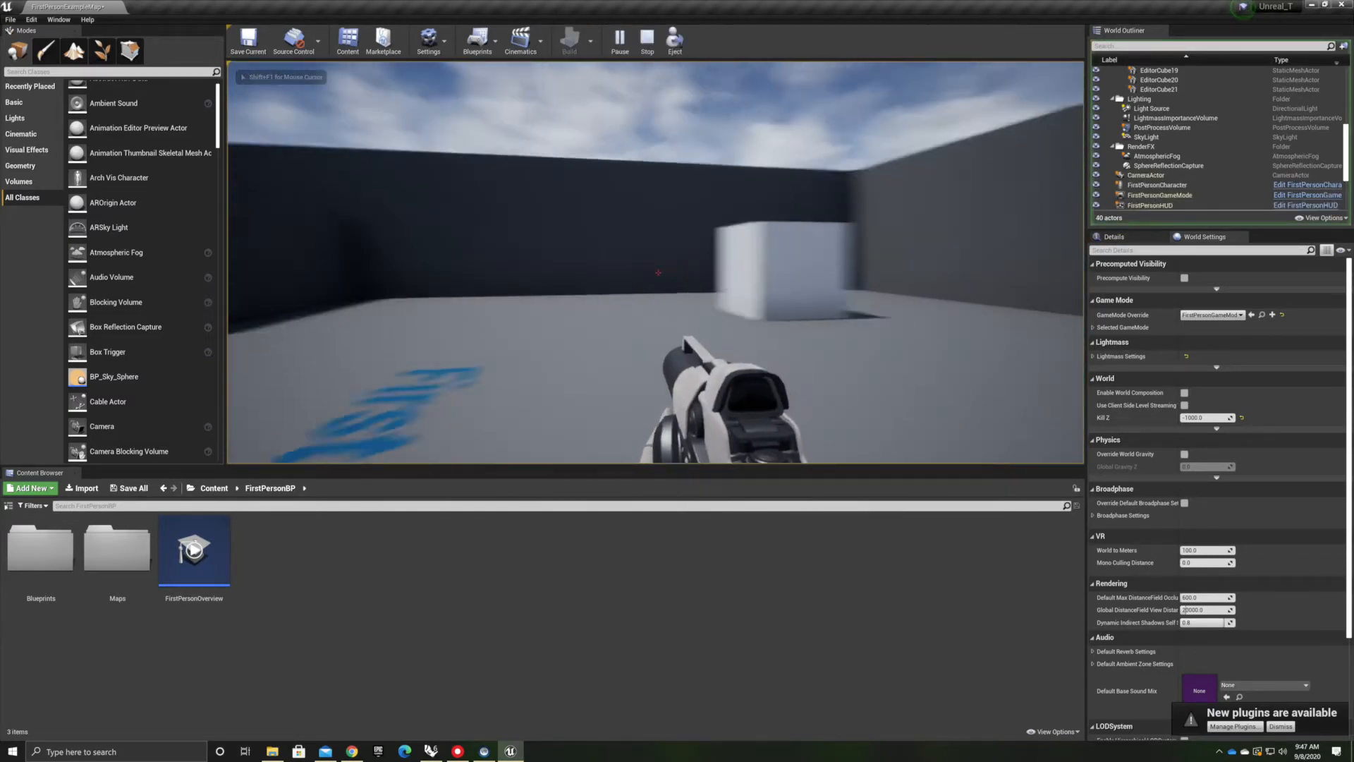
{"action": "key", "text": "w"}
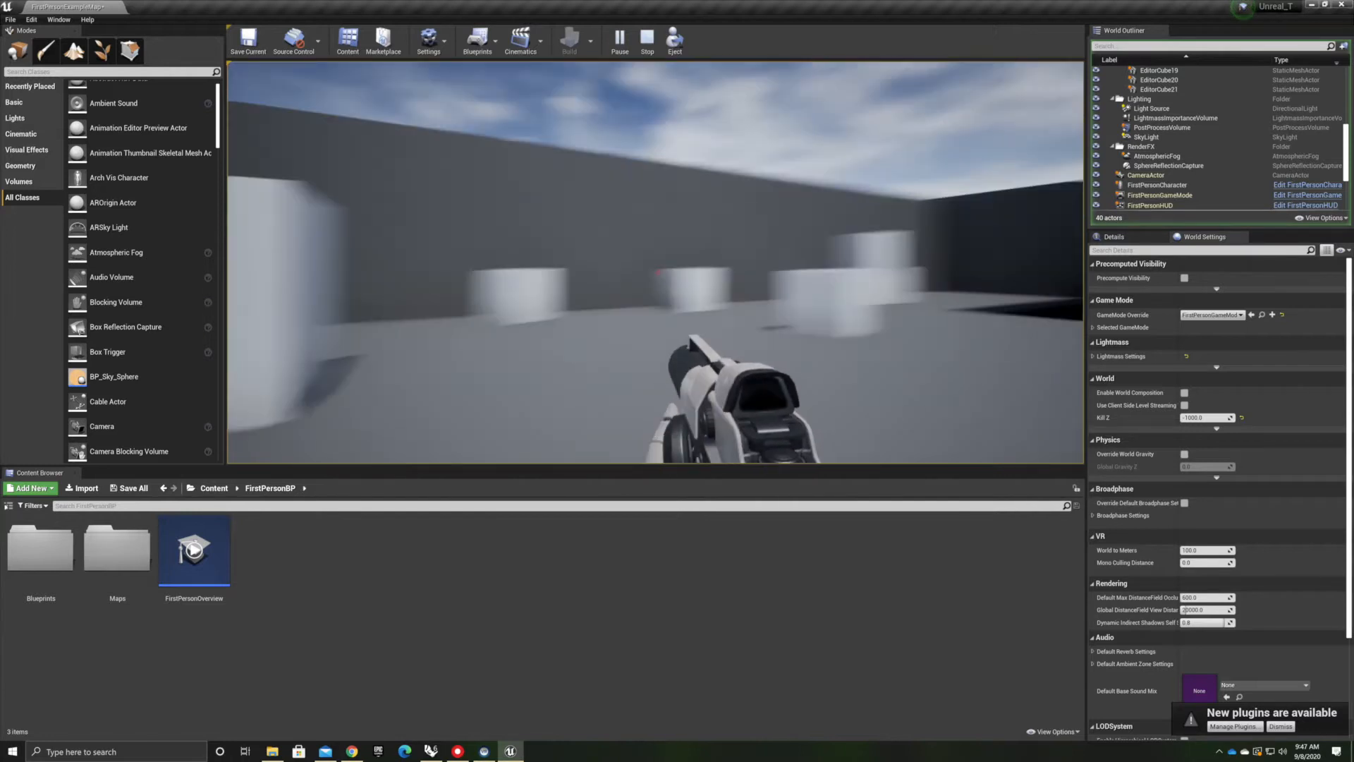
{"action": "key", "text": "w"}
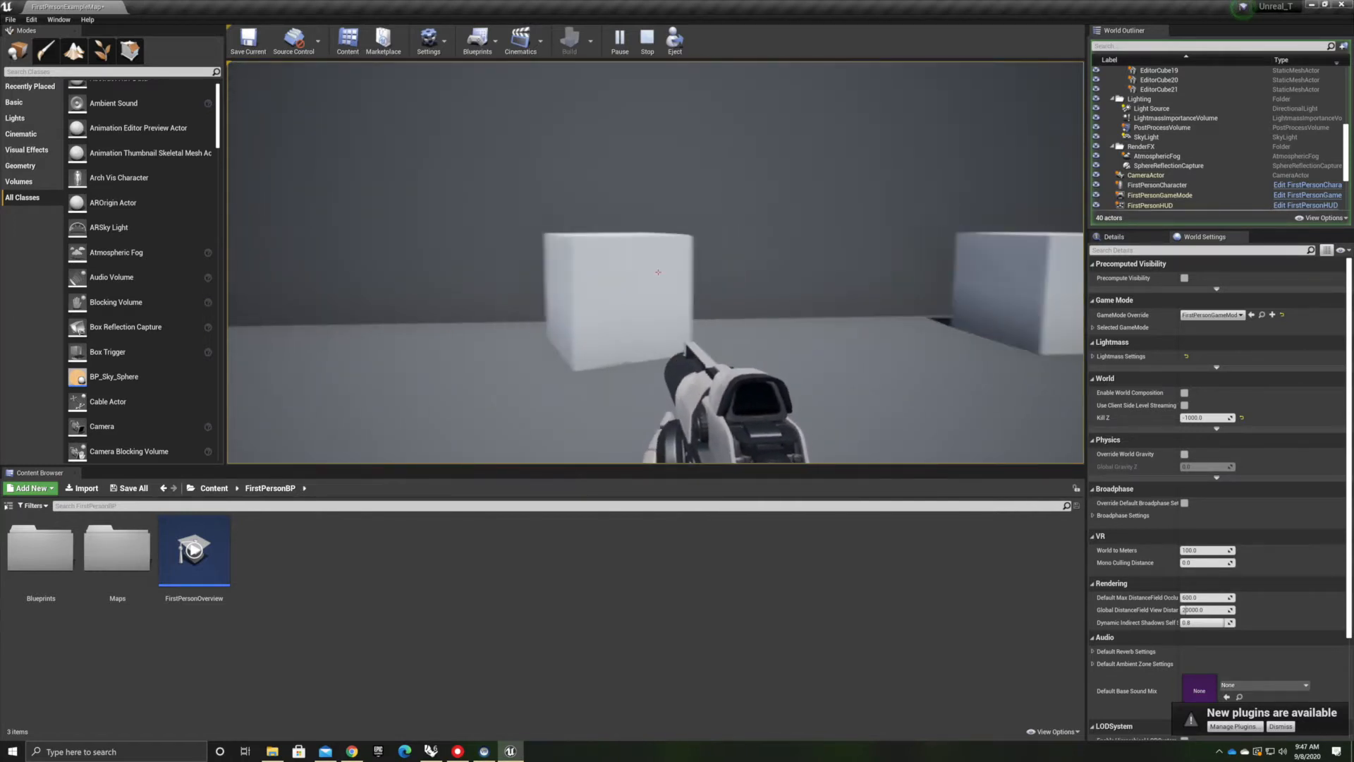
{"action": "key", "text": "a"}
{"action": "key", "text": "s"}
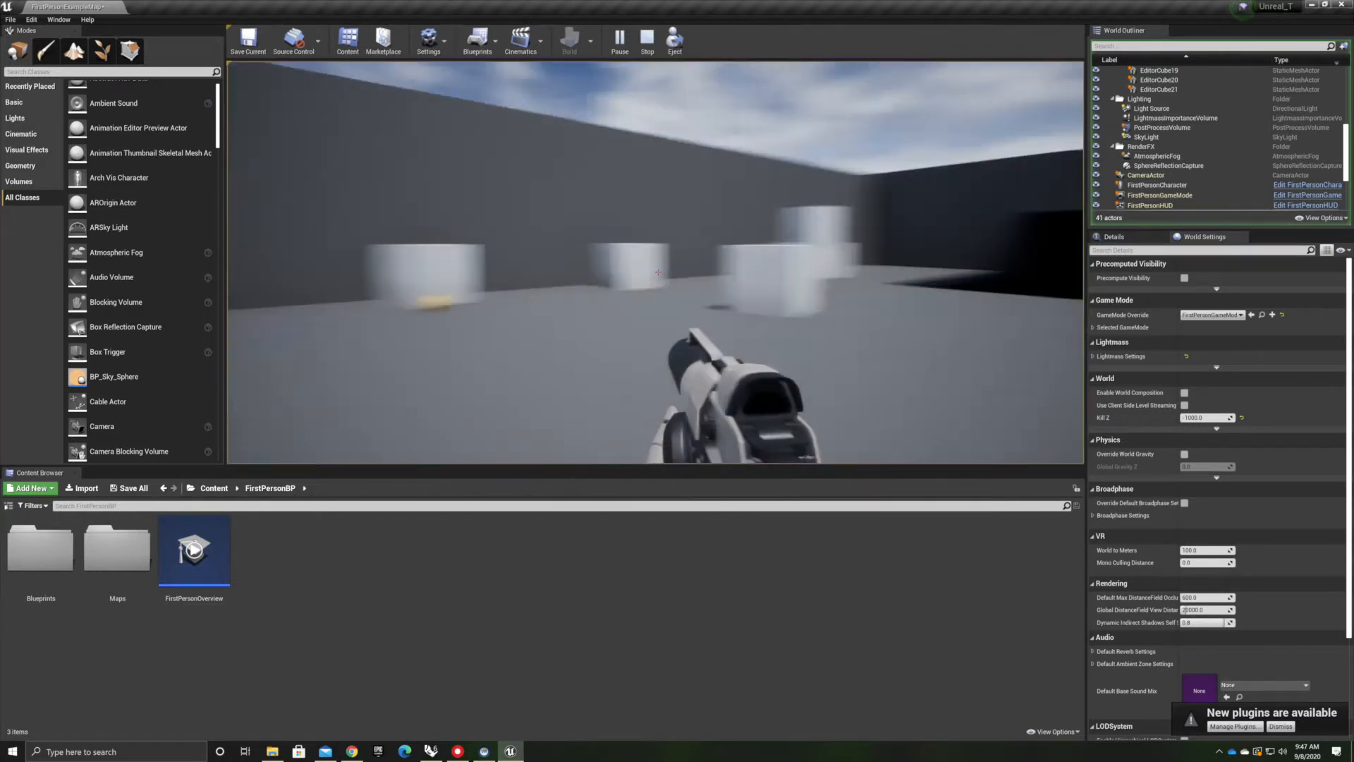
{"action": "key", "text": "w"}
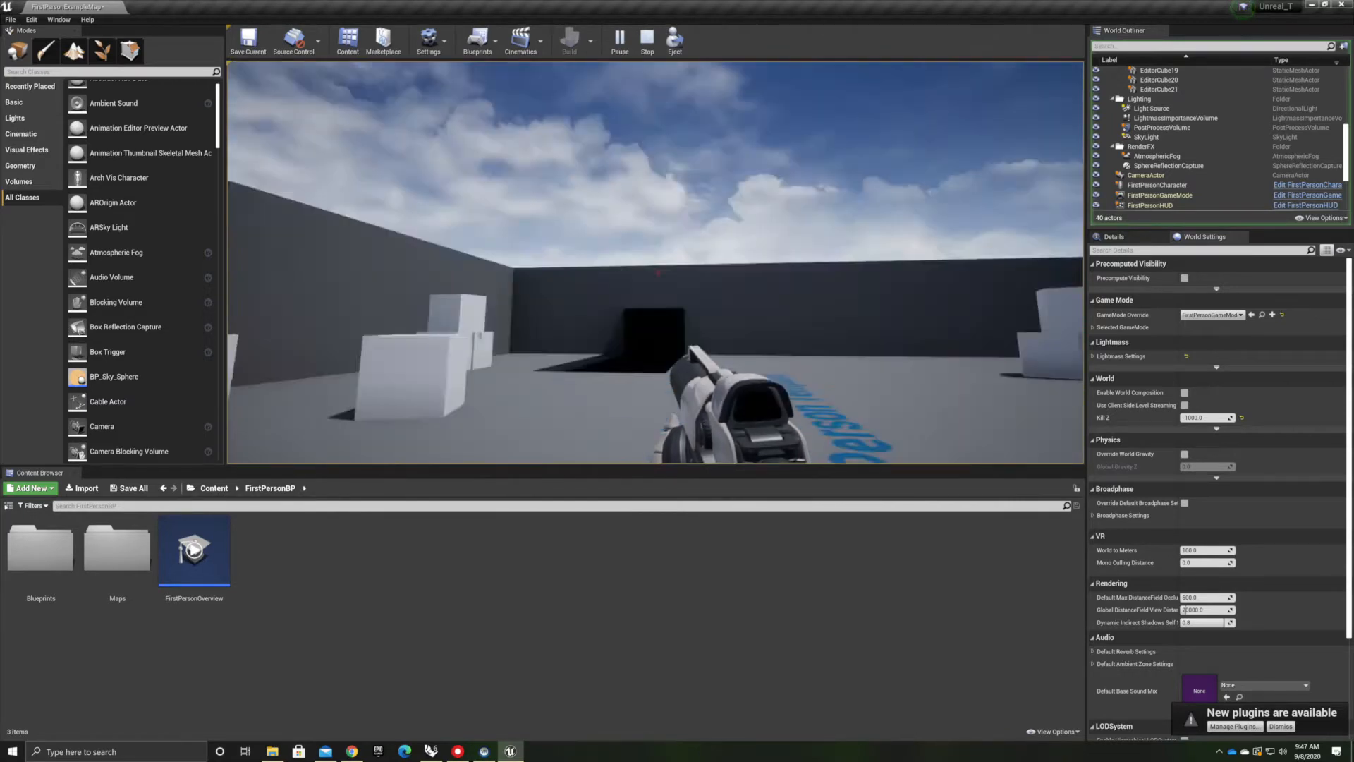
{"action": "left_click", "coordinate": [657, 273]}
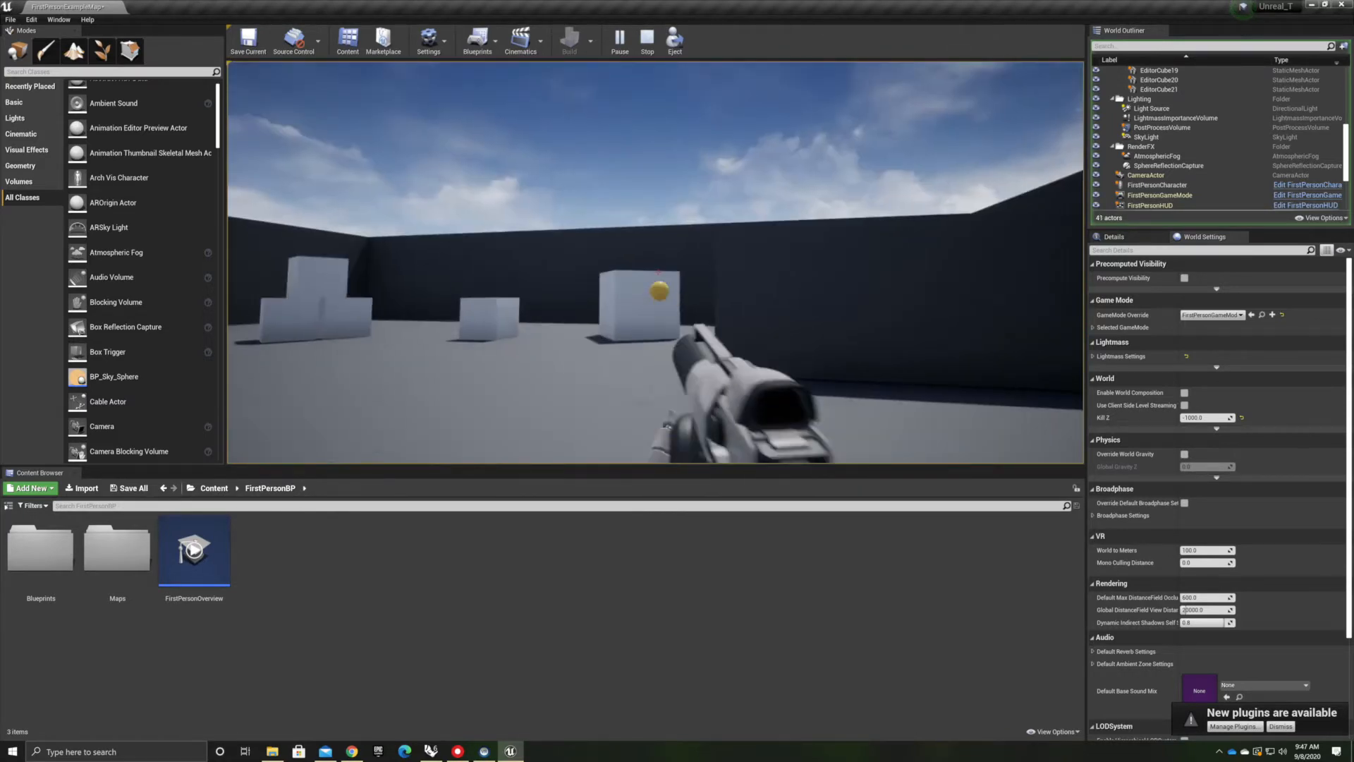
{"action": "key", "text": "w"}
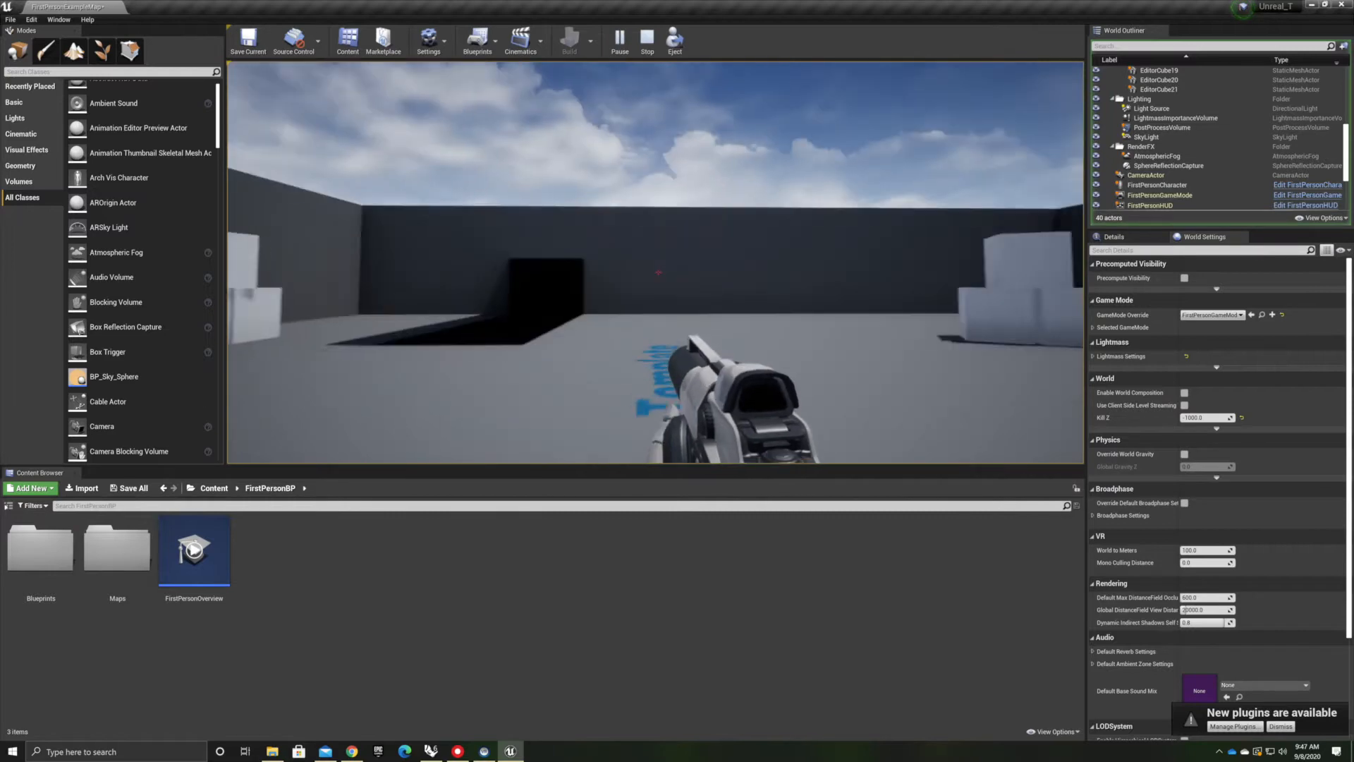
{"action": "key", "text": "w"}
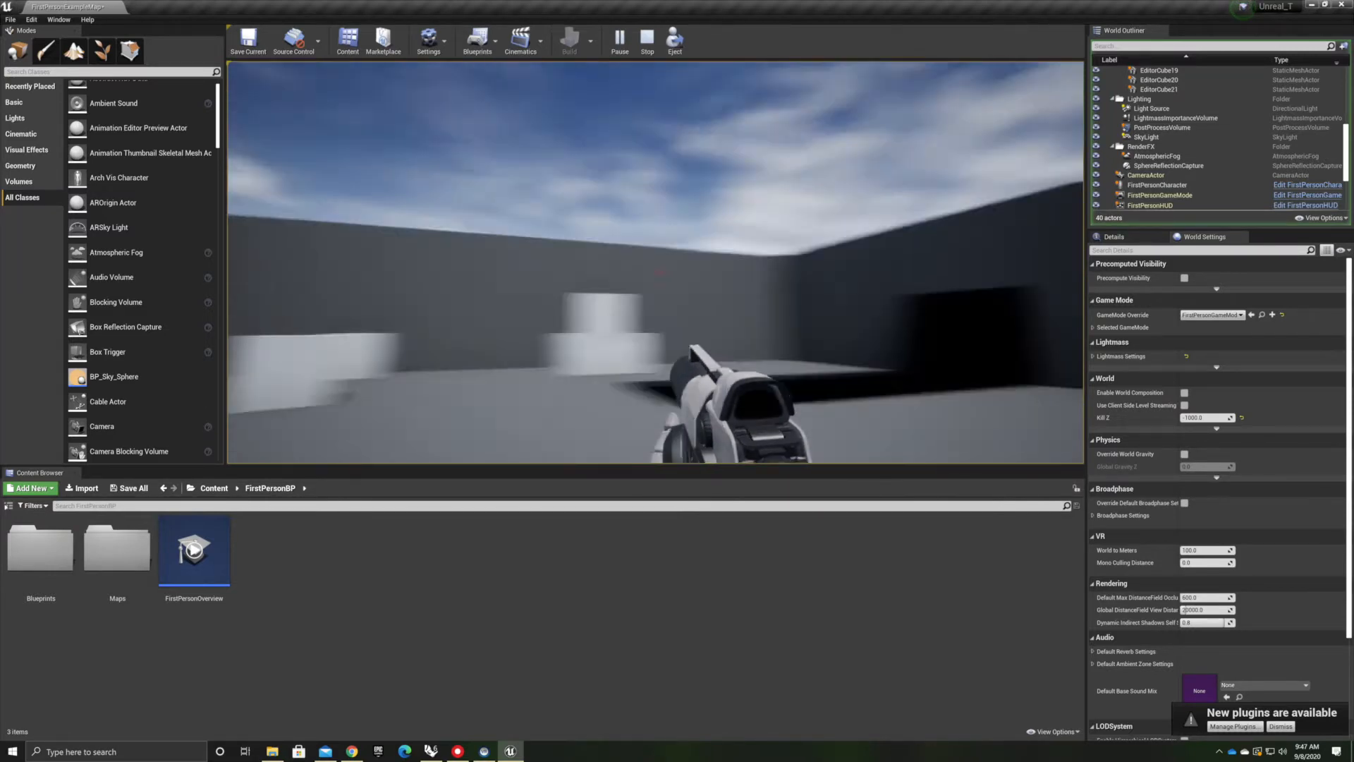
{"action": "key", "text": "Escape"}
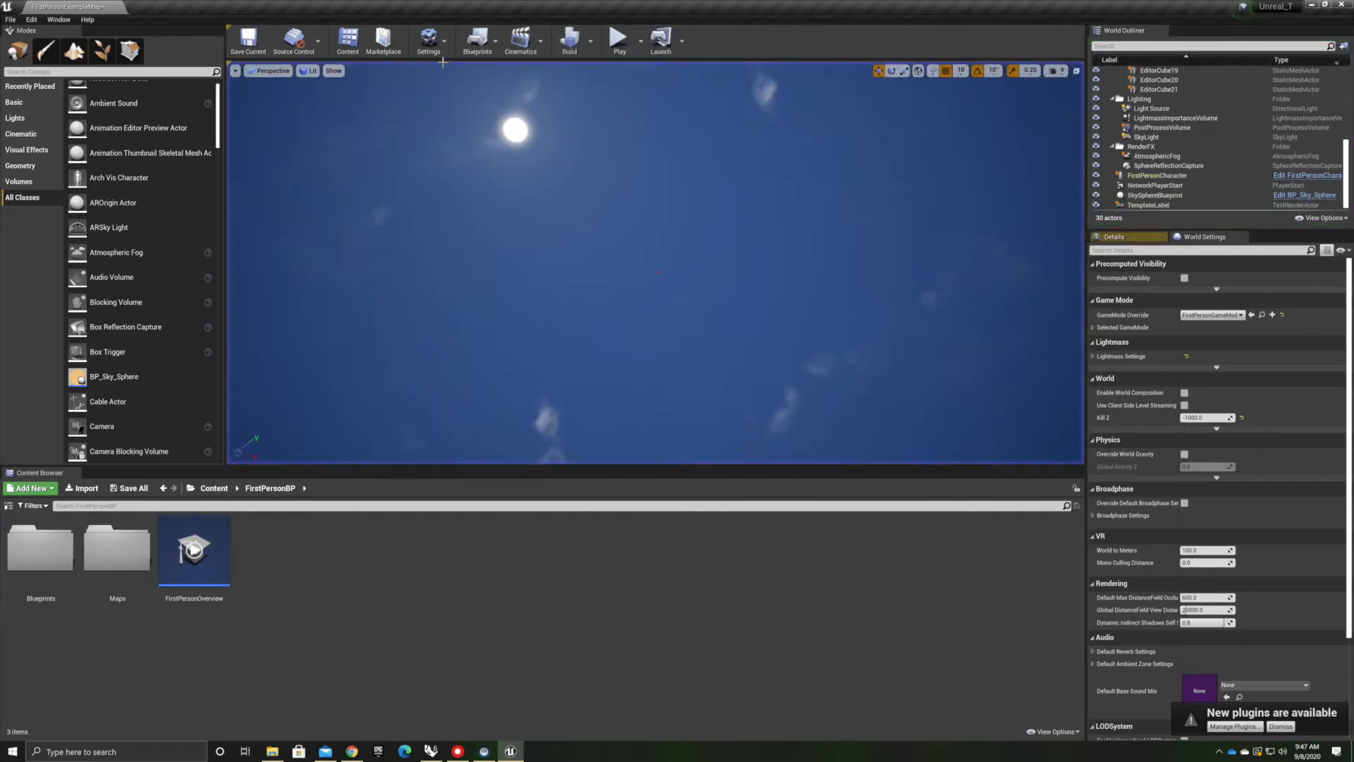
Inspect the player character and the floor by navigating the viewport around them
{"action": "right_click_drag", "start_coordinate": [556, 144], "coordinate": [434, 363]}
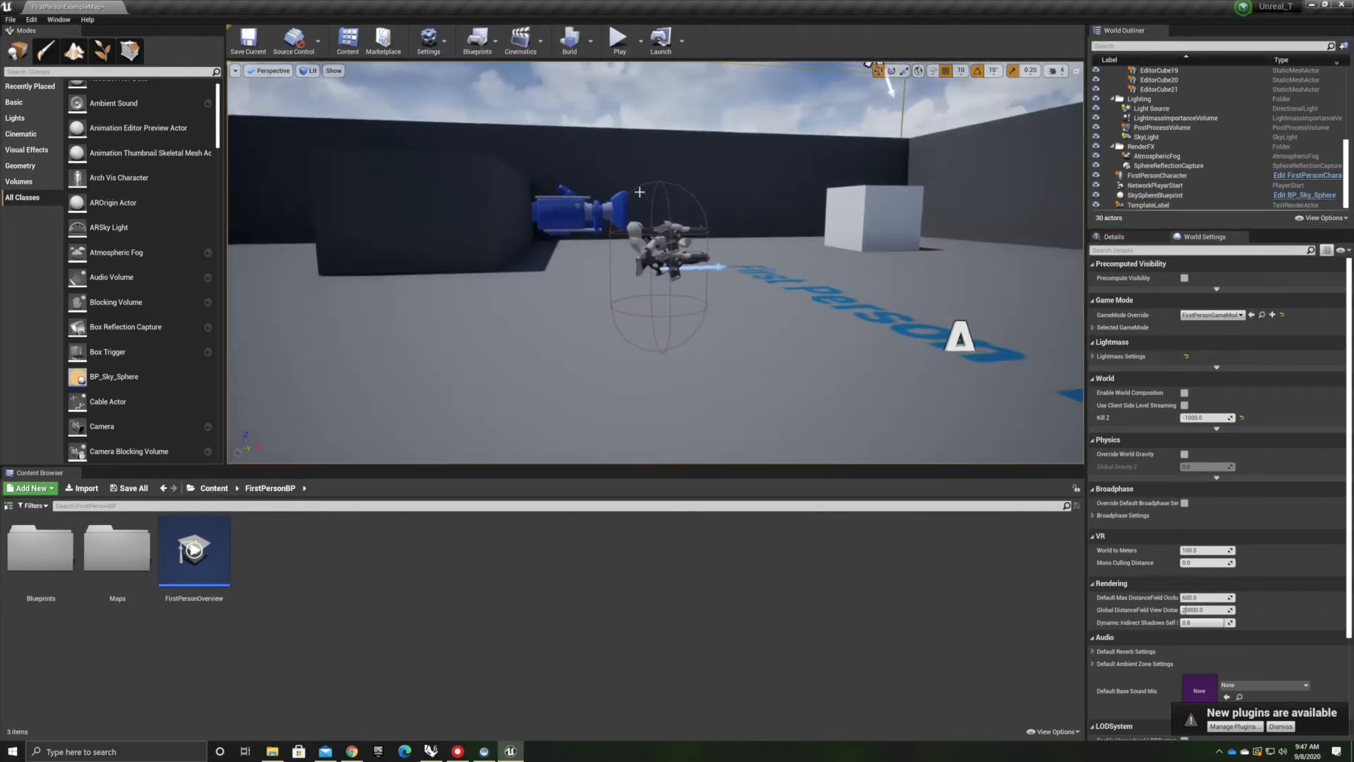
{"action": "left_click", "coordinate": [573, 211]}
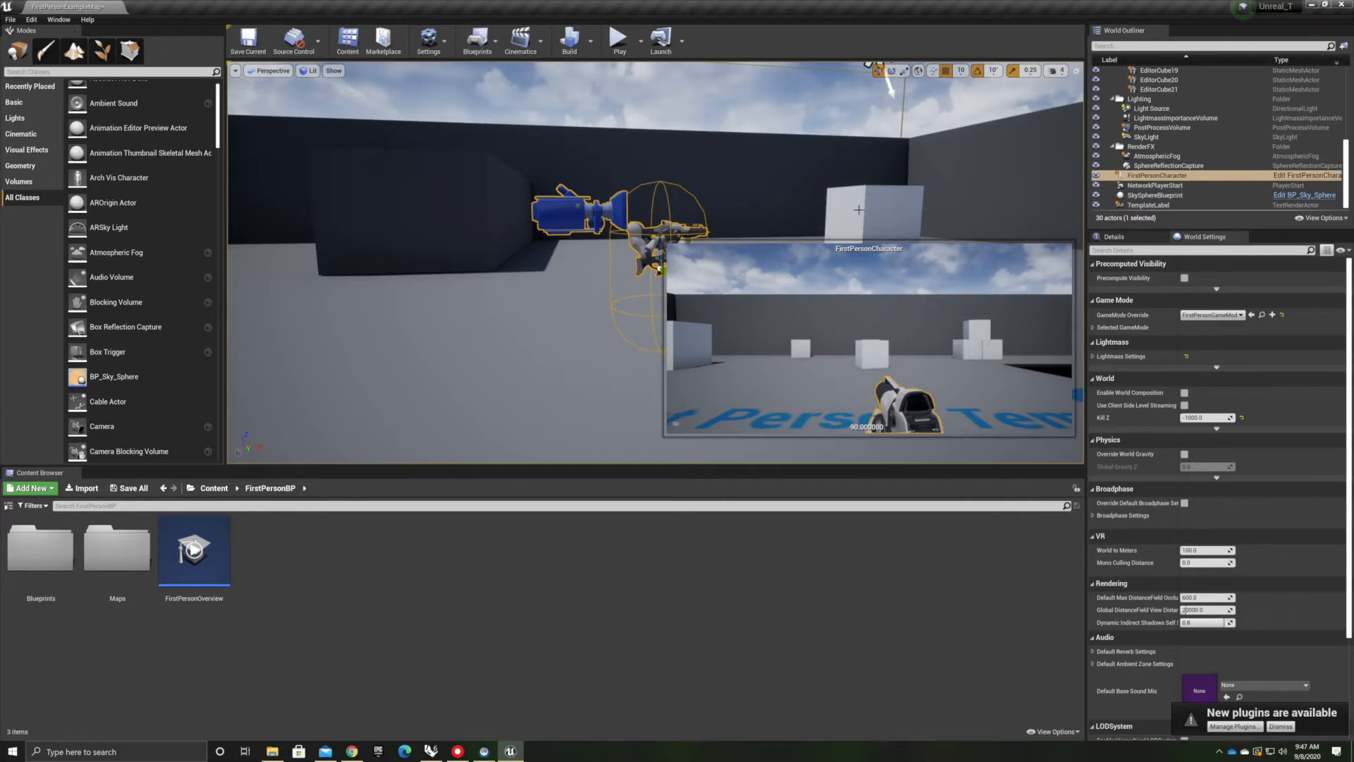
{"action": "right_click_drag", "start_coordinate": [573, 210], "coordinate": [649, 211]}
{"action": "right_click_drag", "start_coordinate": [387, 220], "coordinate": [1203, 227]}
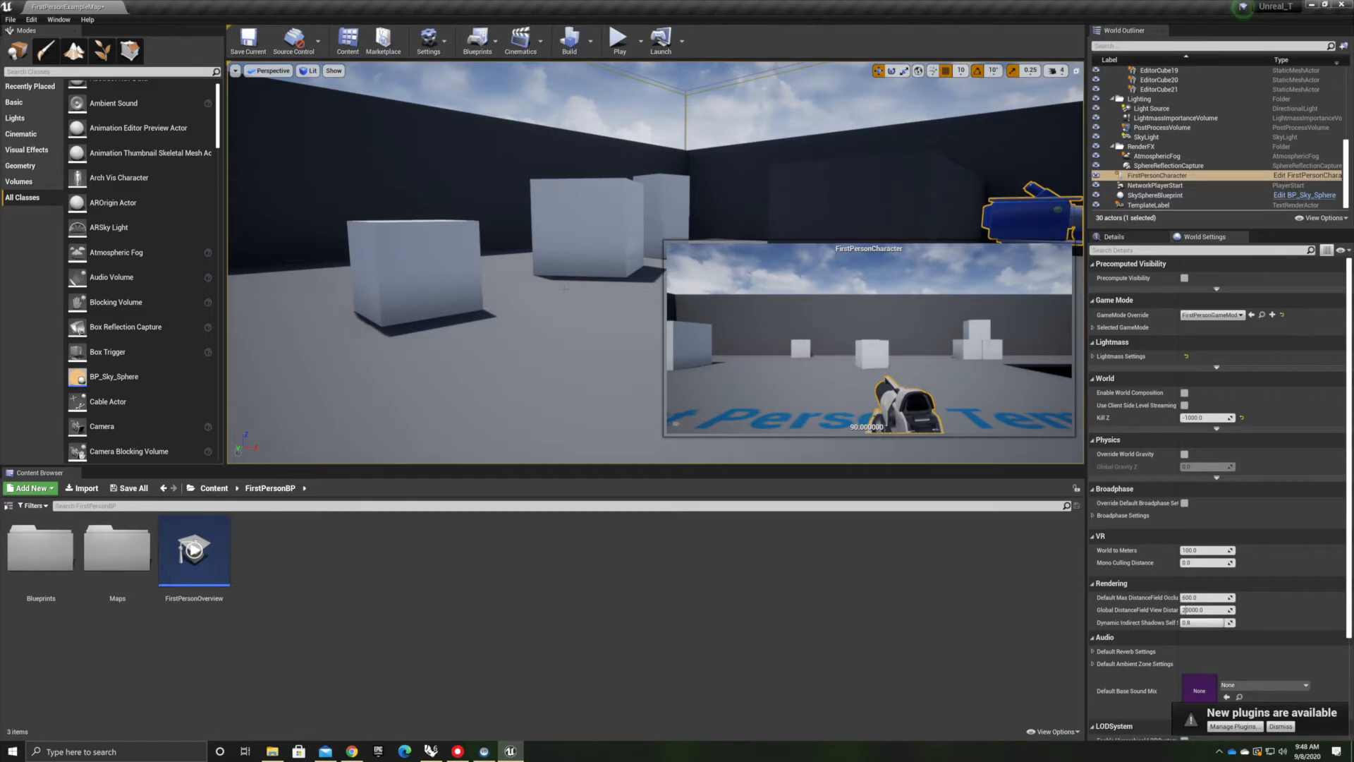
{"action": "right_click_drag", "start_coordinate": [516, 217], "coordinate": [424, 261]}
{"action": "left_click", "coordinate": [635, 205]}
{"action": "right_click_drag", "start_coordinate": [634, 205], "coordinate": [245, 223]}
{"action": "right_click_drag", "start_coordinate": [378, 308], "coordinate": [204, 304]}
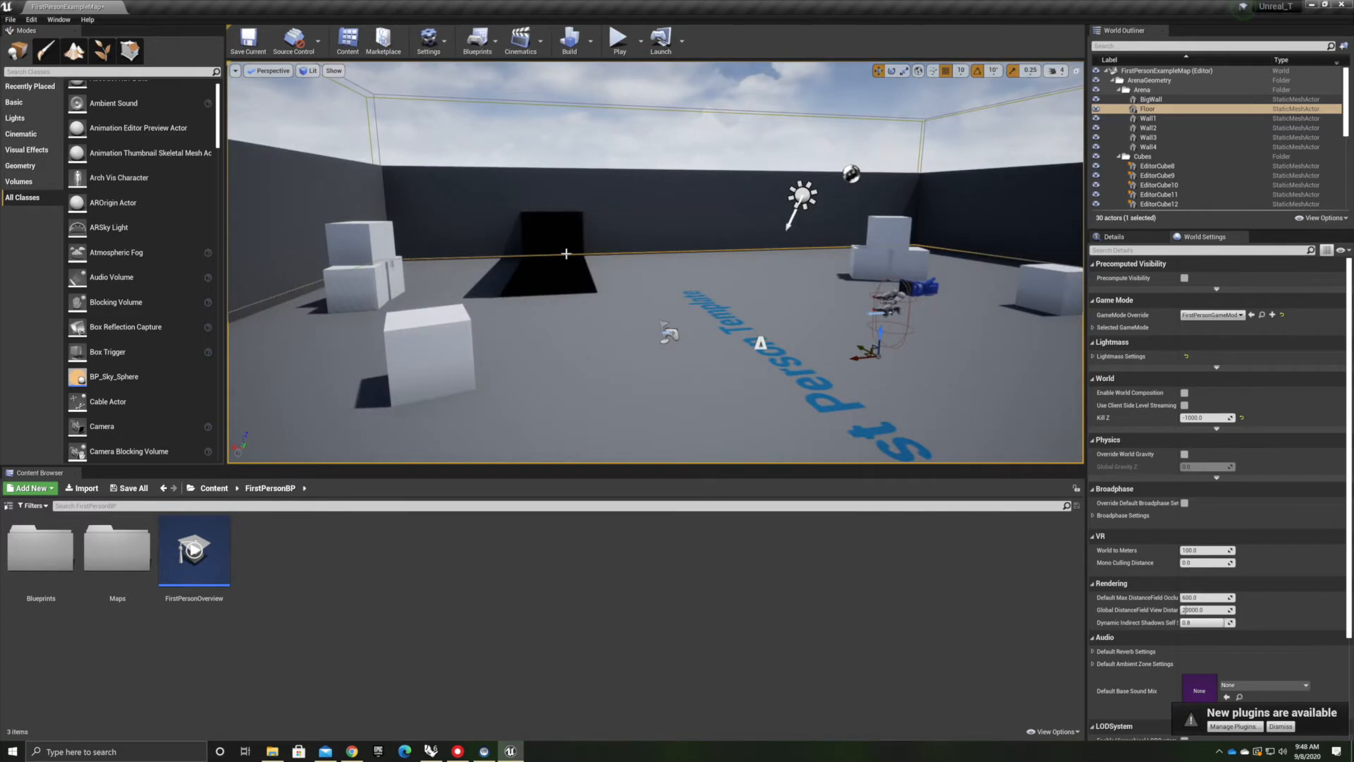
Orbit and zoom around the level, focusing on one of the cubes to examine it
{"action": "scroll", "coordinate": [568, 263], "scroll_direction": "down", "scroll_amount": 3}
{"action": "scroll", "coordinate": [570, 262], "scroll_direction": "up", "scroll_amount": 6}
{"action": "scroll", "coordinate": [570, 263], "scroll_direction": "down", "scroll_amount": 3}
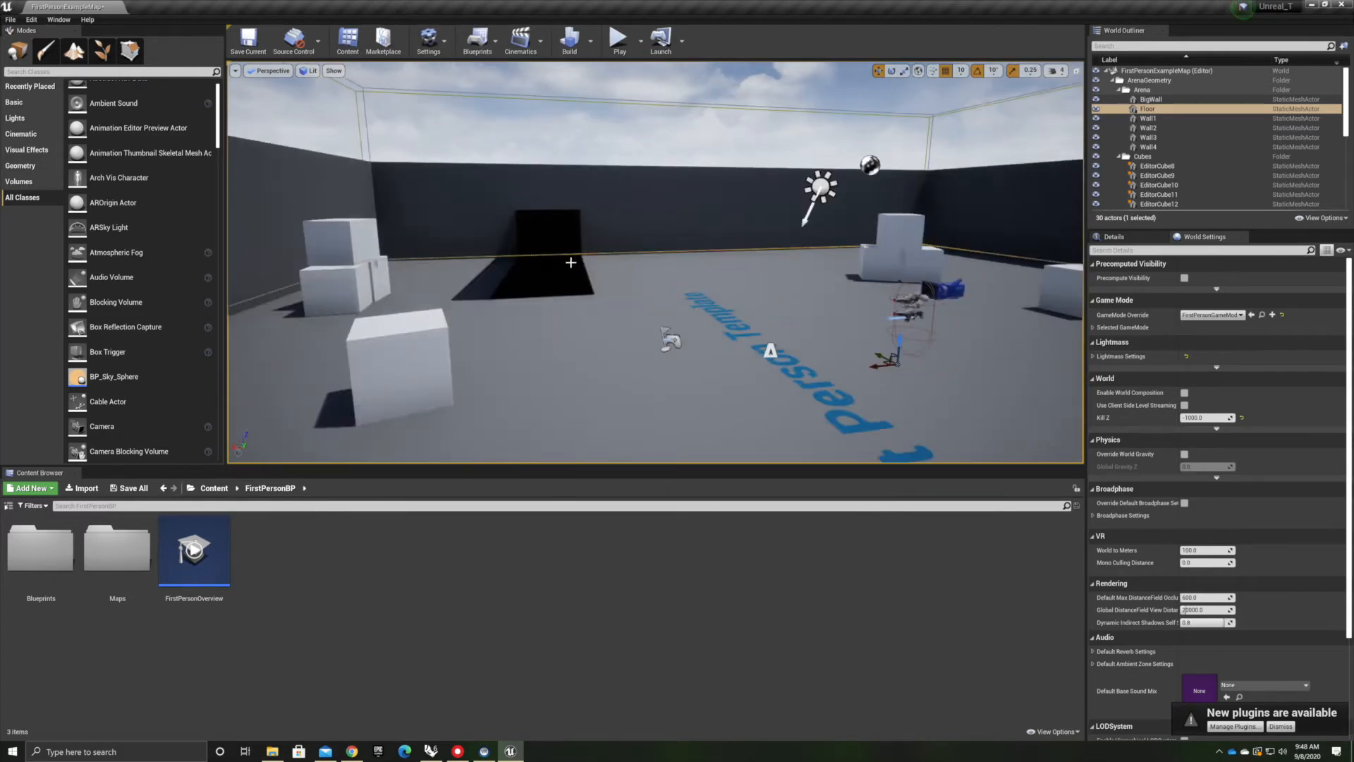
{"action": "scroll", "coordinate": [570, 262], "scroll_direction": "up", "scroll_amount": 5}
{"action": "left_click_drag", "start_coordinate": [656, 262], "coordinate": [690, 168]}
{"action": "right_click_drag", "start_coordinate": [689, 168], "coordinate": [666, 226]}
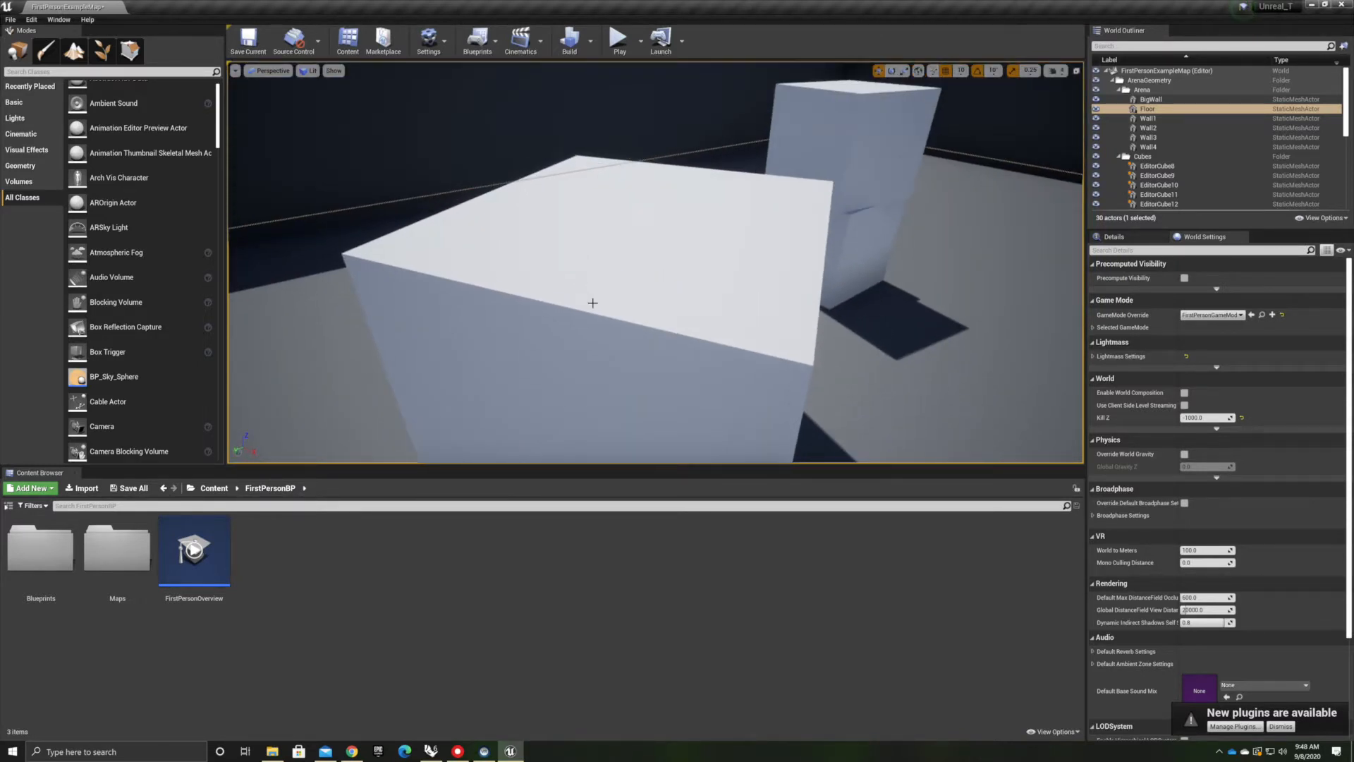
{"action": "scroll", "coordinate": [680, 315], "scroll_direction": "down", "scroll_amount": 10}
{"action": "right_click_drag", "start_coordinate": [638, 369], "coordinate": [423, 451]}
{"action": "scroll", "coordinate": [584, 366], "scroll_direction": "down", "scroll_amount": 10}
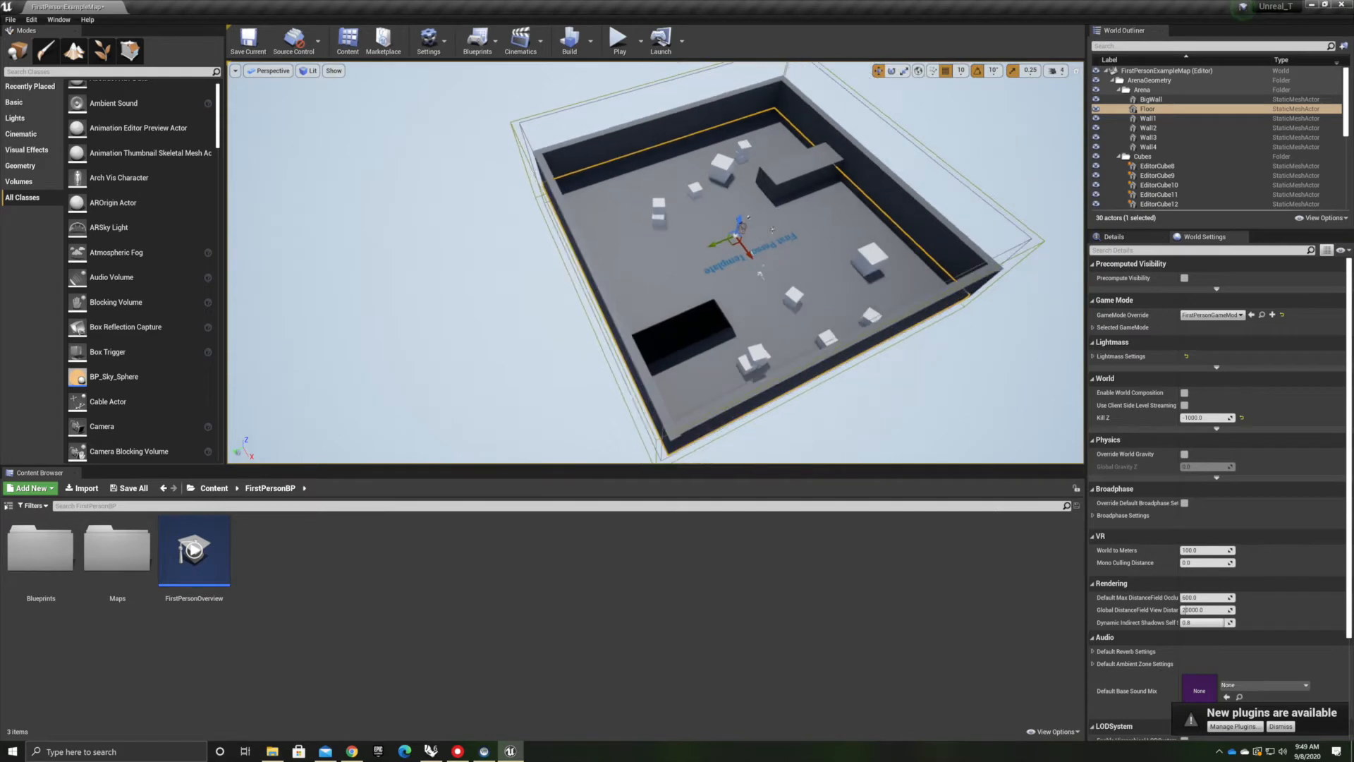
{"action": "left_click", "coordinate": [748, 146]}
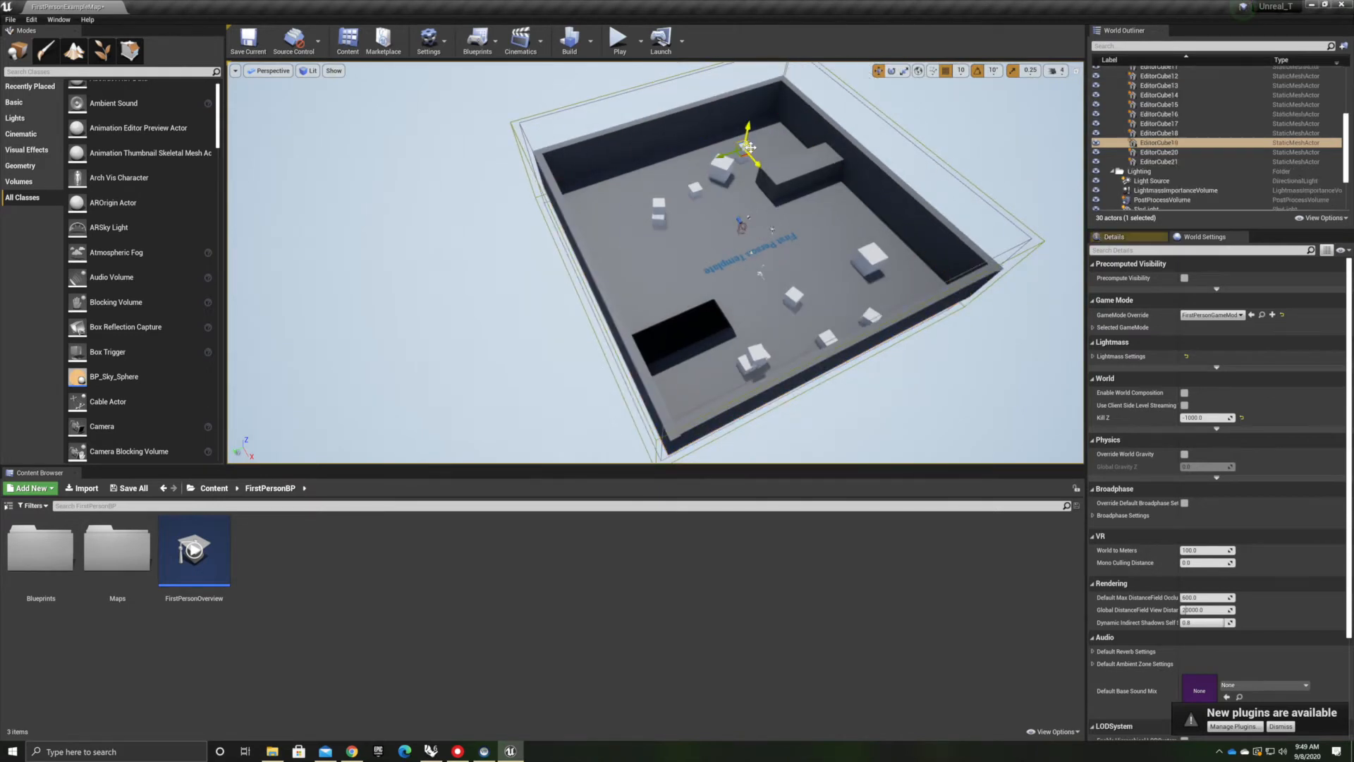
{"action": "key", "text": "f"}
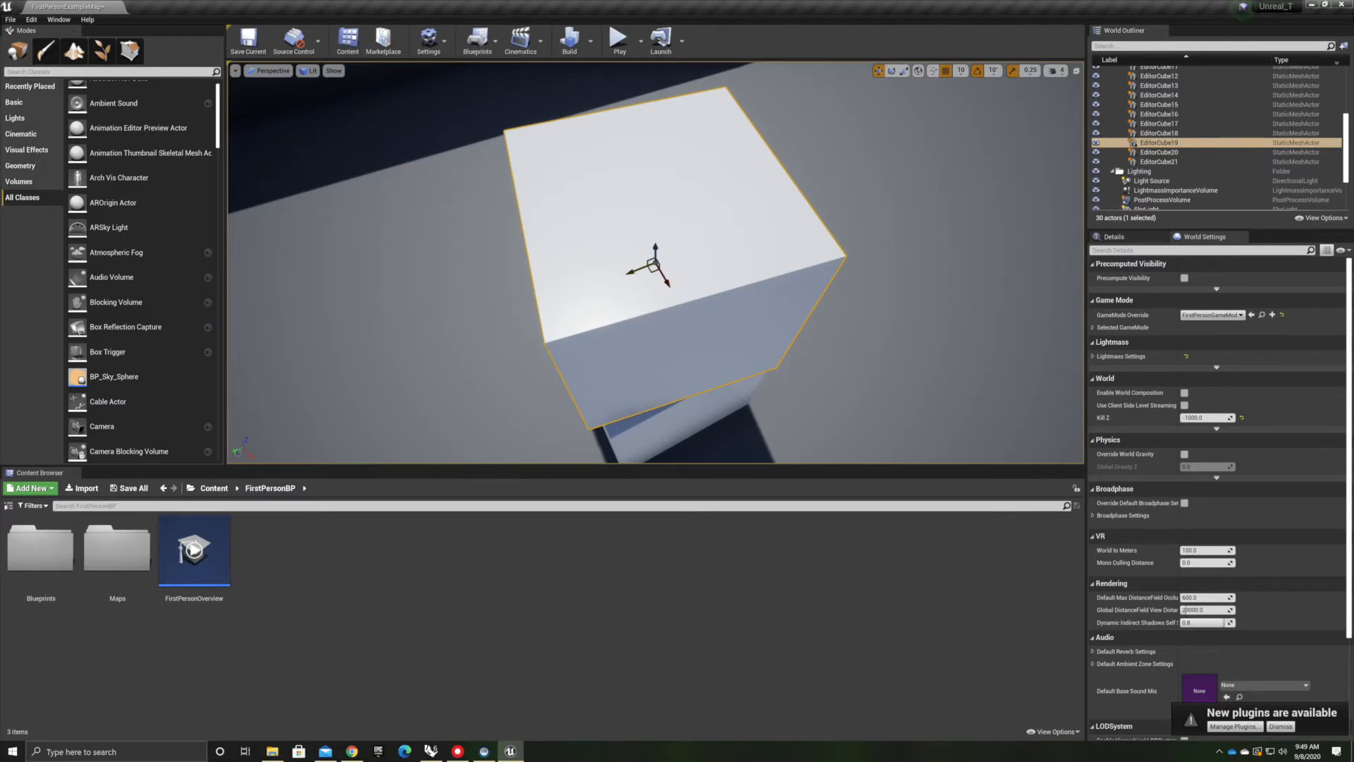
{"action": "right_click_drag", "start_coordinate": [655, 263], "coordinate": [916, 184]}
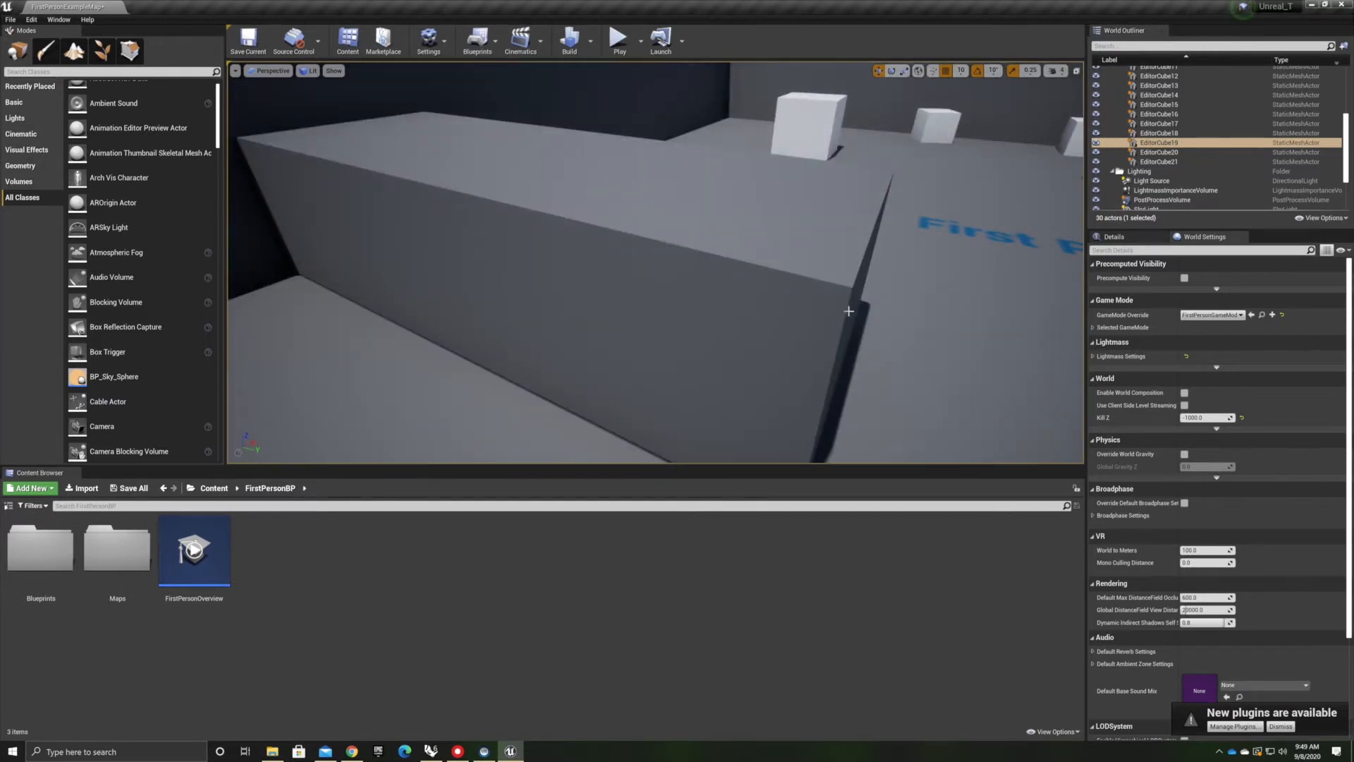
{"action": "right_click_drag", "start_coordinate": [489, 279], "coordinate": [677, 240]}
{"action": "mouse_move", "coordinate": [677, 240]}
{"action": "middle_mouse_down"}
{"action": "mouse_move", "coordinate": [818, 297]}
{"action": "mouse_move", "coordinate": [706, 243]}
{"action": "mouse_move", "coordinate": [768, 296]}
{"action": "mouse_move", "coordinate": [684, 331]}
{"action": "mouse_move", "coordinate": [740, 282]}
{"action": "mouse_move", "coordinate": [712, 204]}
{"action": "mouse_move", "coordinate": [655, 233]}
{"action": "mouse_move", "coordinate": [691, 296]}
{"action": "mouse_move", "coordinate": [628, 233]}
{"action": "mouse_move", "coordinate": [571, 222]}
{"action": "mouse_move", "coordinate": [514, 232]}
{"action": "mouse_move", "coordinate": [500, 254]}
{"action": "mouse_move", "coordinate": [607, 236]}
{"action": "mouse_move", "coordinate": [628, 282]}
{"action": "mouse_move", "coordinate": [691, 272]}
{"action": "mouse_move", "coordinate": [688, 194]}
{"action": "mouse_move", "coordinate": [600, 201]}
{"action": "mouse_move", "coordinate": [617, 236]}
{"action": "mouse_move", "coordinate": [676, 254]}
{"action": "middle_mouse_up"}
{"action": "scroll", "coordinate": [1193, 139], "scroll_direction": "up", "scroll_amount": 5}
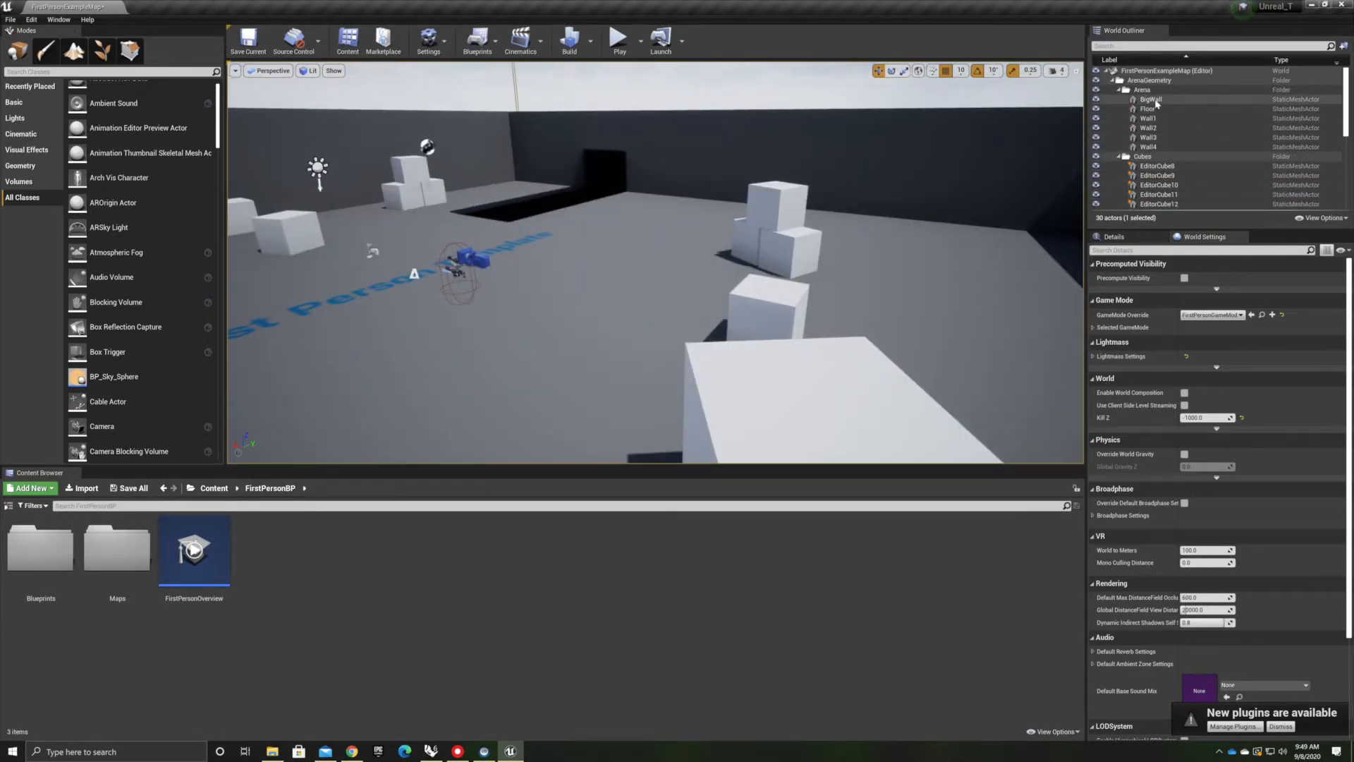
Delete the arena geometry folders and two cube actors from the World Outliner
{"action": "left_click", "coordinate": [1142, 90]}
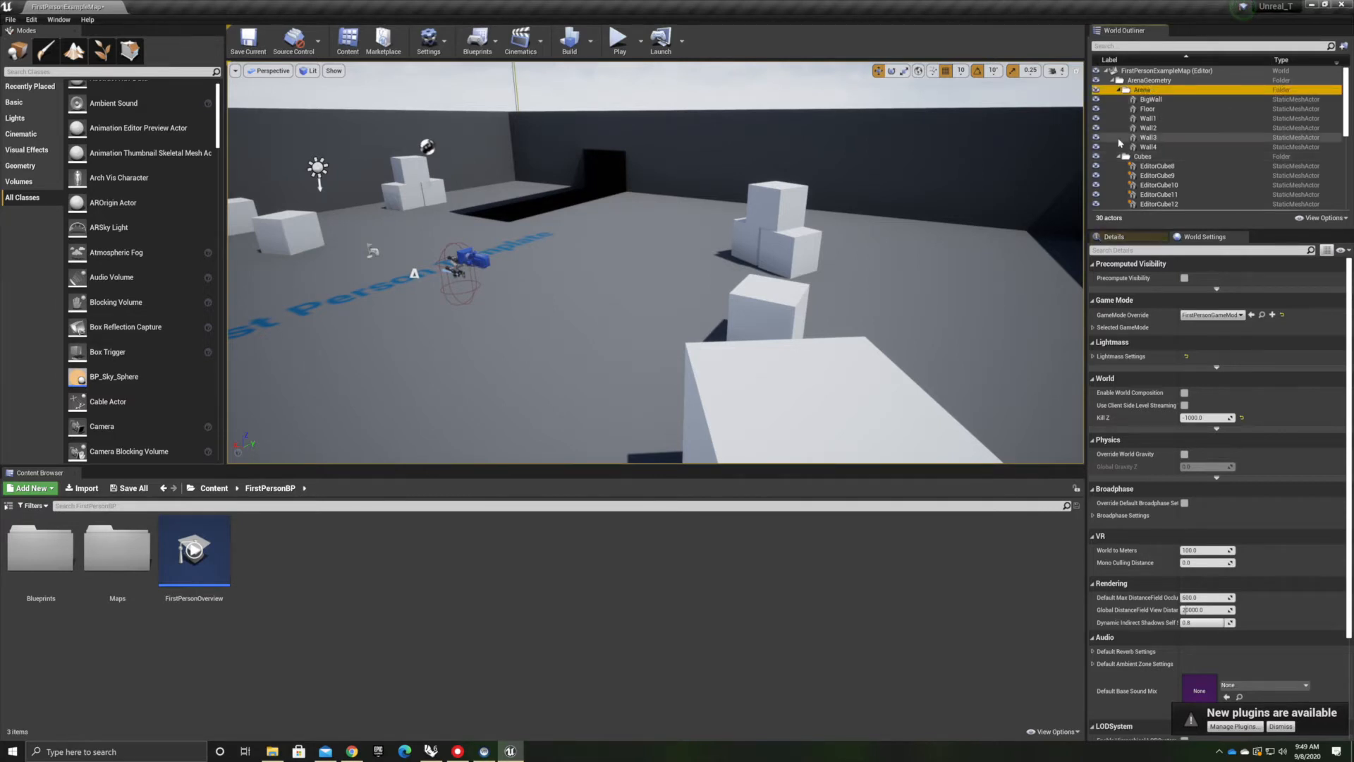
{"action": "key", "text": "Delete"}
{"action": "left_click", "coordinate": [1156, 92]}
{"action": "key", "text": "Delete"}
{"action": "left_click", "coordinate": [1157, 90]}
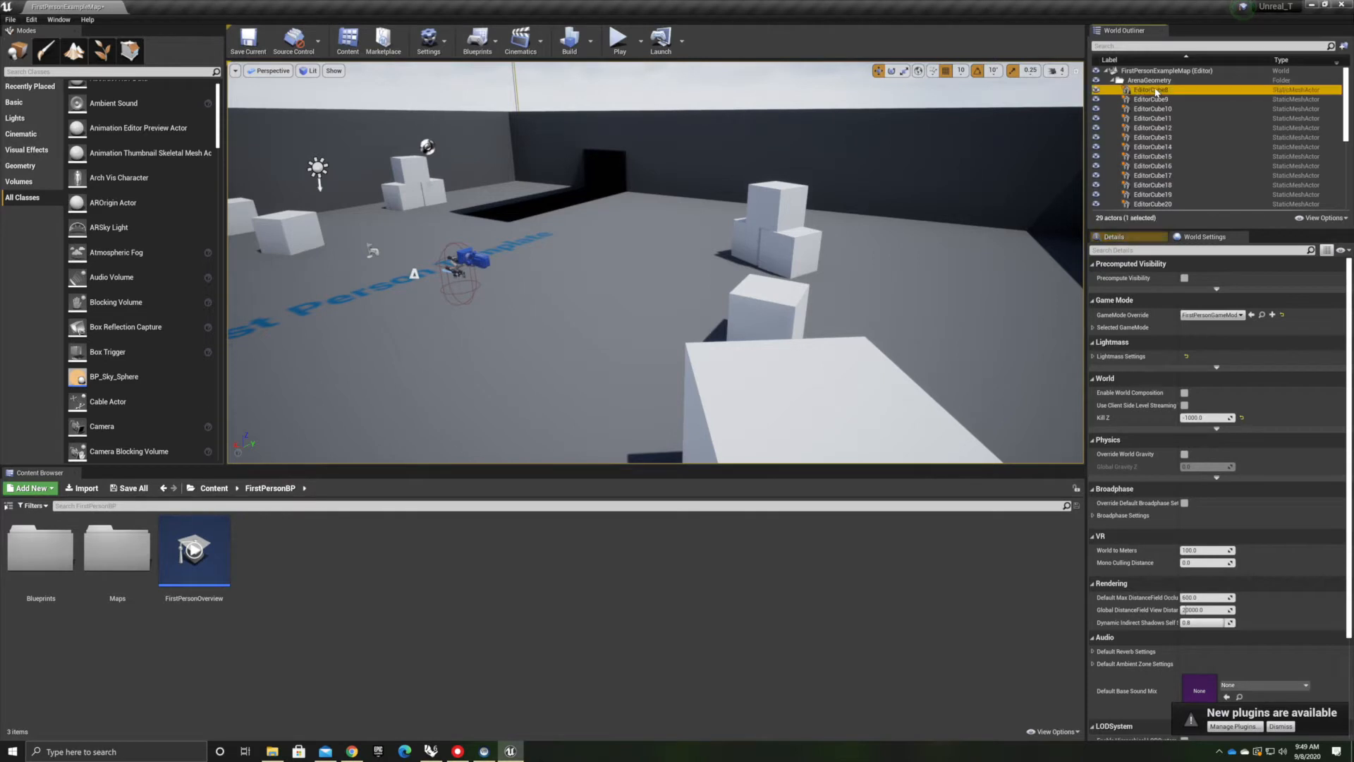
{"action": "key", "text": "Delete"}
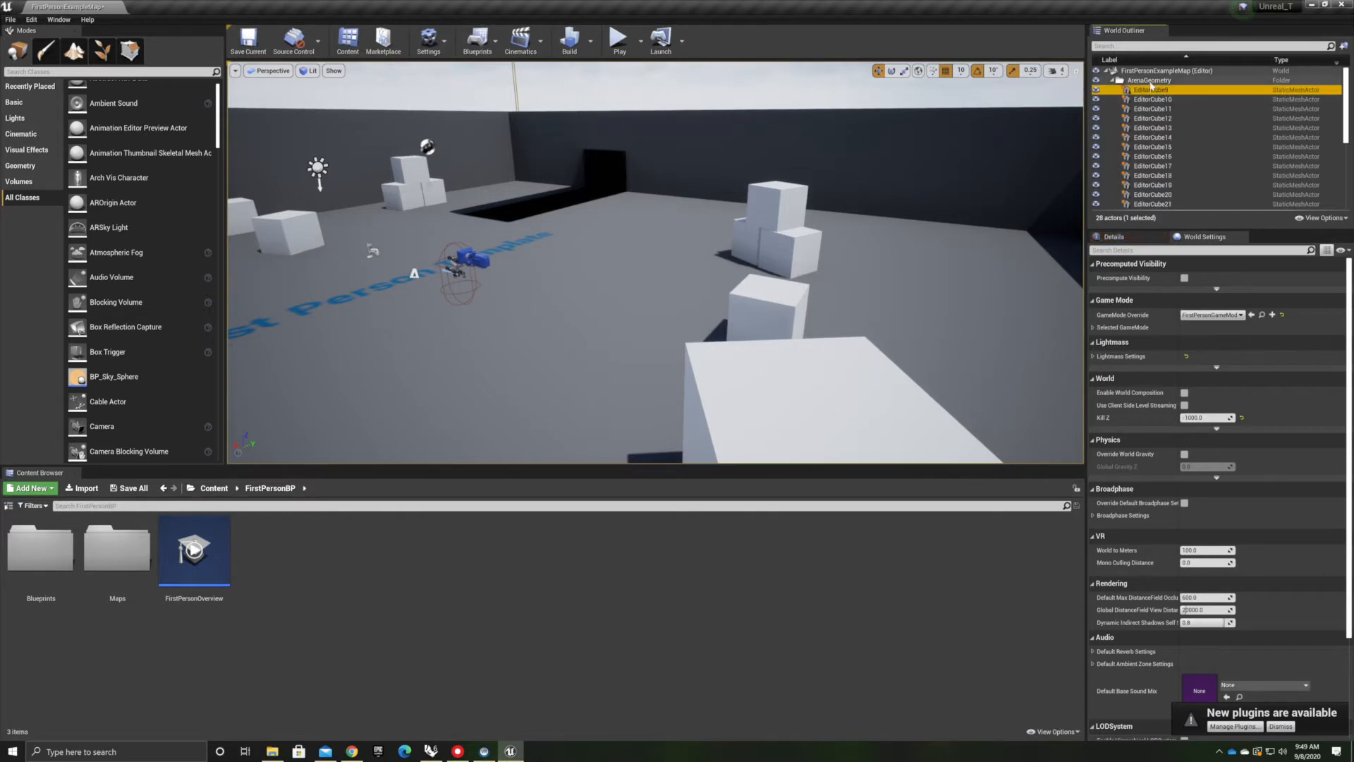
{"action": "left_click", "coordinate": [1151, 80]}
{"action": "key", "text": "Delete"}
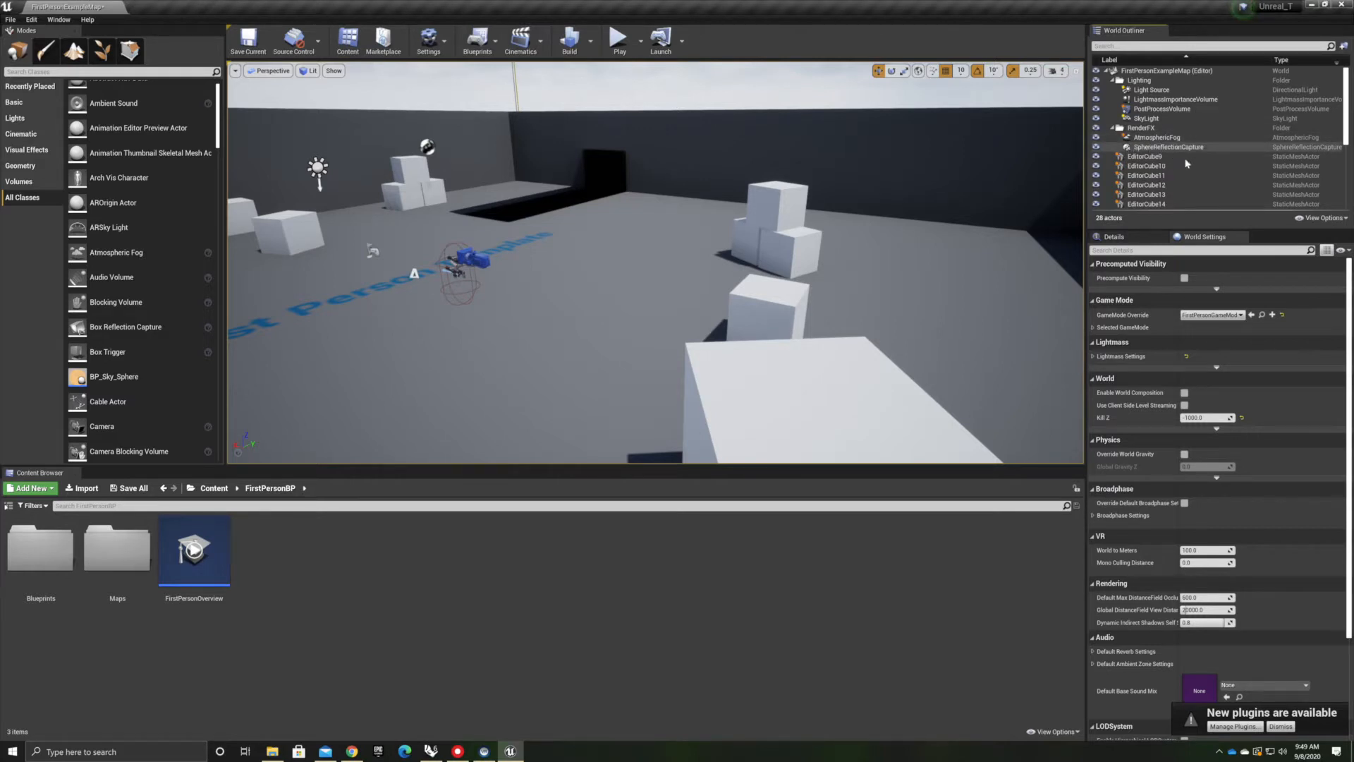
Select the whole range of EditorCube actors in the World Outliner and delete them
{"action": "left_click", "coordinate": [1144, 157]}
{"action": "scroll", "coordinate": [1144, 159], "scroll_direction": "down", "scroll_amount": 5}
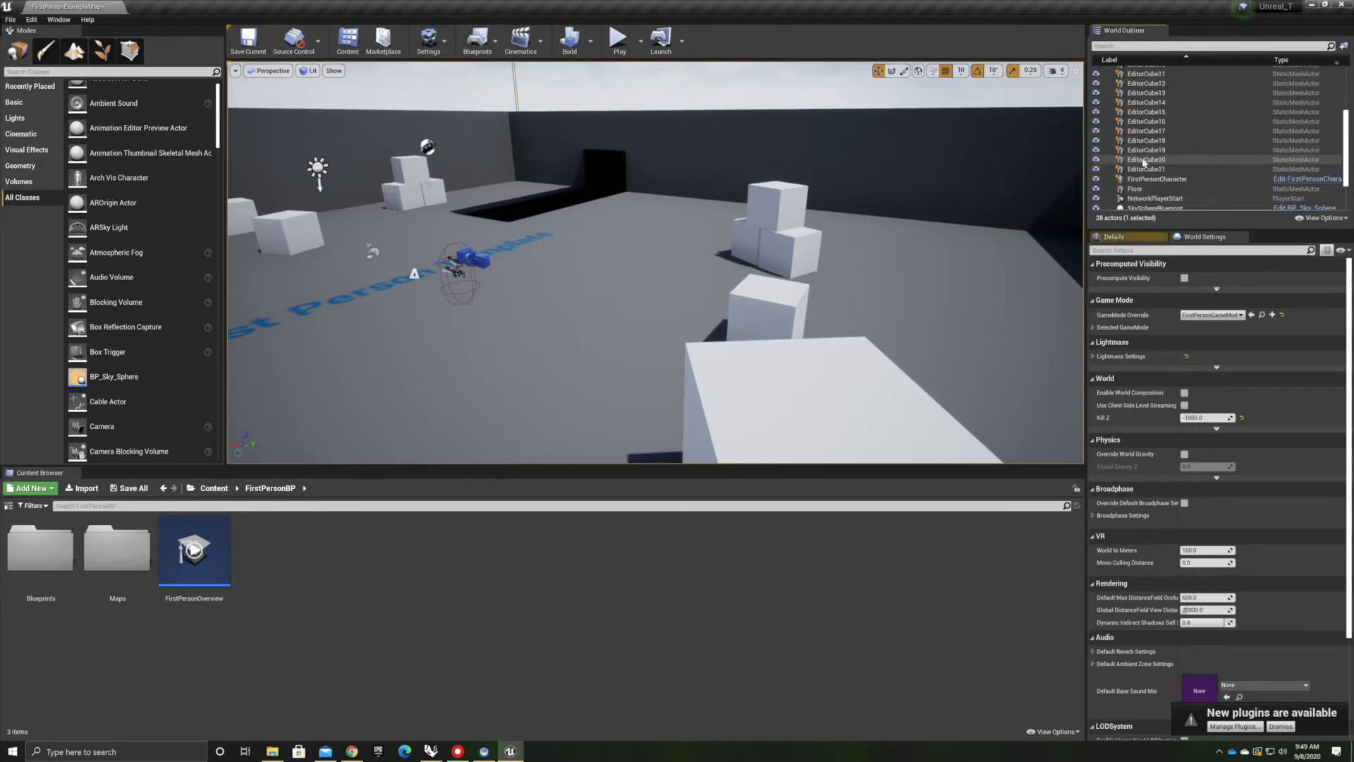
{"action": "left_click", "coordinate": [1178, 169], "text": "shift"}
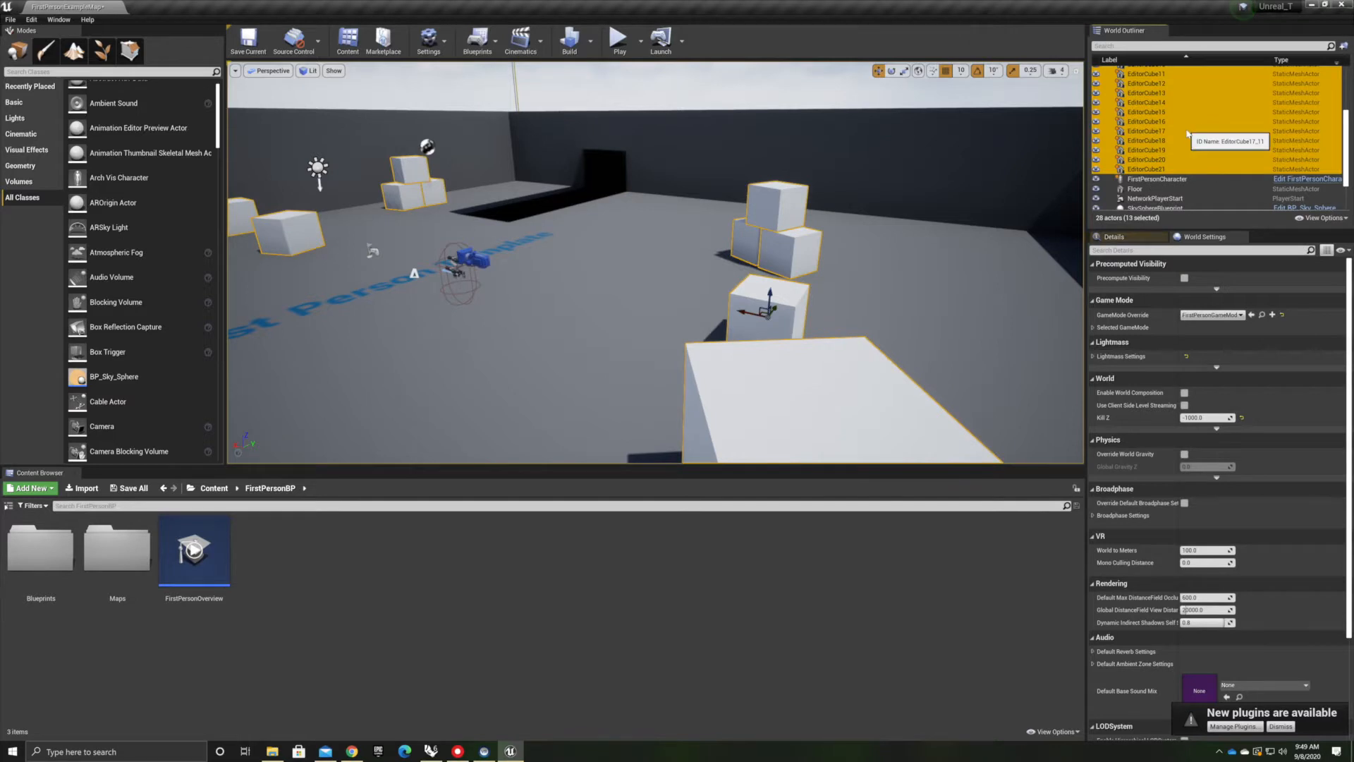
{"action": "key", "text": "Delete"}
Delete the floor and two of the surrounding walls from the level
{"action": "left_click", "coordinate": [893, 202]}
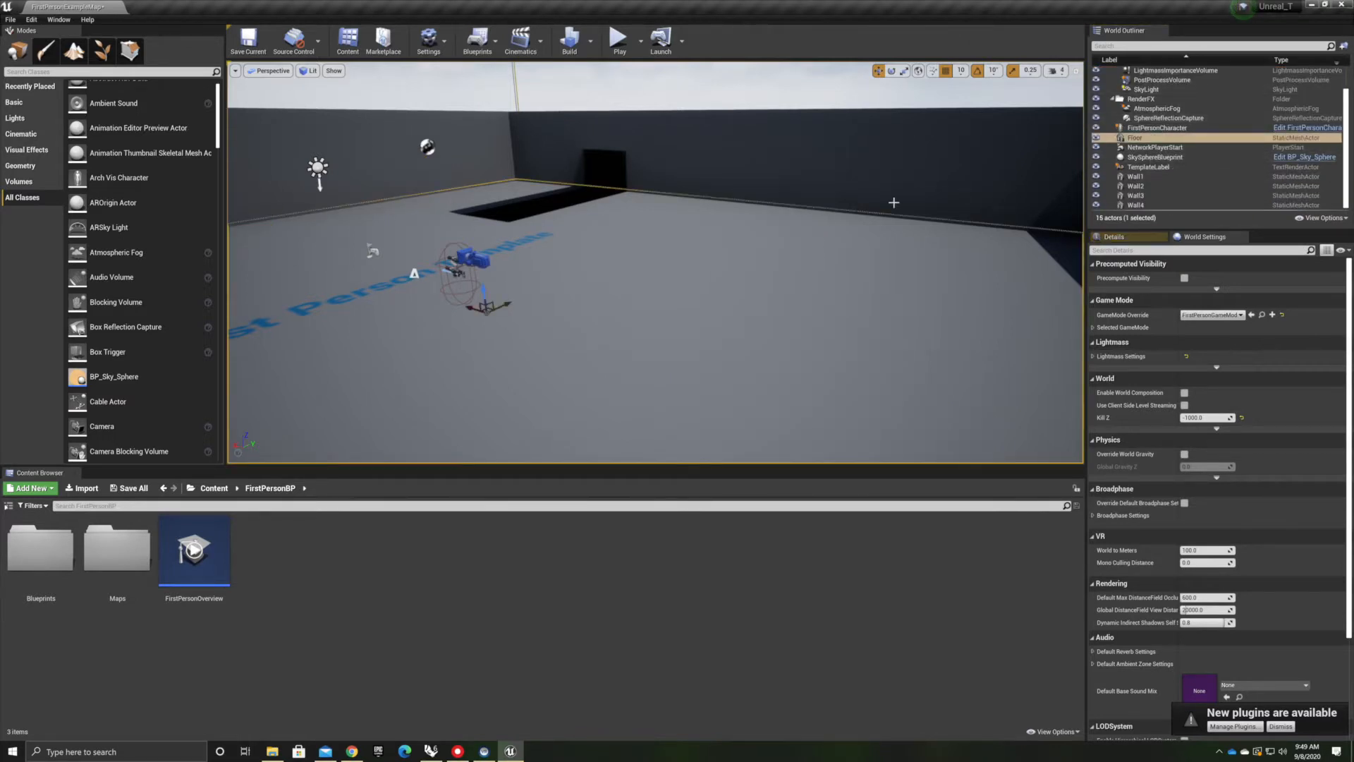
{"action": "key", "text": "Delete"}
{"action": "left_click", "coordinate": [911, 161]}
{"action": "key", "text": "Delete"}
{"action": "scroll", "coordinate": [758, 134], "scroll_direction": "down", "scroll_amount": 5}
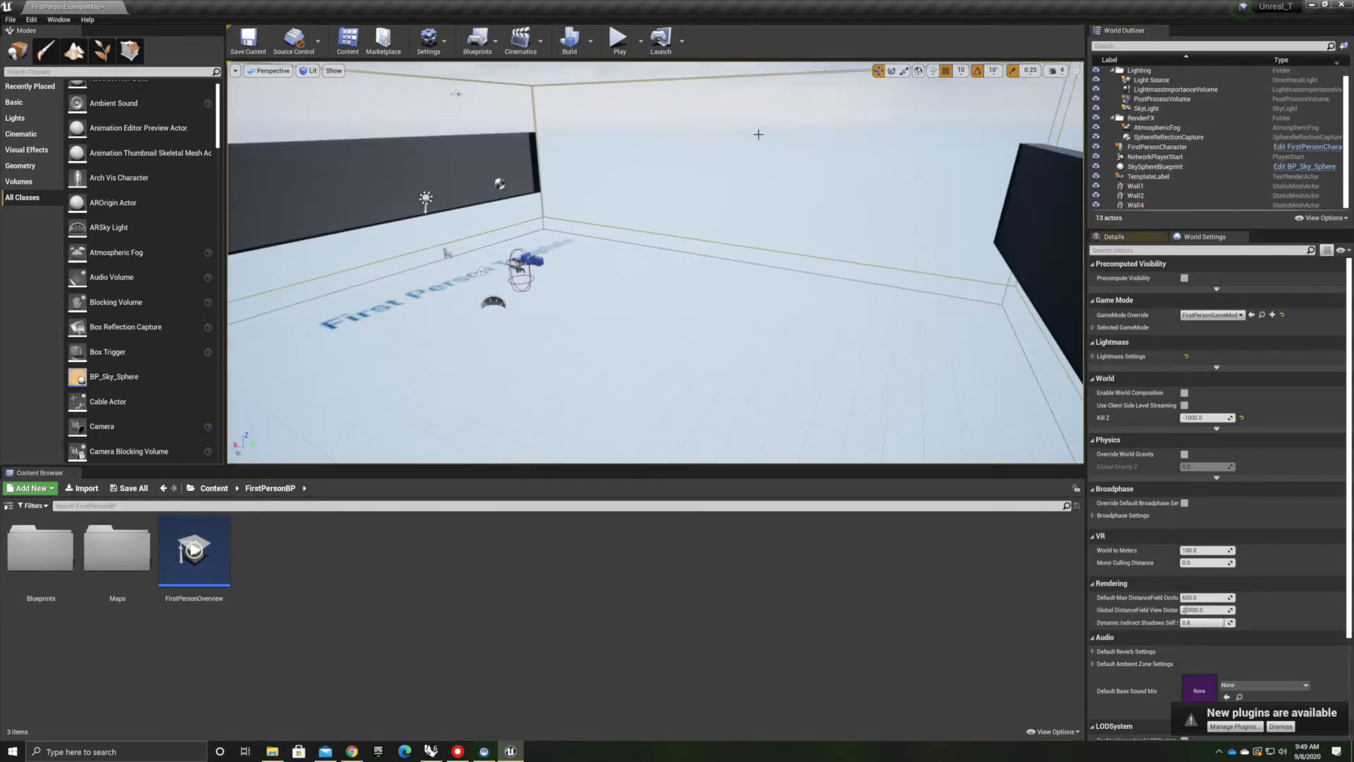
{"action": "left_click", "coordinate": [341, 160]}
{"action": "key", "text": "Delete"}
Delete the two remaining walls of the arena
{"action": "right_click_drag", "start_coordinate": [736, 205], "coordinate": [991, 226]}
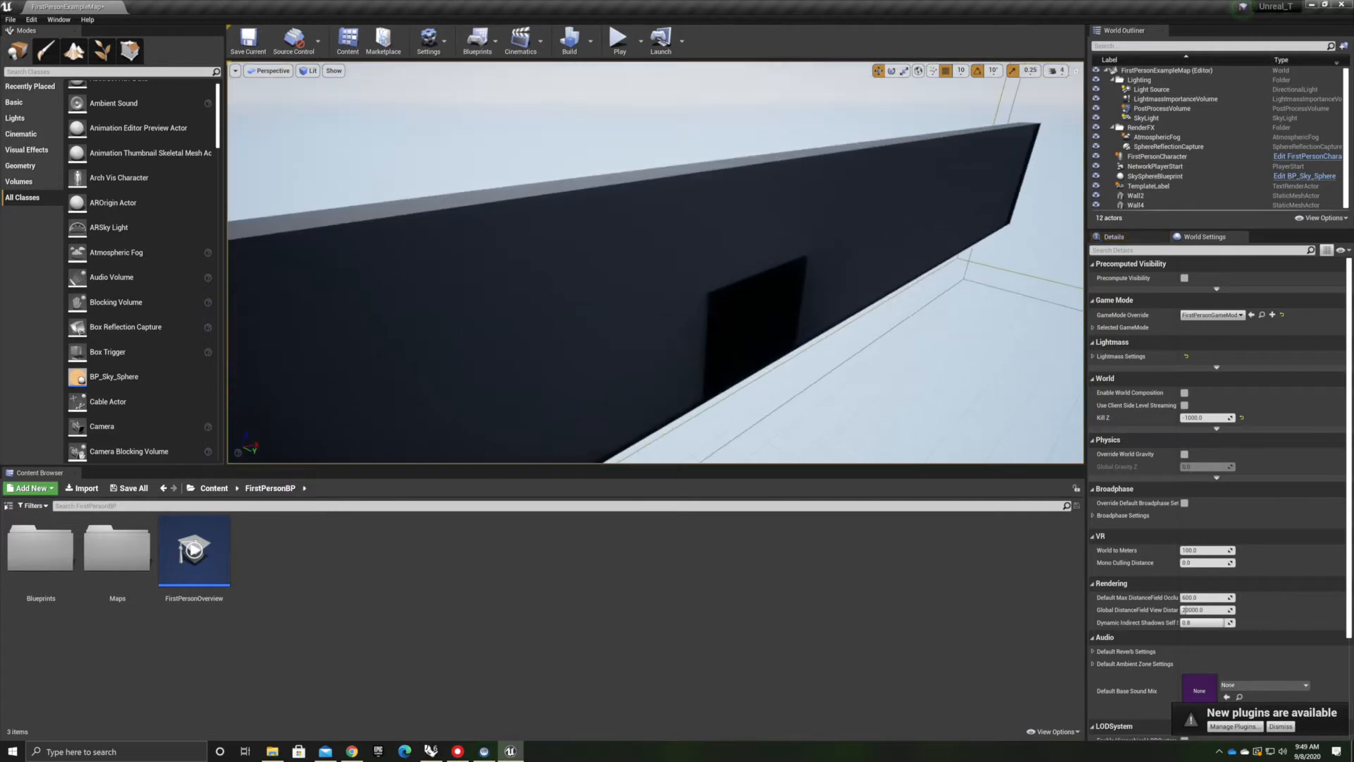
{"action": "left_click", "coordinate": [734, 205]}
{"action": "key", "text": "Delete"}
{"action": "right_click_drag", "start_coordinate": [734, 205], "coordinate": [874, 221]}
{"action": "left_click", "coordinate": [734, 225]}
{"action": "key", "text": "Delete"}
{"action": "right_click_drag", "start_coordinate": [734, 225], "coordinate": [917, 225]}
{"action": "right_click_drag", "start_coordinate": [920, 74], "coordinate": [699, 203]}
Delete the First Person template text label from the level
{"action": "left_click", "coordinate": [678, 191]}
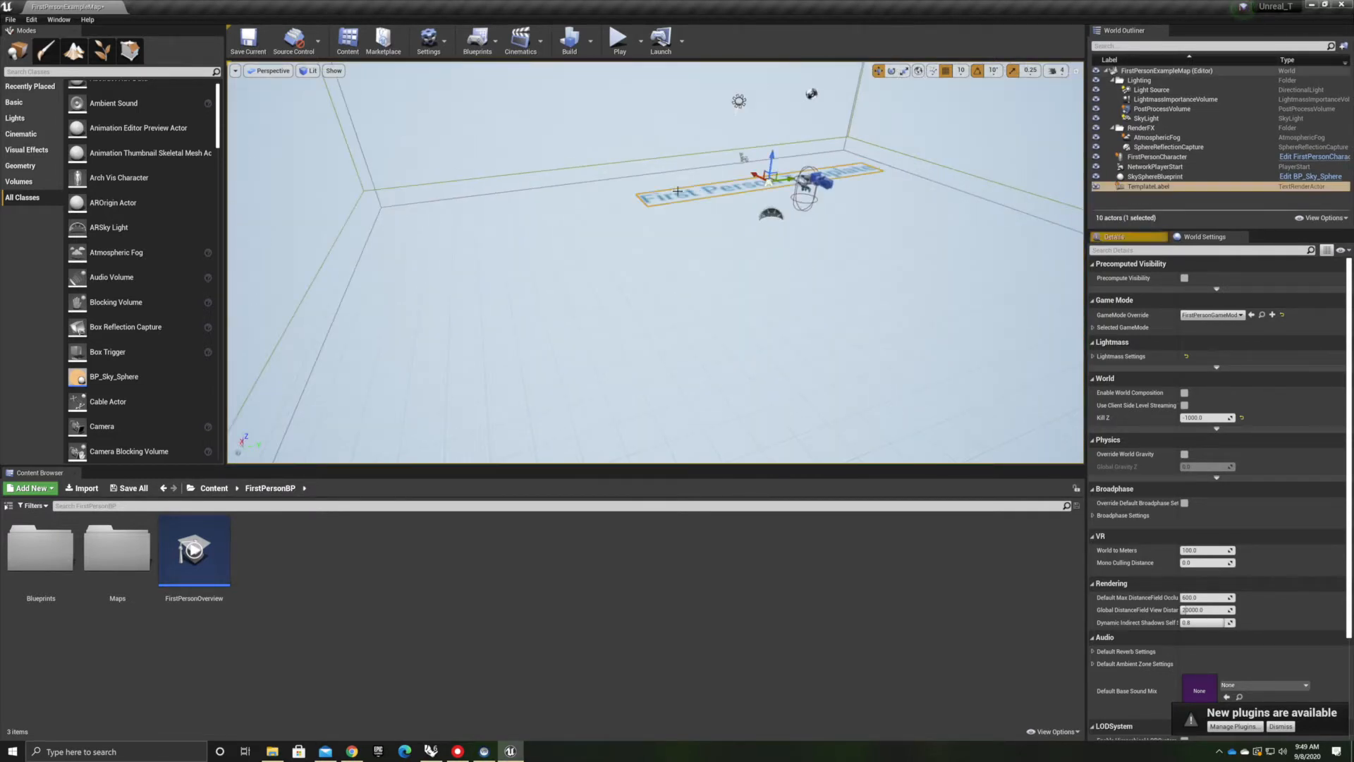
{"action": "key", "text": "Delete"}
{"action": "mouse_move", "coordinate": [699, 224]}
{"action": "right_mouse_down"}
{"action": "mouse_move", "coordinate": [726, 226]}
{"action": "mouse_move", "coordinate": [699, 224]}
{"action": "right_mouse_up"}
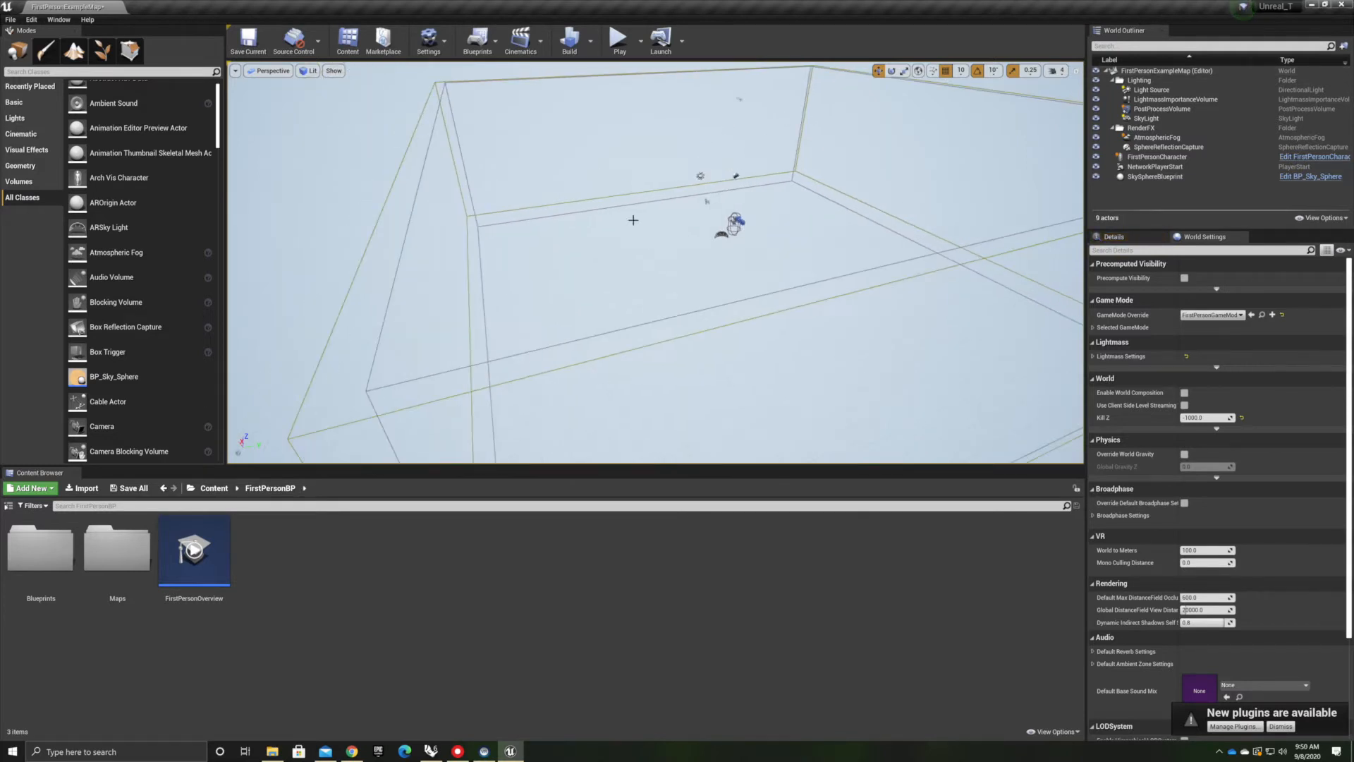
{"action": "right_click_drag", "start_coordinate": [520, 275], "coordinate": [759, 149]}
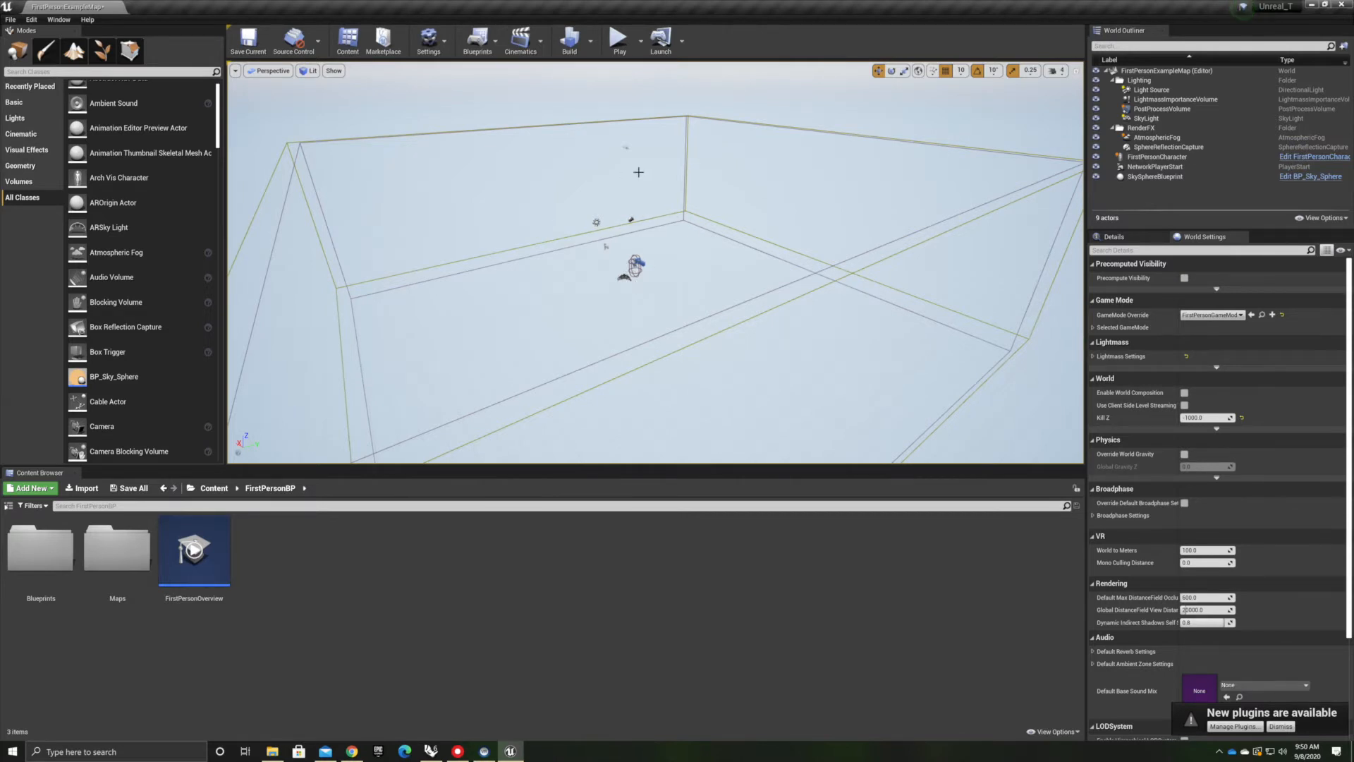
Select the player character and open the FirstPersonCharacter blueprint from the FirstPersonBP Blueprints folder
{"action": "scroll", "coordinate": [624, 249], "scroll_direction": "up", "scroll_amount": 12}
{"action": "right_click_drag", "start_coordinate": [624, 250], "coordinate": [617, 235]}
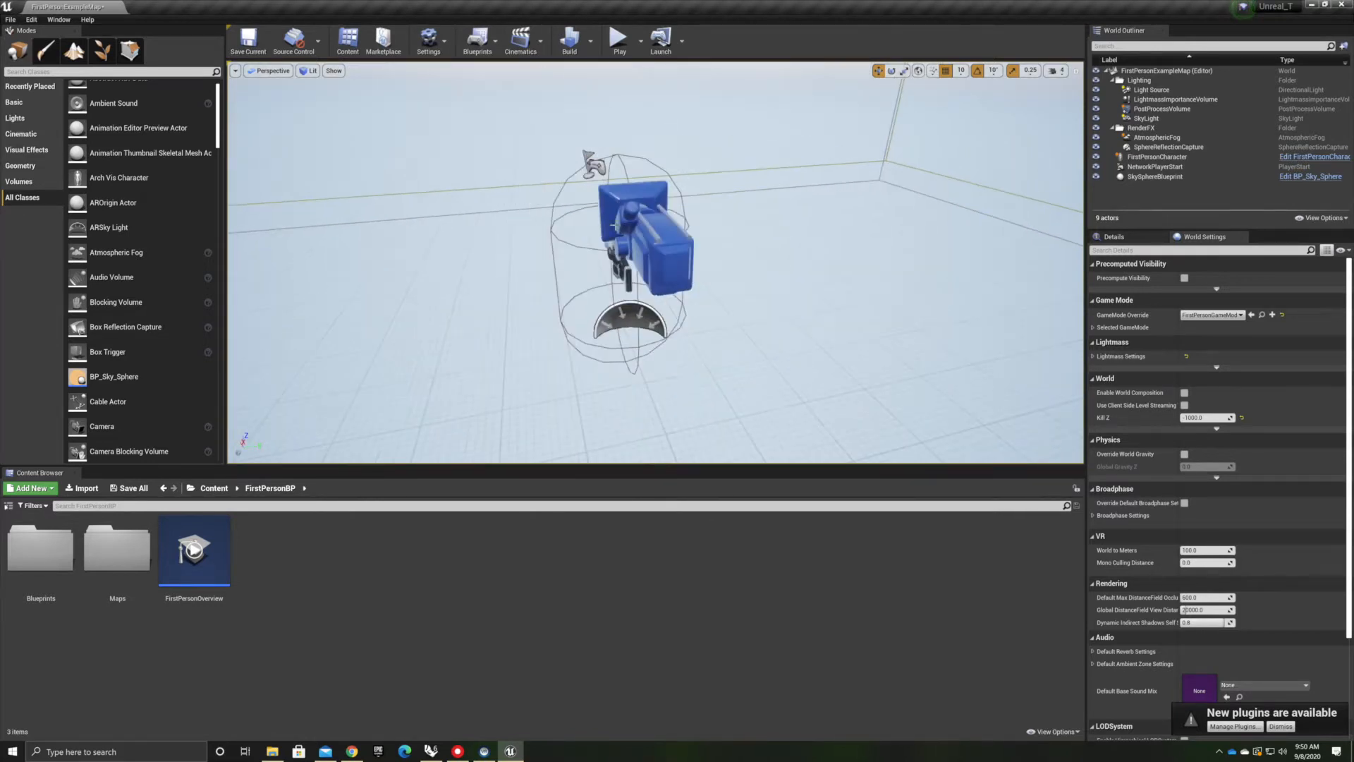
{"action": "left_click", "coordinate": [588, 227]}
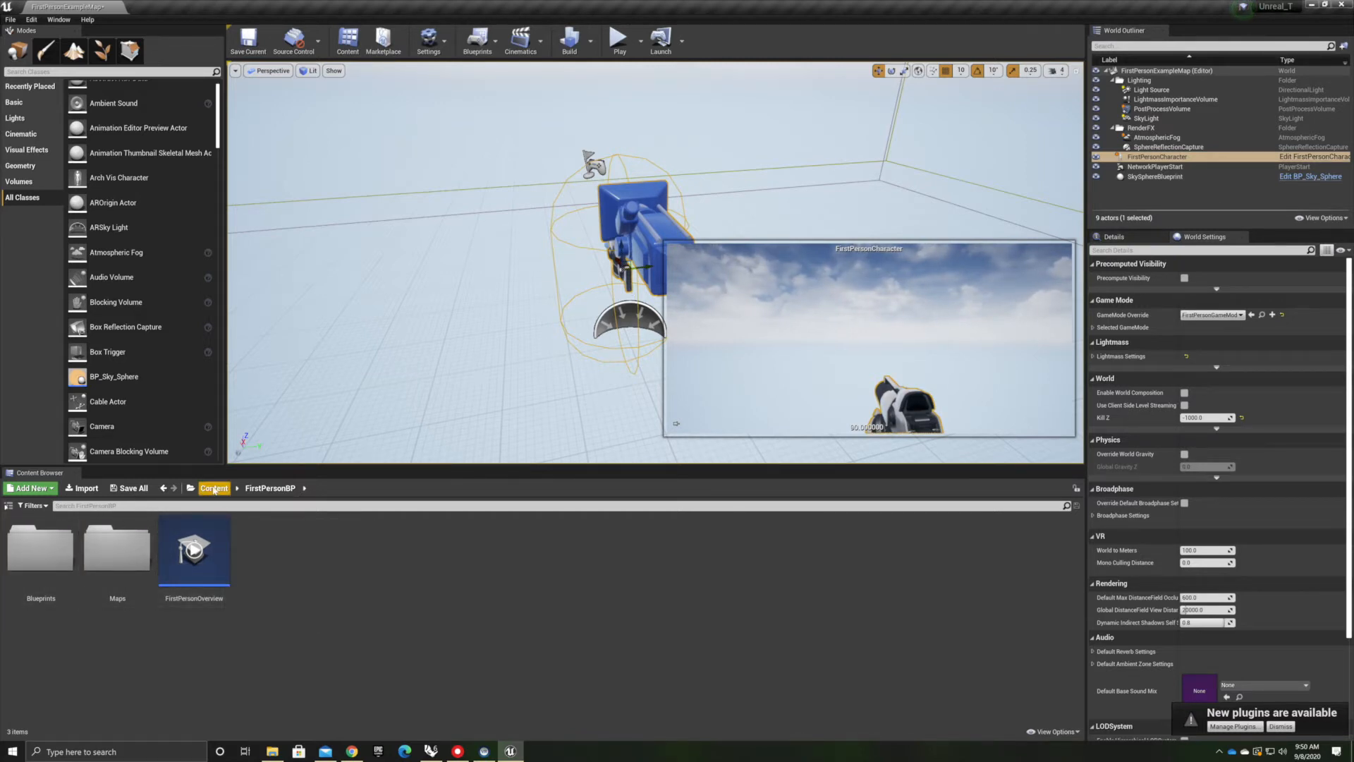
{"action": "left_click", "coordinate": [213, 488]}
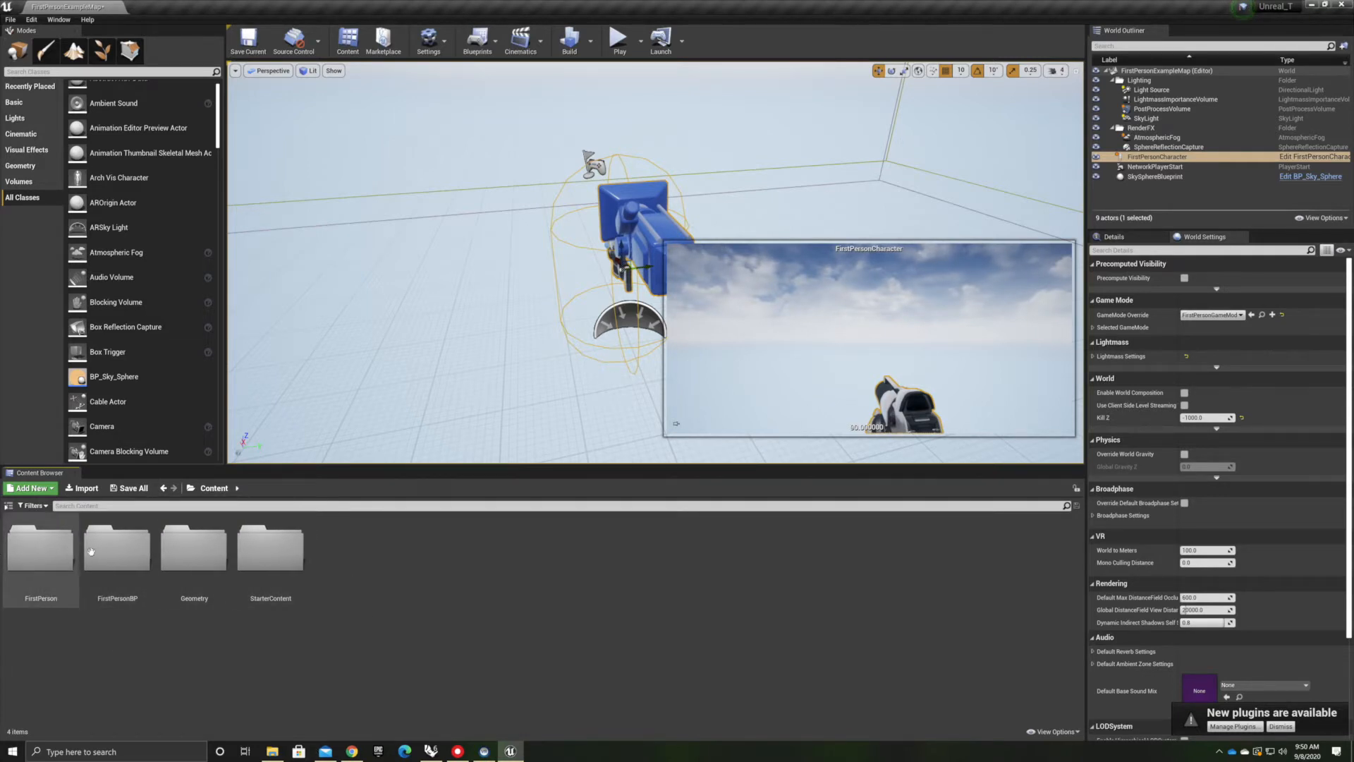
{"action": "double_click", "coordinate": [55, 554]}
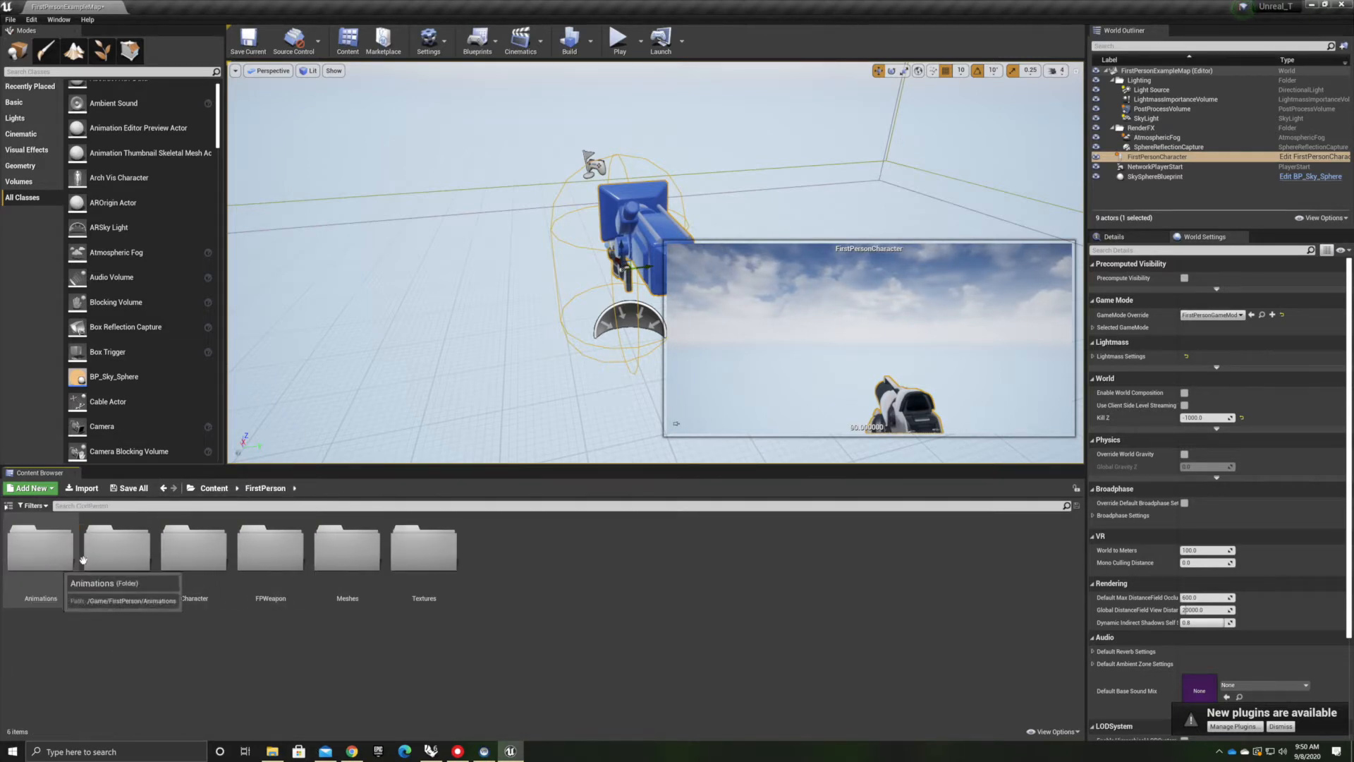
{"action": "double_click", "coordinate": [268, 563]}
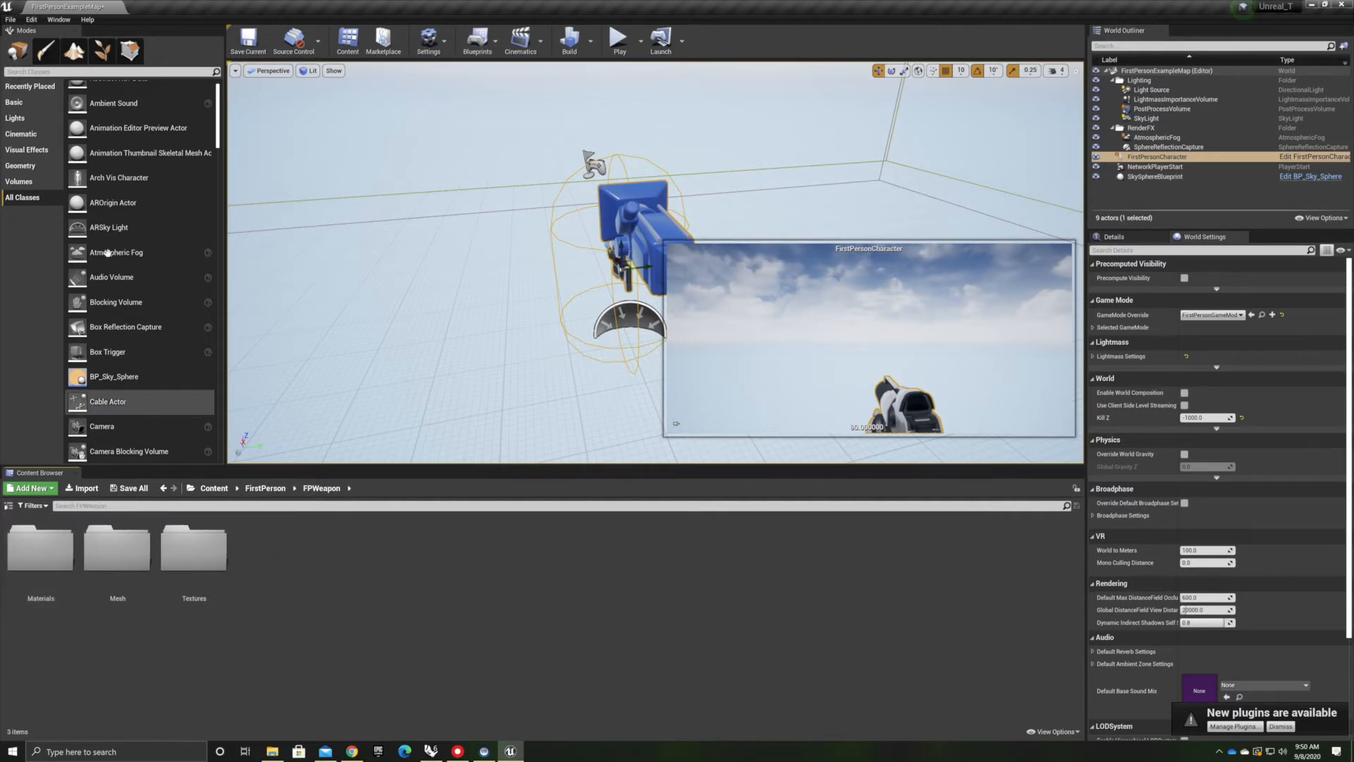
{"action": "left_click", "coordinate": [213, 488]}
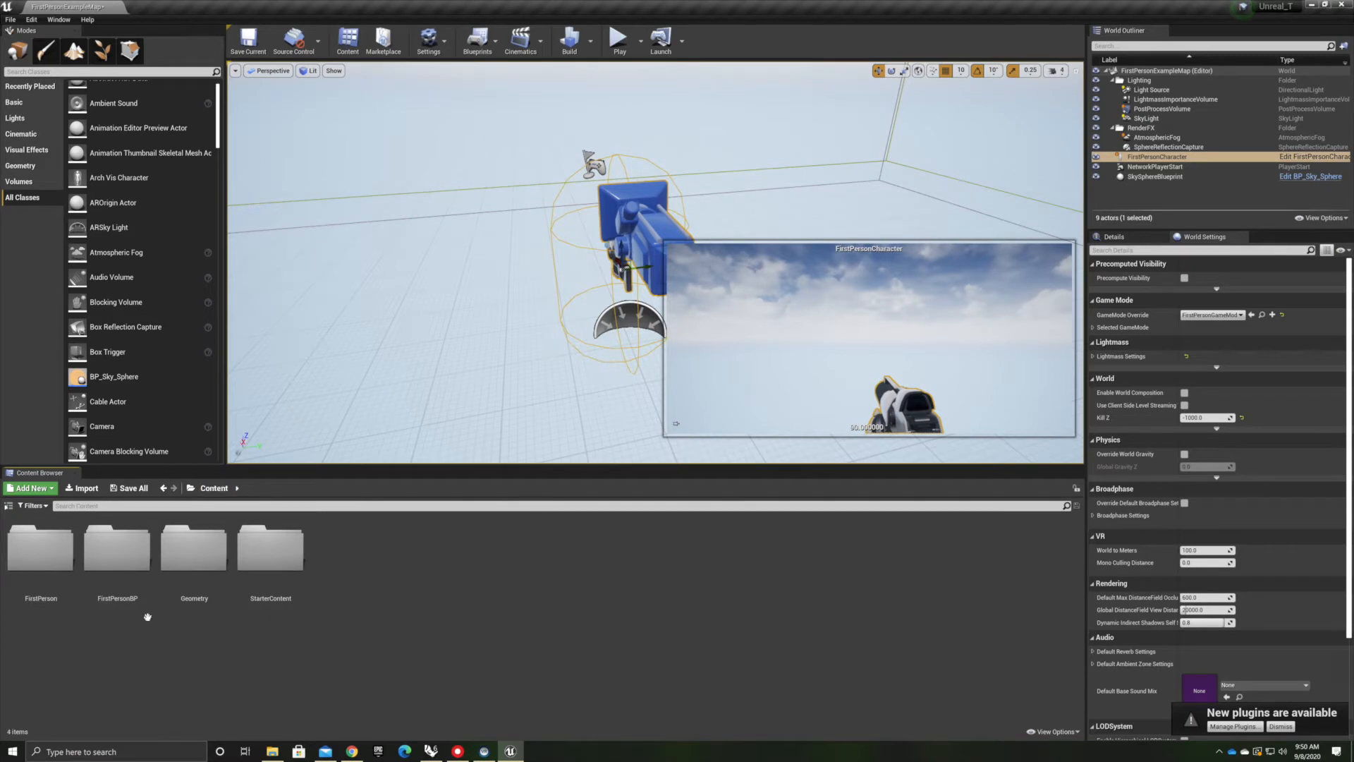
{"action": "double_click", "coordinate": [88, 570]}
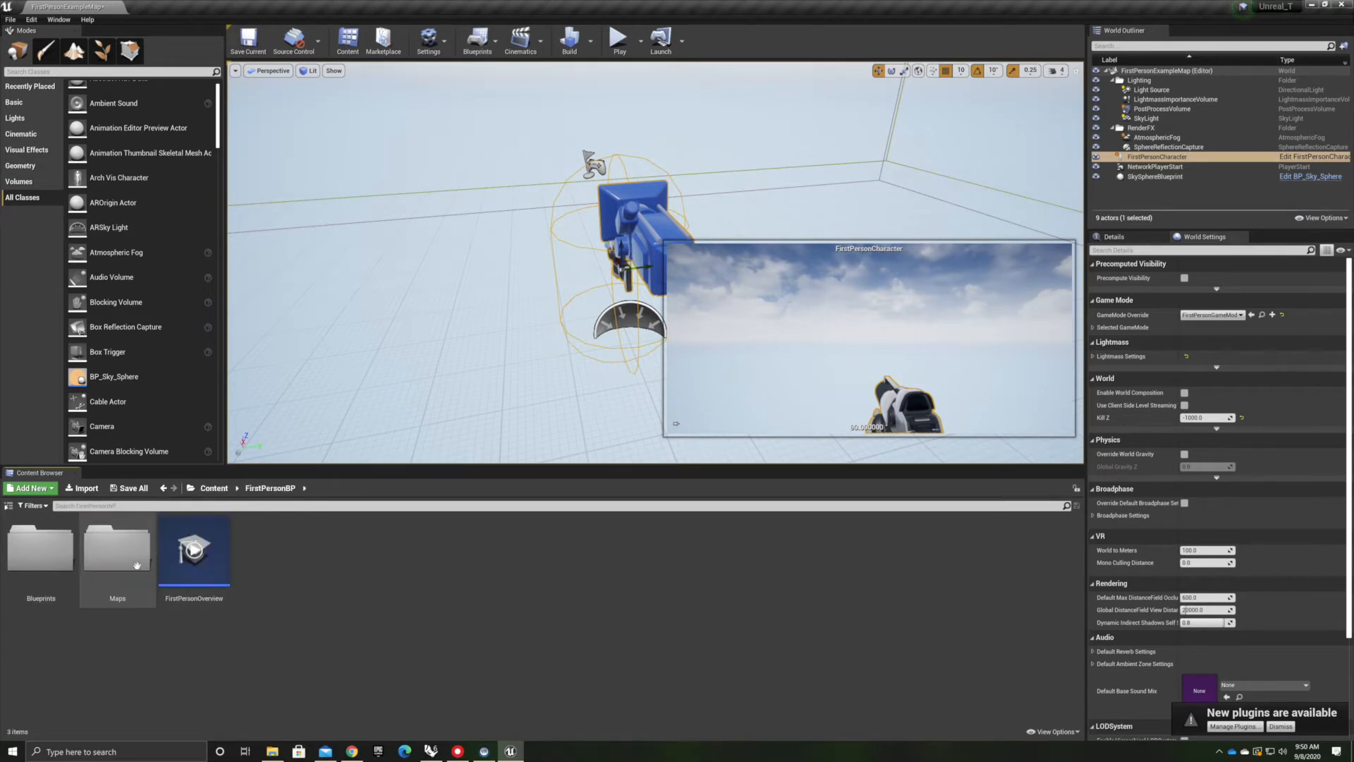
{"action": "left_click", "coordinate": [43, 545]}
{"action": "double_click", "coordinate": [42, 545]}
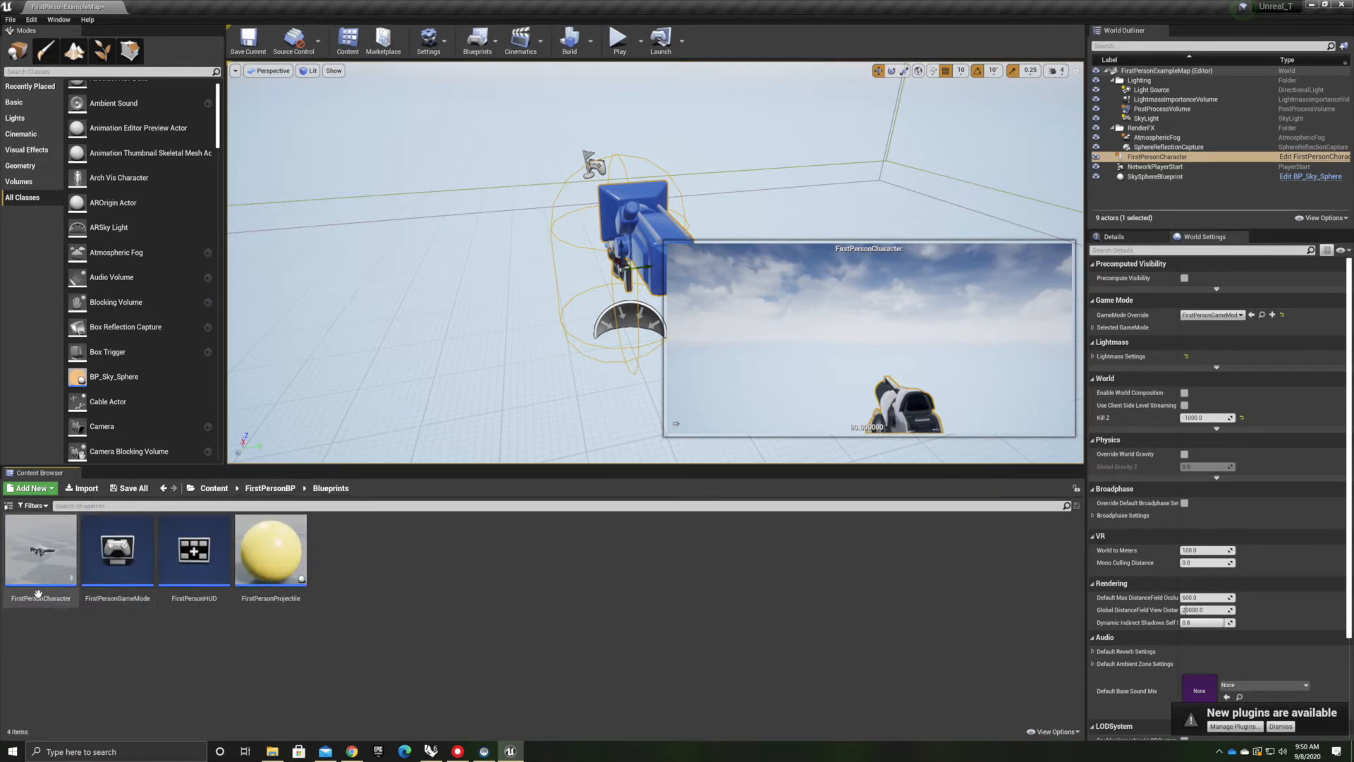
{"action": "left_click", "coordinate": [35, 548]}
{"action": "double_click", "coordinate": [36, 549]}
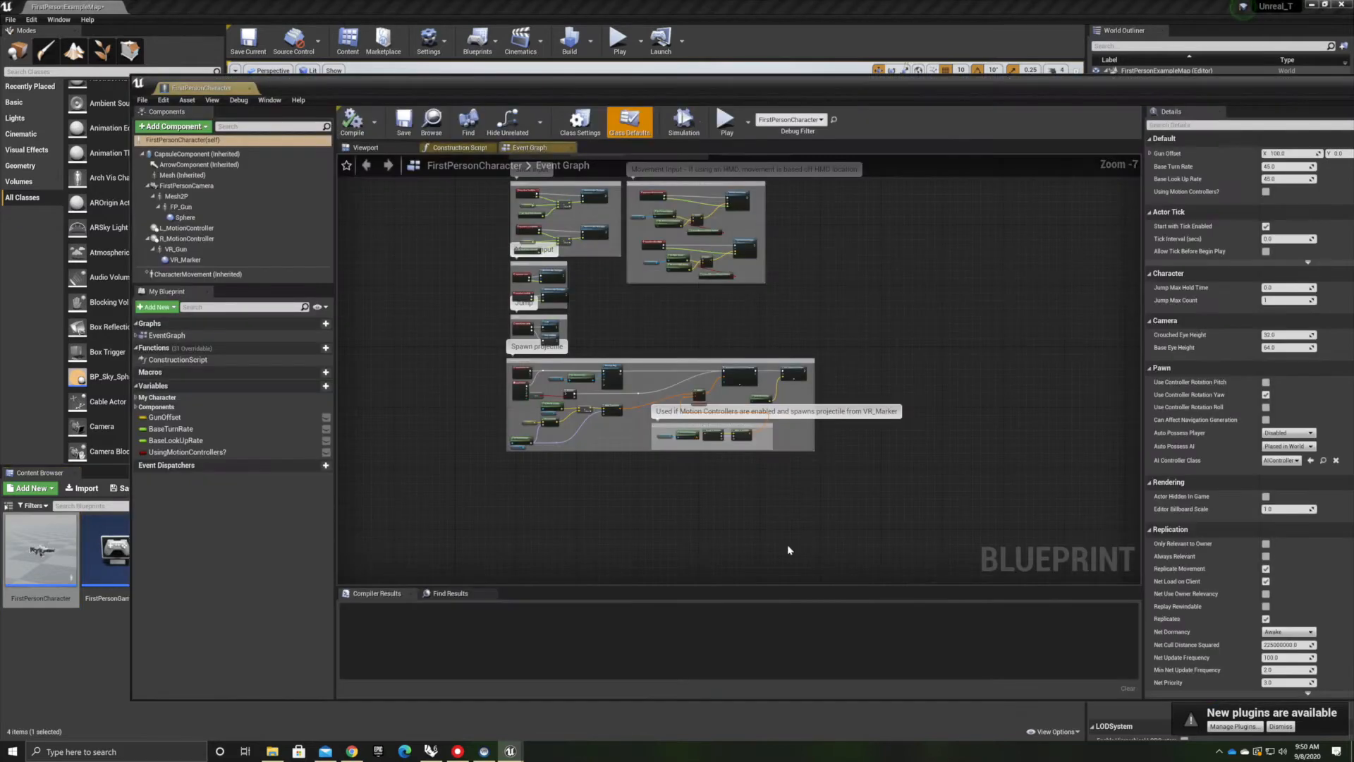
Examine the blueprint's event graph and construction script, and return to its viewport
{"action": "scroll", "coordinate": [585, 230], "scroll_direction": "up", "scroll_amount": 7}
{"action": "right_click_drag", "start_coordinate": [595, 326], "coordinate": [742, 482]}
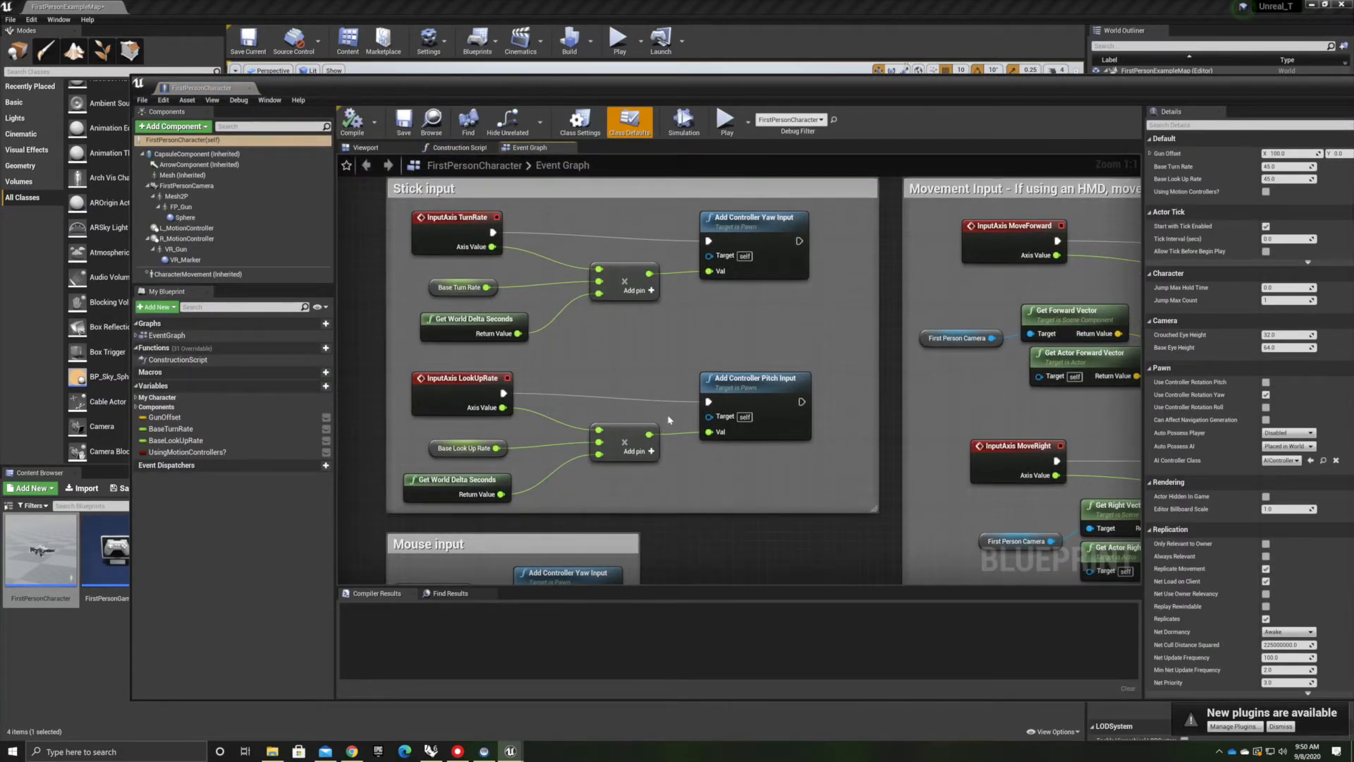
{"action": "scroll", "coordinate": [536, 421], "scroll_direction": "down", "scroll_amount": 4}
{"action": "right_click_drag", "start_coordinate": [866, 448], "coordinate": [586, 494]}
{"action": "right_click_drag", "start_coordinate": [504, 334], "coordinate": [635, 435]}
{"action": "right_click_drag", "start_coordinate": [404, 440], "coordinate": [394, 357]}
{"action": "left_click", "coordinate": [458, 147]}
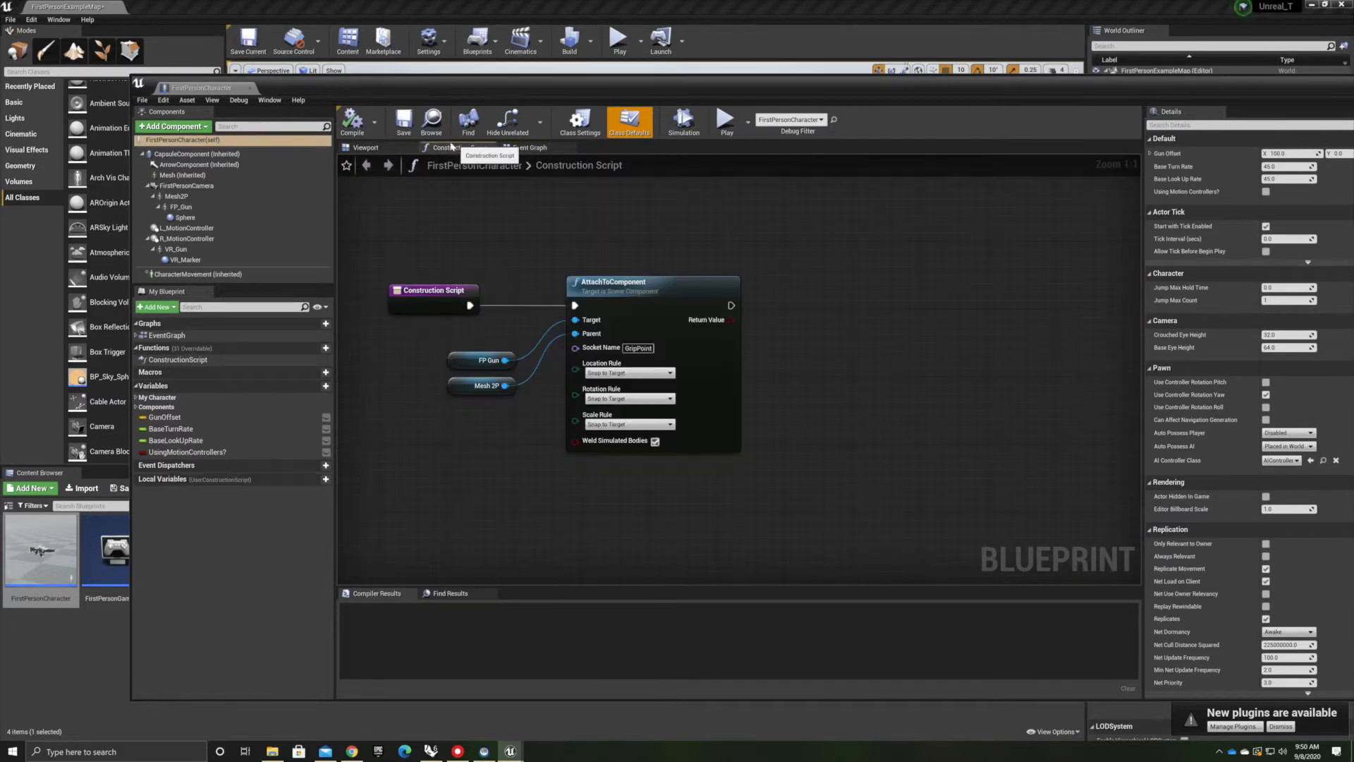
{"action": "left_click", "coordinate": [374, 148]}
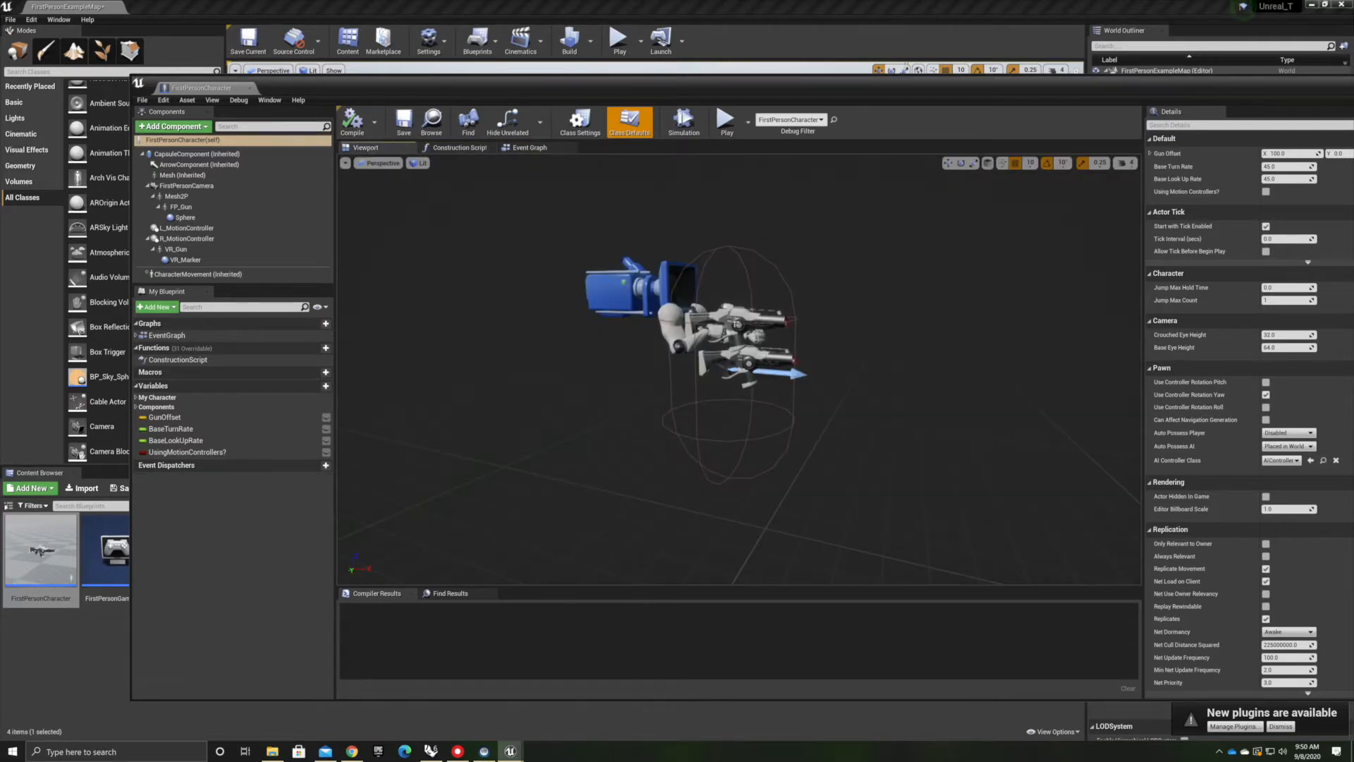
Delete the FP_Gun, the first-person arms mesh and the VR gun components from the character blueprint
{"action": "right_click_drag", "start_coordinate": [635, 366], "coordinate": [670, 368]}
{"action": "left_click", "coordinate": [657, 321]}
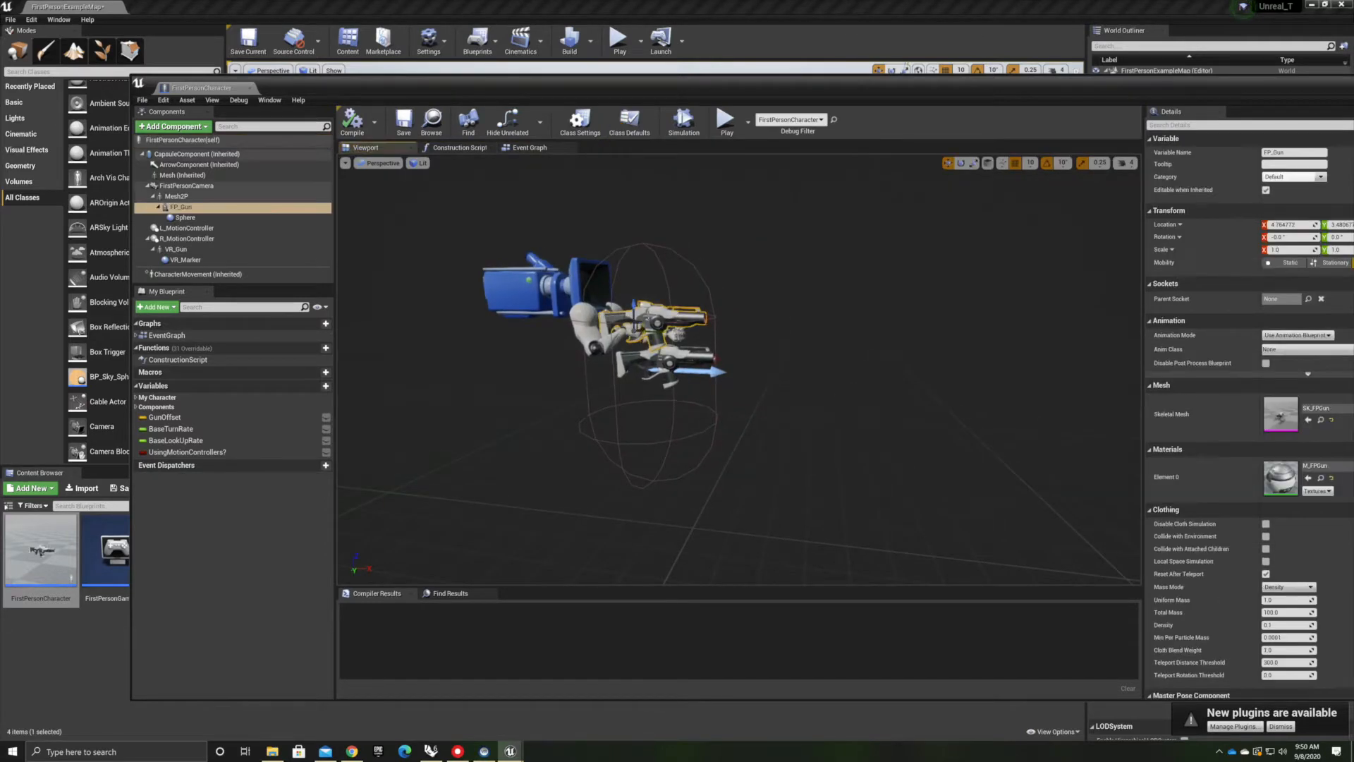
{"action": "key", "text": "Delete"}
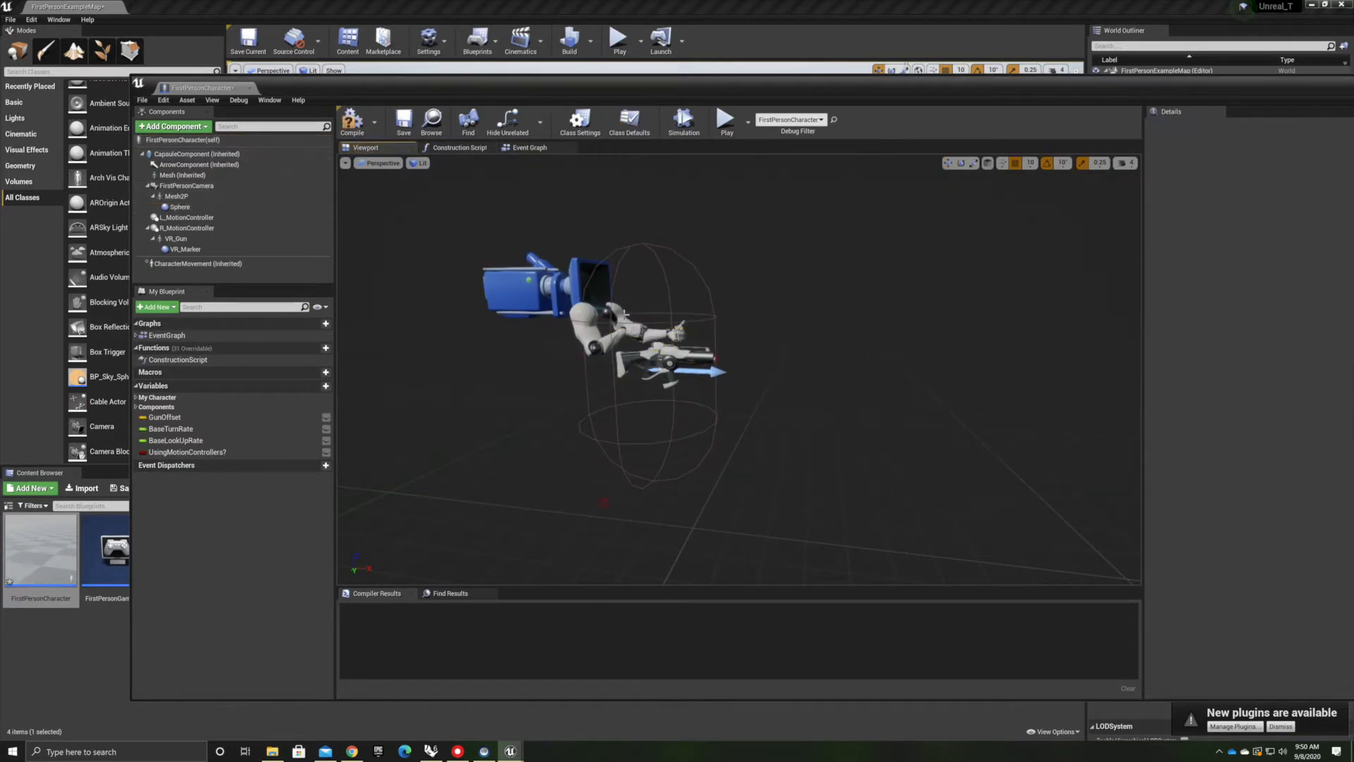
{"action": "left_click", "coordinate": [586, 331]}
{"action": "key", "text": "Delete"}
{"action": "left_click", "coordinate": [631, 356]}
{"action": "key", "text": "Delete"}
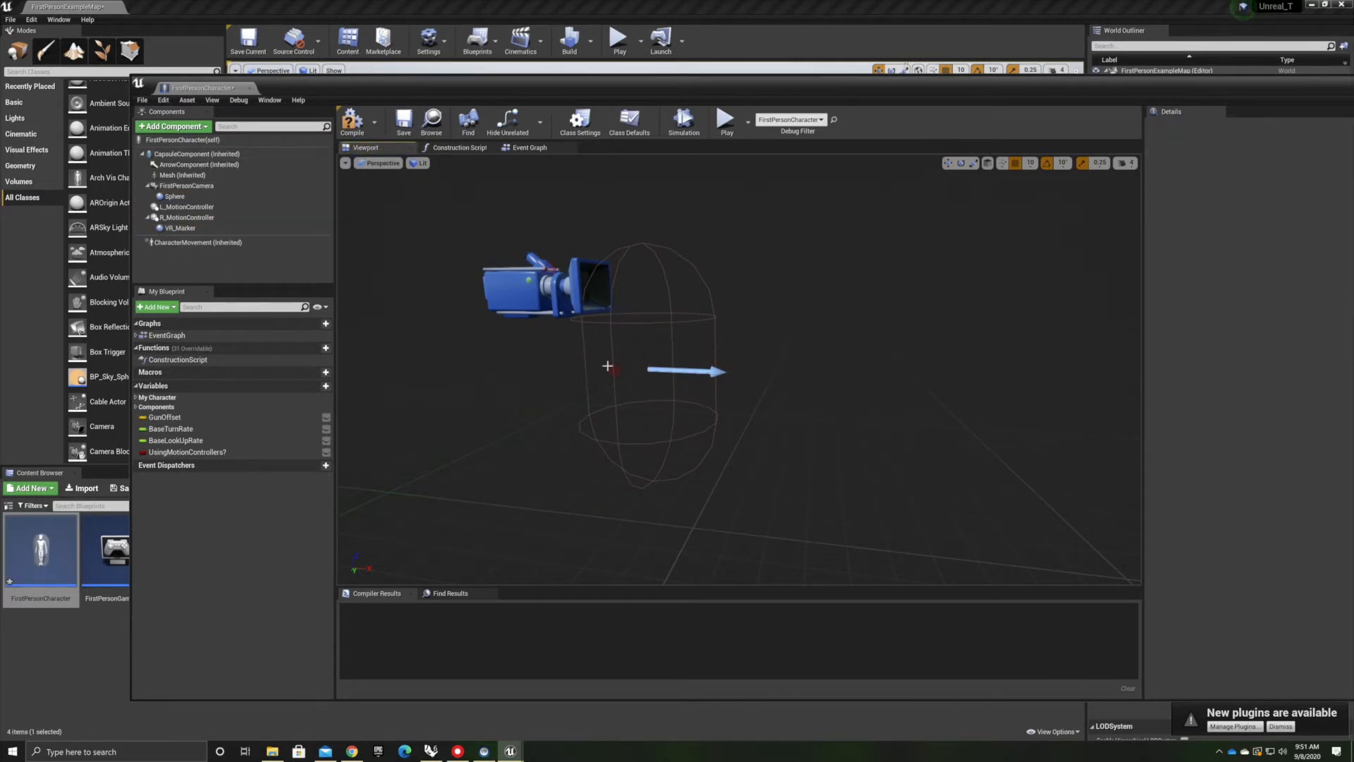
Compile the FirstPersonCharacter blueprint
{"action": "scroll", "coordinate": [607, 367], "scroll_direction": "up", "scroll_amount": 5}
{"action": "scroll", "coordinate": [607, 367], "scroll_direction": "down", "scroll_amount": 4}
{"action": "right_click_drag", "start_coordinate": [607, 367], "coordinate": [435, 334]}
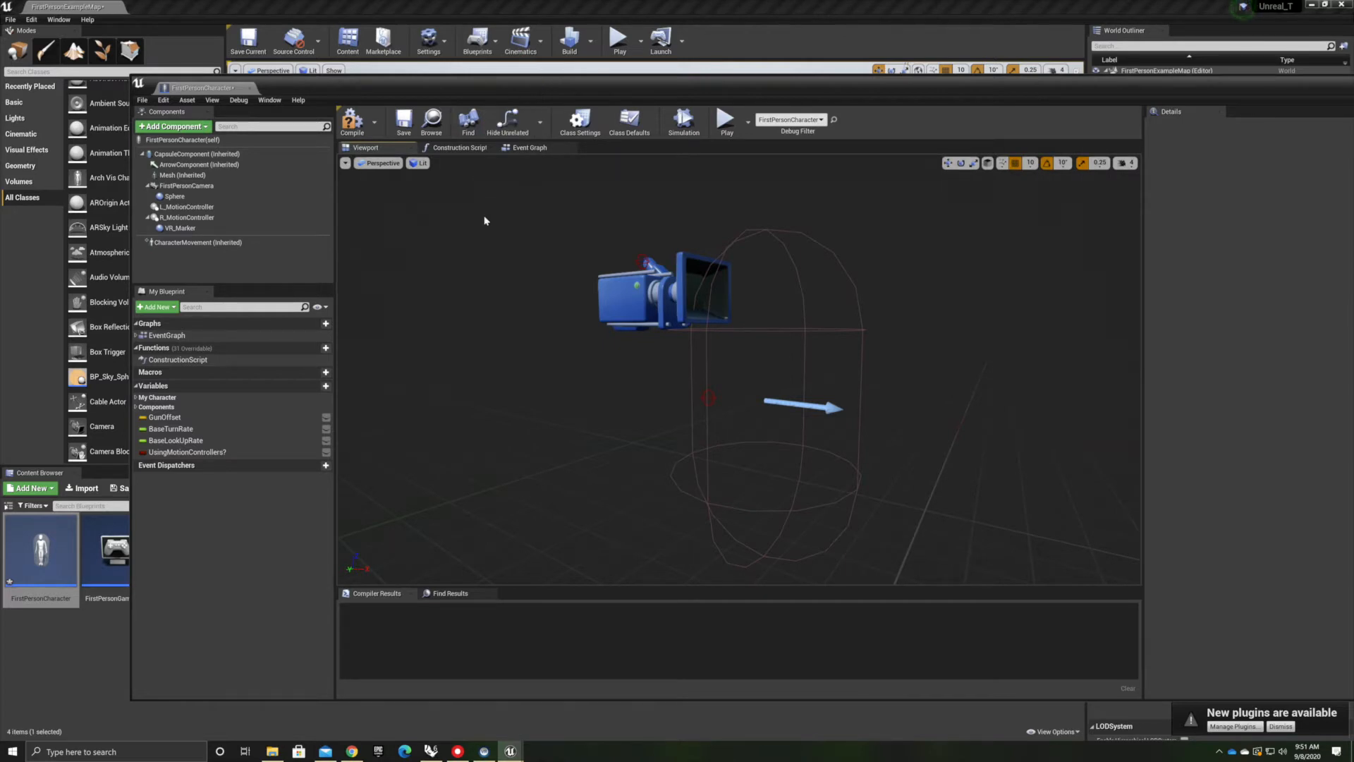
{"action": "left_click_drag", "start_coordinate": [699, 83], "coordinate": [625, 76]}
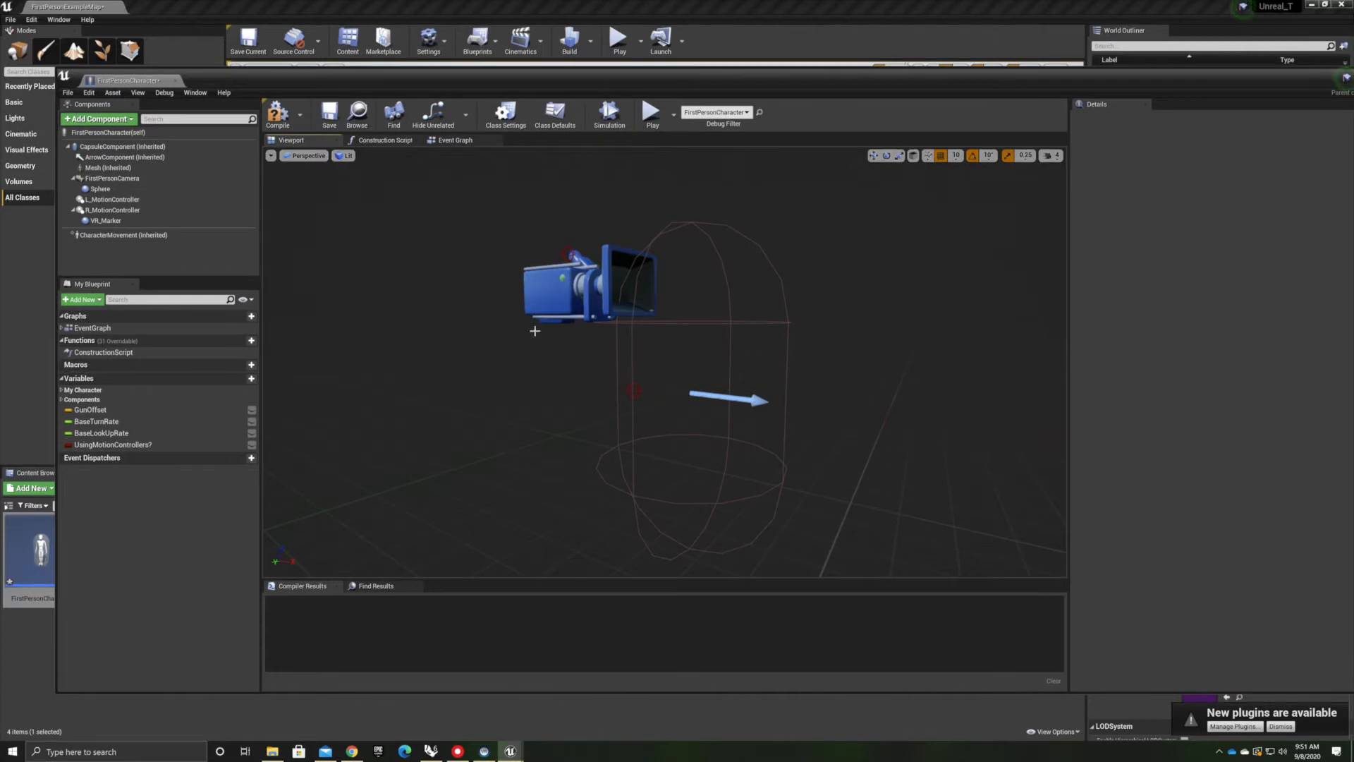
{"action": "left_click", "coordinate": [277, 113]}
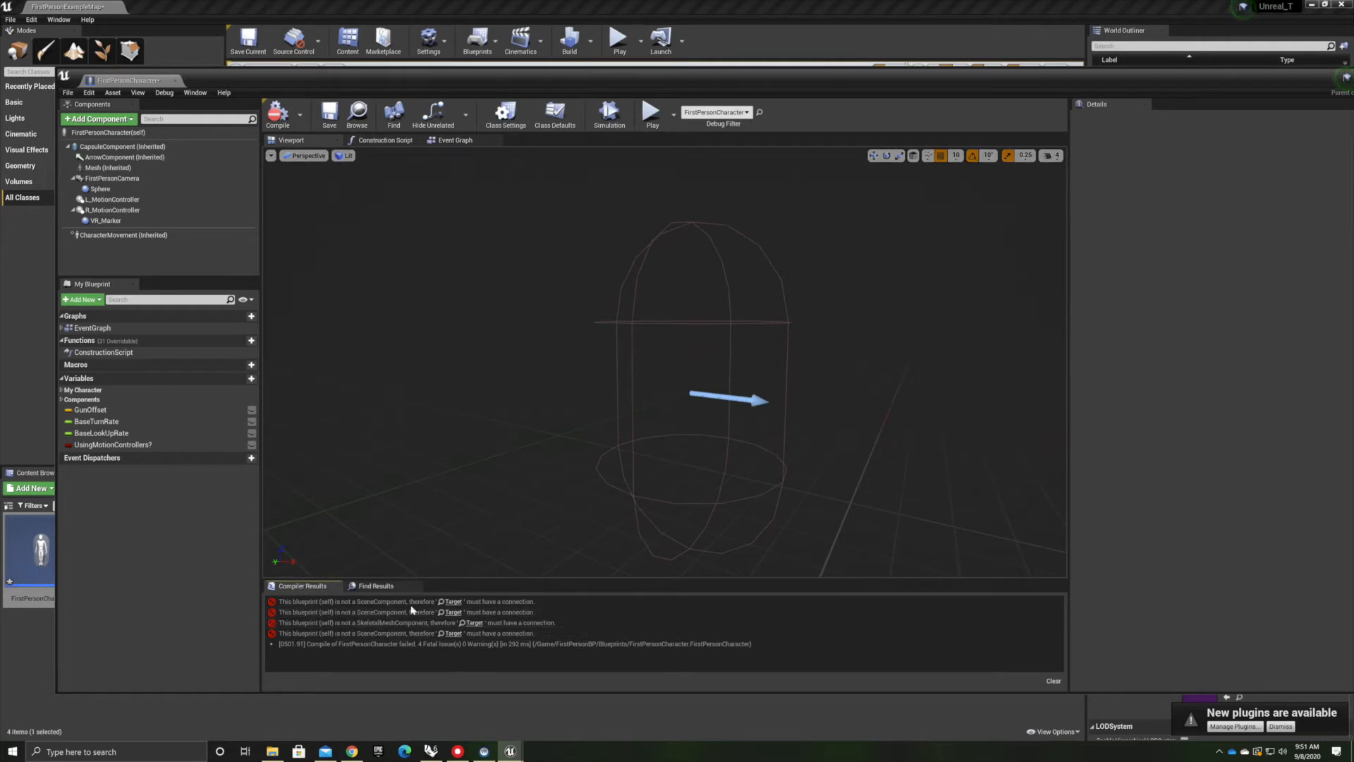
Delete the AttachToComponent node from the construction script and recompile the blueprint
{"action": "left_click", "coordinate": [384, 140]}
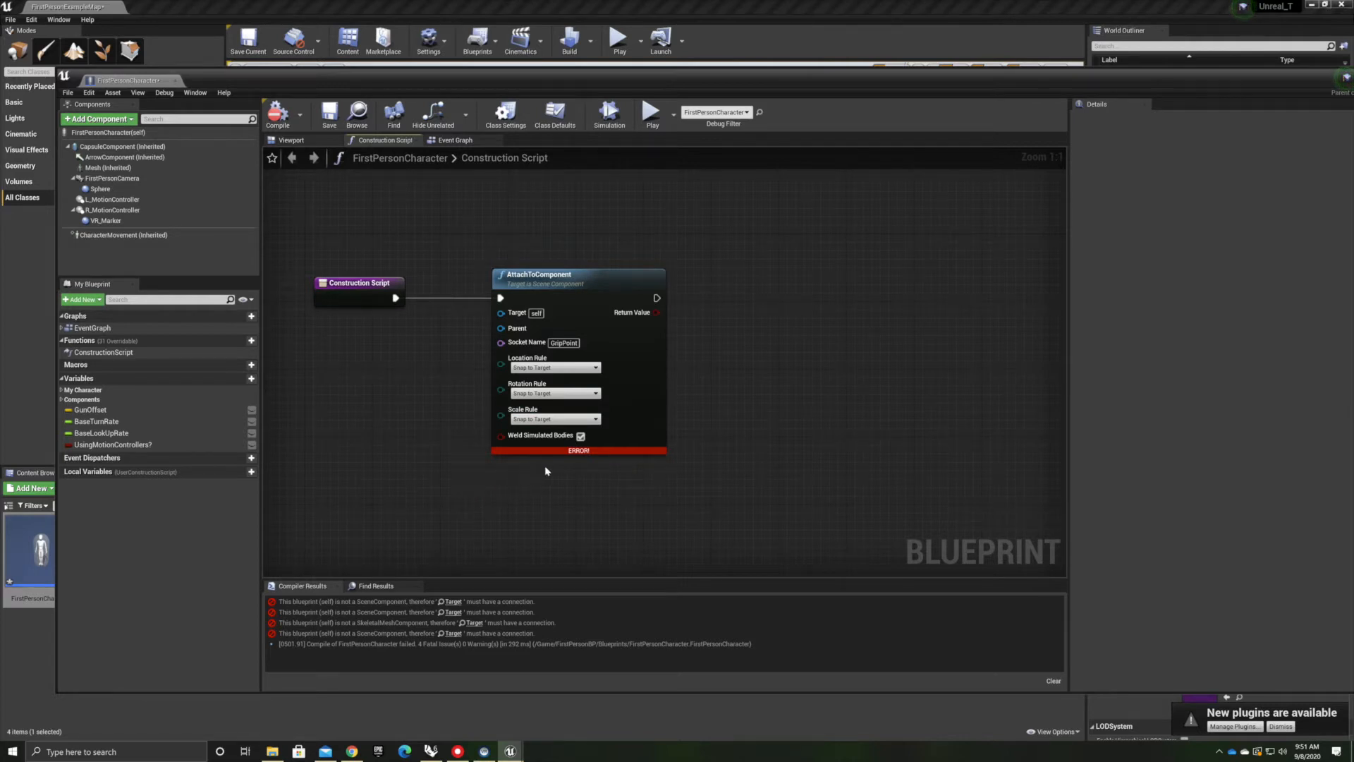
{"action": "scroll", "coordinate": [545, 468], "scroll_direction": "down", "scroll_amount": 4}
{"action": "scroll", "coordinate": [428, 442], "scroll_direction": "up", "scroll_amount": 3}
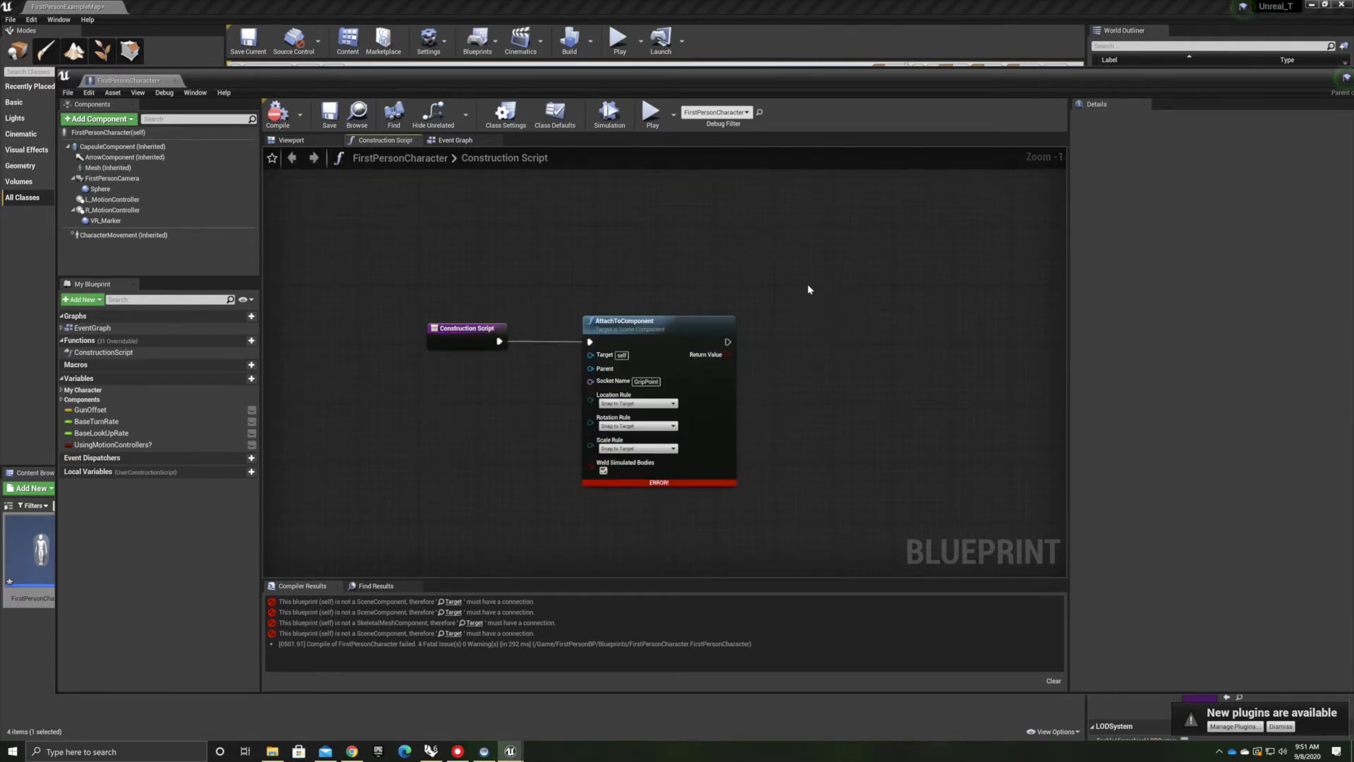
{"action": "left_click_drag", "start_coordinate": [808, 260], "coordinate": [315, 543]}
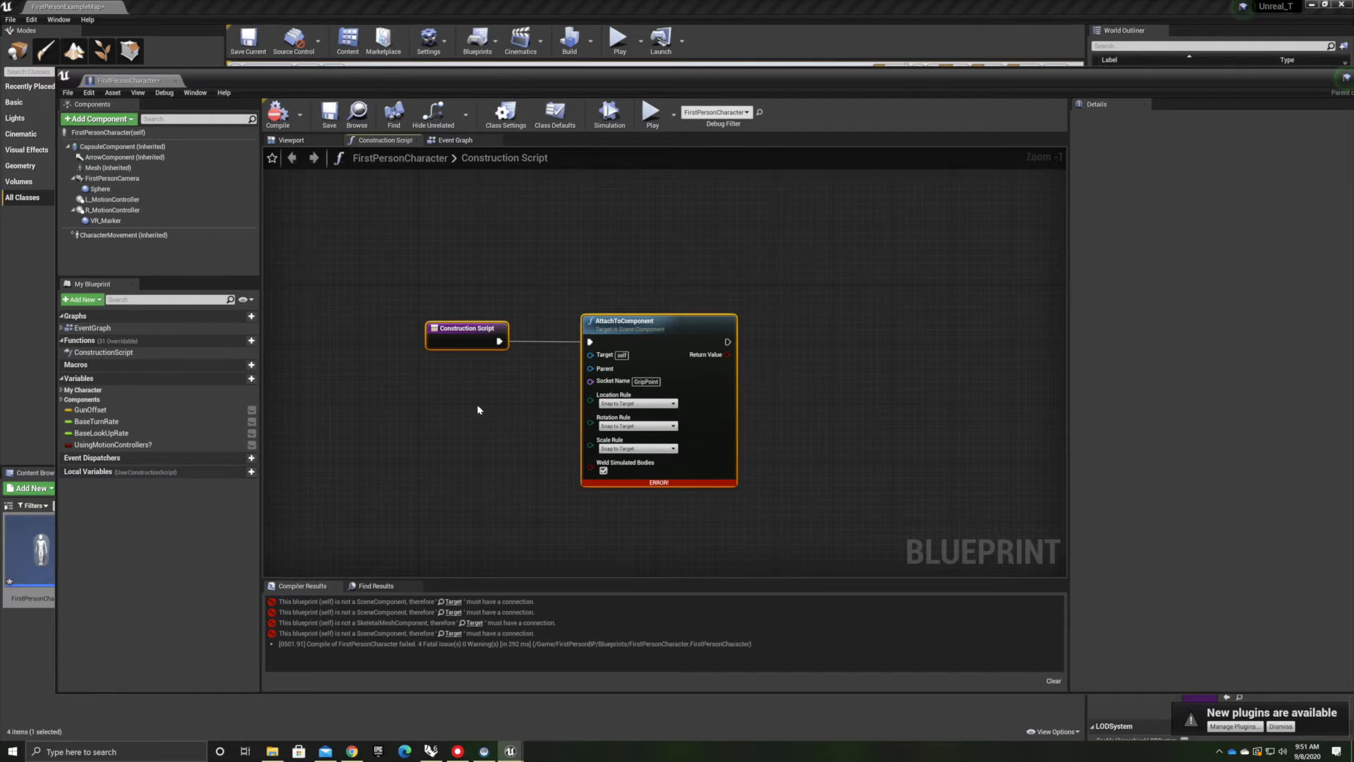
{"action": "key", "text": "Delete"}
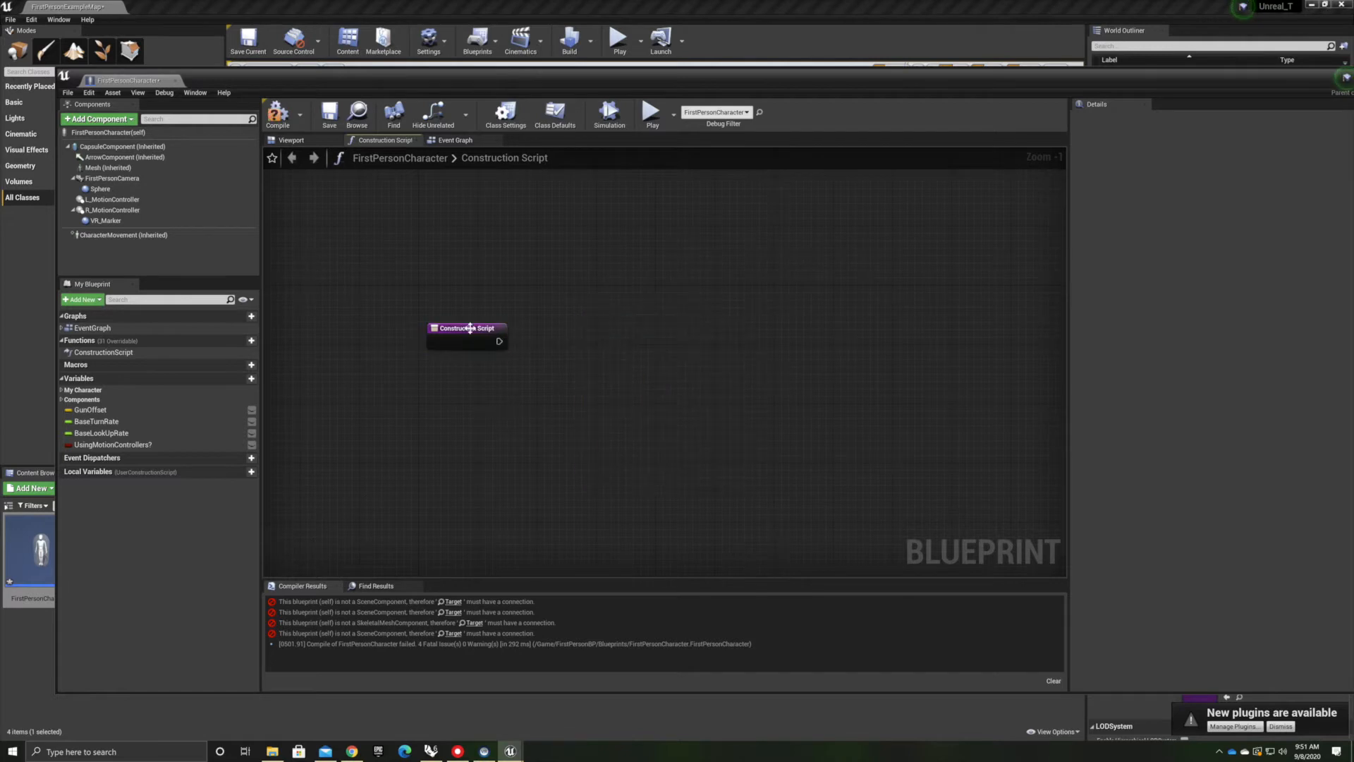
{"action": "left_click", "coordinate": [281, 114]}
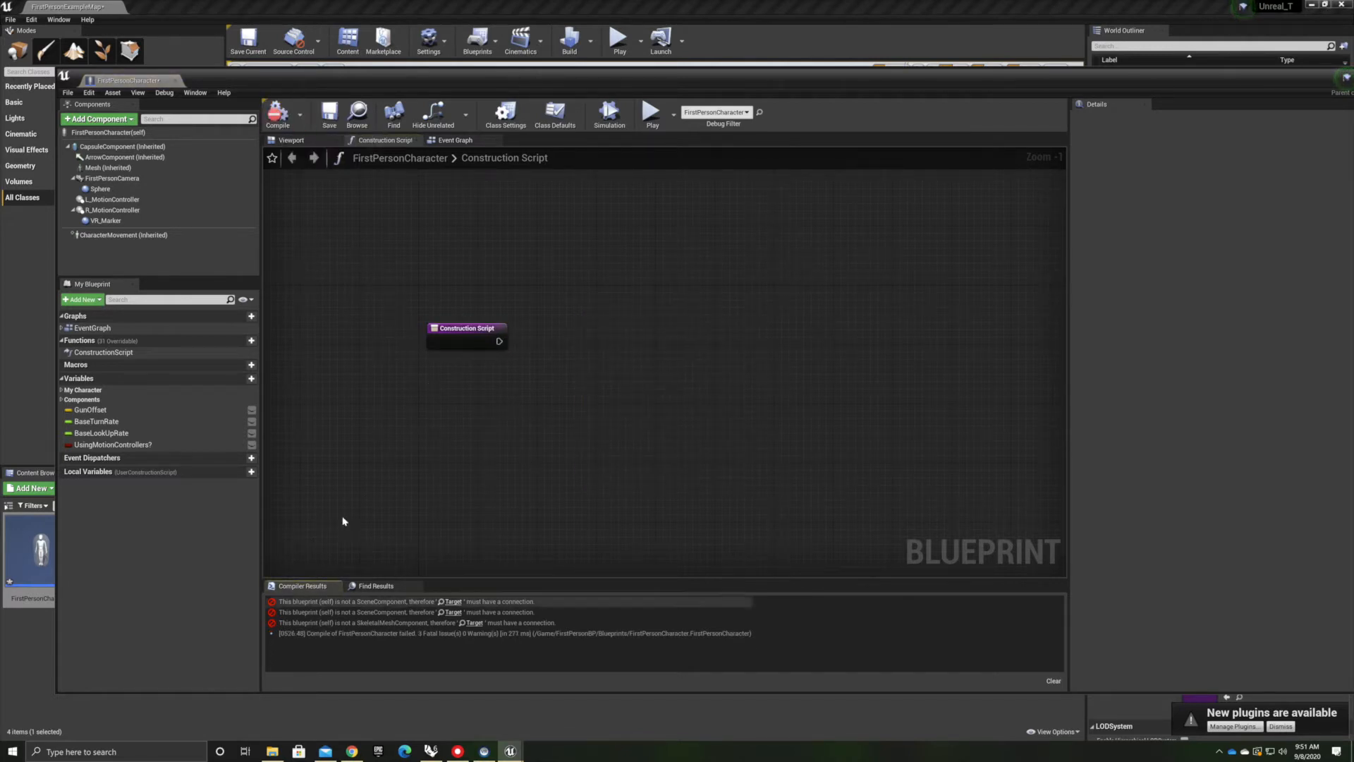
Delete the two Set Hidden in Game nodes from the Event Graph's VR section and recompile the blueprint
{"action": "left_click", "coordinate": [456, 140]}
{"action": "scroll", "coordinate": [643, 263], "scroll_direction": "down", "scroll_amount": 5}
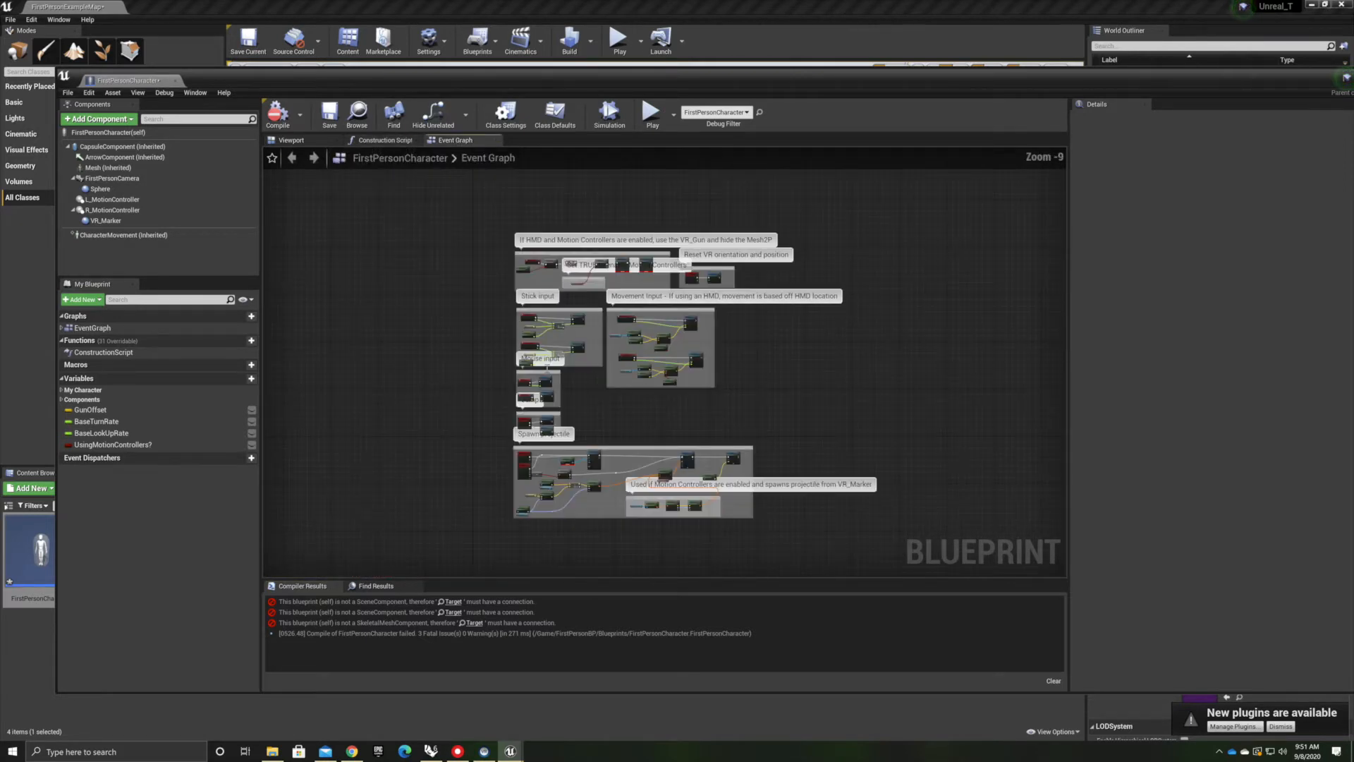
{"action": "scroll", "coordinate": [643, 237], "scroll_direction": "up", "scroll_amount": 6}
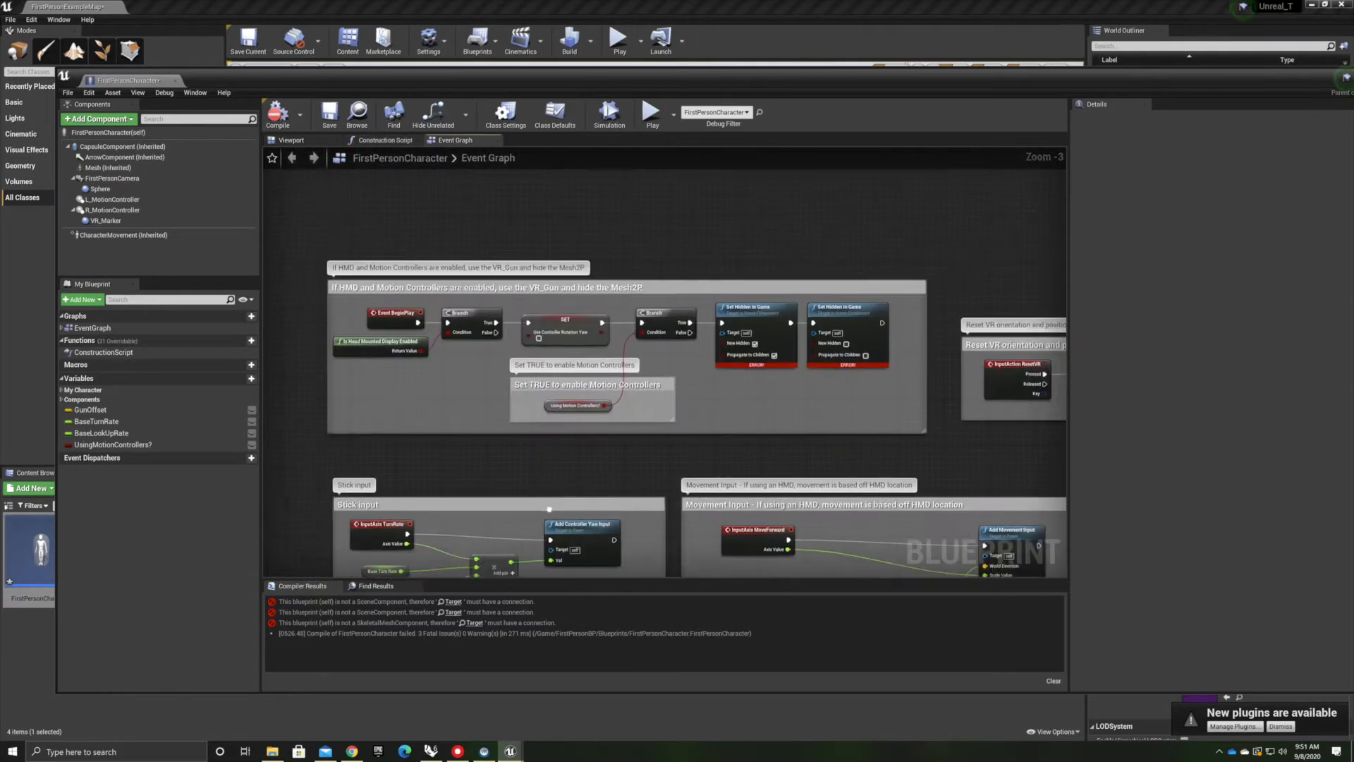
{"action": "right_click_drag", "start_coordinate": [375, 501], "coordinate": [487, 515]}
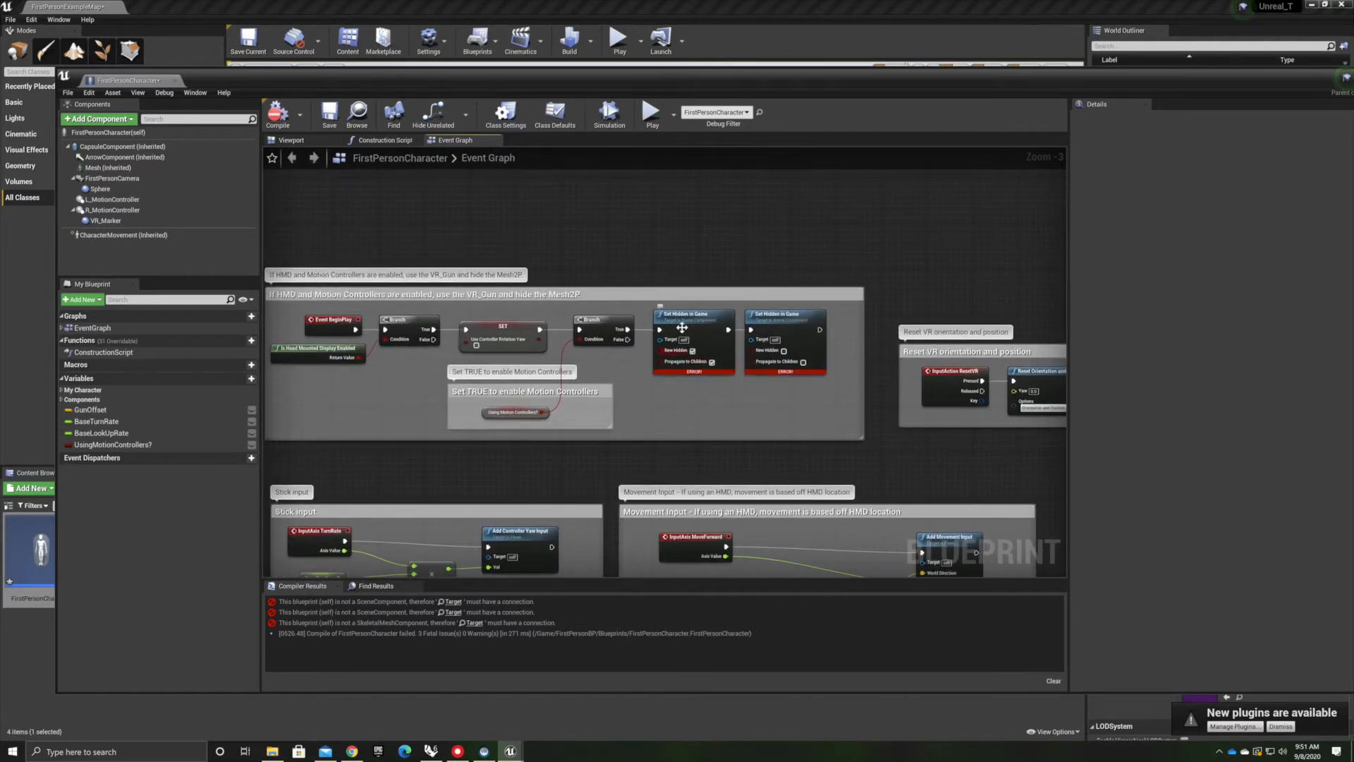
{"action": "scroll", "coordinate": [676, 348], "scroll_direction": "up", "scroll_amount": 3}
{"action": "right_click_drag", "start_coordinate": [586, 423], "coordinate": [697, 436]}
{"action": "scroll", "coordinate": [557, 435], "scroll_direction": "down", "scroll_amount": 1}
{"action": "scroll", "coordinate": [795, 345], "scroll_direction": "up", "scroll_amount": 1}
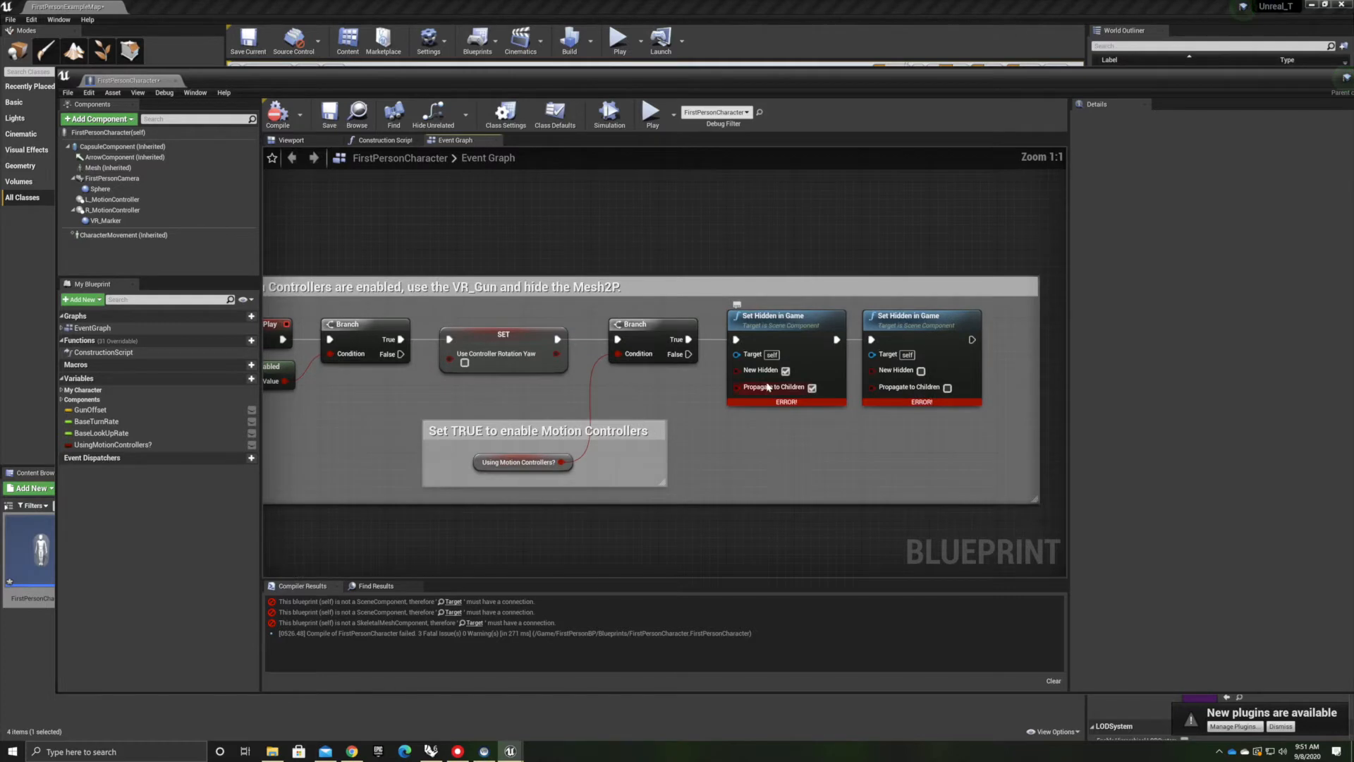
{"action": "left_click", "coordinate": [756, 340]}
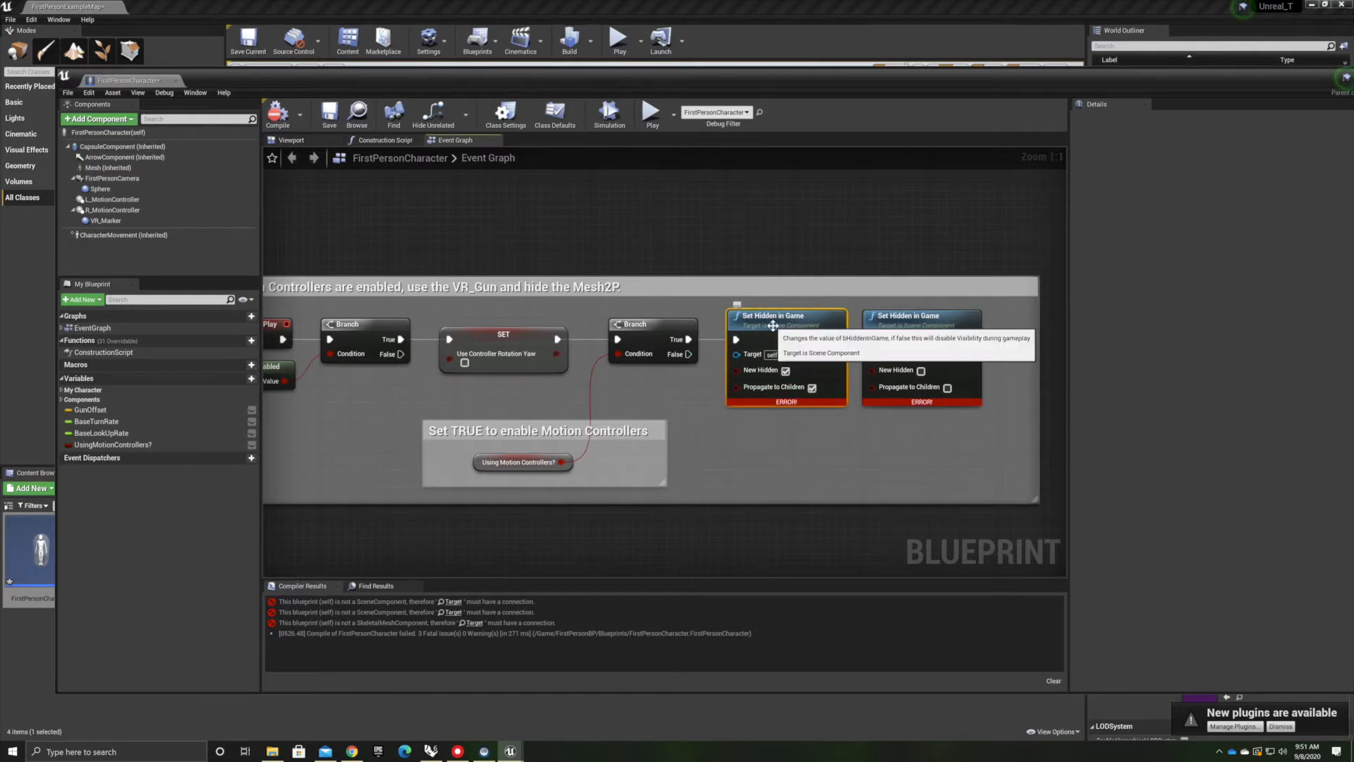
{"action": "key", "text": "Delete"}
{"action": "scroll", "coordinate": [652, 356], "scroll_direction": "down", "scroll_amount": 4}
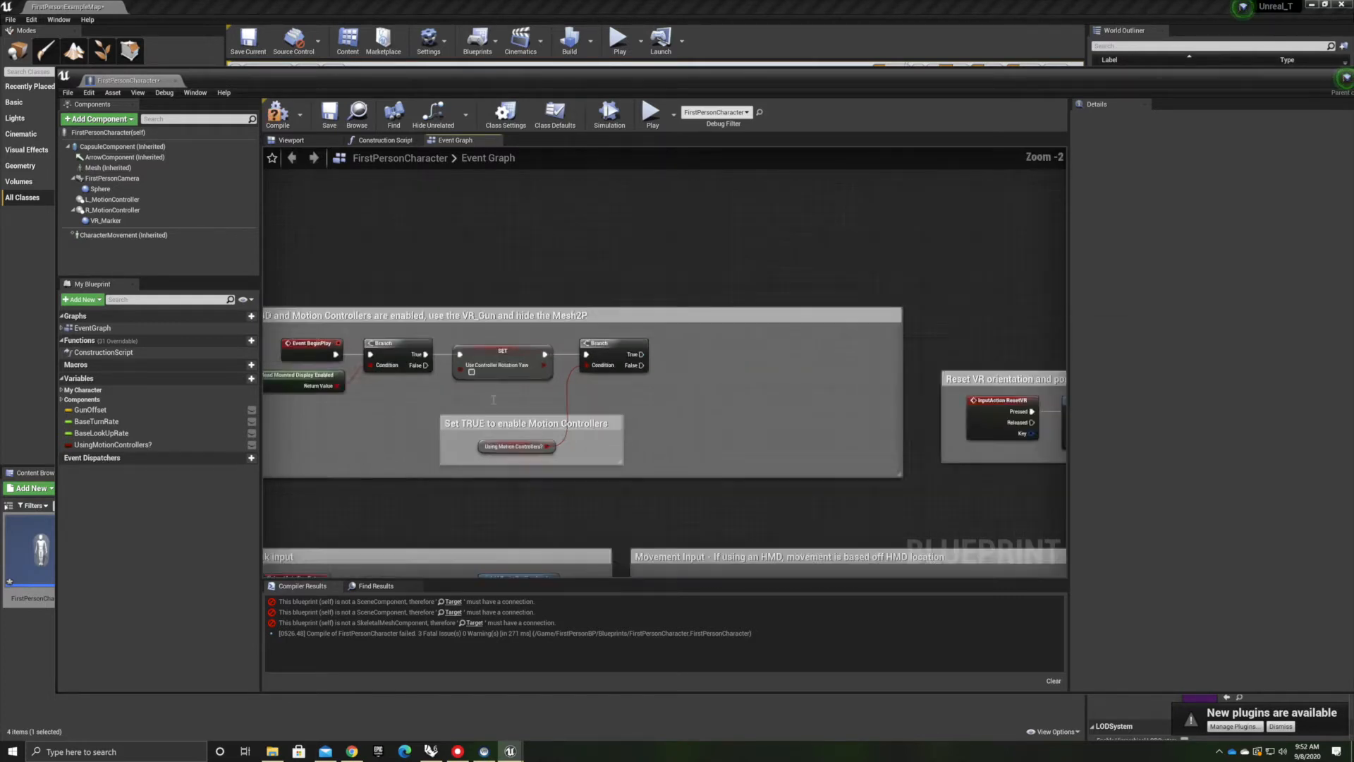
{"action": "scroll", "coordinate": [540, 454], "scroll_direction": "up", "scroll_amount": 4}
{"action": "right_click_drag", "start_coordinate": [540, 455], "coordinate": [524, 429]}
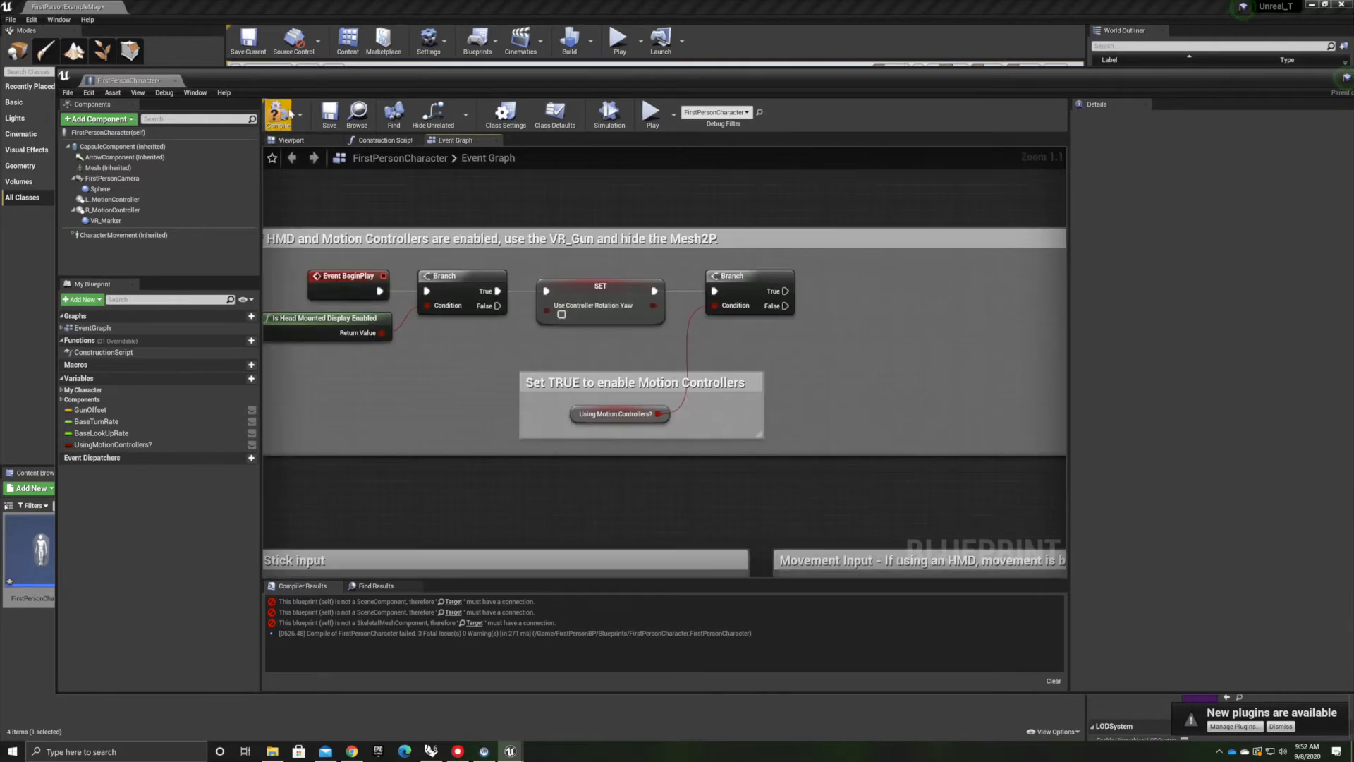
{"action": "key", "text": "F7"}
Delete the fire and touch input nodes of the Spawn projectile section in the Event Graph
{"action": "scroll", "coordinate": [524, 429], "scroll_direction": "down", "scroll_amount": 4}
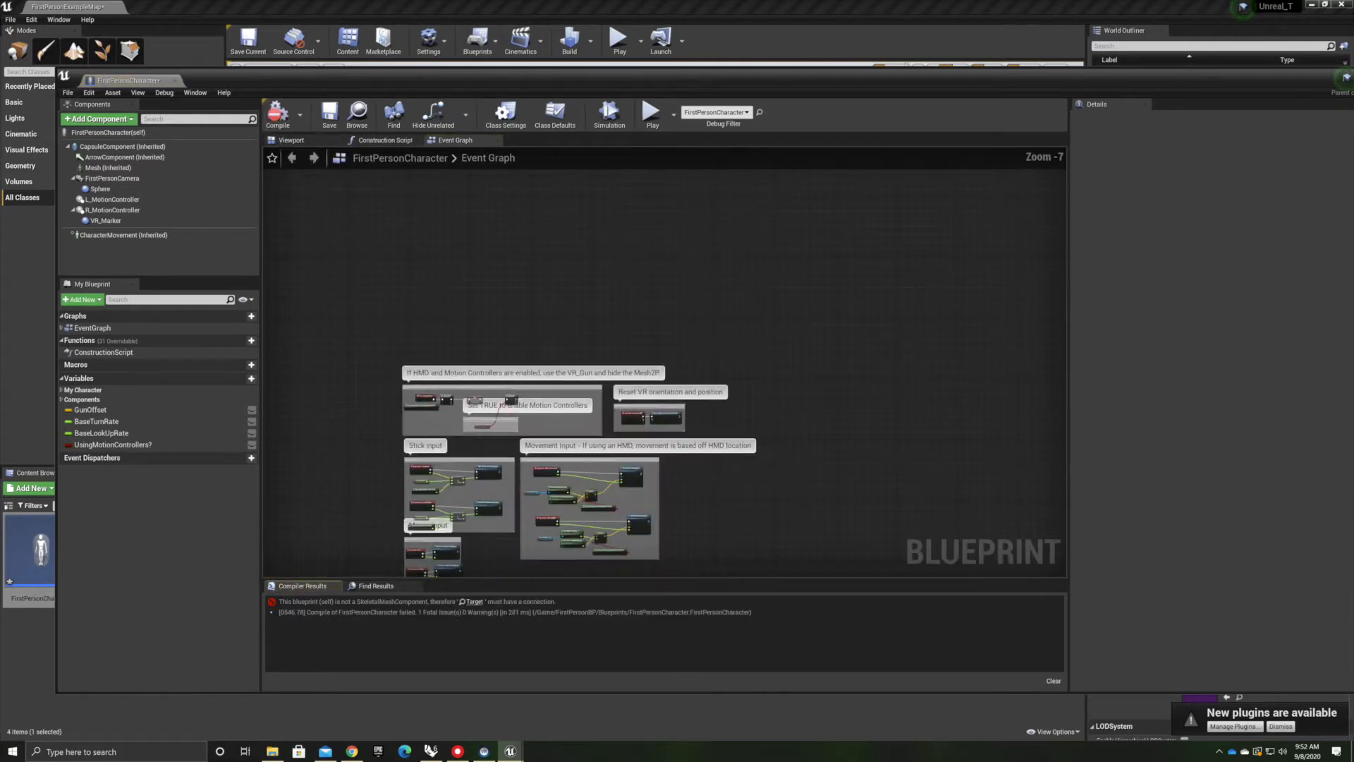
{"action": "right_click_drag", "start_coordinate": [661, 513], "coordinate": [680, 205]}
{"action": "right_click_drag", "start_coordinate": [666, 515], "coordinate": [573, 382]}
{"action": "scroll", "coordinate": [523, 357], "scroll_direction": "up", "scroll_amount": 4}
{"action": "left_click", "coordinate": [455, 309]}
{"action": "key", "text": "Delete"}
{"action": "right_click_drag", "start_coordinate": [447, 381], "coordinate": [730, 416]}
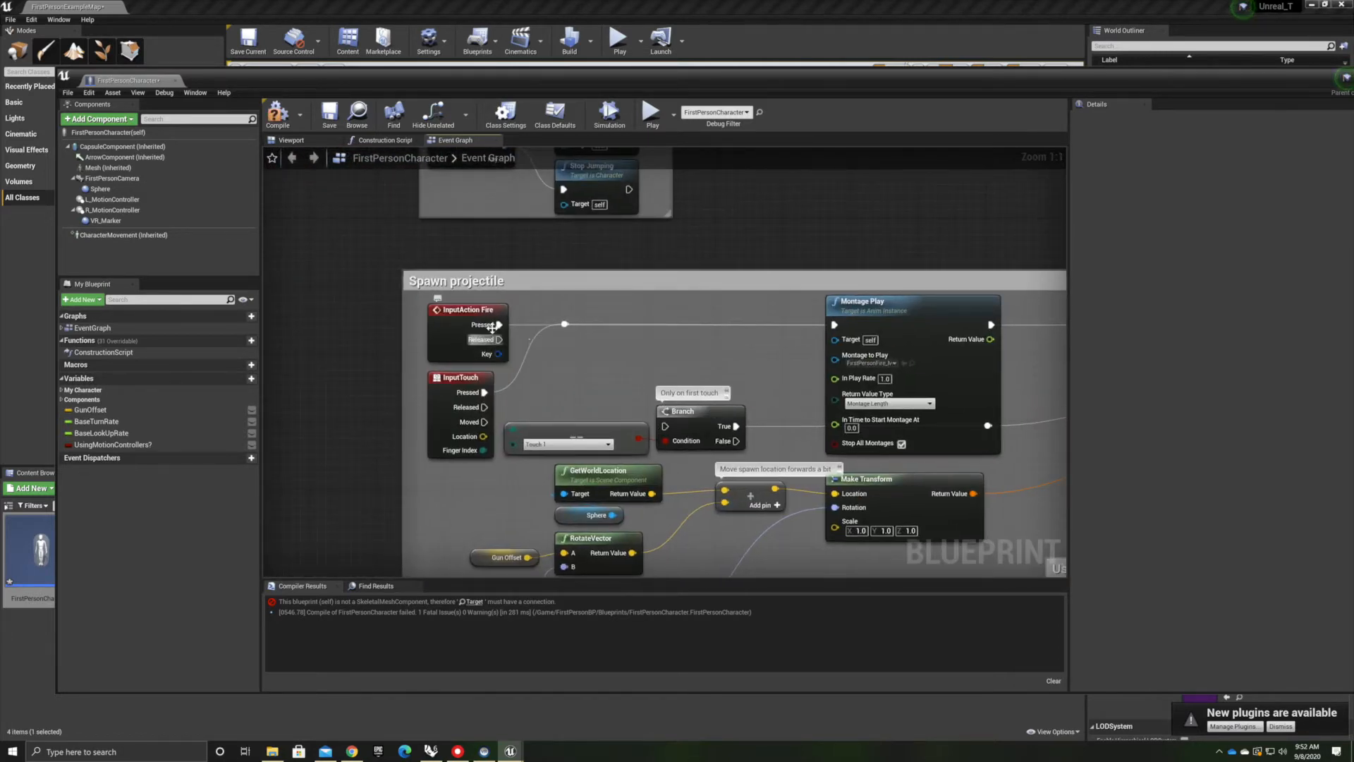
{"action": "scroll", "coordinate": [462, 328], "scroll_direction": "down", "scroll_amount": 8}
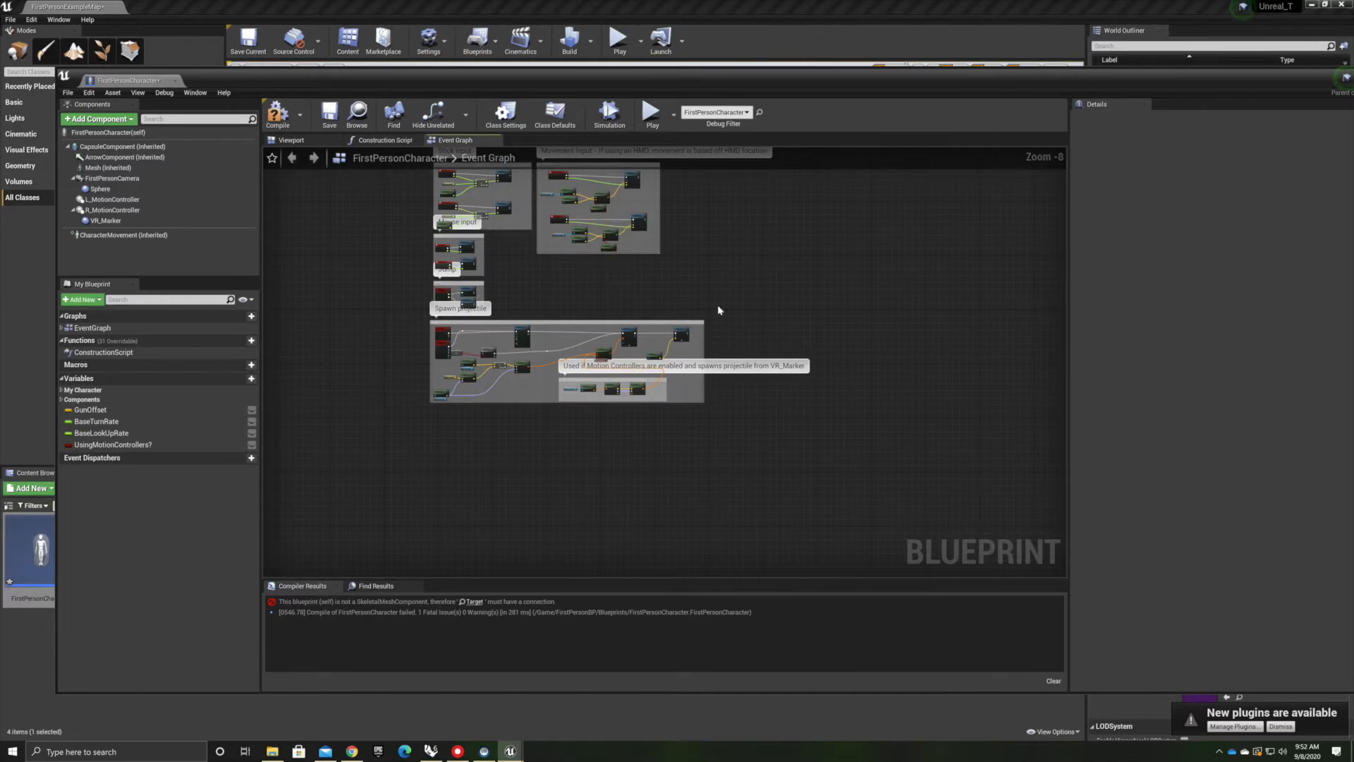
{"action": "scroll", "coordinate": [525, 337], "scroll_direction": "up", "scroll_amount": 6}
{"action": "right_click_drag", "start_coordinate": [395, 371], "coordinate": [543, 491]}
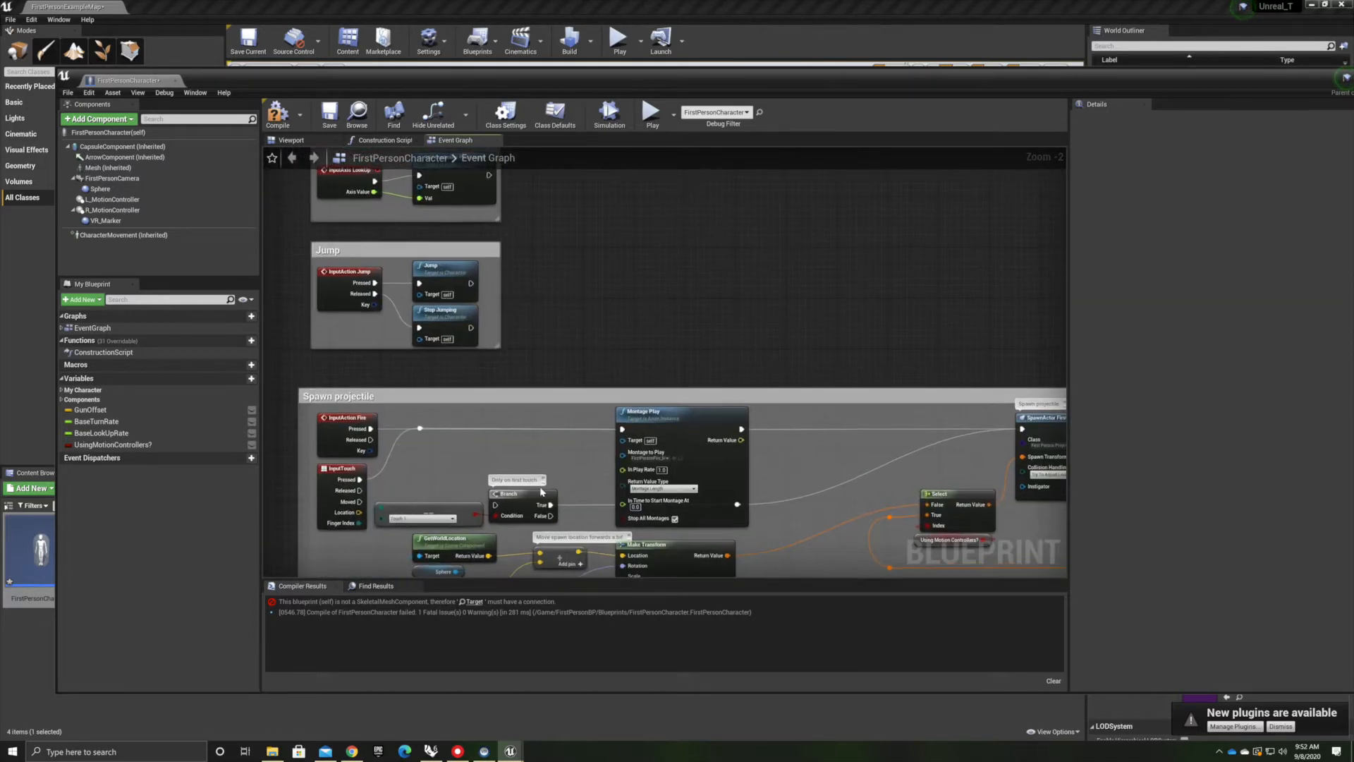
{"action": "scroll", "coordinate": [543, 491], "scroll_direction": "down", "scroll_amount": 5}
{"action": "scroll", "coordinate": [445, 422], "scroll_direction": "up", "scroll_amount": 5}
{"action": "right_click_drag", "start_coordinate": [785, 535], "coordinate": [744, 423]}
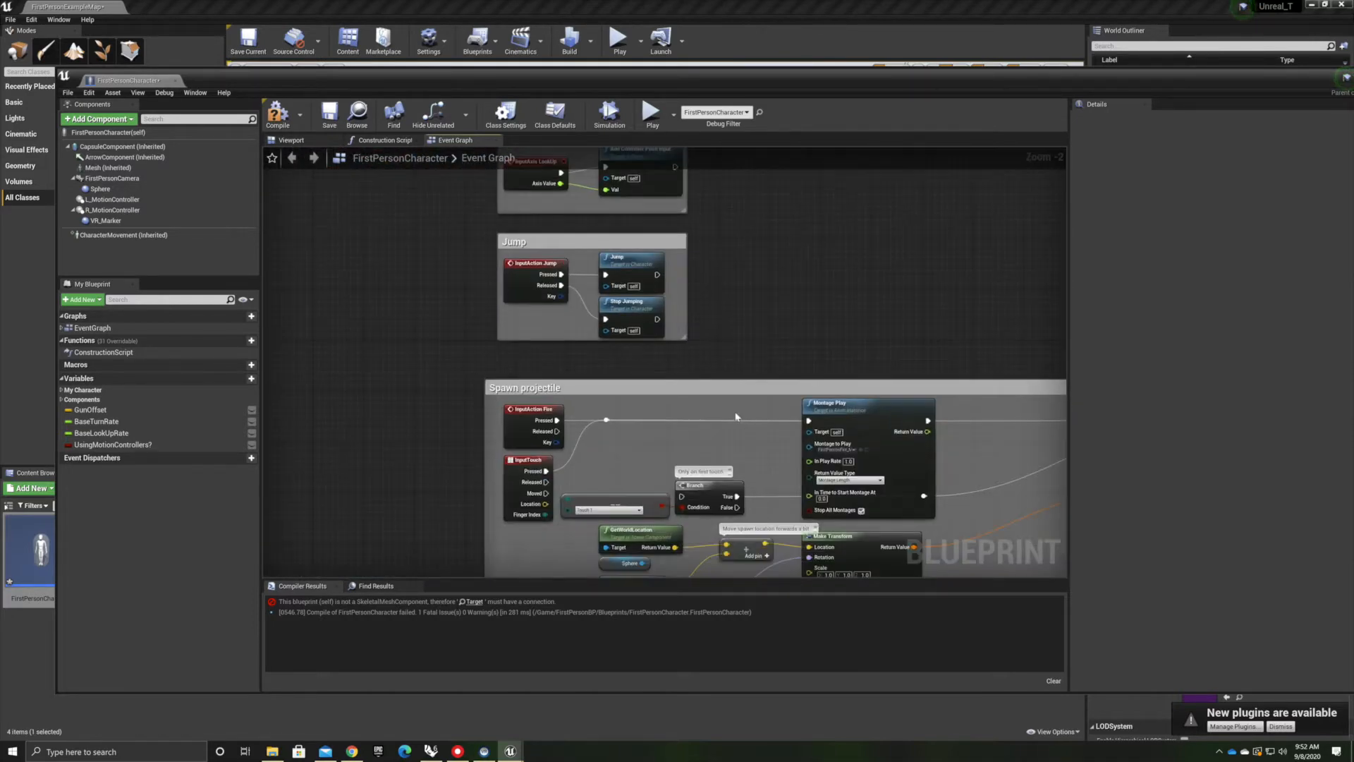
{"action": "left_click", "coordinate": [722, 388]}
{"action": "key", "text": "Delete"}
Delete the remaining Spawn projectile nodes, including the motion-controller projectile group
{"action": "scroll", "coordinate": [915, 392], "scroll_direction": "down", "scroll_amount": 8}
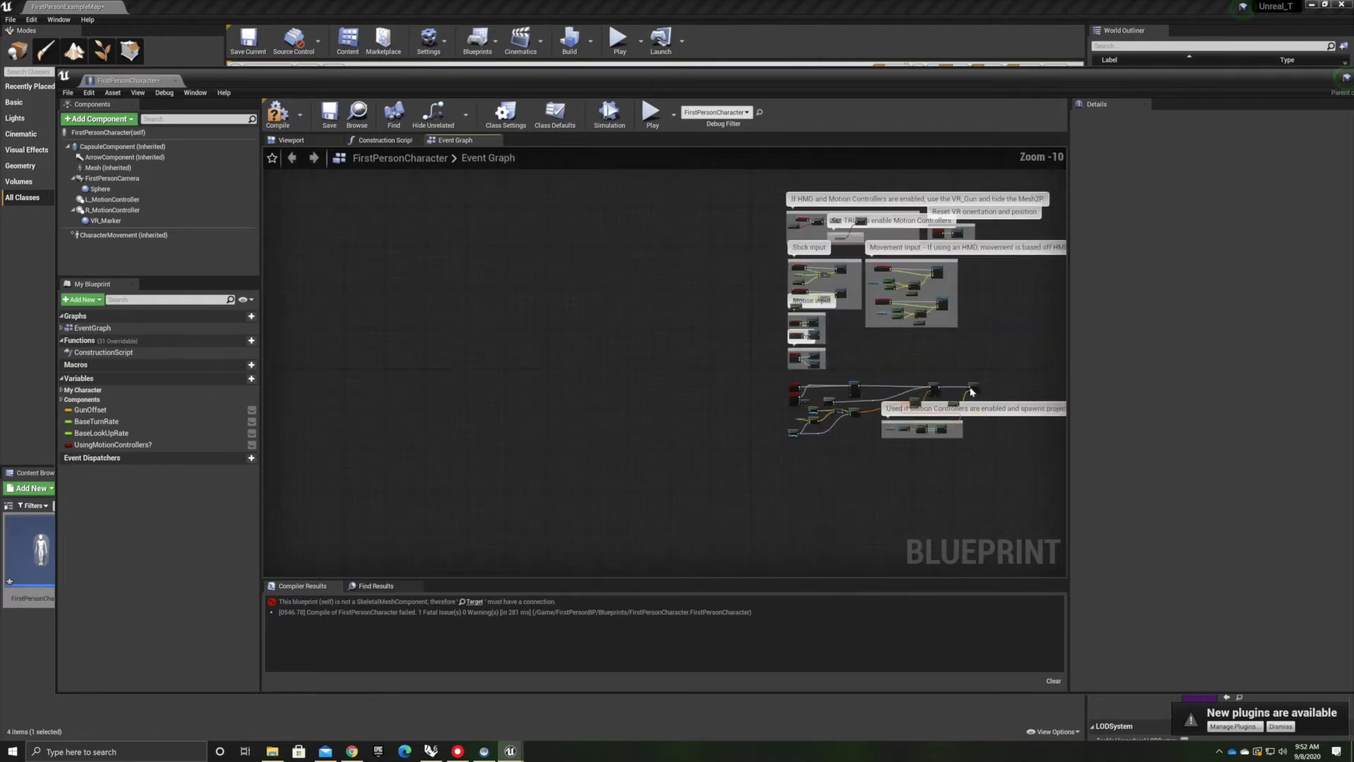
{"action": "left_click_drag", "start_coordinate": [1018, 358], "coordinate": [897, 466]}
{"action": "key", "text": "Delete"}
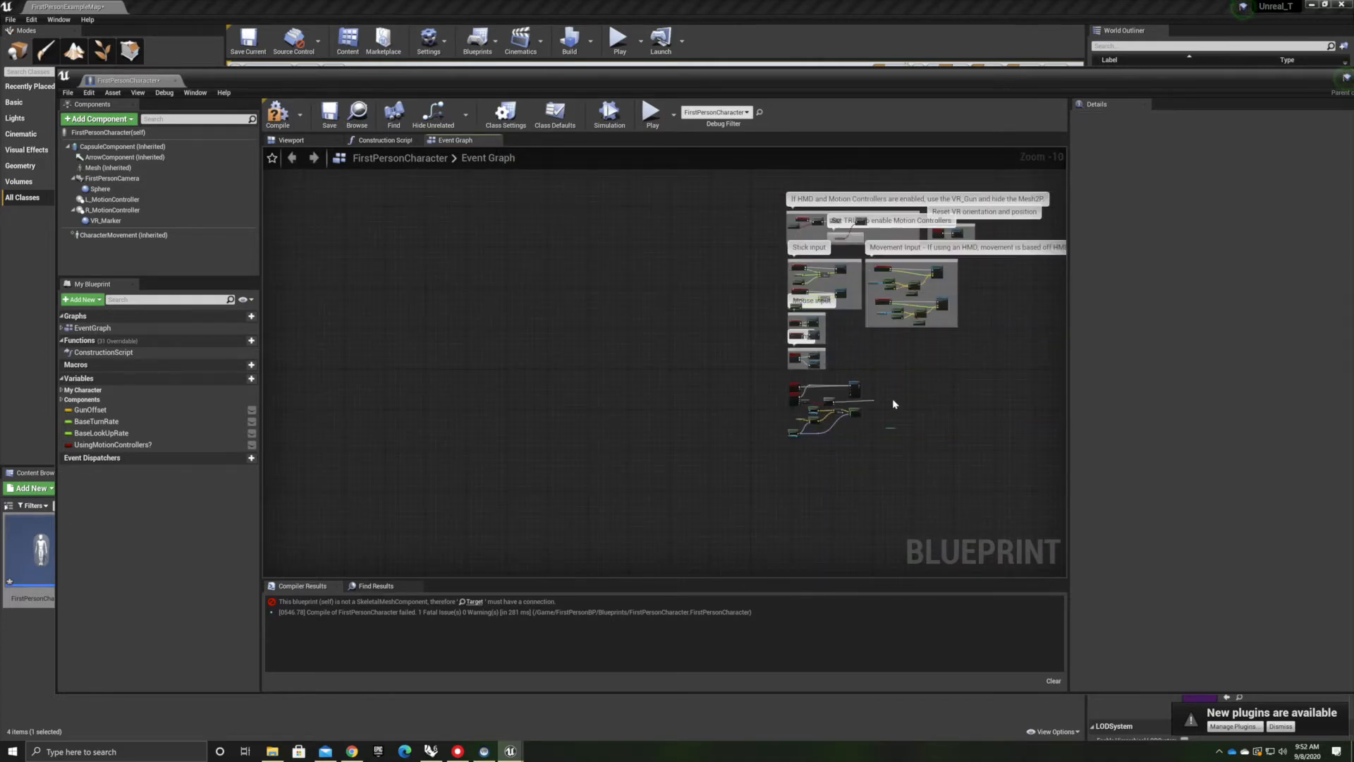
Compile the FirstPersonCharacter blueprint
{"action": "right_click_drag", "start_coordinate": [946, 392], "coordinate": [692, 475]}
{"action": "scroll", "coordinate": [692, 475], "scroll_direction": "up", "scroll_amount": 6}
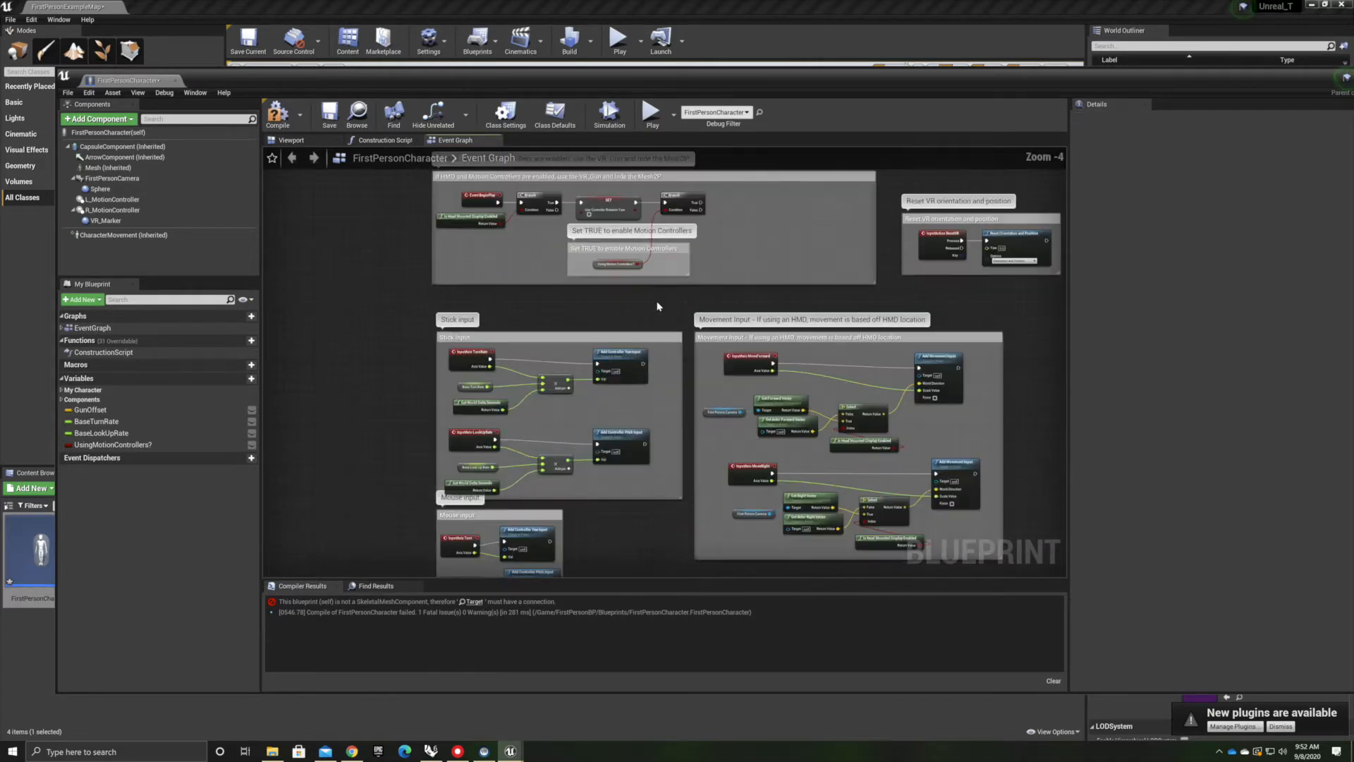
{"action": "right_click_drag", "start_coordinate": [617, 446], "coordinate": [615, 450]}
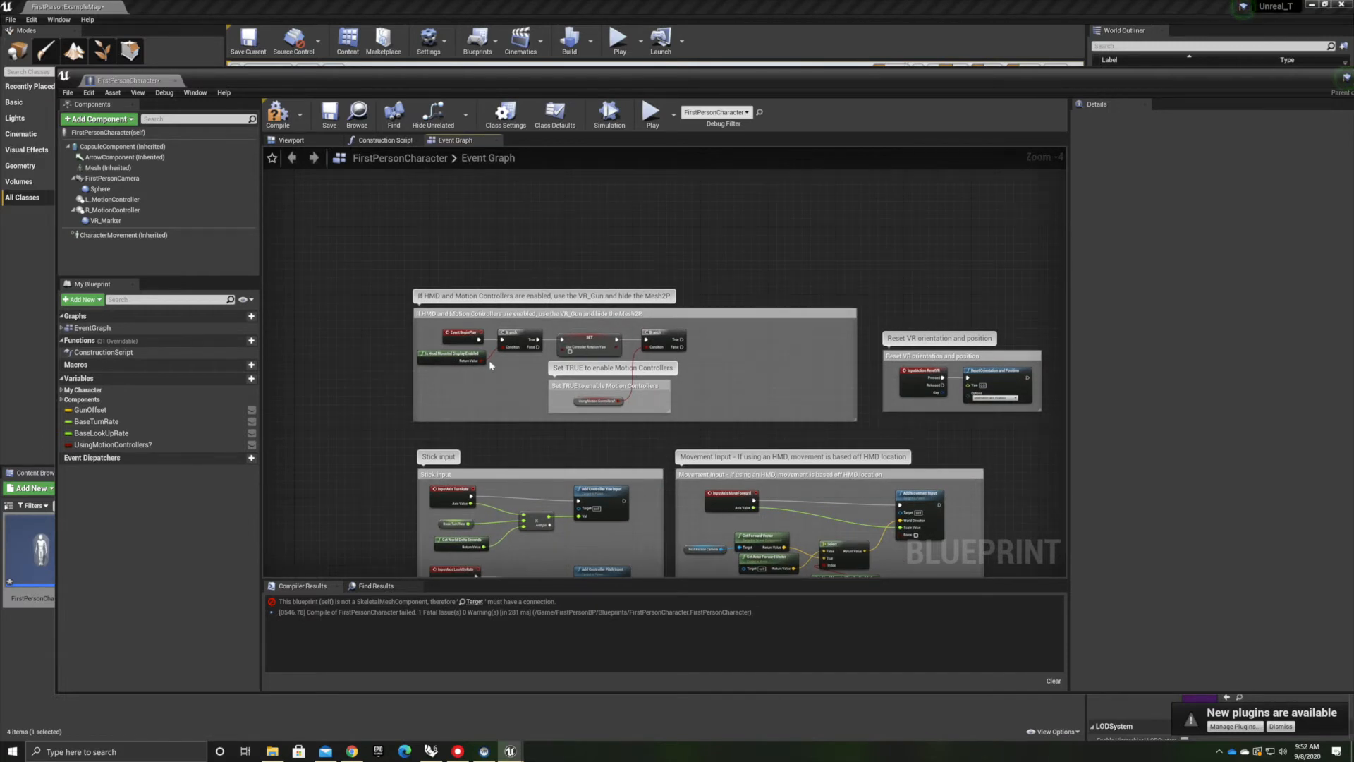
{"action": "scroll", "coordinate": [497, 350], "scroll_direction": "up", "scroll_amount": 3}
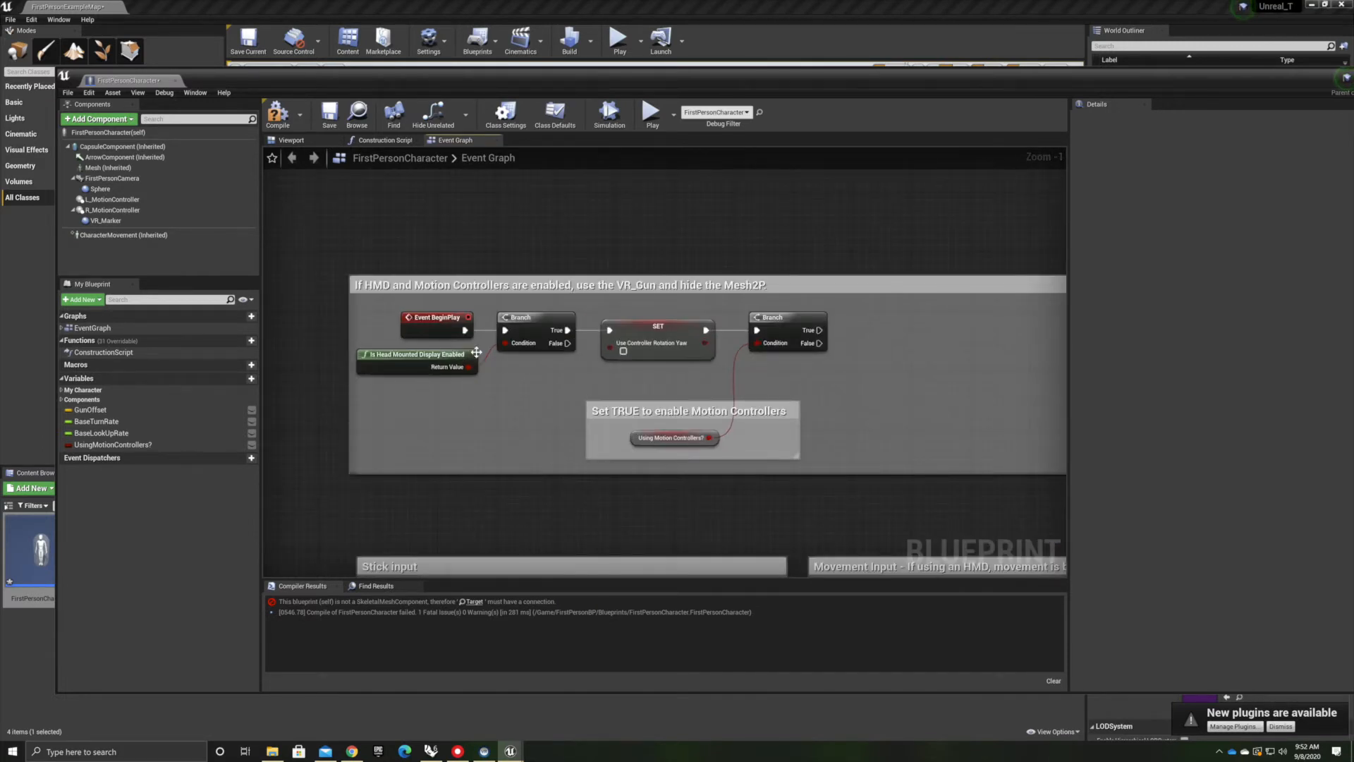
{"action": "right_click_drag", "start_coordinate": [891, 484], "coordinate": [851, 304]}
{"action": "left_click", "coordinate": [277, 117]}
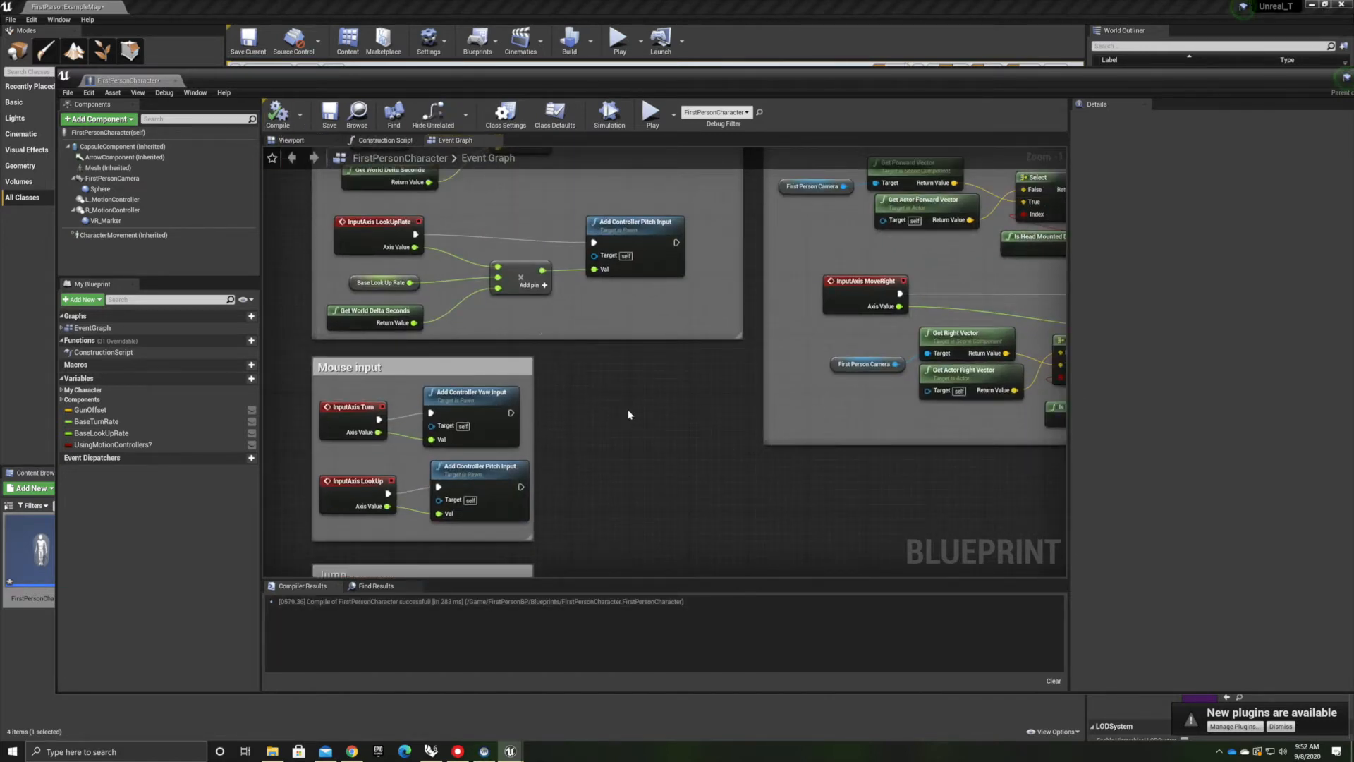
Close the blueprint editor and try to delete the FirstPersonProjectile blueprint asset
{"action": "scroll", "coordinate": [668, 458], "scroll_direction": "down", "scroll_amount": 7}
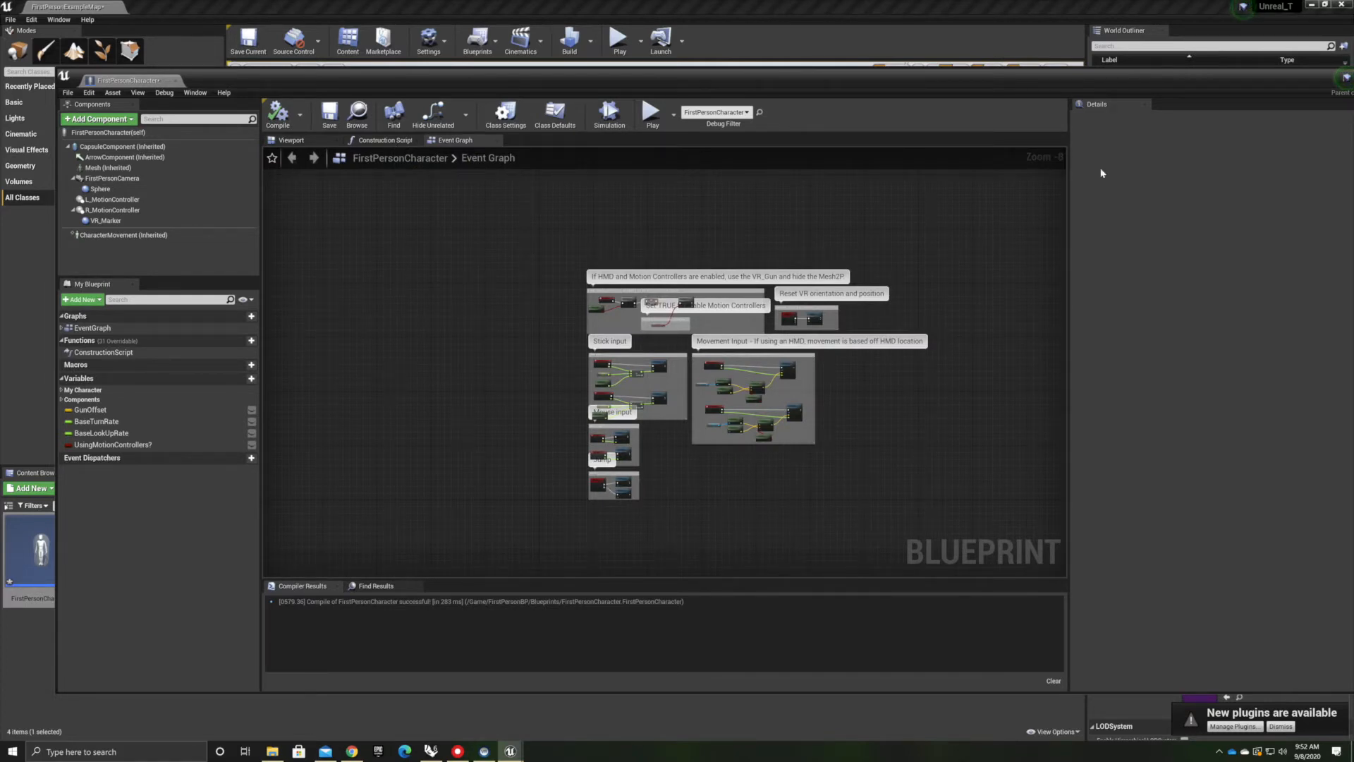
{"action": "left_click_drag", "start_coordinate": [913, 80], "coordinate": [868, 67]}
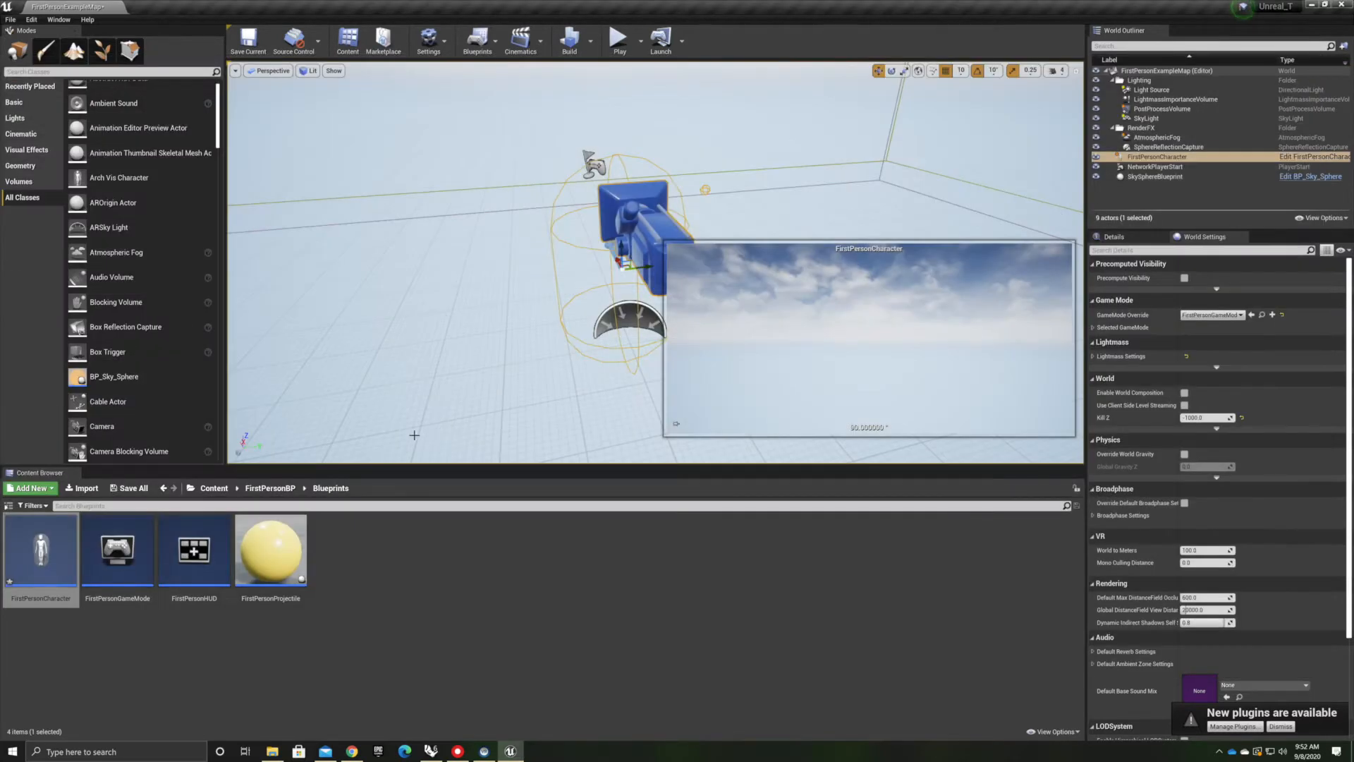
{"action": "right_click_drag", "start_coordinate": [498, 292], "coordinate": [440, 311]}
{"action": "left_click", "coordinate": [251, 555]}
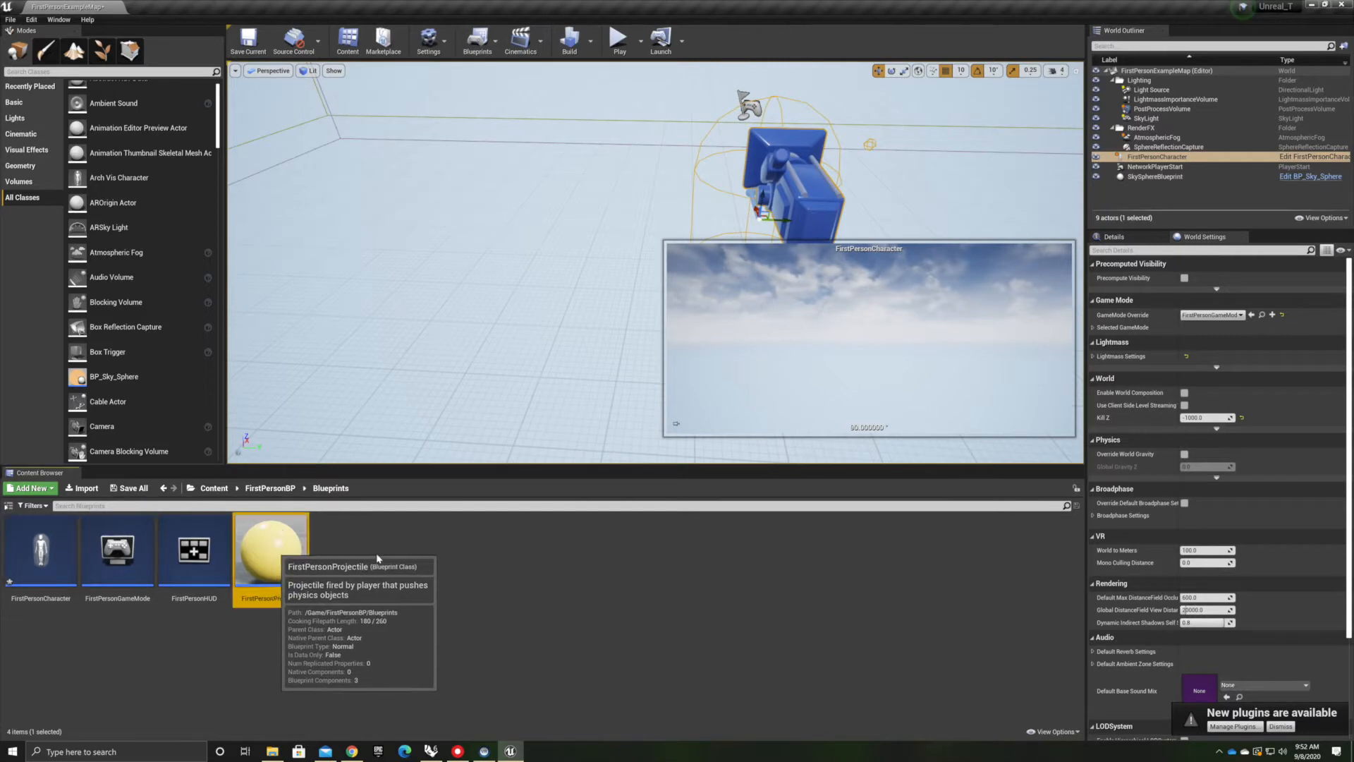
{"action": "key", "text": "Delete"}
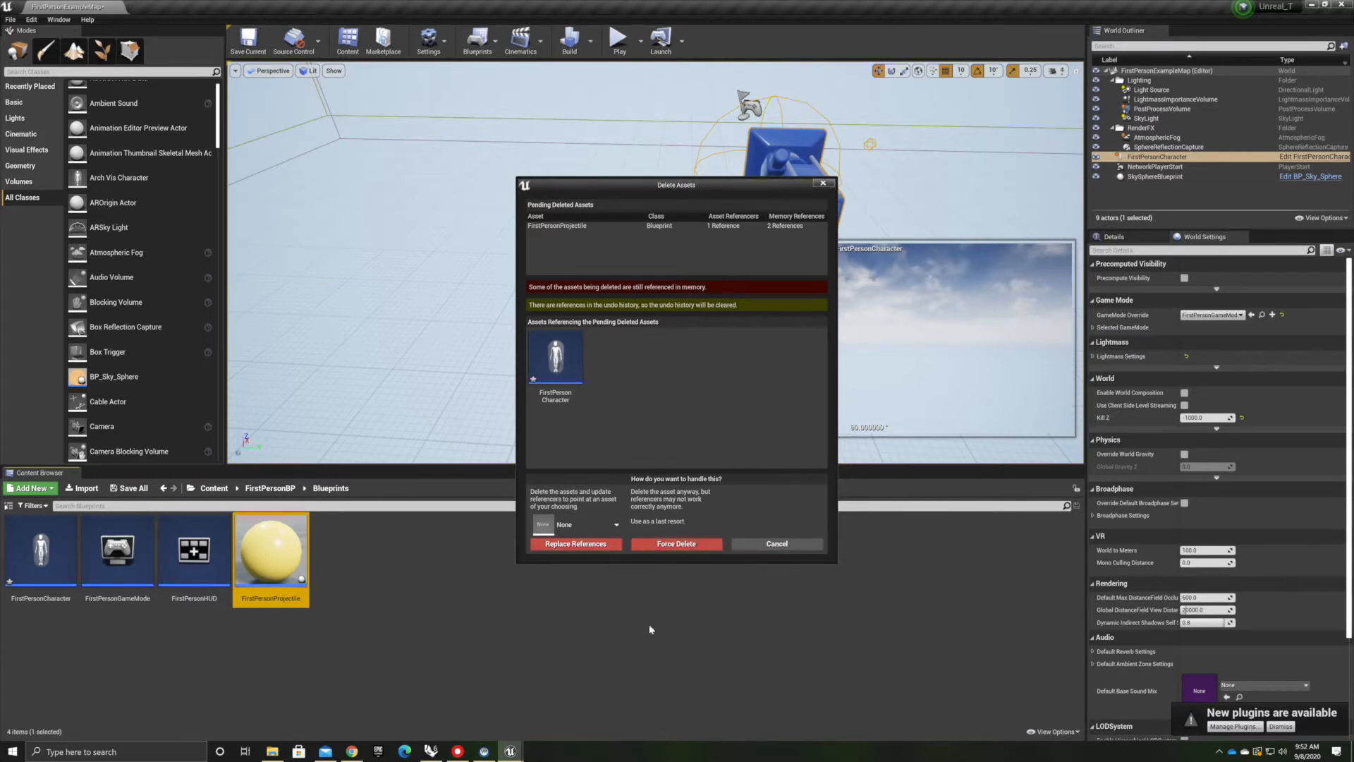
{"action": "left_click", "coordinate": [776, 543]}
Open the FirstPersonCharacter blueprint and review its event graph and the game mode asset
{"action": "left_click", "coordinate": [41, 548]}
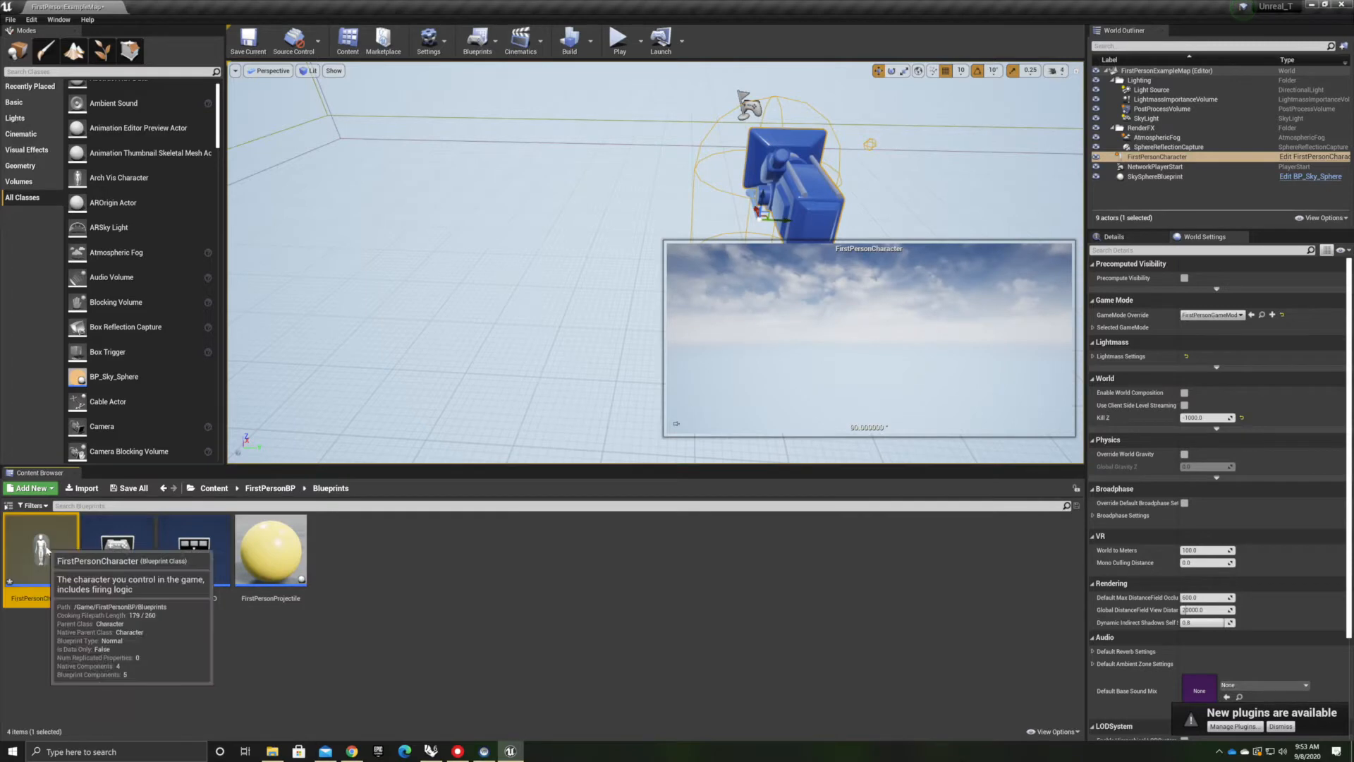
{"action": "double_click", "coordinate": [41, 547]}
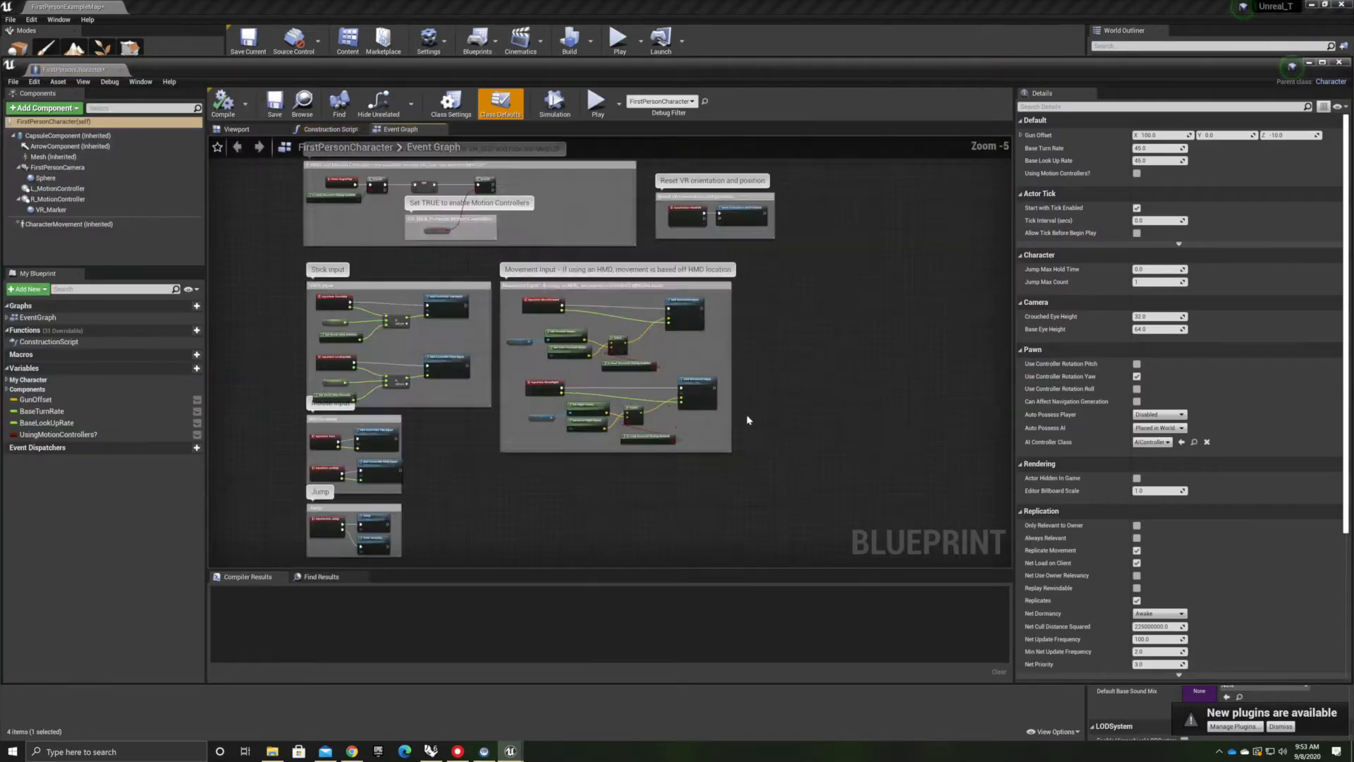
{"action": "scroll", "coordinate": [485, 362], "scroll_direction": "down", "scroll_amount": 8}
{"action": "right_click_drag", "start_coordinate": [407, 343], "coordinate": [424, 389]}
{"action": "left_click_drag", "start_coordinate": [1104, 67], "coordinate": [1298, 125]}
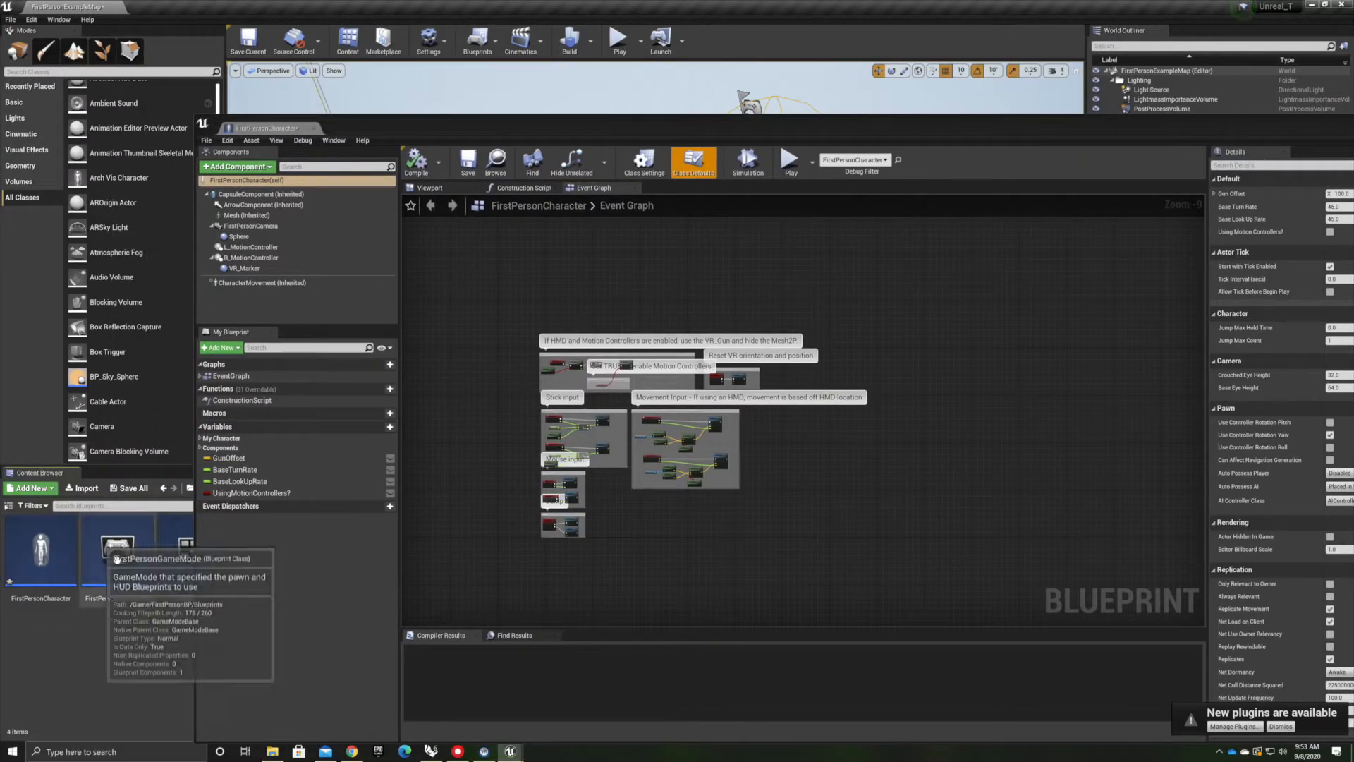
{"action": "left_click", "coordinate": [176, 554]}
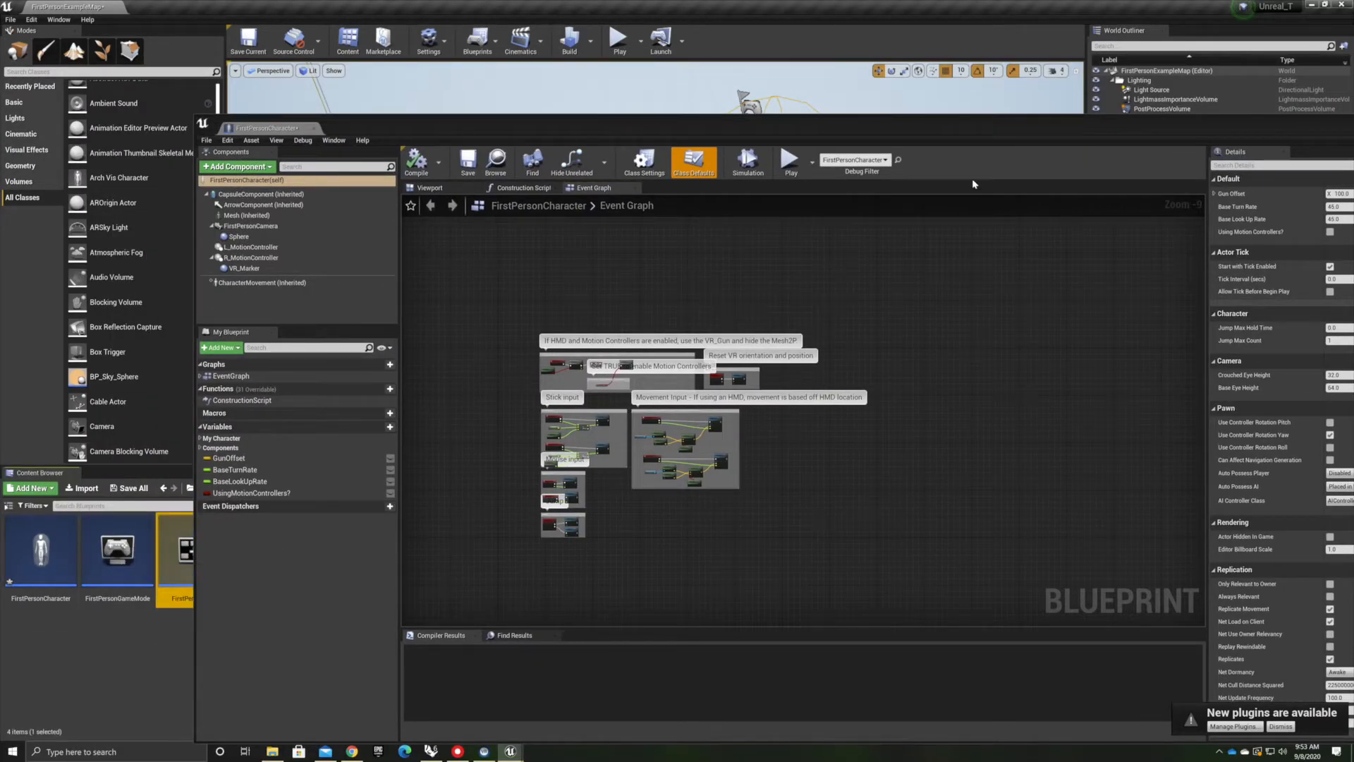
{"action": "left_click_drag", "start_coordinate": [975, 125], "coordinate": [701, 93]}
{"action": "left_click", "coordinate": [148, 654]}
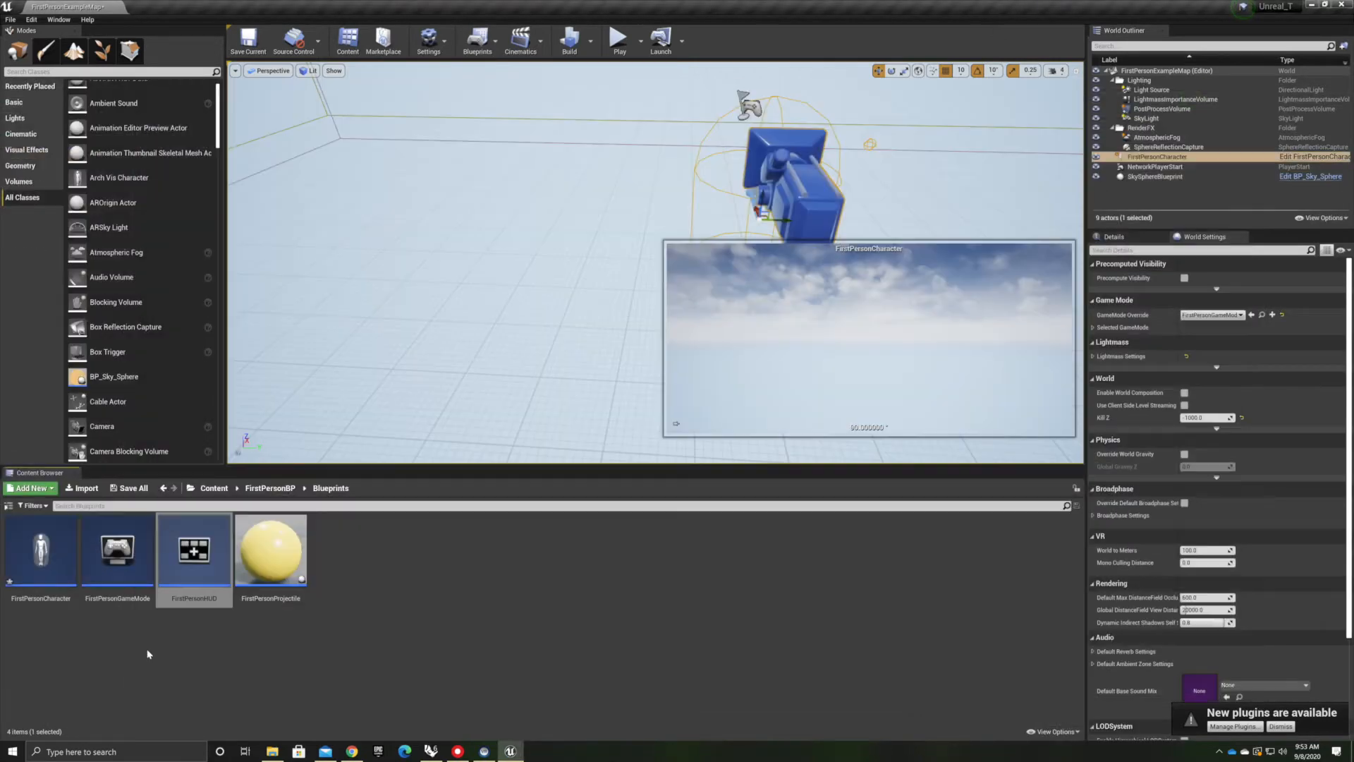
Inspect the FirstPersonHUD blueprint, close it, and force delete the FirstPersonHUD asset
{"action": "double_click", "coordinate": [195, 546]}
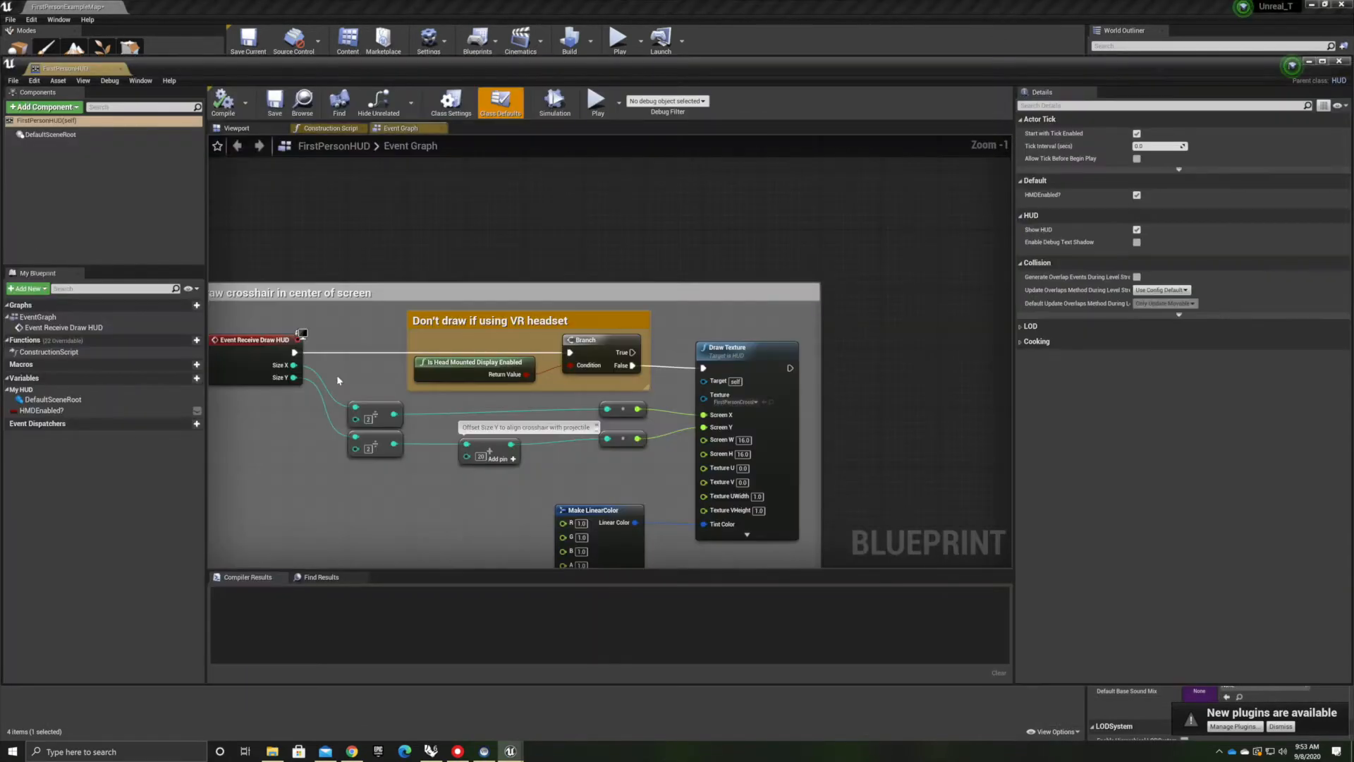
{"action": "right_click_drag", "start_coordinate": [374, 477], "coordinate": [554, 362]}
{"action": "right_click_drag", "start_coordinate": [566, 255], "coordinate": [515, 275]}
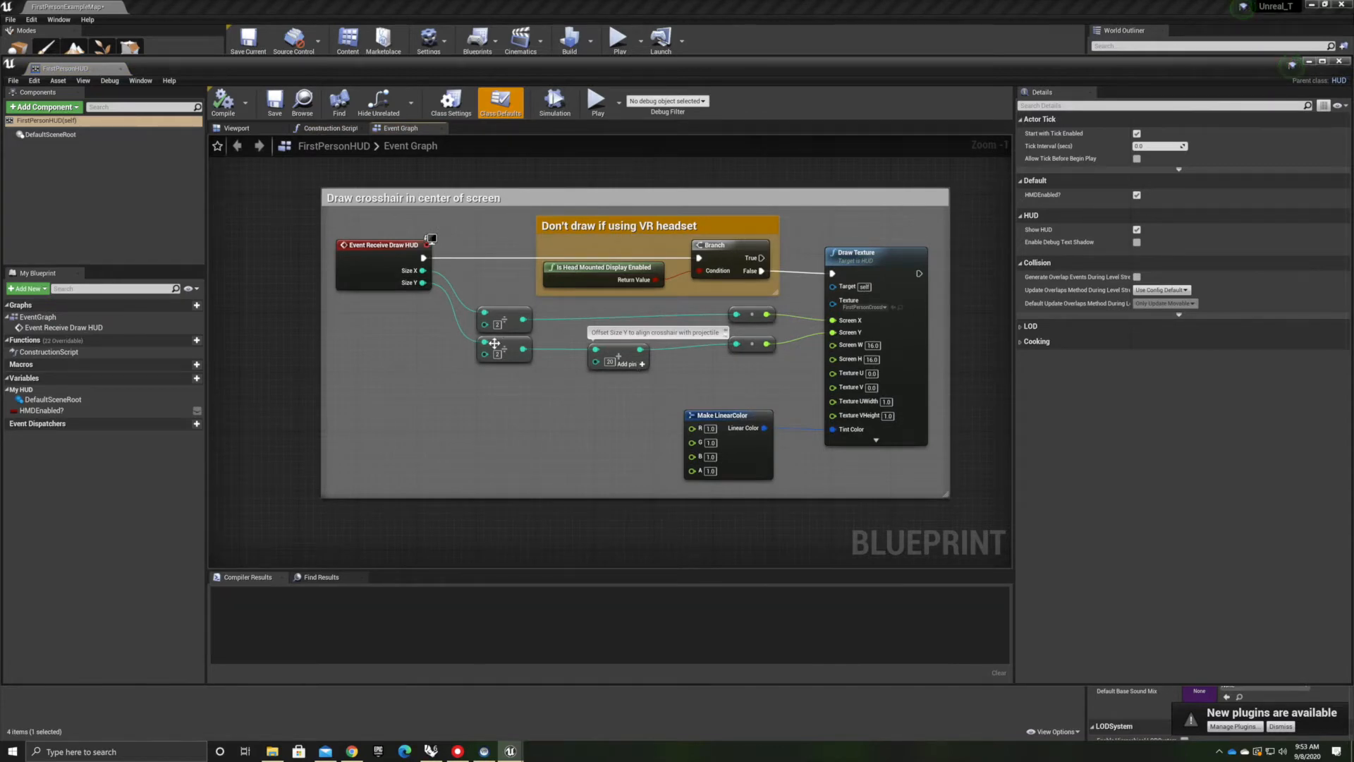
{"action": "left_click", "coordinate": [1340, 62]}
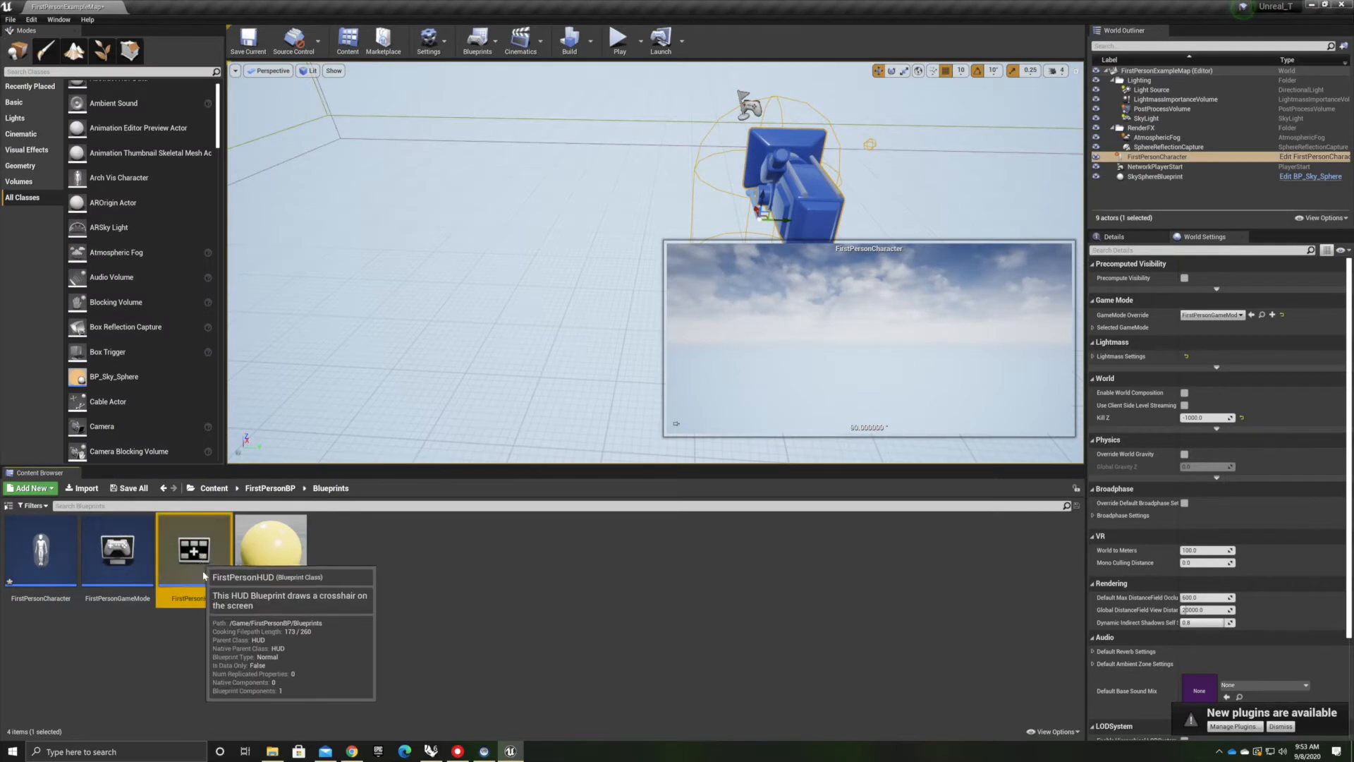
{"action": "key", "text": "Delete"}
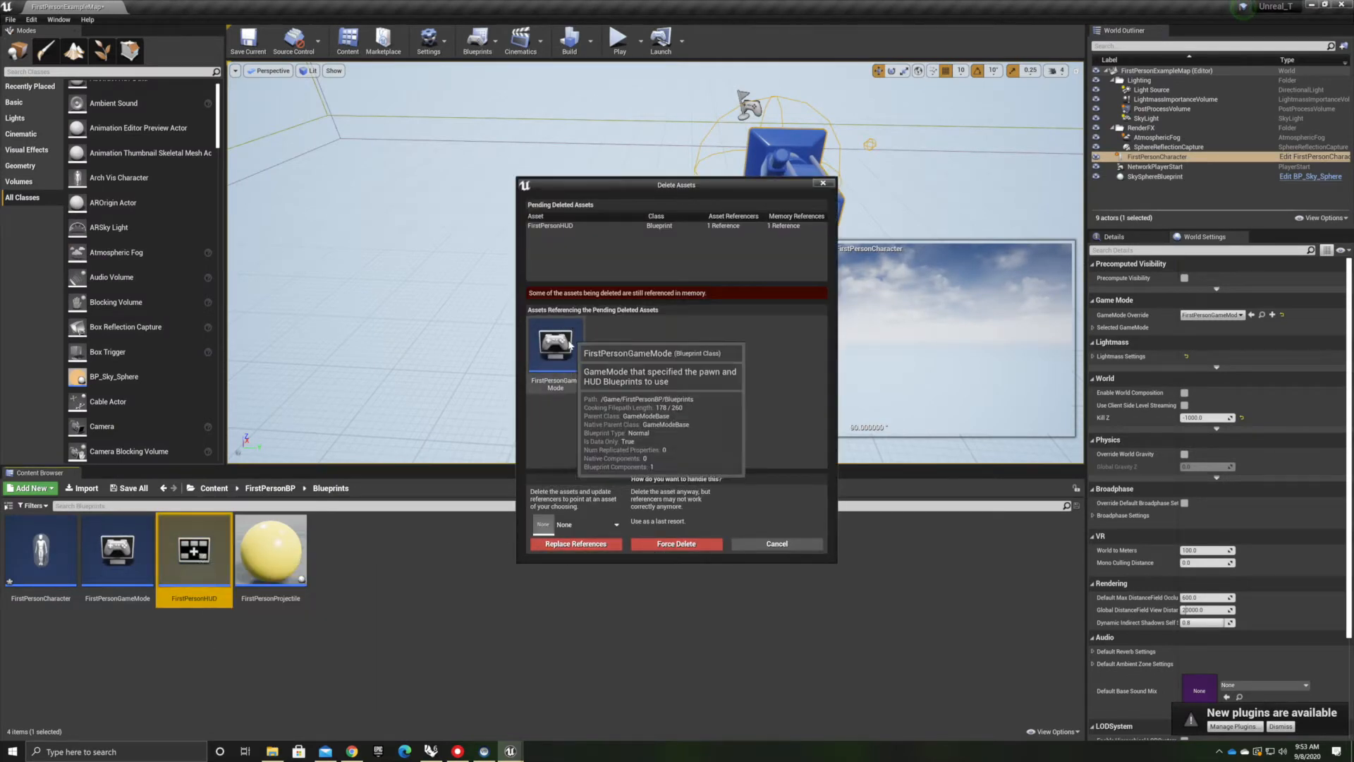
{"action": "left_click", "coordinate": [680, 544]}
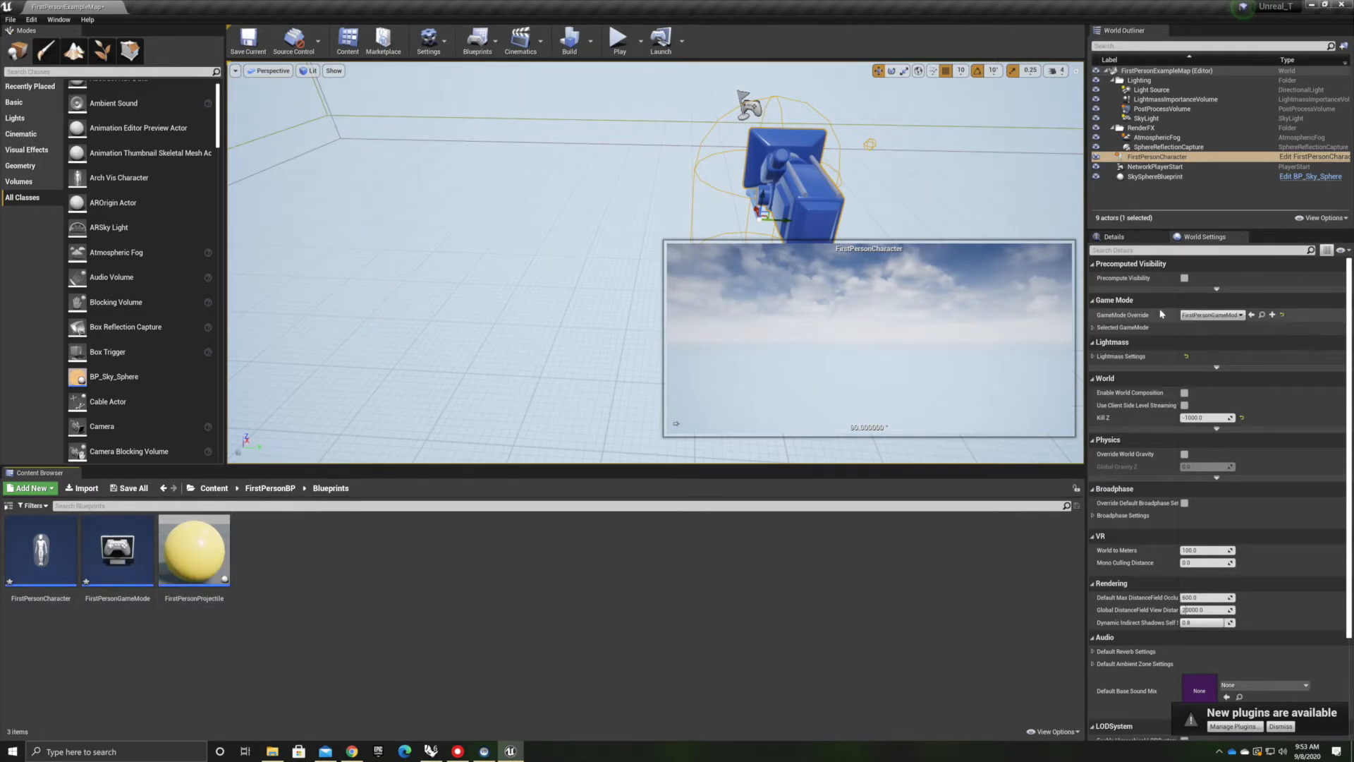
Set the world's GameMode Override to FirstPersonGameMode
{"action": "left_click", "coordinate": [1210, 314]}
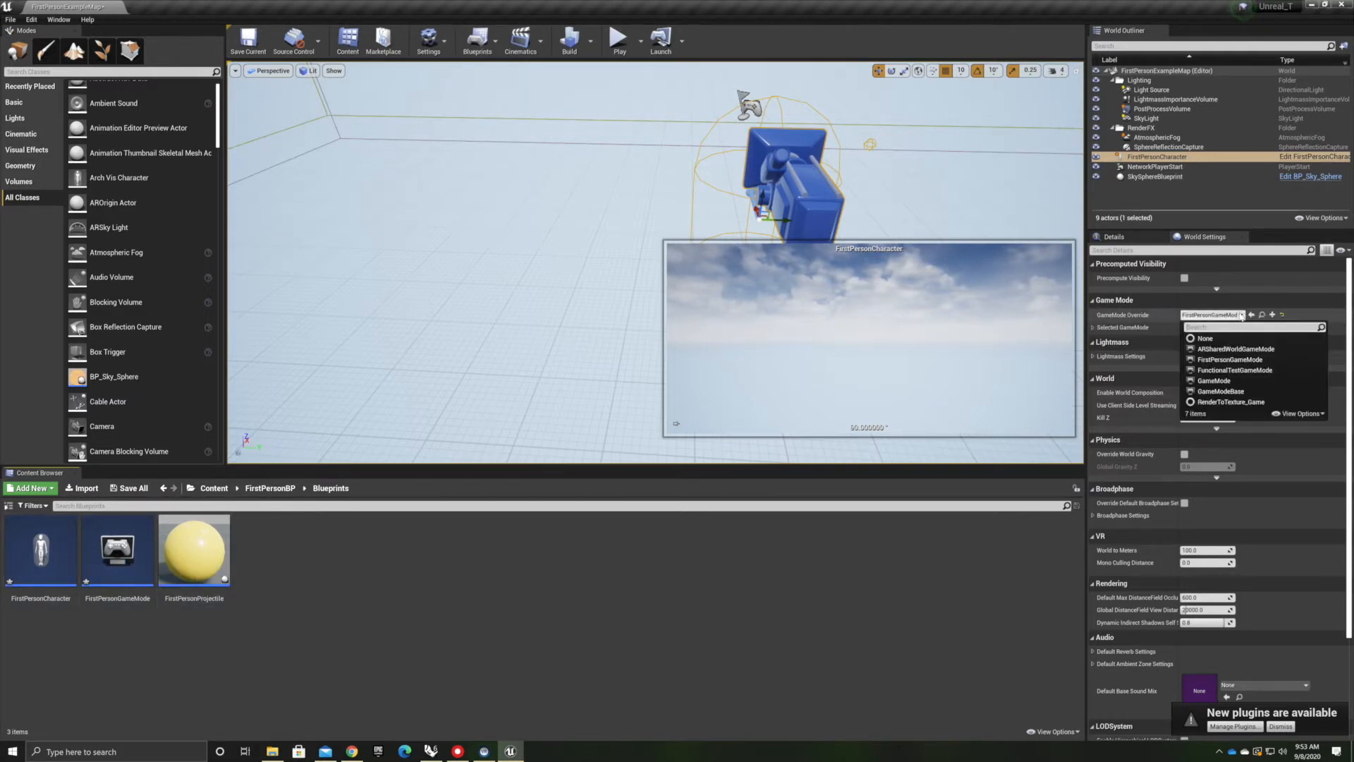
{"action": "left_click", "coordinate": [1248, 359]}
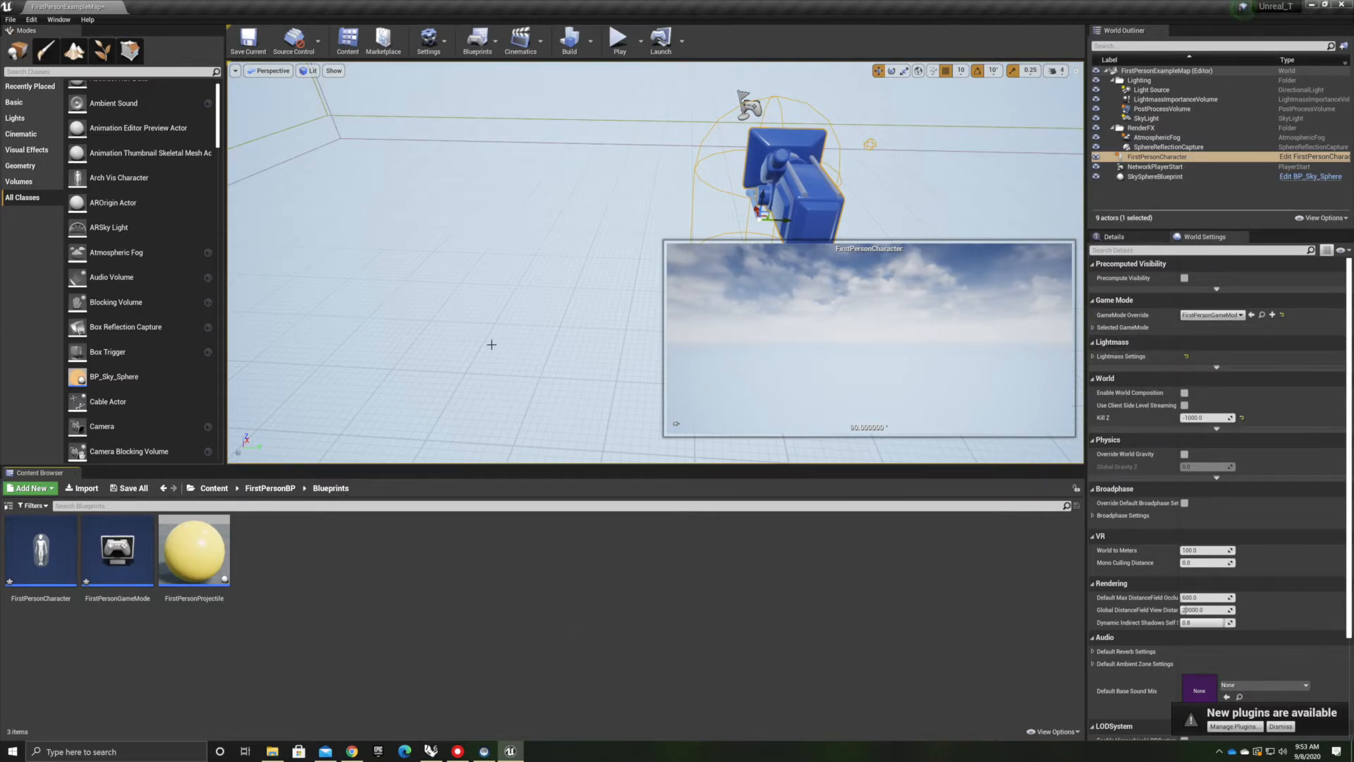
{"action": "scroll", "coordinate": [492, 344], "scroll_direction": "down", "scroll_amount": 4}
{"action": "right_click_drag", "start_coordinate": [484, 342], "coordinate": [459, 342]}
{"action": "scroll", "coordinate": [459, 341], "scroll_direction": "down", "scroll_amount": 4}
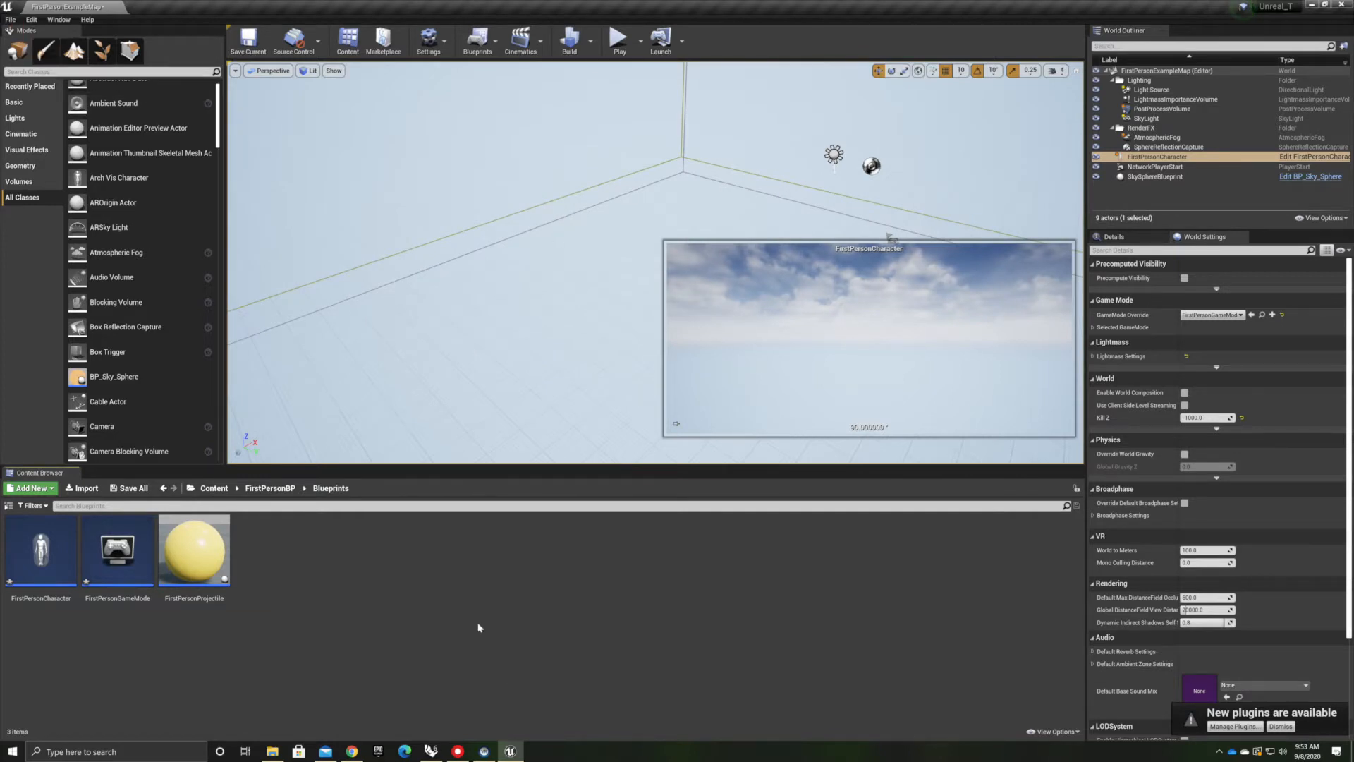
Create a new folder named RhinoGeom in the Content folder
{"action": "left_click", "coordinate": [212, 487]}
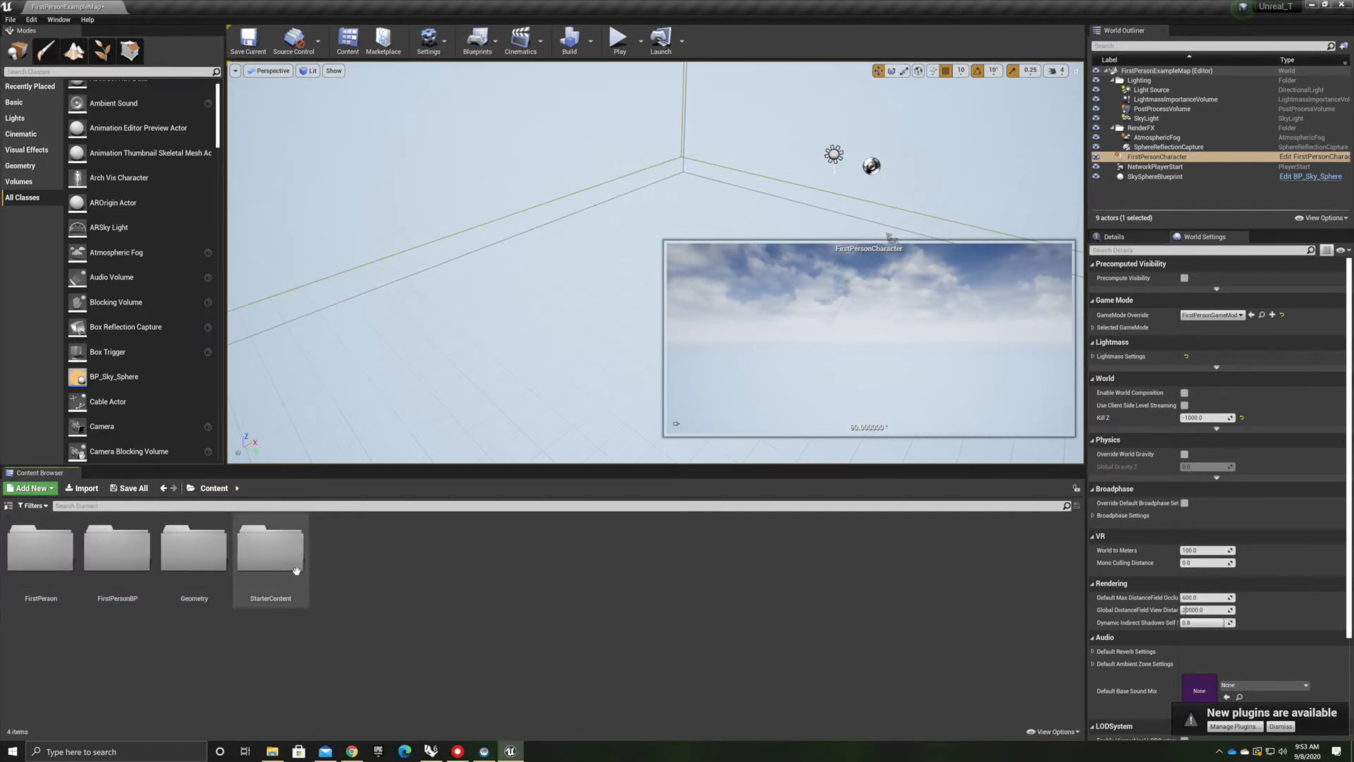
{"action": "right_click", "coordinate": [374, 565]}
{"action": "left_click", "coordinate": [322, 624]}
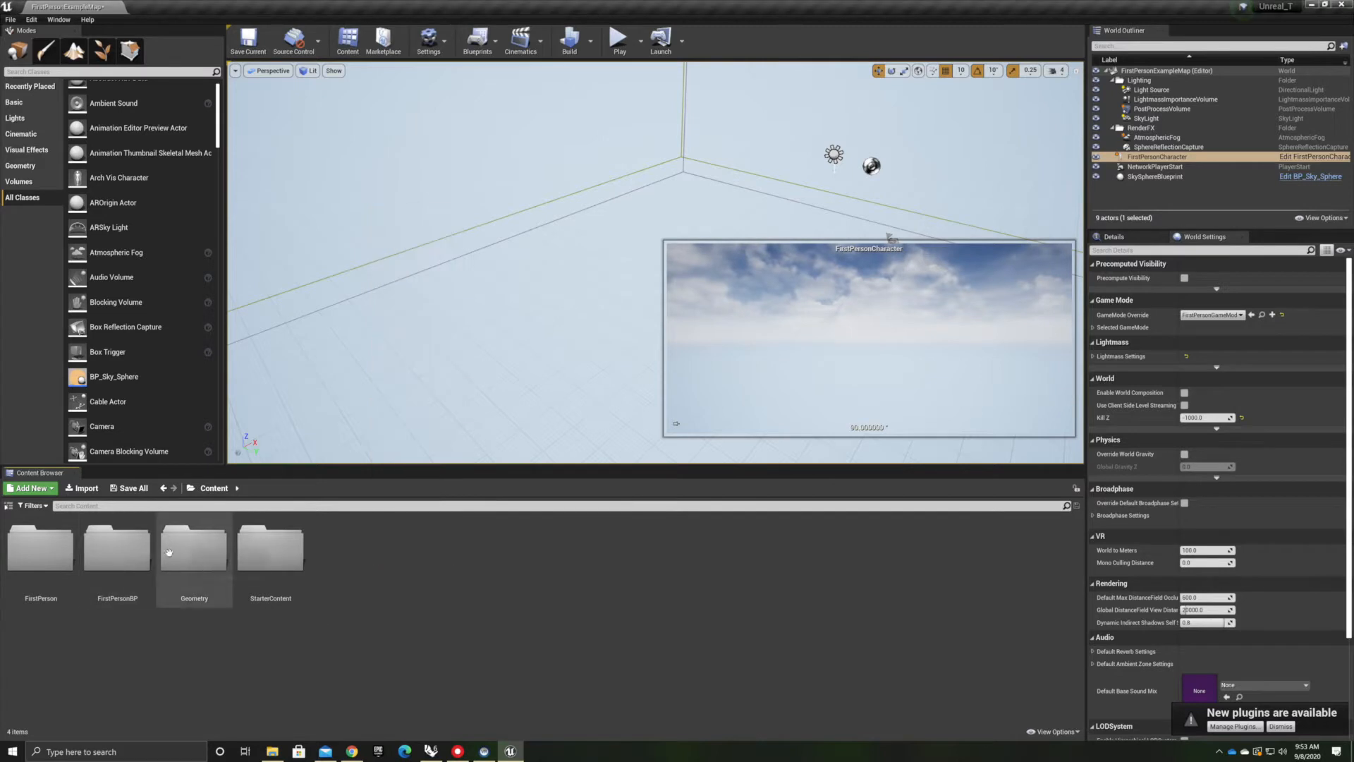
{"action": "right_click", "coordinate": [347, 559]}
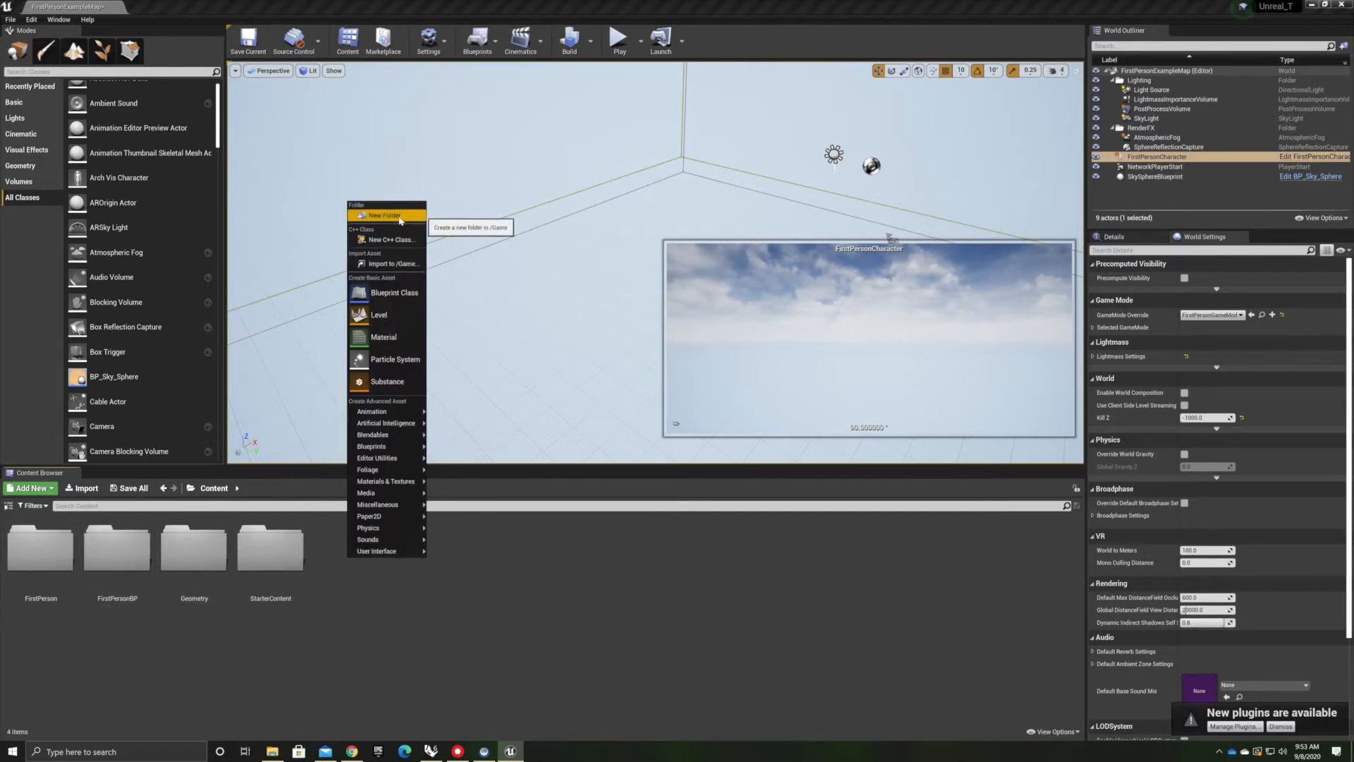
{"action": "left_click", "coordinate": [401, 217]}
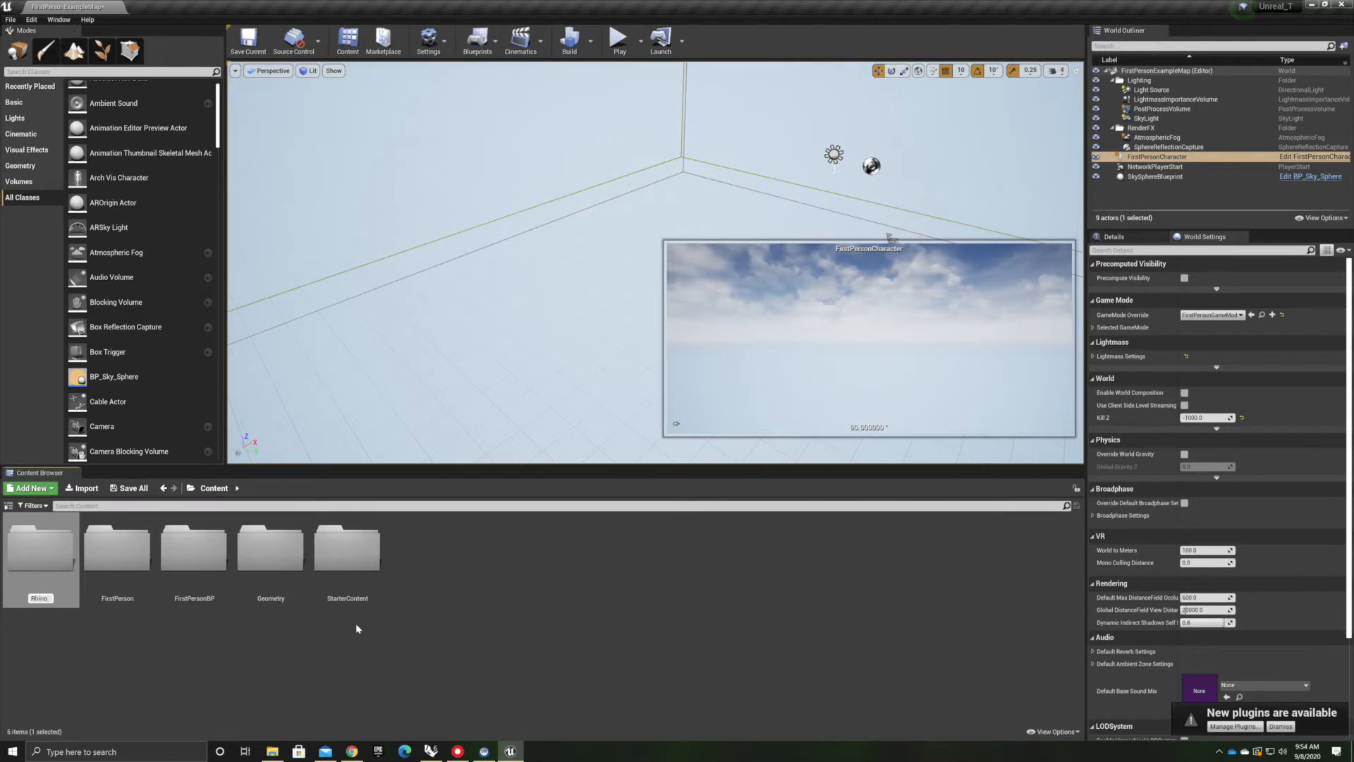
{"action": "key", "text": "Return"}
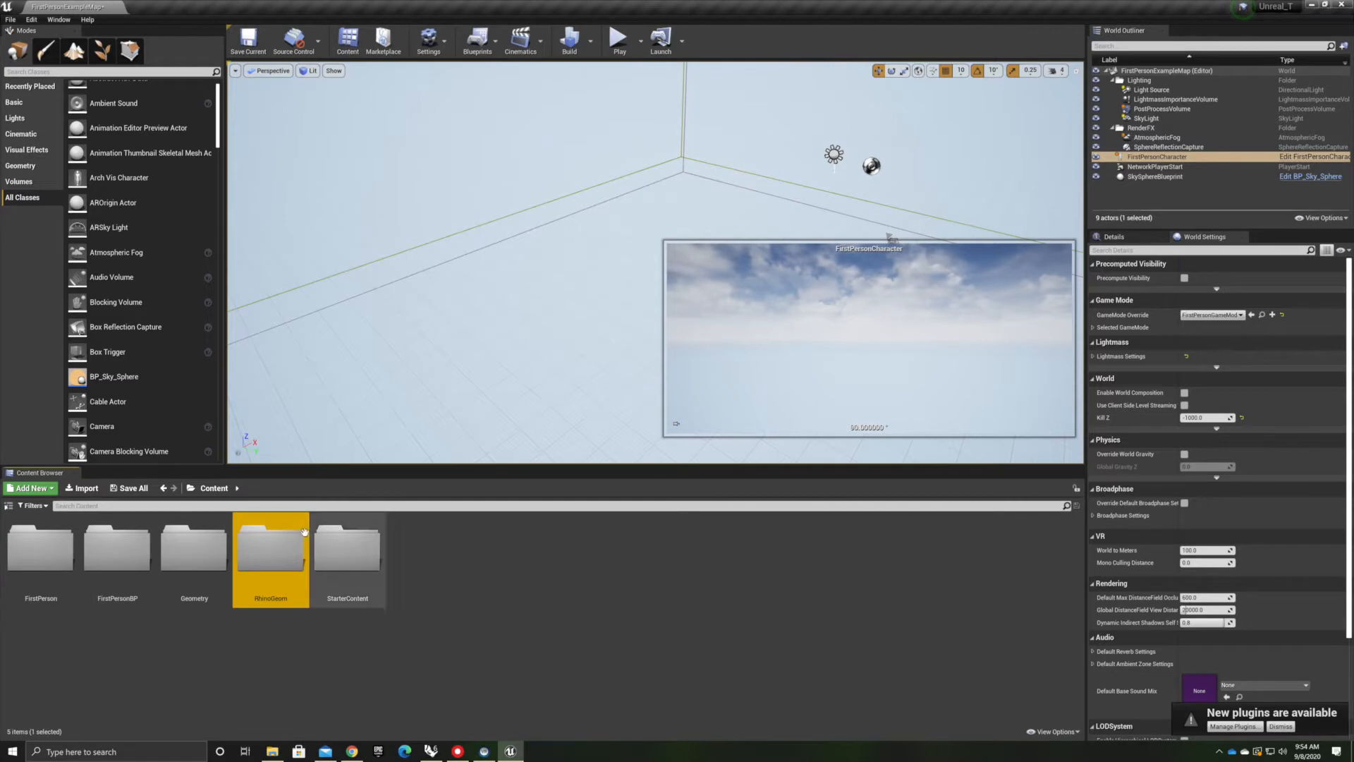
Open the RhinoGeom folder and import the Tutorial_OBJ file from the Desktop's UnrealTutorial\Tutorial_OBJ folder
{"action": "double_click", "coordinate": [272, 557]}
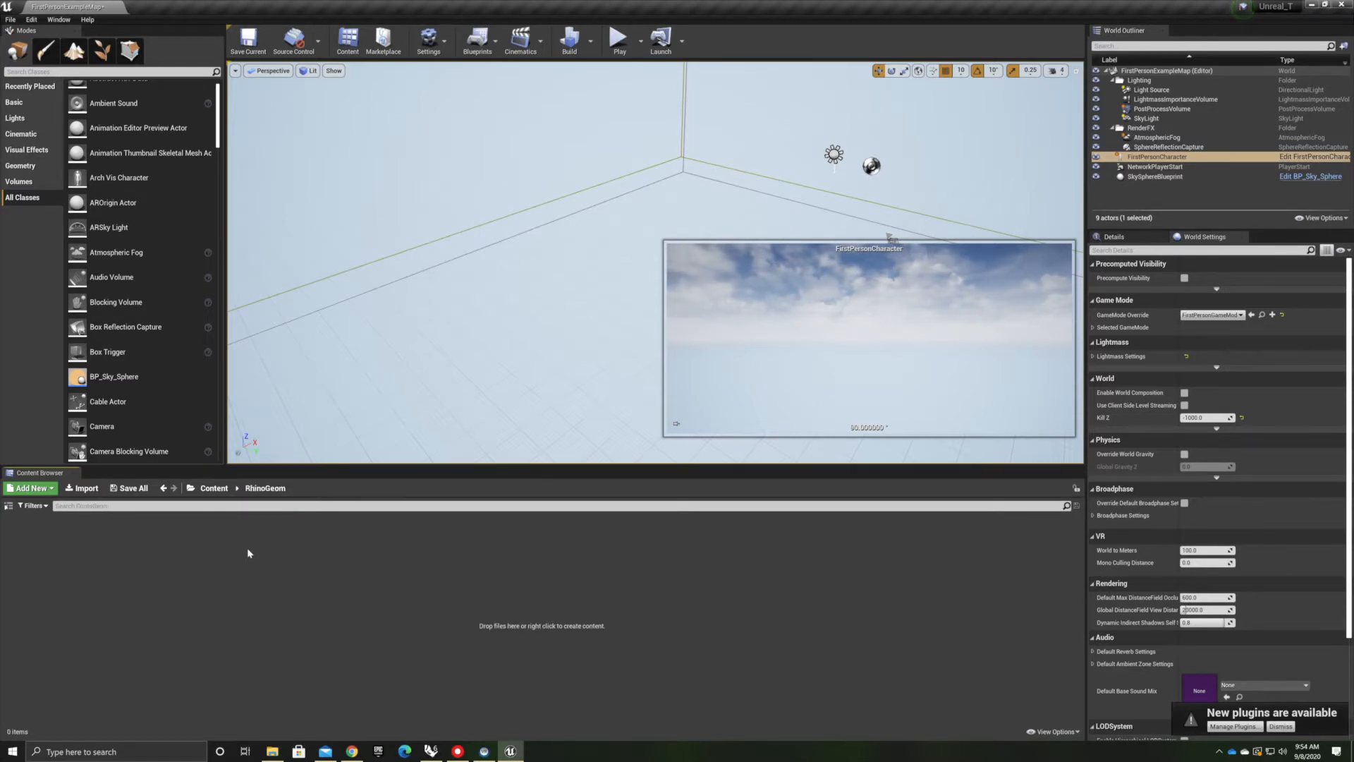
{"action": "left_click", "coordinate": [75, 487]}
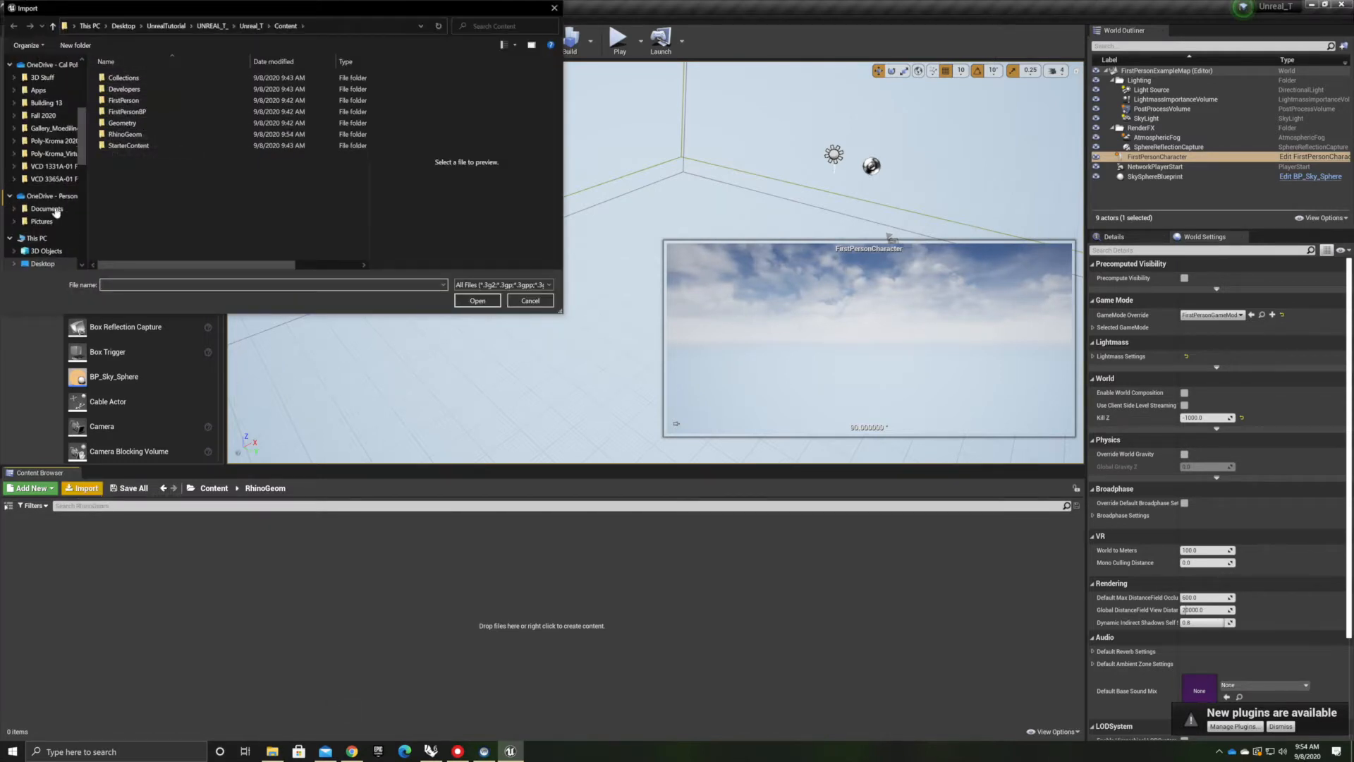
{"action": "left_click", "coordinate": [122, 27]}
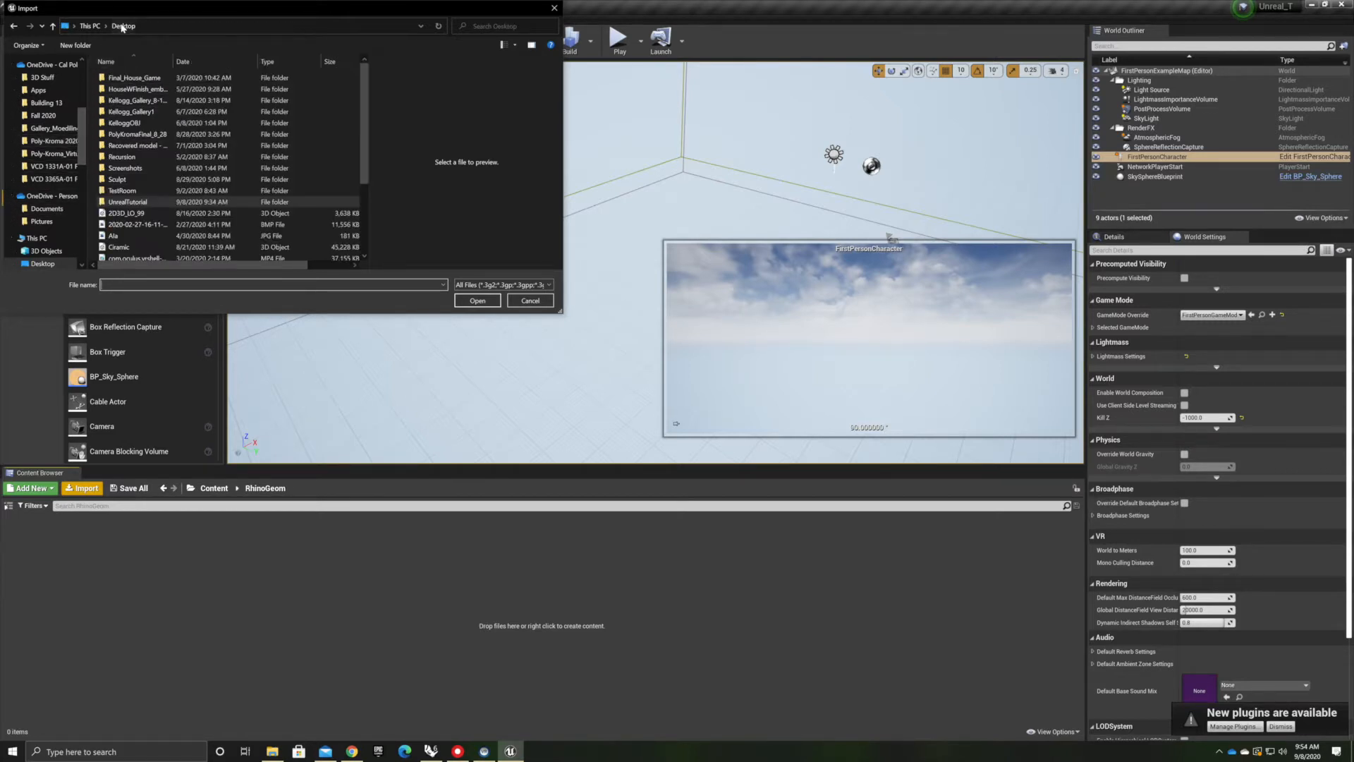
{"action": "double_click", "coordinate": [126, 211]}
{"action": "double_click", "coordinate": [126, 77]}
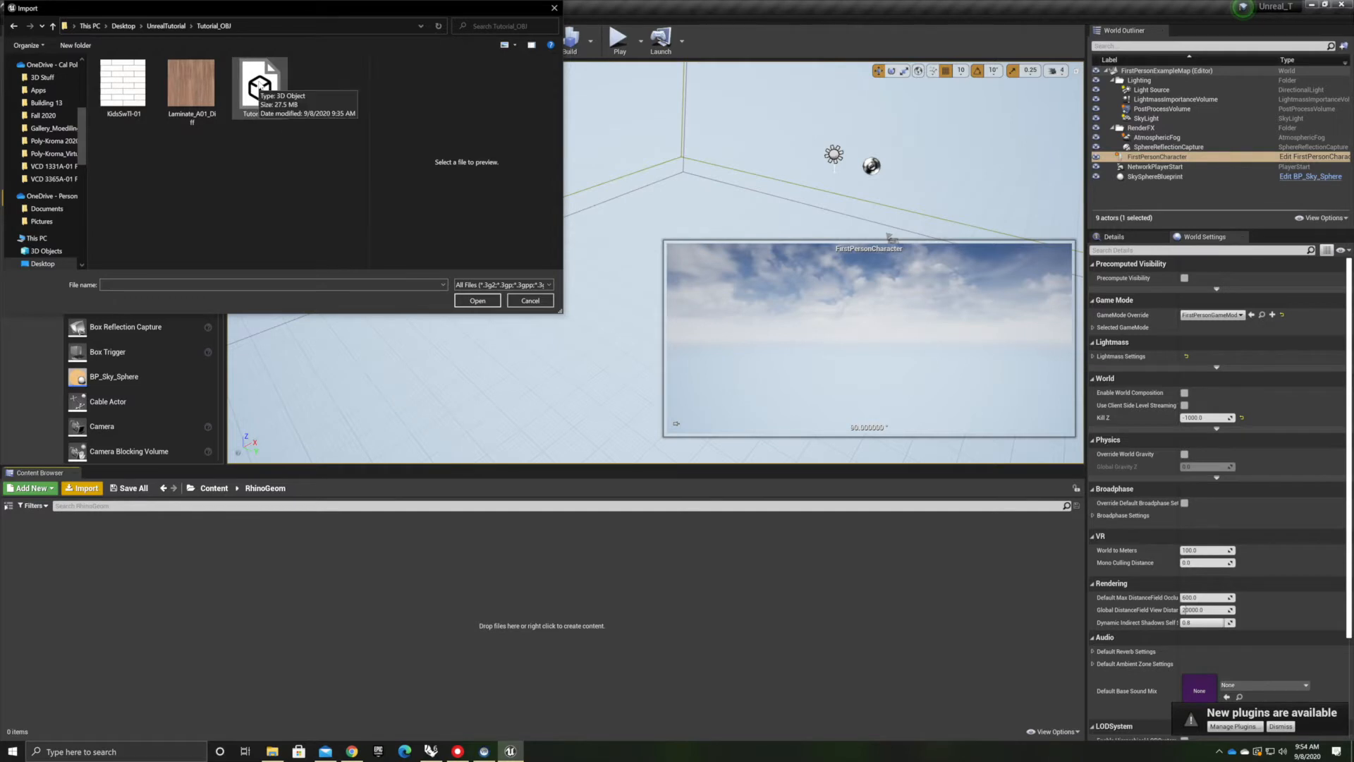
{"action": "left_click", "coordinate": [259, 83]}
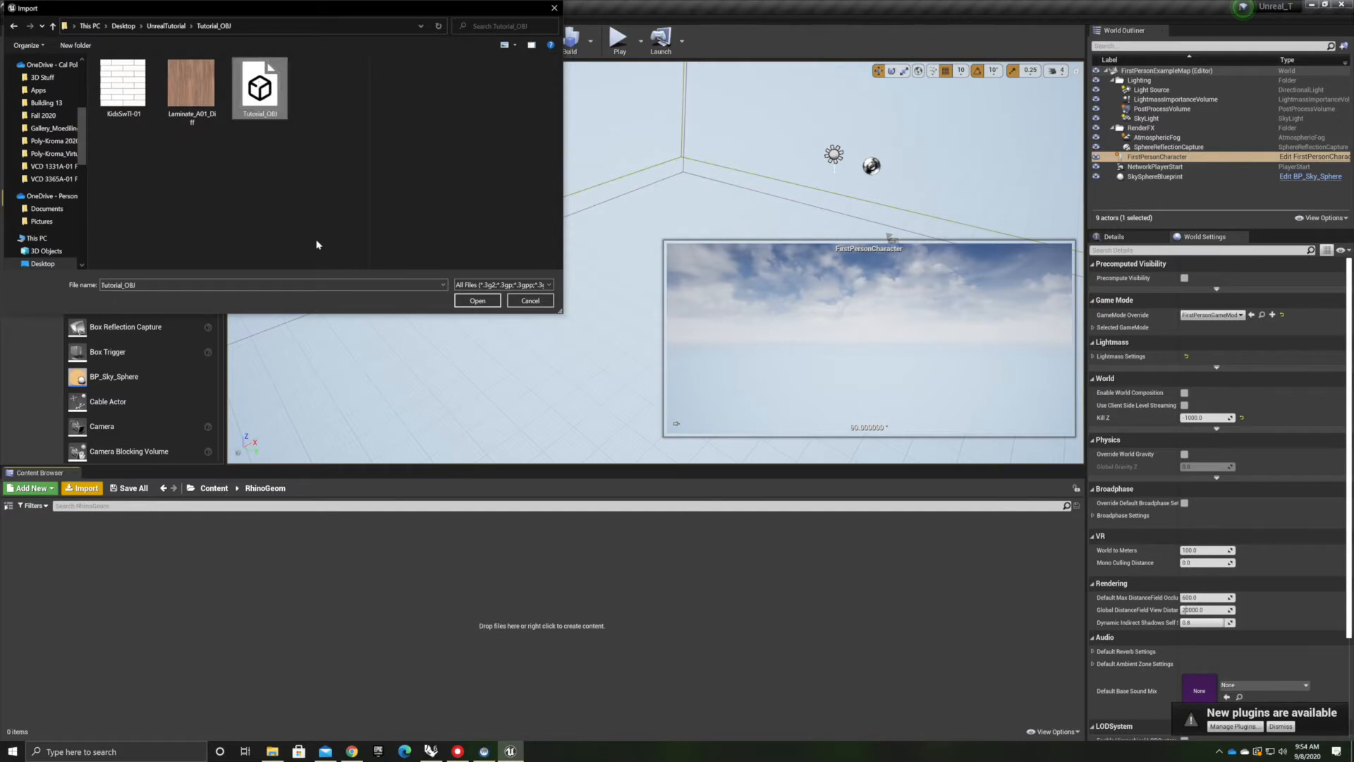
{"action": "left_click", "coordinate": [476, 301]}
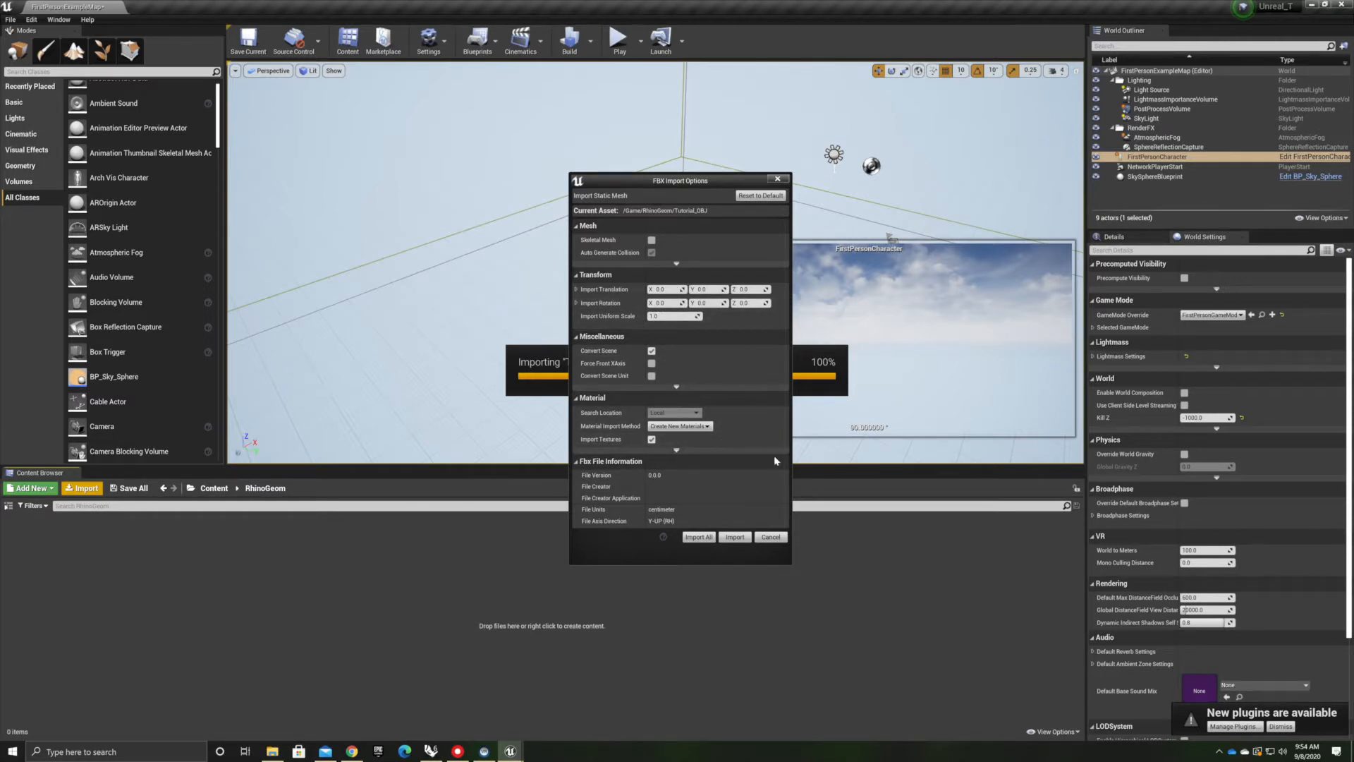
Expand and review the advanced FBX import options, import all files with these settings, and close the message log
{"action": "left_click", "coordinate": [675, 387]}
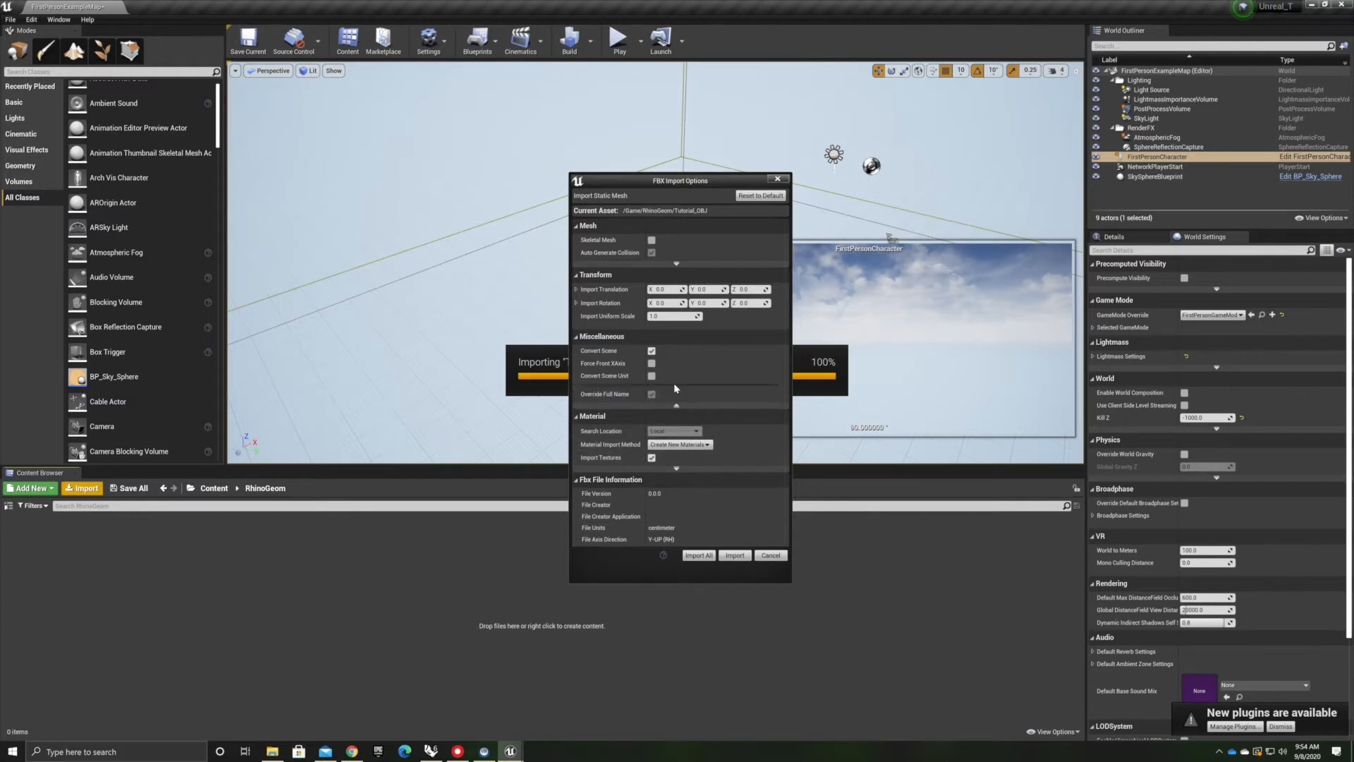
{"action": "left_click", "coordinate": [676, 263]}
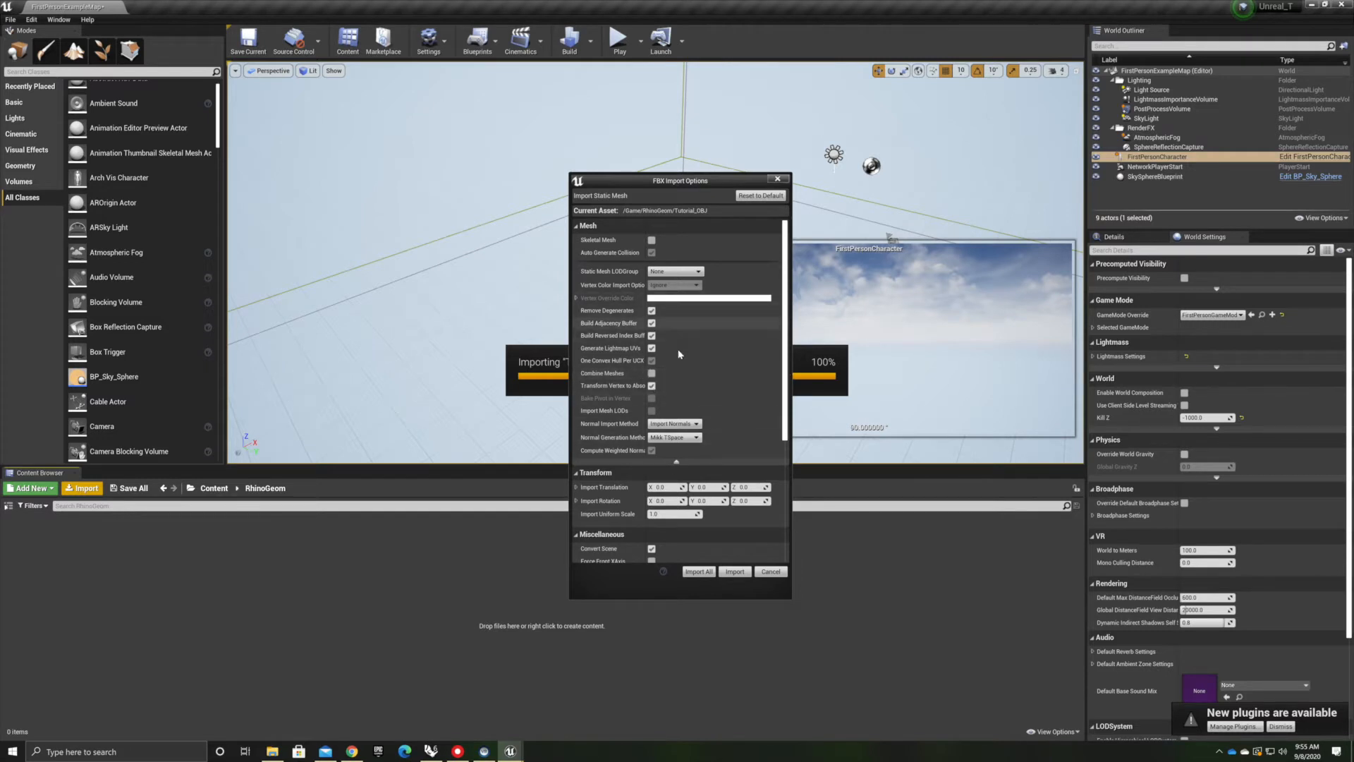
{"action": "scroll", "coordinate": [683, 557], "scroll_direction": "down", "scroll_amount": 10}
{"action": "scroll", "coordinate": [683, 555], "scroll_direction": "up", "scroll_amount": 10}
{"action": "scroll", "coordinate": [676, 476], "scroll_direction": "down", "scroll_amount": 5}
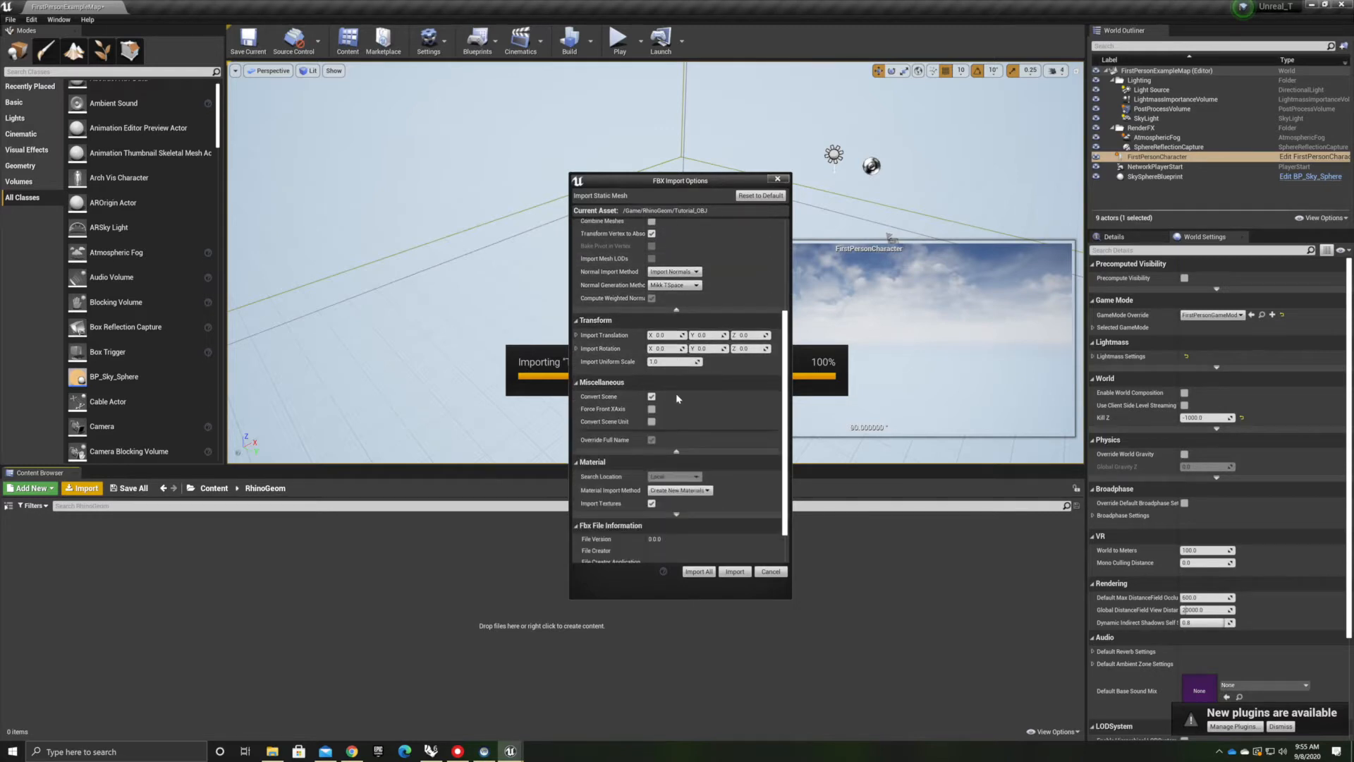
{"action": "left_click", "coordinate": [698, 572]}
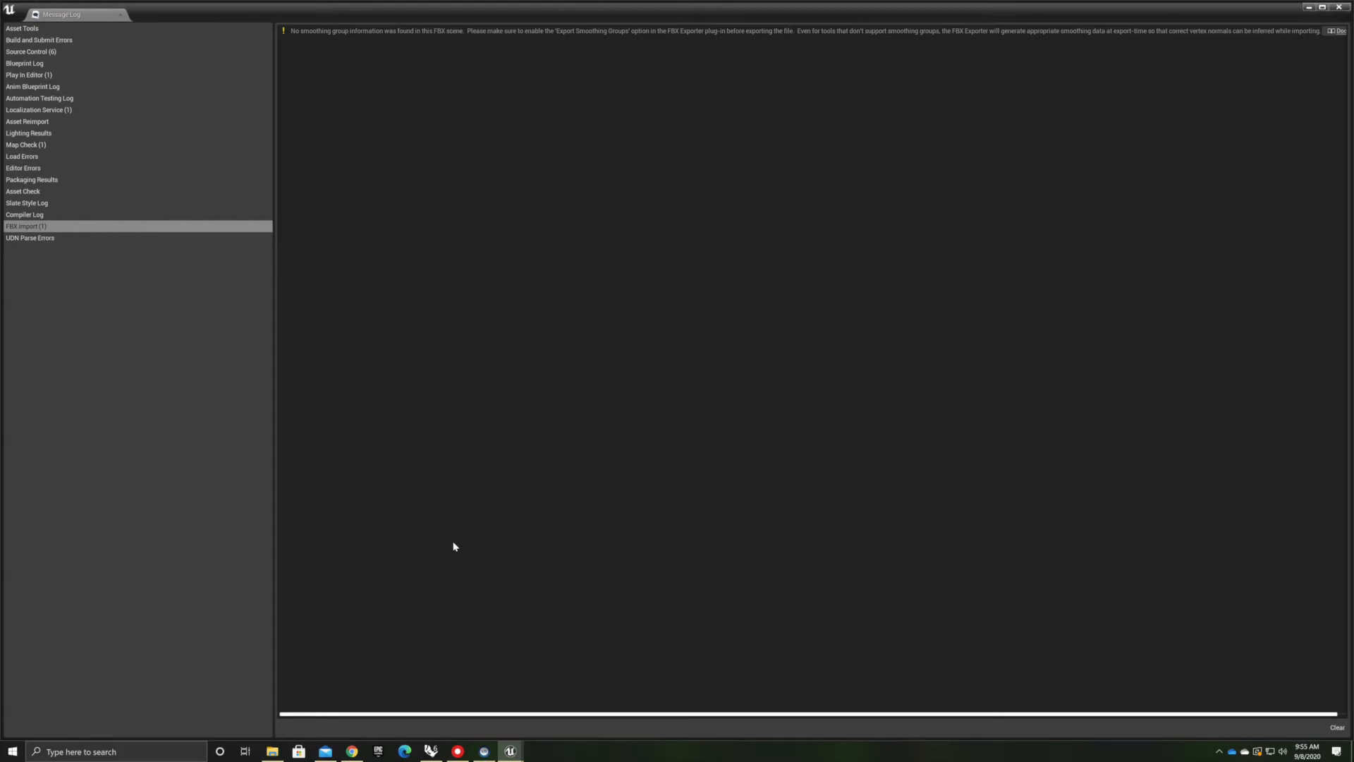
{"action": "left_click", "coordinate": [1341, 7]}
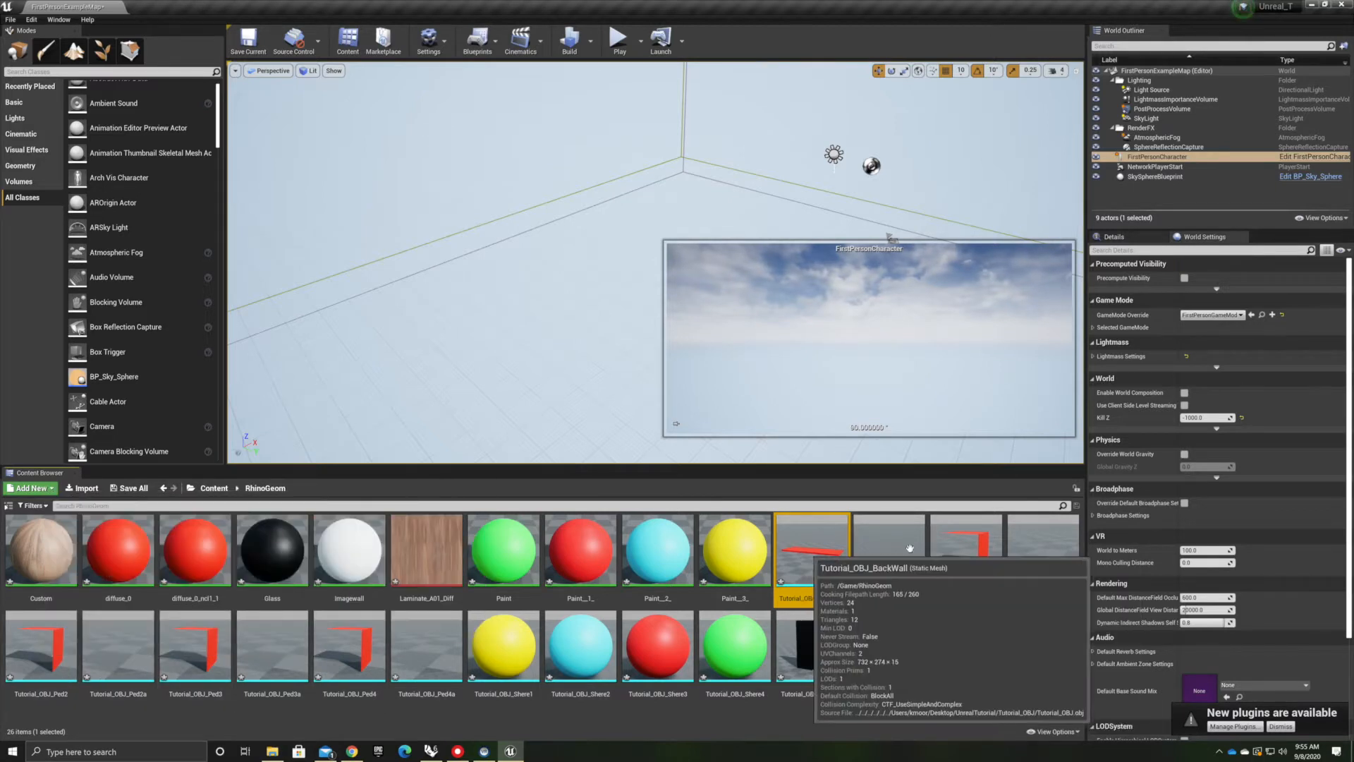
Try placing the first ten Tutorial_OBJ meshes into the level, then undo the placement
{"action": "left_click", "coordinate": [435, 640], "text": "shift"}
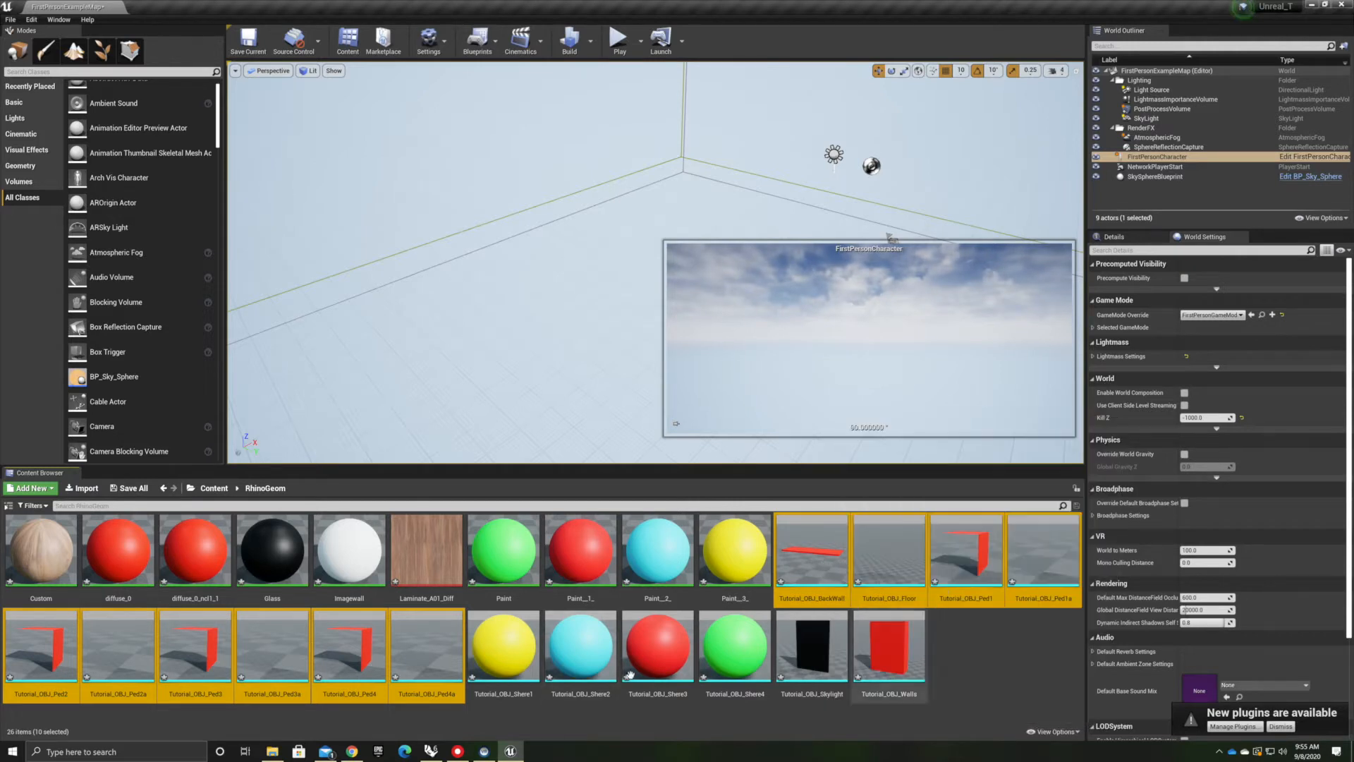
{"action": "left_click_drag", "start_coordinate": [833, 563], "coordinate": [553, 375]}
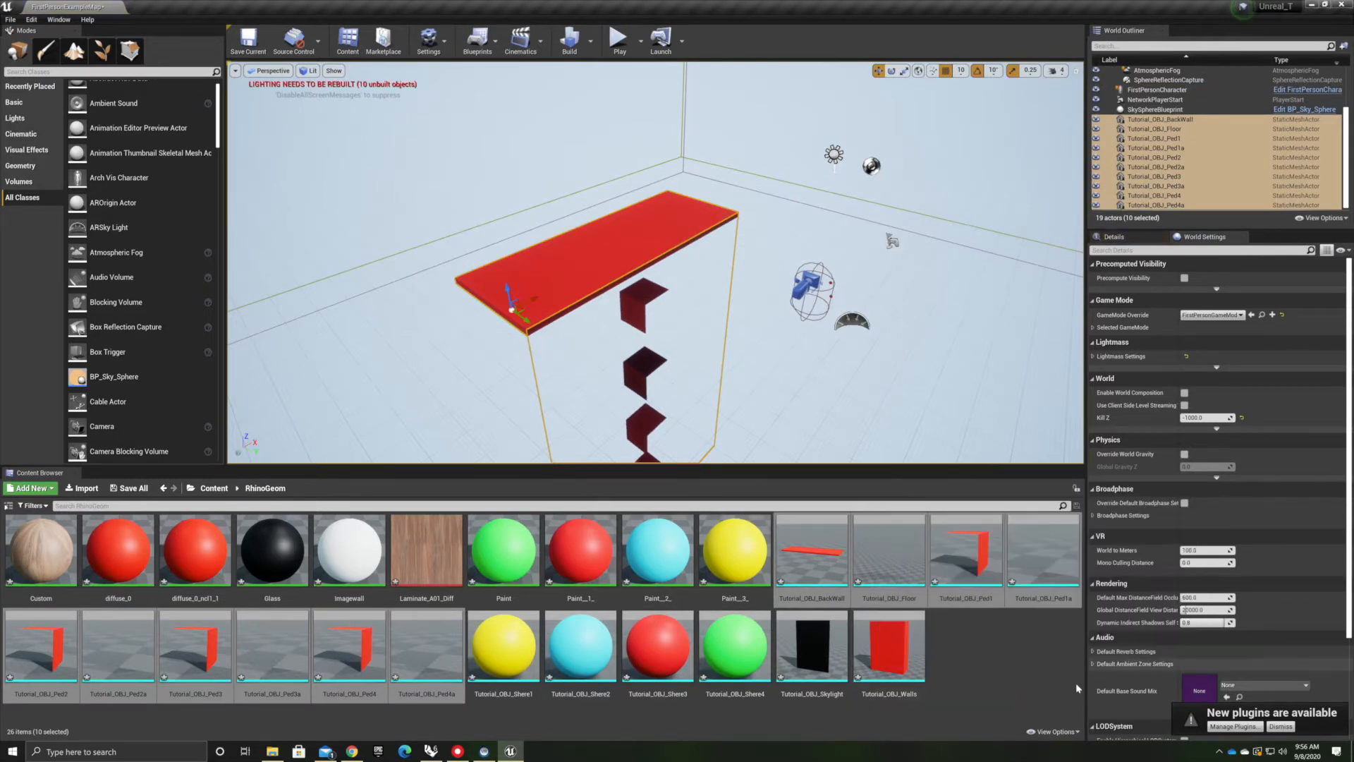
{"action": "mouse_move", "coordinate": [572, 327]}
{"action": "right_mouse_down"}
{"action": "mouse_move", "coordinate": [607, 314]}
{"action": "mouse_move", "coordinate": [571, 327]}
{"action": "right_mouse_up"}
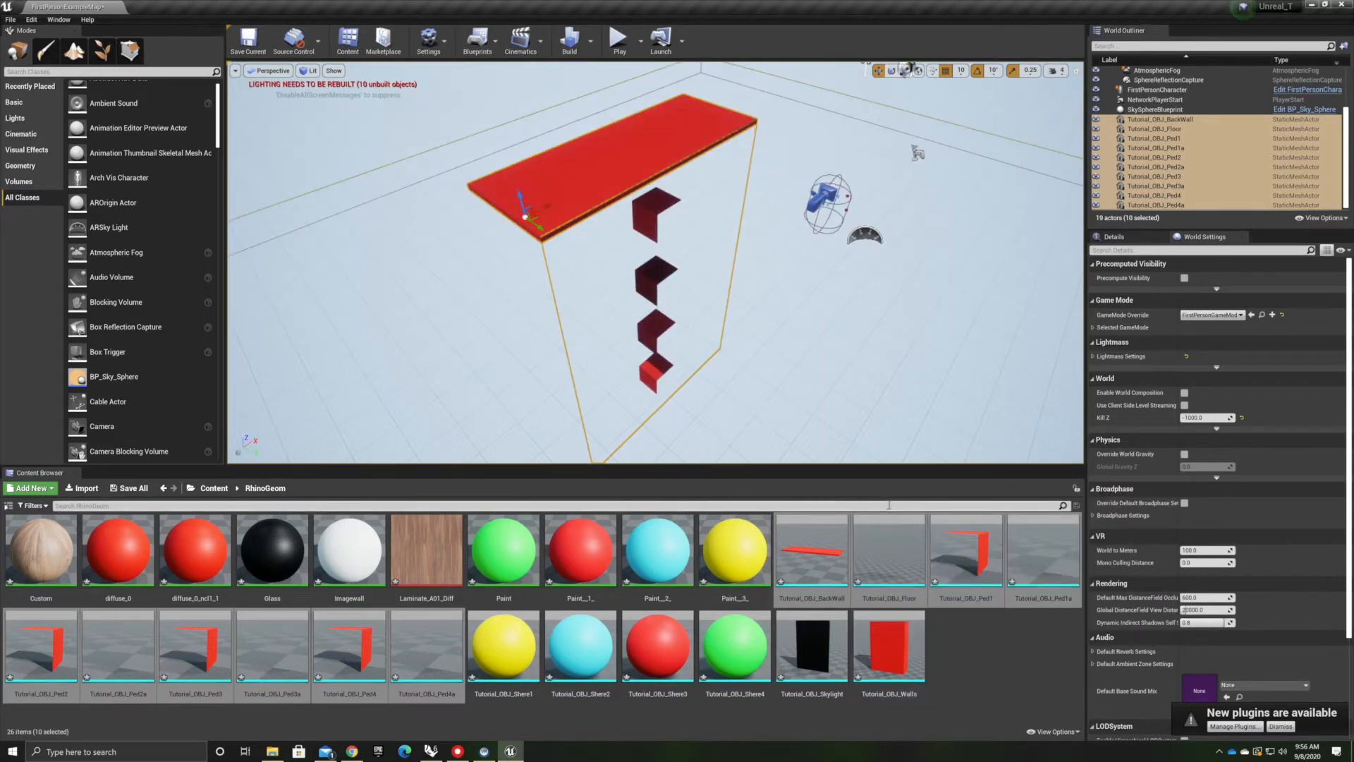
{"action": "key", "text": "ctrl+z"}
Select all sixteen Tutorial_OBJ static meshes, including the spheres, skylight and walls, and place them in the level
{"action": "left_click_drag", "start_coordinate": [982, 664], "coordinate": [830, 659]}
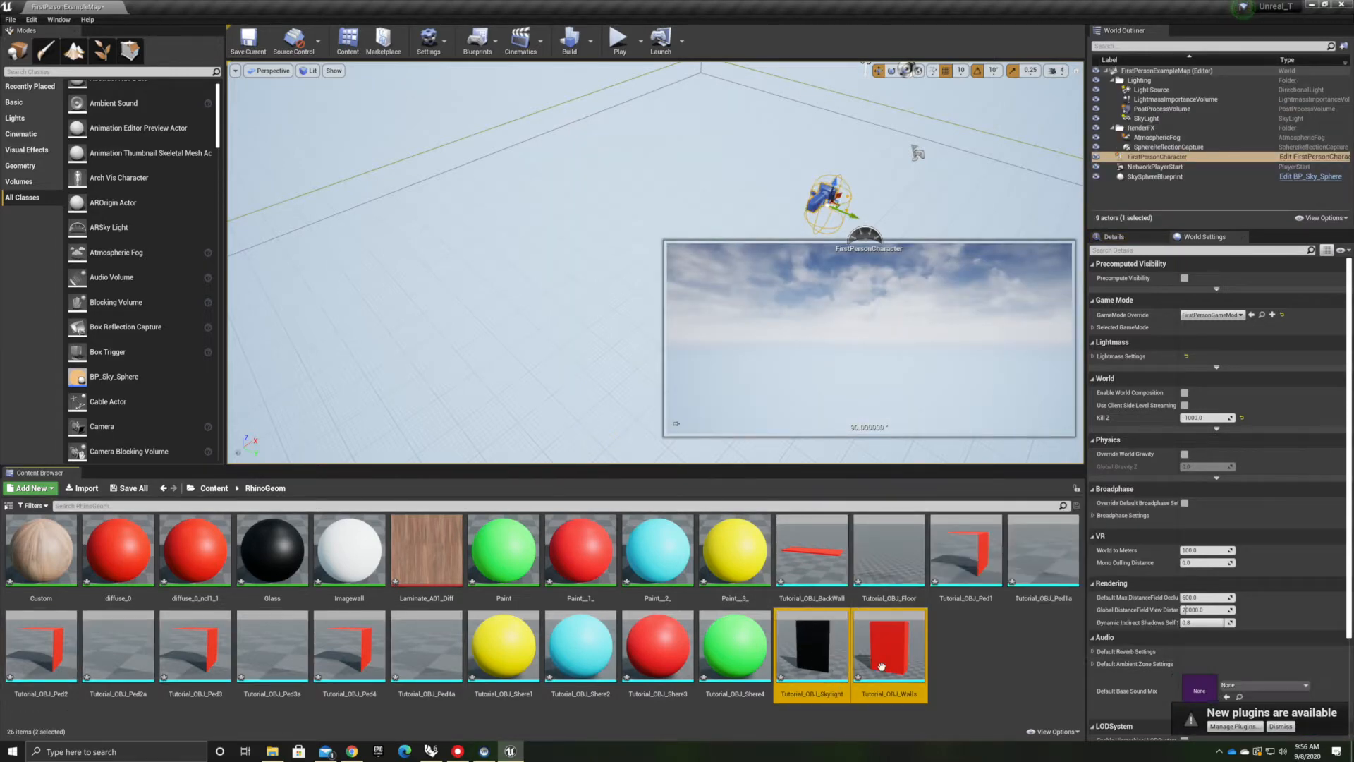
{"action": "left_click", "coordinate": [878, 550], "text": "shift"}
{"action": "left_click", "coordinate": [811, 550], "text": "ctrl"}
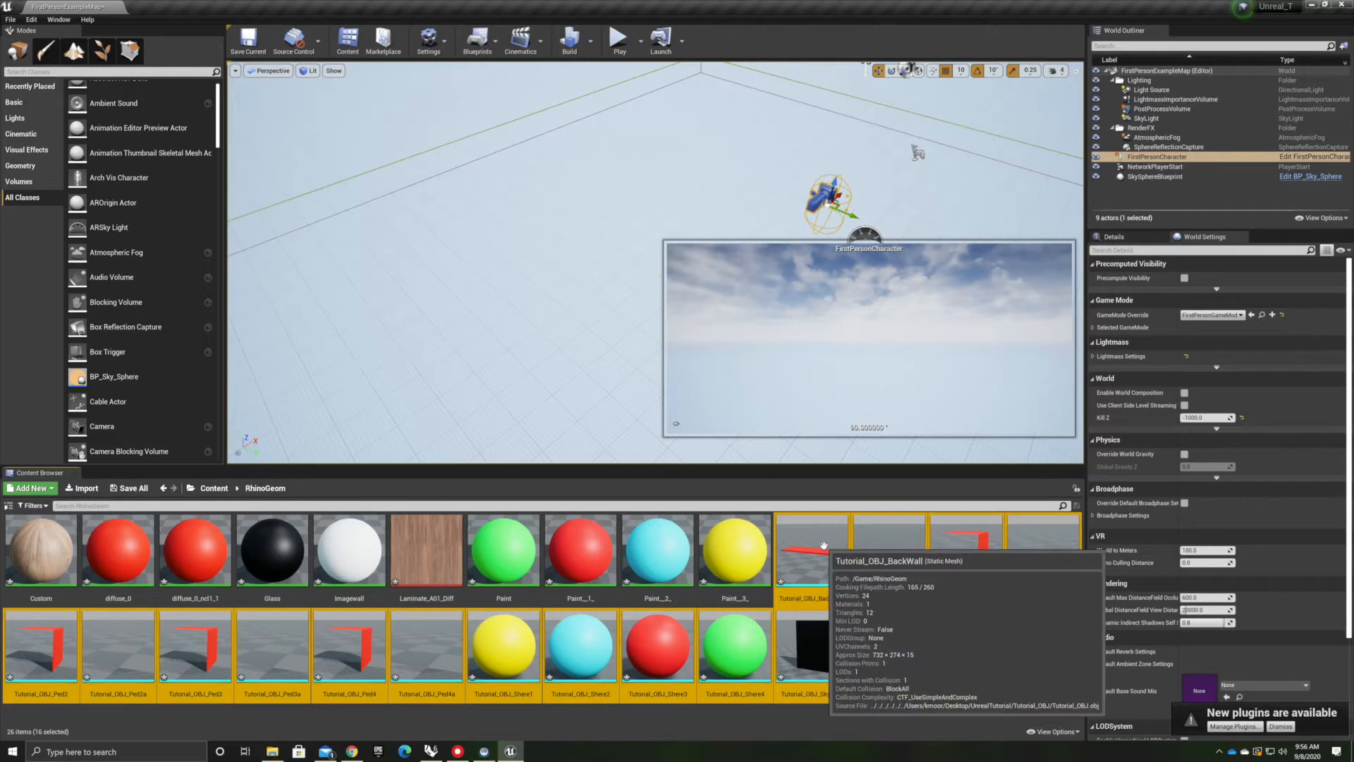
{"action": "left_click", "coordinate": [545, 656], "text": "ctrl"}
{"action": "left_click", "coordinate": [581, 653], "text": "ctrl"}
{"action": "left_click", "coordinate": [657, 653], "text": "ctrl"}
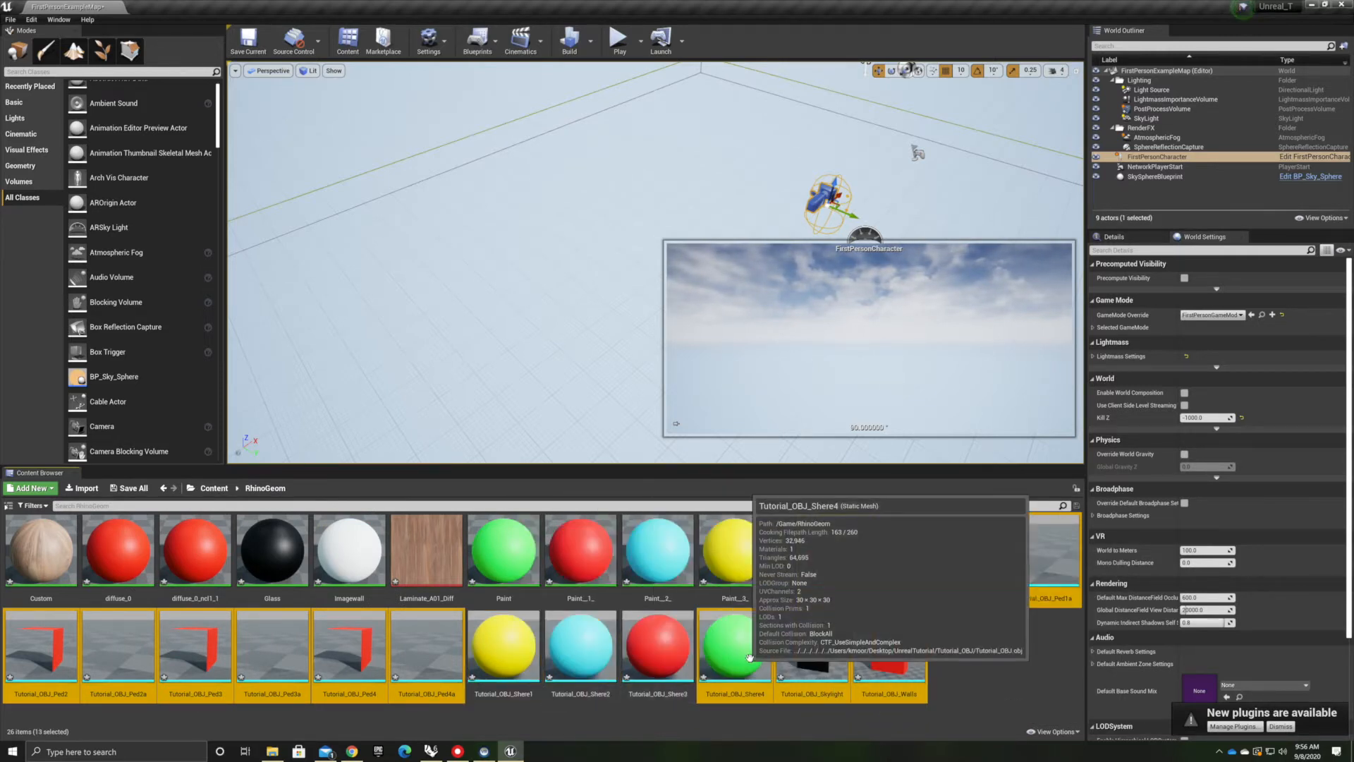
{"action": "left_click", "coordinate": [479, 648], "text": "ctrl"}
{"action": "left_click", "coordinate": [581, 645], "text": "ctrl"}
{"action": "left_click", "coordinate": [657, 645], "text": "ctrl"}
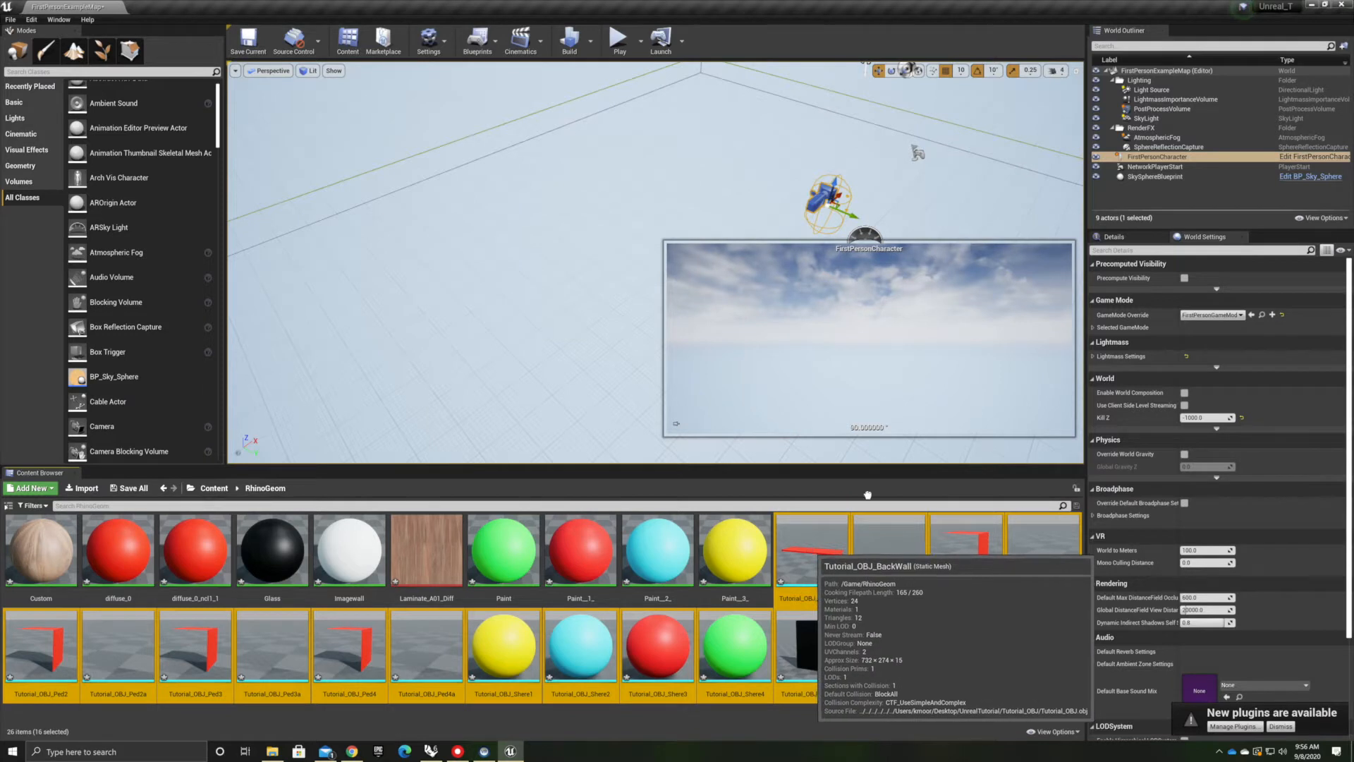
{"action": "left_click_drag", "start_coordinate": [524, 343], "coordinate": [523, 343]}
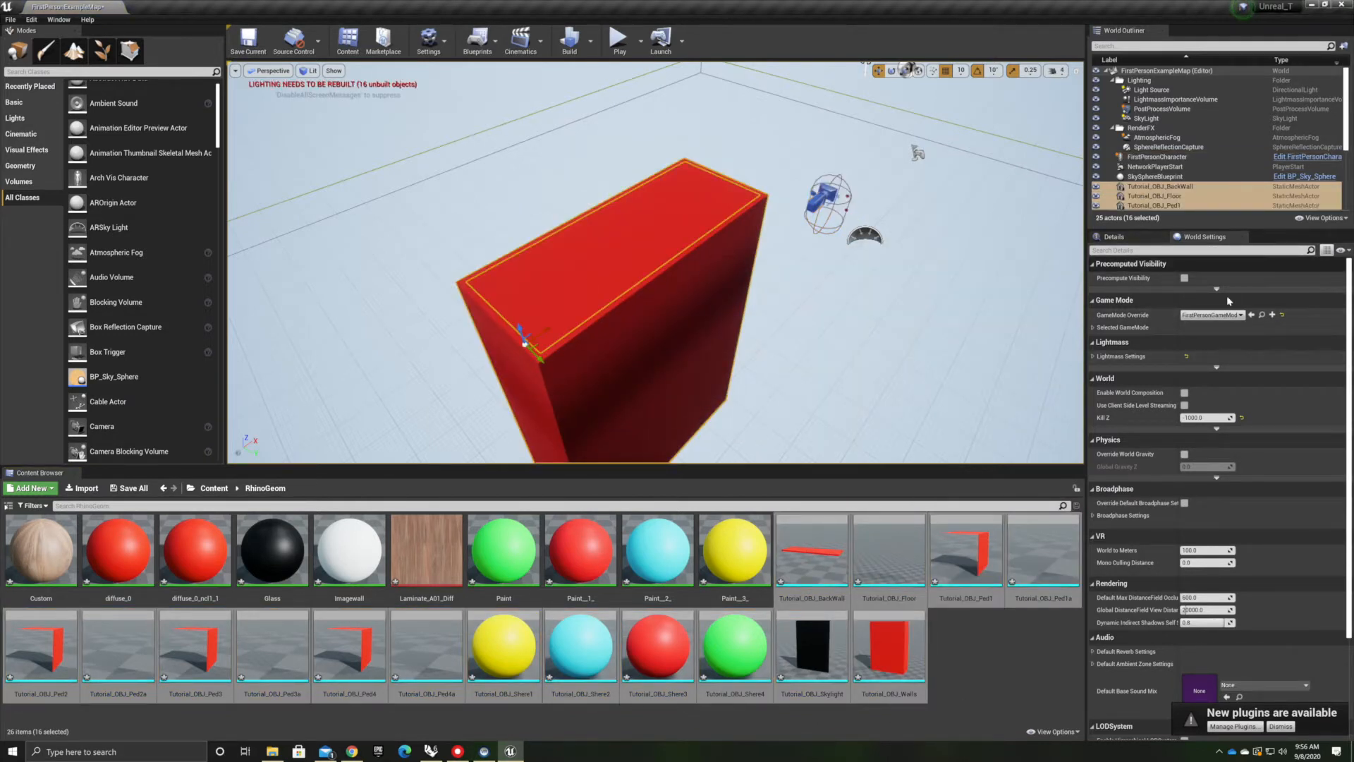
Set the placed meshes' location Y to 3000 and Z to 100
{"action": "left_click", "coordinate": [1131, 237]}
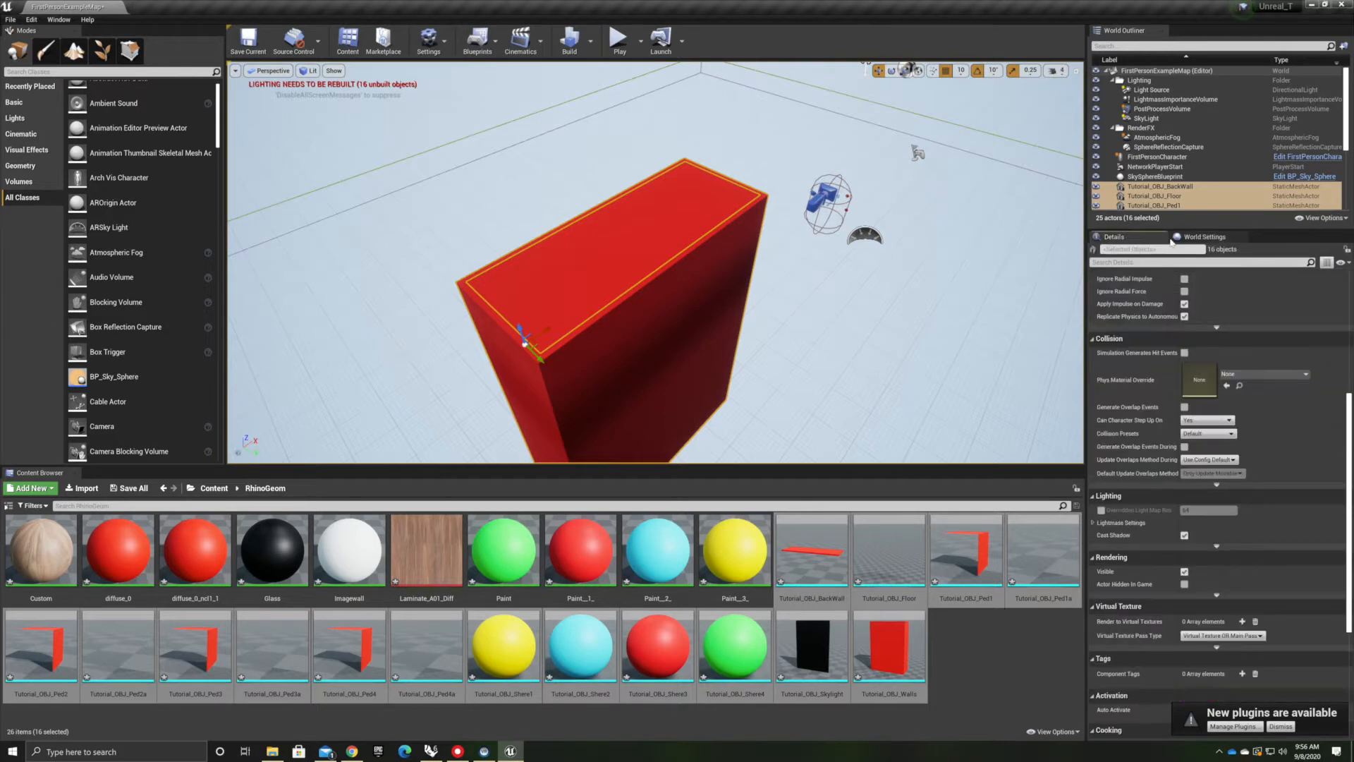
{"action": "scroll", "coordinate": [1198, 268], "scroll_direction": "up", "scroll_amount": 5}
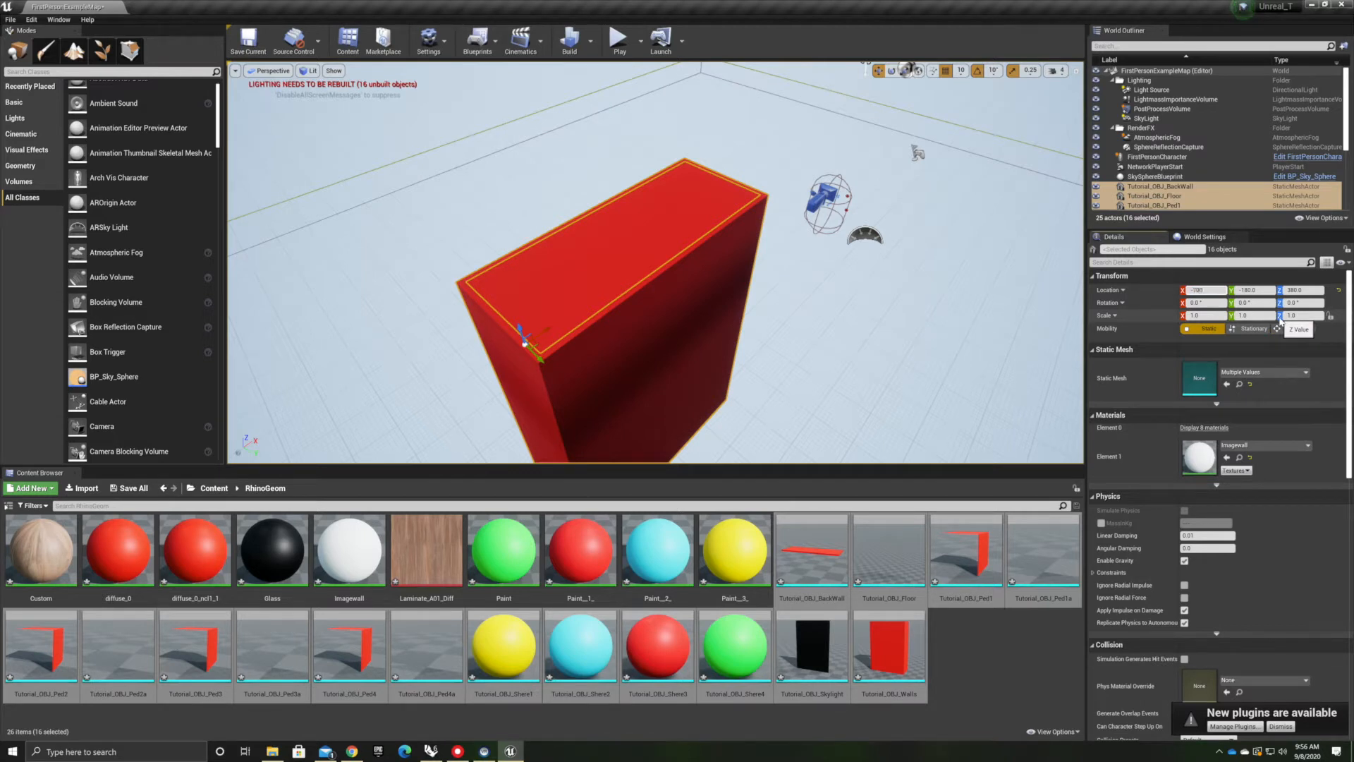
{"action": "key", "text": "Tab"}
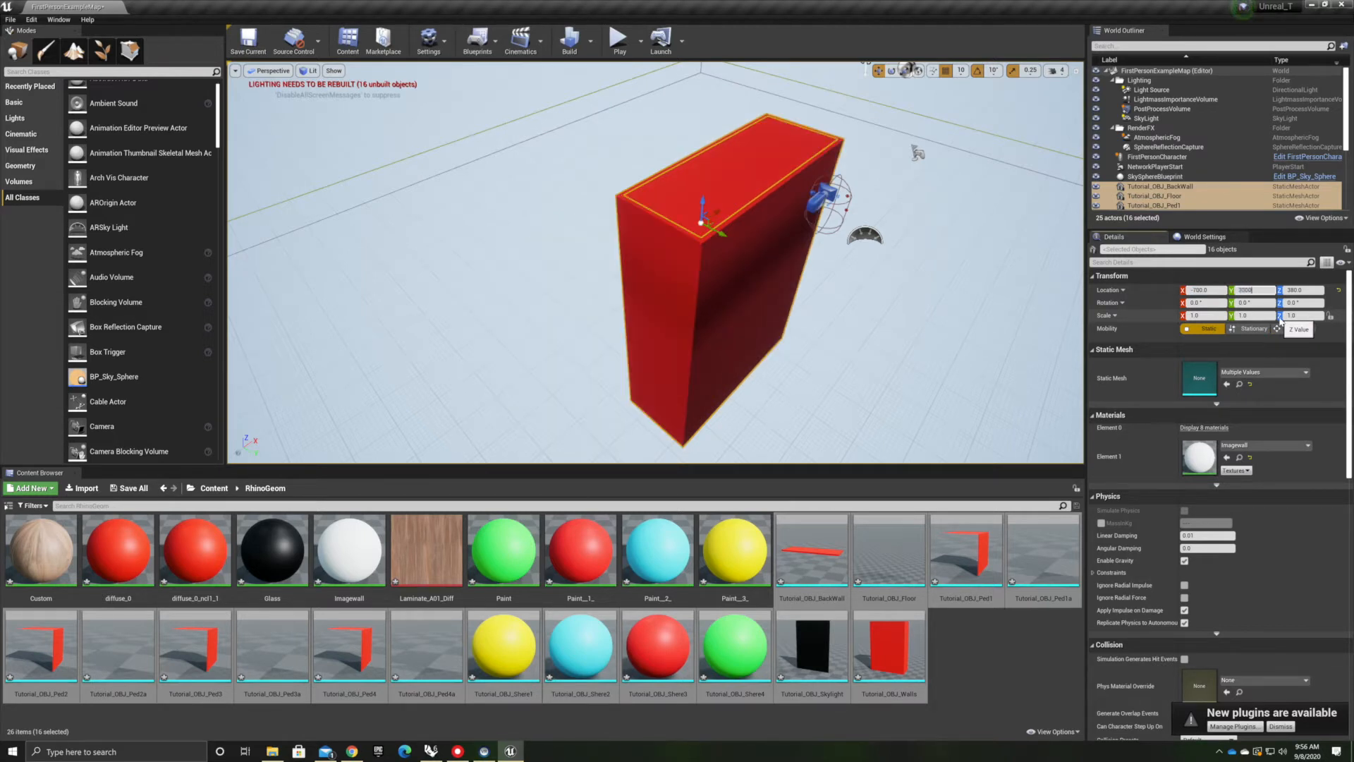
{"action": "type", "text": "3000"}
{"action": "key", "text": "Tab"}
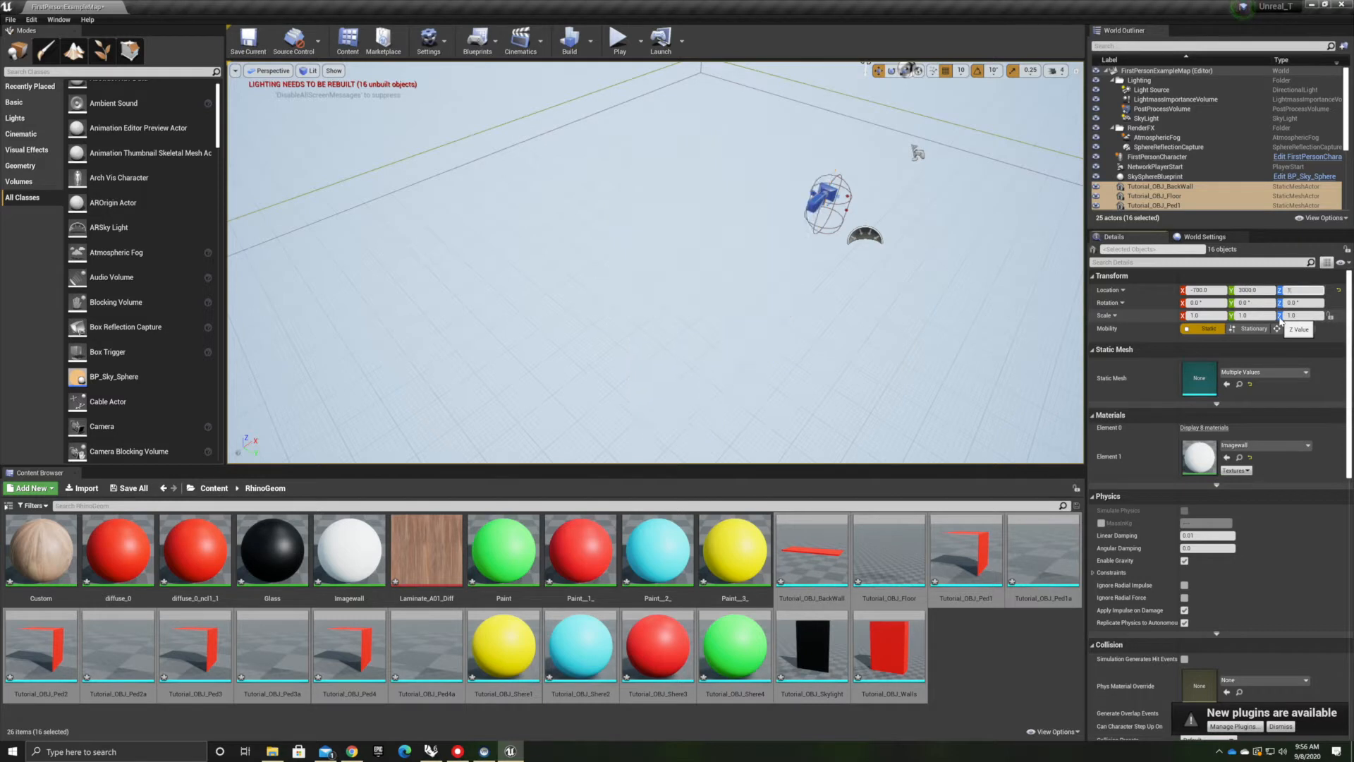
{"action": "type", "text": "100"}
Rotate the placed meshes 90° about X and set their location Y to 0
{"action": "left_click", "coordinate": [1199, 302]}
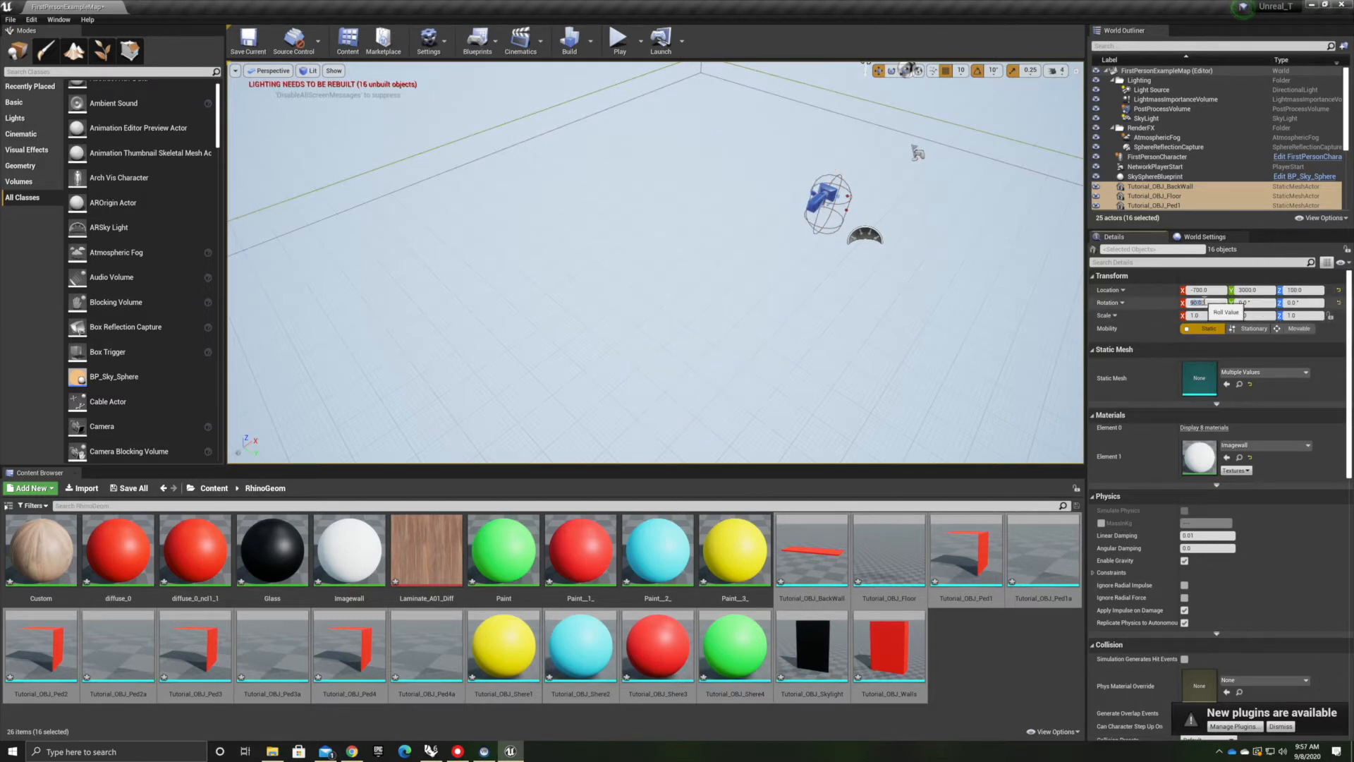
{"action": "scroll", "coordinate": [741, 336], "scroll_direction": "down", "scroll_amount": 10}
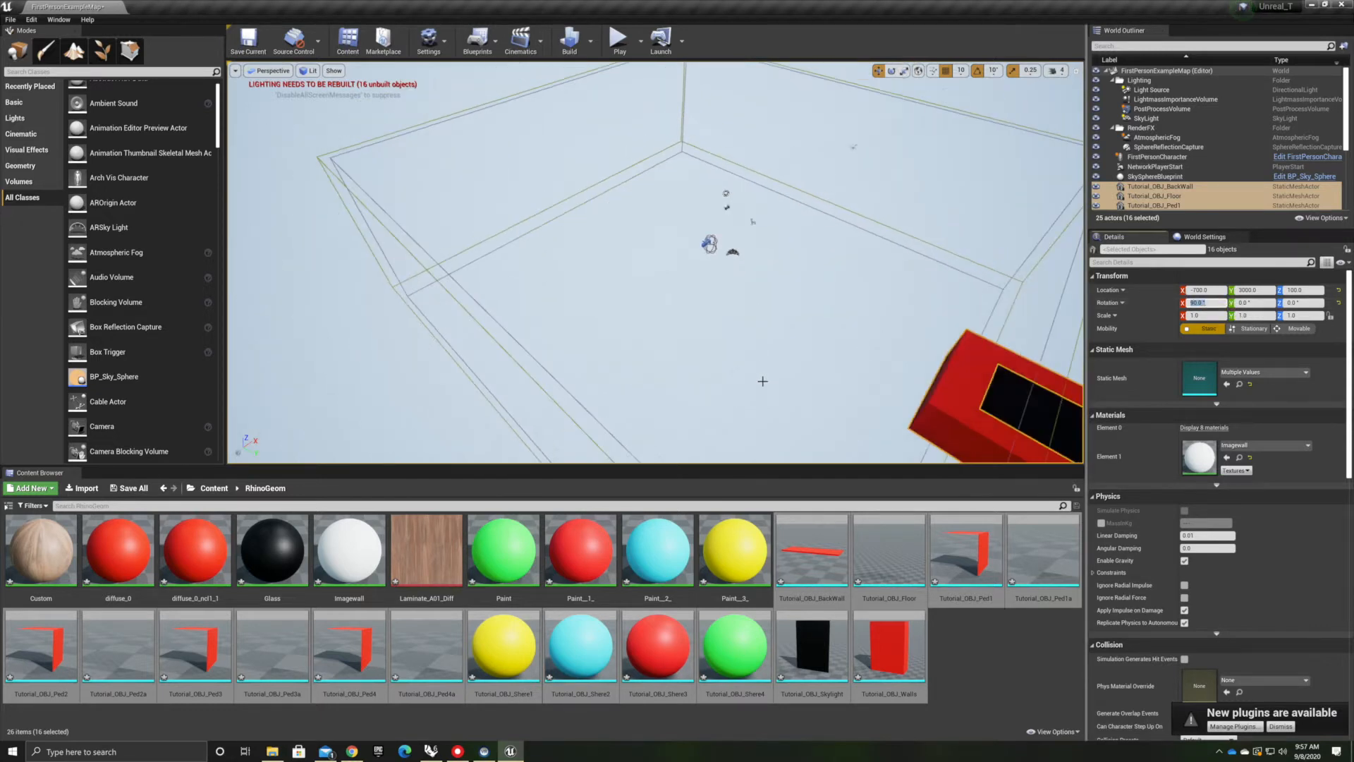
{"action": "scroll", "coordinate": [762, 380], "scroll_direction": "down", "scroll_amount": 5}
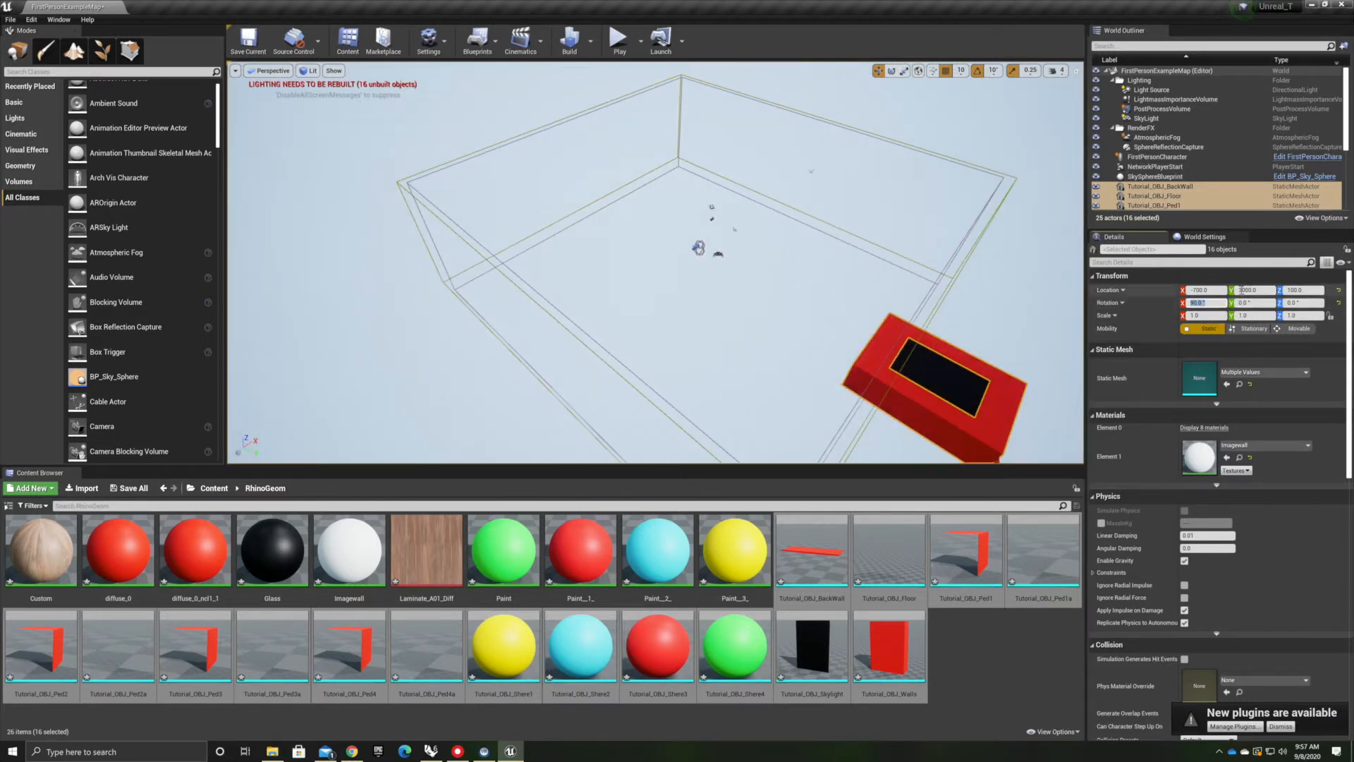
{"action": "left_click", "coordinate": [1240, 290]}
{"action": "type", "text": "0"}
{"action": "key", "text": "Return"}
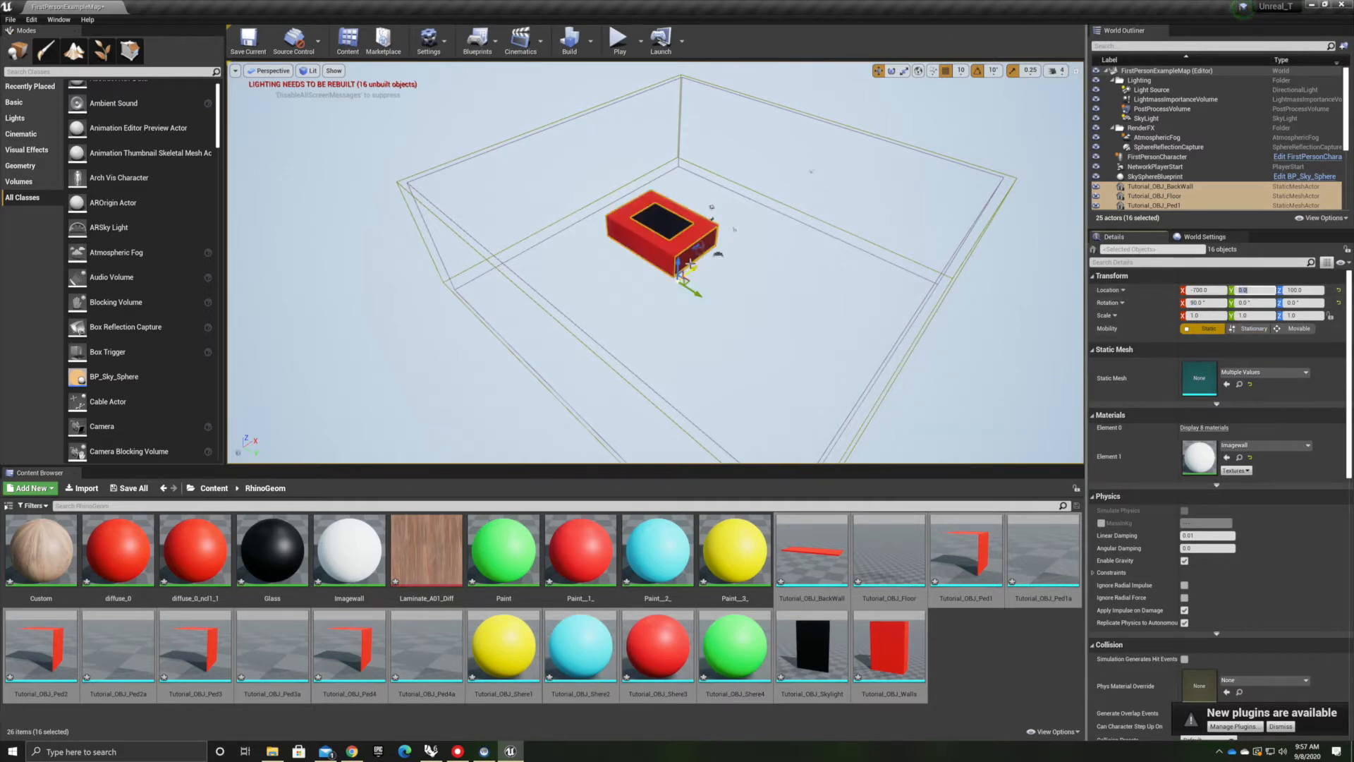
{"action": "scroll", "coordinate": [732, 208], "scroll_direction": "up", "scroll_amount": 5}
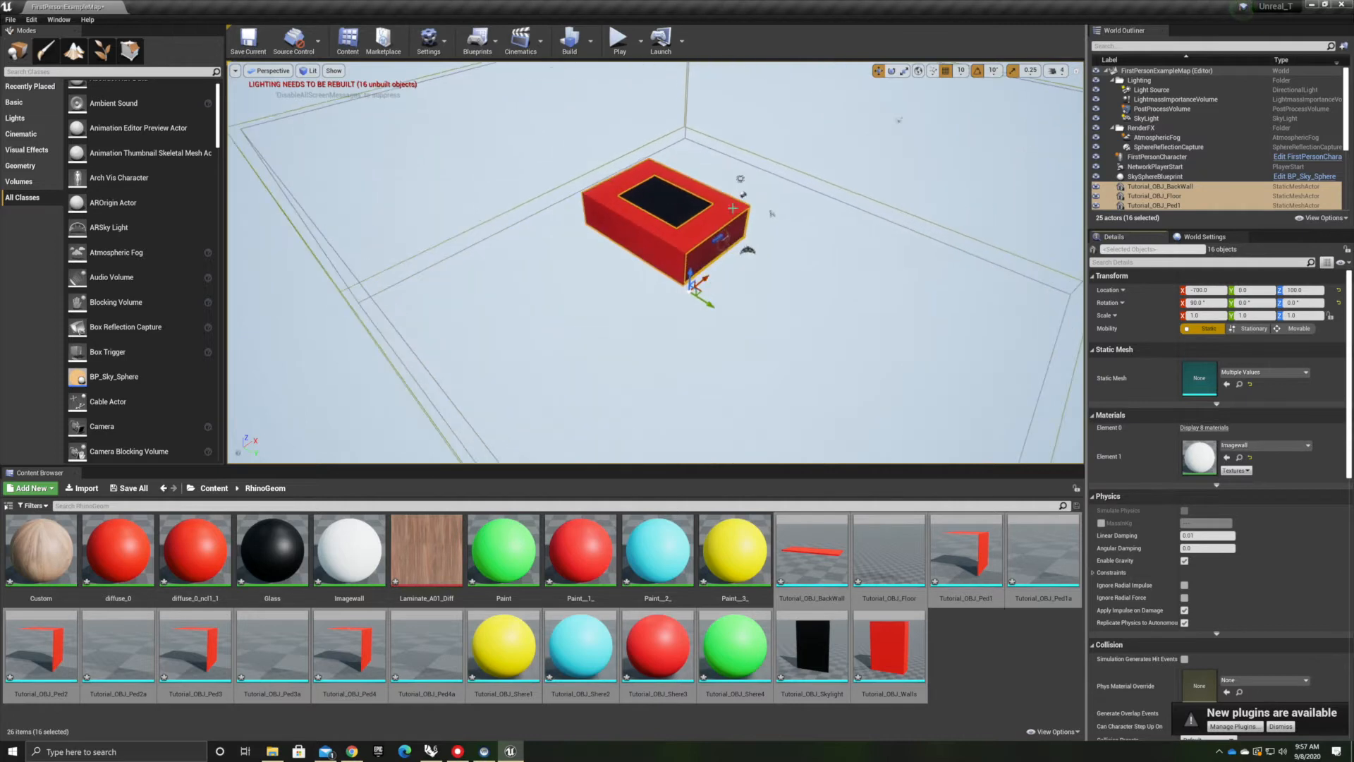
{"action": "scroll", "coordinate": [677, 202], "scroll_direction": "up", "scroll_amount": 6}
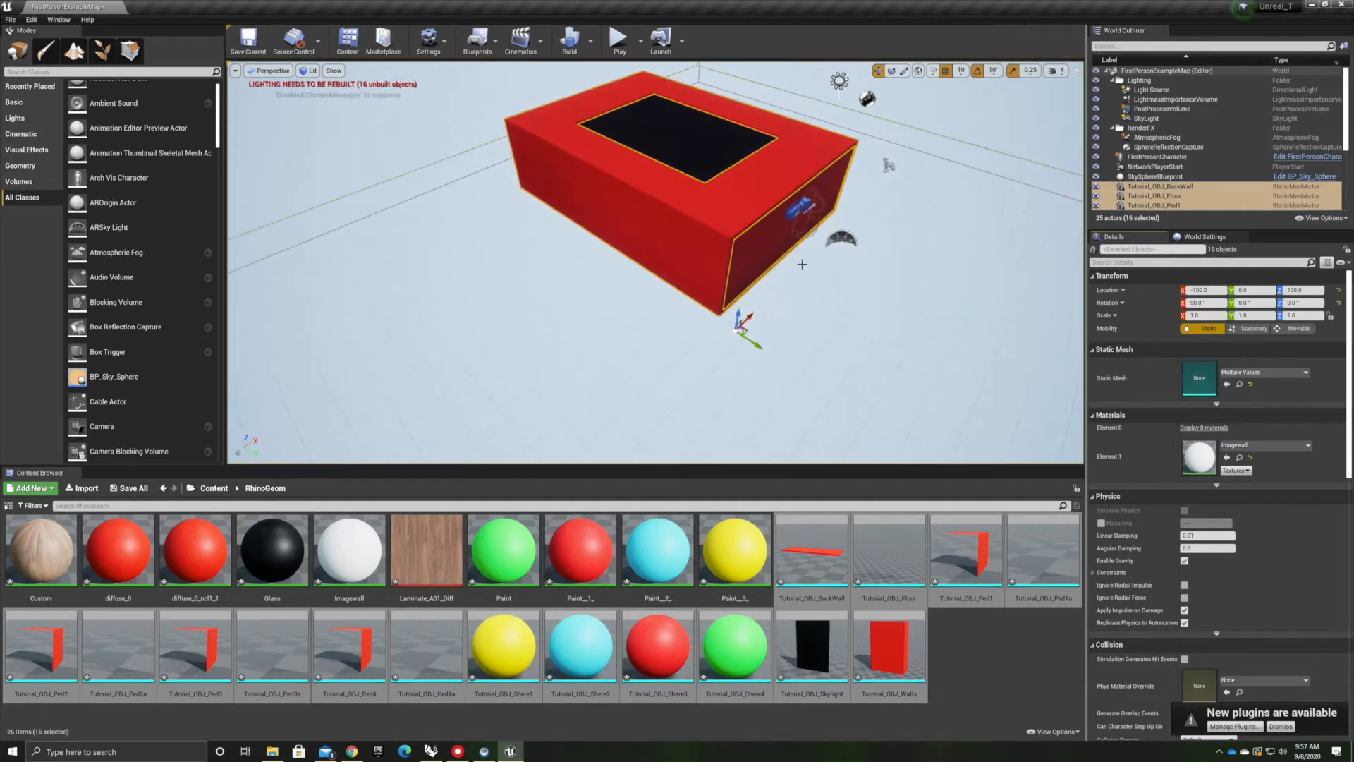
{"action": "right_click_drag", "start_coordinate": [678, 203], "coordinate": [740, 166]}
{"action": "right_click_drag", "start_coordinate": [607, 205], "coordinate": [677, 233]}
{"action": "scroll", "coordinate": [444, 314], "scroll_direction": "down", "scroll_amount": 3}
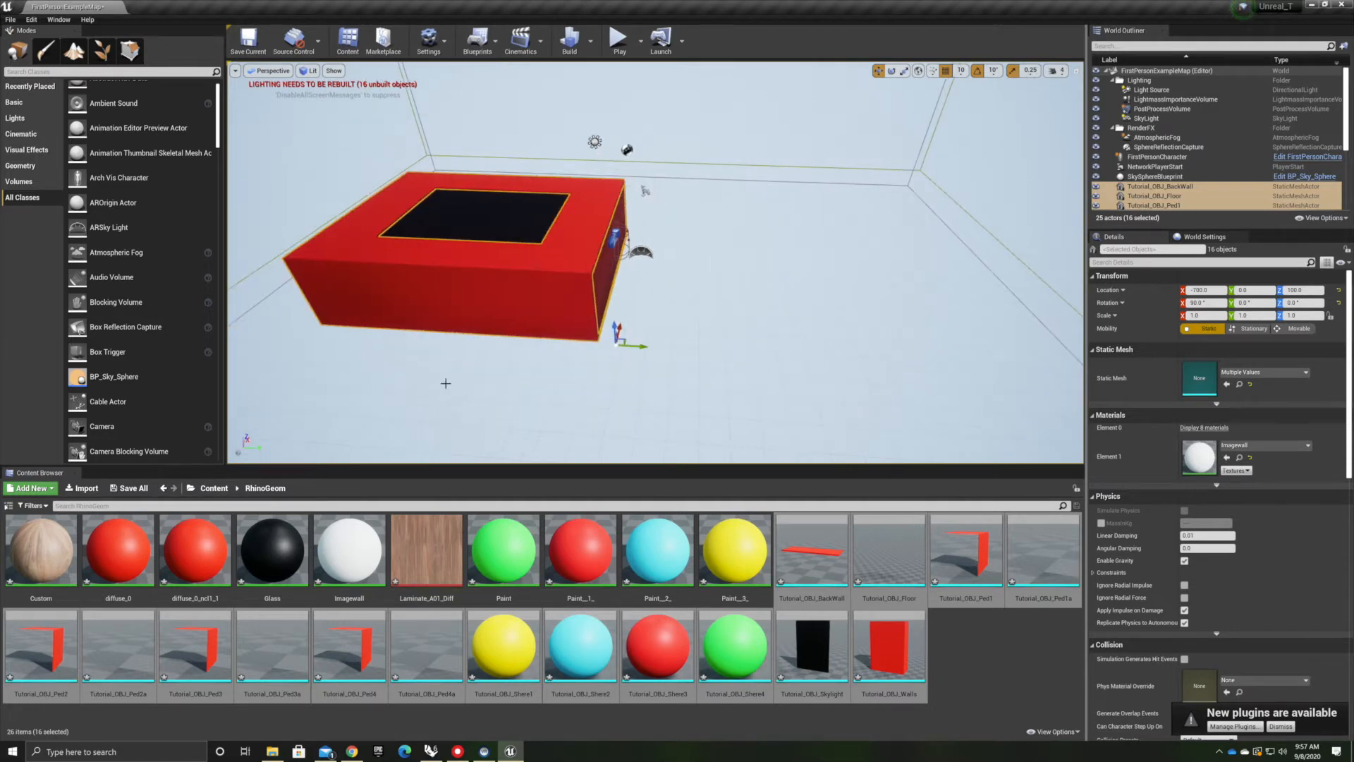
Reselect all sixteen Tutorial_OBJ meshes from BackWall to Walls and move them along Y to about location 400
{"action": "left_click", "coordinate": [457, 380]}
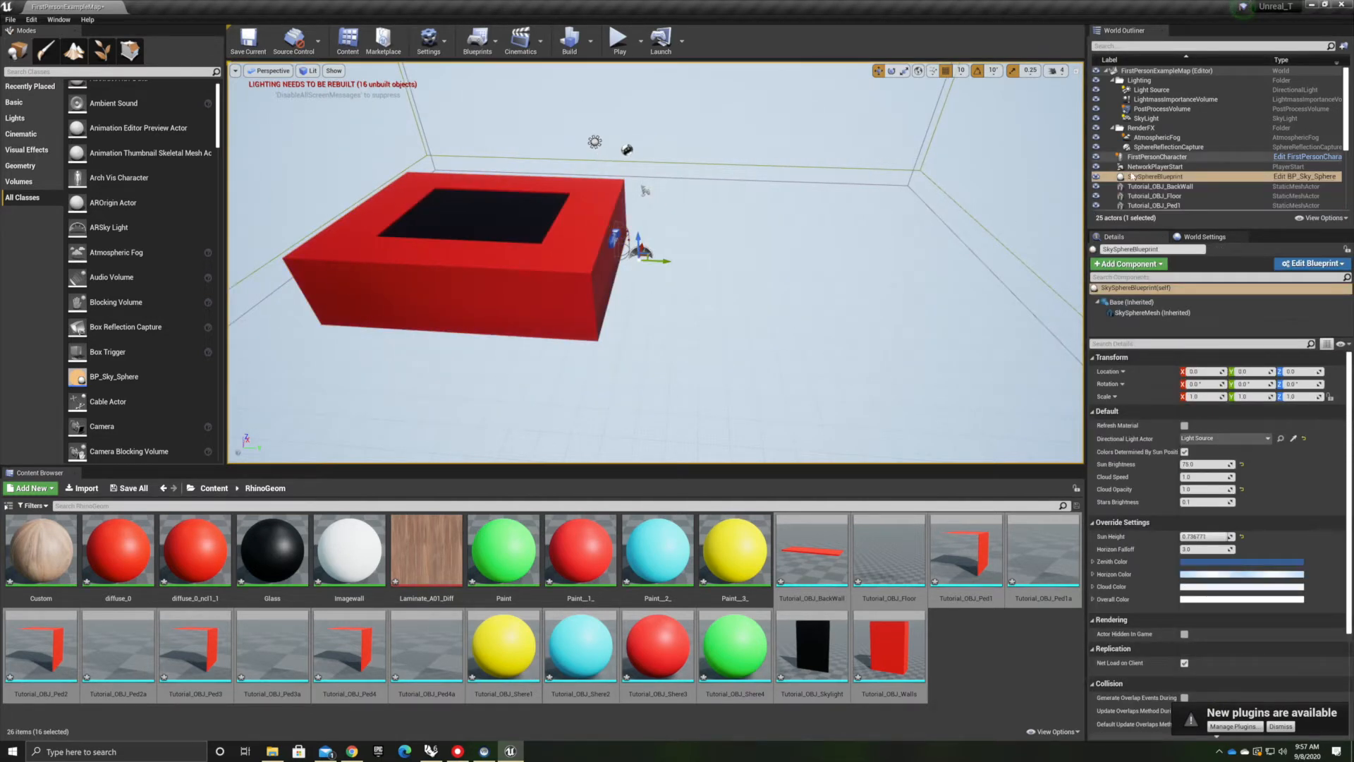
{"action": "scroll", "coordinate": [1136, 186], "scroll_direction": "down", "scroll_amount": 3}
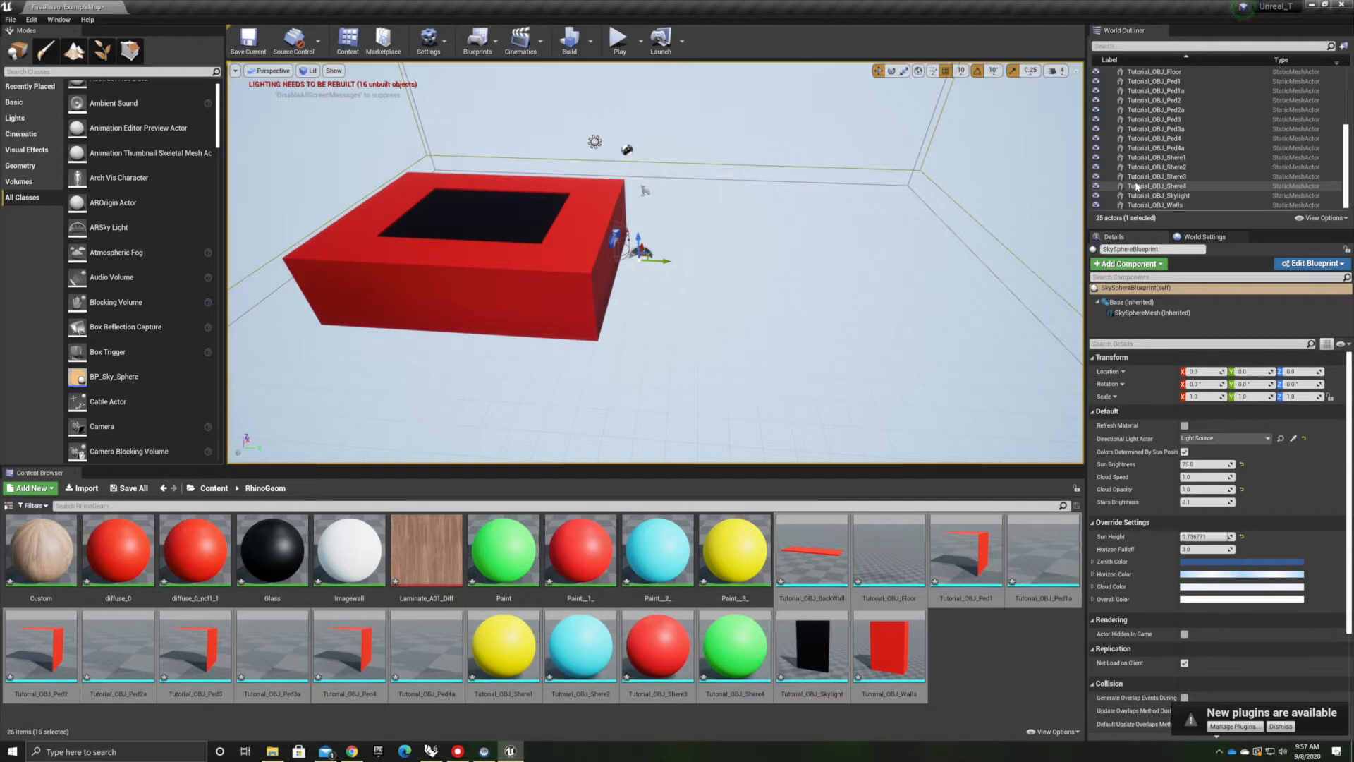
{"action": "left_click", "coordinate": [1148, 147]}
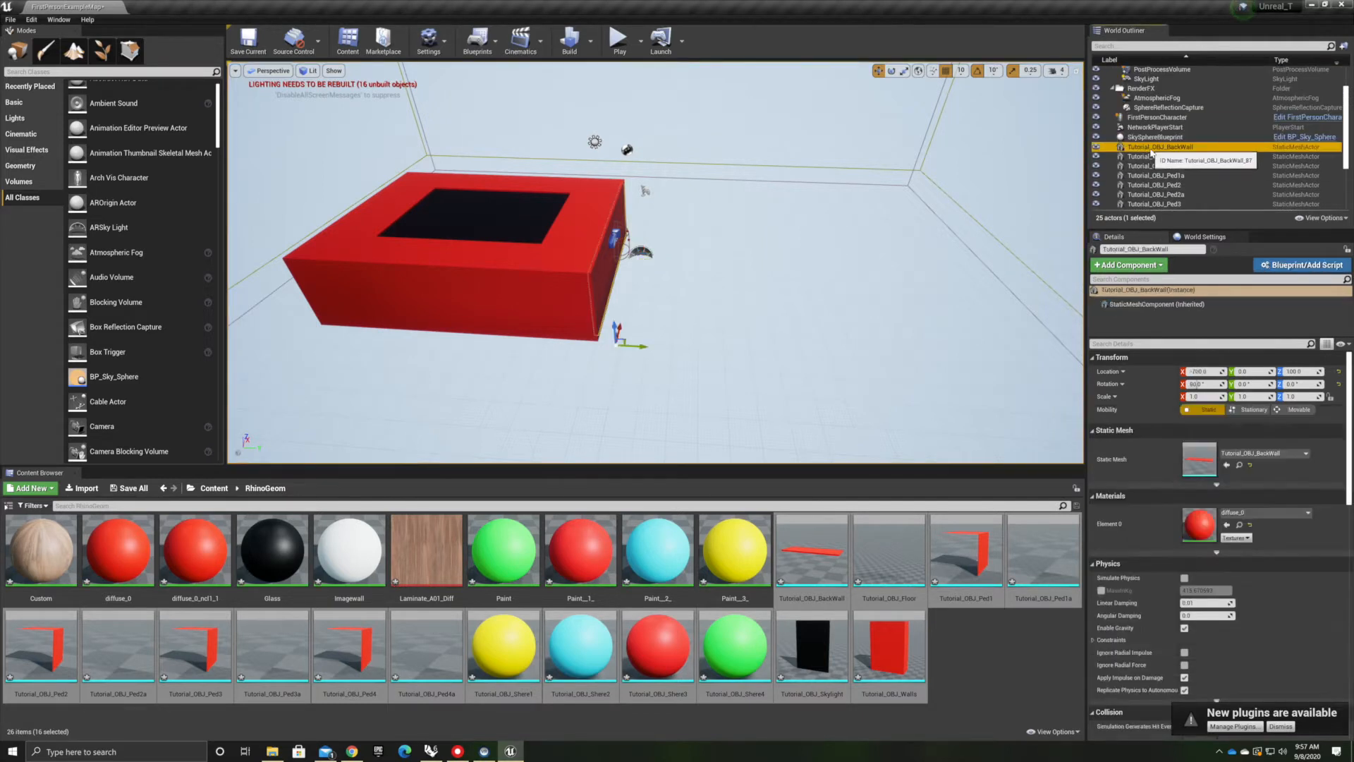
{"action": "scroll", "coordinate": [1148, 151], "scroll_direction": "down", "scroll_amount": 5}
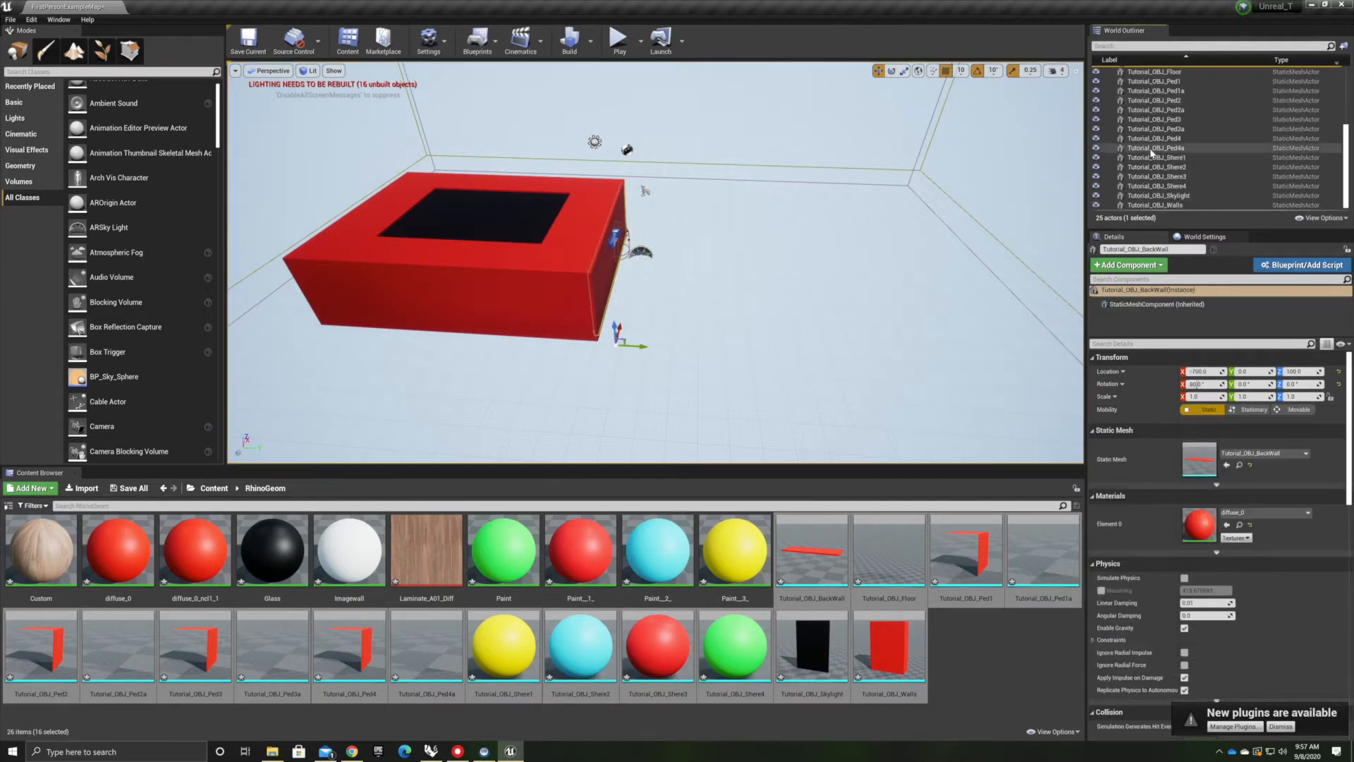
{"action": "left_click", "coordinate": [1156, 205], "text": "shift"}
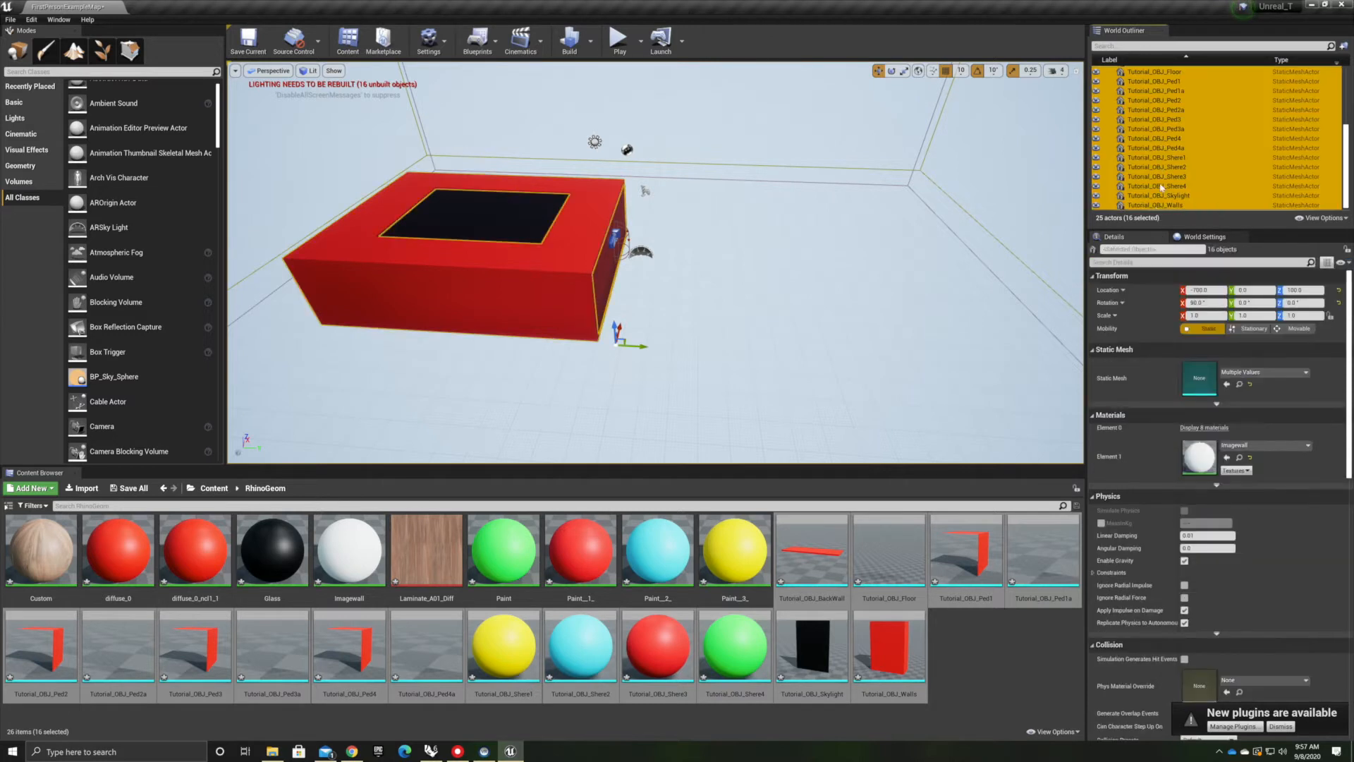
{"action": "scroll", "coordinate": [1160, 168], "scroll_direction": "up", "scroll_amount": 3}
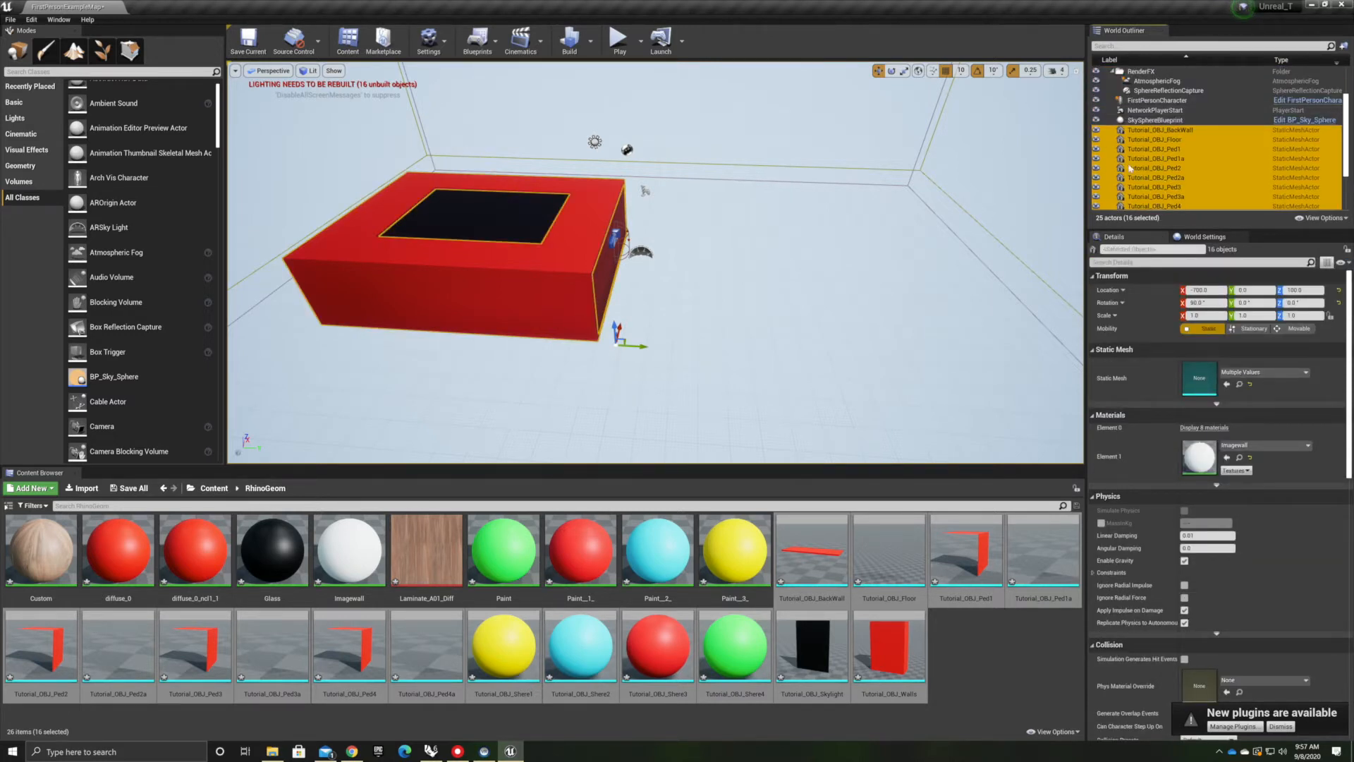
{"action": "left_click_drag", "start_coordinate": [643, 344], "coordinate": [760, 362]}
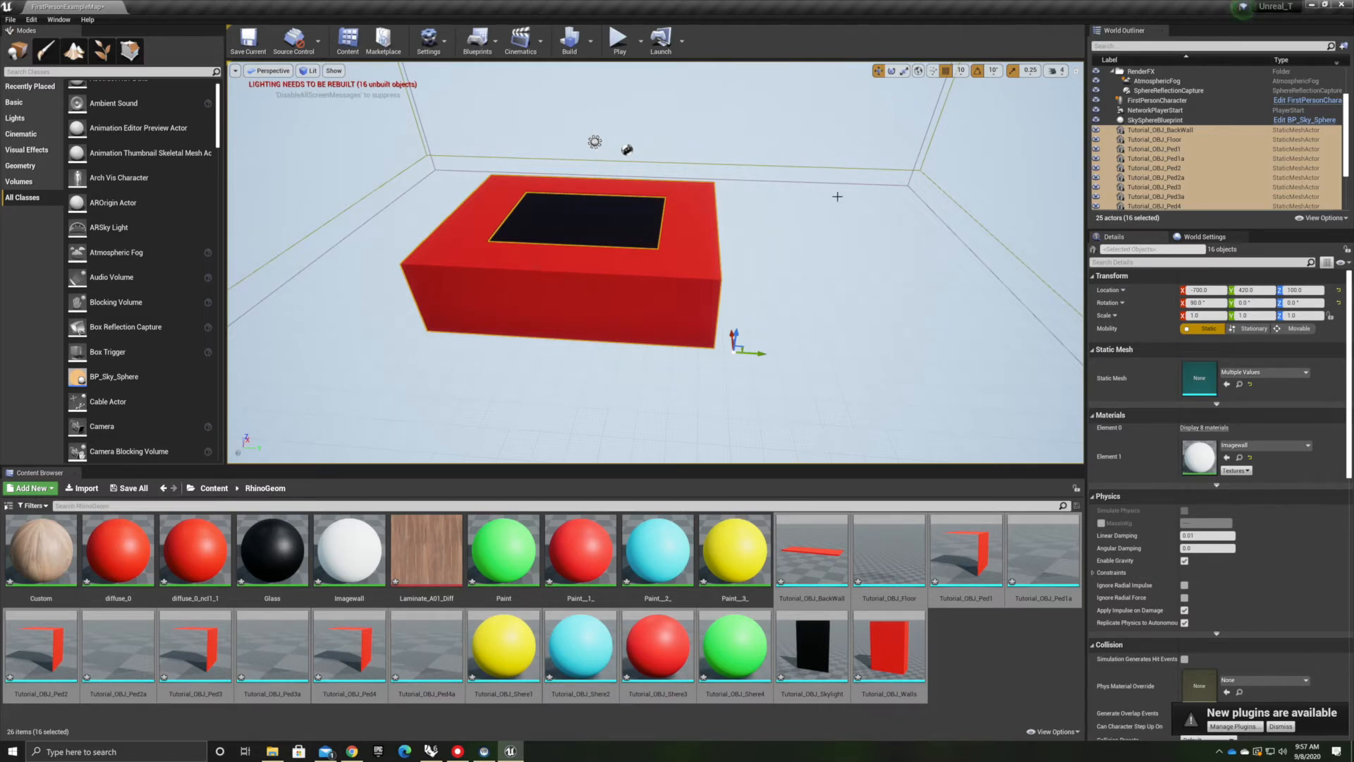
{"action": "mouse_move", "coordinate": [724, 391]}
{"action": "right_mouse_down"}
{"action": "mouse_move", "coordinate": [710, 390]}
{"action": "mouse_move", "coordinate": [737, 382]}
{"action": "right_mouse_up"}
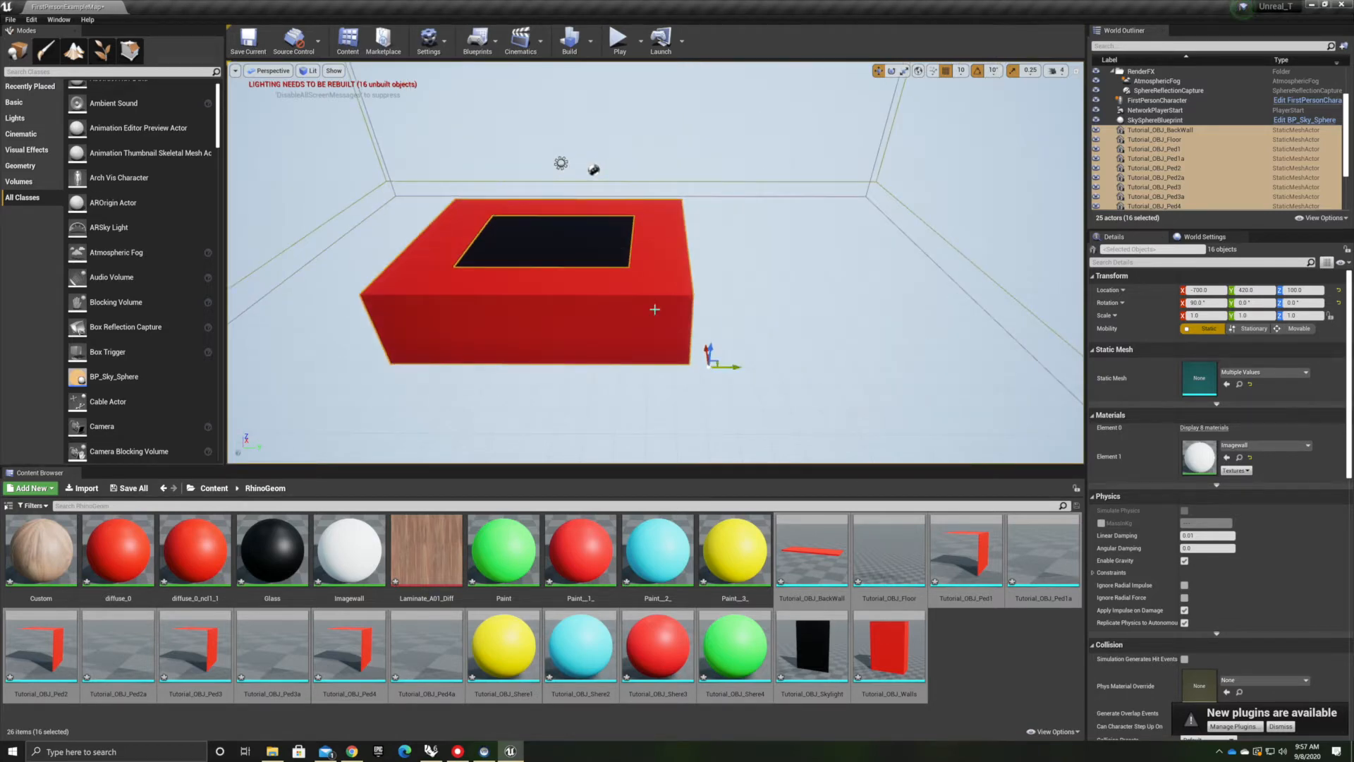
Navigate the viewport into the gallery room to inspect the walls, pedestals and spheres
{"action": "scroll", "coordinate": [670, 330], "scroll_direction": "up", "scroll_amount": 5}
{"action": "scroll", "coordinate": [873, 387], "scroll_direction": "down", "scroll_amount": 3}
{"action": "right_click_drag", "start_coordinate": [873, 387], "coordinate": [719, 395]}
{"action": "scroll", "coordinate": [958, 399], "scroll_direction": "down", "scroll_amount": 5}
{"action": "mouse_move", "coordinate": [957, 399]}
{"action": "right_mouse_down"}
{"action": "mouse_move", "coordinate": [963, 432]}
{"action": "mouse_move", "coordinate": [970, 421]}
{"action": "right_mouse_up"}
{"action": "left_click", "coordinate": [819, 259]}
{"action": "scroll", "coordinate": [923, 260], "scroll_direction": "up", "scroll_amount": 5}
{"action": "right_click_drag", "start_coordinate": [899, 324], "coordinate": [960, 295]}
{"action": "scroll", "coordinate": [743, 341], "scroll_direction": "up", "scroll_amount": 8}
{"action": "scroll", "coordinate": [733, 353], "scroll_direction": "up", "scroll_amount": 3}
{"action": "scroll", "coordinate": [743, 352], "scroll_direction": "down", "scroll_amount": 4}
{"action": "right_click_drag", "start_coordinate": [743, 353], "coordinate": [542, 306]}
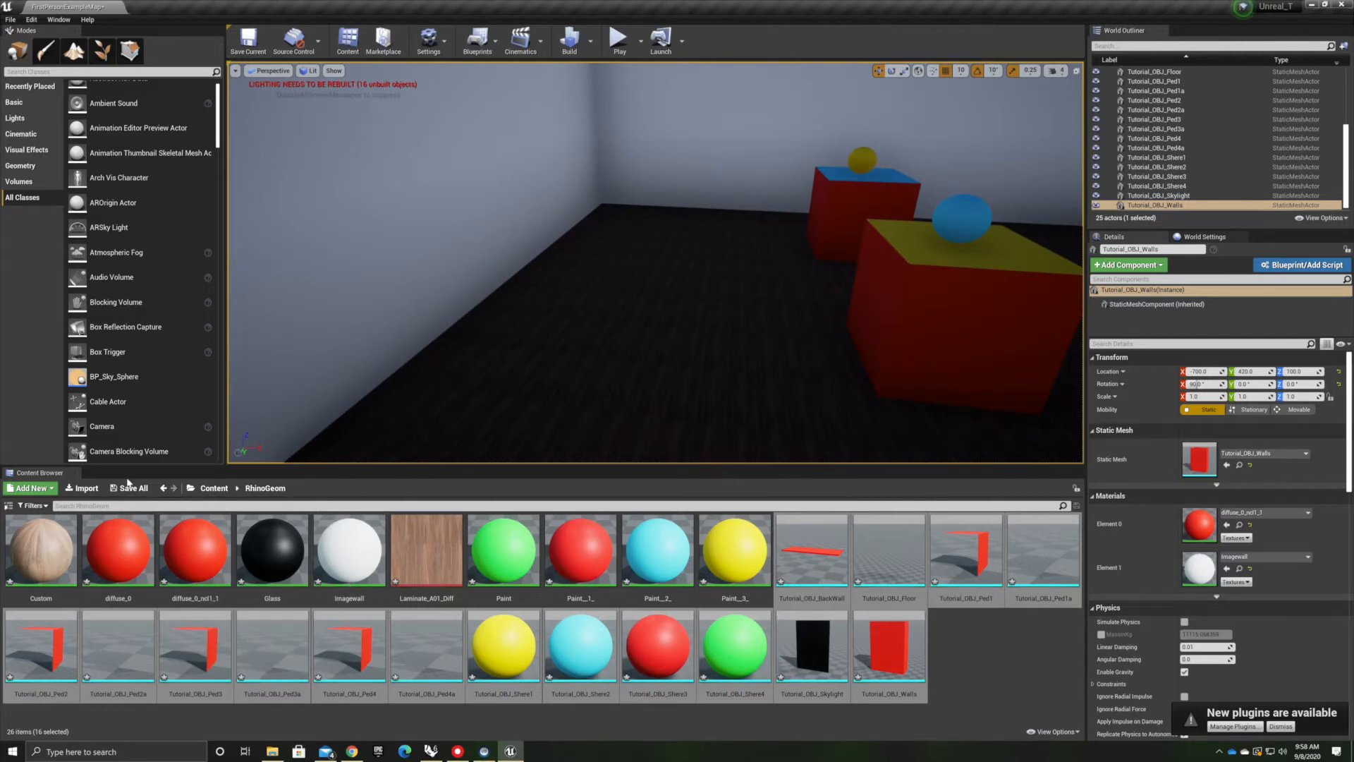
Try to import the KidsSwT-01 image from the Tutorial_OBJ folder into RhinoGeom
{"action": "left_click", "coordinate": [82, 488]}
{"action": "left_click", "coordinate": [122, 83]}
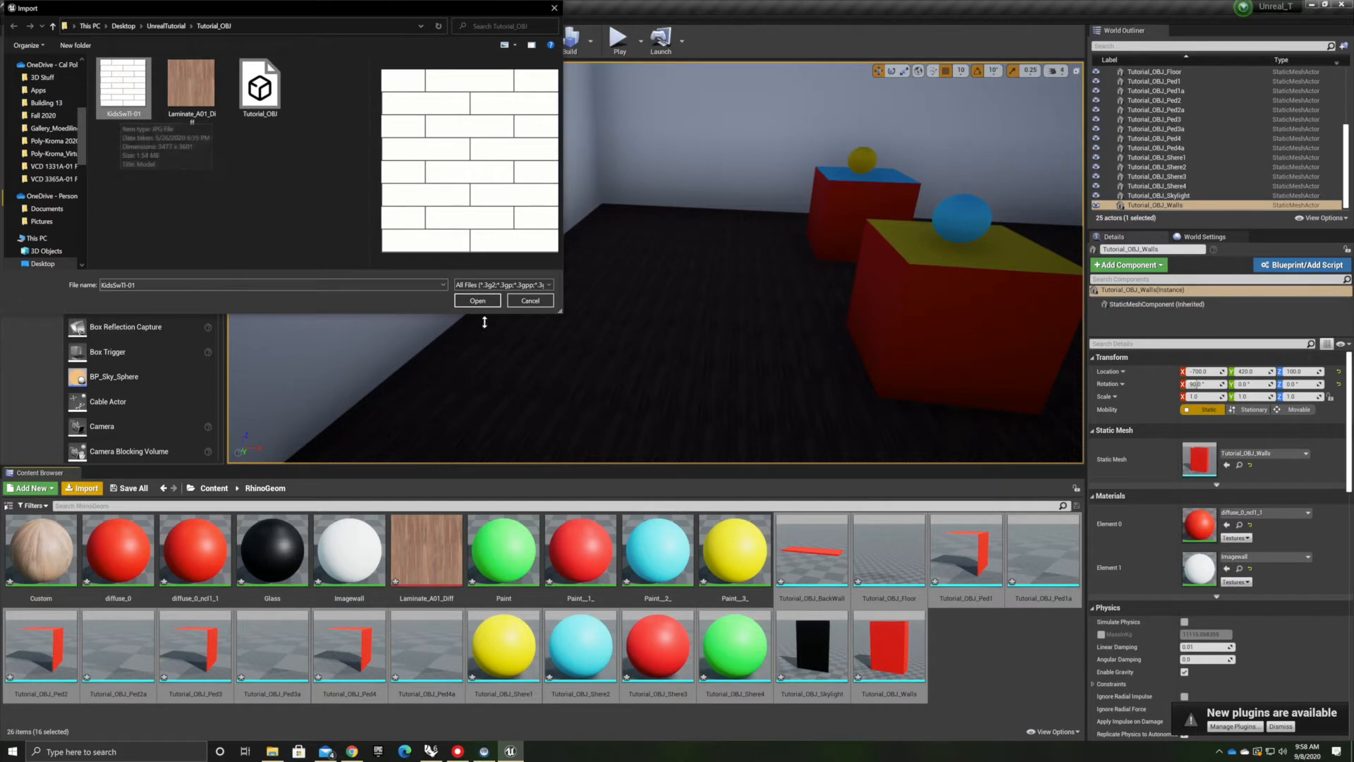
{"action": "left_click", "coordinate": [476, 301]}
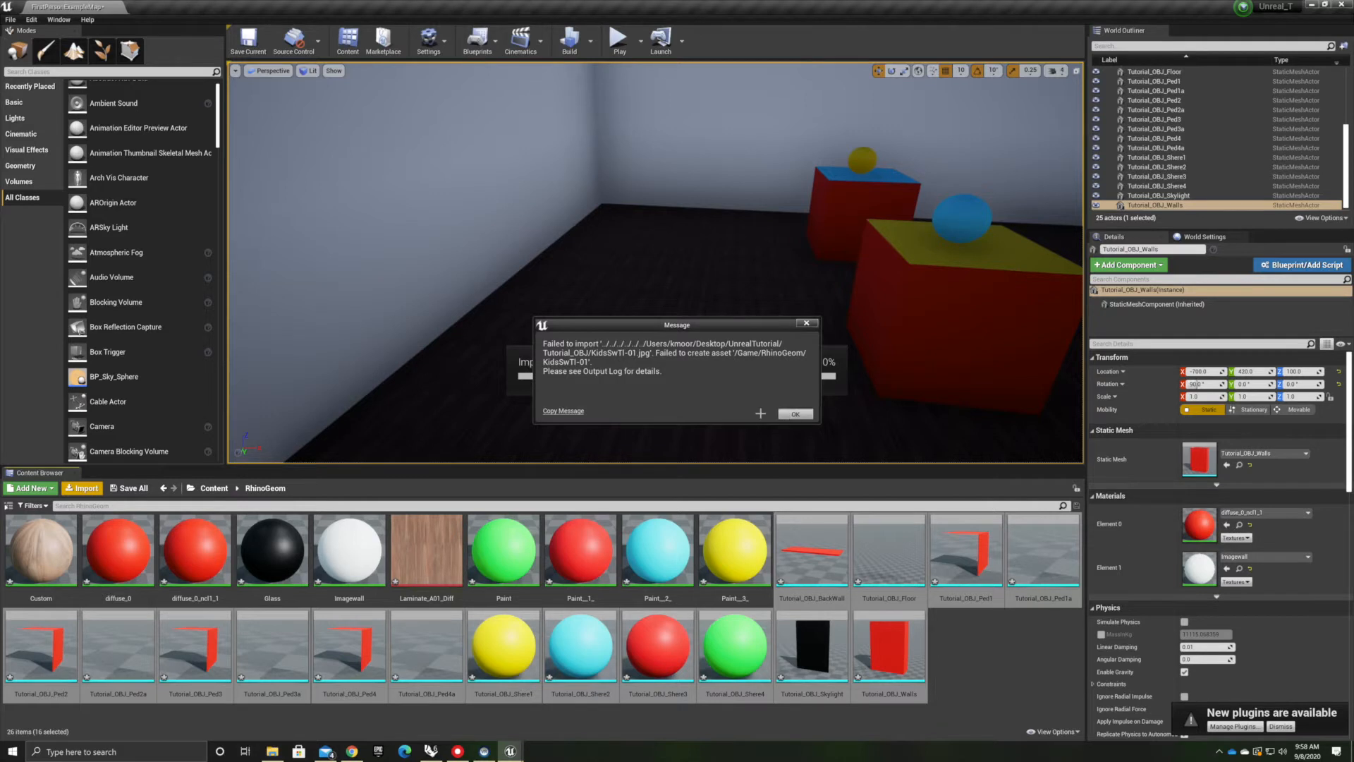
{"action": "left_click", "coordinate": [793, 413]}
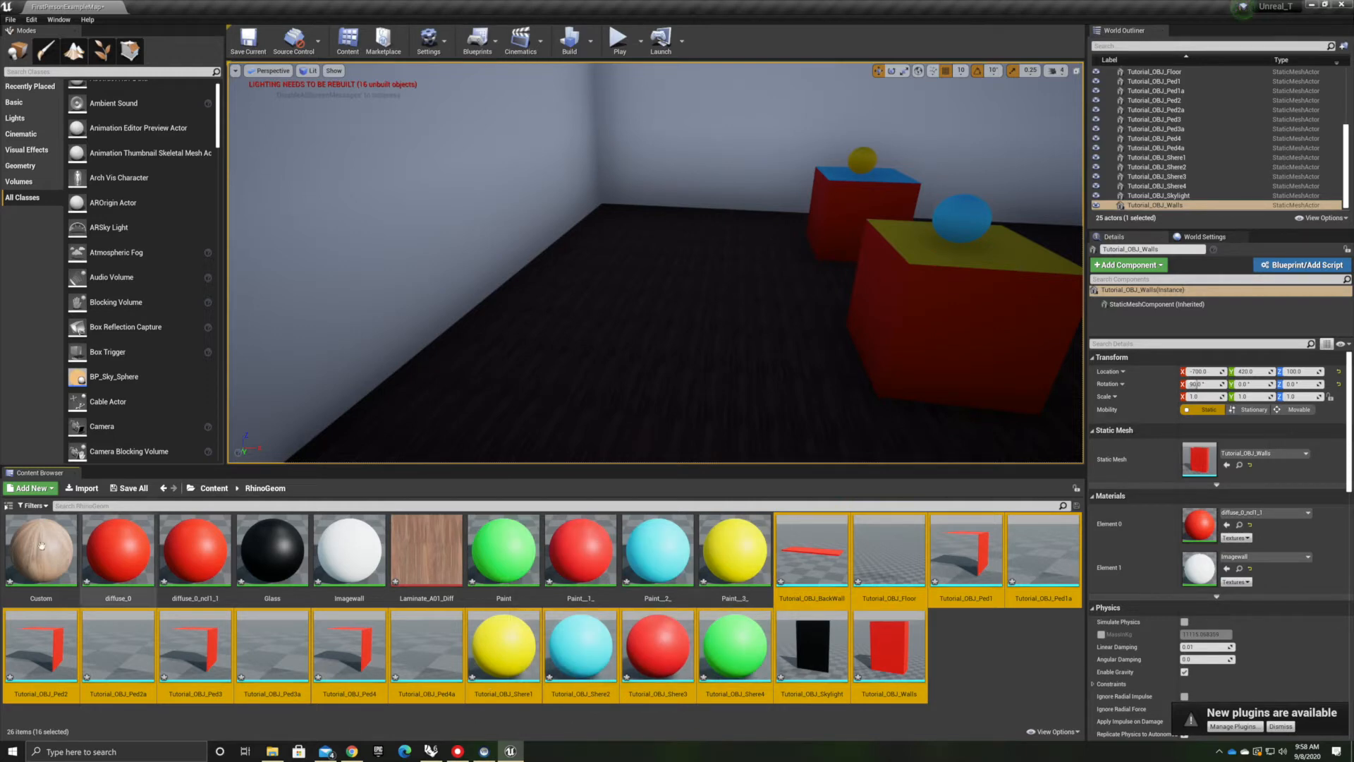
Import the KidsSwTBMP_01 wall texture from the Samsung T5 drive into the RhinoGeom folder
{"action": "left_click", "coordinate": [82, 488]}
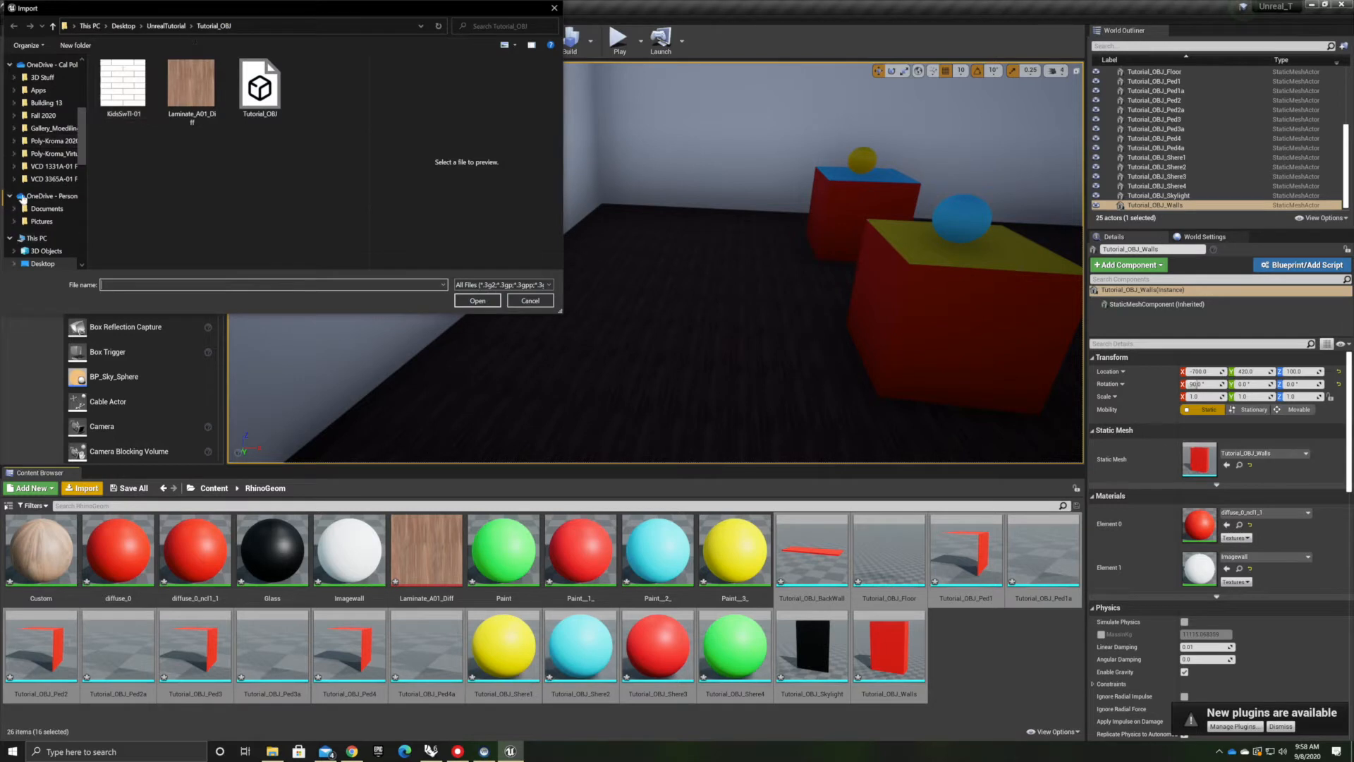
{"action": "scroll", "coordinate": [40, 212], "scroll_direction": "down", "scroll_amount": 5}
{"action": "scroll", "coordinate": [41, 217], "scroll_direction": "down", "scroll_amount": 2}
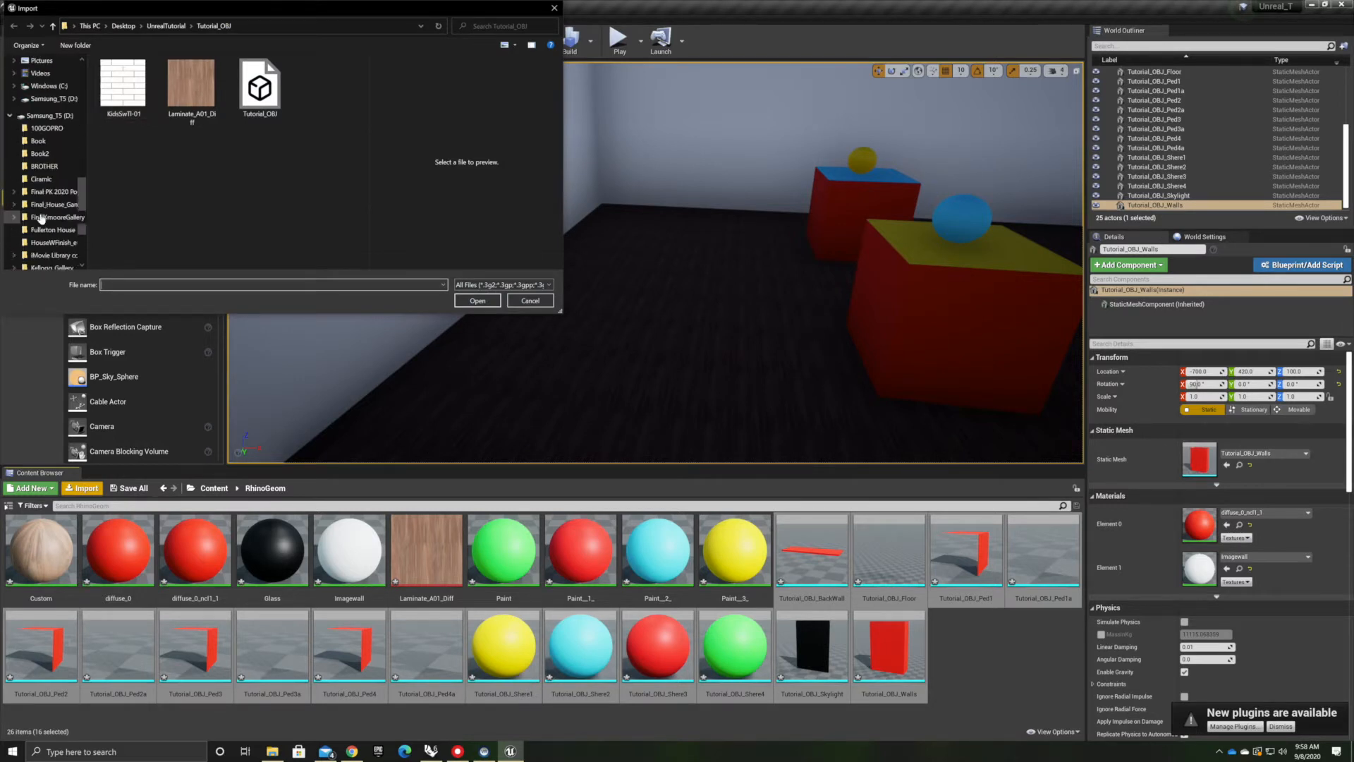
{"action": "left_click", "coordinate": [47, 117]}
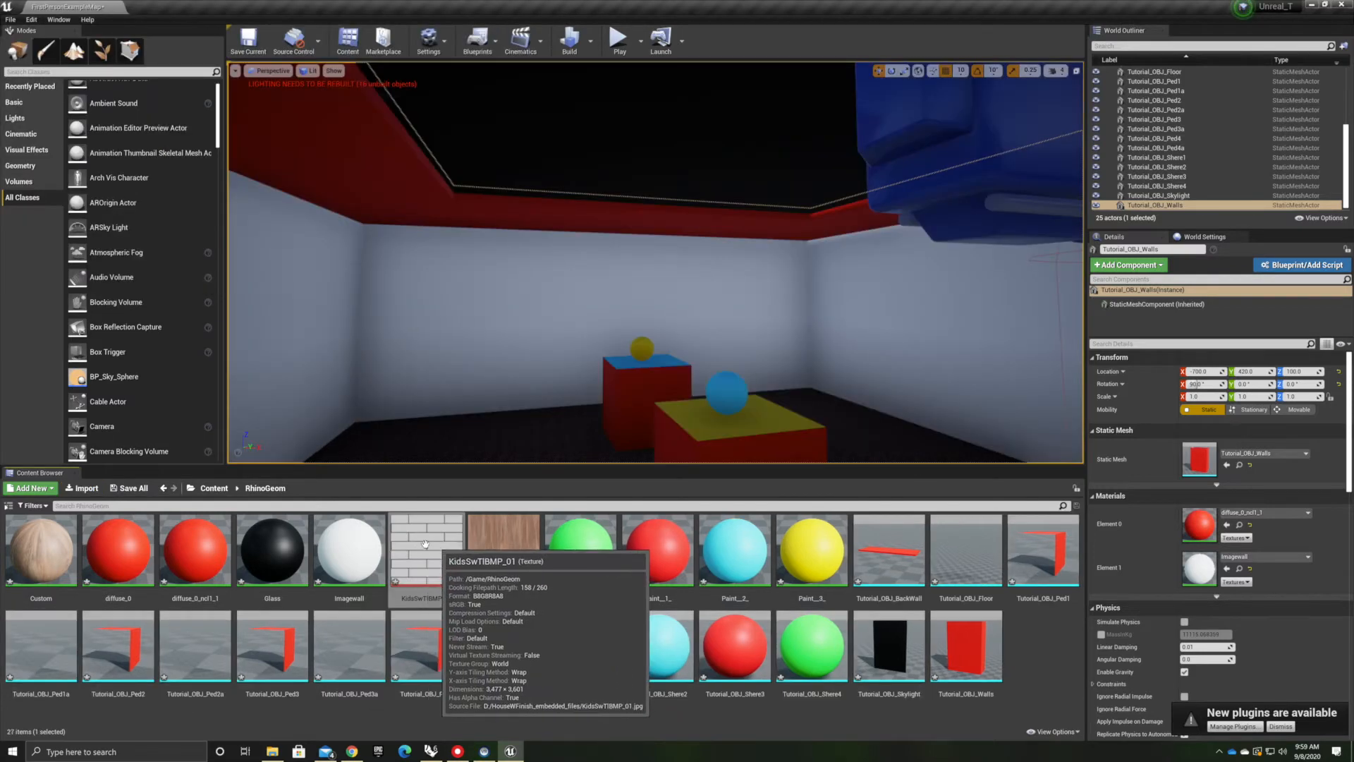
Create a material from the KidsSwTBMP_01 texture and open it in the material editor
{"action": "right_click", "coordinate": [424, 545]}
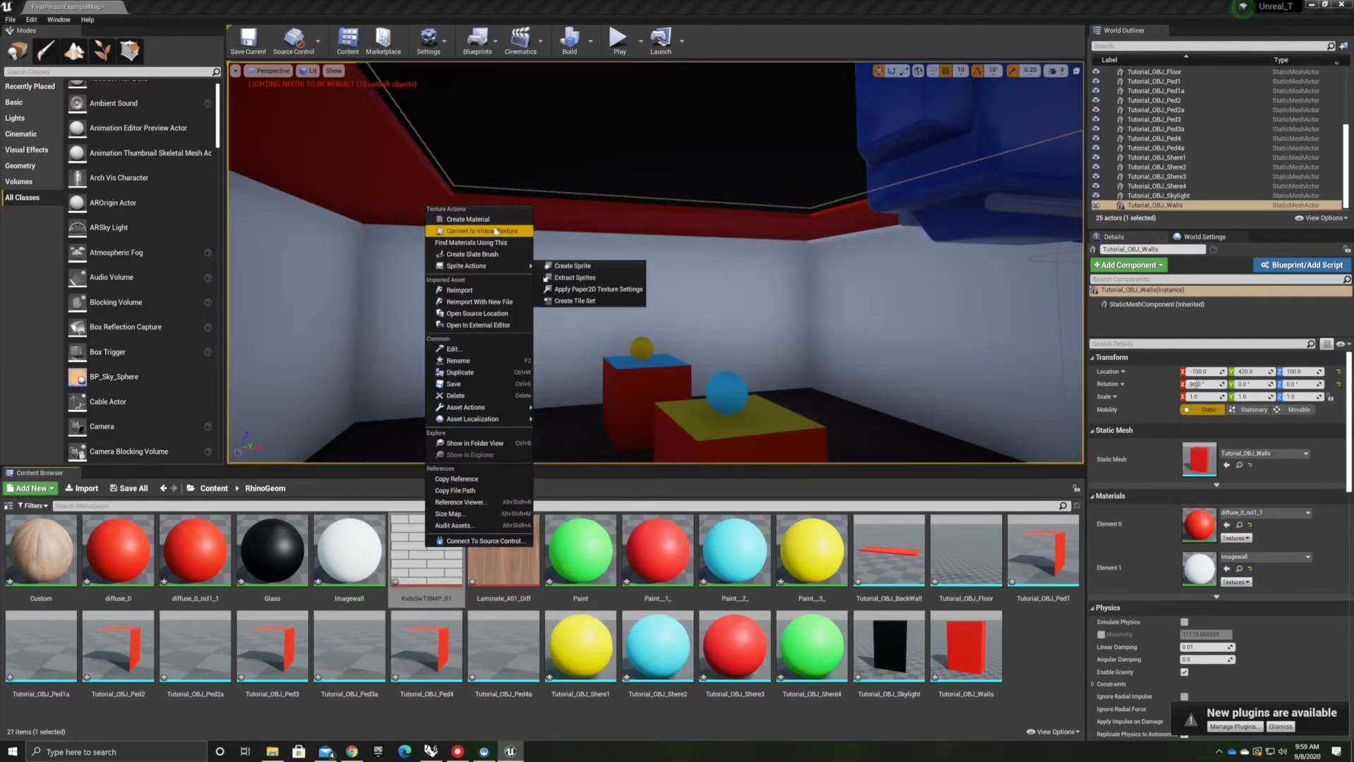
{"action": "left_click", "coordinate": [494, 220]}
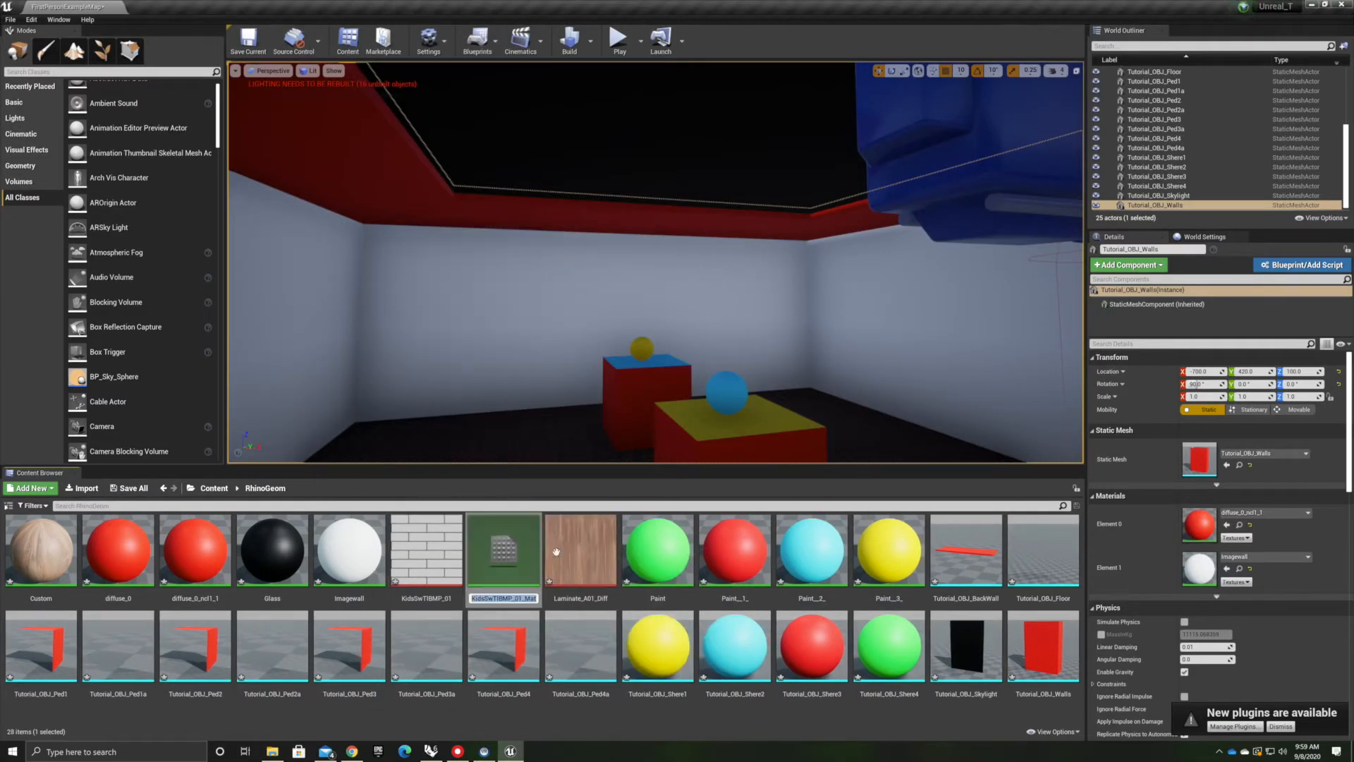
{"action": "double_click", "coordinate": [506, 555]}
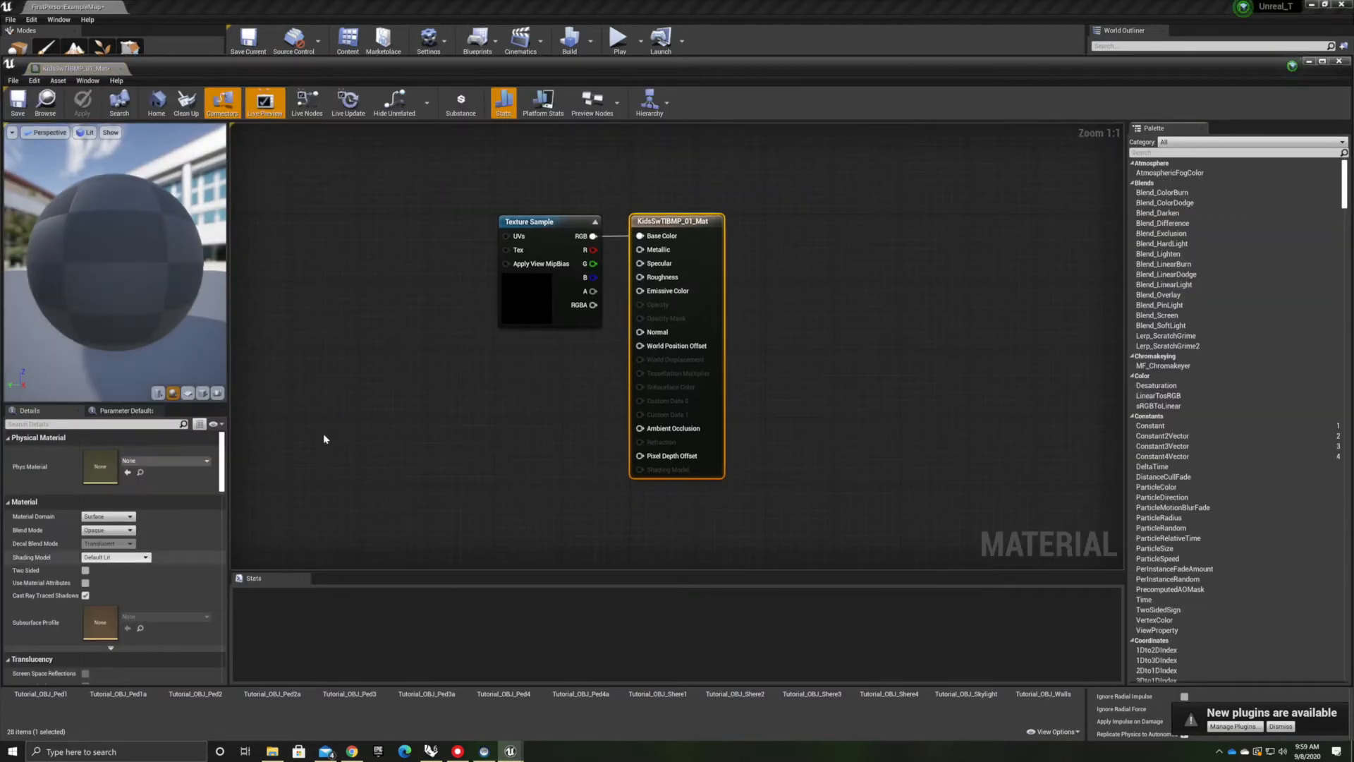
Rearrange the Texture Sample node and the KidsSwTBMP_01_Mat result node in the material graph
{"action": "left_click", "coordinate": [519, 299]}
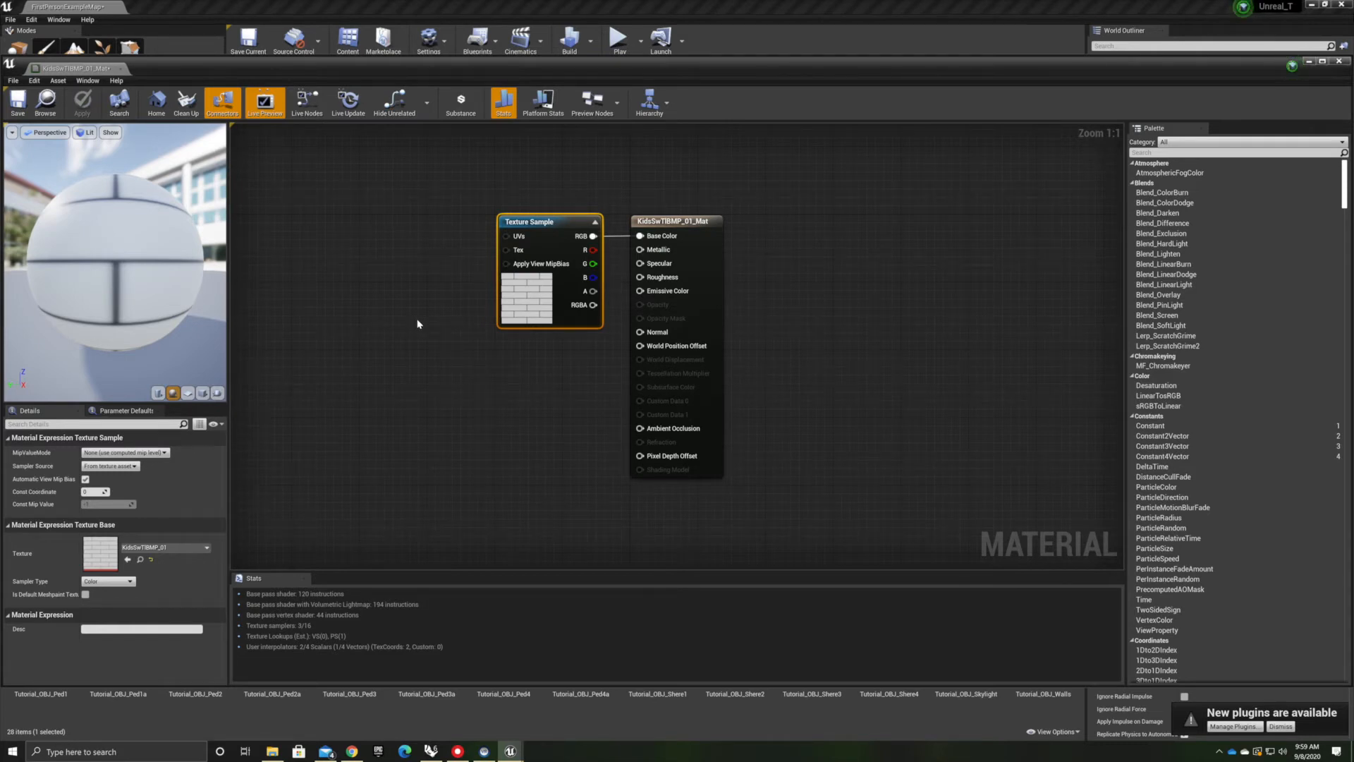
{"action": "left_click_drag", "start_coordinate": [571, 218], "coordinate": [544, 197]}
{"action": "left_click", "coordinate": [438, 465]}
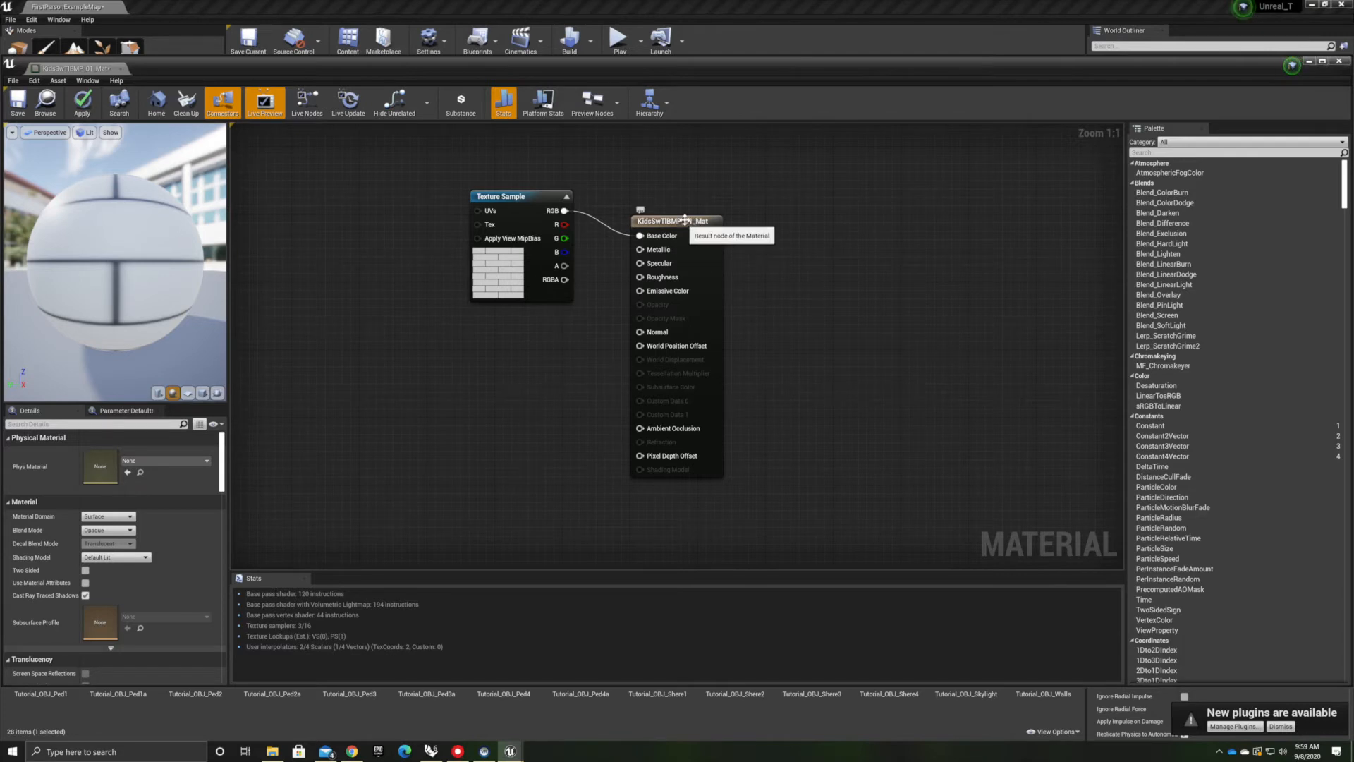
{"action": "left_click_drag", "start_coordinate": [687, 221], "coordinate": [772, 196]}
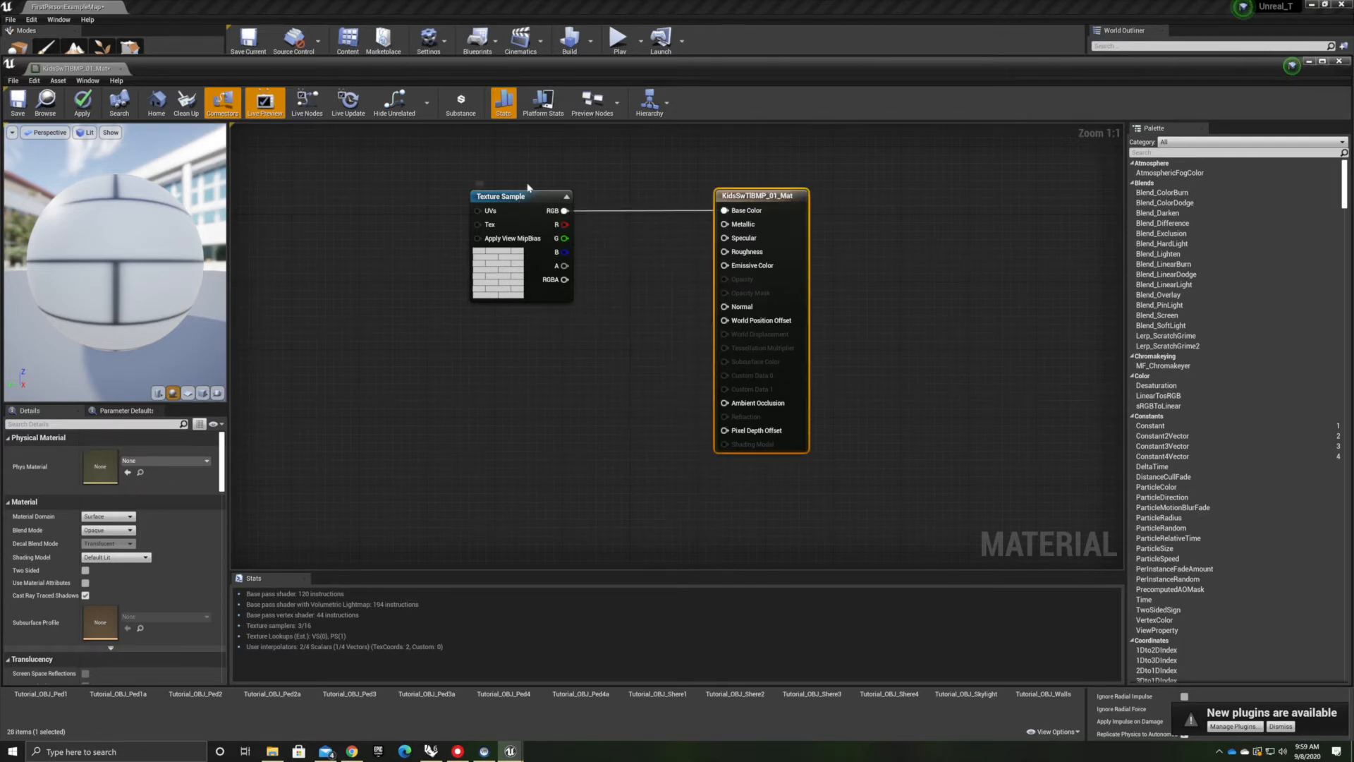
{"action": "left_click_drag", "start_coordinate": [528, 187], "coordinate": [516, 171]}
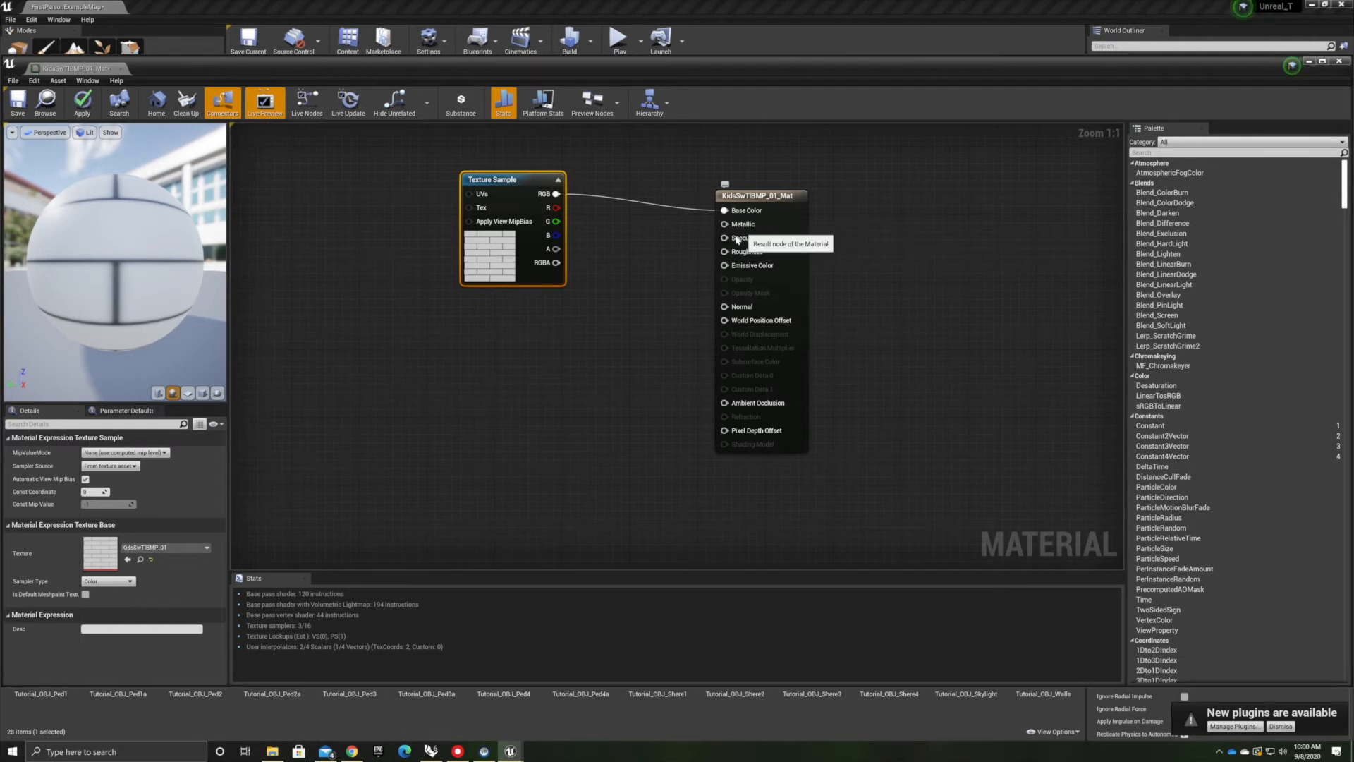
{"action": "mouse_move", "coordinate": [753, 241]}
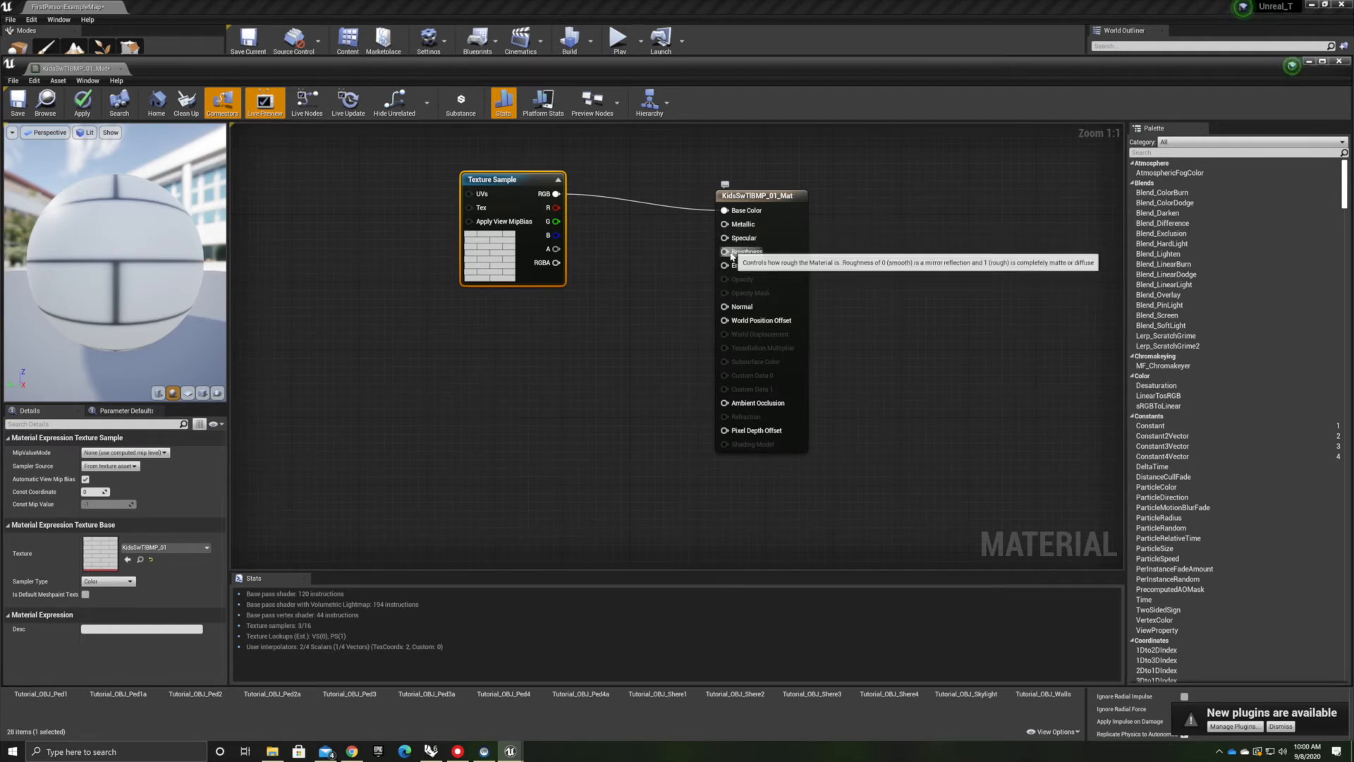
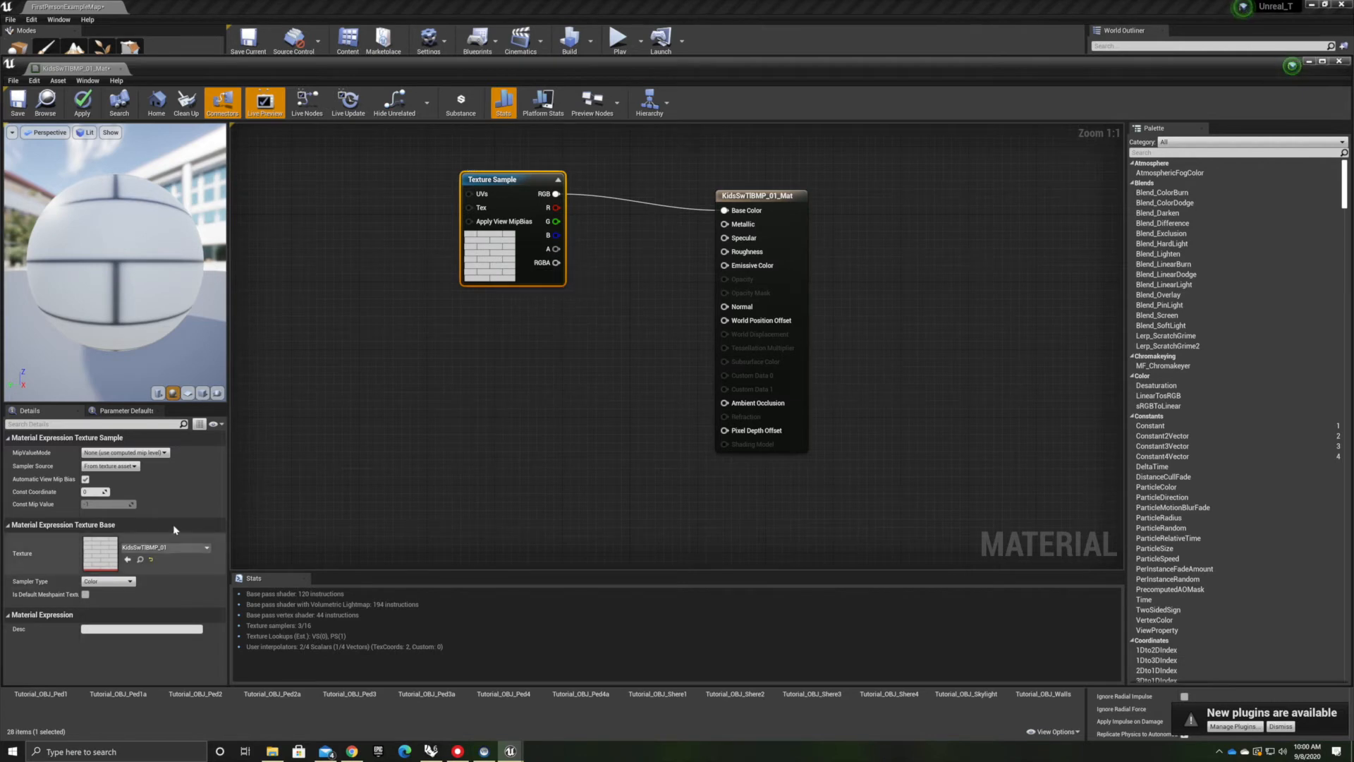
Open the KidsSwTBMP_01 texture's source image in Adobe Photoshop 2020
{"action": "double_click", "coordinate": [101, 555]}
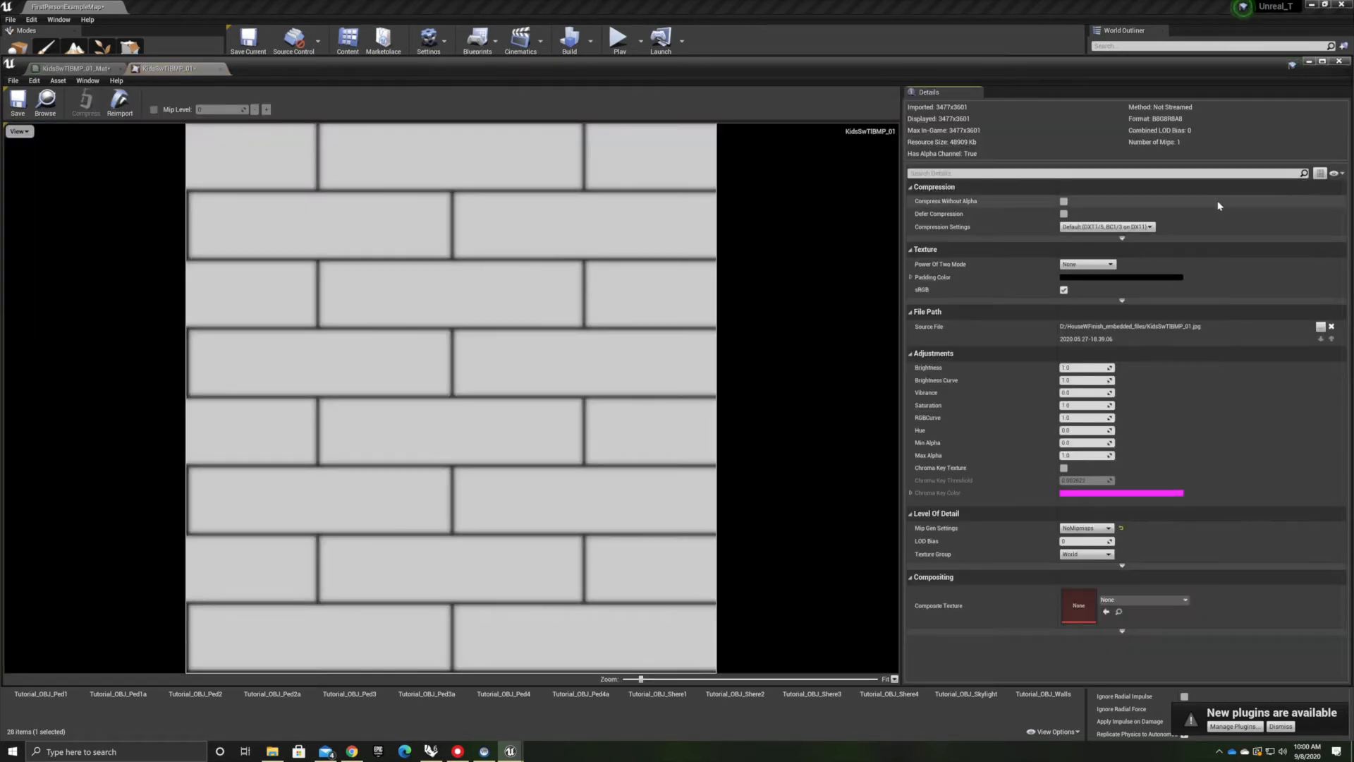
{"action": "left_click", "coordinate": [1320, 327]}
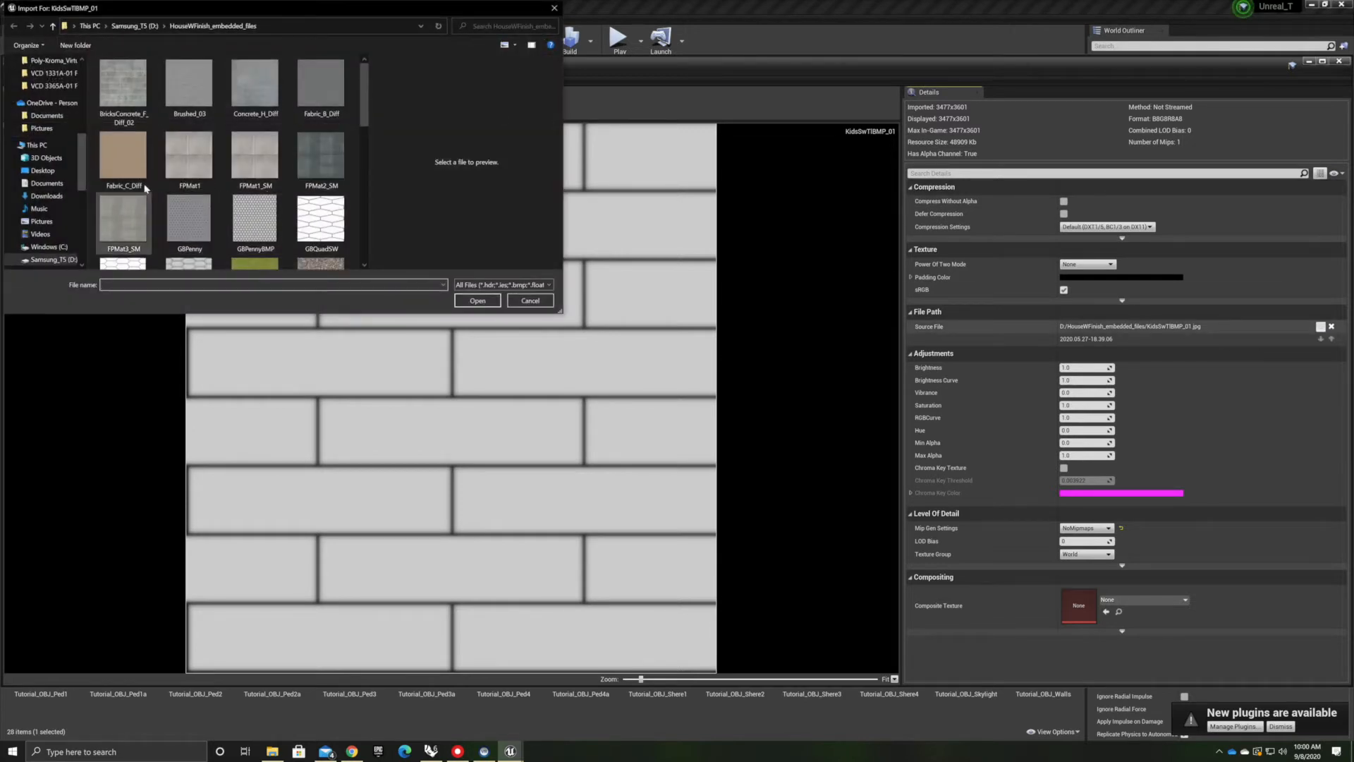
{"action": "scroll", "coordinate": [232, 191], "scroll_direction": "down", "scroll_amount": 5}
{"action": "scroll", "coordinate": [233, 193], "scroll_direction": "up", "scroll_amount": 3}
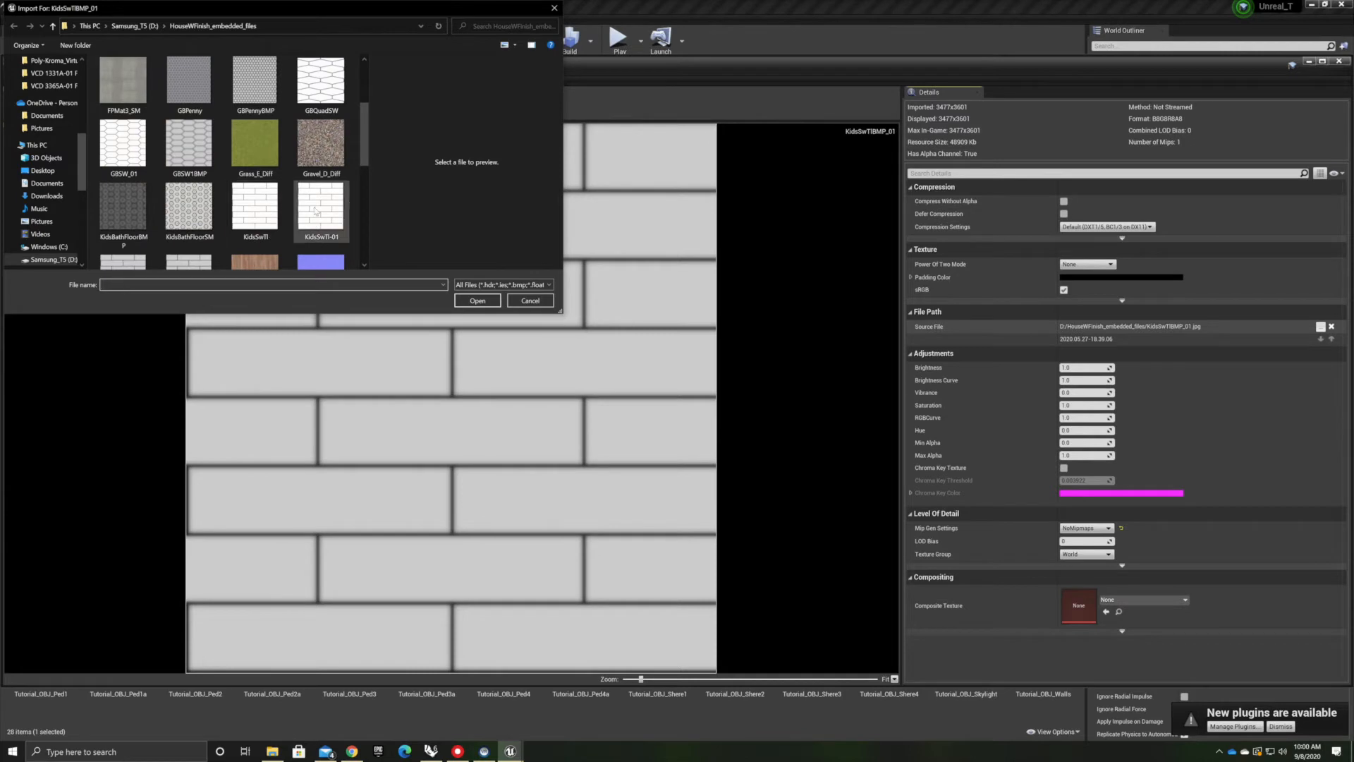
{"action": "scroll", "coordinate": [169, 217], "scroll_direction": "down", "scroll_amount": 1}
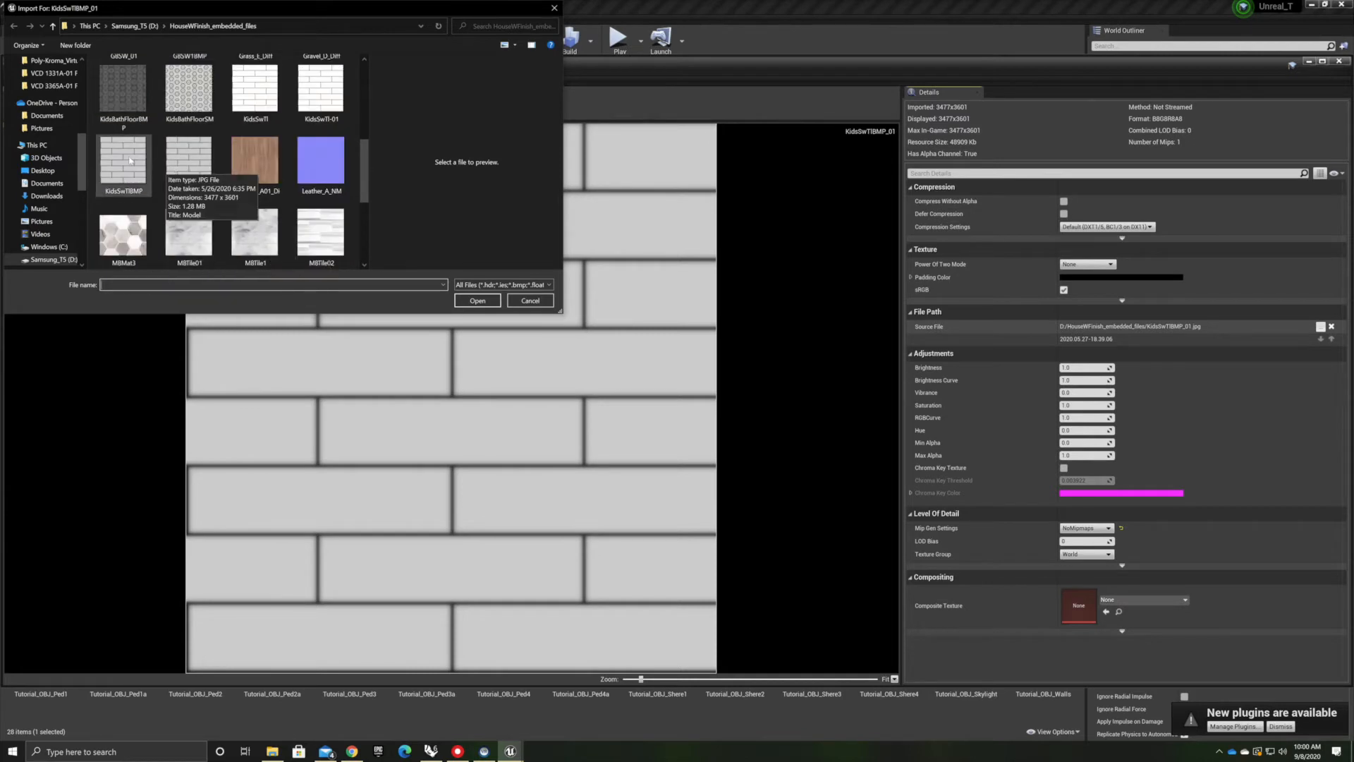
{"action": "left_click", "coordinate": [180, 157]}
{"action": "right_click", "coordinate": [181, 156]}
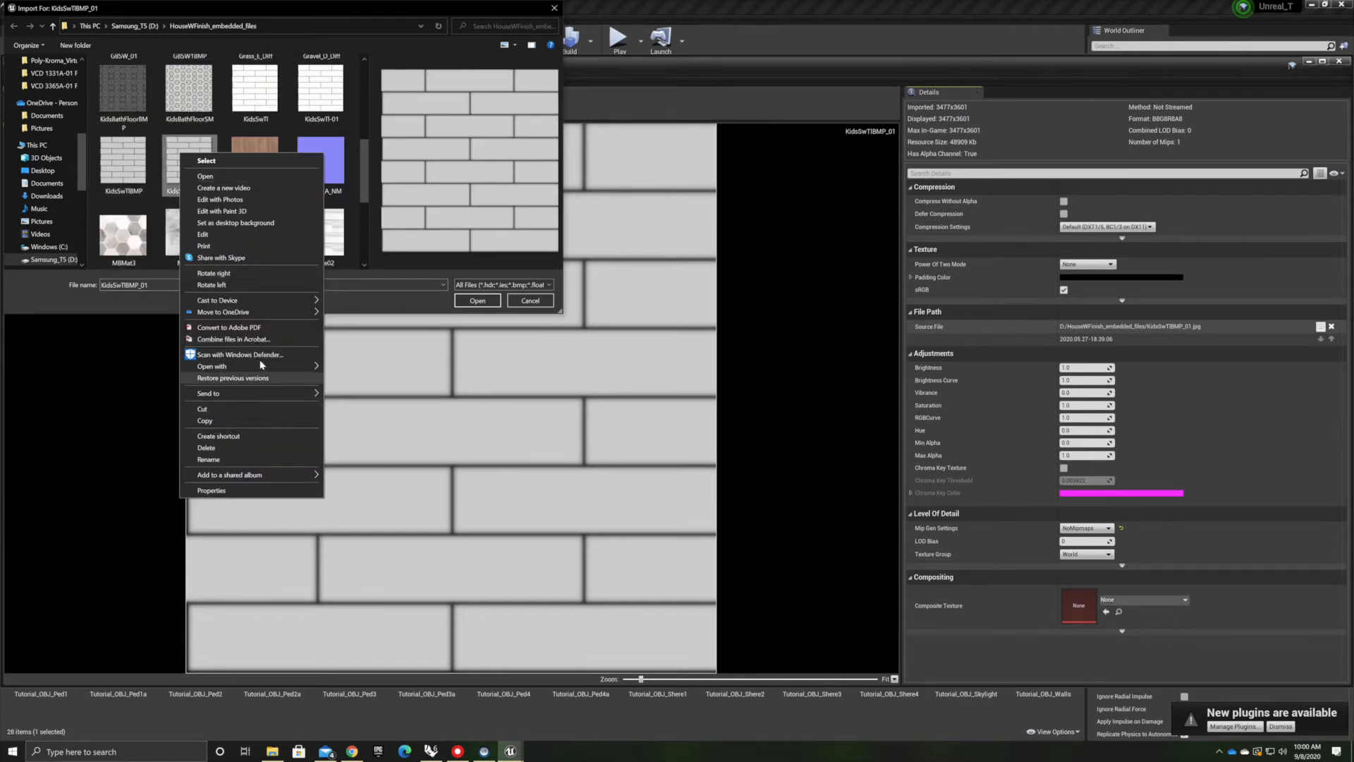
{"action": "mouse_move", "coordinate": [259, 370]}
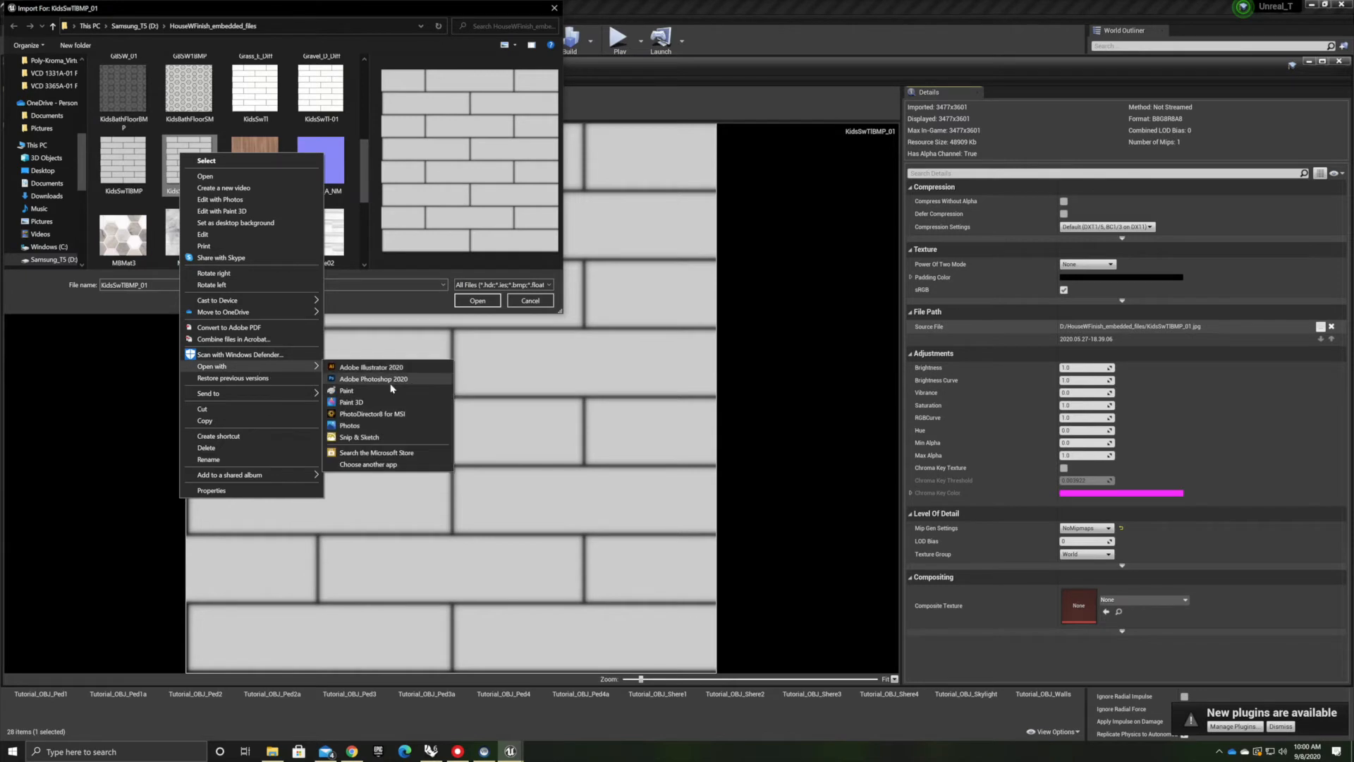
{"action": "left_click", "coordinate": [390, 381]}
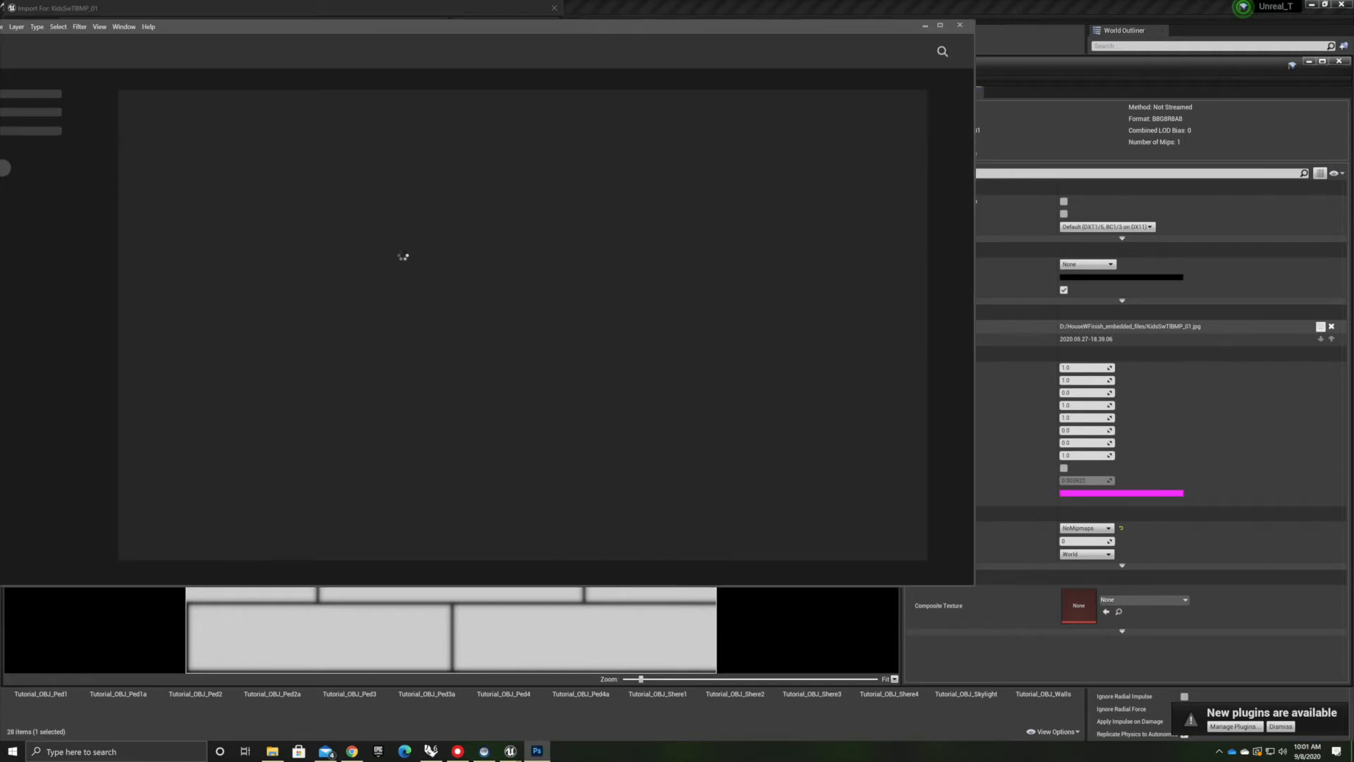
Generate a normal map from the brick texture with Invert Height turned off
{"action": "left_click", "coordinate": [83, 28]}
{"action": "mouse_move", "coordinate": [117, 128]}
{"action": "left_click", "coordinate": [278, 138]}
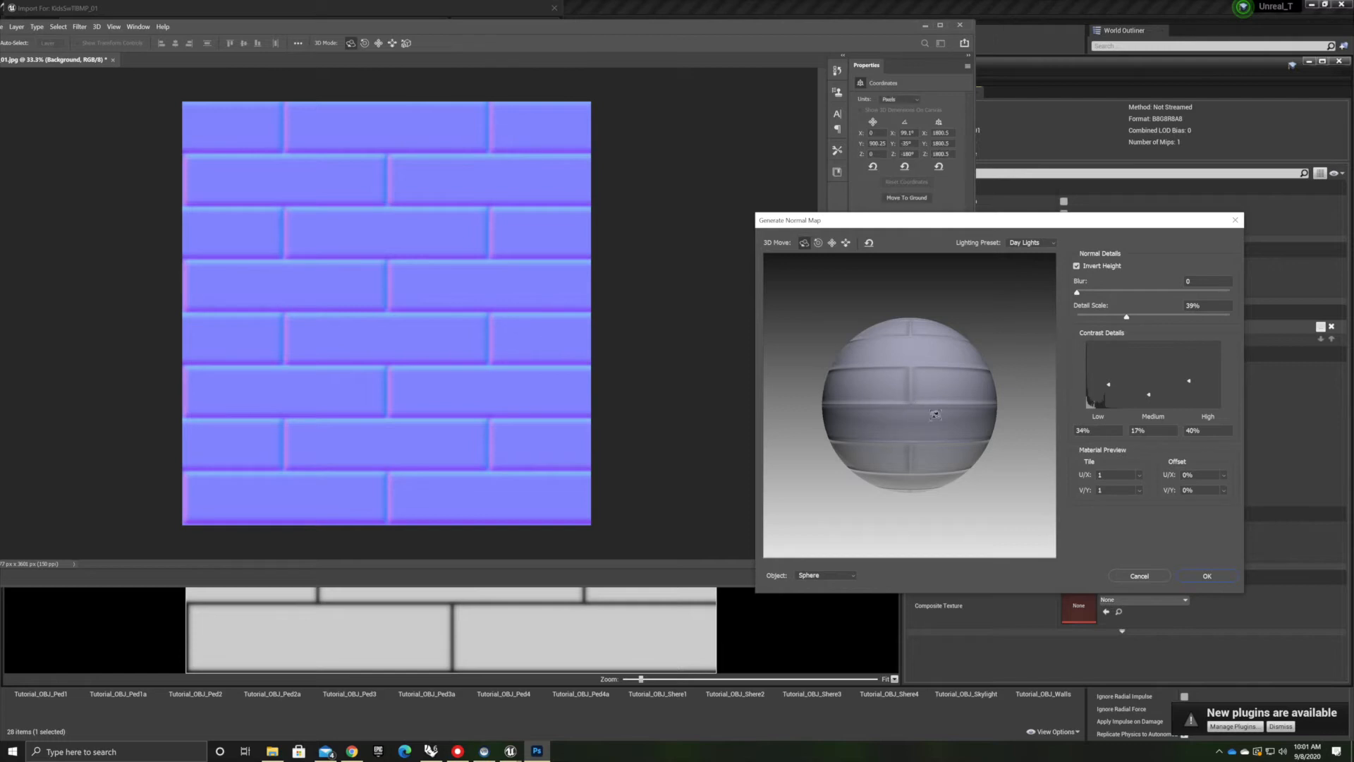
{"action": "left_click_drag", "start_coordinate": [902, 435], "coordinate": [920, 379]}
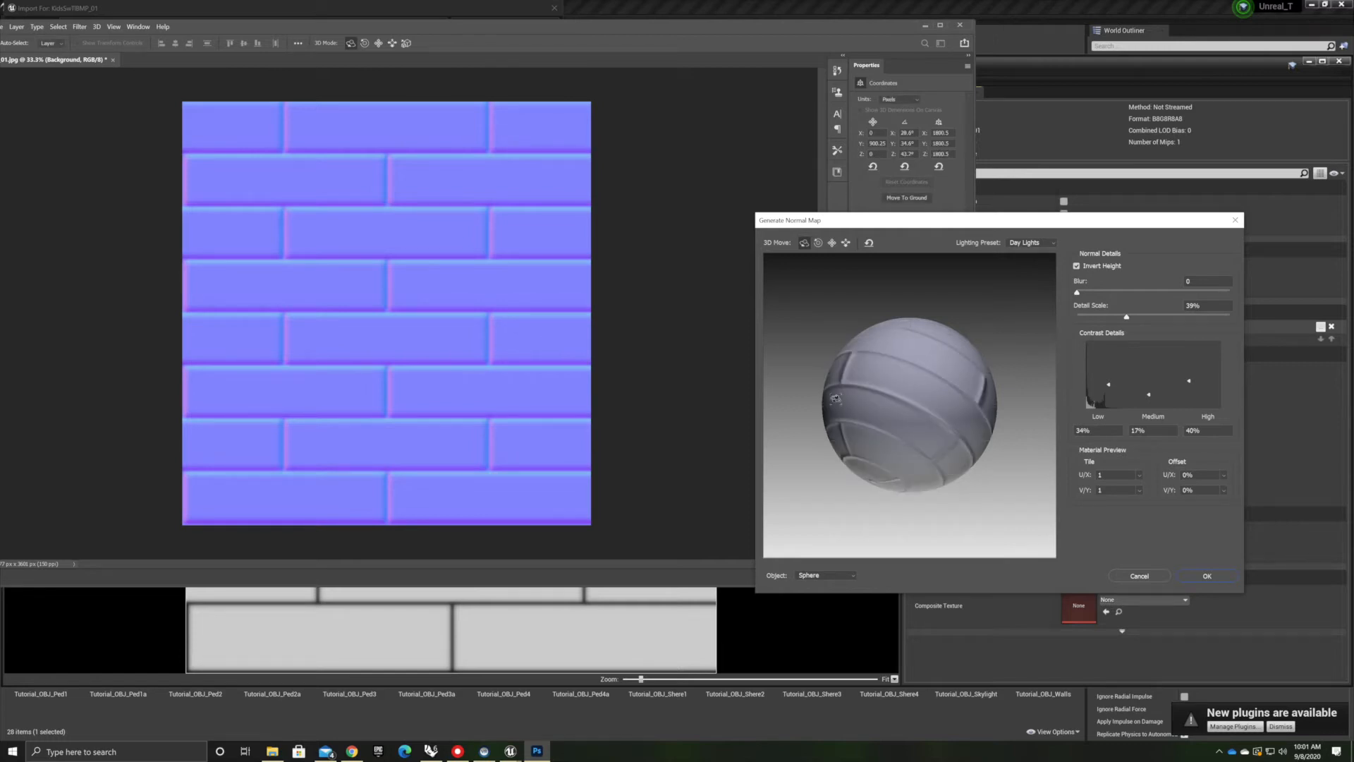
{"action": "left_click", "coordinate": [1077, 265]}
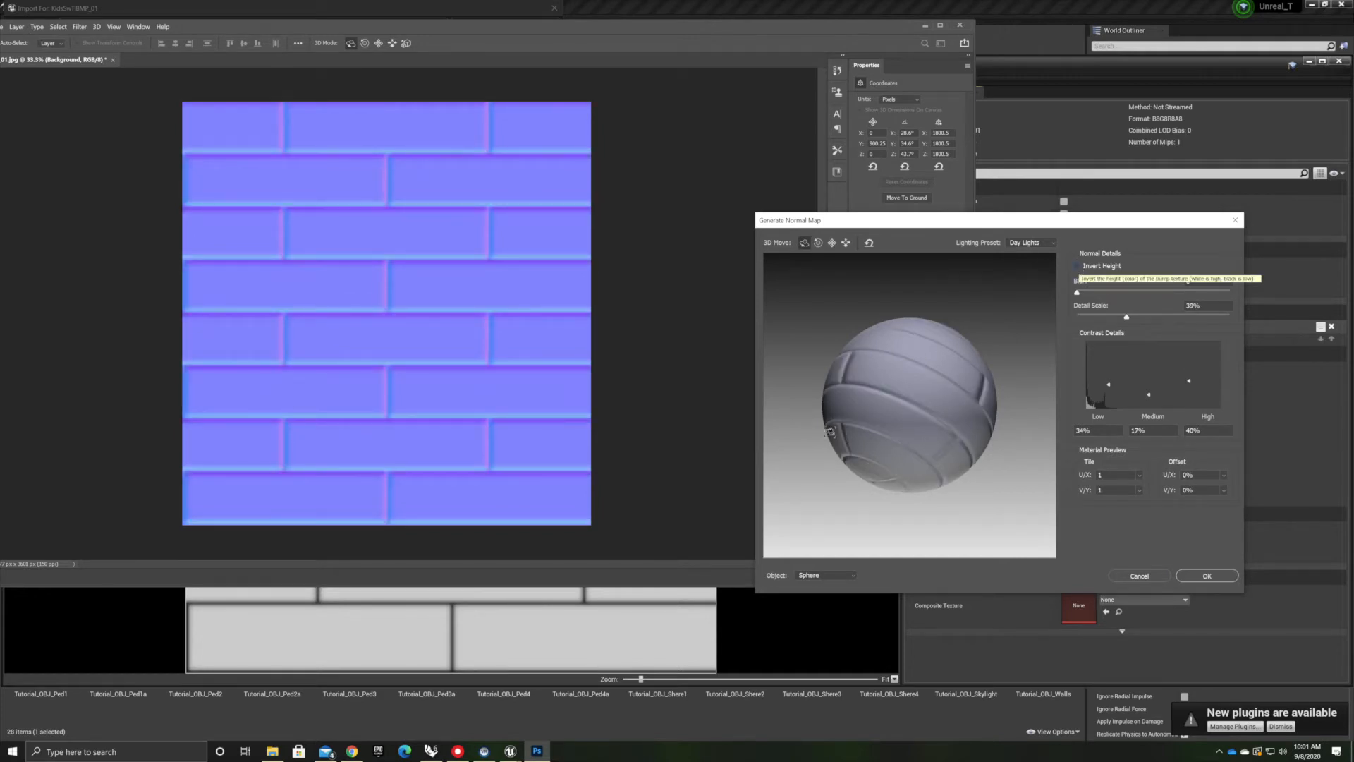
{"action": "left_click", "coordinate": [1207, 576]}
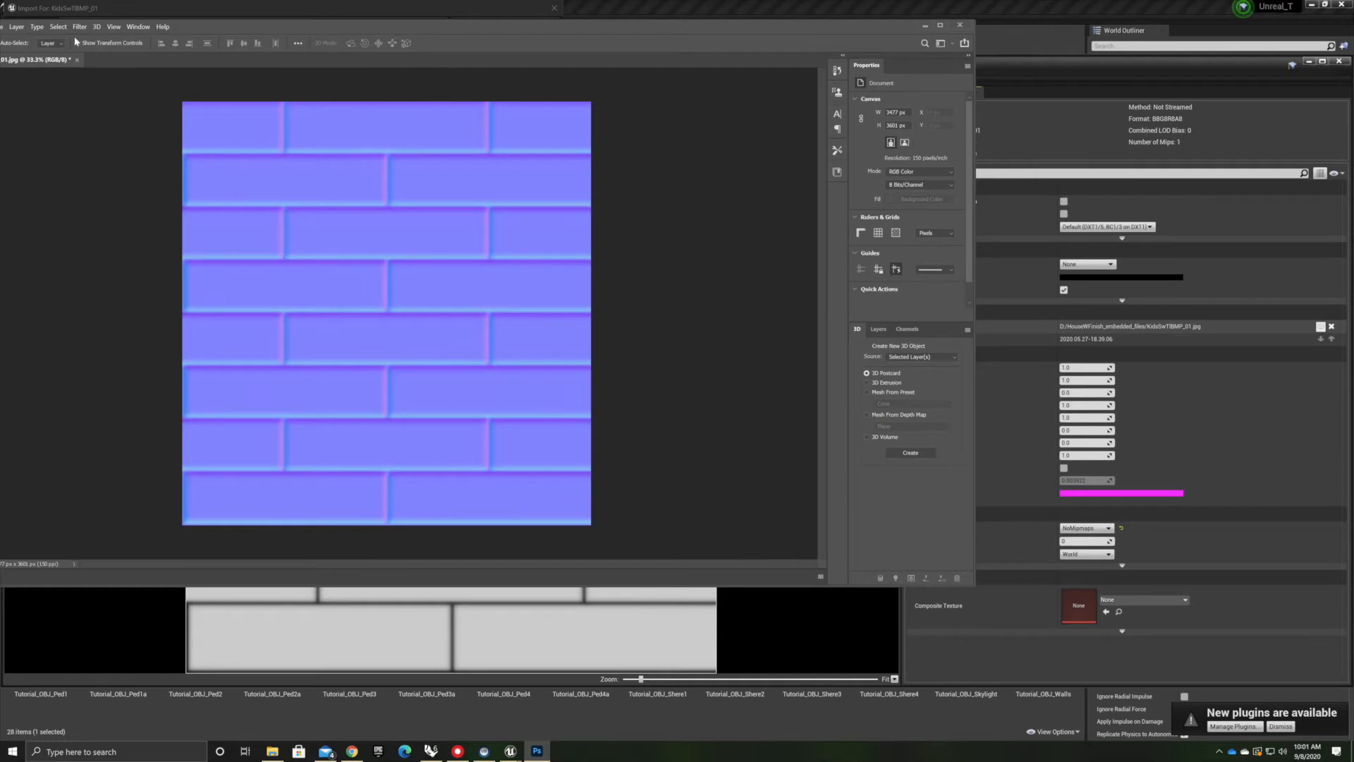
Save the normal map as JPEG KidsSwTBNOR_01 in the same embedded files folder and close Photoshop
{"action": "left_click_drag", "start_coordinate": [195, 29], "coordinate": [326, 35]}
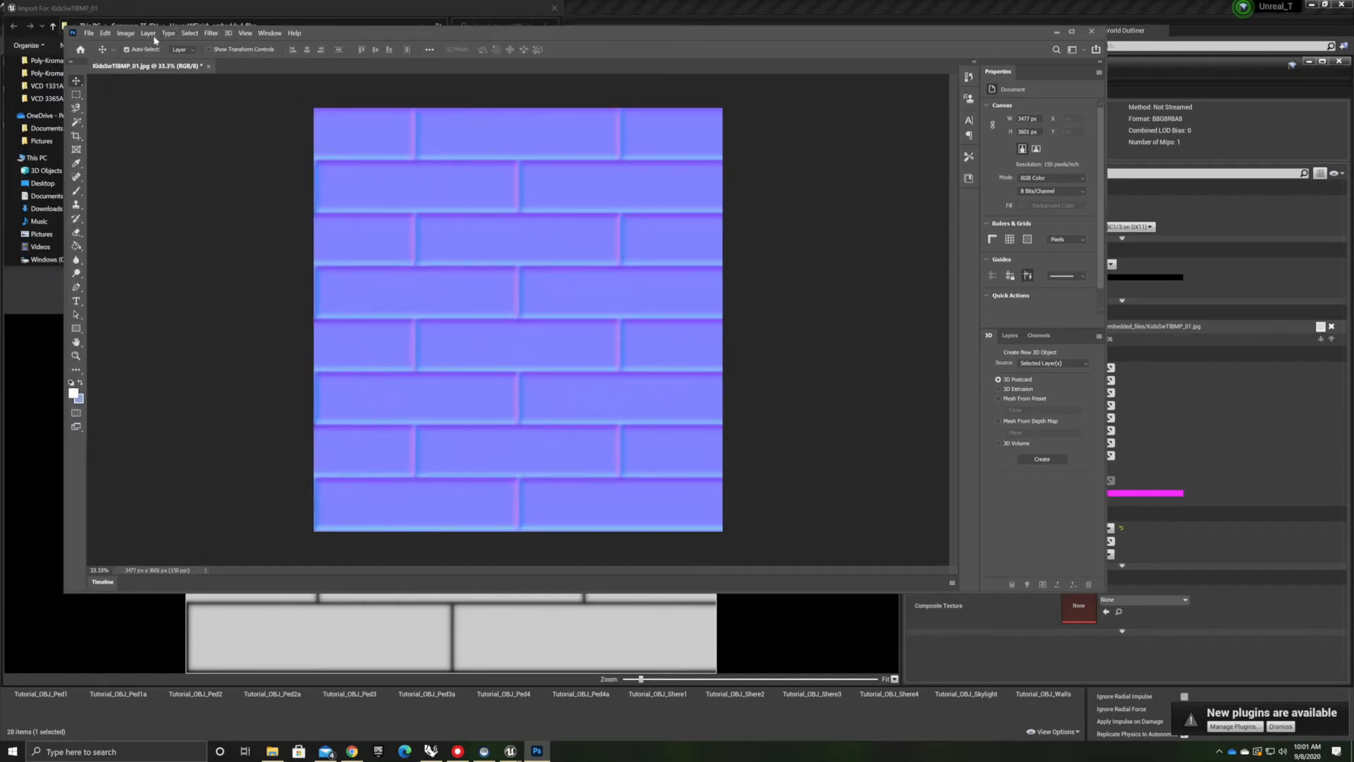
{"action": "left_click", "coordinate": [97, 35]}
{"action": "left_click", "coordinate": [120, 157]}
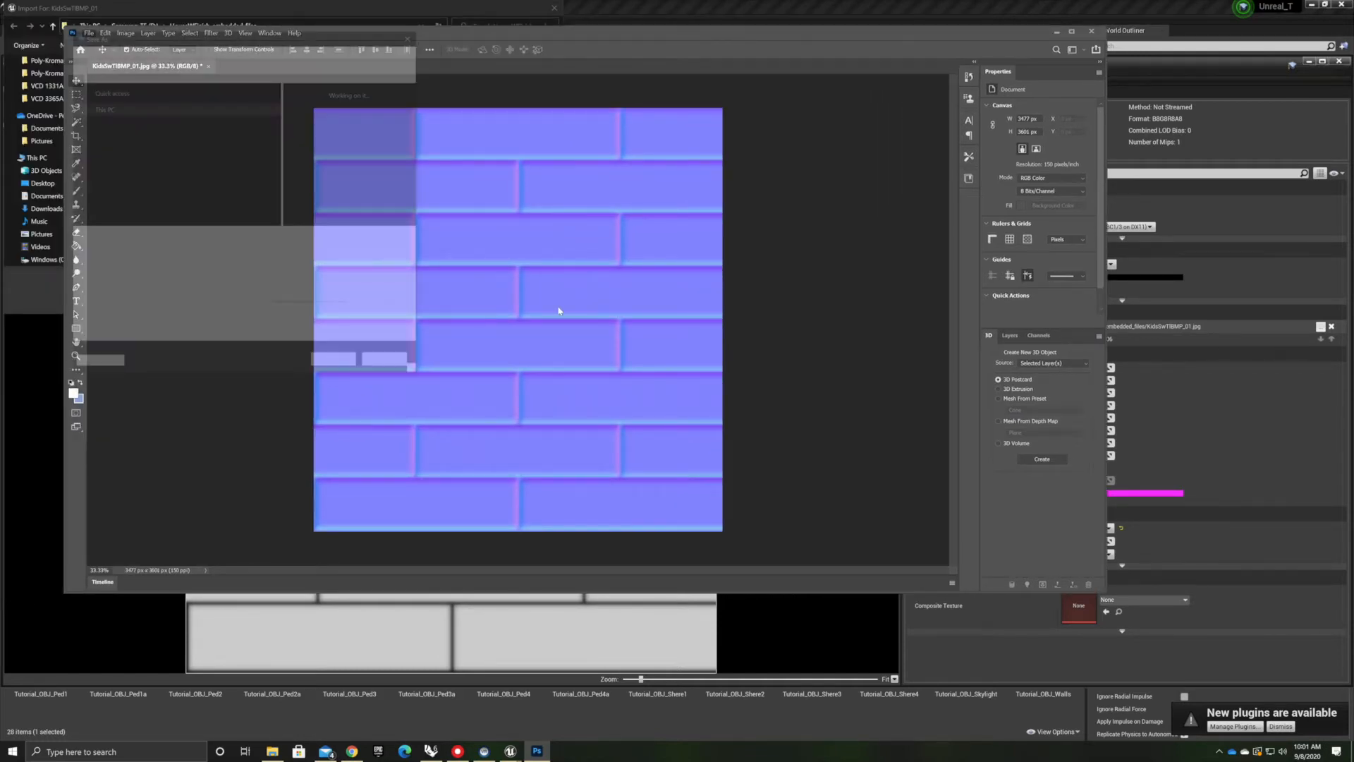
{"action": "left_click", "coordinate": [172, 239]}
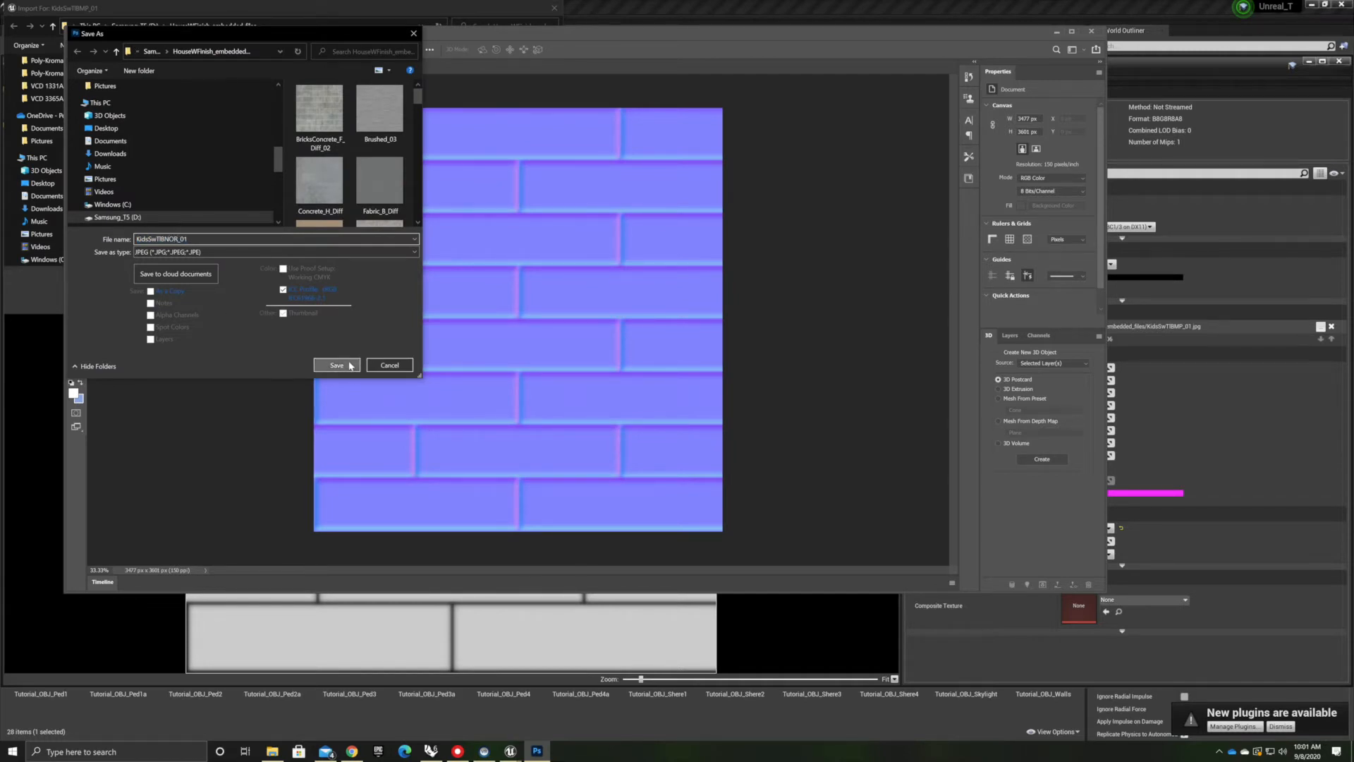
{"action": "left_click", "coordinate": [337, 364]}
{"action": "left_click", "coordinate": [716, 194]}
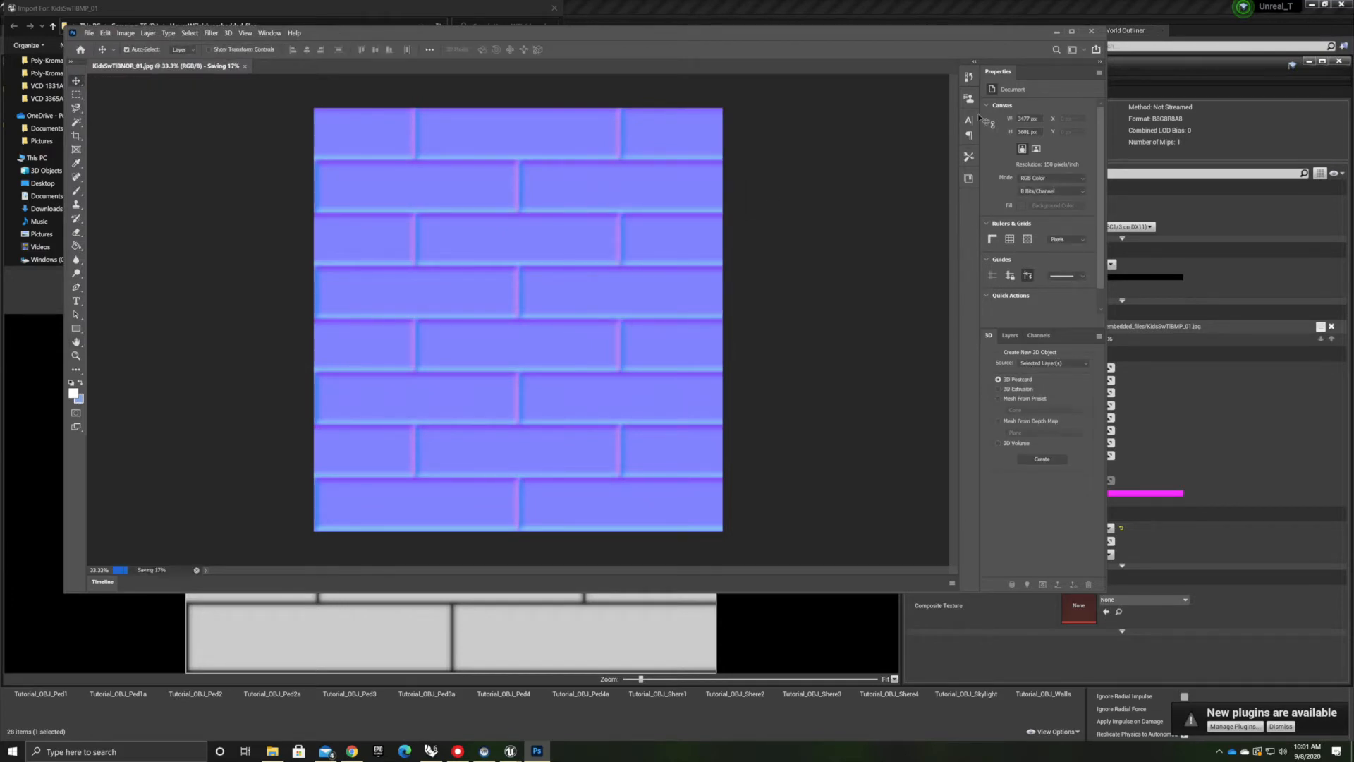
{"action": "left_click", "coordinate": [1093, 33]}
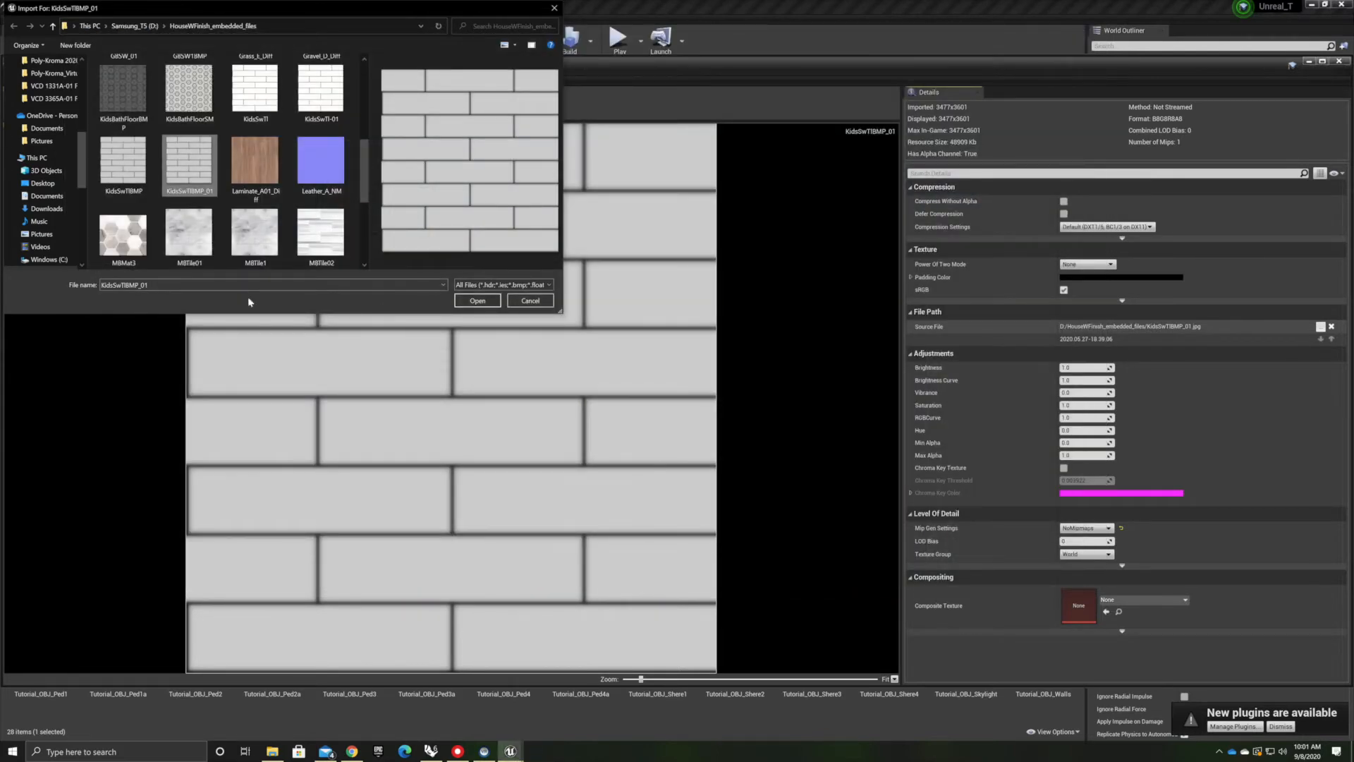
Import the KidsSwTBNOR_01 normal map into the RhinoGeom content folder
{"action": "left_click", "coordinate": [534, 300]}
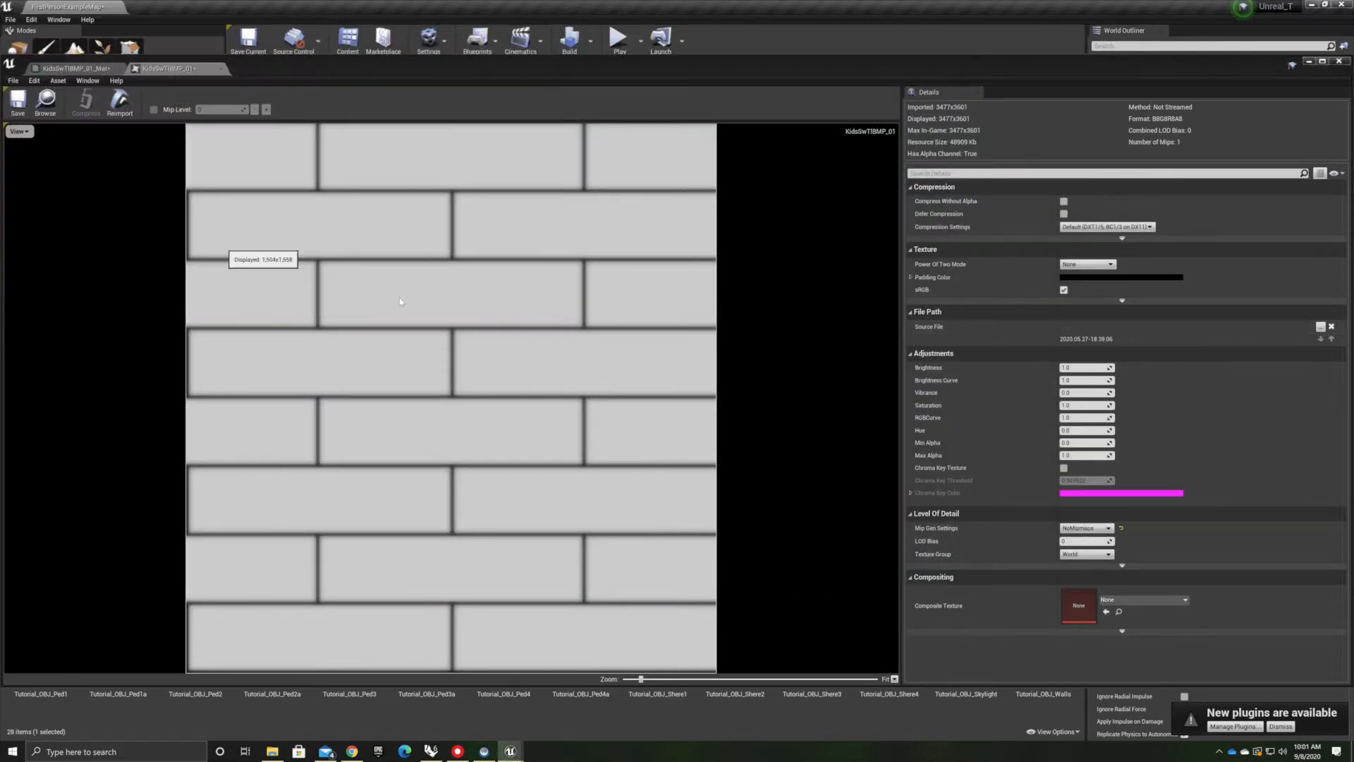
{"action": "double_click", "coordinate": [212, 69]}
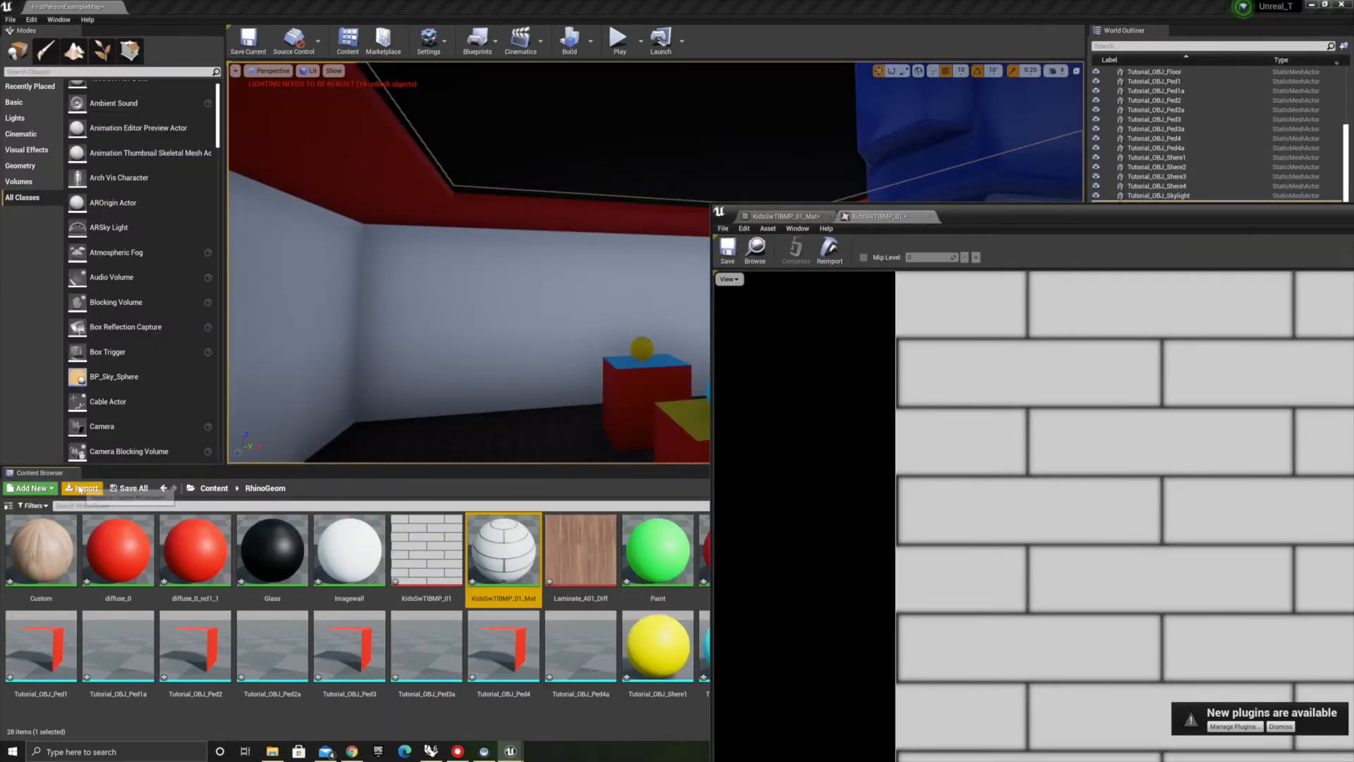
{"action": "left_click", "coordinate": [85, 488]}
{"action": "scroll", "coordinate": [166, 176], "scroll_direction": "up", "scroll_amount": 2}
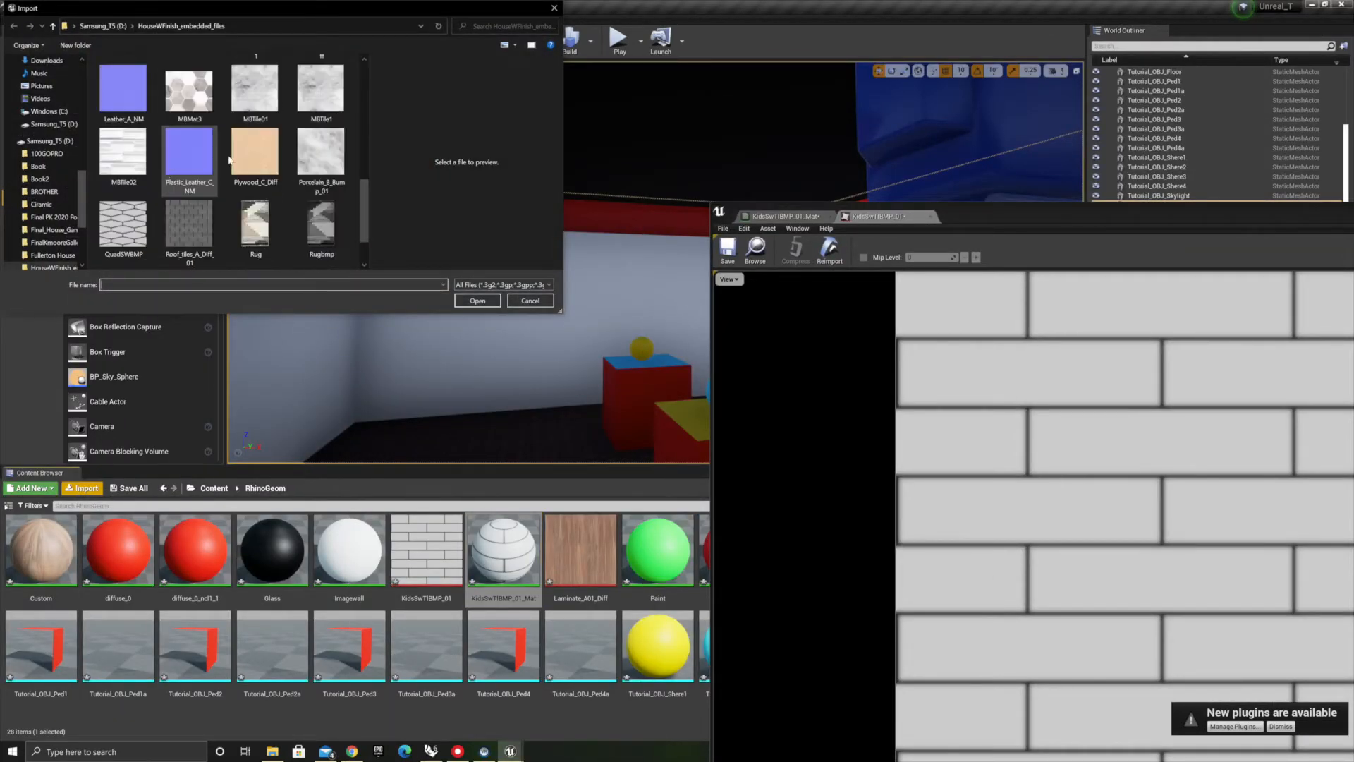
{"action": "left_click", "coordinate": [260, 145]}
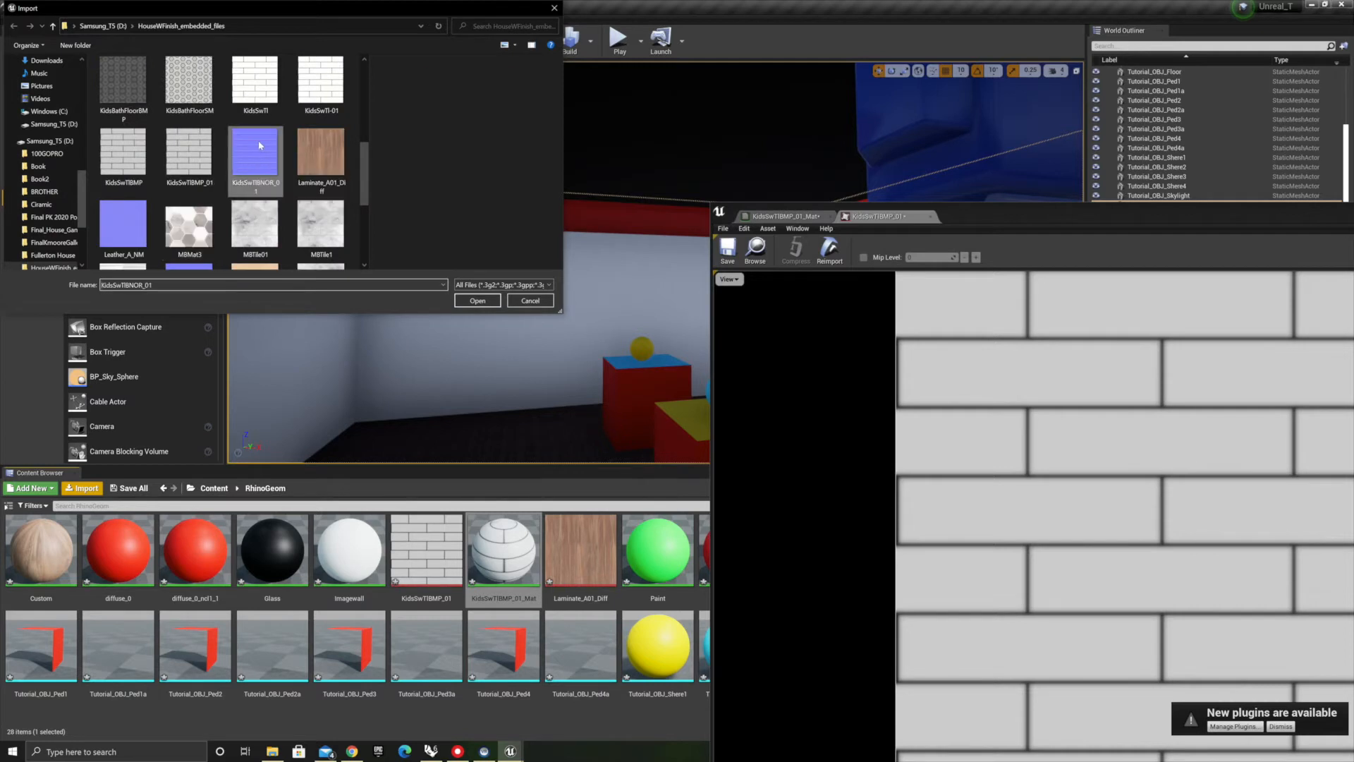
{"action": "left_click", "coordinate": [478, 300]}
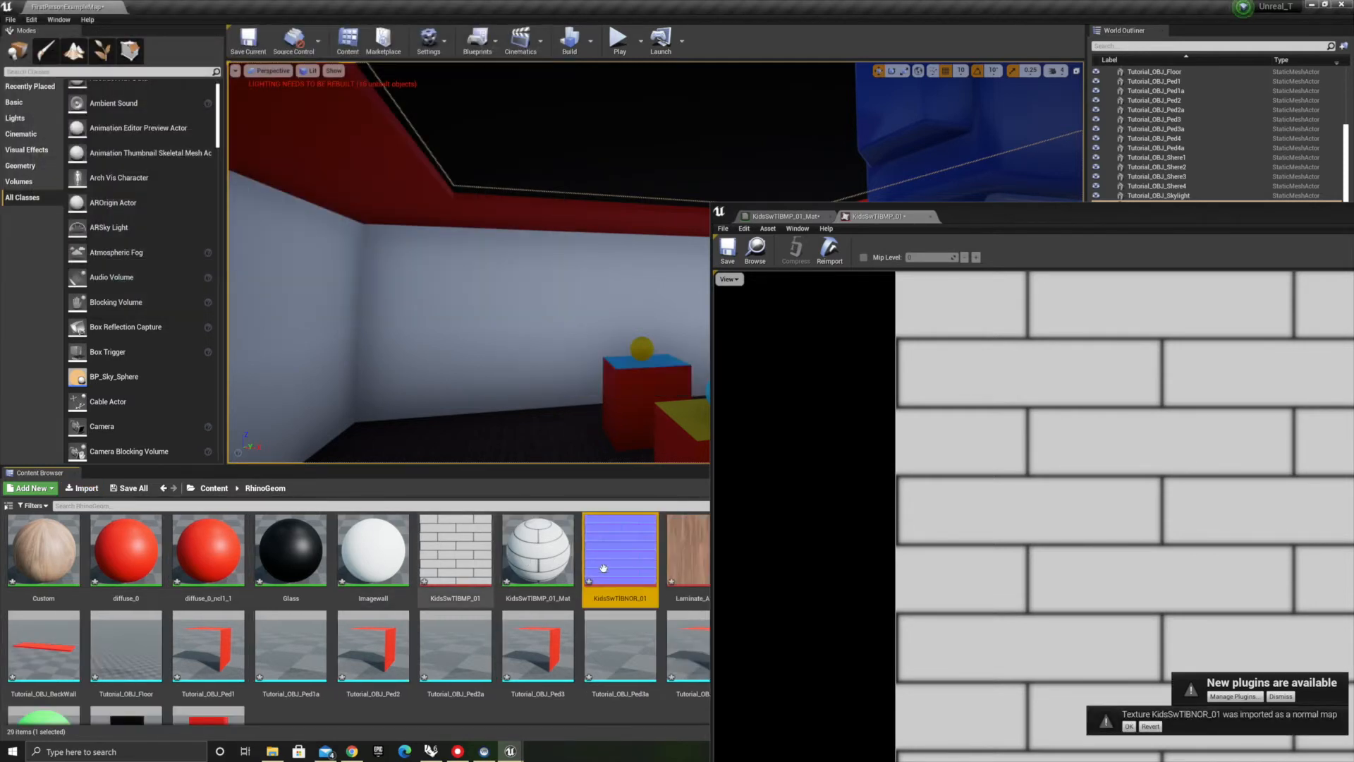
Add a Texture Sample node using KidsSwTBNOR_01 connected to the material's Normal input
{"action": "left_click_drag", "start_coordinate": [1008, 218], "coordinate": [452, 68]}
{"action": "left_click", "coordinate": [374, 67]}
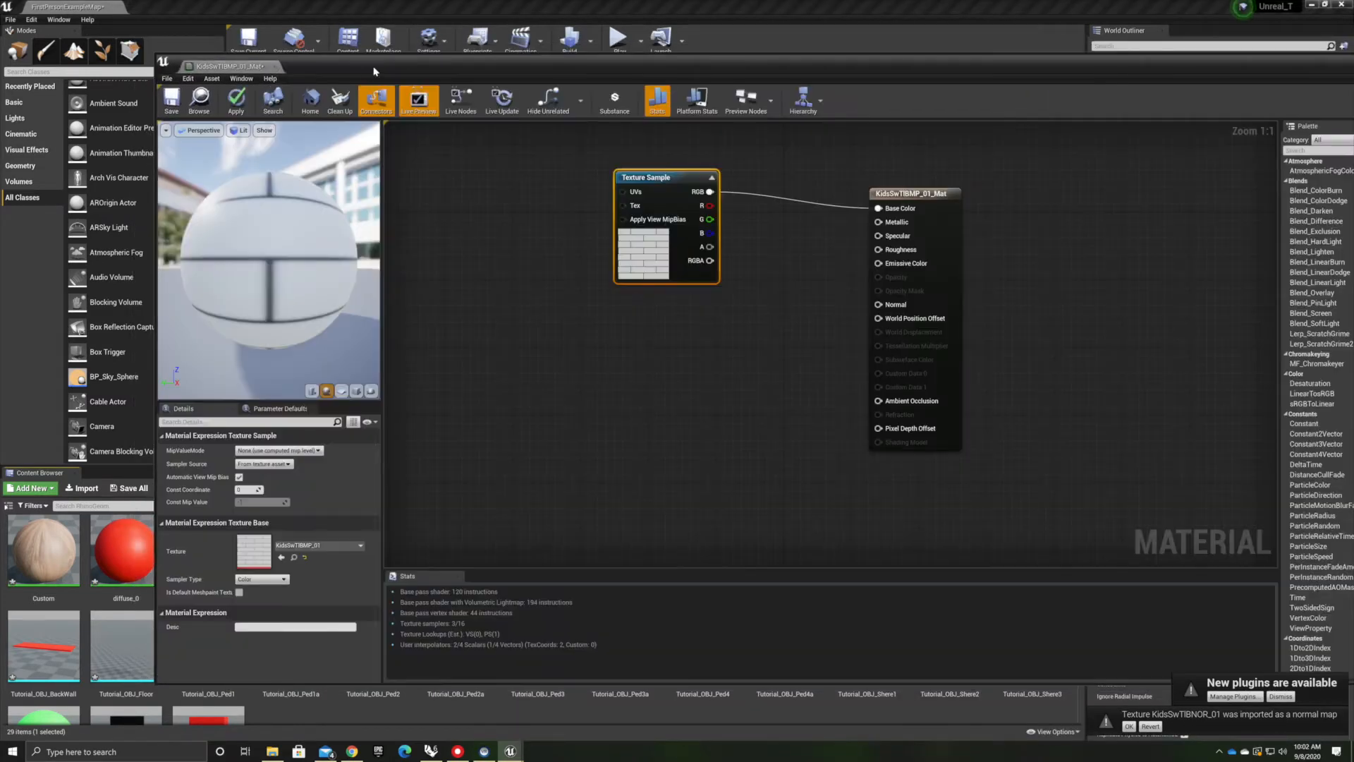
{"action": "left_click_drag", "start_coordinate": [878, 303], "coordinate": [666, 404]}
{"action": "type", "text": "te"}
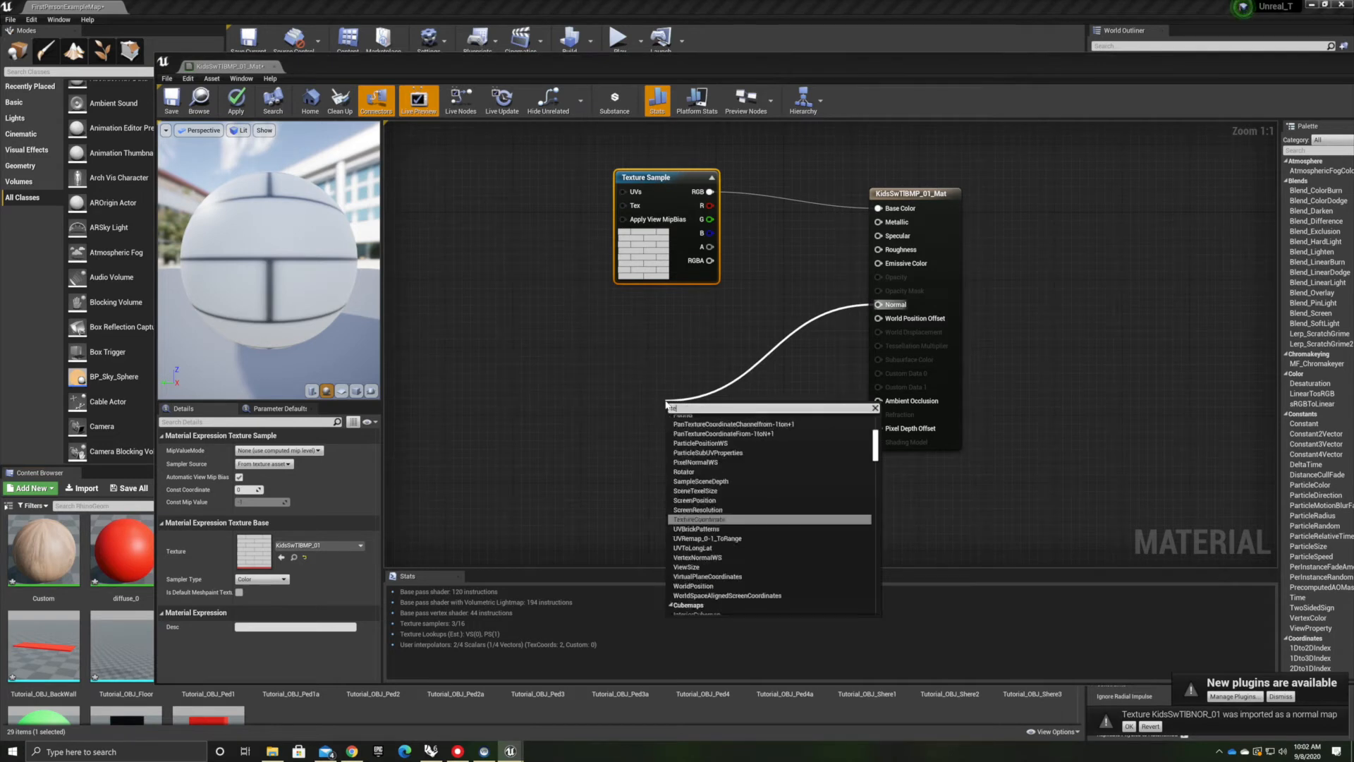
{"action": "type", "text": "xtures"}
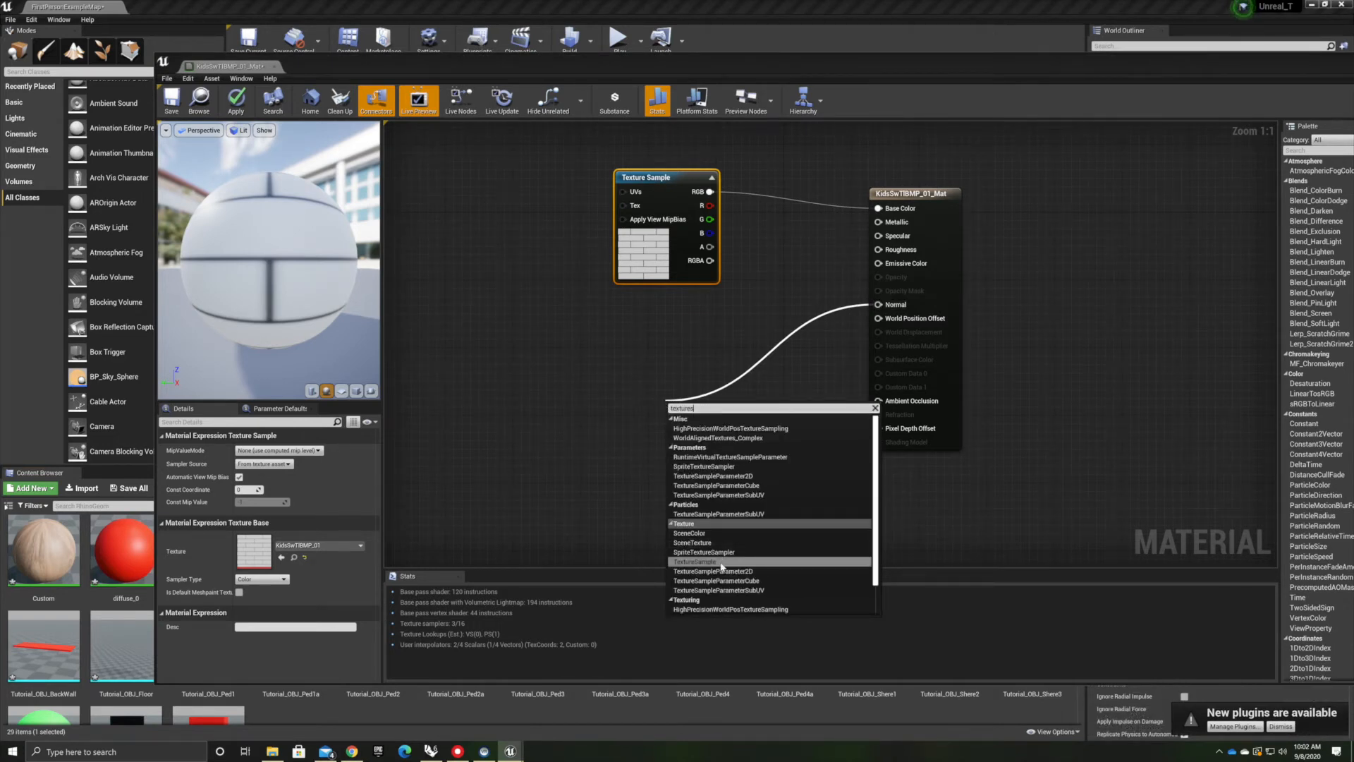
{"action": "left_click", "coordinate": [719, 562]}
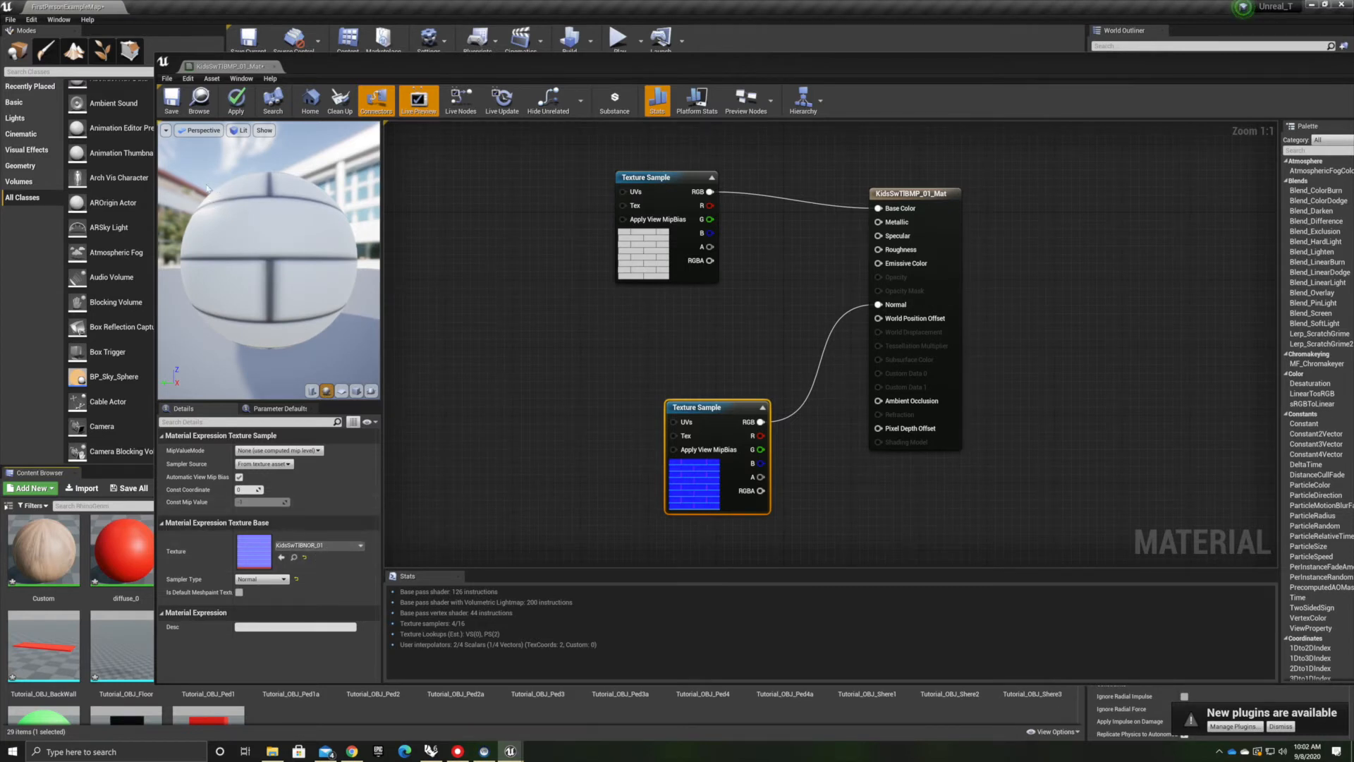
{"action": "left_click_drag", "start_coordinate": [203, 205], "coordinate": [276, 237]}
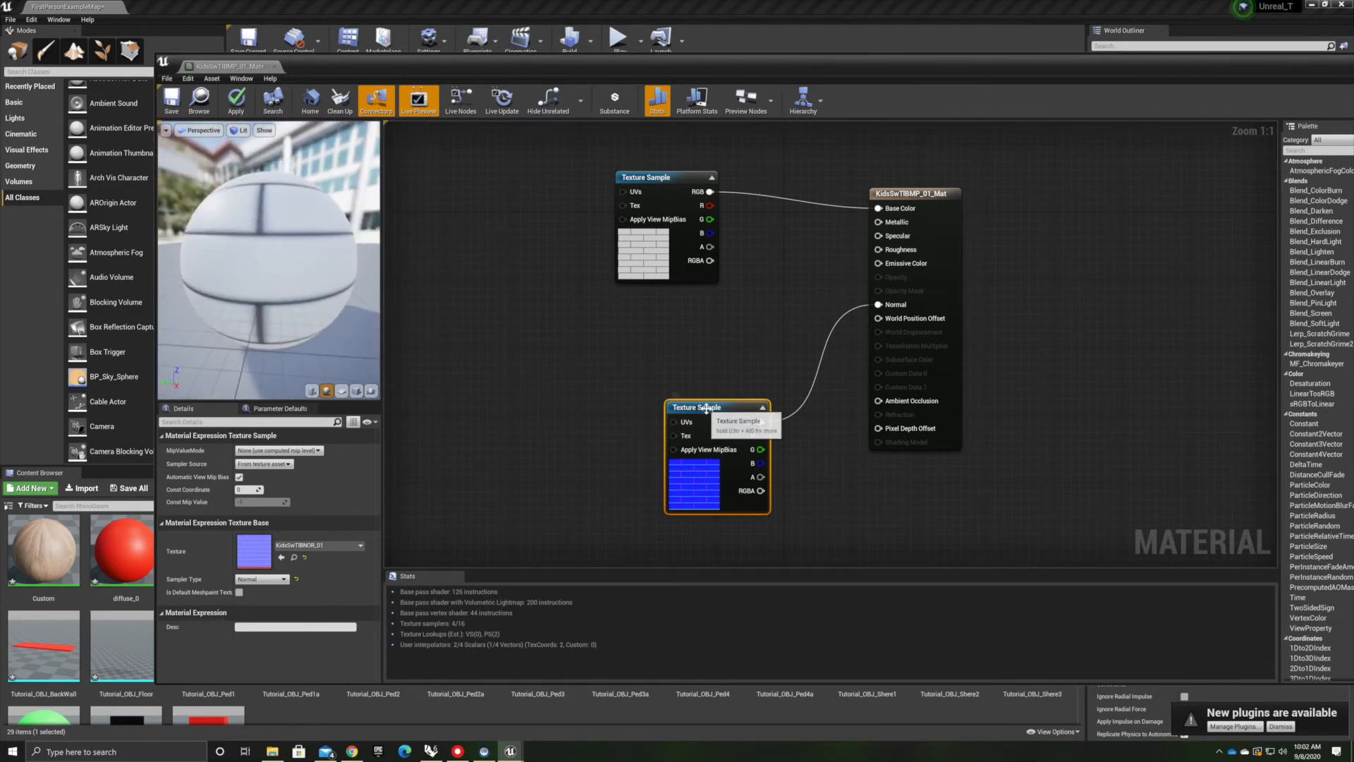
{"action": "left_click_drag", "start_coordinate": [703, 408], "coordinate": [687, 372]}
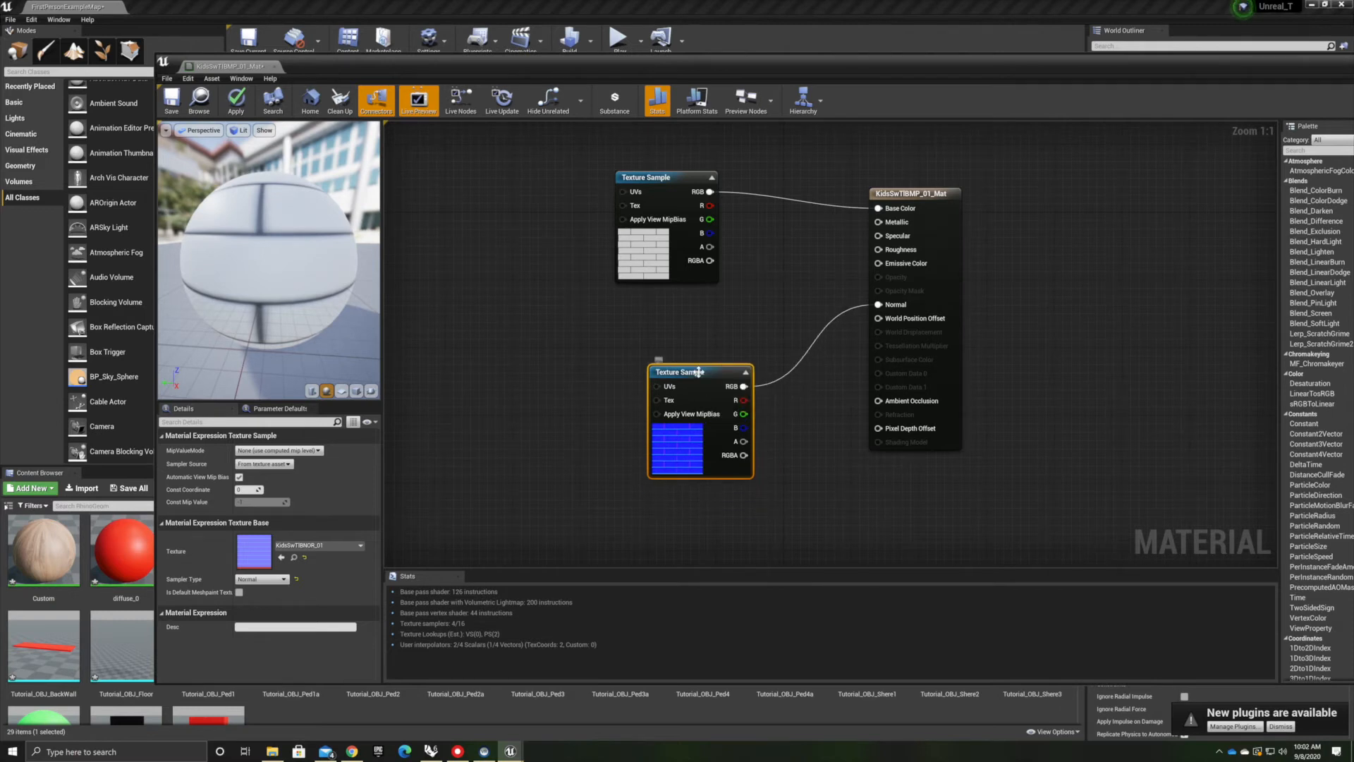
{"action": "left_click_drag", "start_coordinate": [672, 375], "coordinate": [537, 349]}
Insert a Multiply node between the normal map's RGB output and the material's Normal input
{"action": "right_click", "coordinate": [807, 390]}
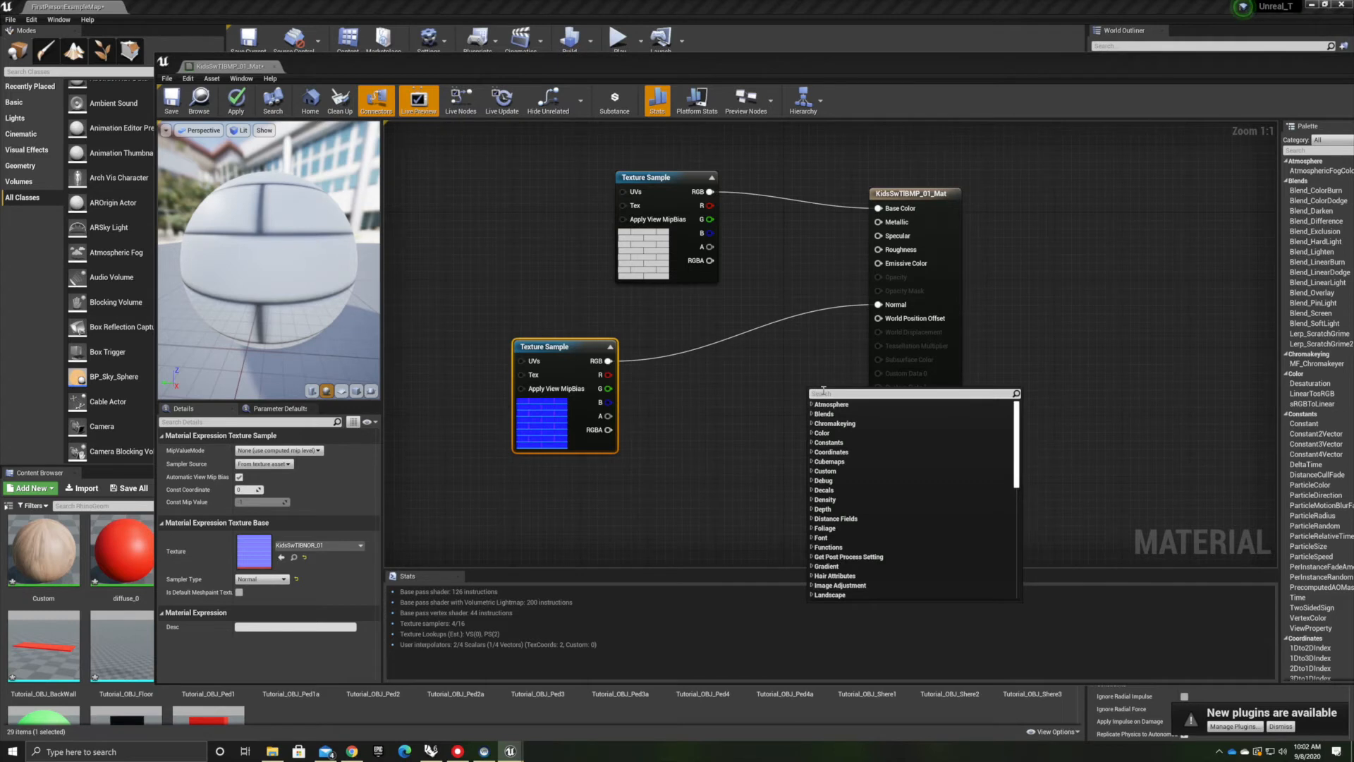
{"action": "type", "text": "mul"}
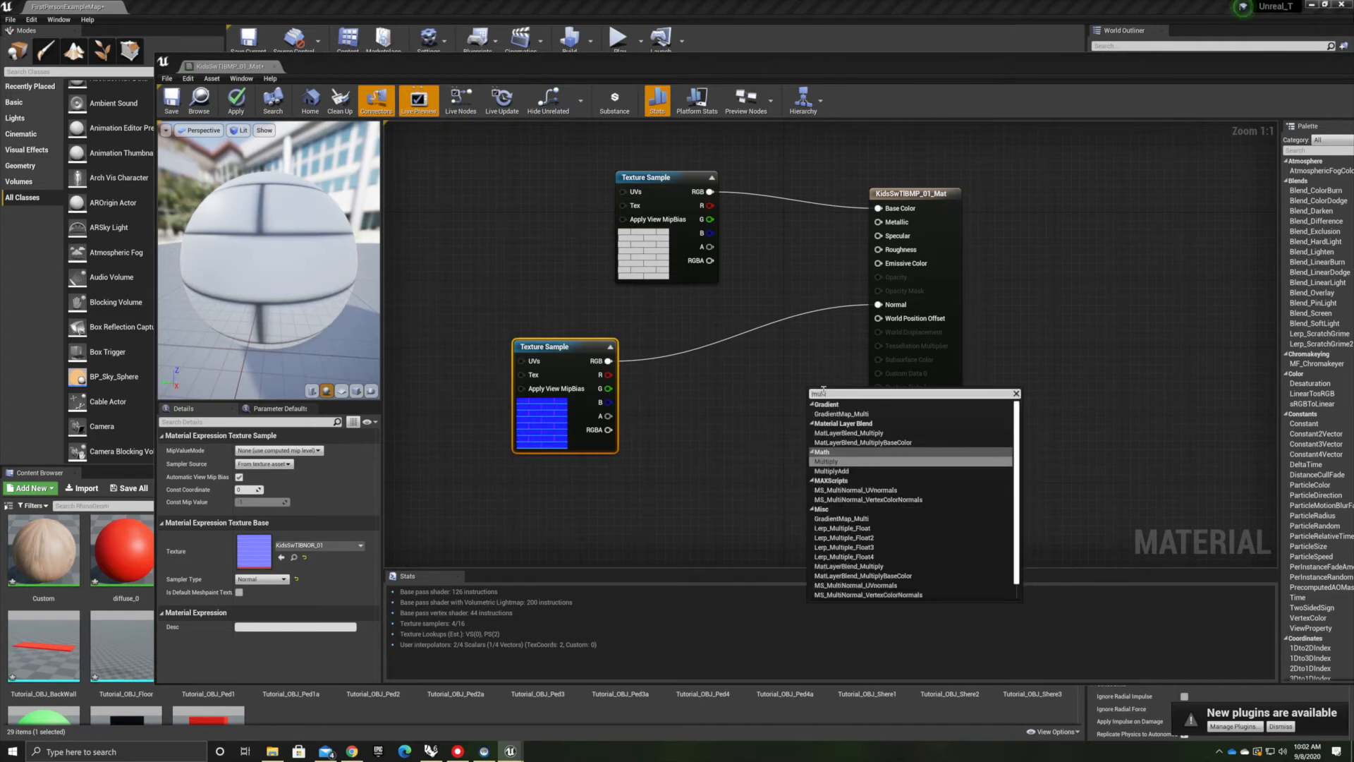
{"action": "type", "text": "tip"}
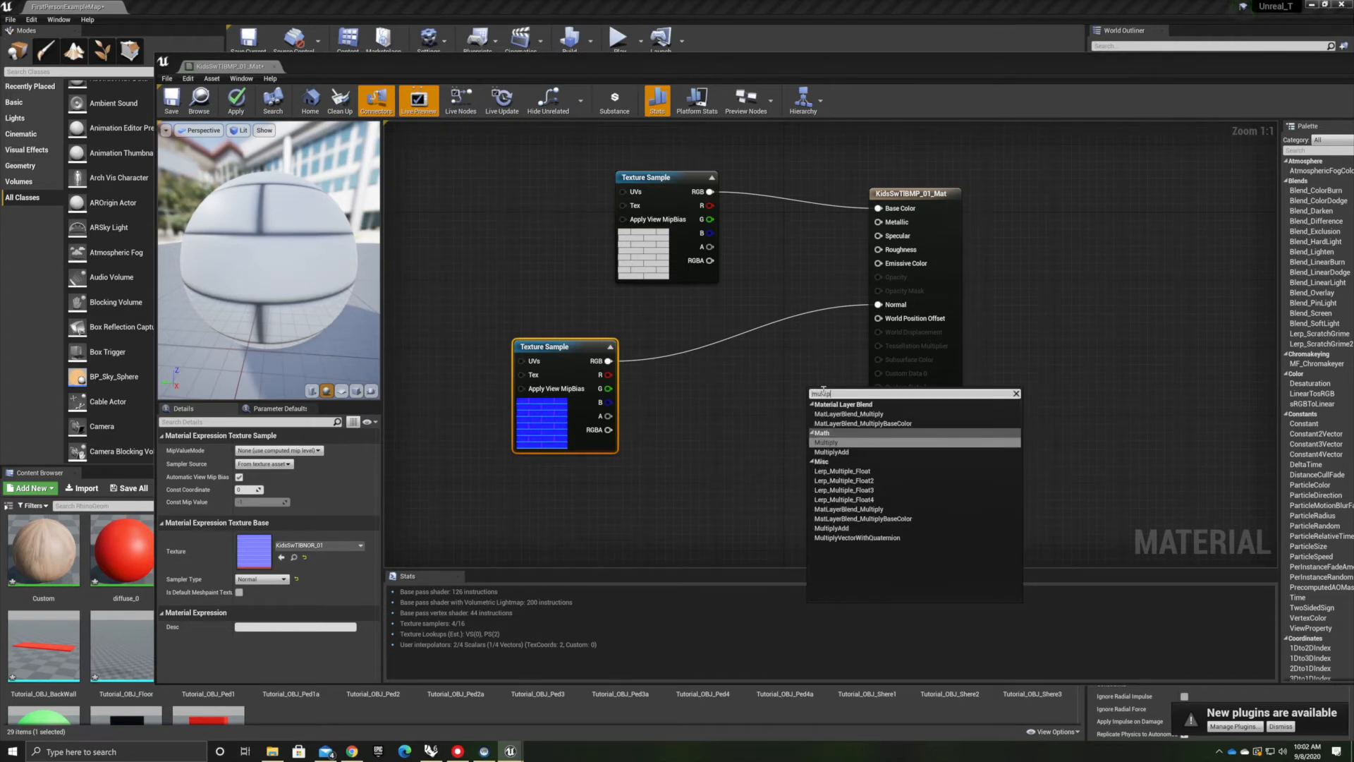
{"action": "left_click", "coordinate": [832, 445]}
{"action": "left_click_drag", "start_coordinate": [829, 397], "coordinate": [706, 435]}
{"action": "left_click_drag", "start_coordinate": [607, 361], "coordinate": [881, 305]}
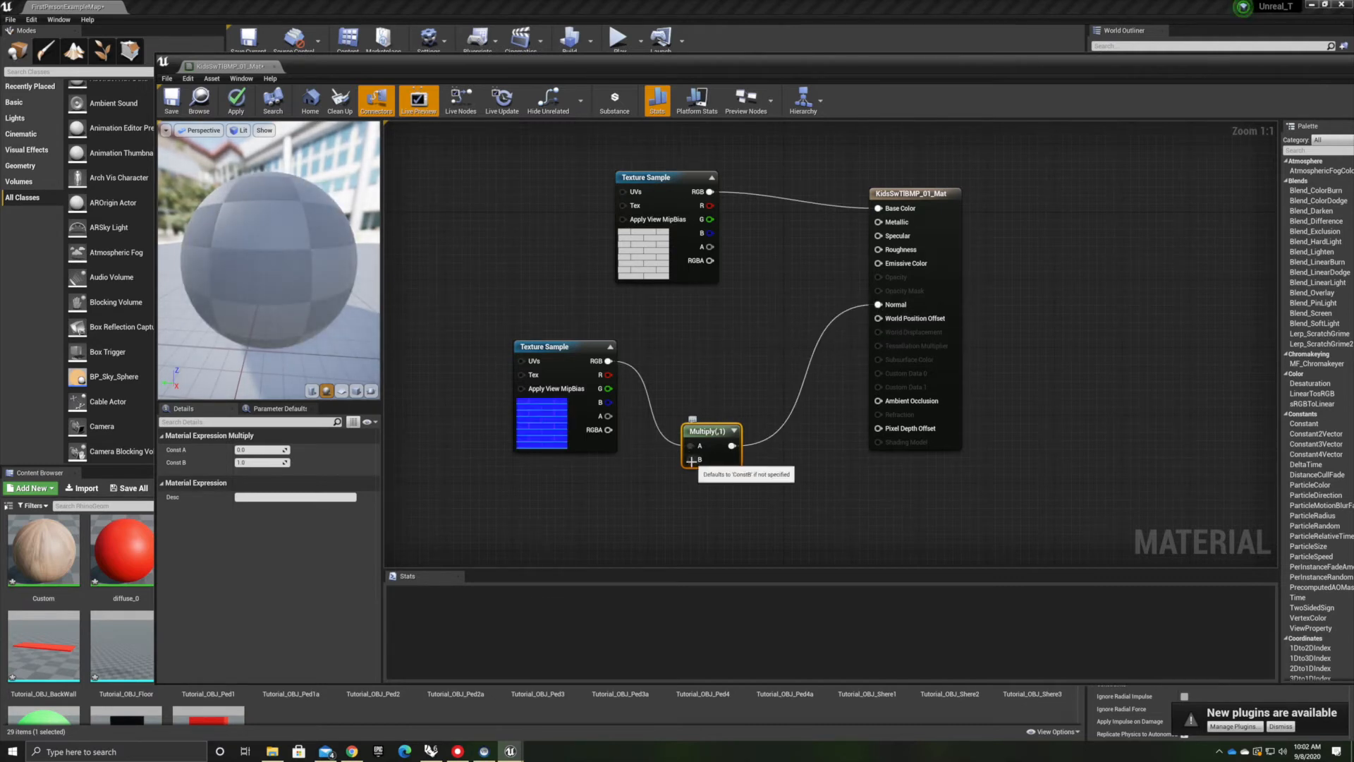
Add a Constant node of 1 connected to the Multiply node's B input
{"action": "left_click_drag", "start_coordinate": [690, 460], "coordinate": [594, 512]}
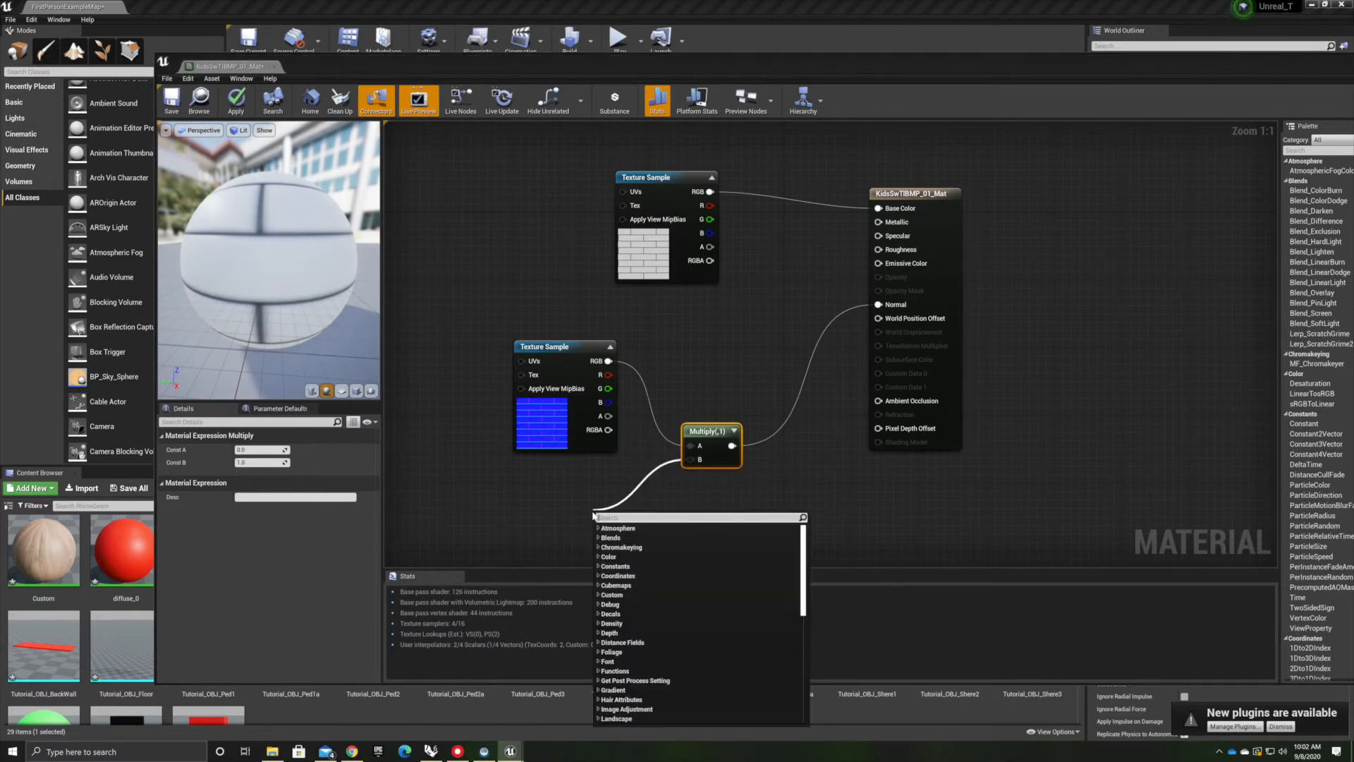
{"action": "type", "text": "constant"}
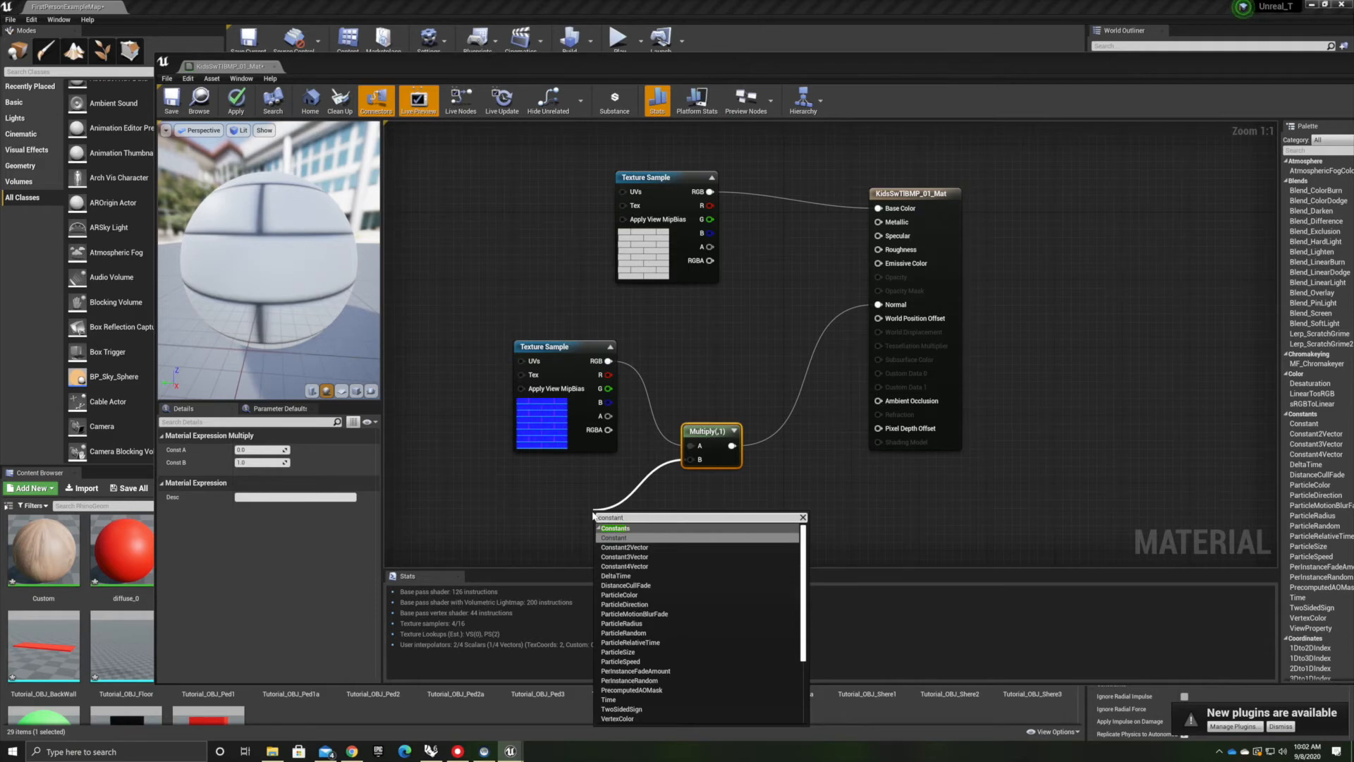
{"action": "left_click", "coordinate": [613, 537]}
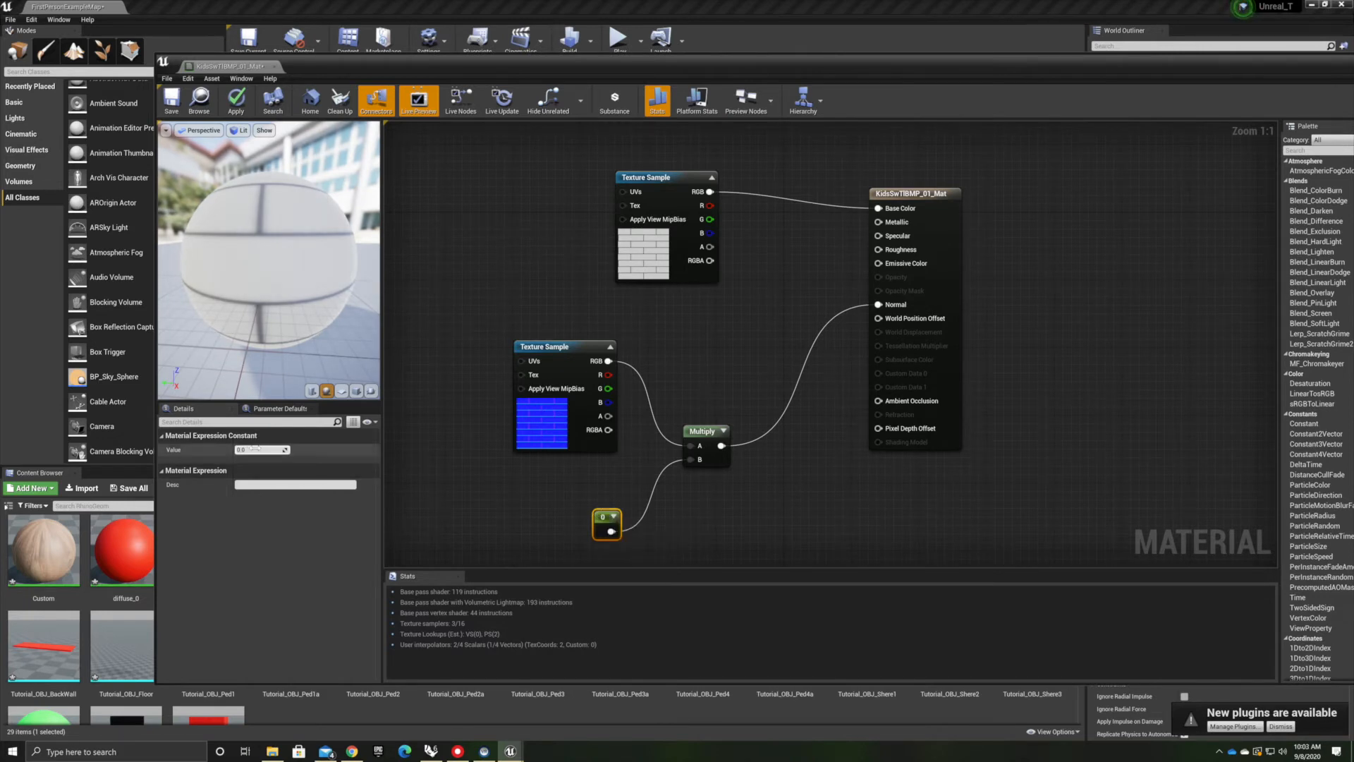
{"action": "key", "text": "Return"}
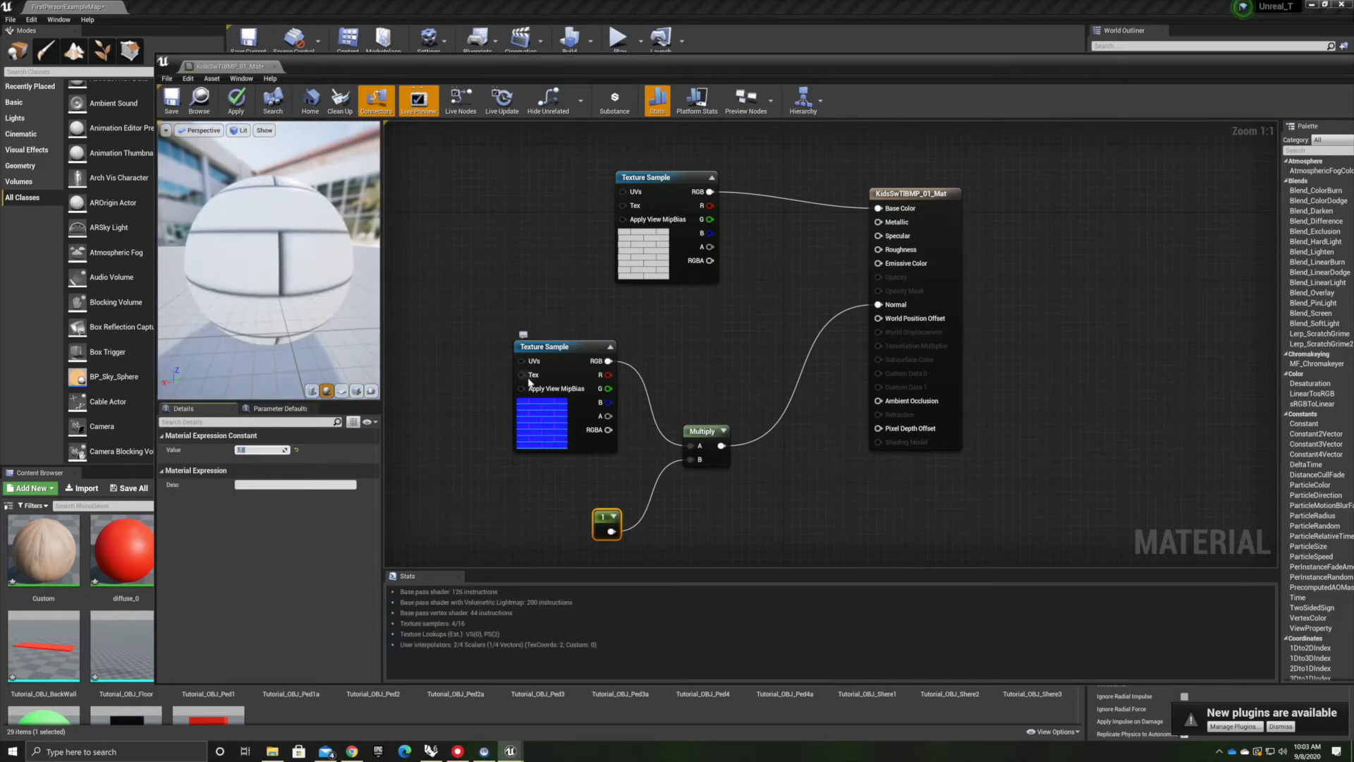
{"action": "left_click", "coordinate": [360, 305]}
{"action": "scroll", "coordinate": [289, 263], "scroll_direction": "down", "scroll_amount": 5}
{"action": "left_click_drag", "start_coordinate": [289, 263], "coordinate": [278, 183]}
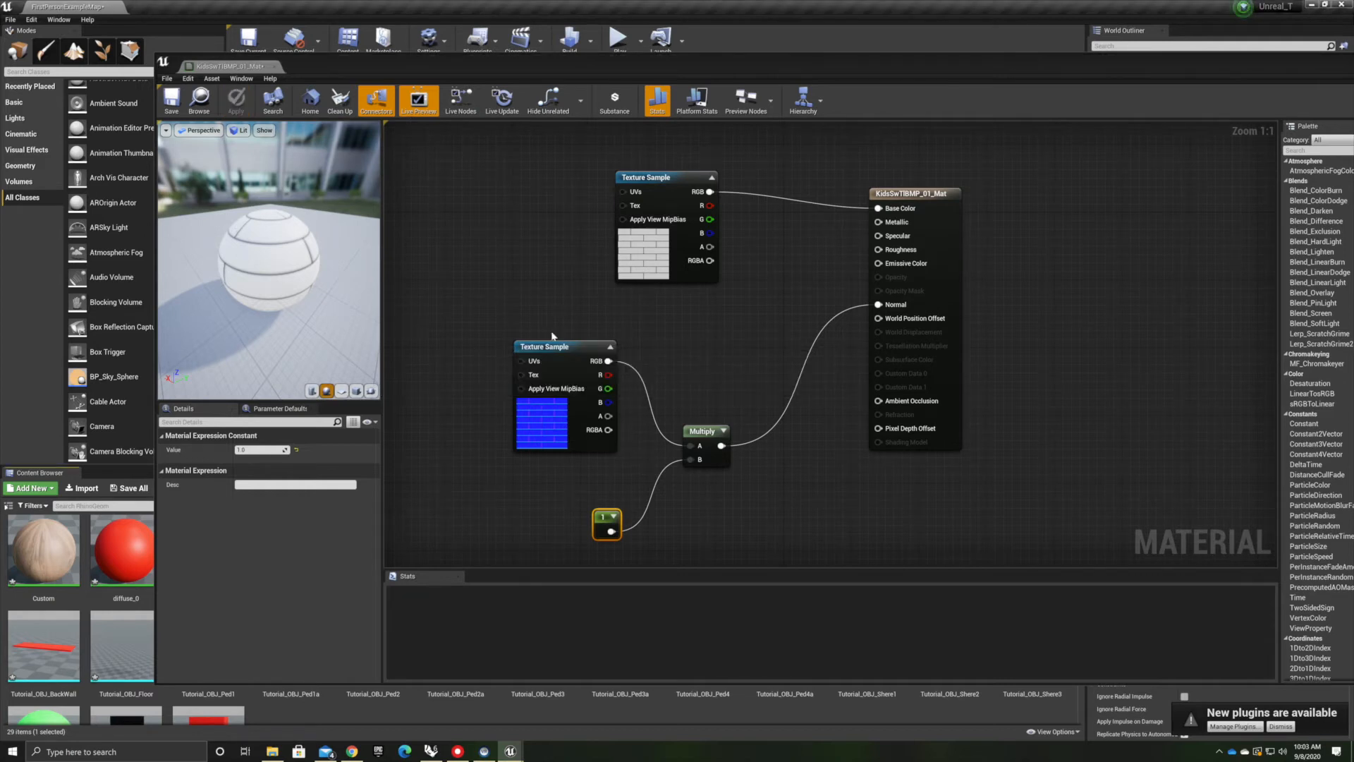
Add a Constant node of 0 connected to the material's Roughness input
{"action": "left_click_drag", "start_coordinate": [552, 346], "coordinate": [569, 371]}
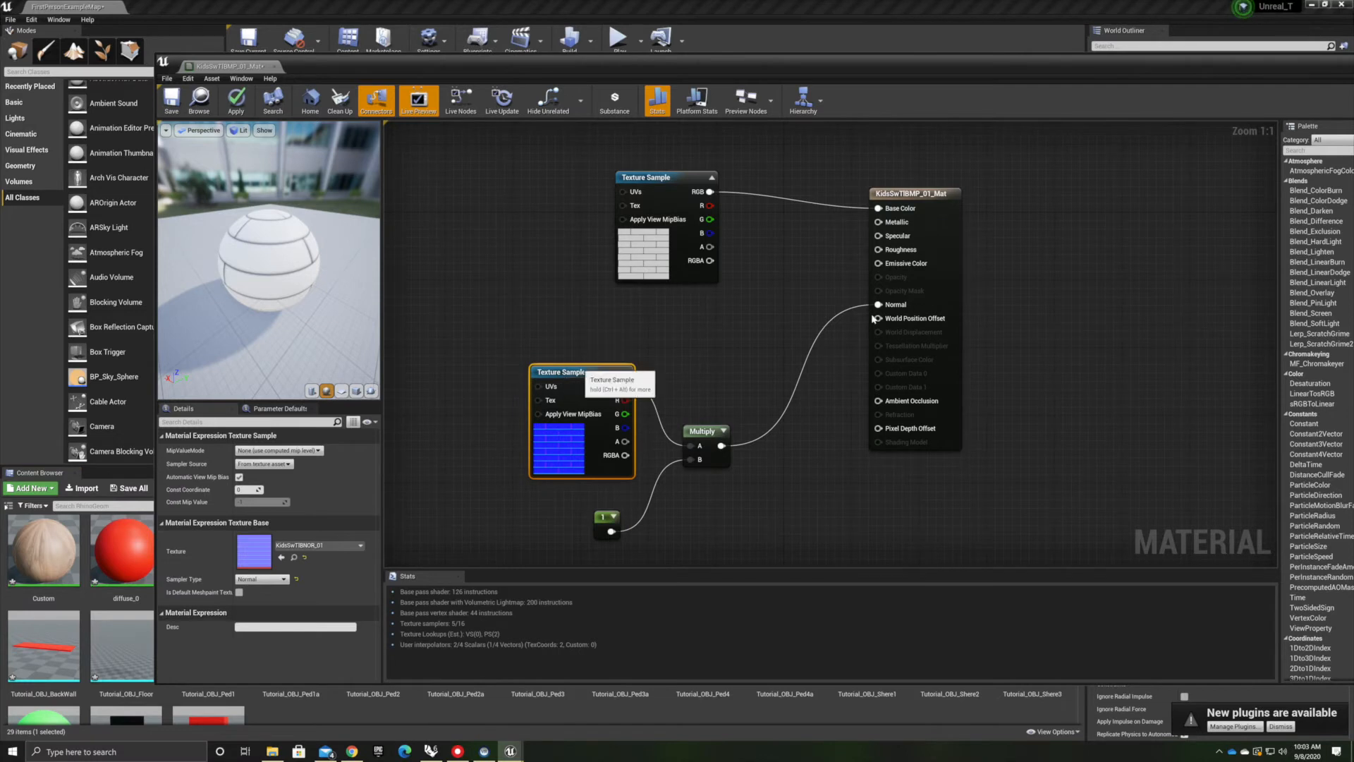
{"action": "left_click_drag", "start_coordinate": [877, 249], "coordinate": [779, 296]}
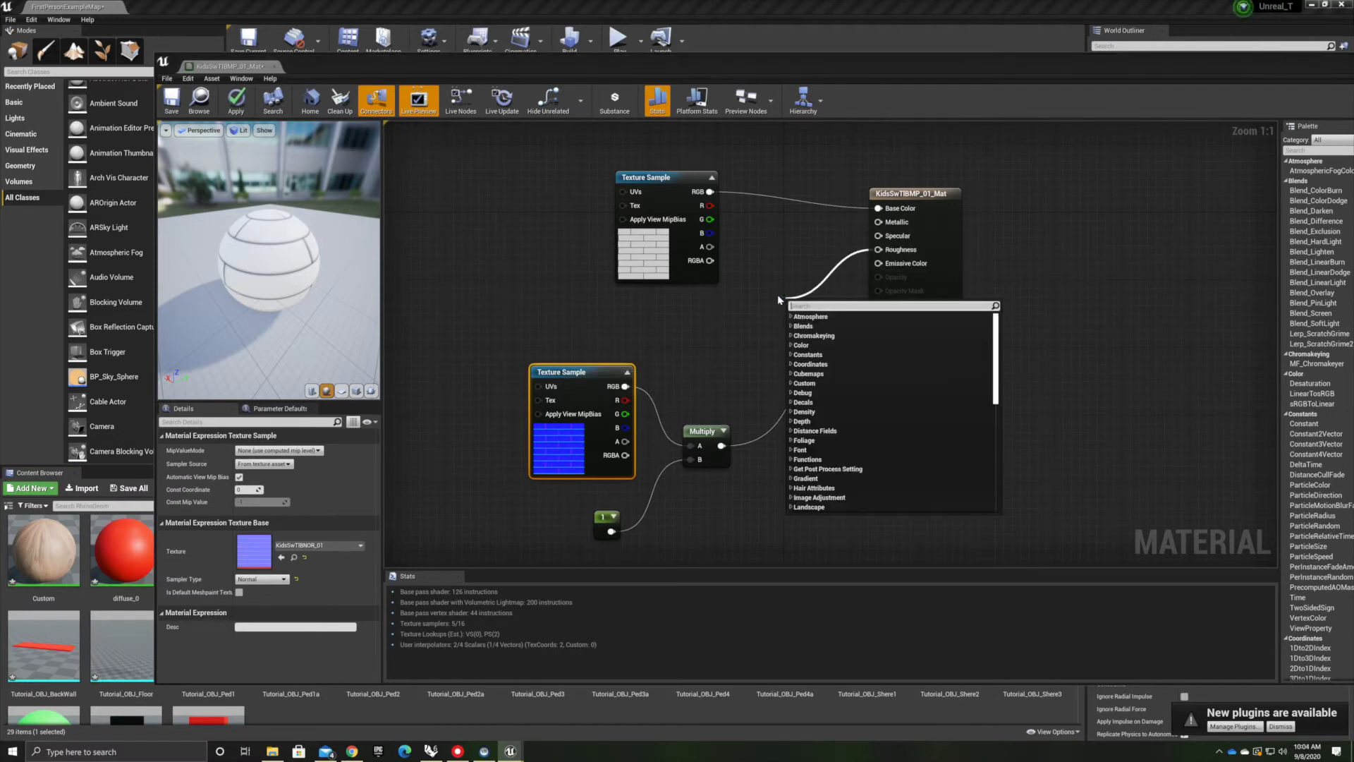
{"action": "type", "text": "const"}
{"action": "key", "text": "Return"}
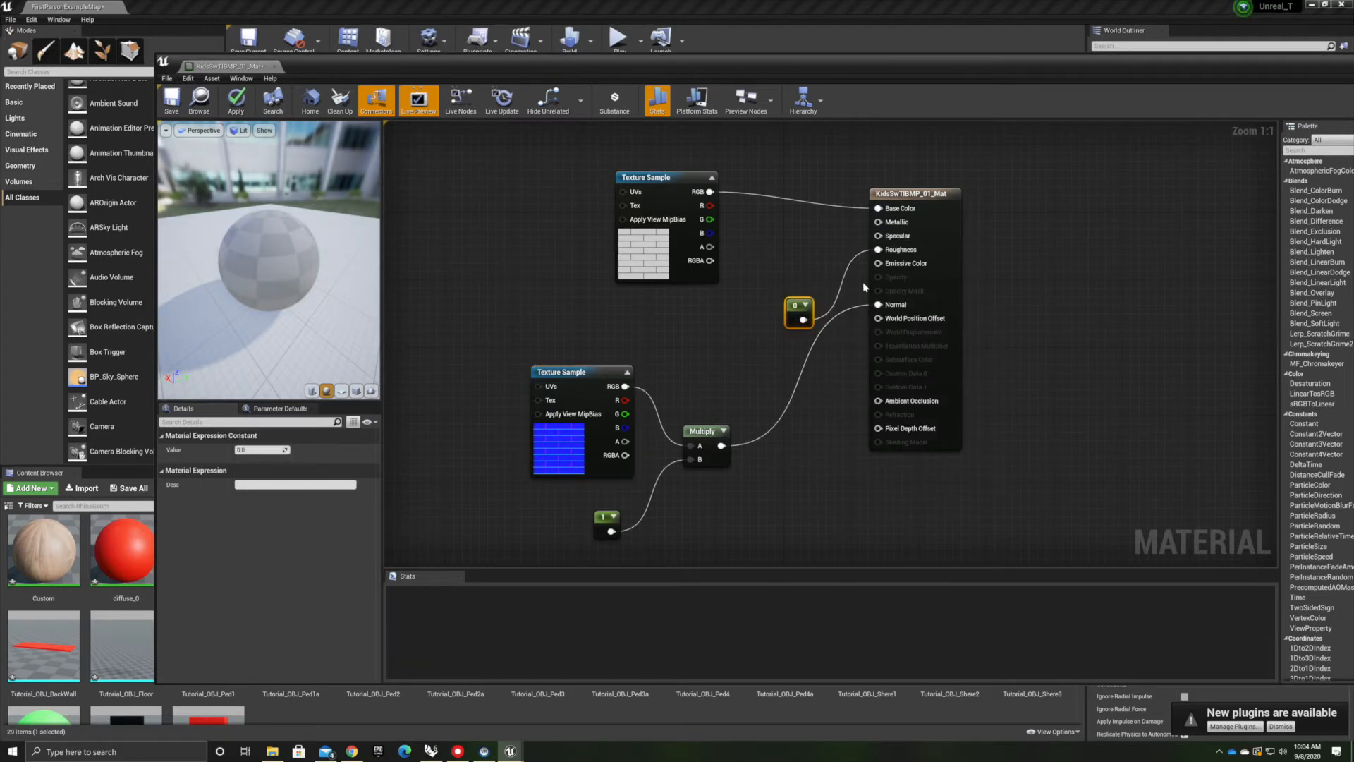
{"action": "left_click_drag", "start_coordinate": [809, 309], "coordinate": [781, 309]}
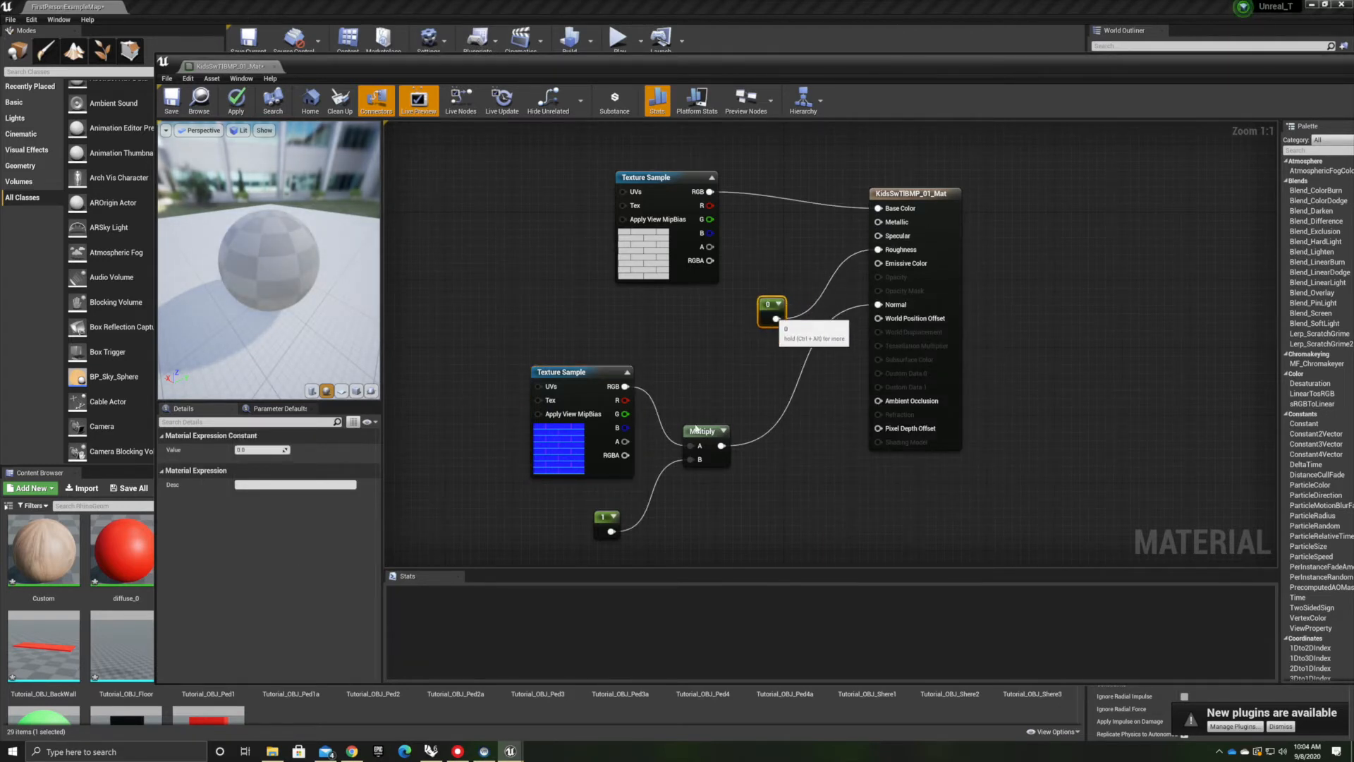
Apply the material changes
{"action": "scroll", "coordinate": [203, 261], "scroll_direction": "up", "scroll_amount": 5}
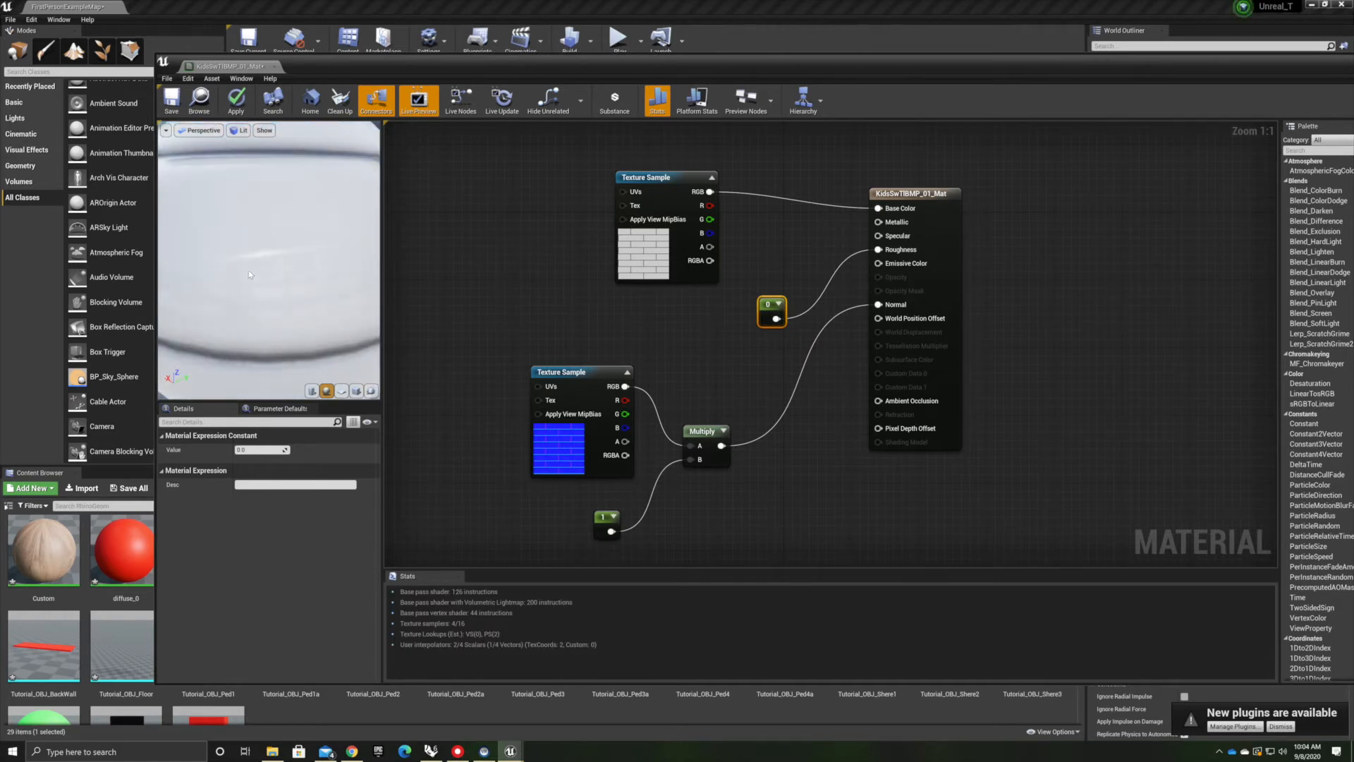
{"action": "scroll", "coordinate": [248, 273], "scroll_direction": "down", "scroll_amount": 6}
{"action": "left_click_drag", "start_coordinate": [248, 272], "coordinate": [332, 263]}
{"action": "scroll", "coordinate": [227, 264], "scroll_direction": "up", "scroll_amount": 6}
{"action": "mouse_move", "coordinate": [227, 263]}
{"action": "left_mouse_down"}
{"action": "mouse_move", "coordinate": [237, 302]}
{"action": "mouse_move", "coordinate": [218, 274]}
{"action": "left_mouse_up"}
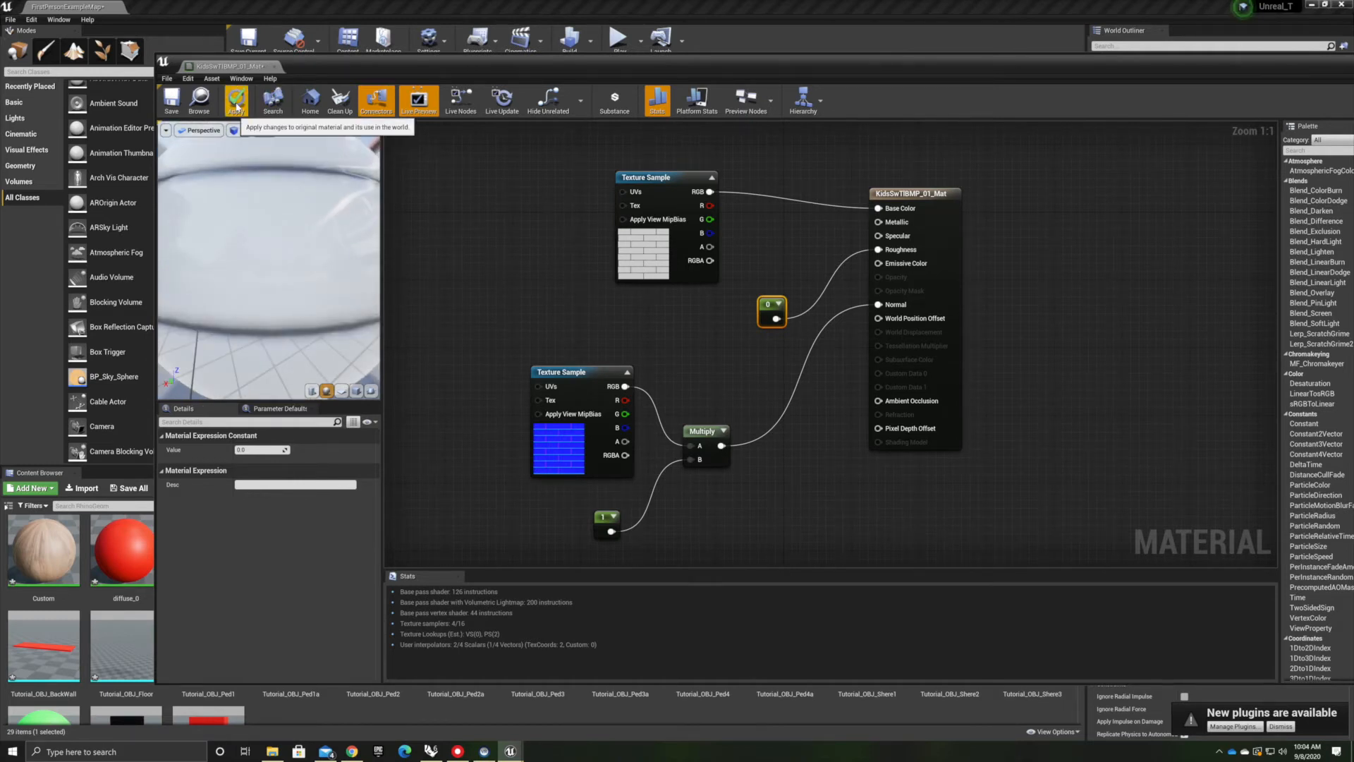
{"action": "left_click", "coordinate": [164, 107]}
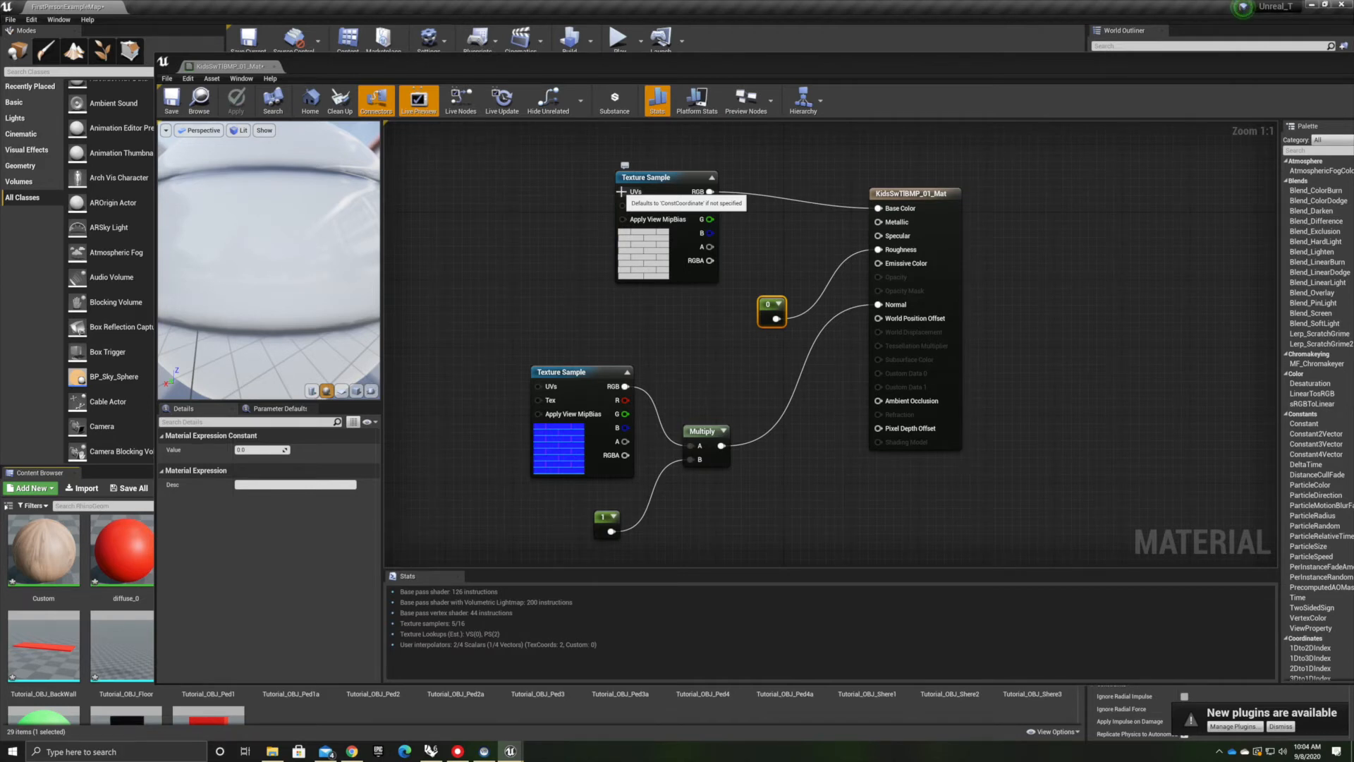
Add a TexCoord node connected to the base color Texture Sample's UVs input
{"action": "left_click_drag", "start_coordinate": [539, 160], "coordinate": [536, 158]}
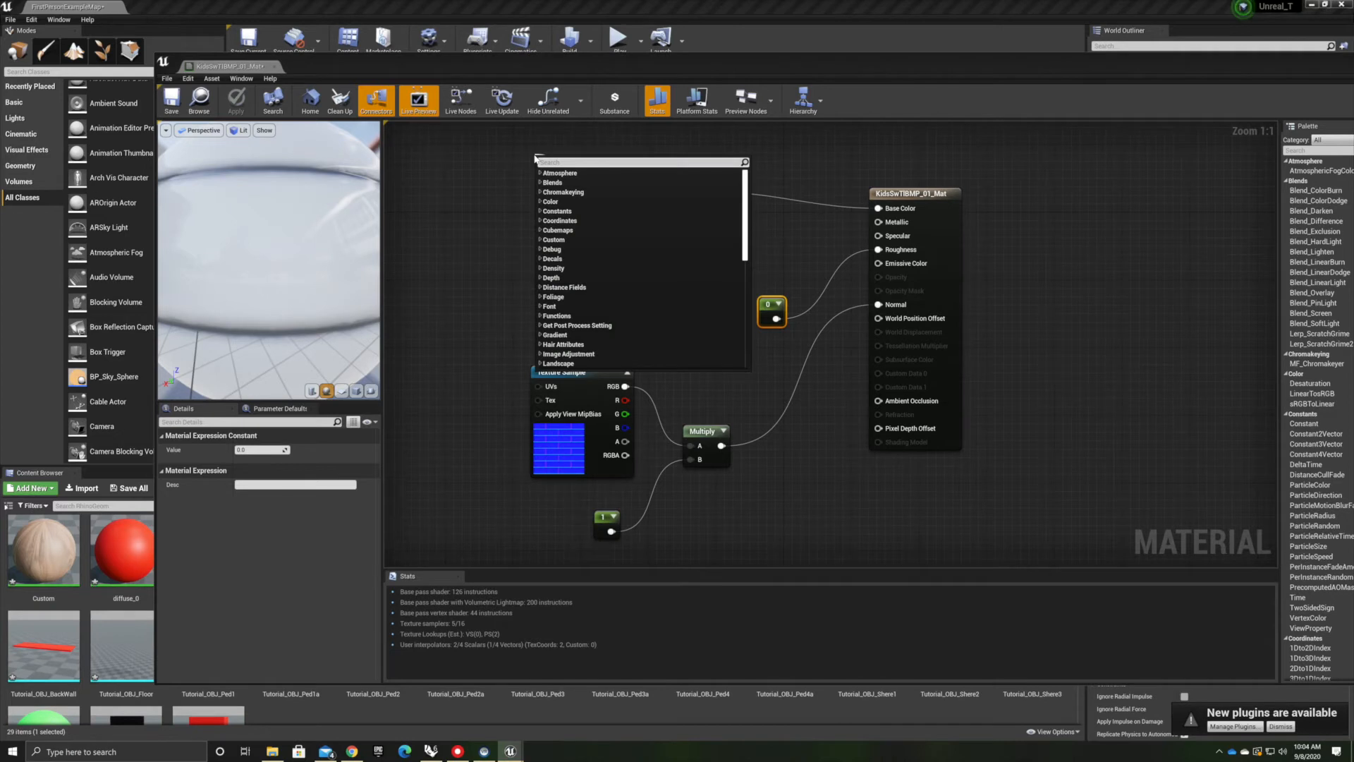
{"action": "type", "text": "texture"}
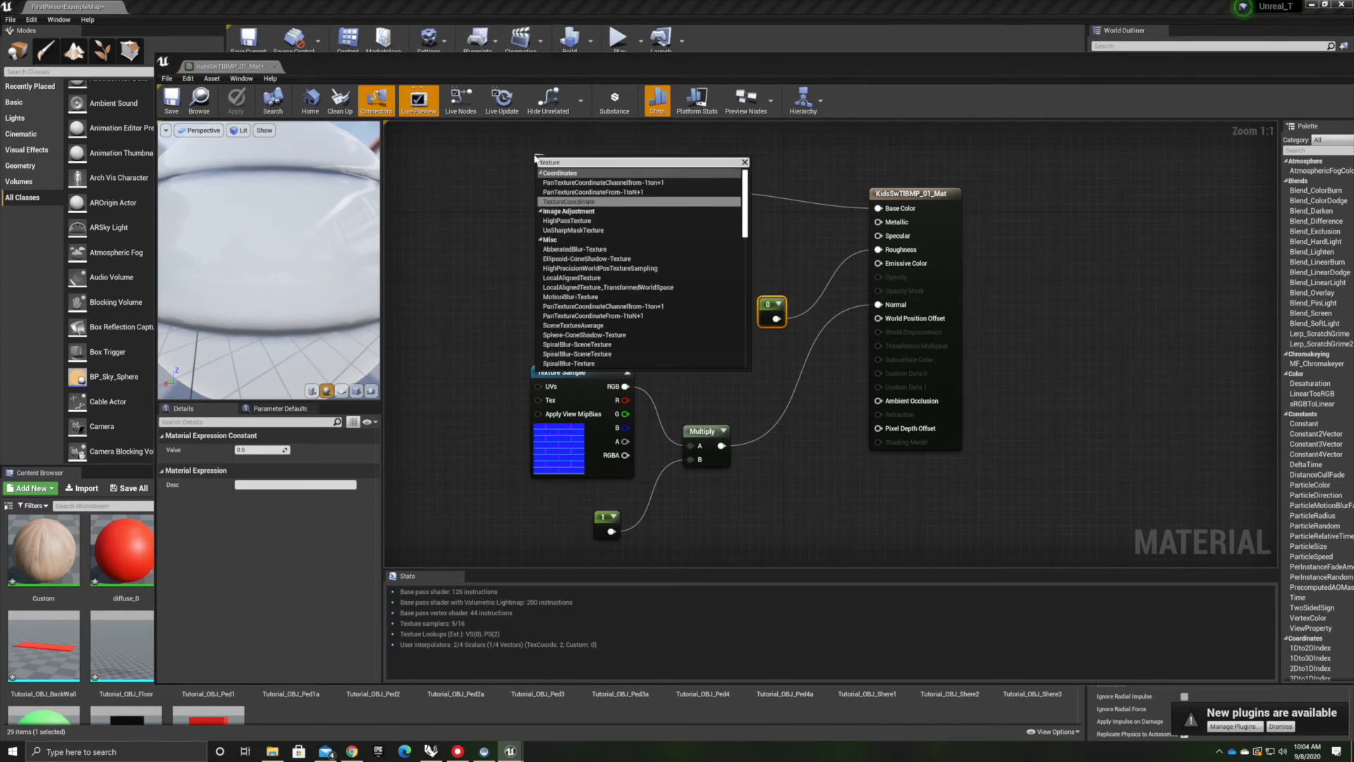
{"action": "key", "text": "Return"}
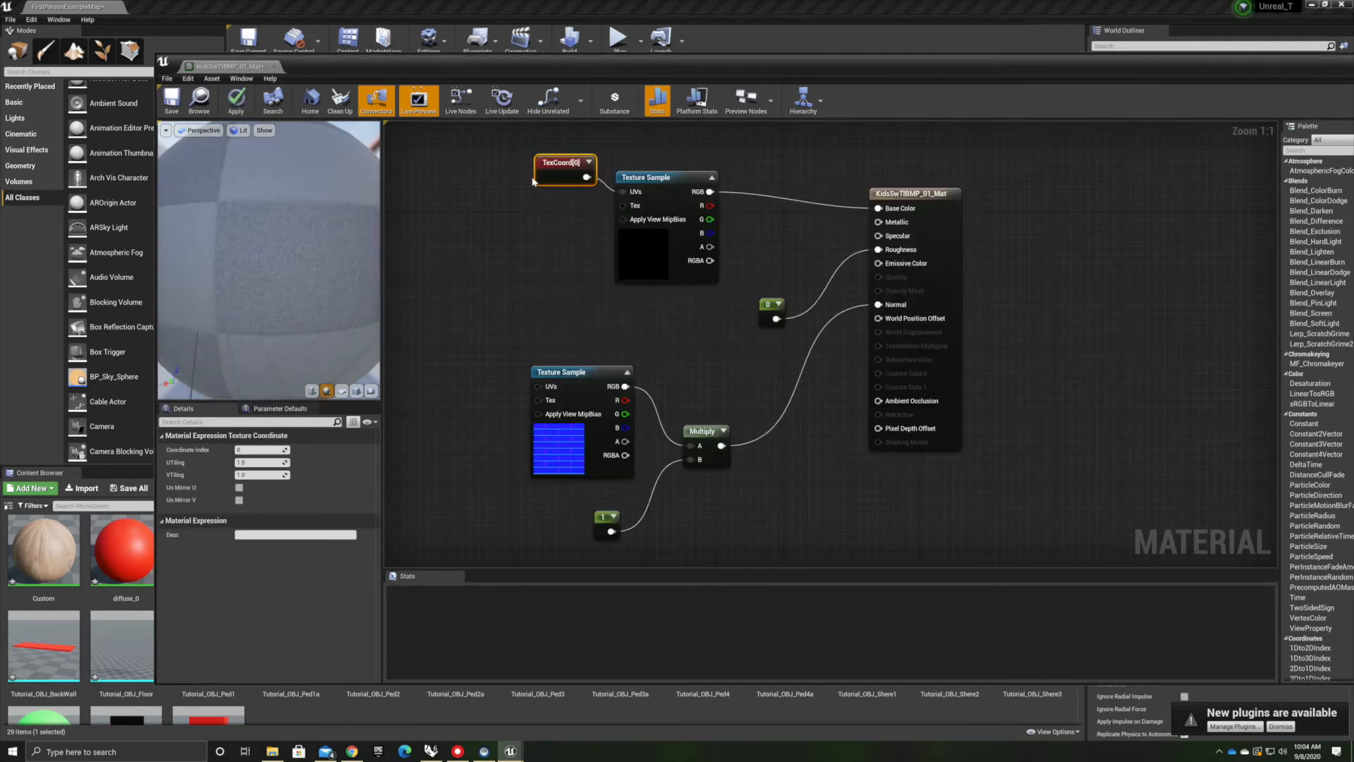
{"action": "left_click_drag", "start_coordinate": [542, 168], "coordinate": [494, 174]}
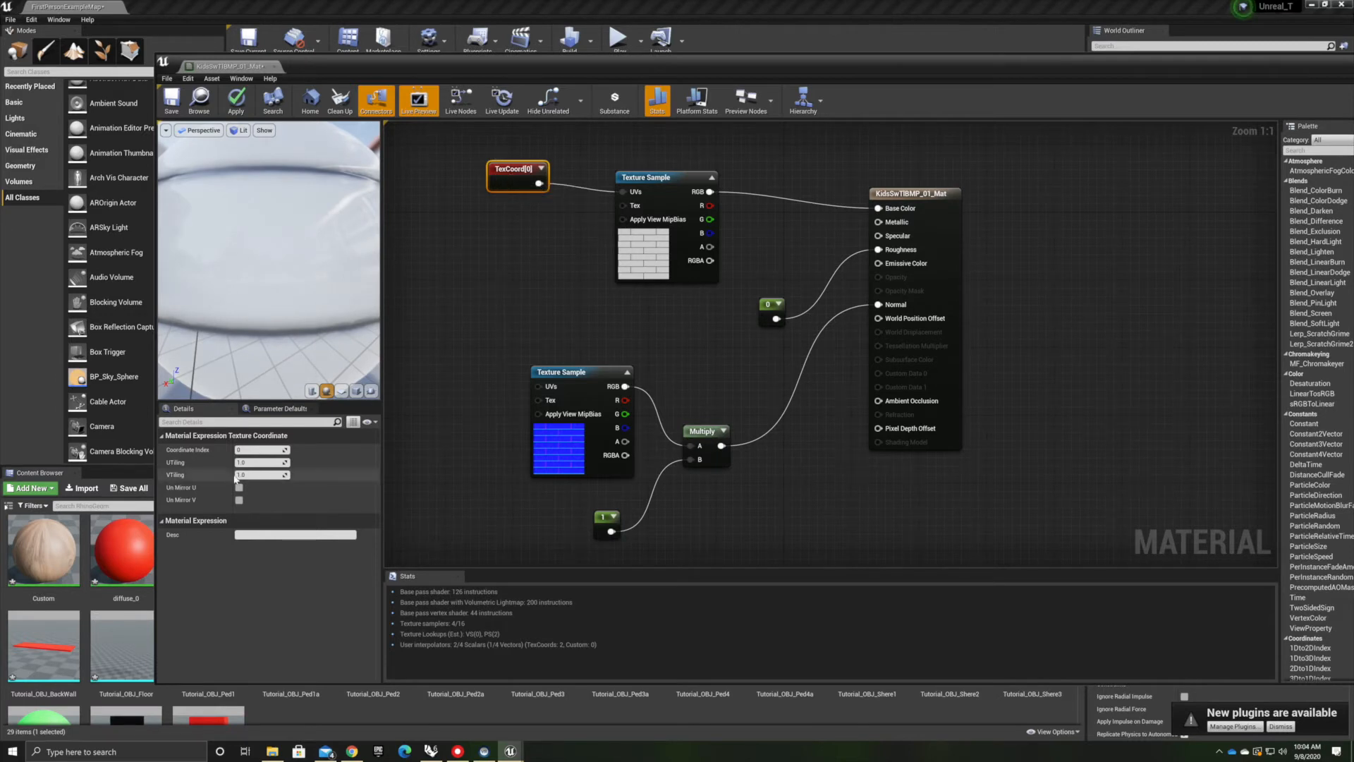
Set the TexCoord U and V tiling to 10 and apply the material
{"action": "left_click", "coordinate": [254, 462]}
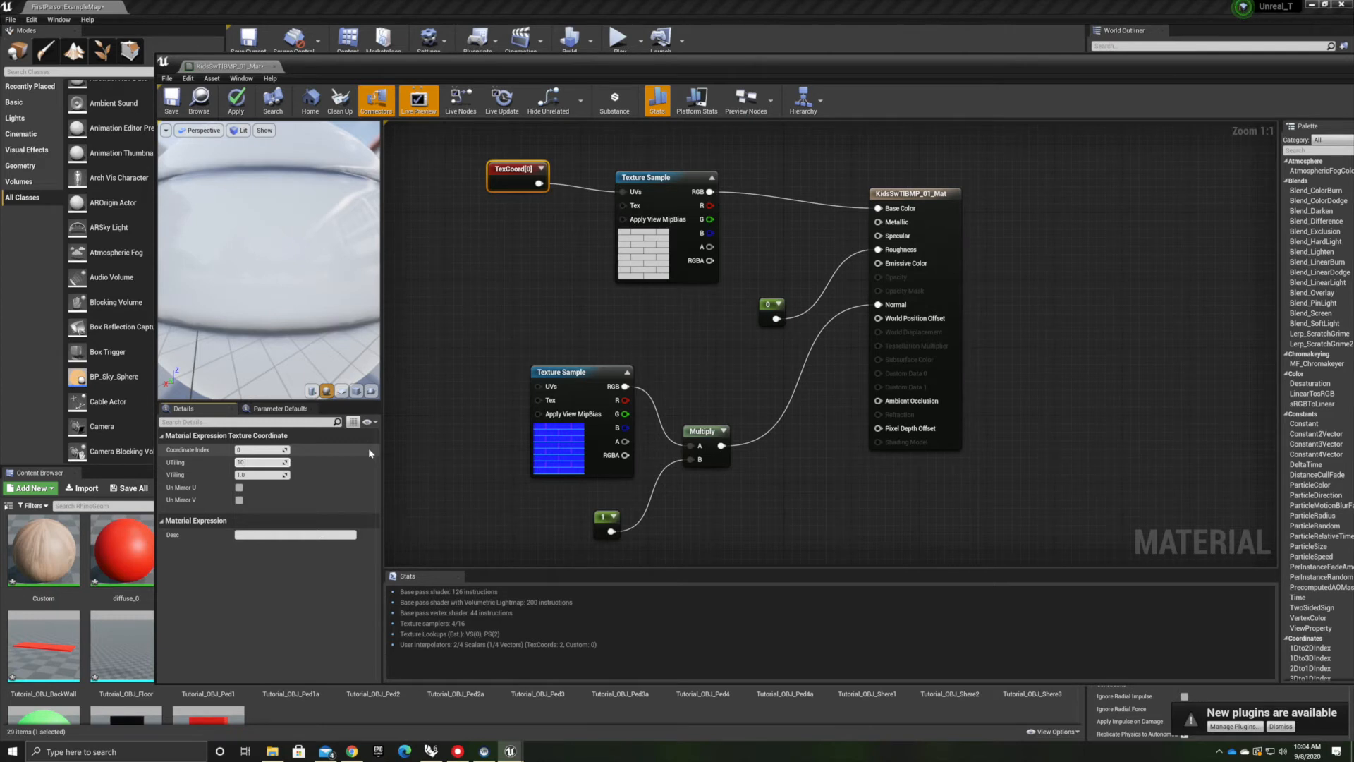
{"action": "key", "text": "Tab"}
{"action": "type", "text": "10"}
{"action": "key", "text": "Return"}
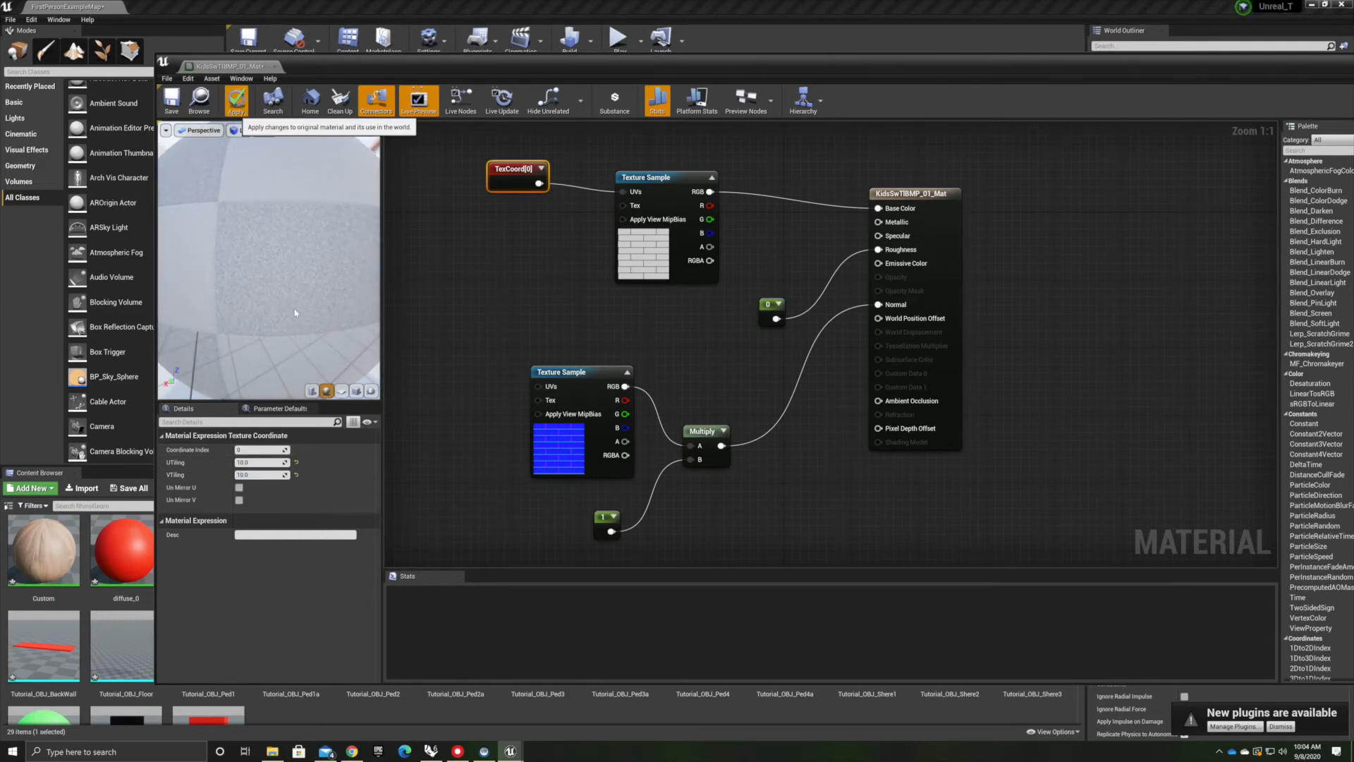
{"action": "left_click", "coordinate": [237, 101]}
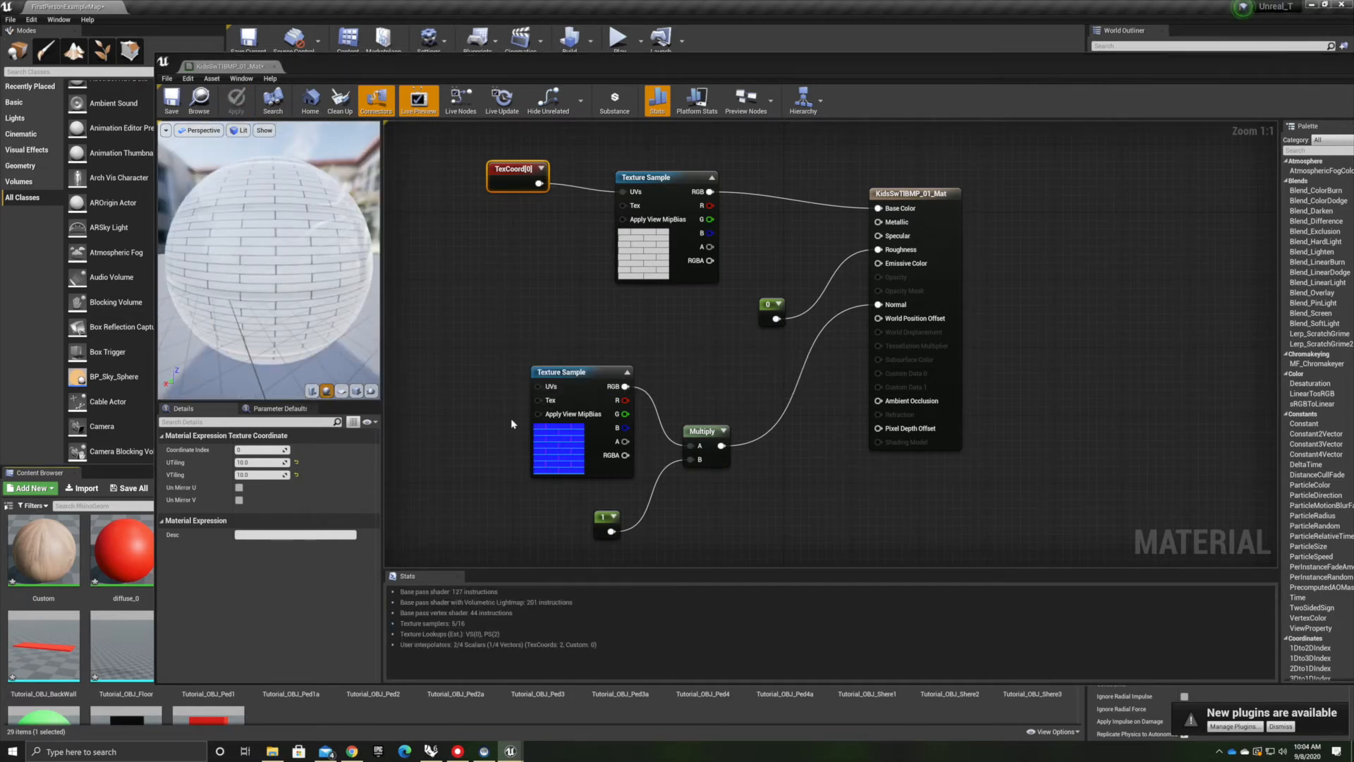
{"action": "left_click_drag", "start_coordinate": [534, 386], "coordinate": [465, 346]}
{"action": "type", "text": "texture"}
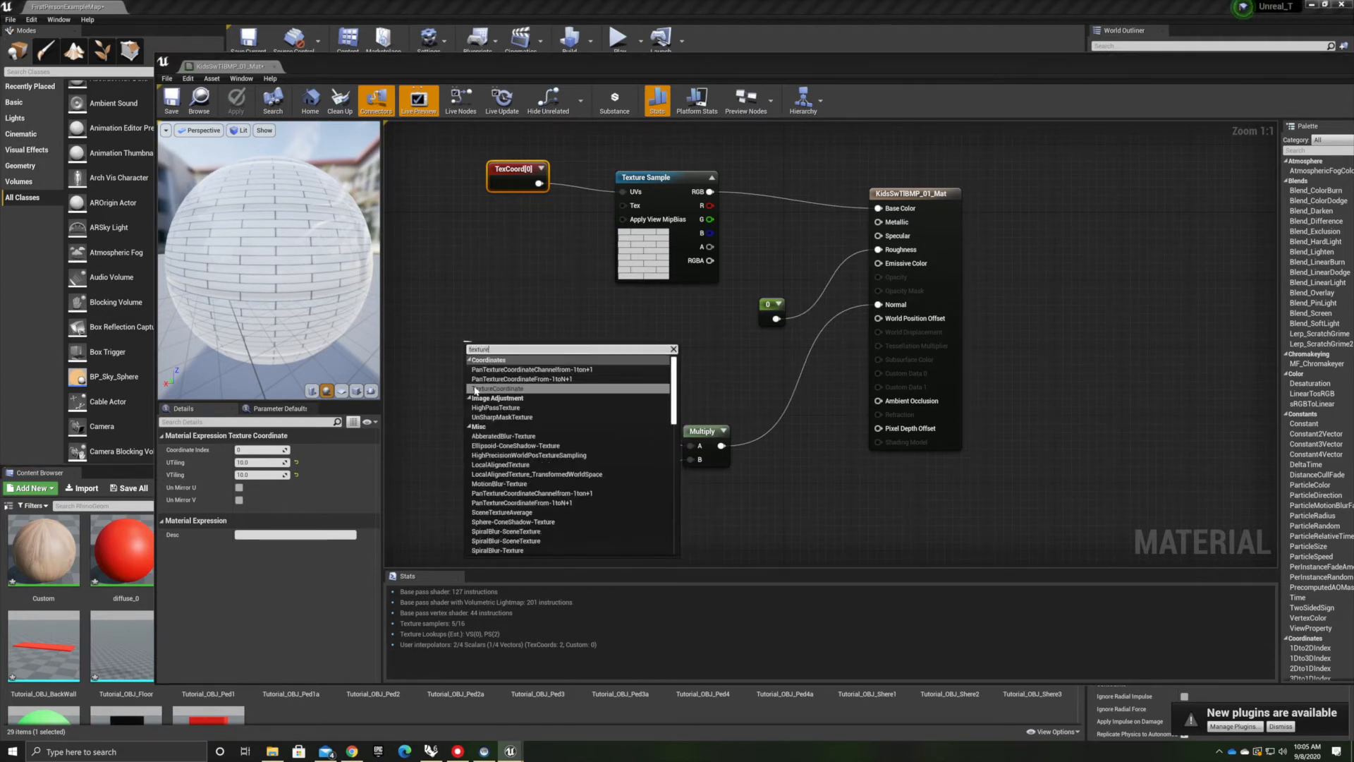
{"action": "left_click", "coordinate": [592, 215]}
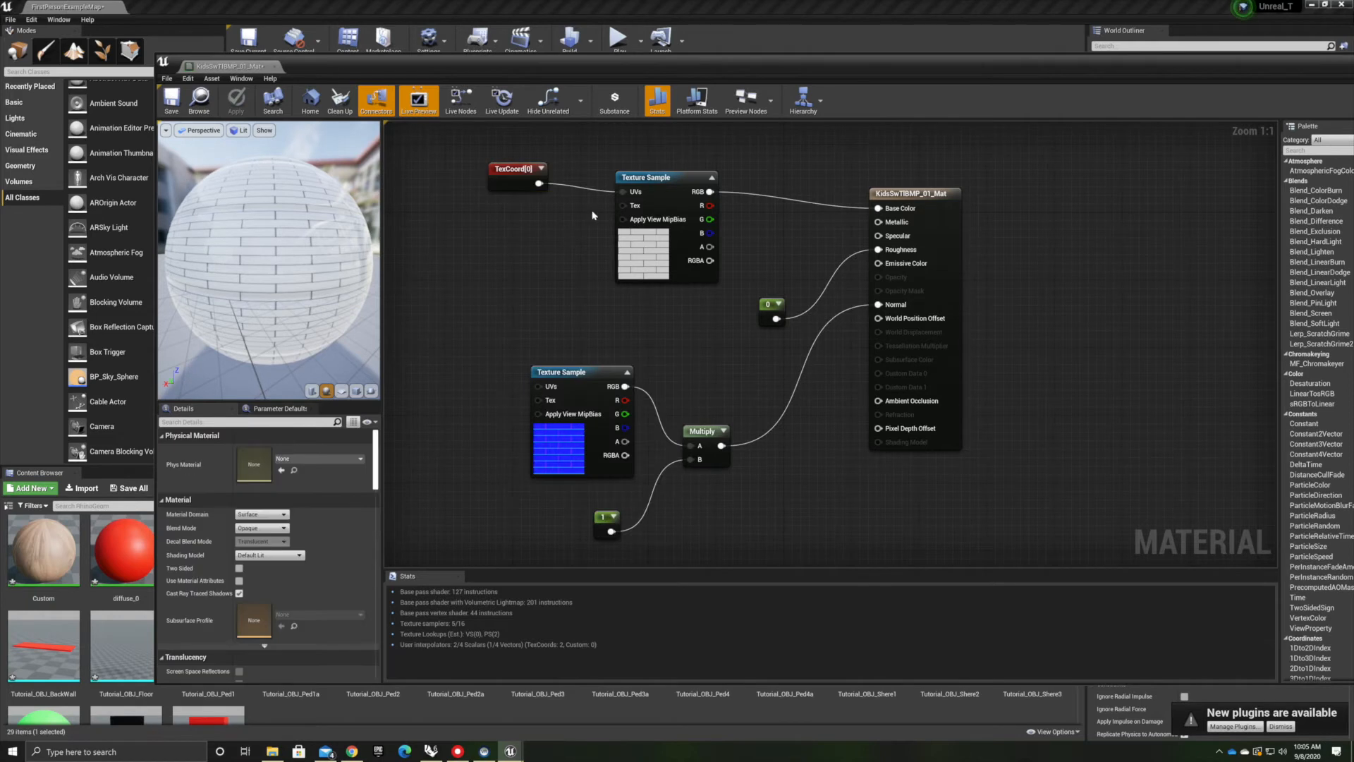
Connect the TexCoord output to the normal map Texture Sample's UVs input and apply the material
{"action": "left_click_drag", "start_coordinate": [539, 184], "coordinate": [538, 388]}
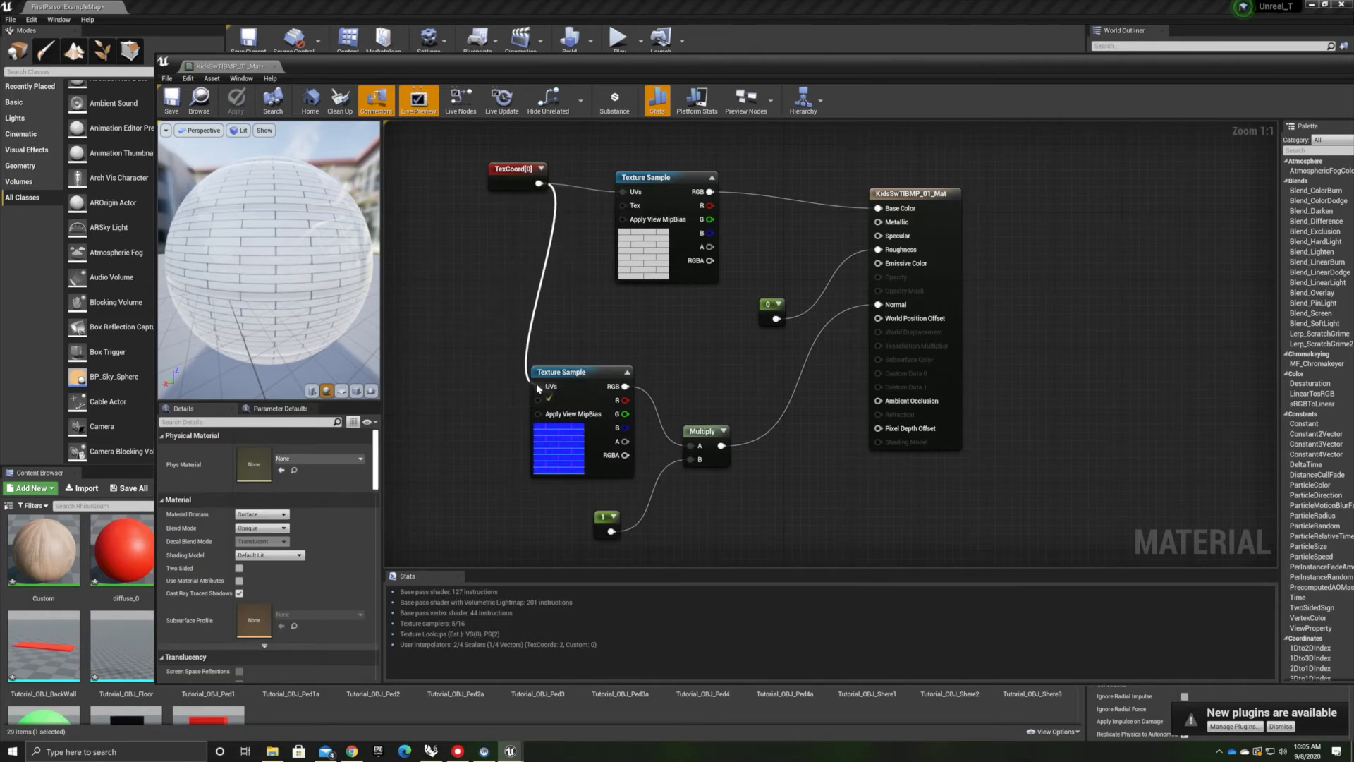
{"action": "left_click_drag", "start_coordinate": [519, 170], "coordinate": [451, 279]}
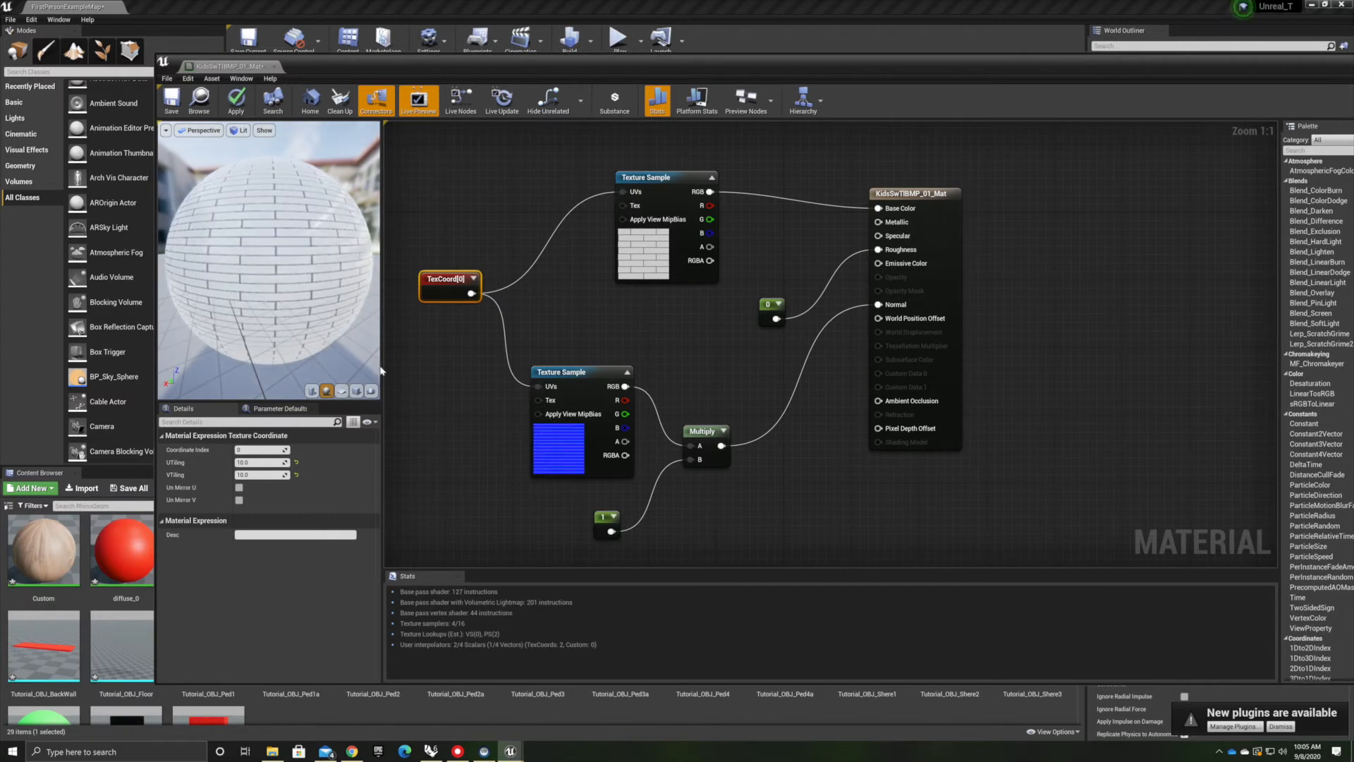
{"action": "left_click", "coordinate": [235, 110]}
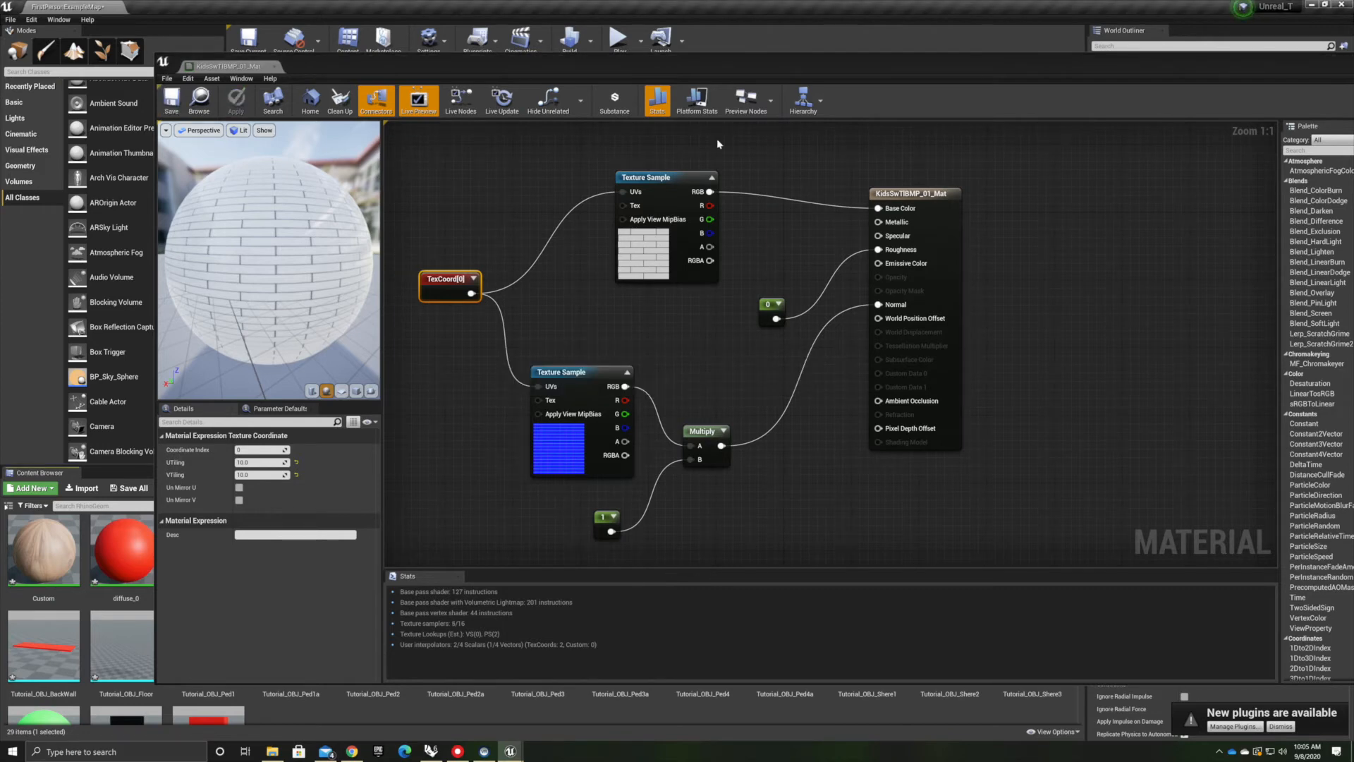
Close the material editor and apply KidsSwTBMP_01_Mat to the gallery walls in the level
{"action": "left_click_drag", "start_coordinate": [979, 79], "coordinate": [843, 58]}
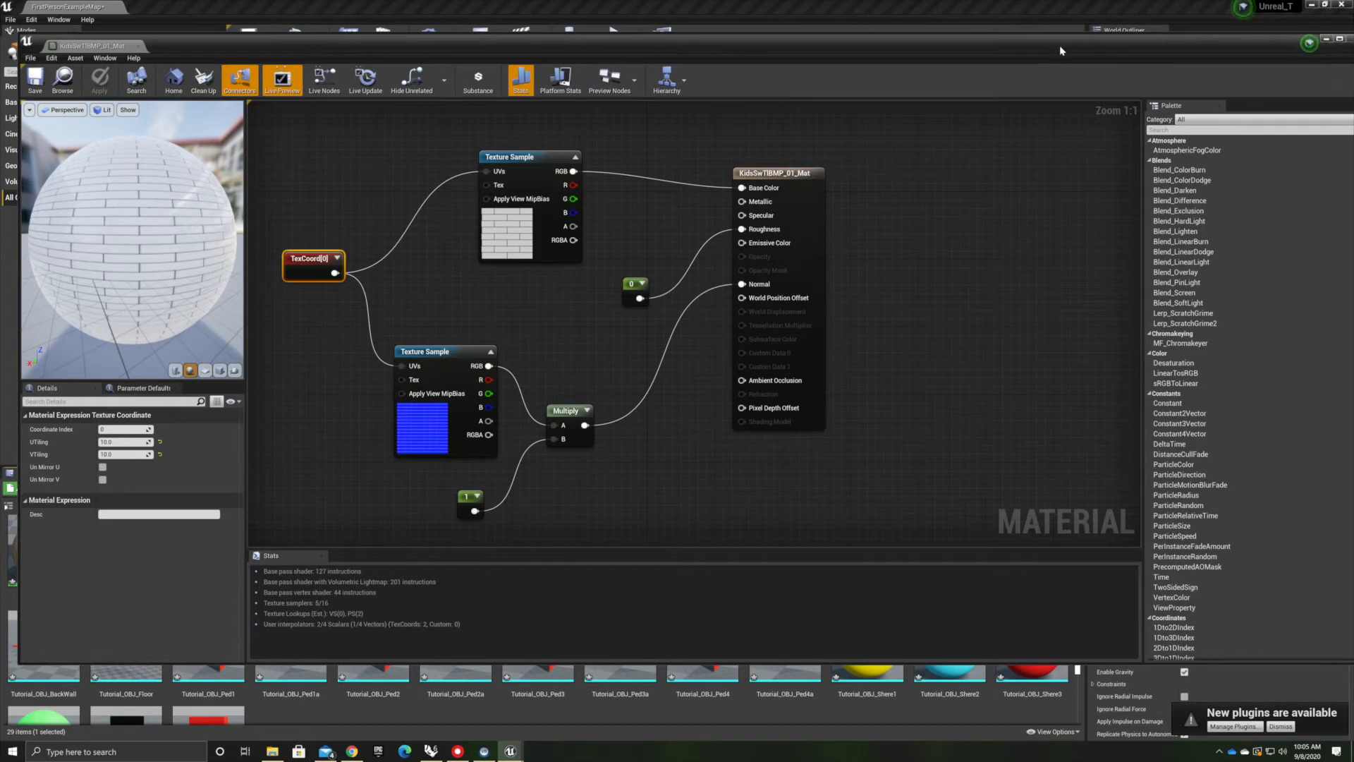
{"action": "mouse_move", "coordinate": [1078, 47]}
{"action": "left_mouse_down"}
{"action": "mouse_move", "coordinate": [1098, 36]}
{"action": "mouse_move", "coordinate": [1060, 58]}
{"action": "left_mouse_up"}
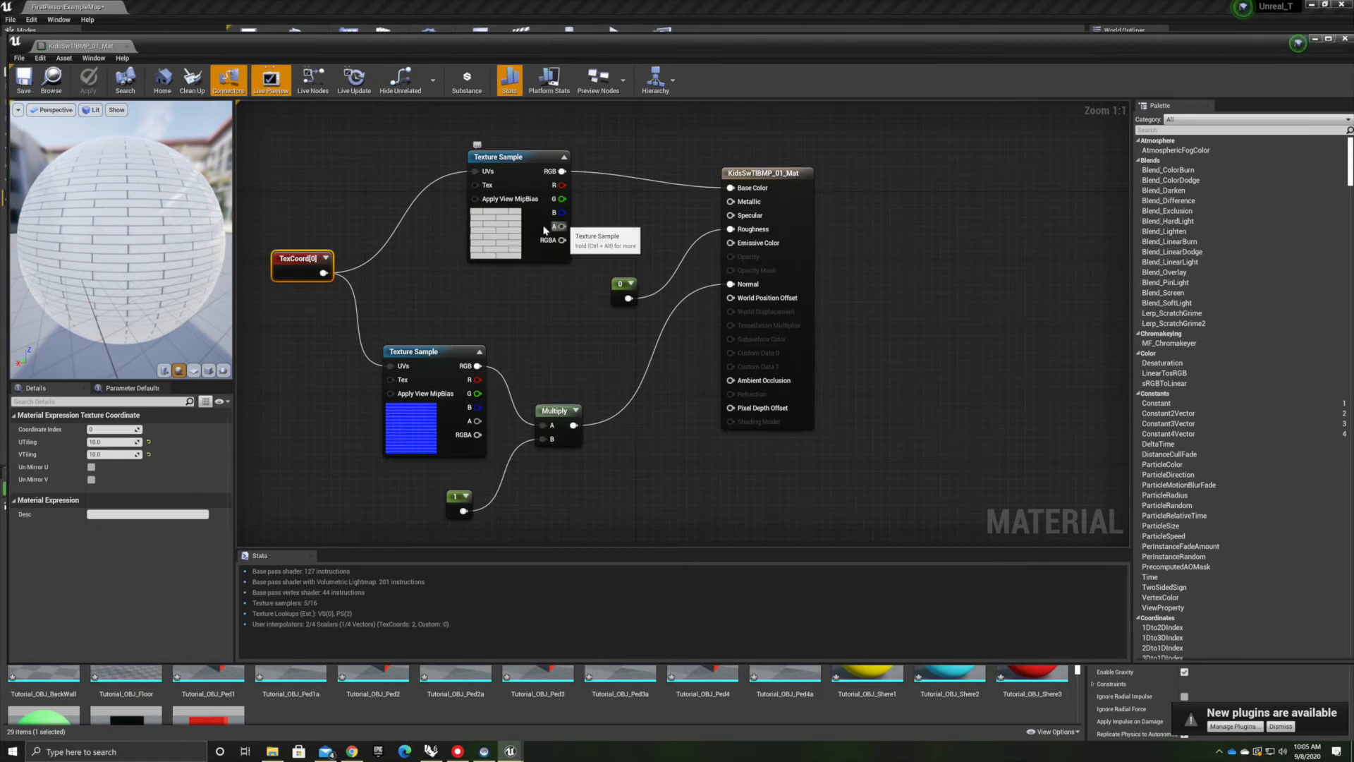
{"action": "left_click_drag", "start_coordinate": [1106, 58], "coordinate": [1016, 30]}
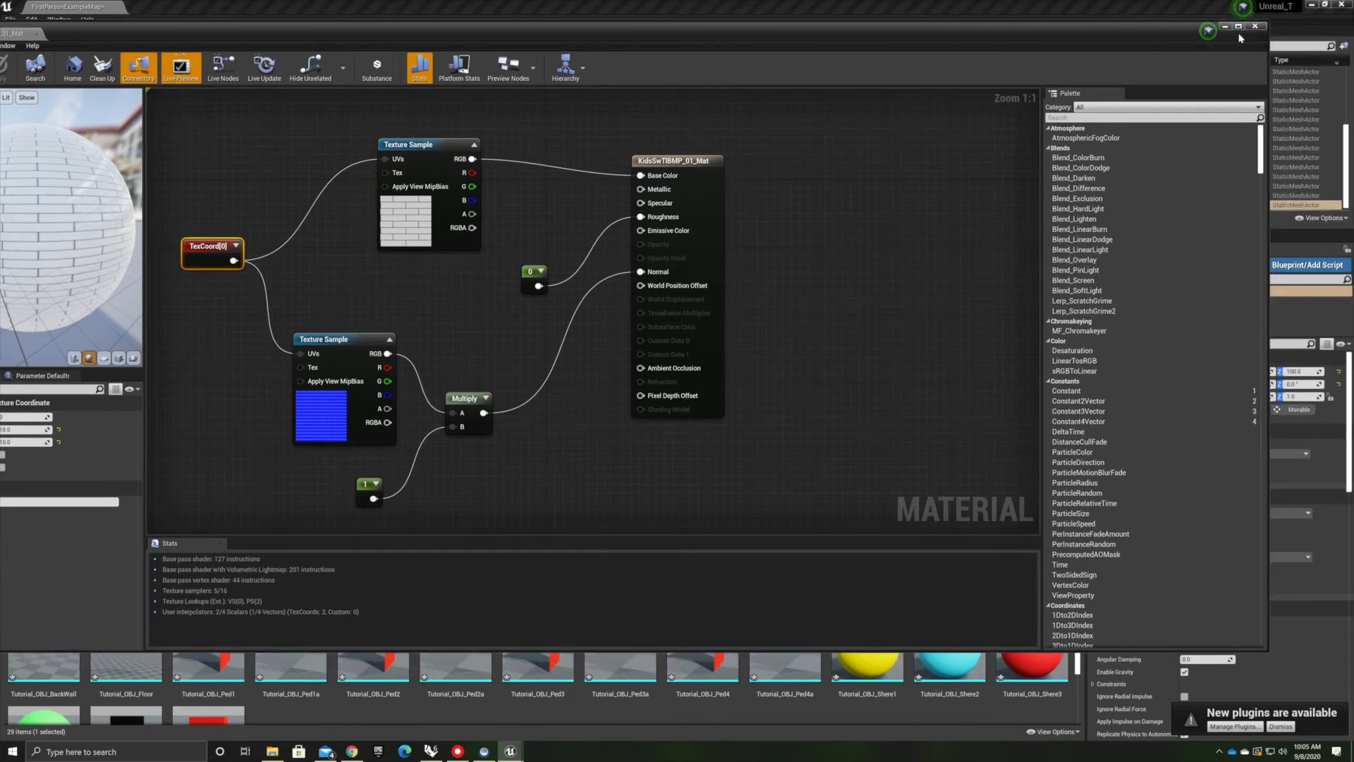
{"action": "left_click", "coordinate": [1256, 27]}
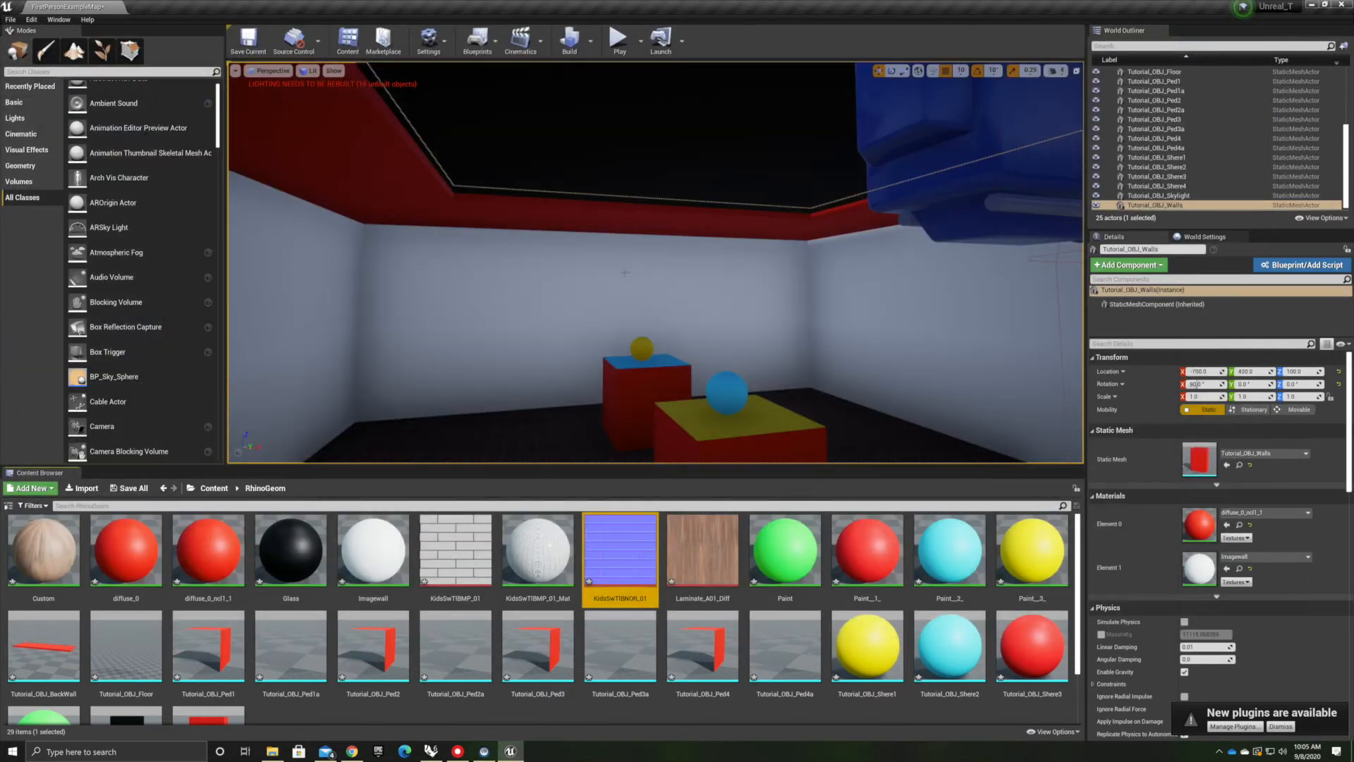
{"action": "left_click_drag", "start_coordinate": [538, 550], "coordinate": [494, 324]}
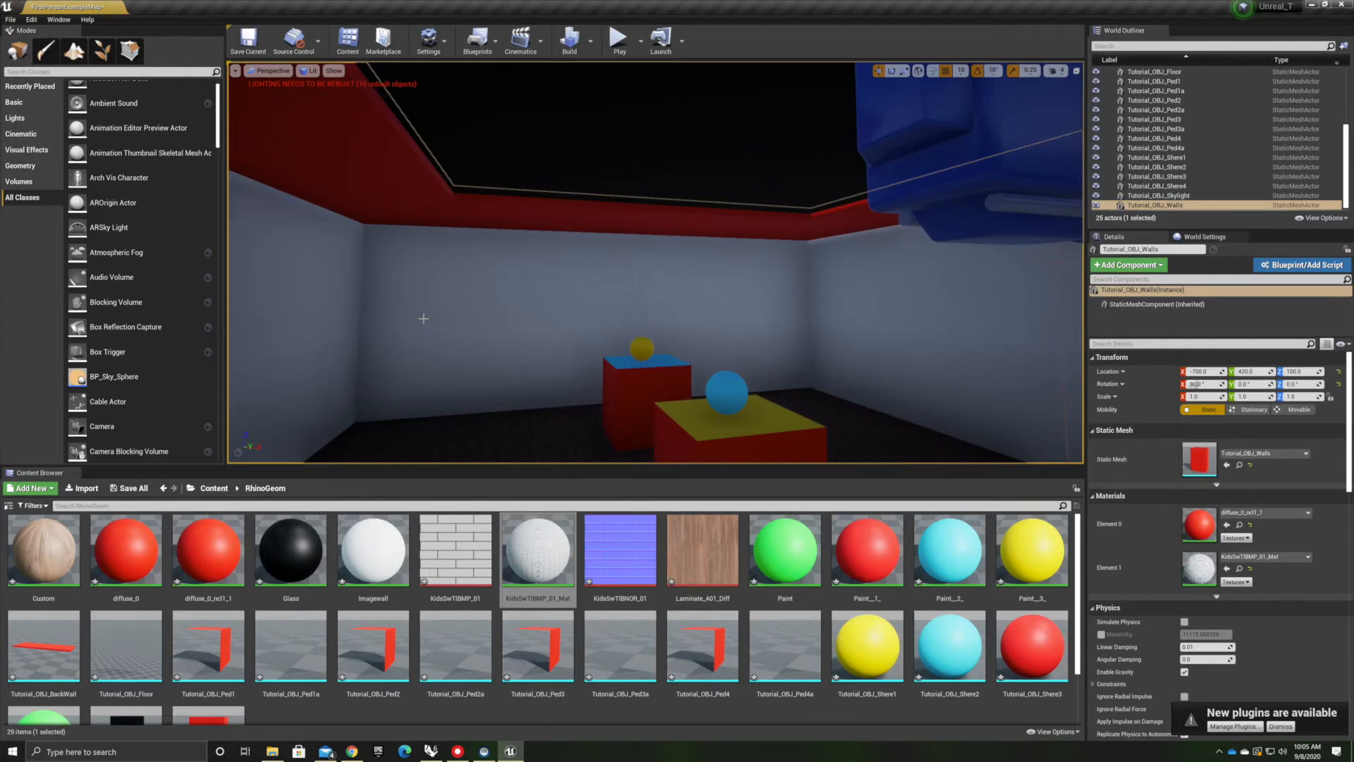
{"action": "right_click_drag", "start_coordinate": [459, 393], "coordinate": [530, 620]}
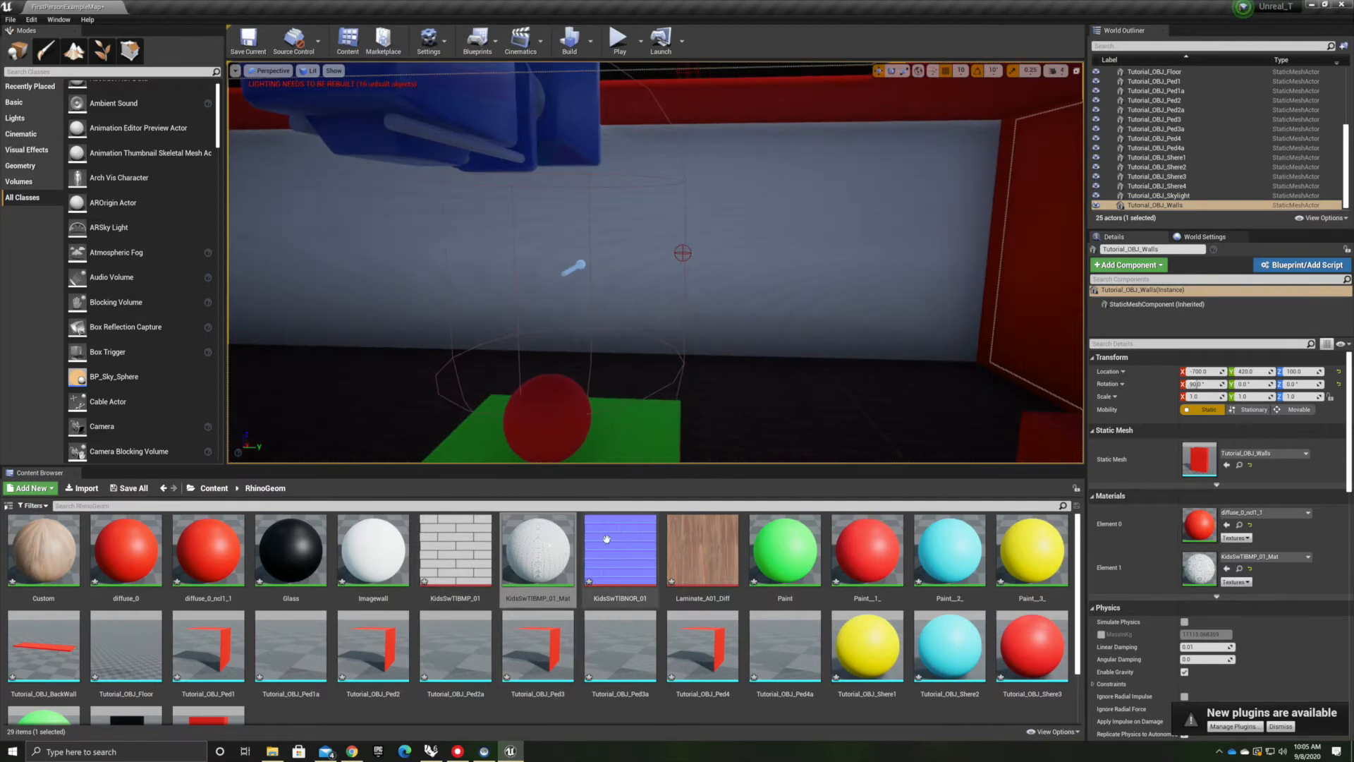
Reopen KidsSwTBMP_01_Mat, set the TexCoord tiling to 1, and apply the change
{"action": "double_click", "coordinate": [537, 550]}
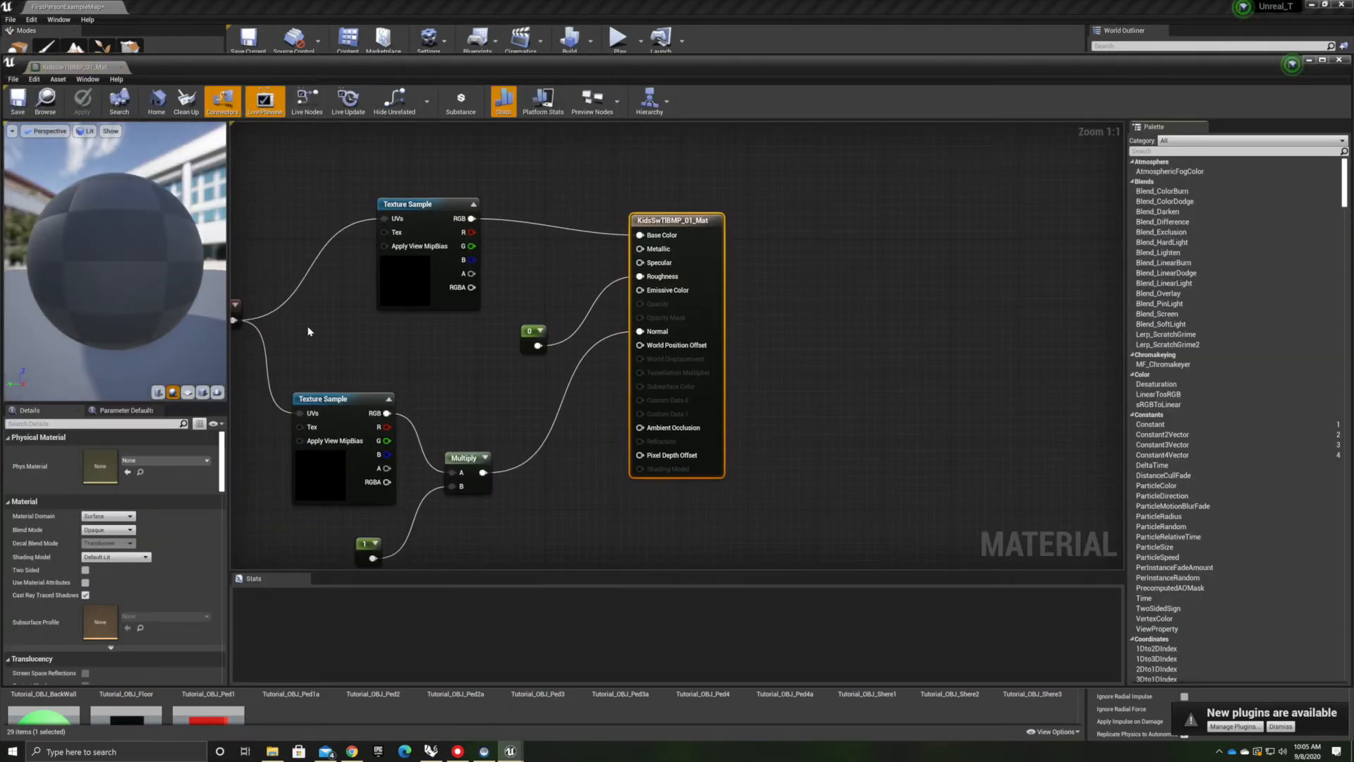
{"action": "right_click_drag", "start_coordinate": [239, 314], "coordinate": [439, 359]}
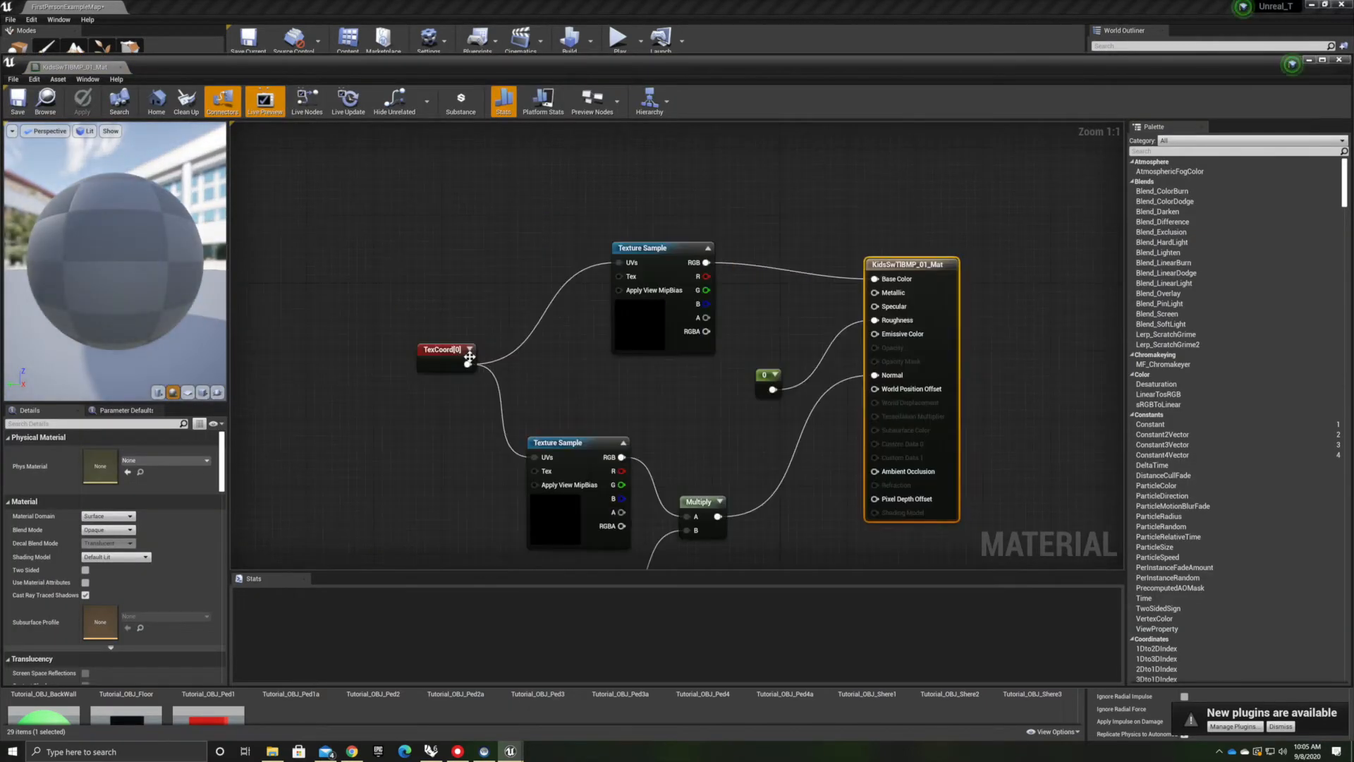
{"action": "left_click", "coordinate": [439, 359]}
{"action": "left_click", "coordinate": [104, 464]}
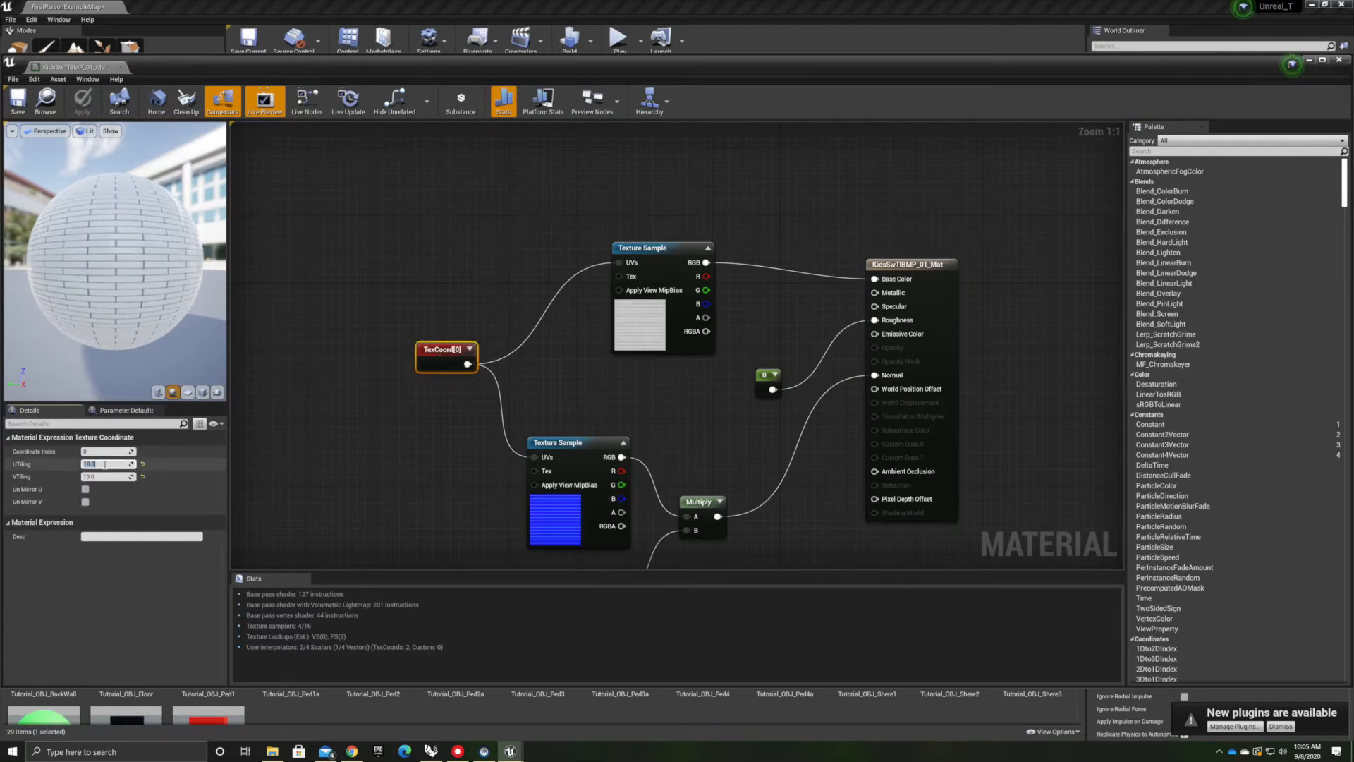
{"action": "type", "text": "1"}
{"action": "key", "text": "Tab"}
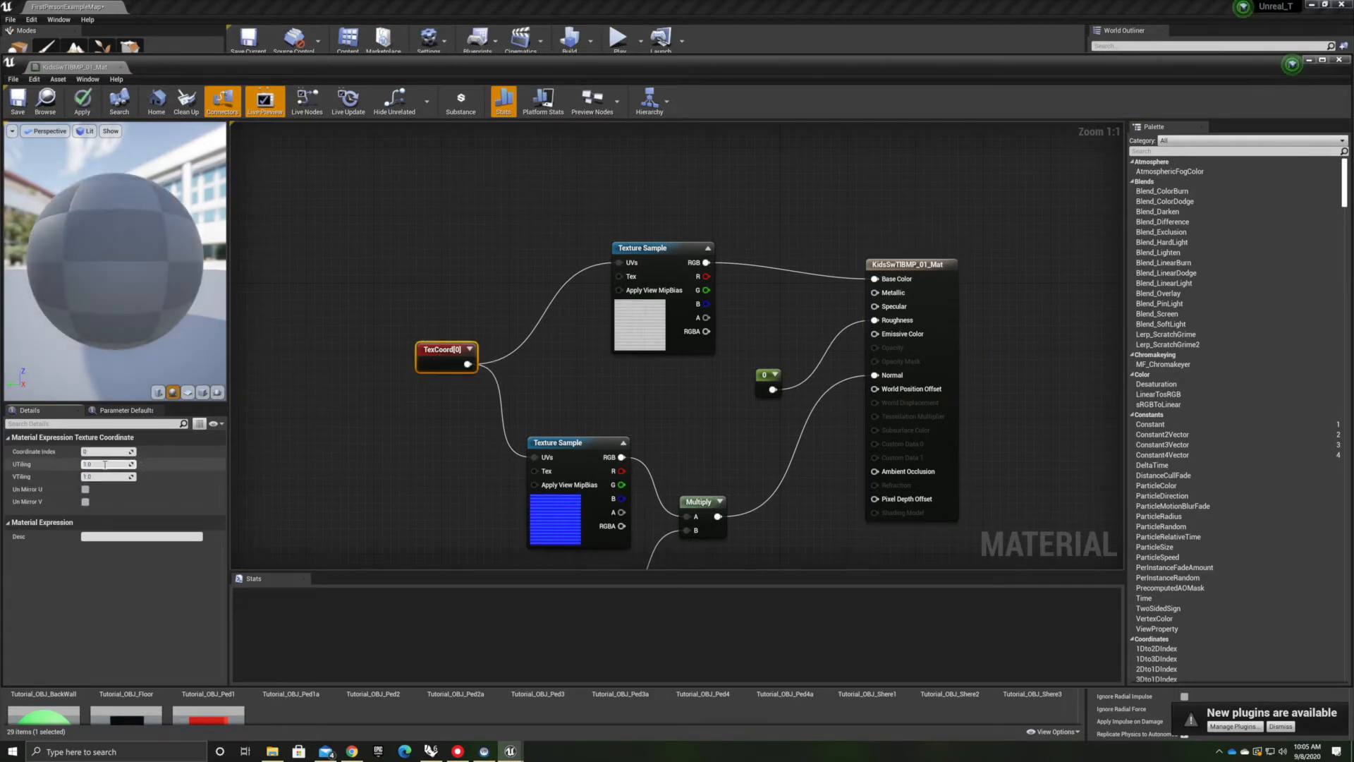
{"action": "left_click", "coordinate": [83, 100]}
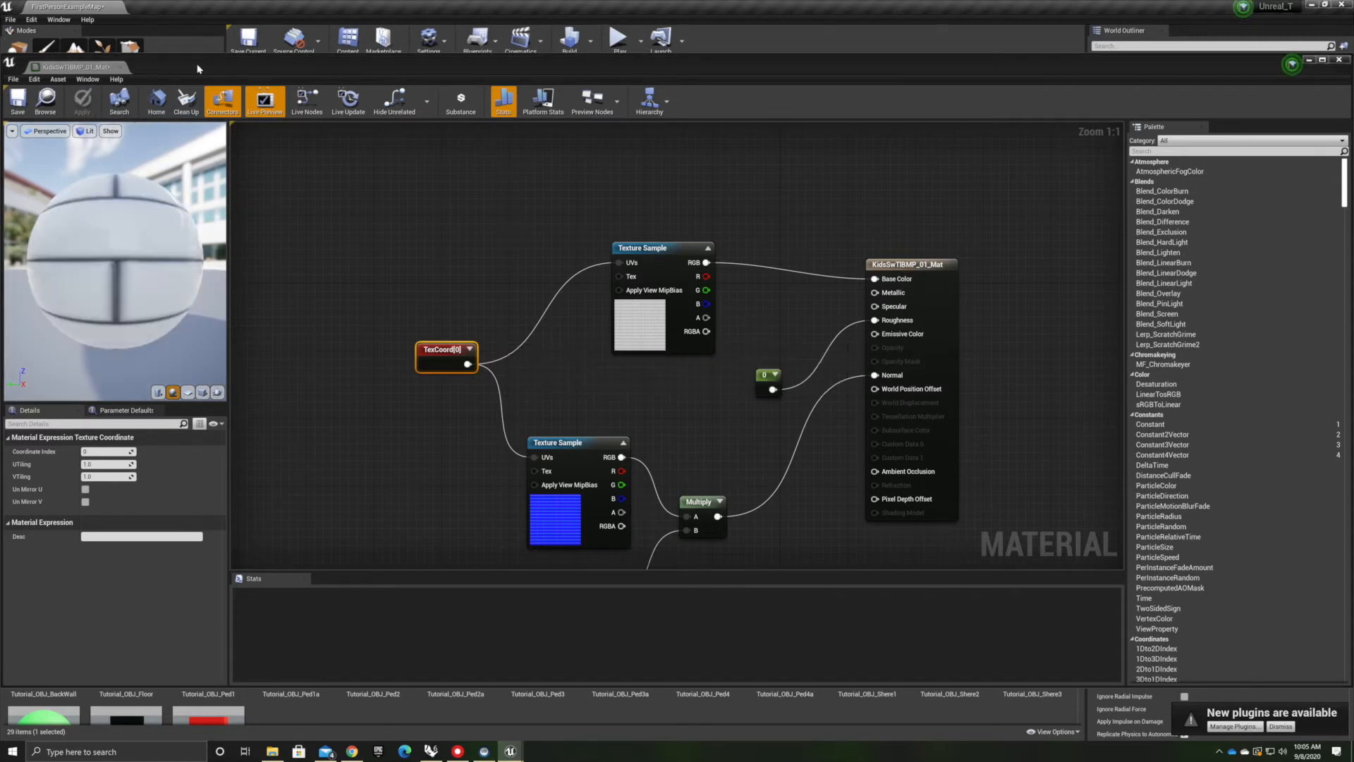
Close the material editor and orbit the level view to inspect the textured brick walls
{"action": "double_click", "coordinate": [201, 70]}
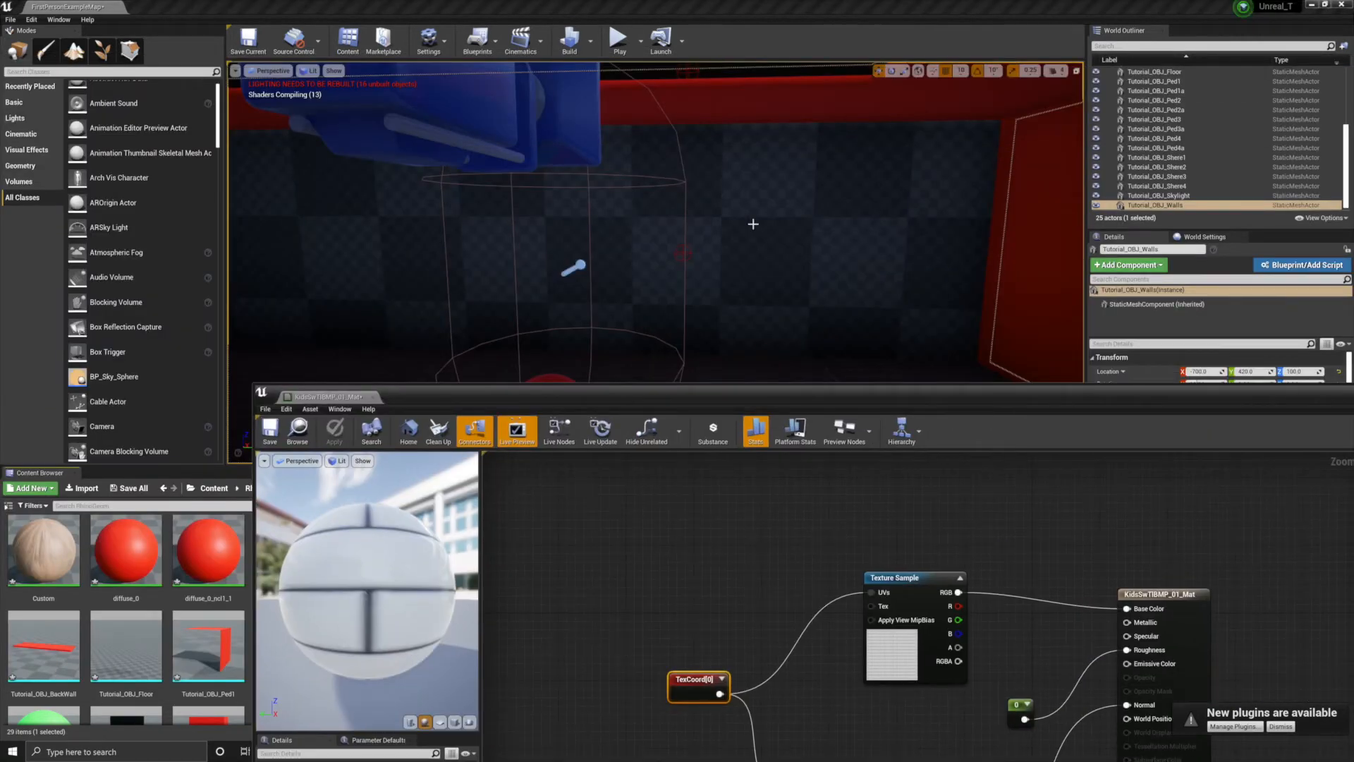
{"action": "mouse_move", "coordinate": [859, 268]}
{"action": "right_mouse_down"}
{"action": "mouse_move", "coordinate": [676, 276]}
{"action": "mouse_move", "coordinate": [564, 310]}
{"action": "mouse_move", "coordinate": [839, 240]}
{"action": "mouse_move", "coordinate": [903, 243]}
{"action": "mouse_move", "coordinate": [863, 247]}
{"action": "mouse_move", "coordinate": [859, 268]}
{"action": "right_mouse_up"}
{"action": "left_click_drag", "start_coordinate": [901, 403], "coordinate": [1116, 347]}
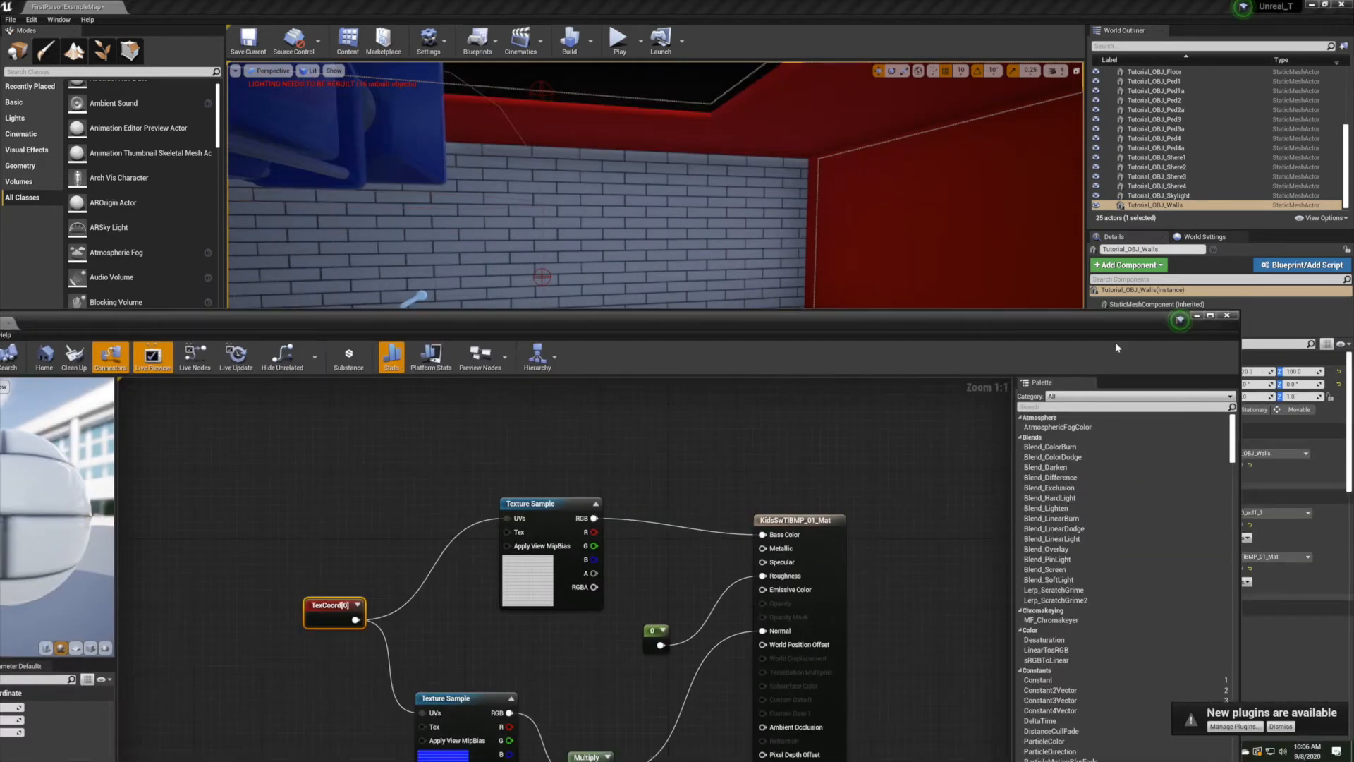
{"action": "left_click", "coordinate": [1227, 317]}
{"action": "right_click_drag", "start_coordinate": [846, 289], "coordinate": [504, 149]}
{"action": "right_click_drag", "start_coordinate": [654, 251], "coordinate": [775, 289]}
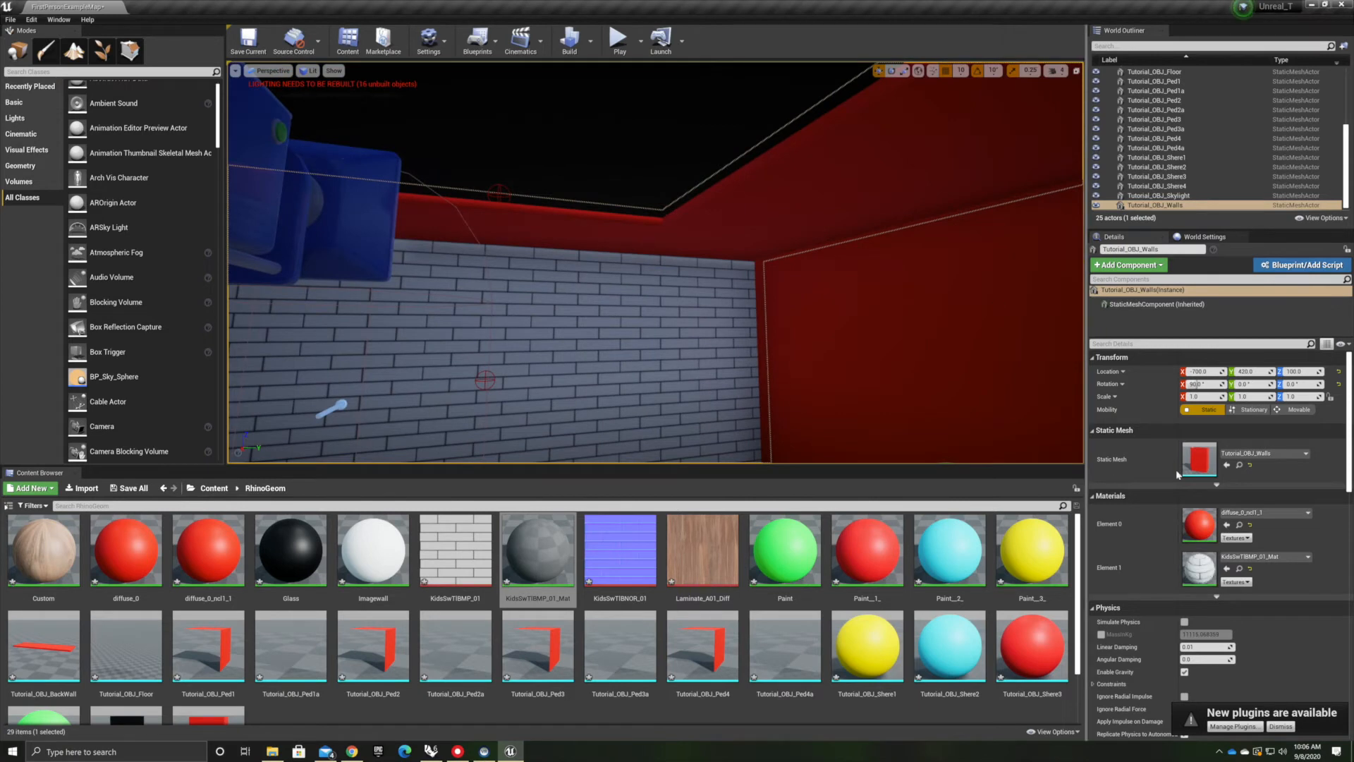
Examine the material assigned to the walls' Element 0 slot, reselecting diffuse_0_ncl1_1
{"action": "left_click", "coordinate": [1308, 513]}
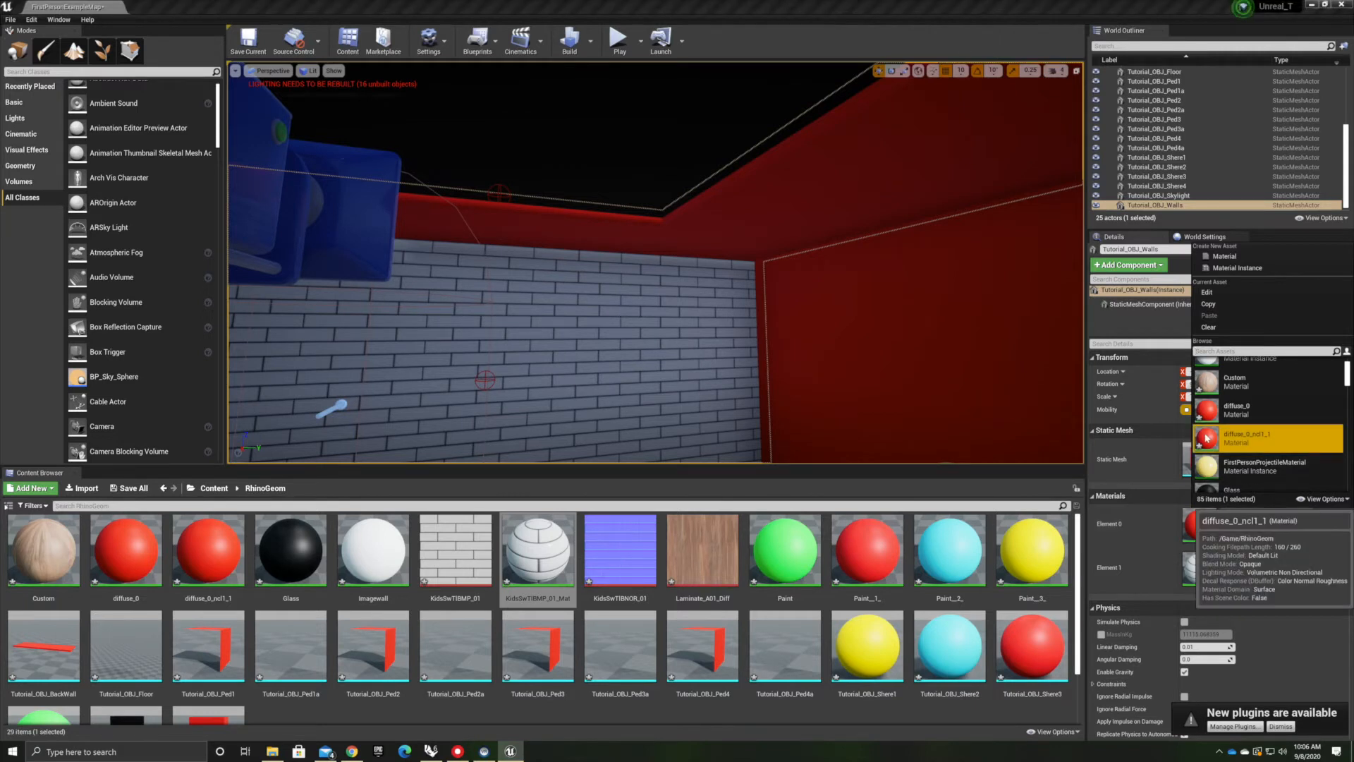
{"action": "left_click", "coordinate": [1206, 437]}
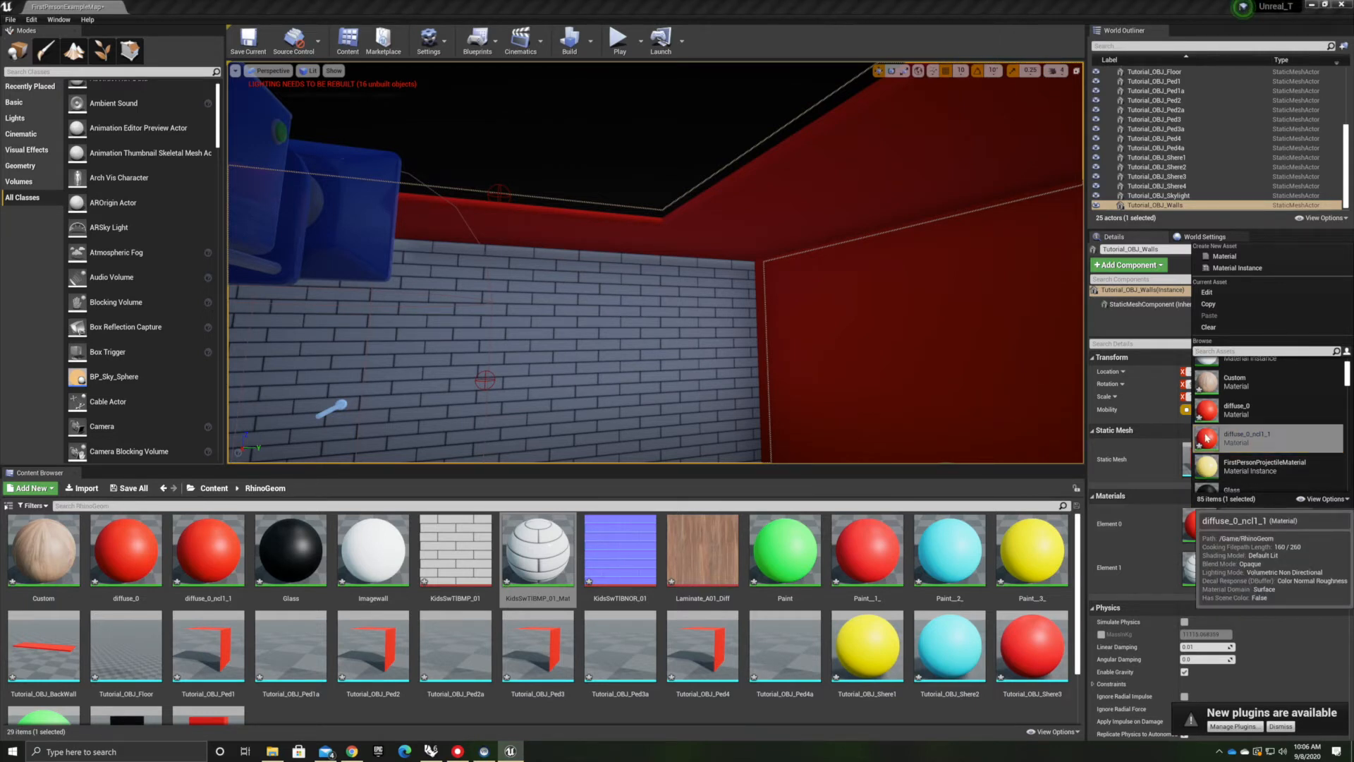
{"action": "left_click", "coordinate": [1233, 442]}
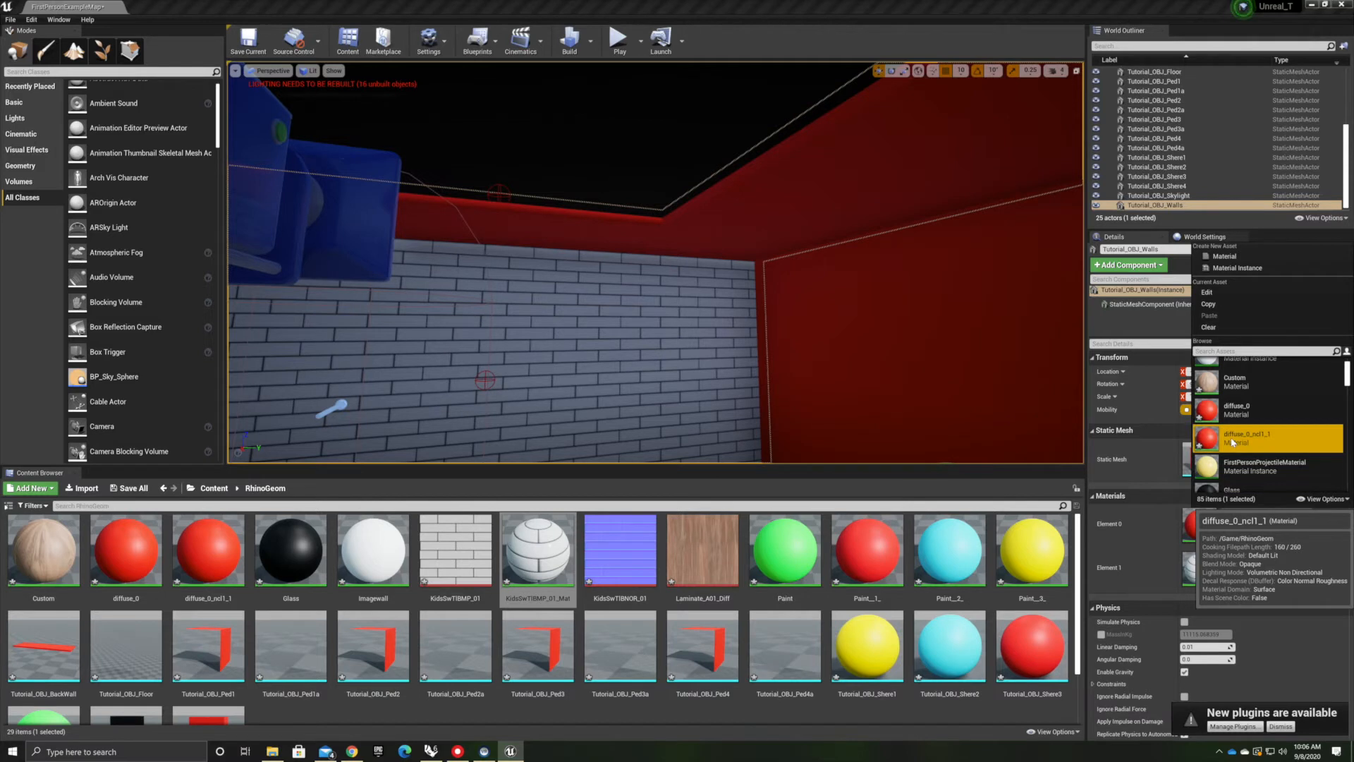
{"action": "left_click", "coordinate": [1213, 442]}
{"action": "left_click", "coordinate": [1205, 441]}
{"action": "left_click", "coordinate": [1262, 661]}
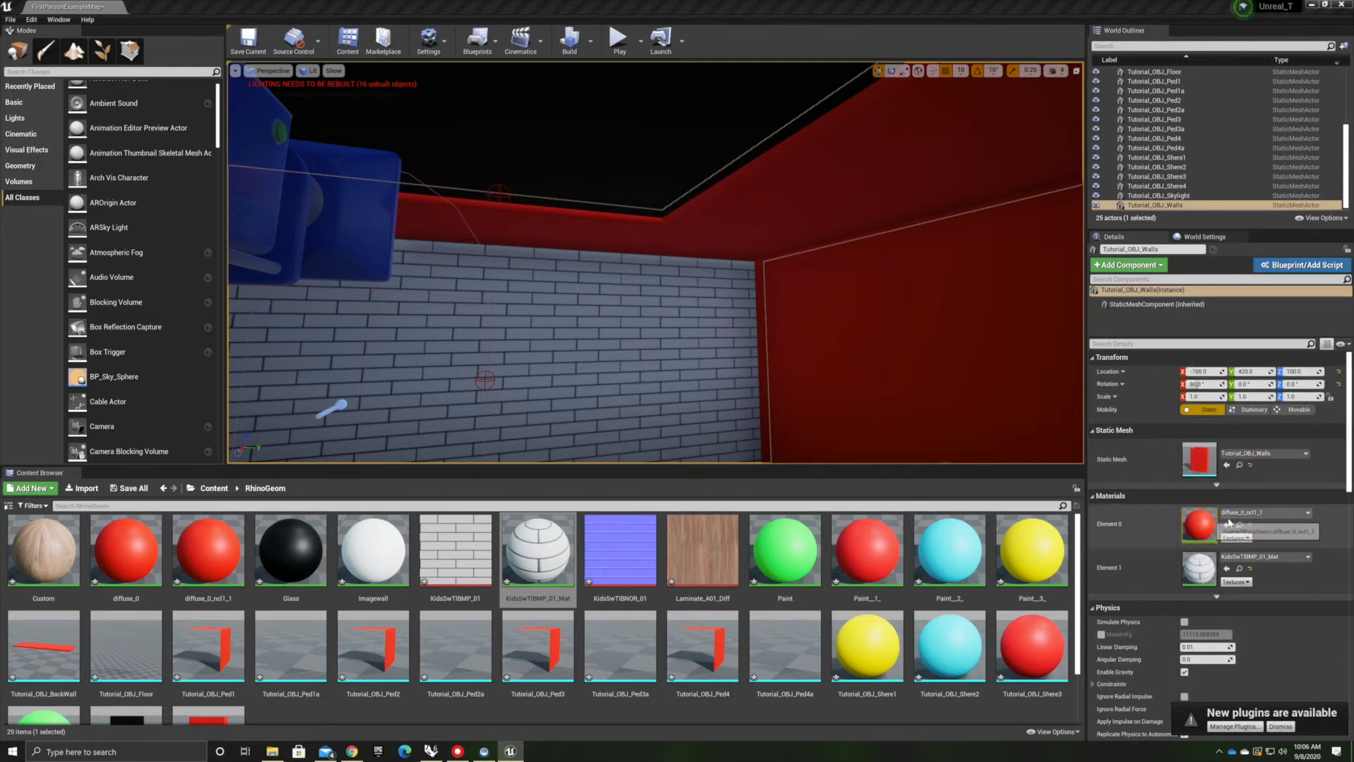
{"action": "right_click", "coordinate": [1196, 525]}
{"action": "left_click", "coordinate": [1246, 514]}
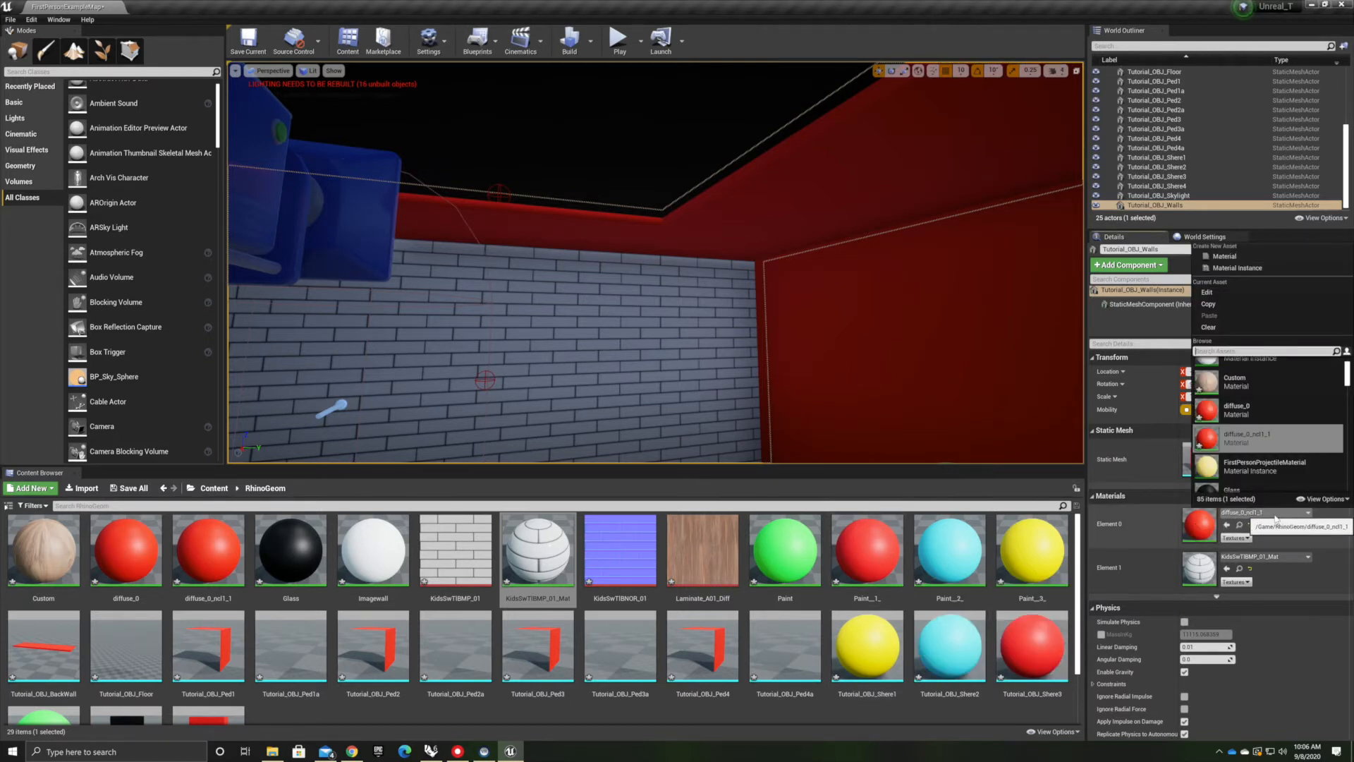
{"action": "right_click", "coordinate": [1282, 519]}
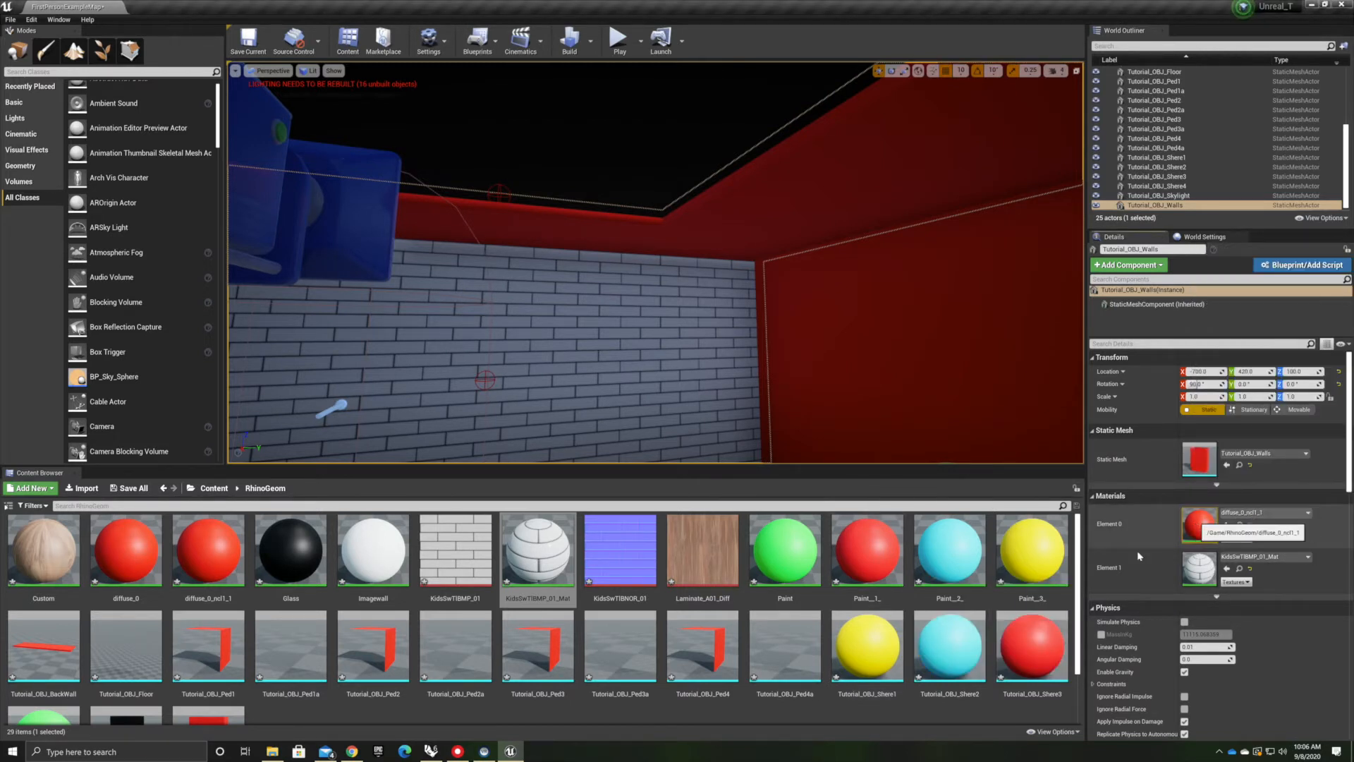
{"action": "scroll", "coordinate": [950, 587], "scroll_direction": "down", "scroll_amount": 1}
{"action": "scroll", "coordinate": [437, 635], "scroll_direction": "up", "scroll_amount": 1}
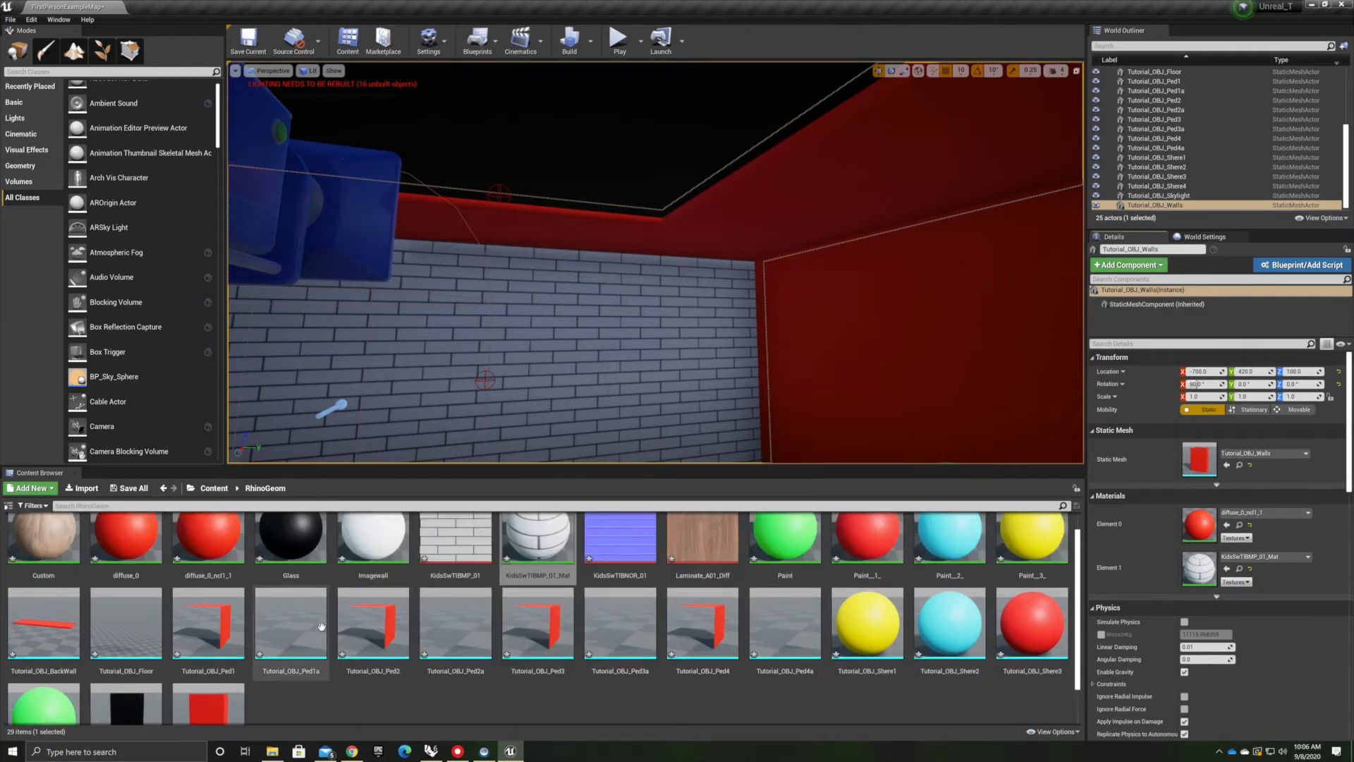
Open diffuse_0_ncl1_1, set its color parameter to a light grey, apply it, and close the editor
{"action": "left_click", "coordinate": [213, 549]}
{"action": "double_click", "coordinate": [213, 549]}
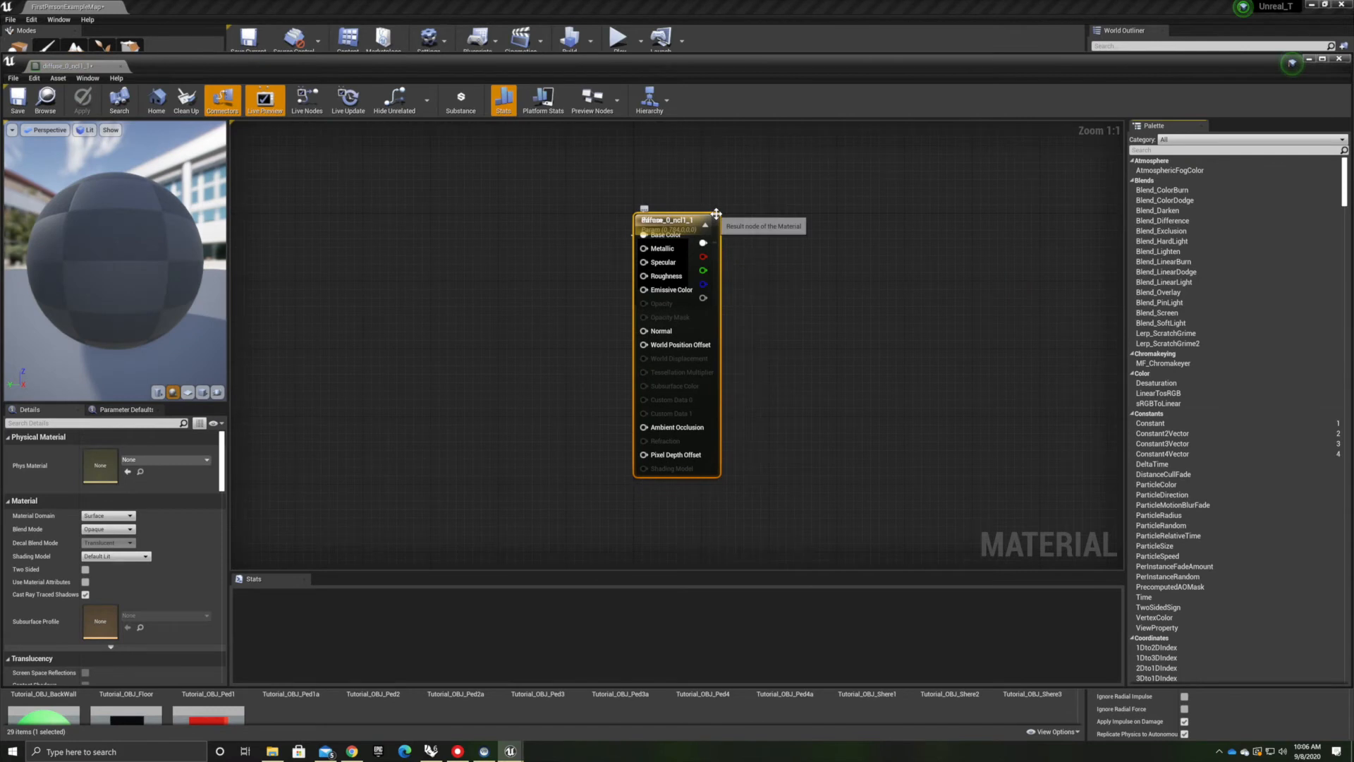
{"action": "left_click_drag", "start_coordinate": [747, 237], "coordinate": [838, 228]}
{"action": "left_click_drag", "start_coordinate": [654, 254], "coordinate": [594, 271]}
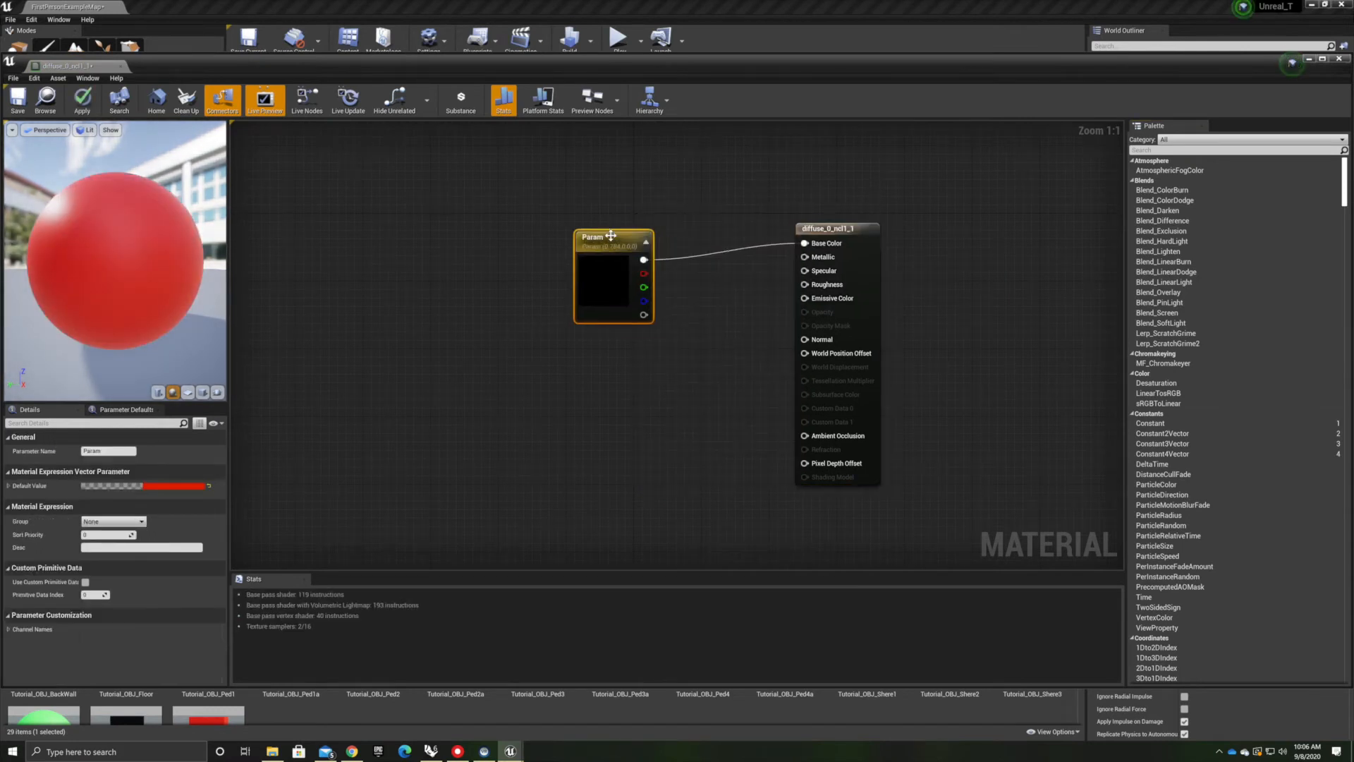
{"action": "double_click", "coordinate": [609, 276]}
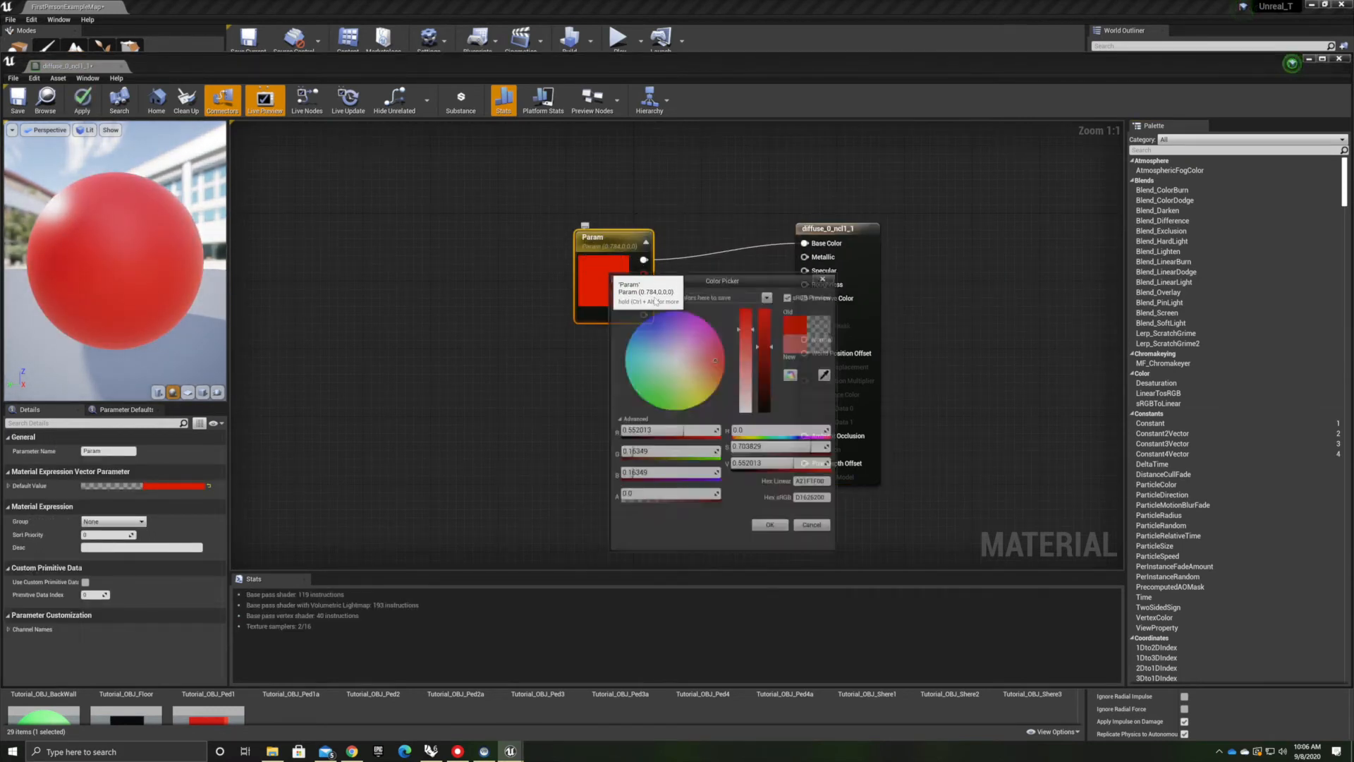
{"action": "left_click", "coordinate": [678, 361]}
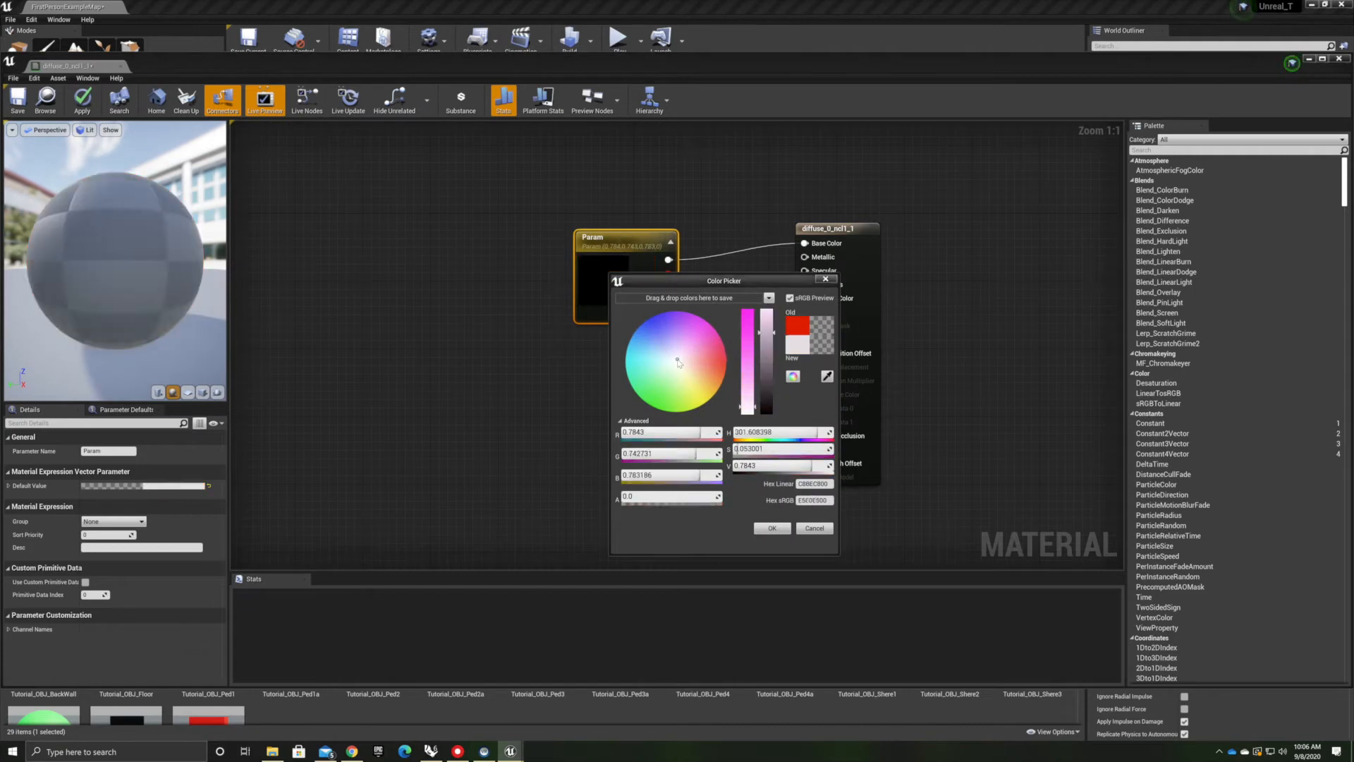
{"action": "left_click", "coordinate": [770, 529]}
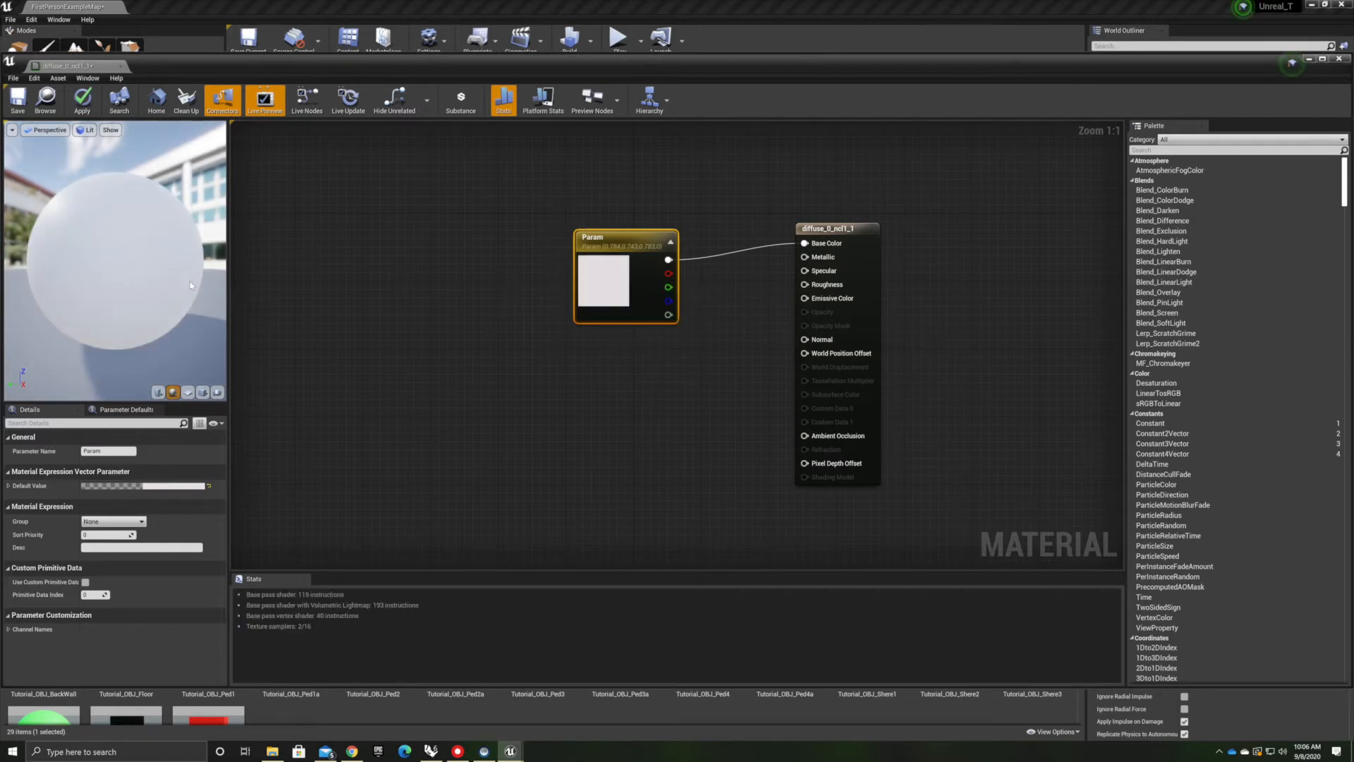
{"action": "left_click", "coordinate": [80, 103]}
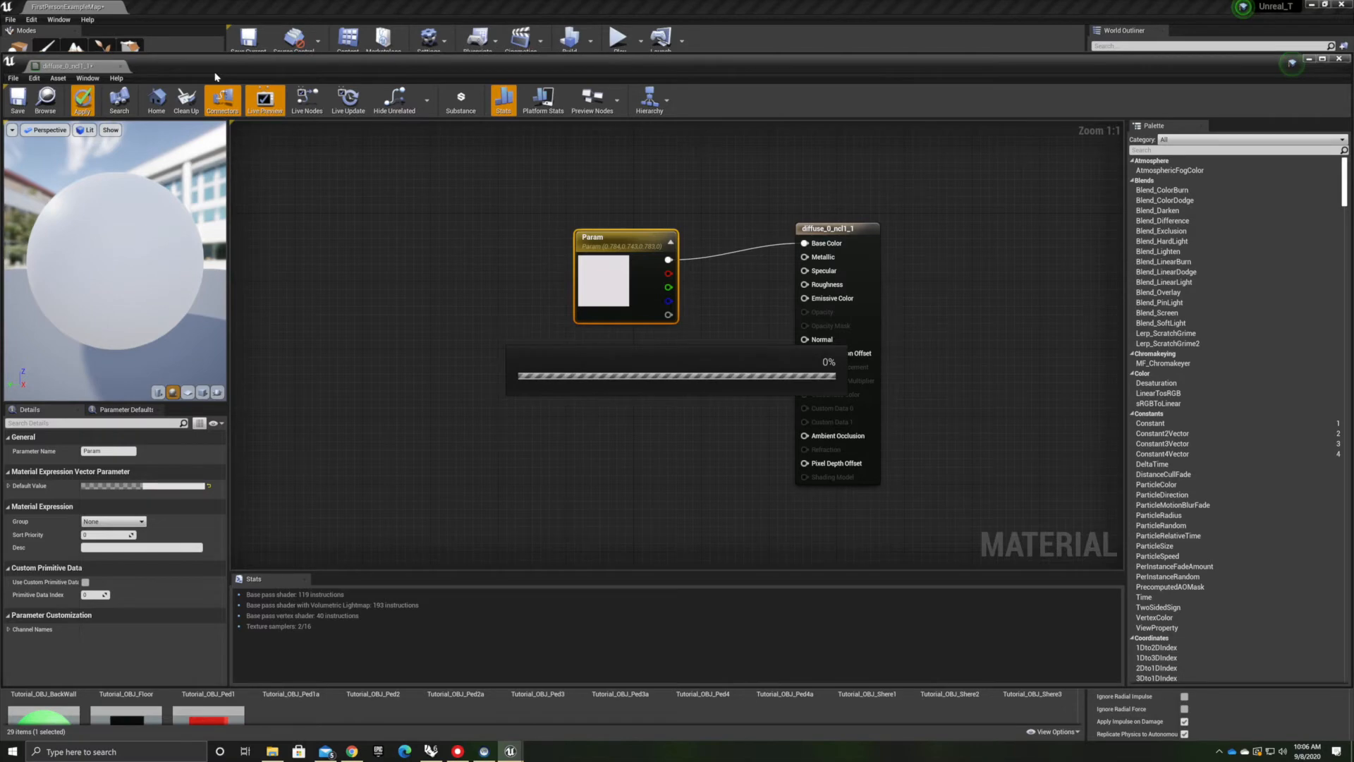
{"action": "left_click", "coordinate": [1339, 59]}
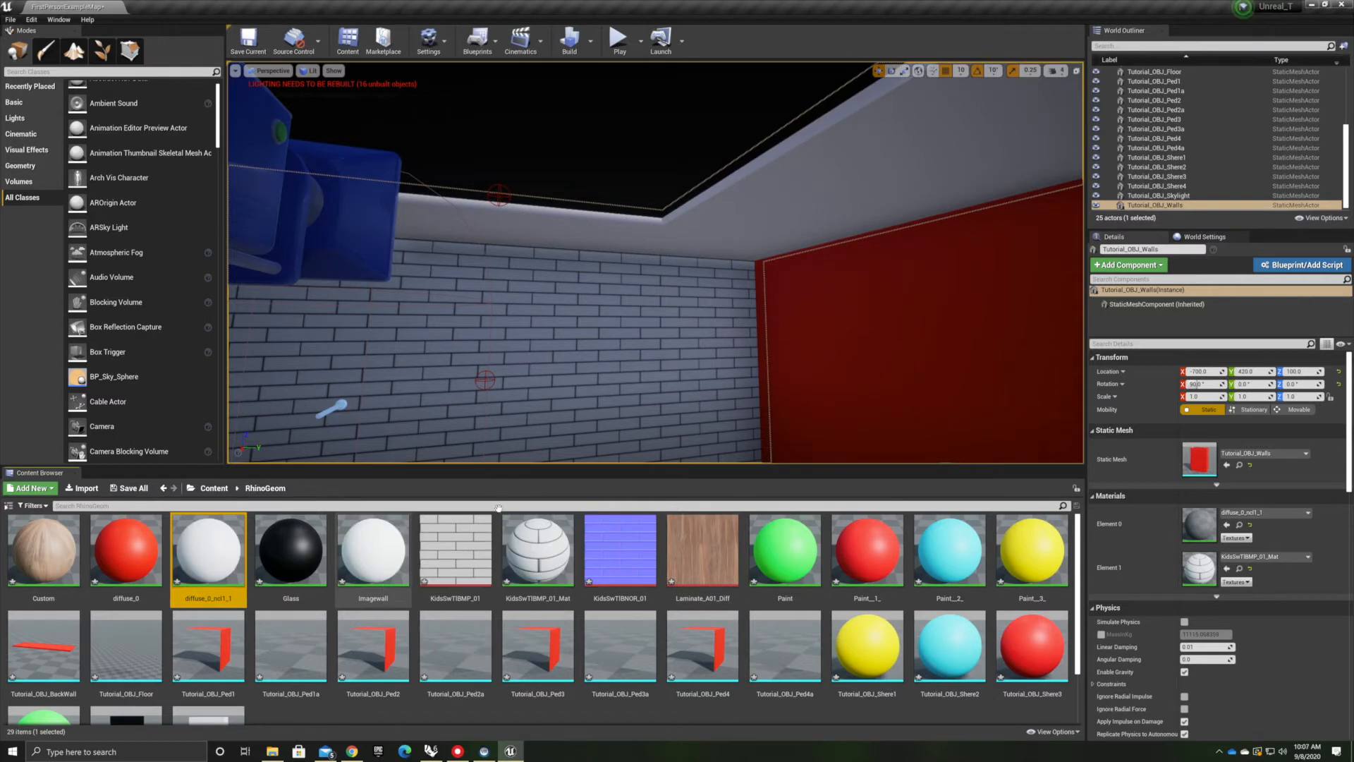
Drop diffuse_0_ncl1_1 from the content browser onto several surfaces of the gallery room
{"action": "right_click_drag", "start_coordinate": [667, 425], "coordinate": [638, 439]}
{"action": "left_click_drag", "start_coordinate": [205, 555], "coordinate": [553, 387]}
{"action": "right_click_drag", "start_coordinate": [553, 387], "coordinate": [705, 423]}
{"action": "left_click_drag", "start_coordinate": [205, 555], "coordinate": [659, 251]}
{"action": "left_click_drag", "start_coordinate": [205, 555], "coordinate": [589, 156]}
{"action": "right_click_drag", "start_coordinate": [431, 373], "coordinate": [576, 439]}
{"action": "left_click_drag", "start_coordinate": [205, 571], "coordinate": [582, 381]}
{"action": "right_click_drag", "start_coordinate": [580, 385], "coordinate": [790, 346]}
Drop the imagewall material onto a surface in the room and orbit around to check the pedestals
{"action": "left_click_drag", "start_coordinate": [373, 554], "coordinate": [521, 385]}
{"action": "right_click_drag", "start_coordinate": [522, 384], "coordinate": [395, 366]}
{"action": "right_click_drag", "start_coordinate": [471, 388], "coordinate": [556, 326]}
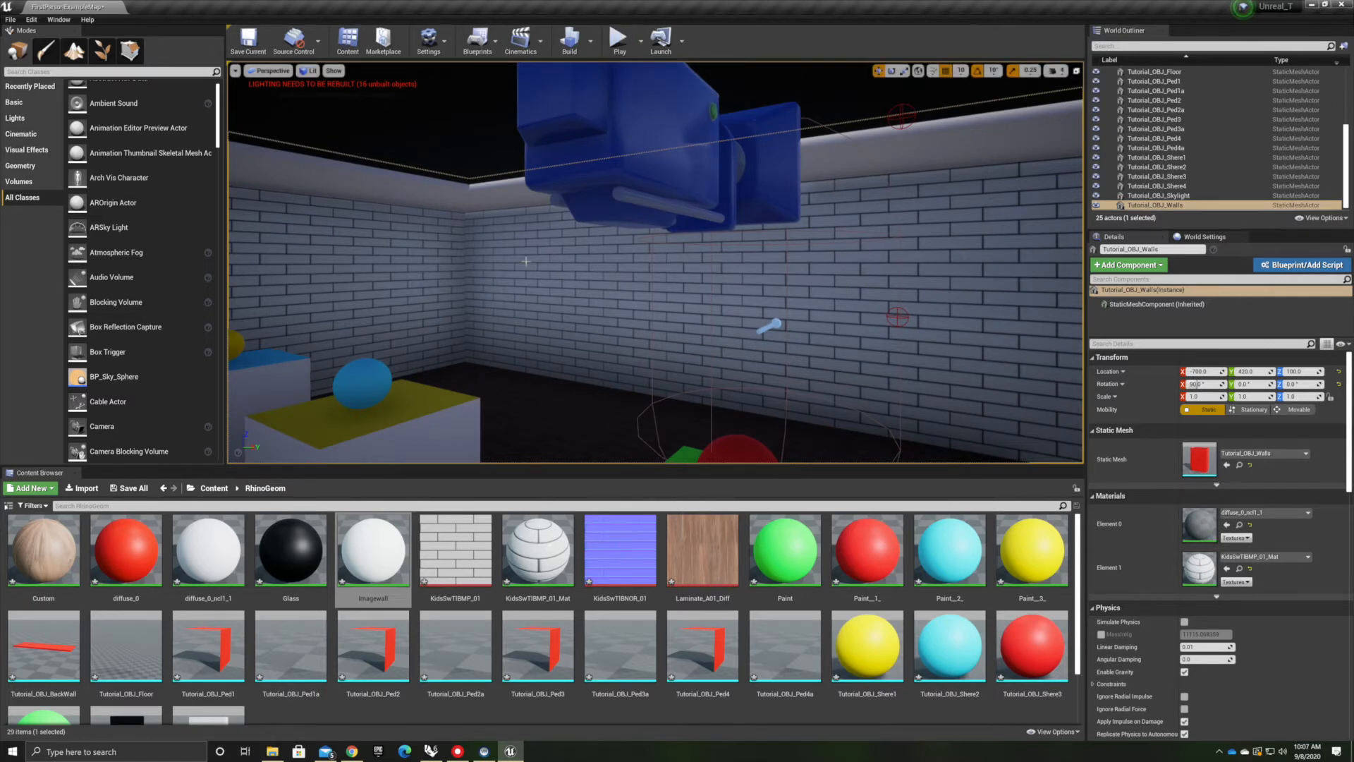
{"action": "right_click_drag", "start_coordinate": [546, 347], "coordinate": [435, 385]}
{"action": "scroll", "coordinate": [546, 347], "scroll_direction": "down", "scroll_amount": 5}
{"action": "scroll", "coordinate": [546, 347], "scroll_direction": "up", "scroll_amount": 4}
{"action": "right_click_drag", "start_coordinate": [599, 409], "coordinate": [860, 468]}
{"action": "right_click_drag", "start_coordinate": [546, 423], "coordinate": [549, 423]}
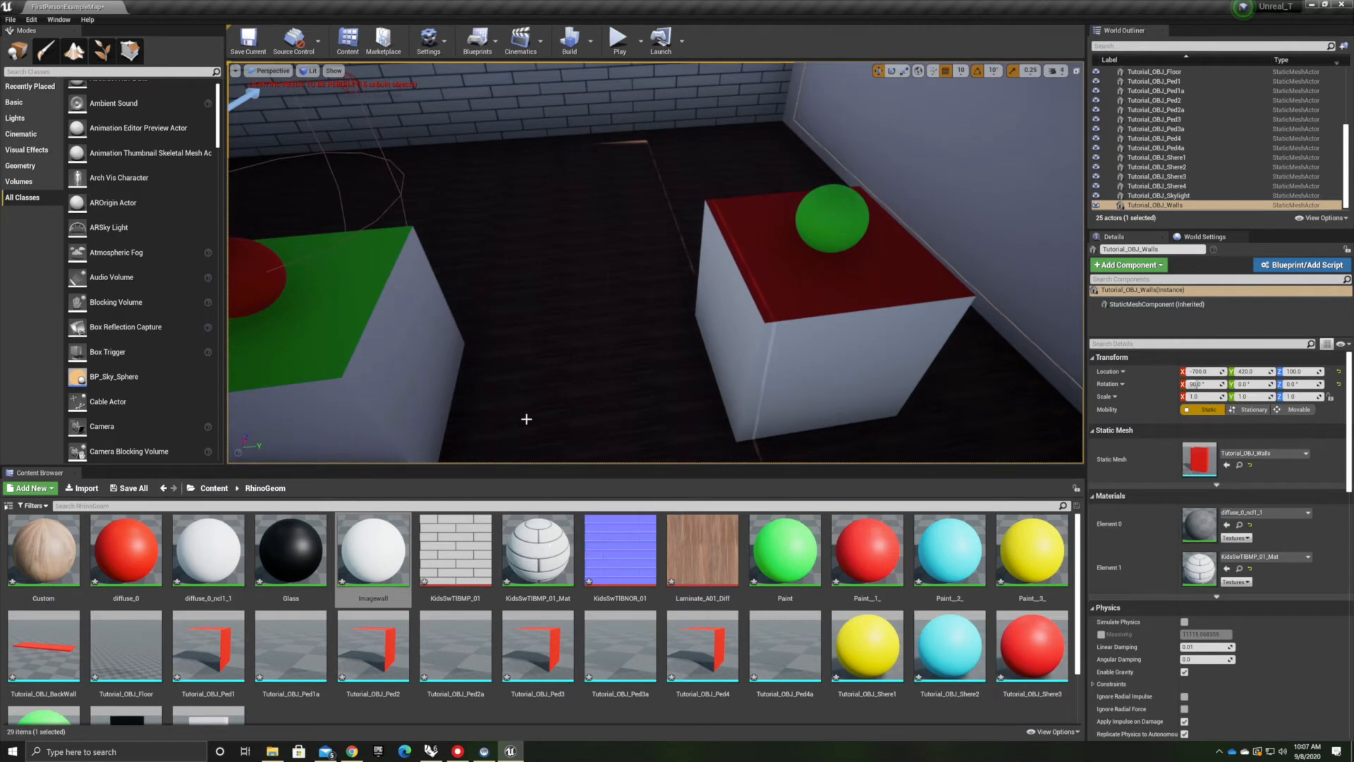
{"action": "right_click_drag", "start_coordinate": [807, 304], "coordinate": [520, 212]}
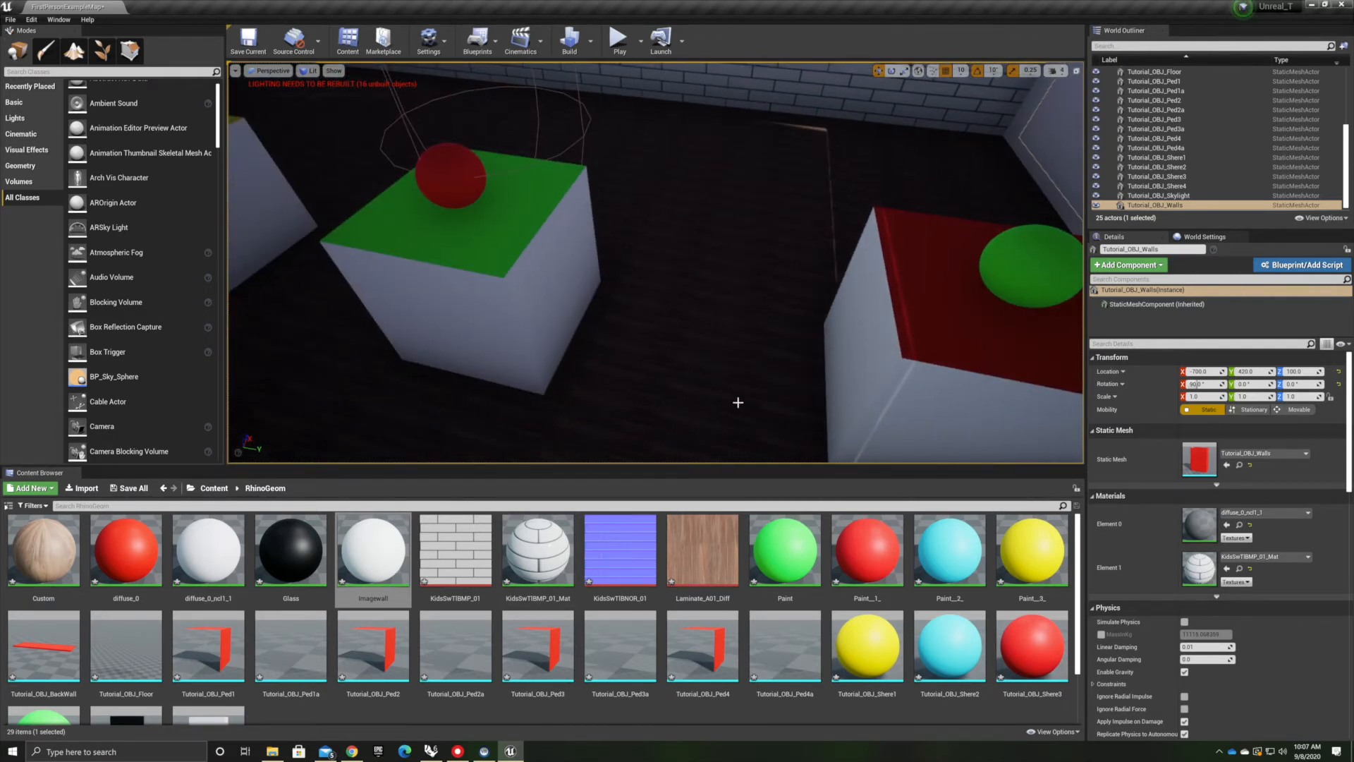
Open the Paint material and connect a Constant of 0.25 to its Emissive Color input
{"action": "double_click", "coordinate": [791, 553]}
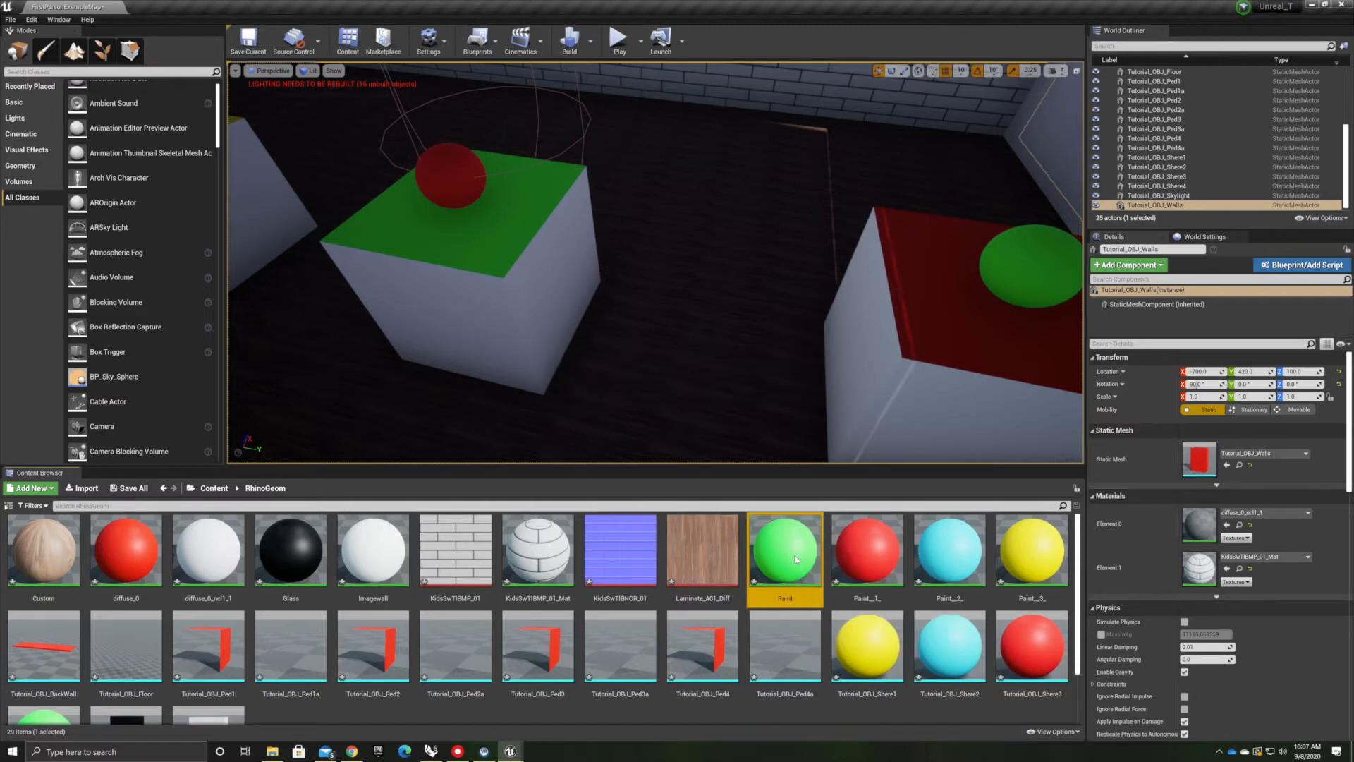
{"action": "mouse_move", "coordinate": [683, 215]}
{"action": "left_mouse_down"}
{"action": "mouse_move", "coordinate": [806, 287]}
{"action": "mouse_move", "coordinate": [868, 208]}
{"action": "left_mouse_up"}
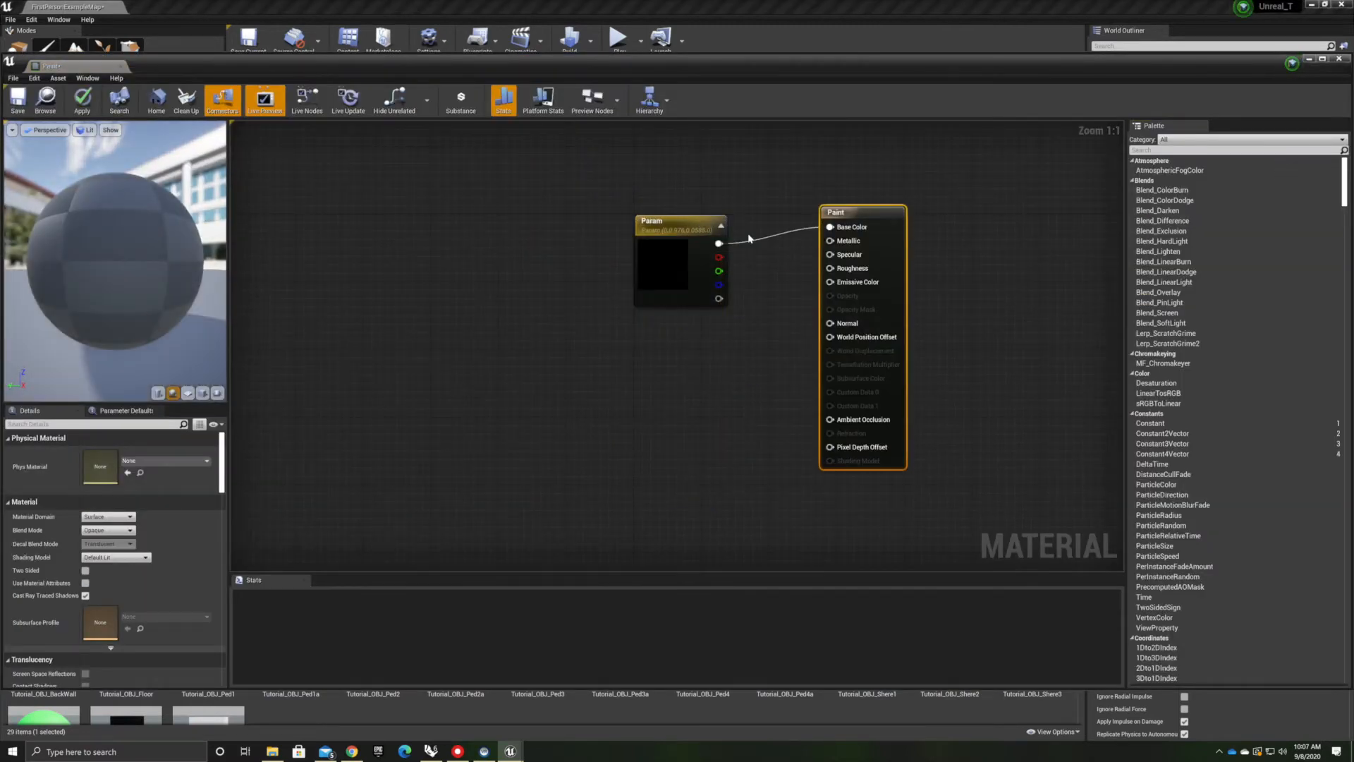
{"action": "left_click_drag", "start_coordinate": [684, 220], "coordinate": [674, 203]}
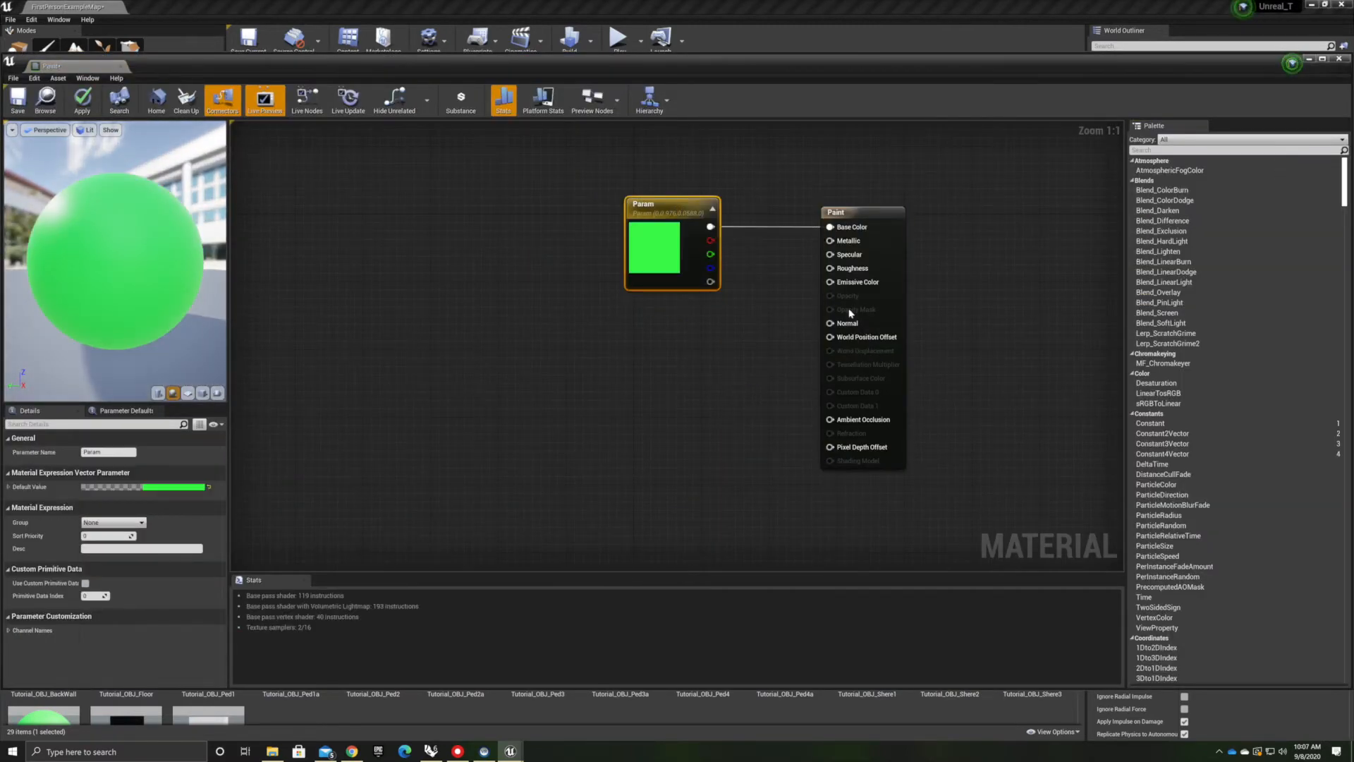
{"action": "mouse_move", "coordinate": [830, 282]}
{"action": "left_mouse_down"}
{"action": "mouse_move", "coordinate": [742, 379]}
{"action": "mouse_move", "coordinate": [708, 369]}
{"action": "left_mouse_up"}
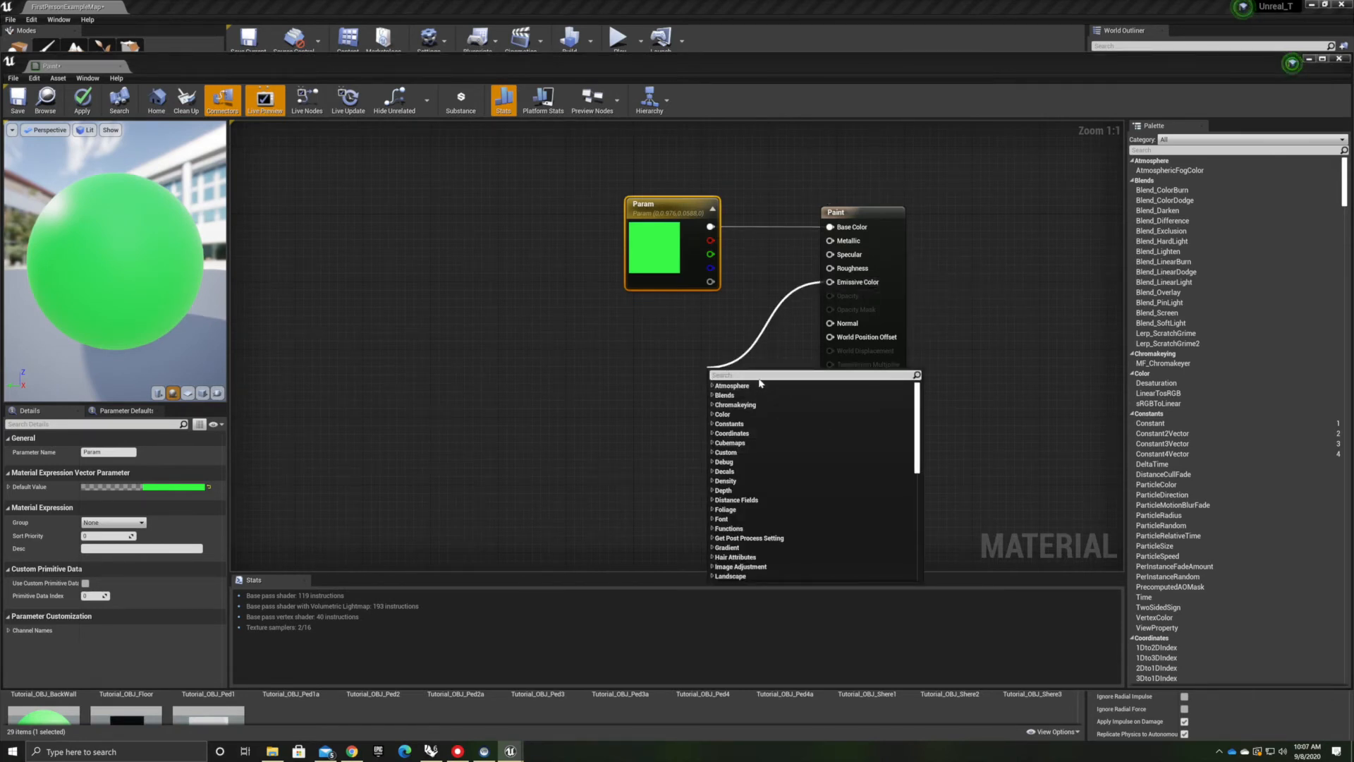
{"action": "type", "text": "constan"}
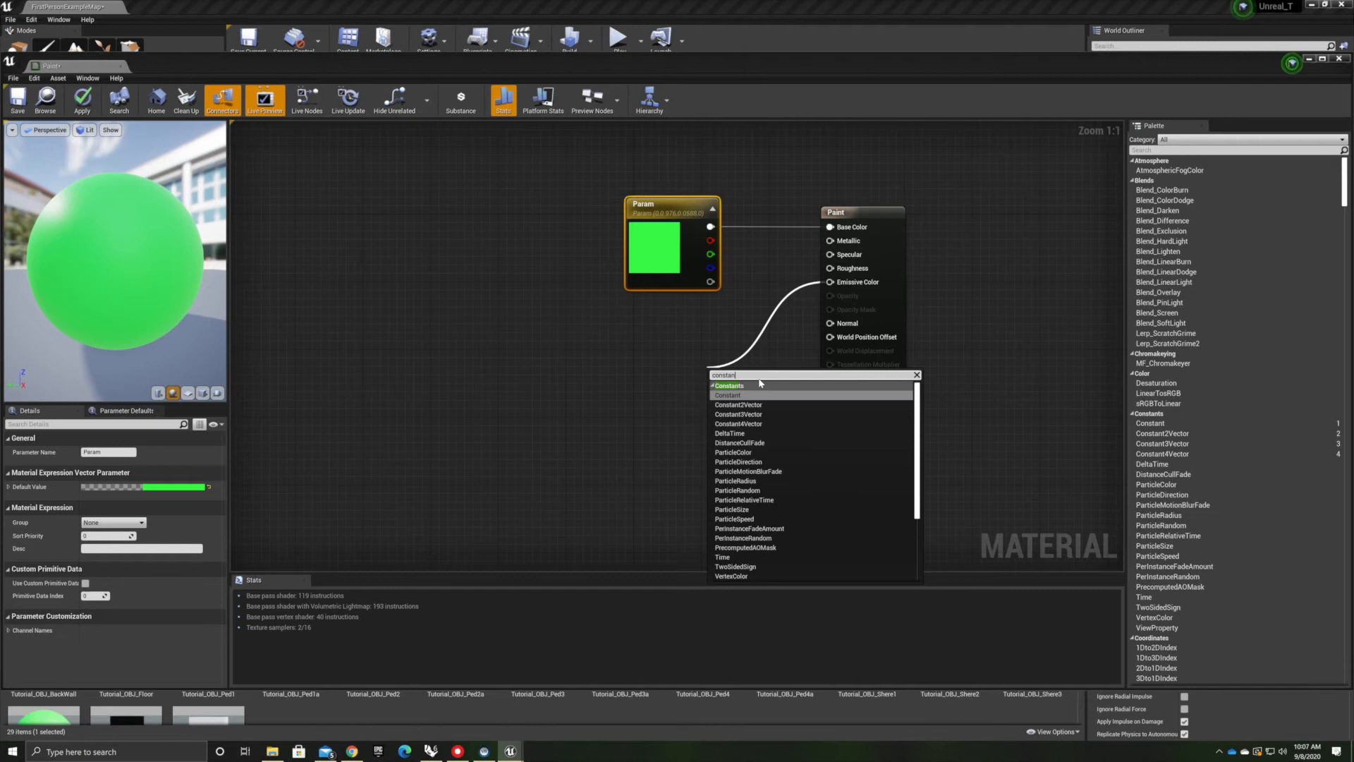
{"action": "key", "text": "Return"}
{"action": "left_click", "coordinate": [106, 451]}
{"action": "type", "text": "3"}
{"action": "key", "text": "Return"}
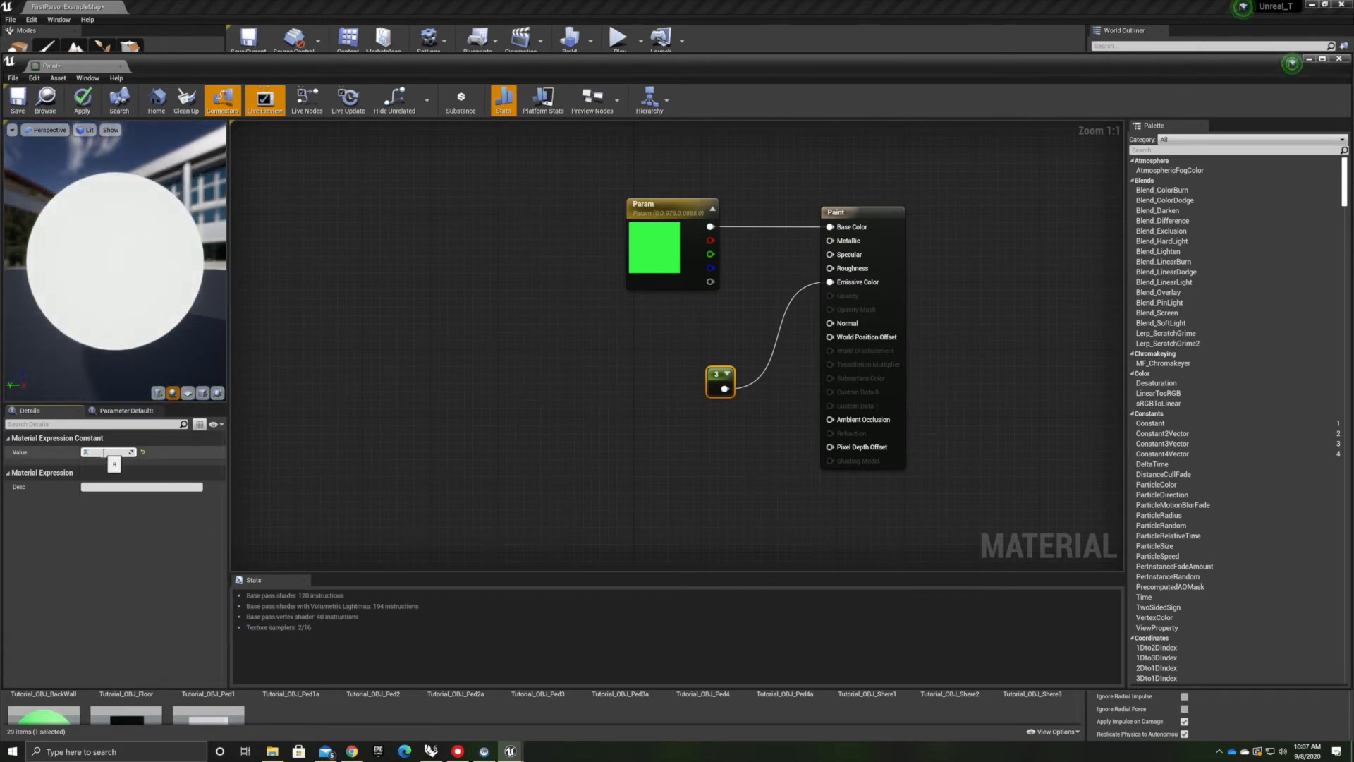
{"action": "type", "text": "1"}
{"action": "key", "text": "Return"}
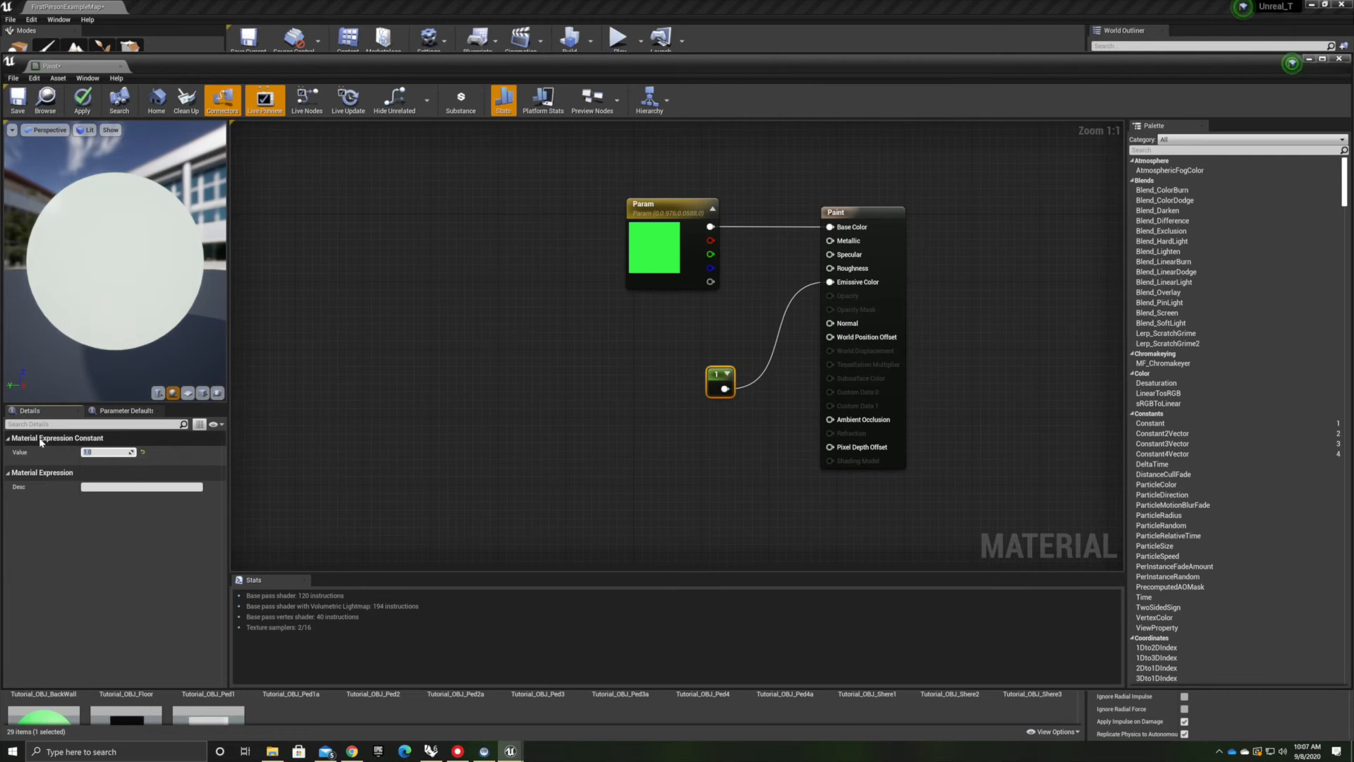
{"action": "key", "text": "Return"}
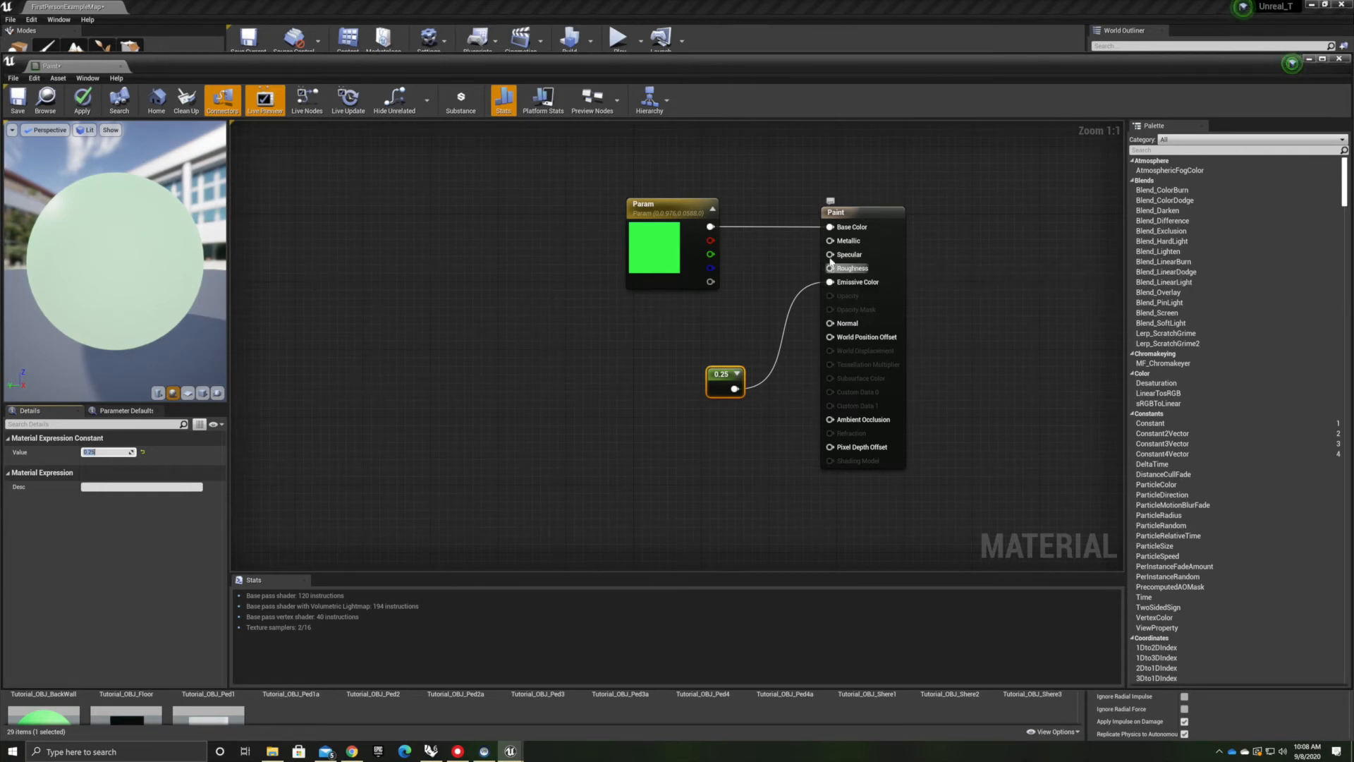
Connect a second Constant set to 1 to the Paint material's Specular input
{"action": "left_click_drag", "start_coordinate": [829, 254], "coordinate": [733, 324]}
{"action": "type", "text": "co"}
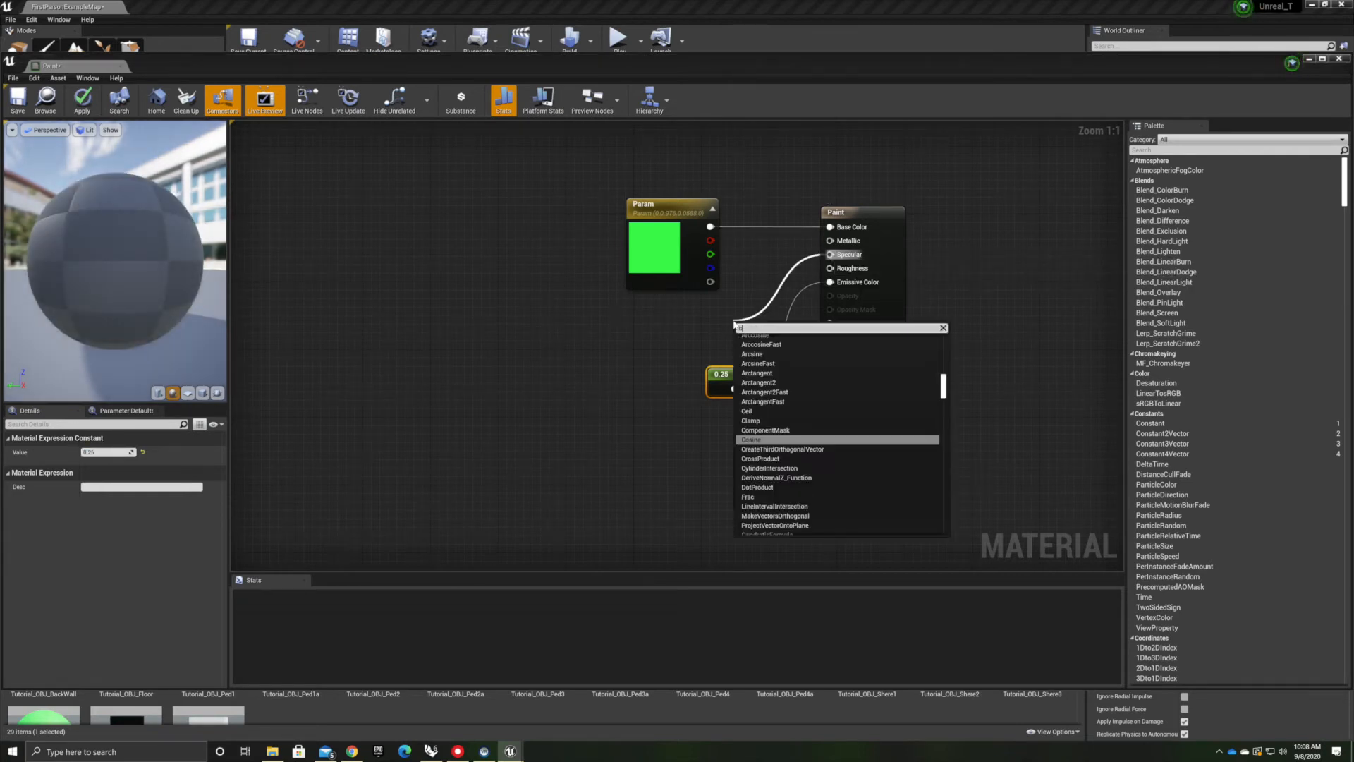
{"action": "type", "text": "nstant"}
{"action": "key", "text": "Return"}
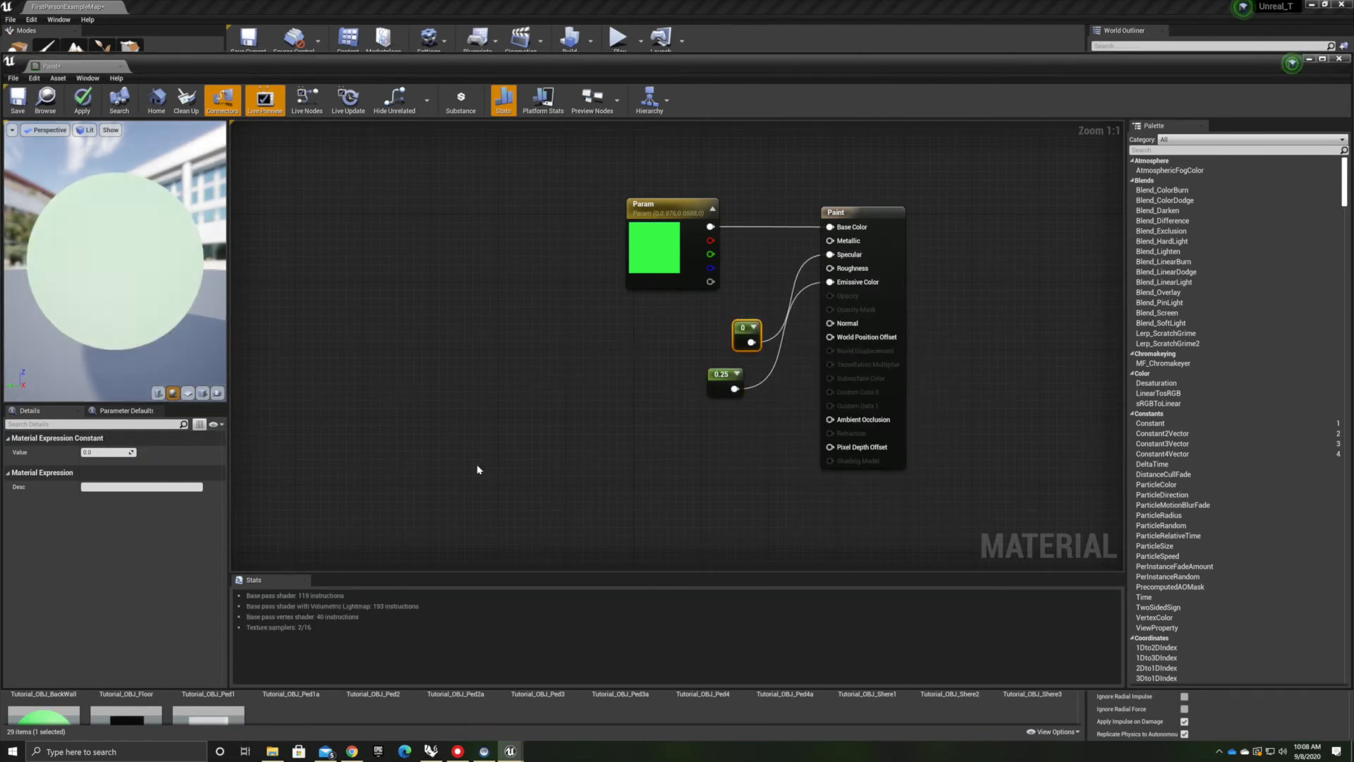
{"action": "left_click", "coordinate": [100, 452]}
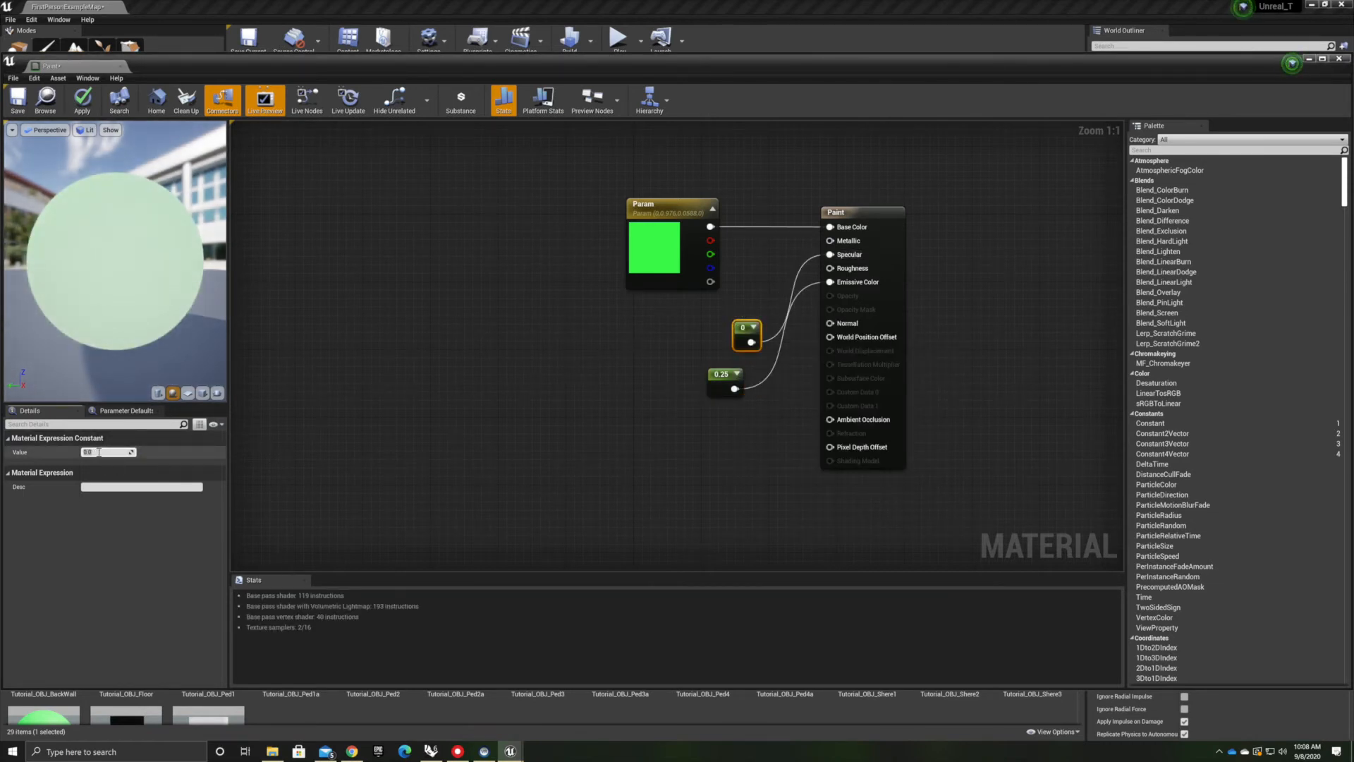
{"action": "type", "text": "1"}
{"action": "key", "text": "Return"}
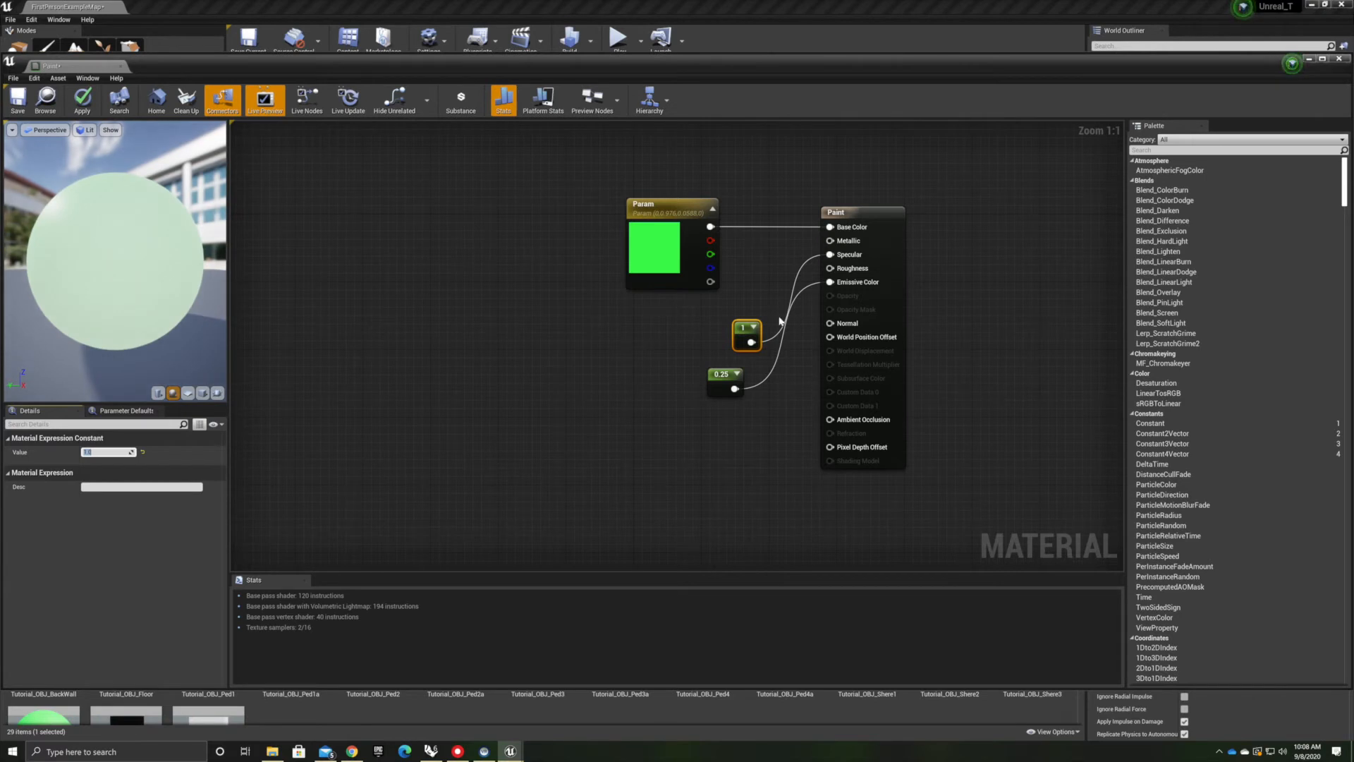
{"action": "left_click_drag", "start_coordinate": [746, 324], "coordinate": [681, 312]}
Set the Paint material's Blend Mode to Translucent
{"action": "left_click", "coordinate": [703, 456]}
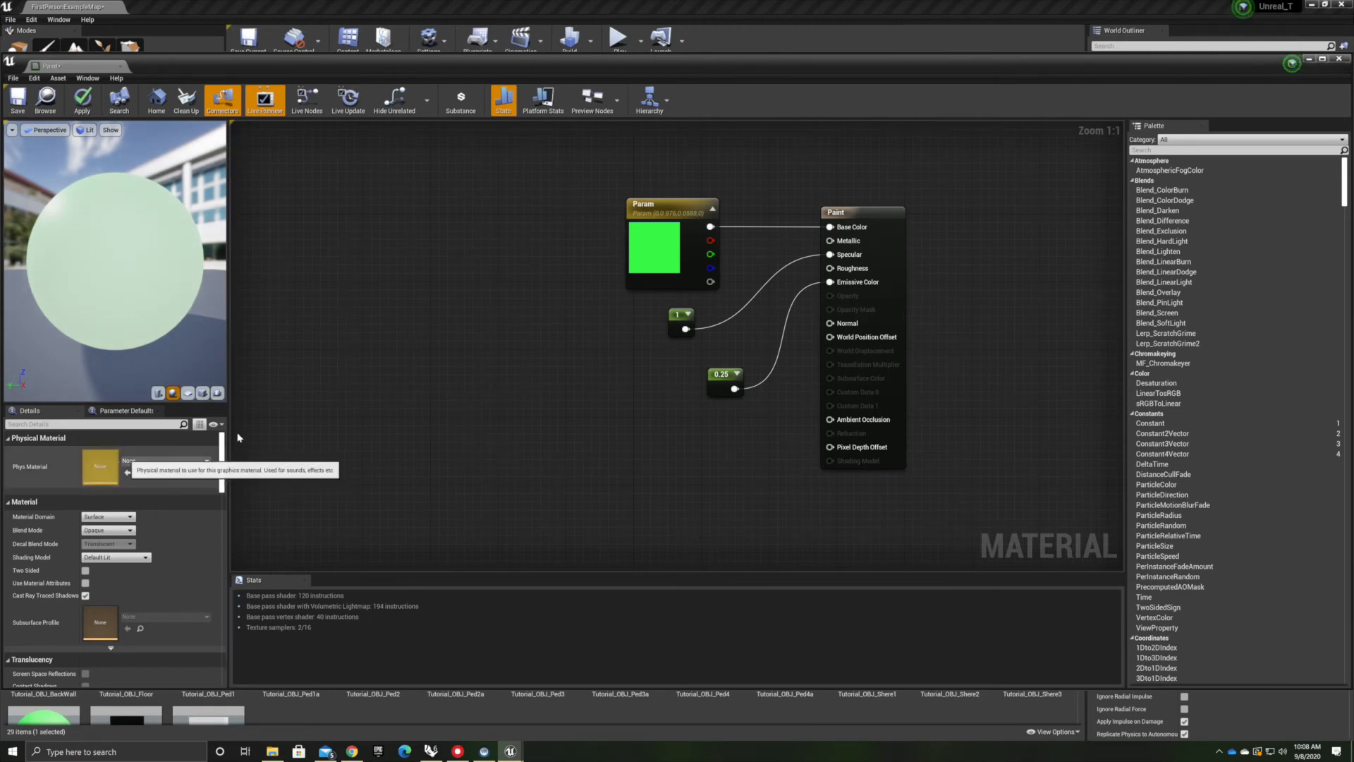
{"action": "left_click", "coordinate": [130, 531]}
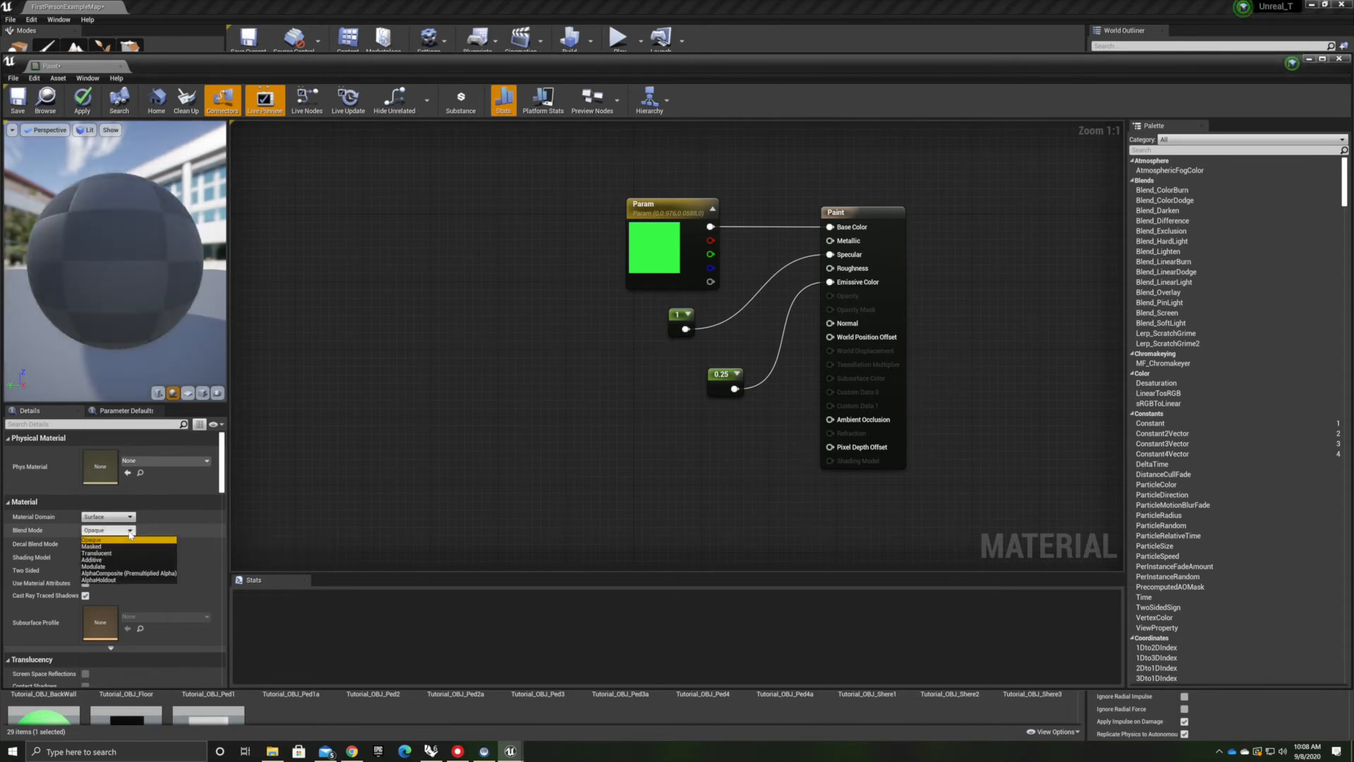
{"action": "left_click", "coordinate": [109, 554]}
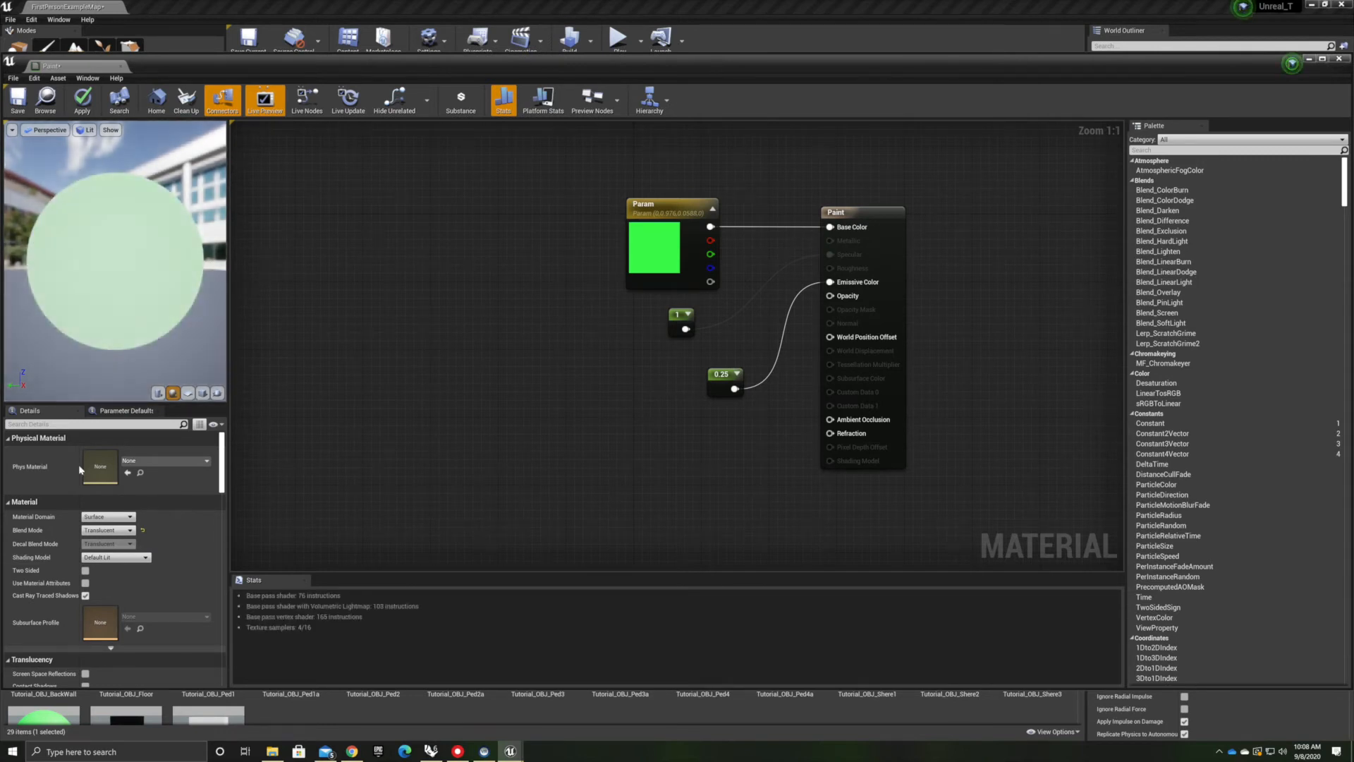
Connect a Constant set to 0.25 to the Paint material's Opacity input
{"action": "mouse_move", "coordinate": [830, 295]}
{"action": "left_mouse_down"}
{"action": "mouse_move", "coordinate": [799, 409]}
{"action": "mouse_move", "coordinate": [767, 444]}
{"action": "left_mouse_up"}
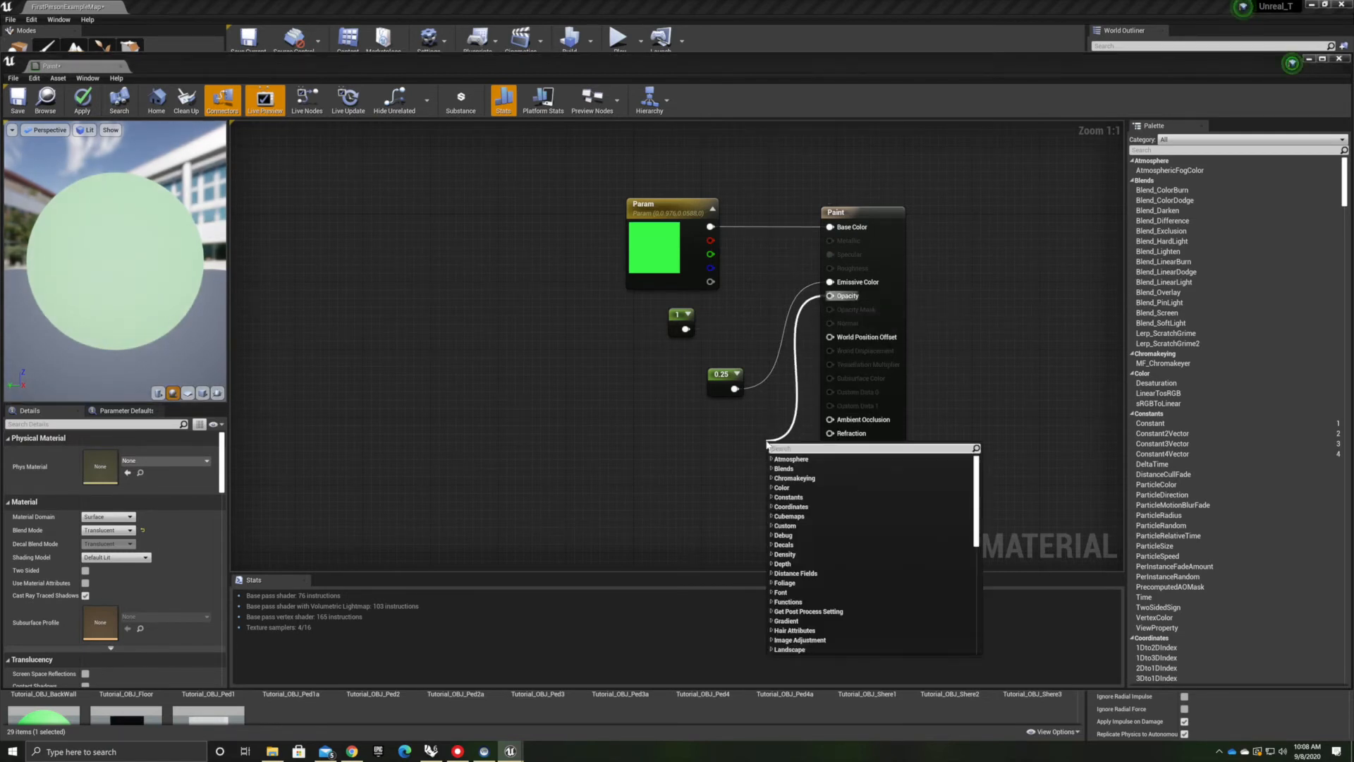
{"action": "type", "text": "consta"}
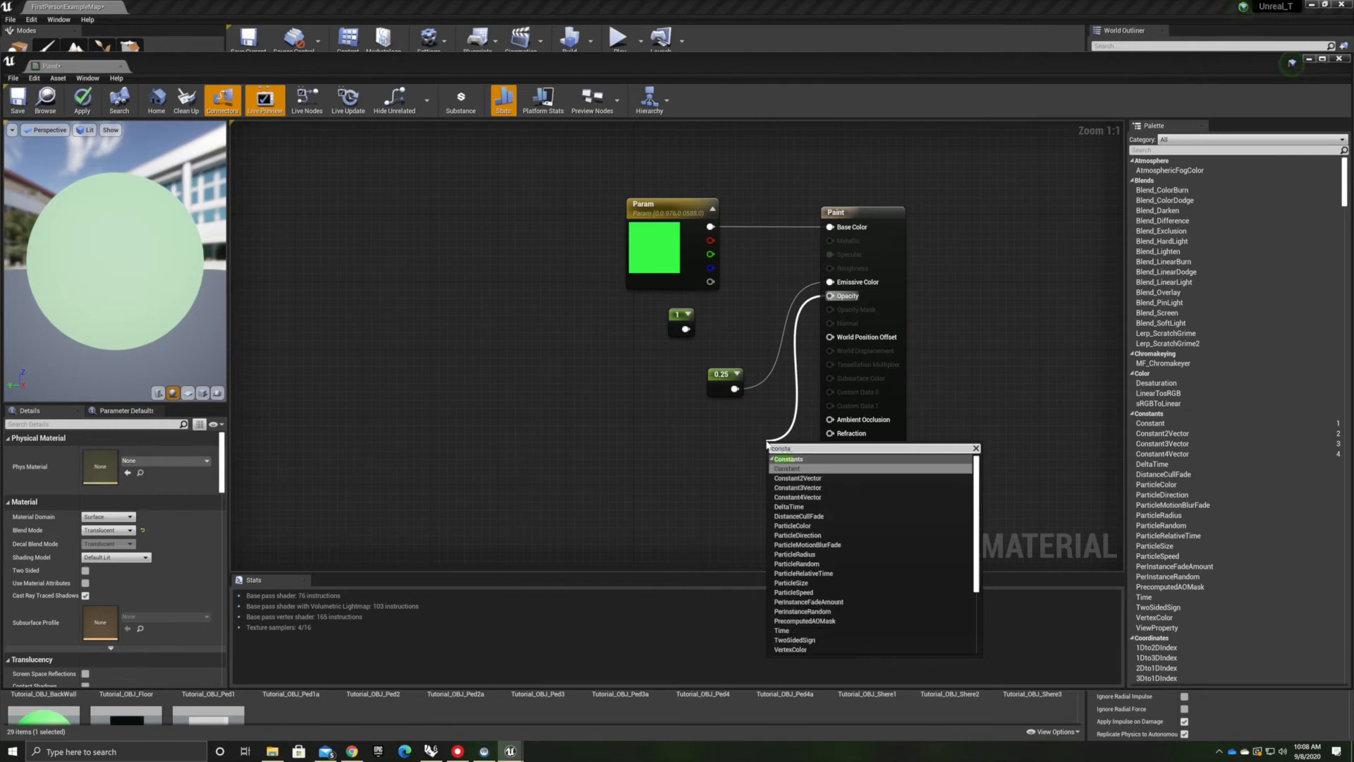
{"action": "key", "text": "Return"}
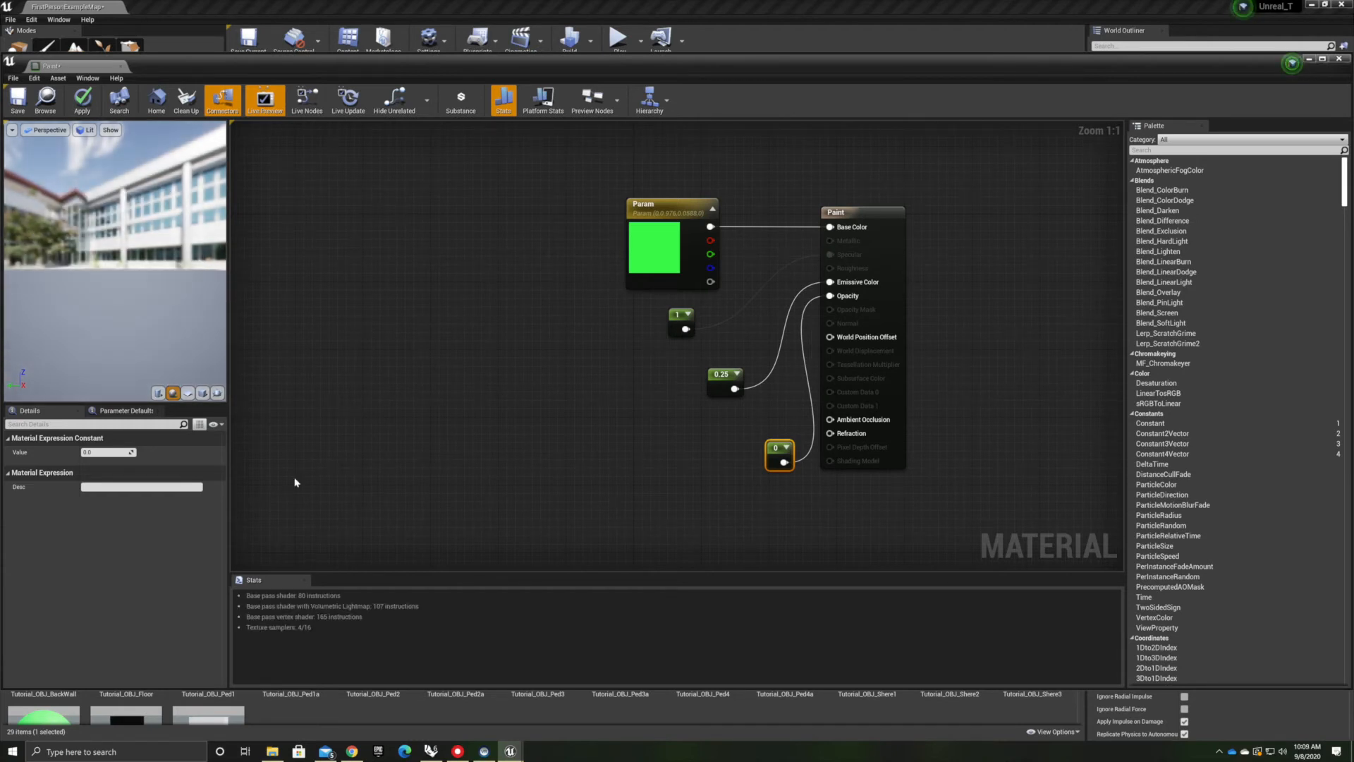
{"action": "left_click", "coordinate": [106, 453]}
{"action": "type", "text": ".25"}
{"action": "key", "text": "Return"}
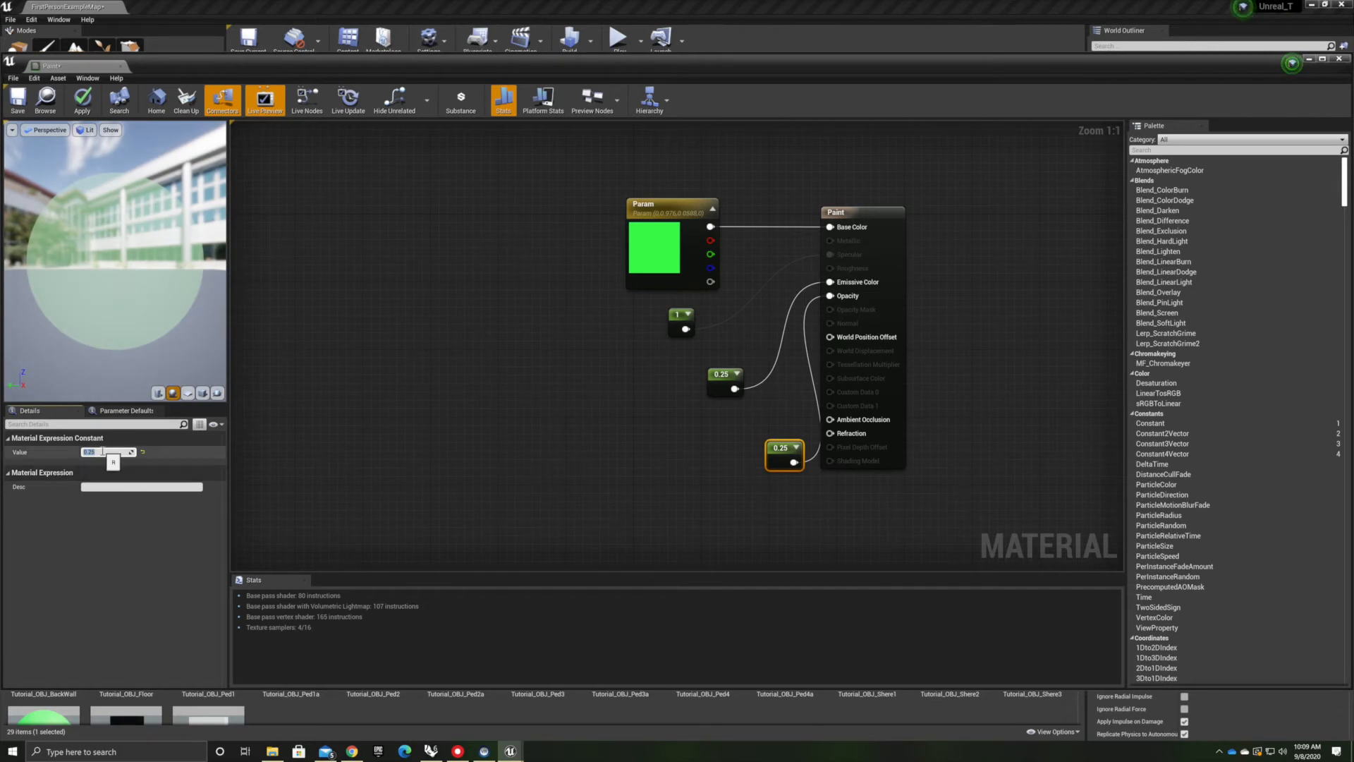
Delete the Specular constant and rearrange the Emissive and Opacity constant nodes beside the Paint node
{"action": "left_click_drag", "start_coordinate": [720, 378], "coordinate": [667, 381]}
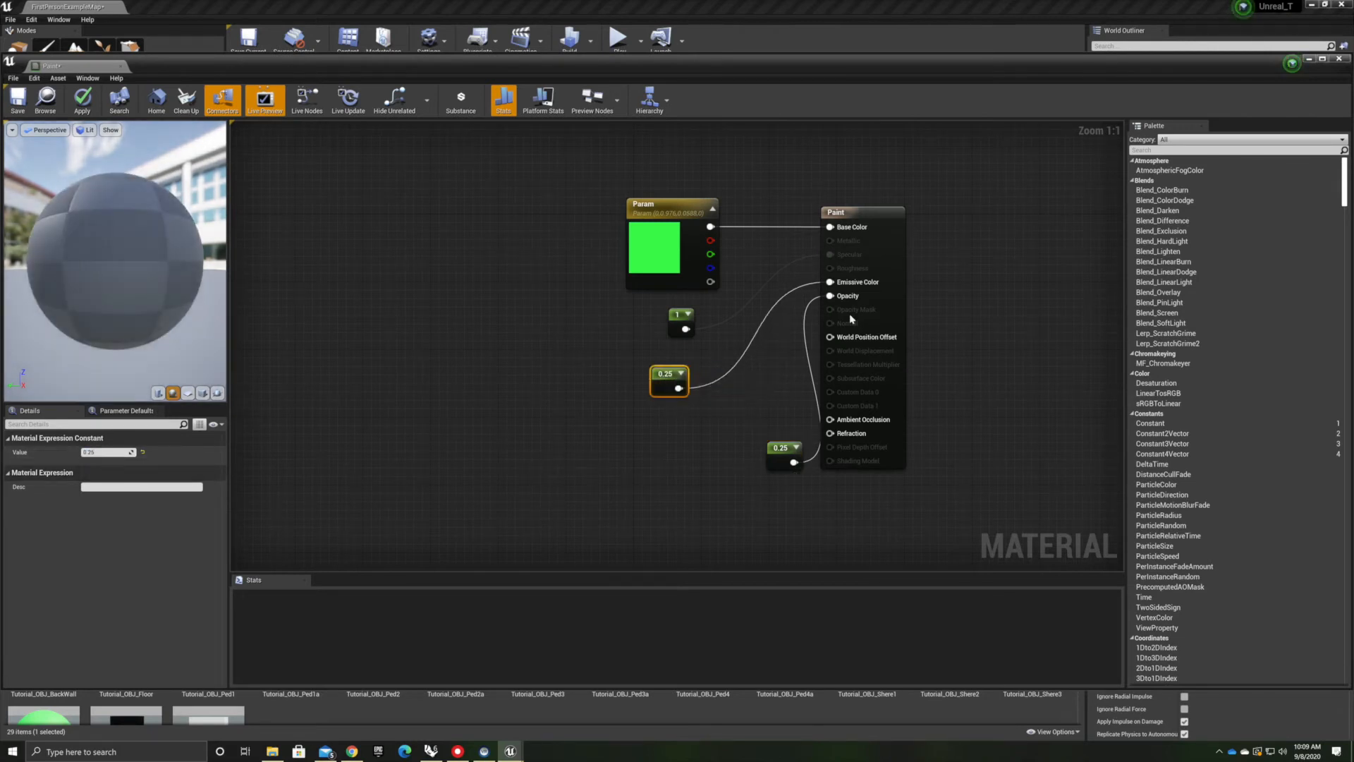
{"action": "left_click", "coordinate": [683, 314]}
{"action": "key", "text": "Delete"}
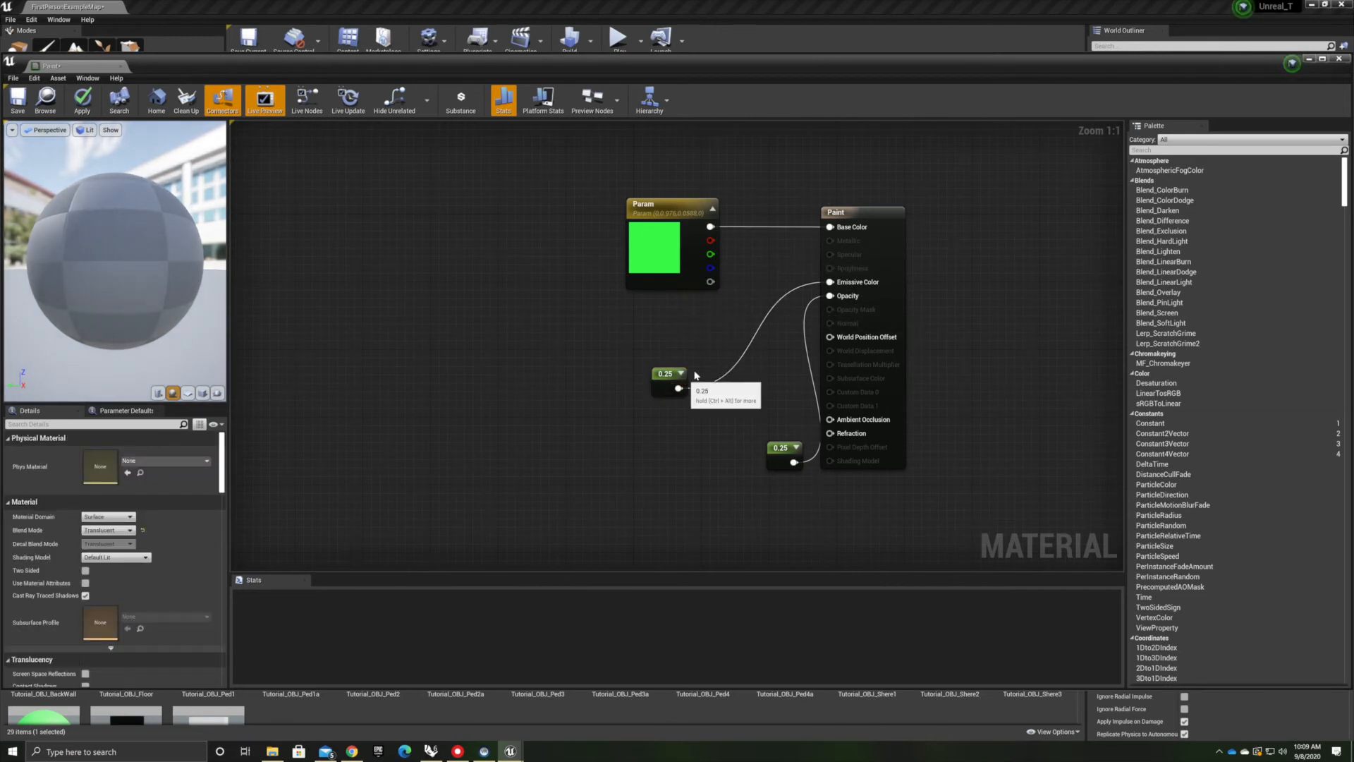
{"action": "left_click_drag", "start_coordinate": [678, 365], "coordinate": [711, 314]}
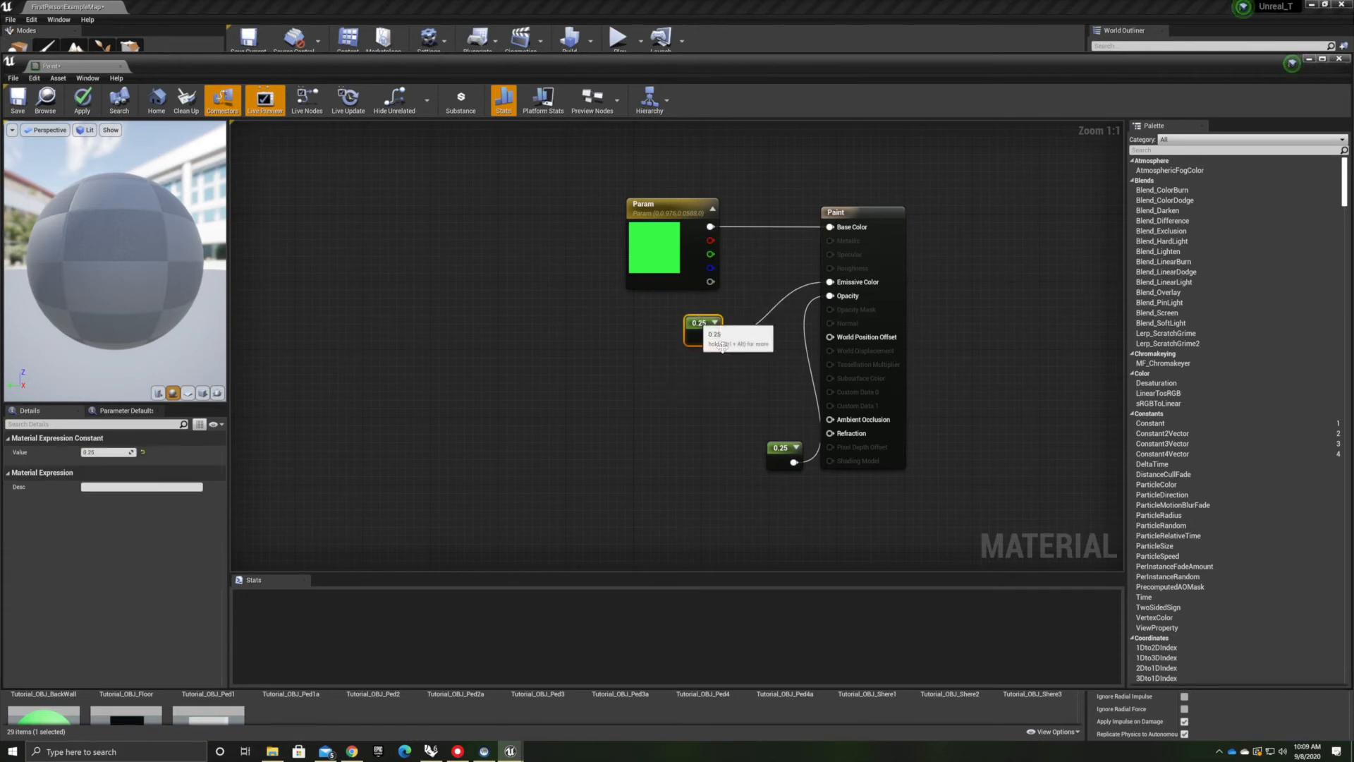
{"action": "left_click", "coordinate": [558, 442]}
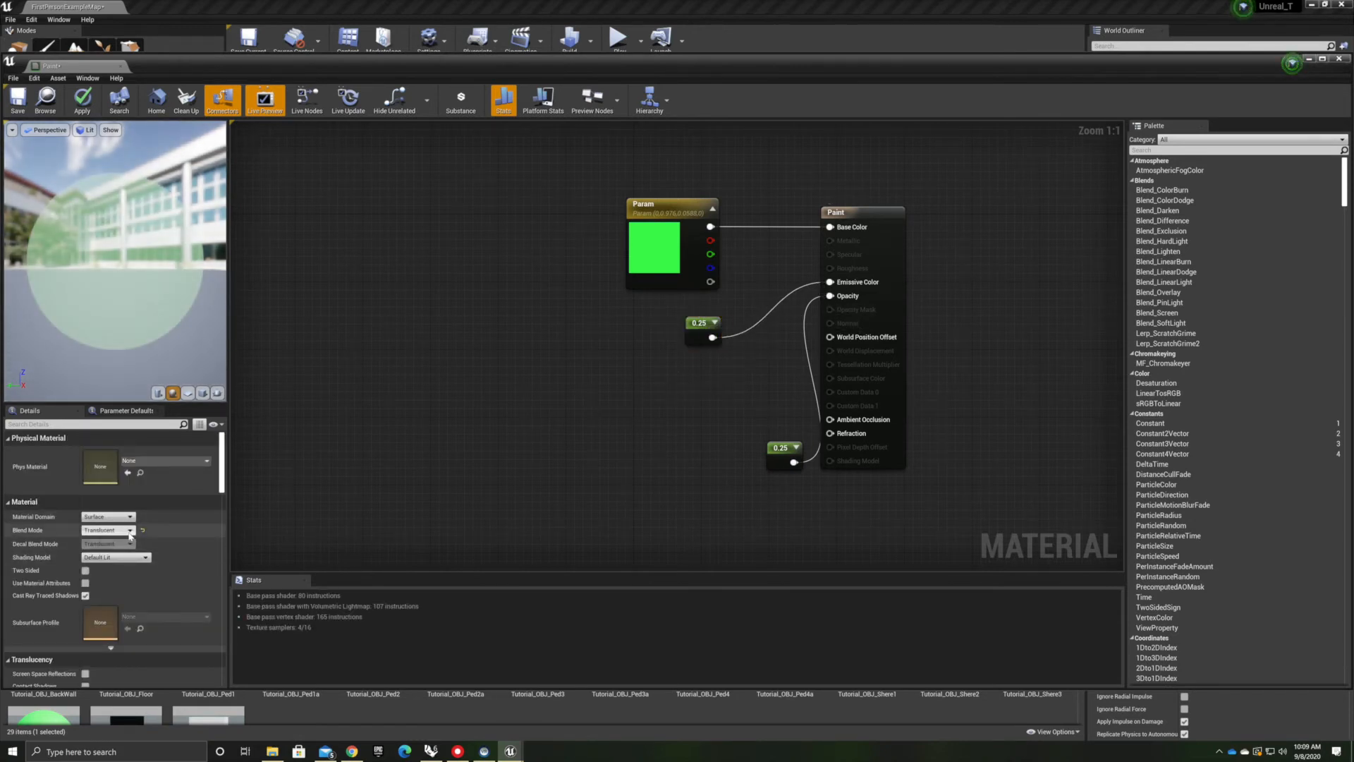
{"action": "left_click", "coordinate": [107, 530]}
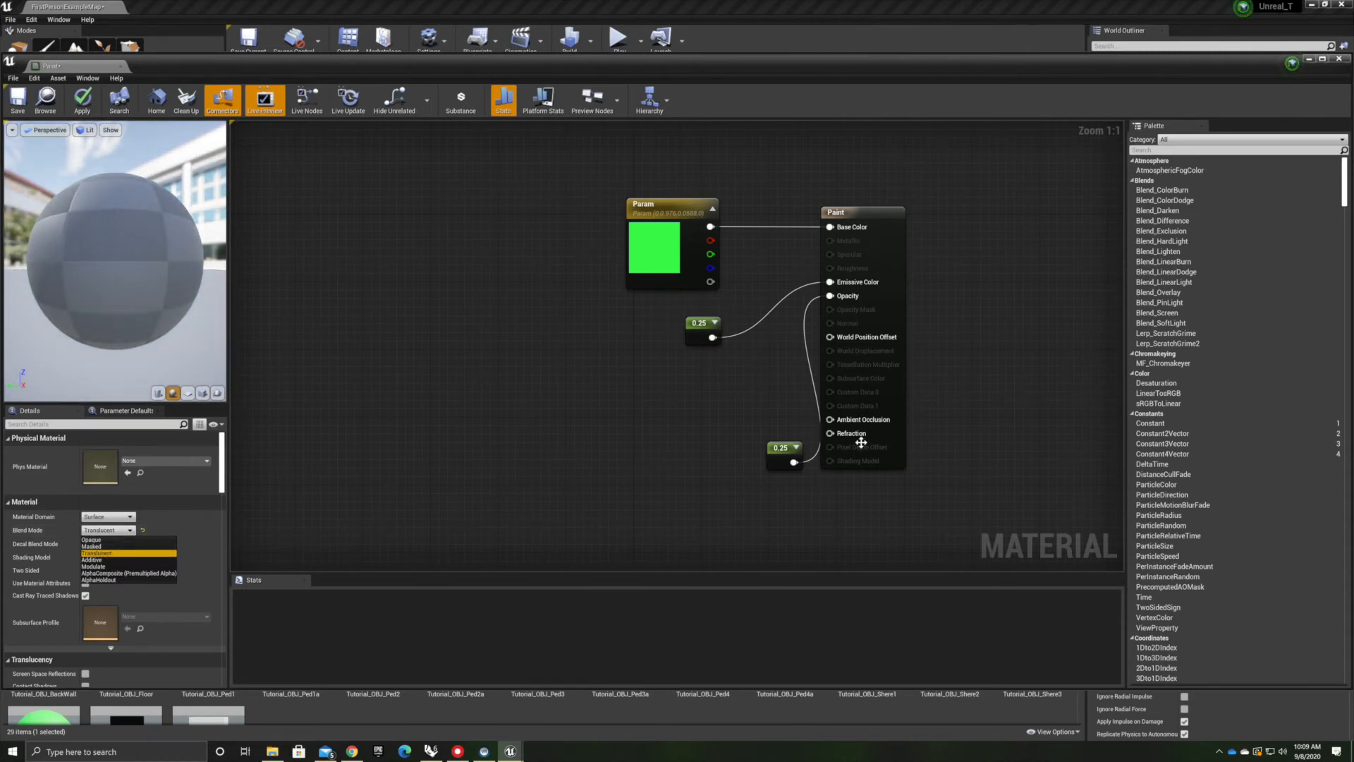
{"action": "left_click_drag", "start_coordinate": [782, 449], "coordinate": [681, 403]}
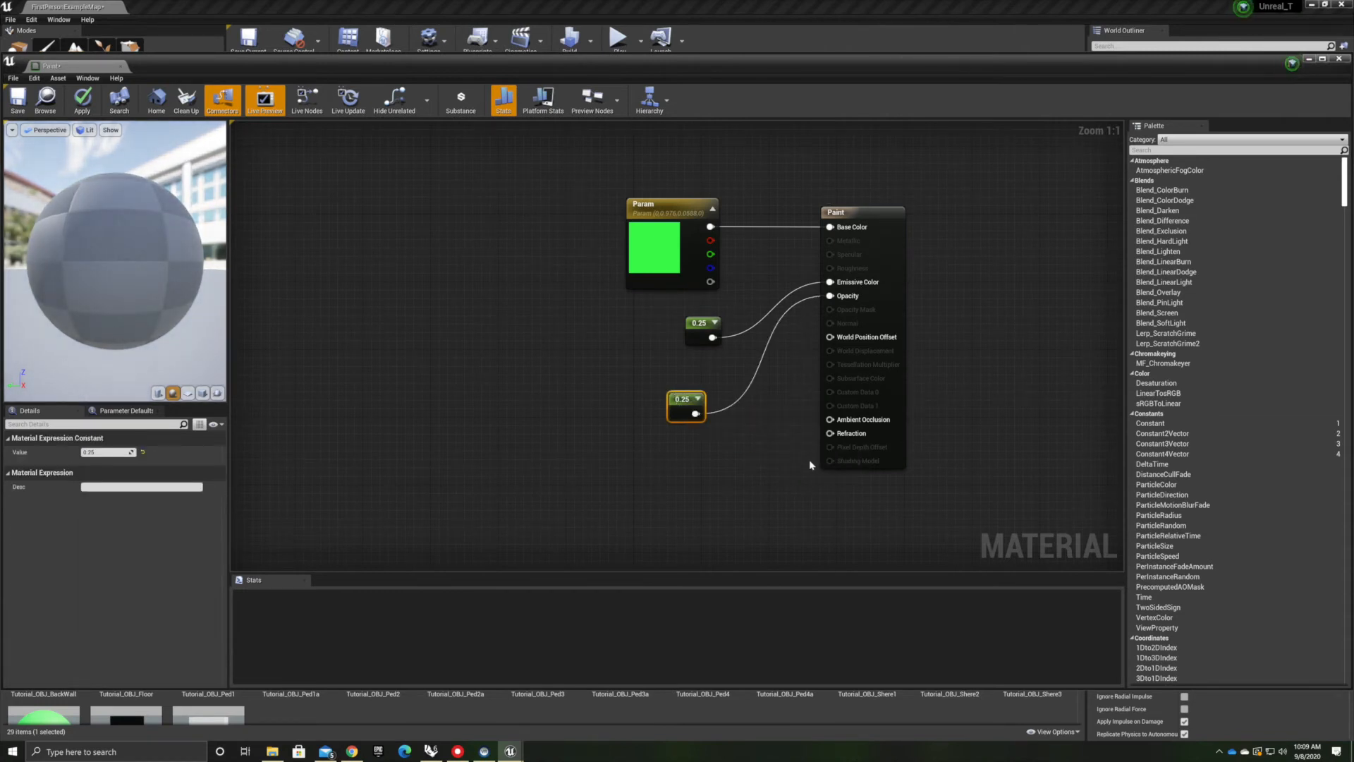
Connect a Constant set to 0.25 to the Paint material's Refraction input
{"action": "mouse_move", "coordinate": [830, 433]}
{"action": "left_mouse_down"}
{"action": "mouse_move", "coordinate": [801, 468]}
{"action": "mouse_move", "coordinate": [750, 473]}
{"action": "left_mouse_up"}
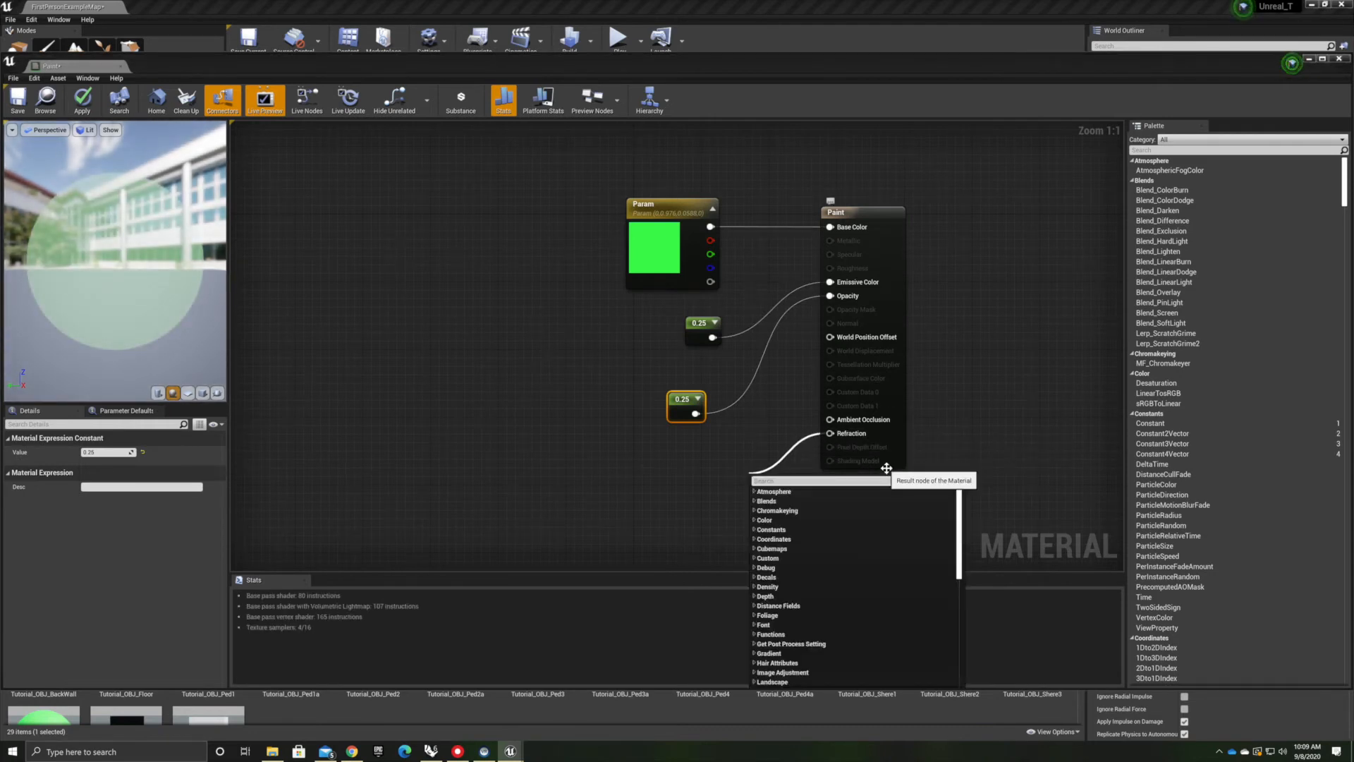
{"action": "type", "text": "constant"}
{"action": "key", "text": "Return"}
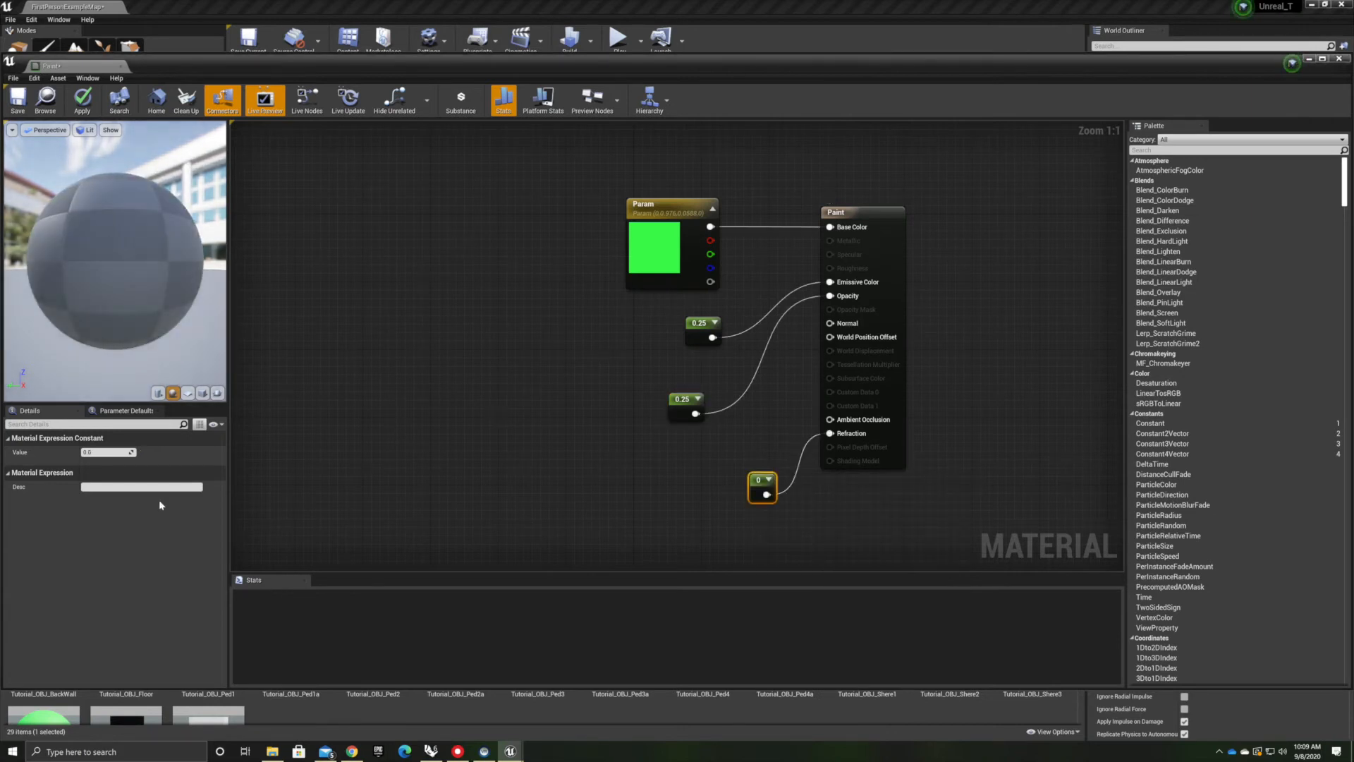
{"action": "left_click", "coordinate": [96, 452]}
{"action": "type", "text": "0.25"}
{"action": "key", "text": "Return"}
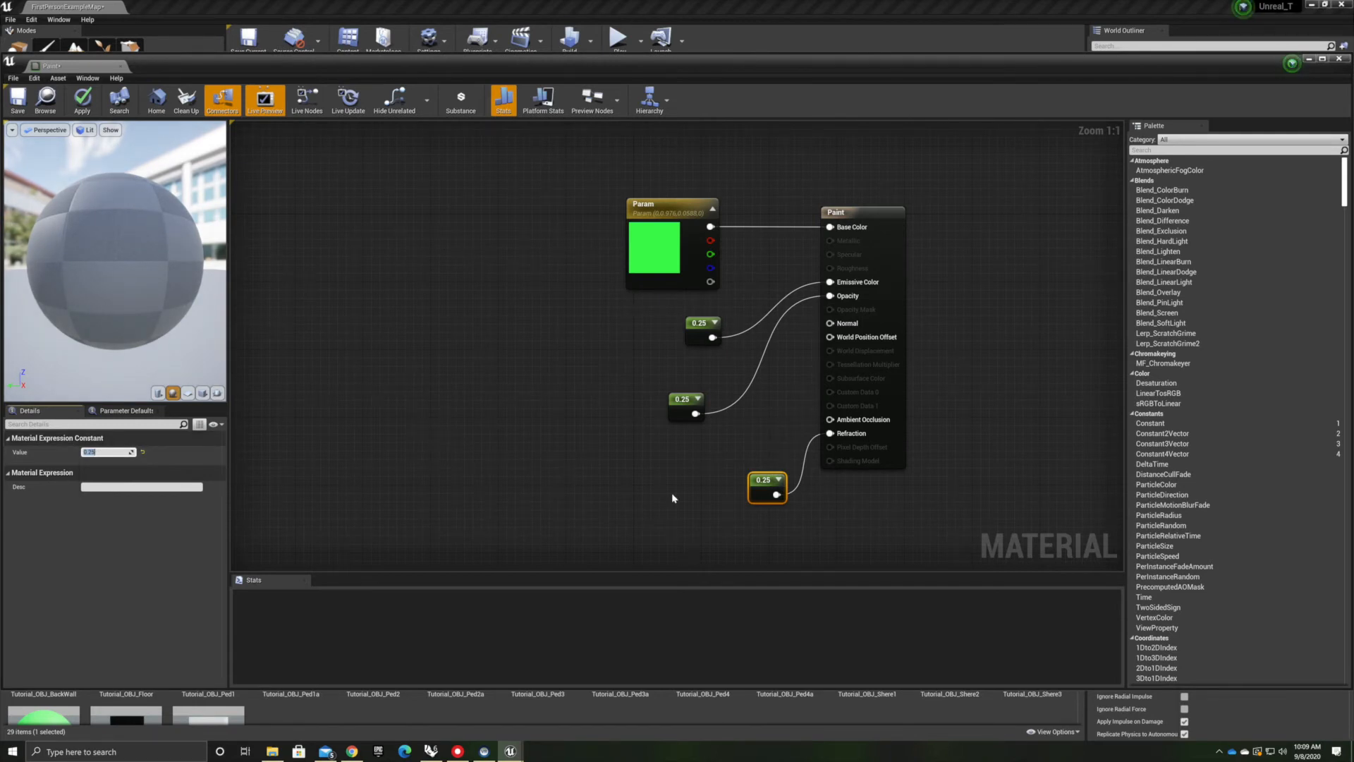
{"action": "left_click_drag", "start_coordinate": [764, 485], "coordinate": [674, 488]}
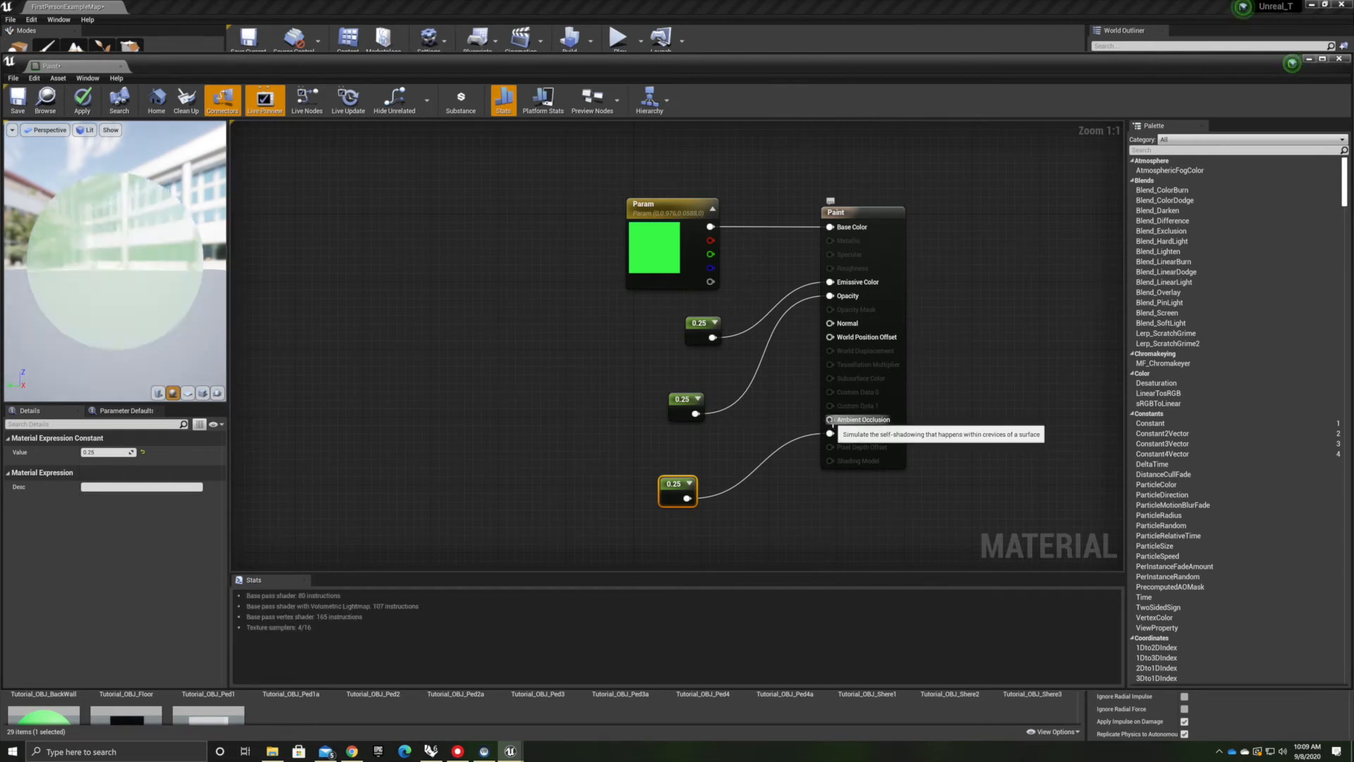
Connect a Constant set to 0.5 to the Paint material's Ambient Occlusion input
{"action": "left_click_drag", "start_coordinate": [832, 420], "coordinate": [704, 453]}
{"action": "type", "text": "constant"}
{"action": "key", "text": "Return"}
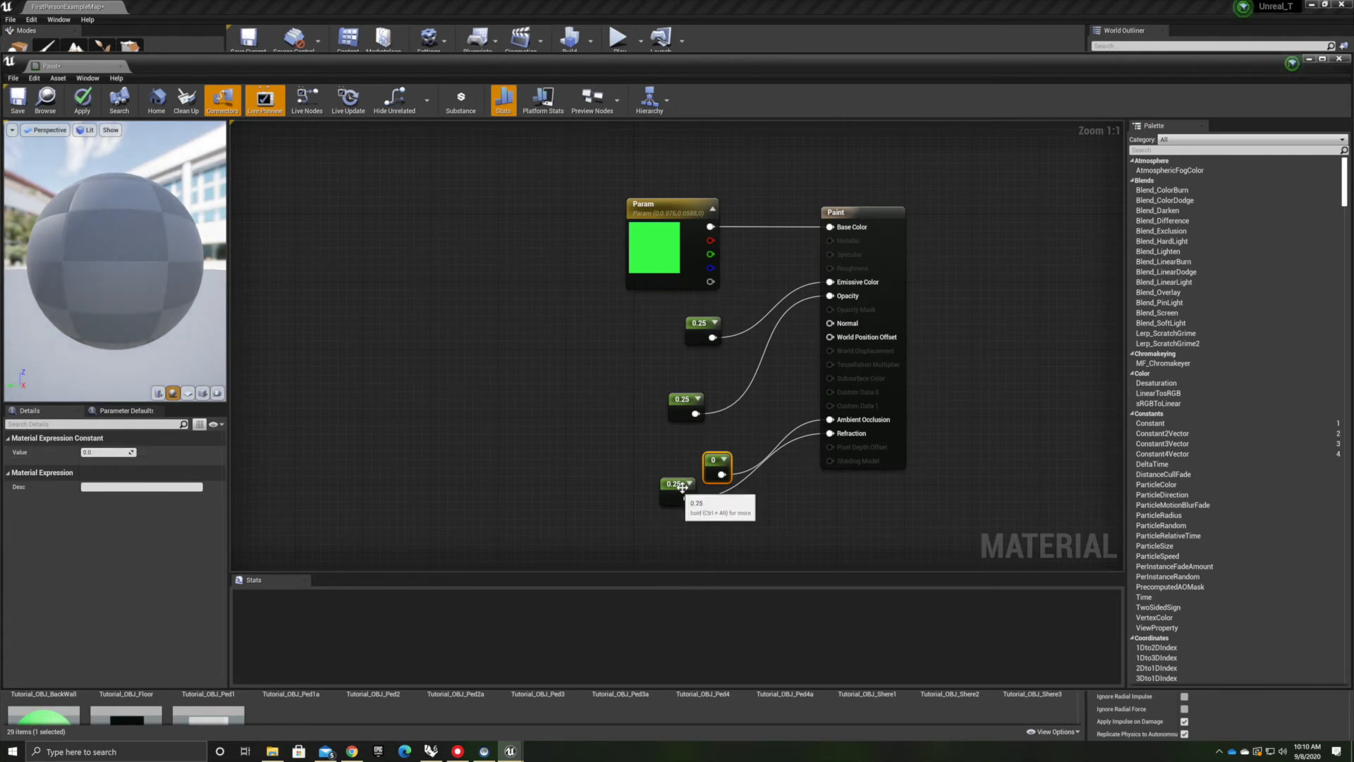
{"action": "left_click_drag", "start_coordinate": [689, 484], "coordinate": [740, 518]}
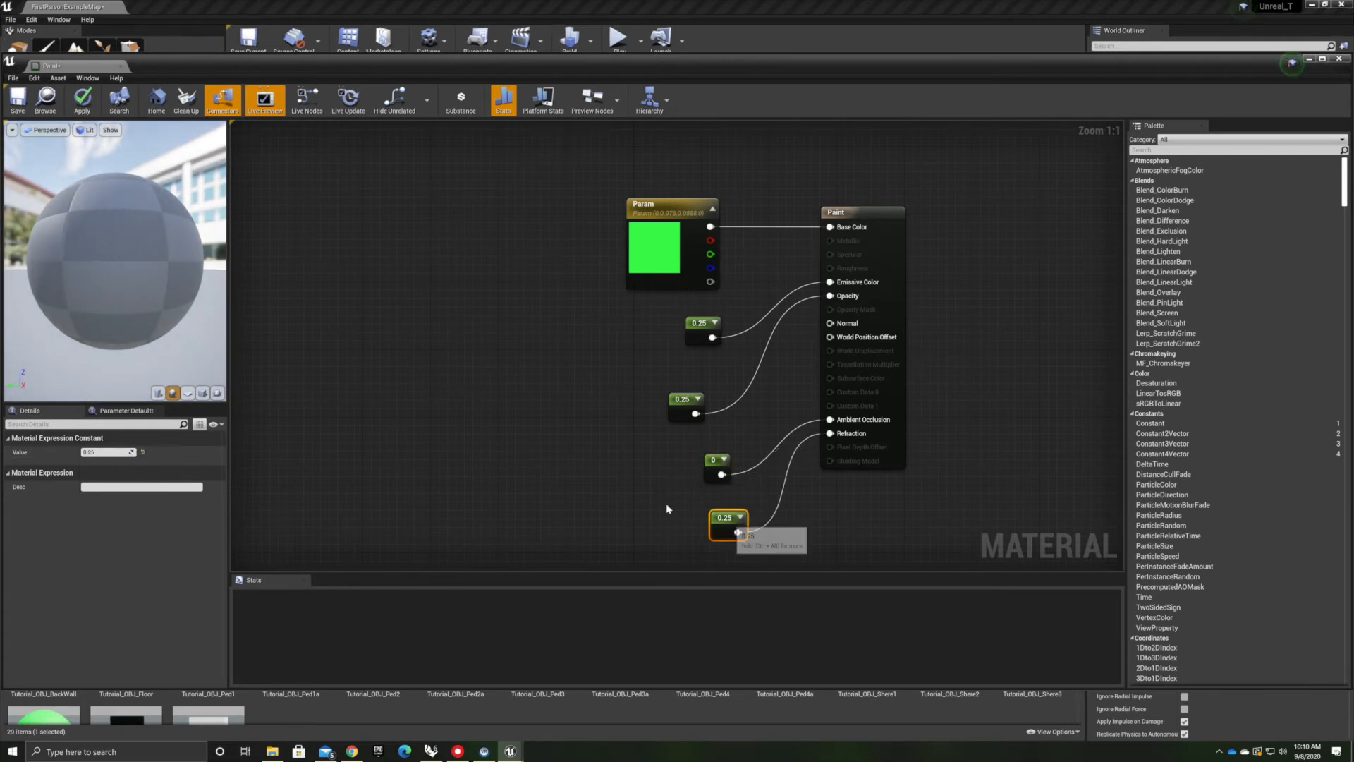
{"action": "left_click", "coordinate": [723, 460]}
{"action": "left_click", "coordinate": [103, 452]}
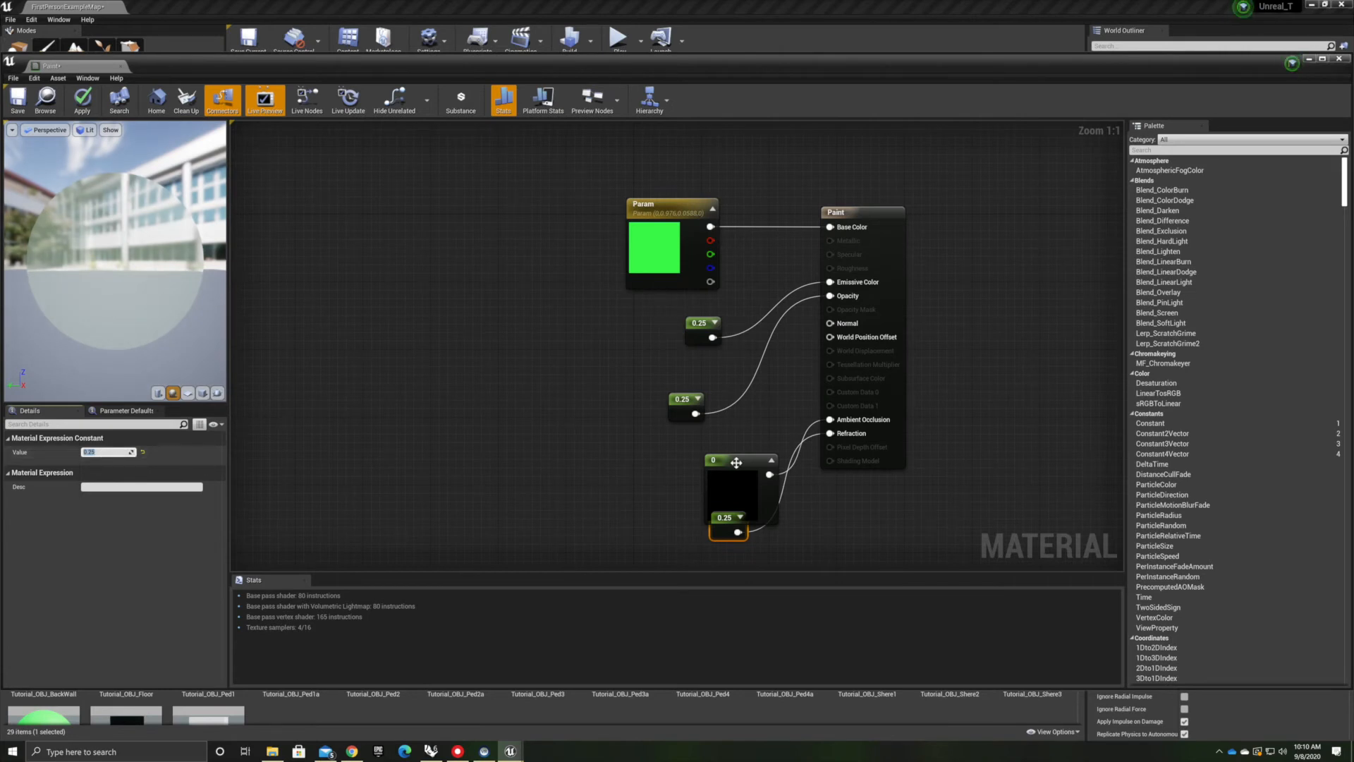
{"action": "left_click_drag", "start_coordinate": [758, 462], "coordinate": [626, 450]}
{"action": "left_click", "coordinate": [553, 513]}
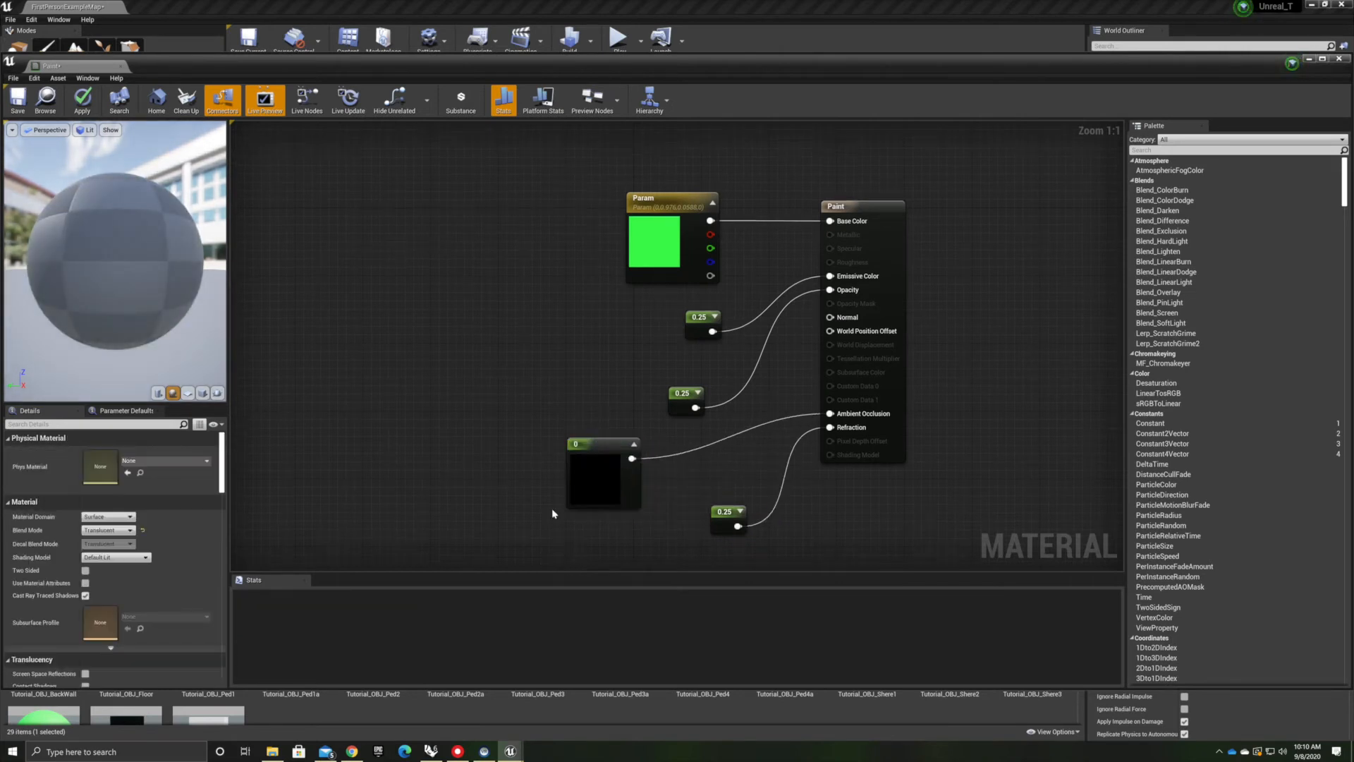
{"action": "left_click", "coordinate": [634, 444]}
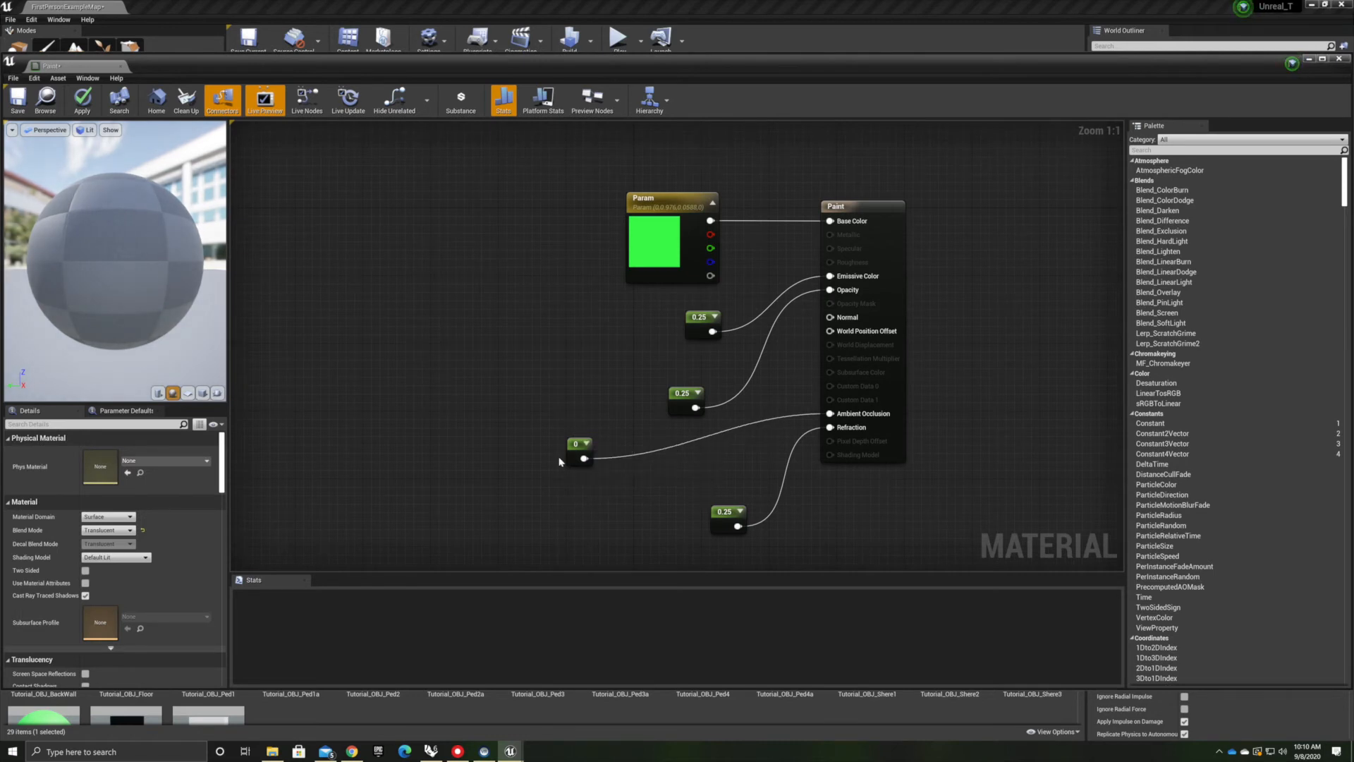
{"action": "left_click", "coordinate": [572, 447]}
{"action": "left_click", "coordinate": [109, 453]}
{"action": "type", "text": "0.5"}
{"action": "key", "text": "Return"}
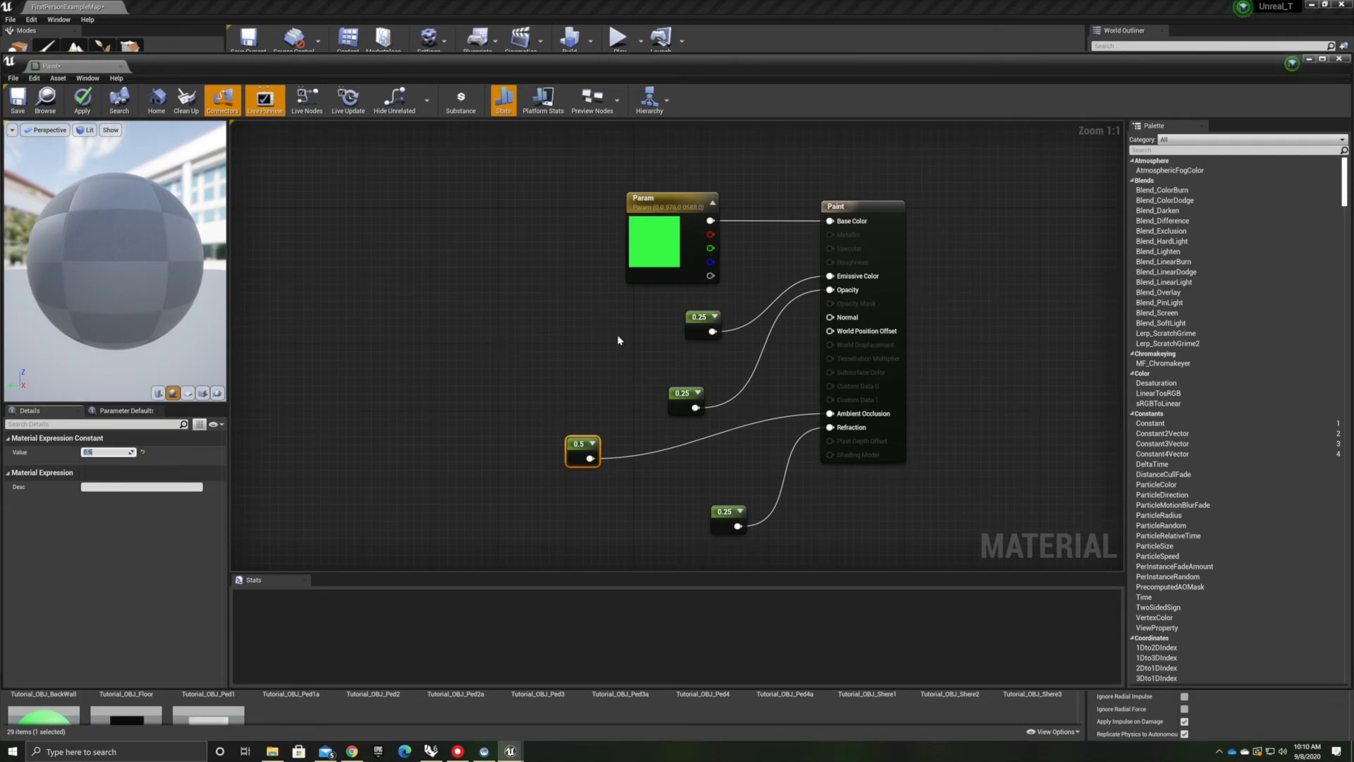
Connect a Texture Sample using KidsSwTBNOR_01 to the Paint material's Normal input and close the material editor
{"action": "left_click_drag", "start_coordinate": [830, 318], "coordinate": [549, 368]}
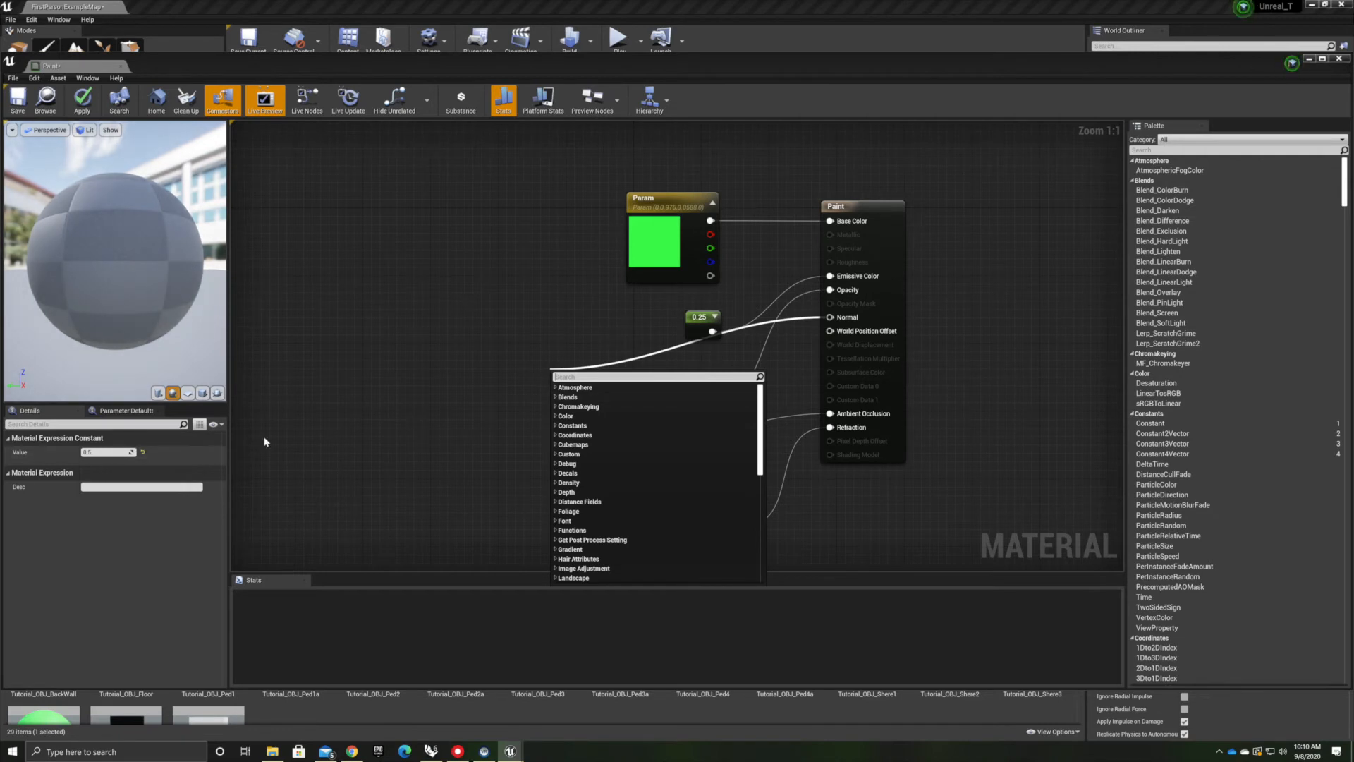
{"action": "type", "text": "text"}
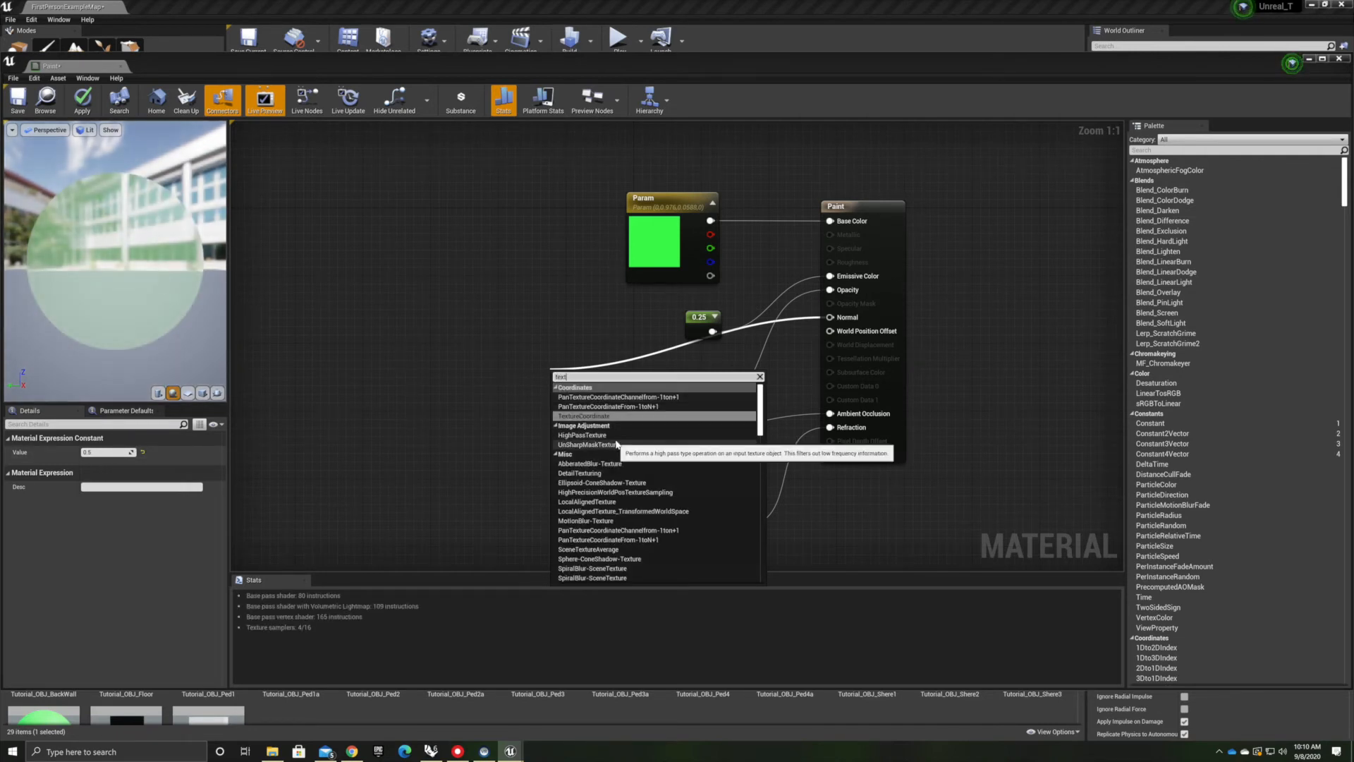
{"action": "type", "text": "uresam"}
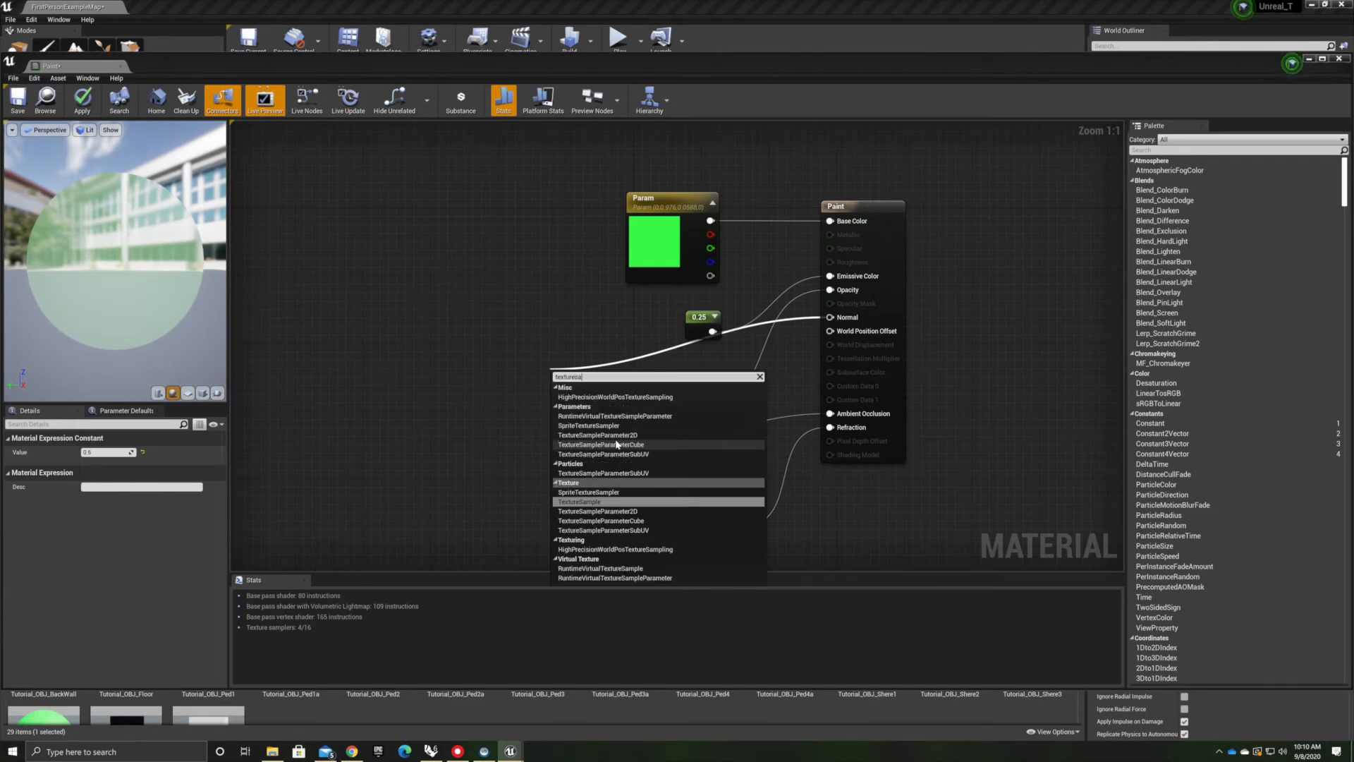
{"action": "left_click", "coordinate": [623, 502]}
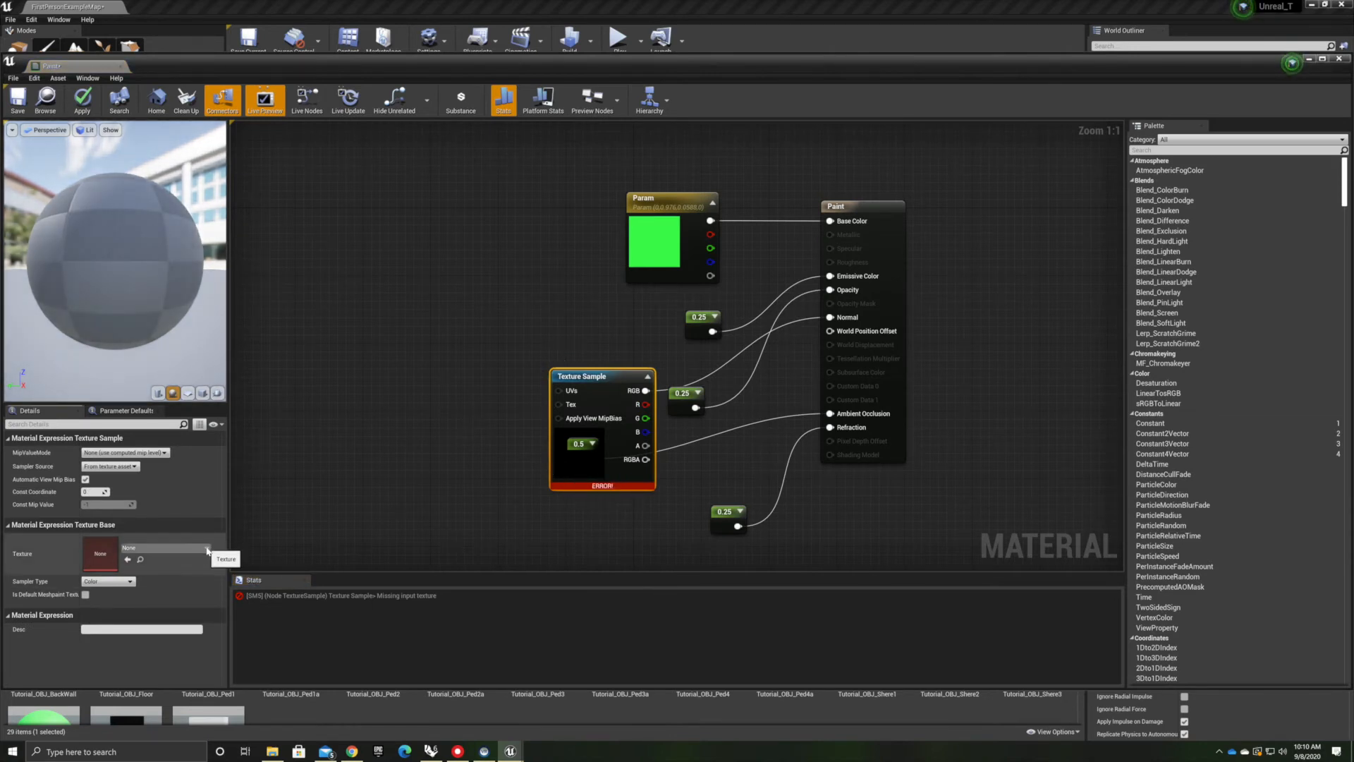
{"action": "left_click", "coordinate": [208, 550]}
{"action": "left_click", "coordinate": [175, 489]}
{"action": "left_click_drag", "start_coordinate": [609, 381], "coordinate": [472, 288]}
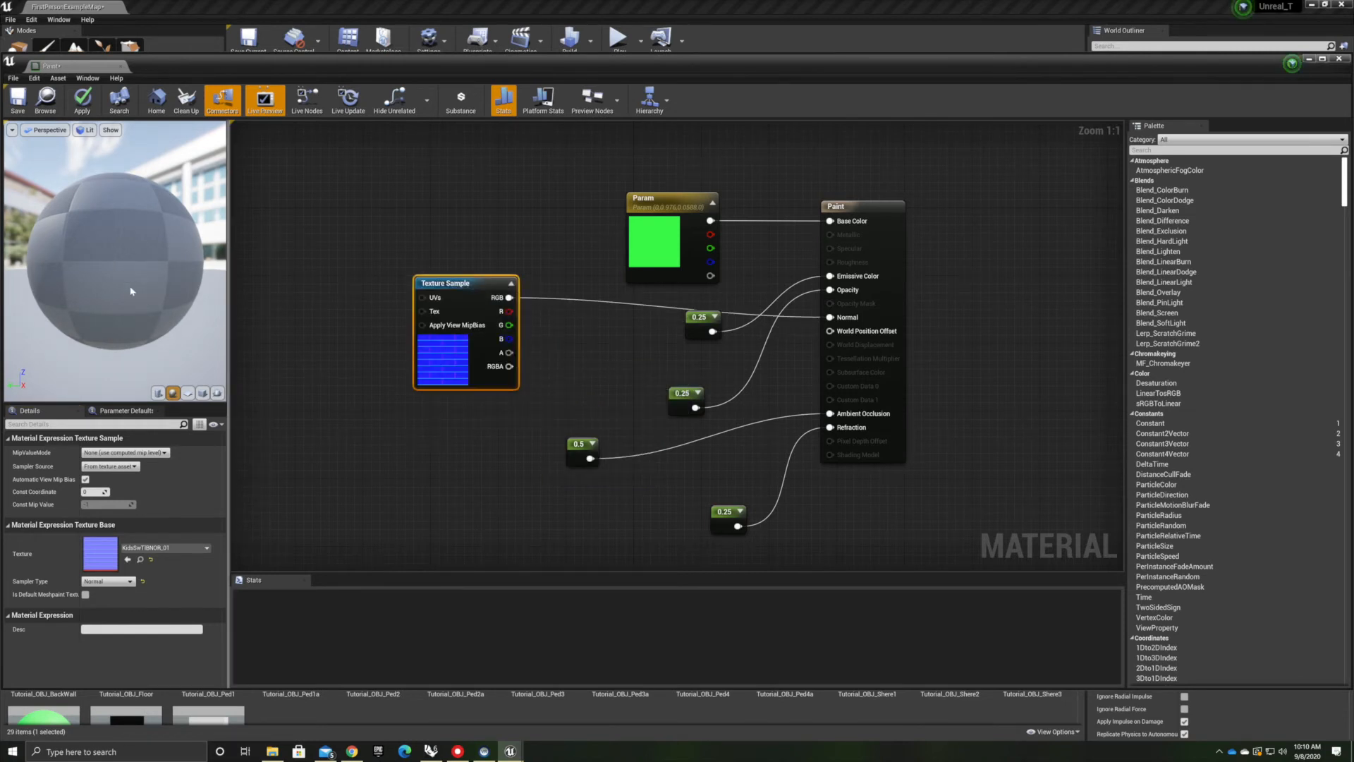
{"action": "left_click_drag", "start_coordinate": [104, 259], "coordinate": [205, 211]}
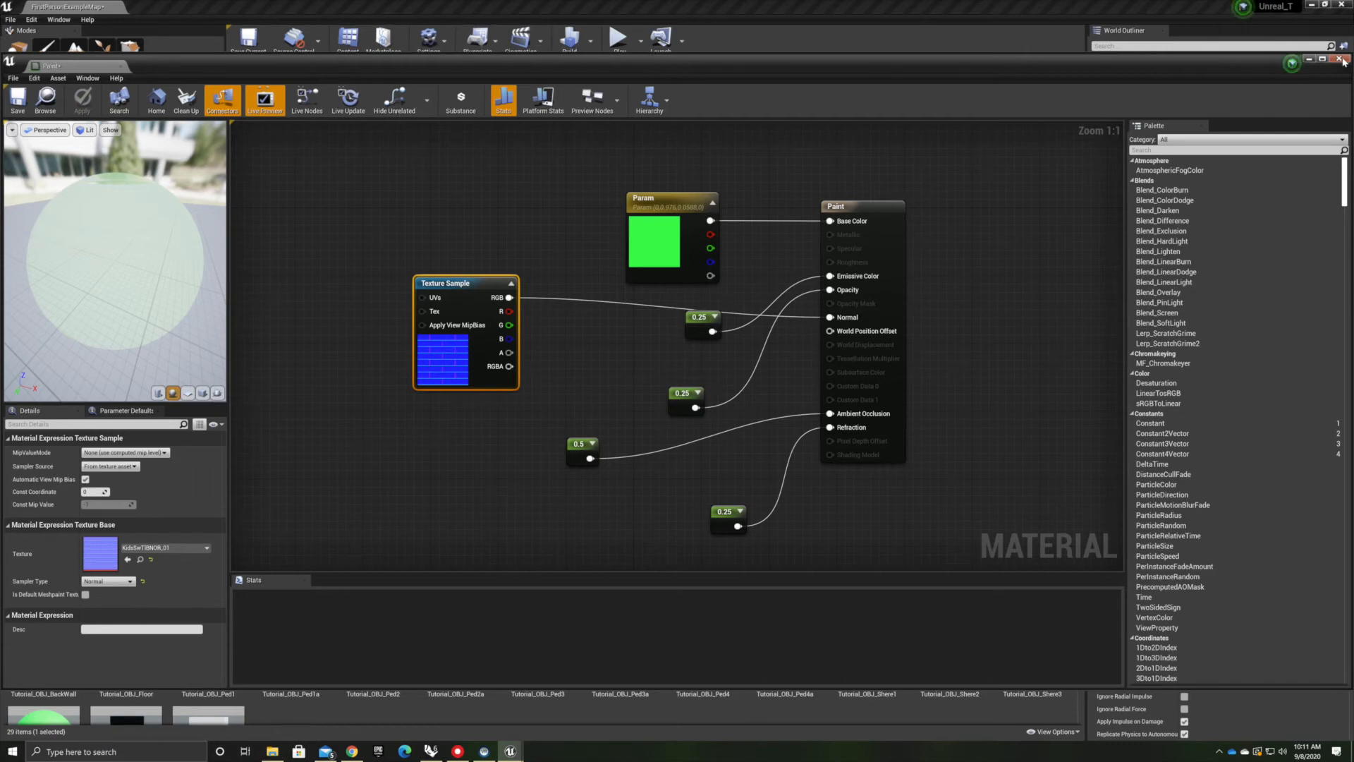
{"action": "left_click", "coordinate": [1342, 61]}
Duplicate the Paint material and open the copy in the material editor
{"action": "mouse_move", "coordinate": [599, 284]}
{"action": "right_mouse_down"}
{"action": "mouse_move", "coordinate": [522, 289]}
{"action": "mouse_move", "coordinate": [487, 247]}
{"action": "right_mouse_up"}
{"action": "scroll", "coordinate": [600, 284], "scroll_direction": "up", "scroll_amount": 3}
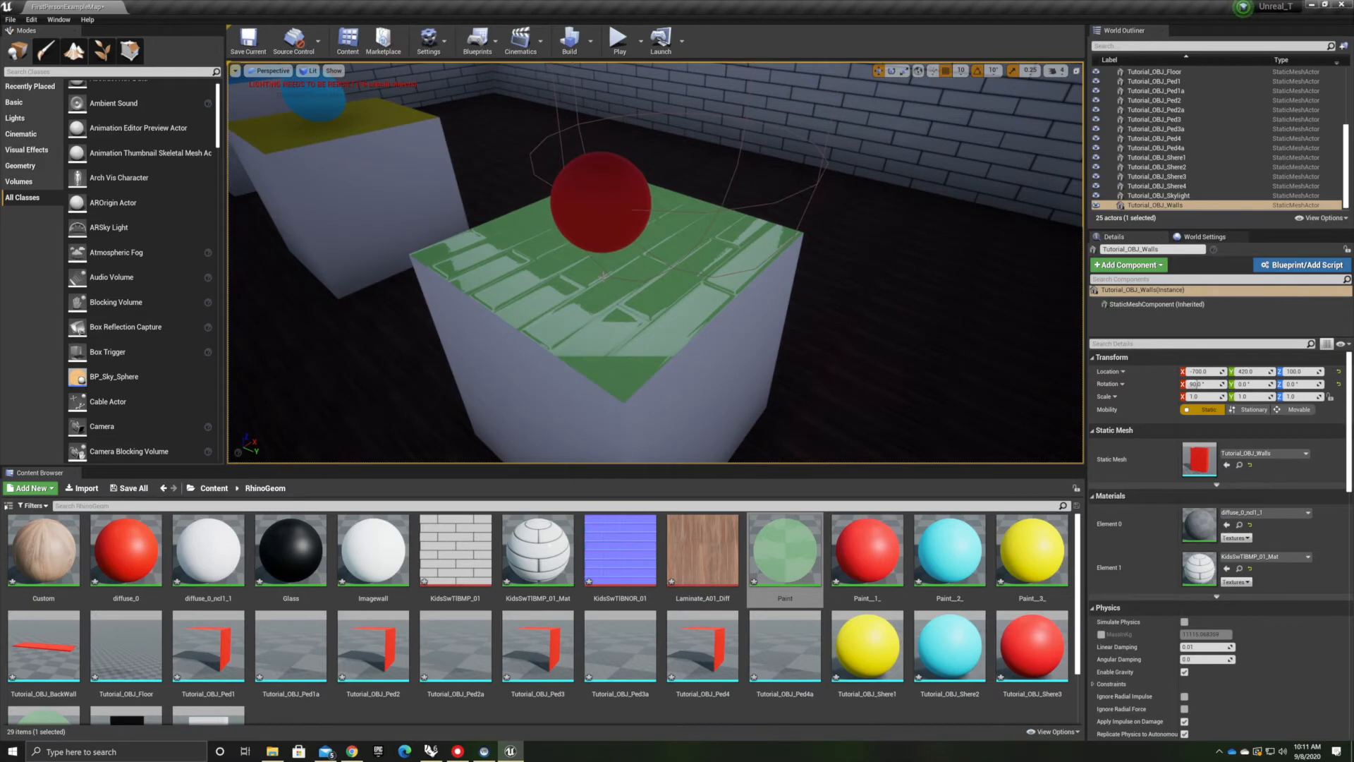
{"action": "right_click_drag", "start_coordinate": [602, 276], "coordinate": [557, 242]}
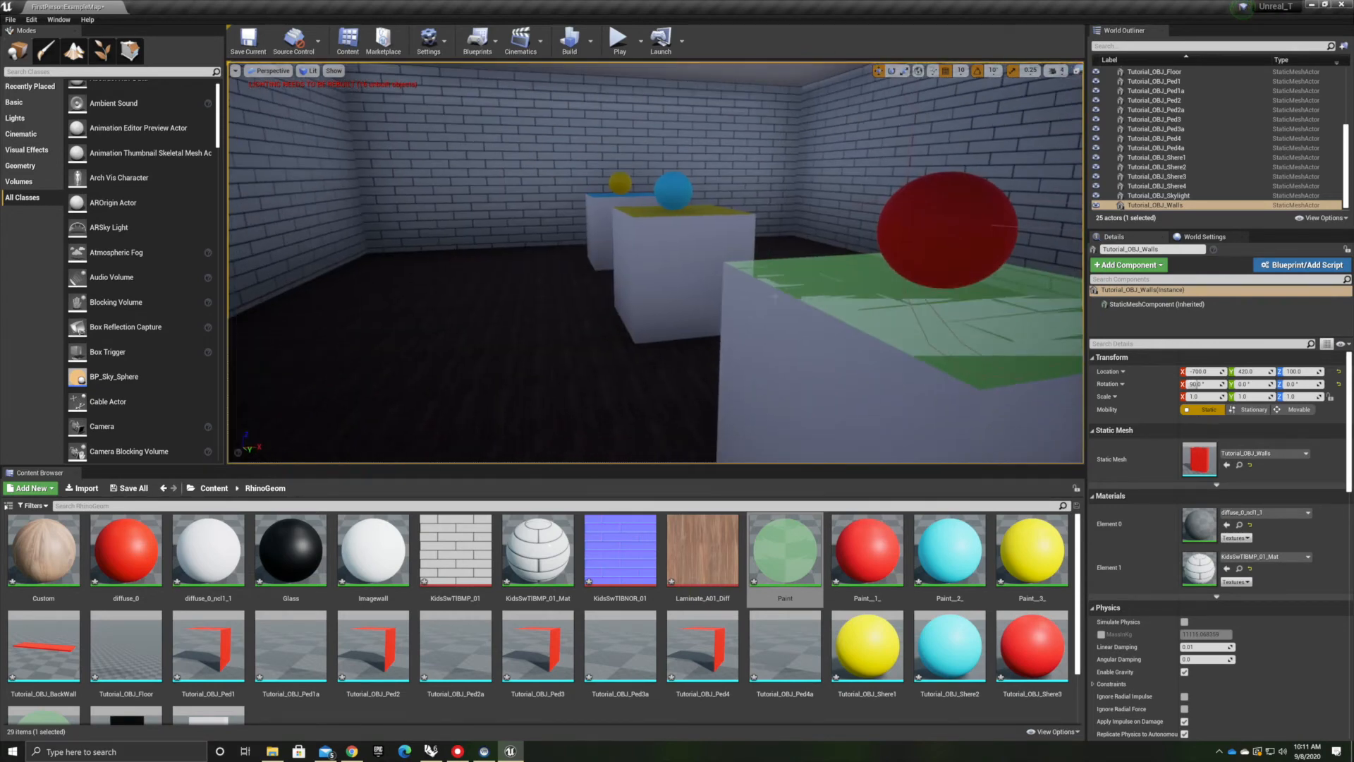
{"action": "right_click", "coordinate": [778, 540]}
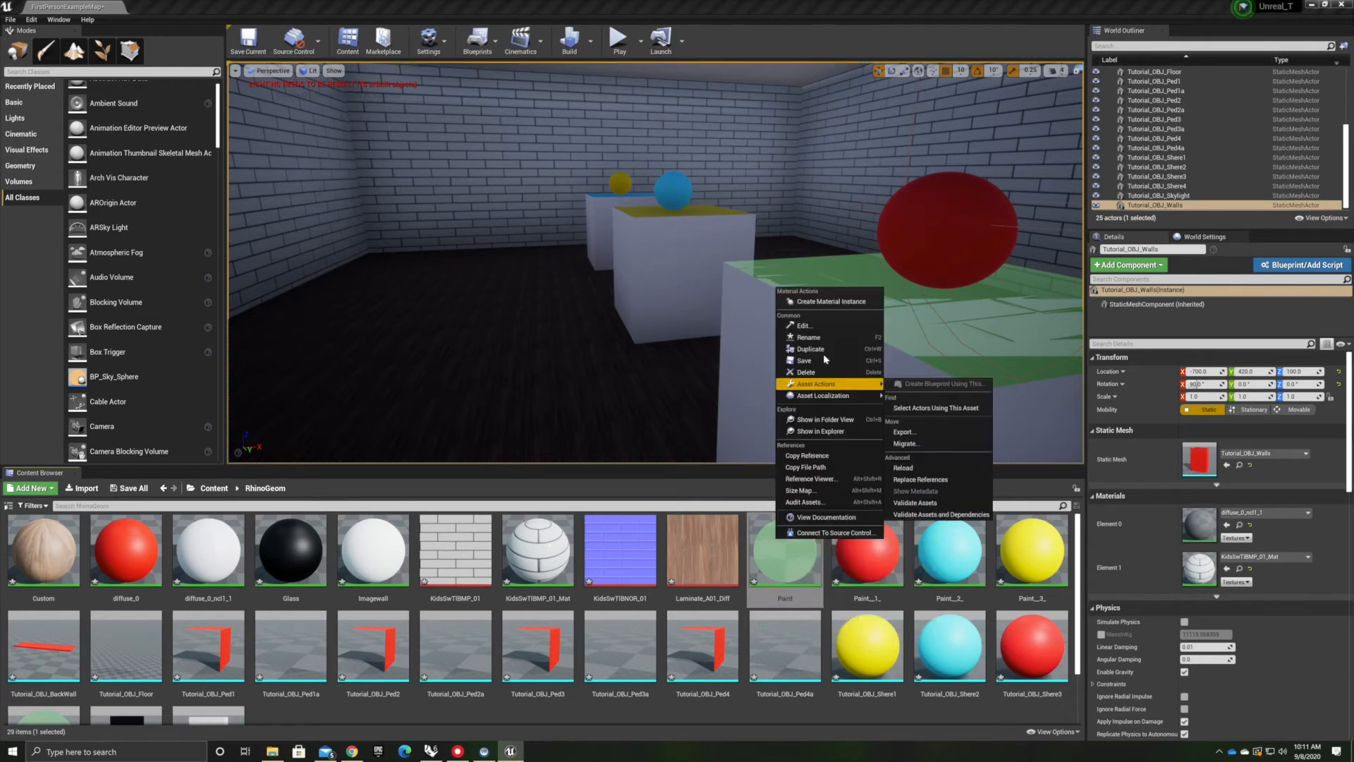
{"action": "left_click", "coordinate": [810, 349]}
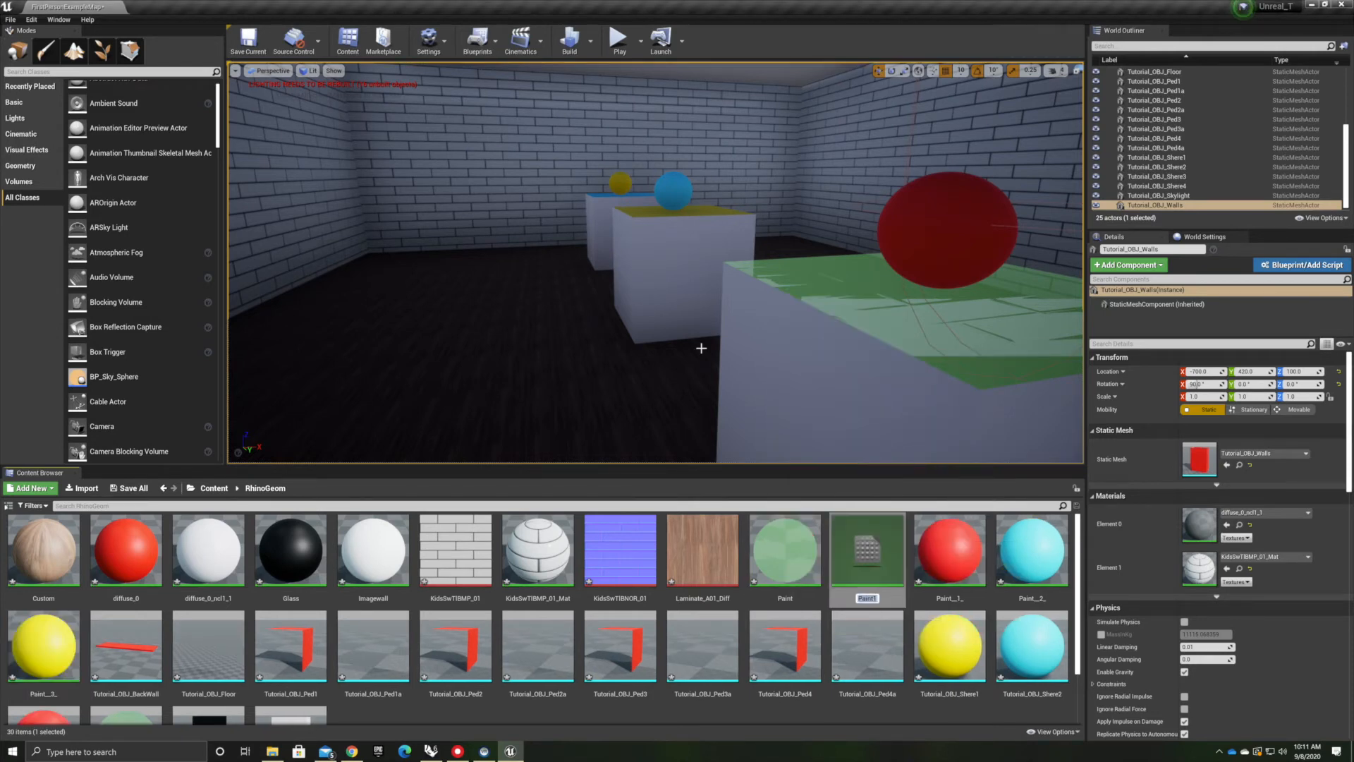
{"action": "double_click", "coordinate": [865, 555]}
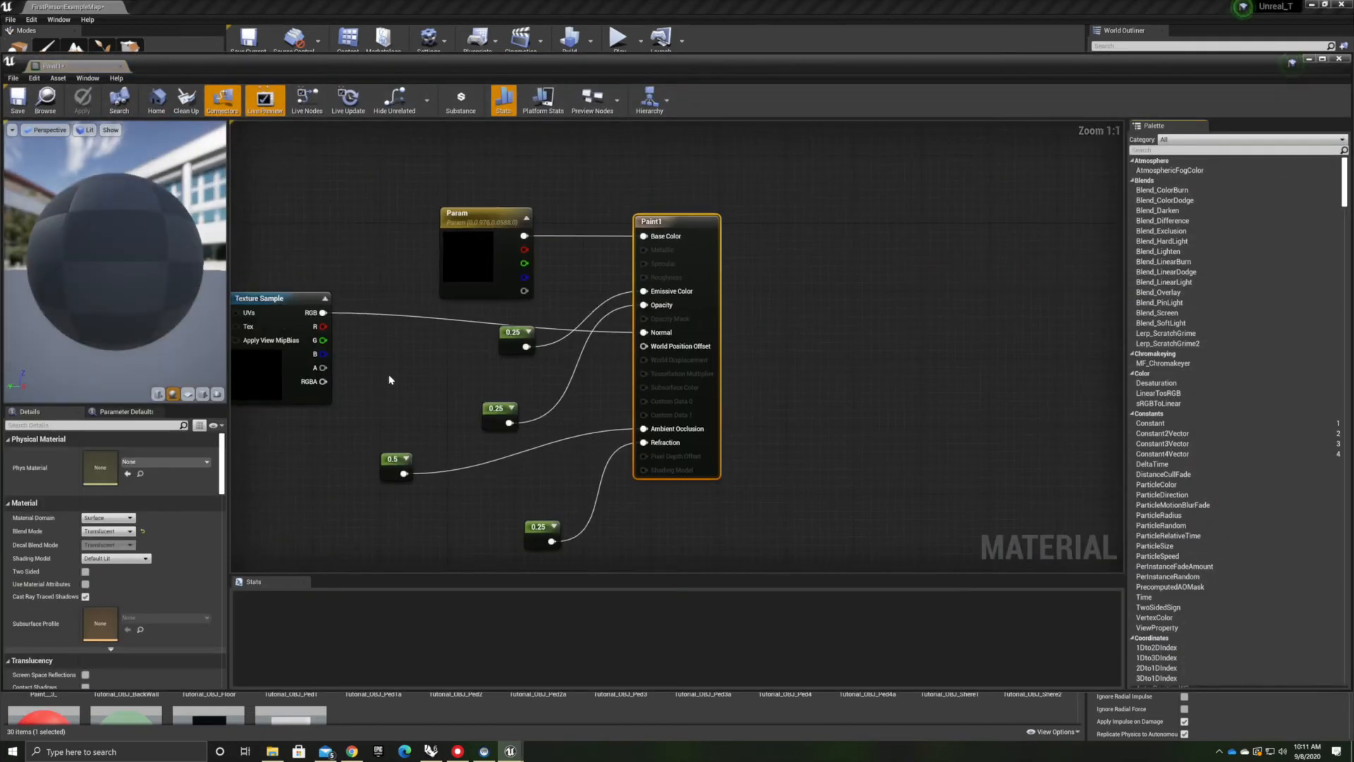
Change the copy's Param colour to pink and close the editor
{"action": "left_click", "coordinate": [706, 319]}
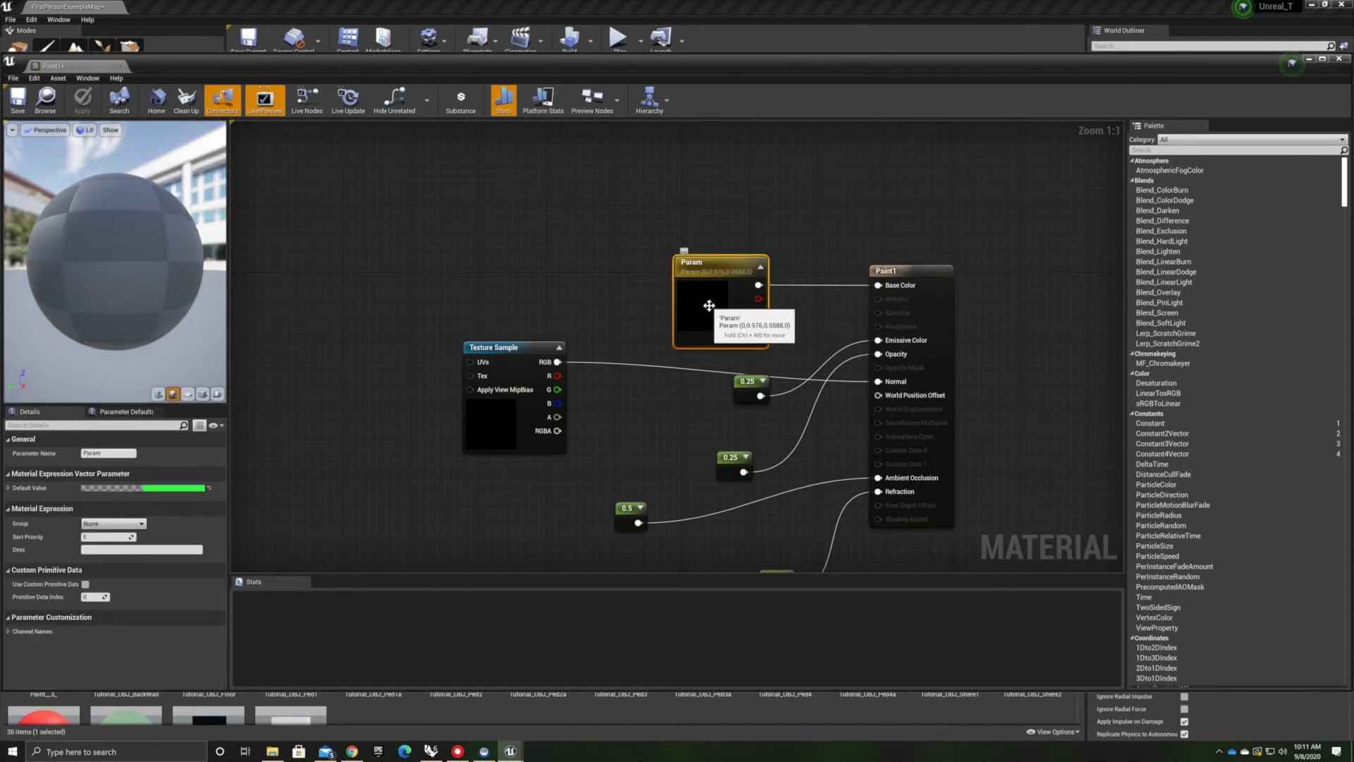
{"action": "double_click", "coordinate": [708, 305]}
{"action": "left_click", "coordinate": [805, 360]}
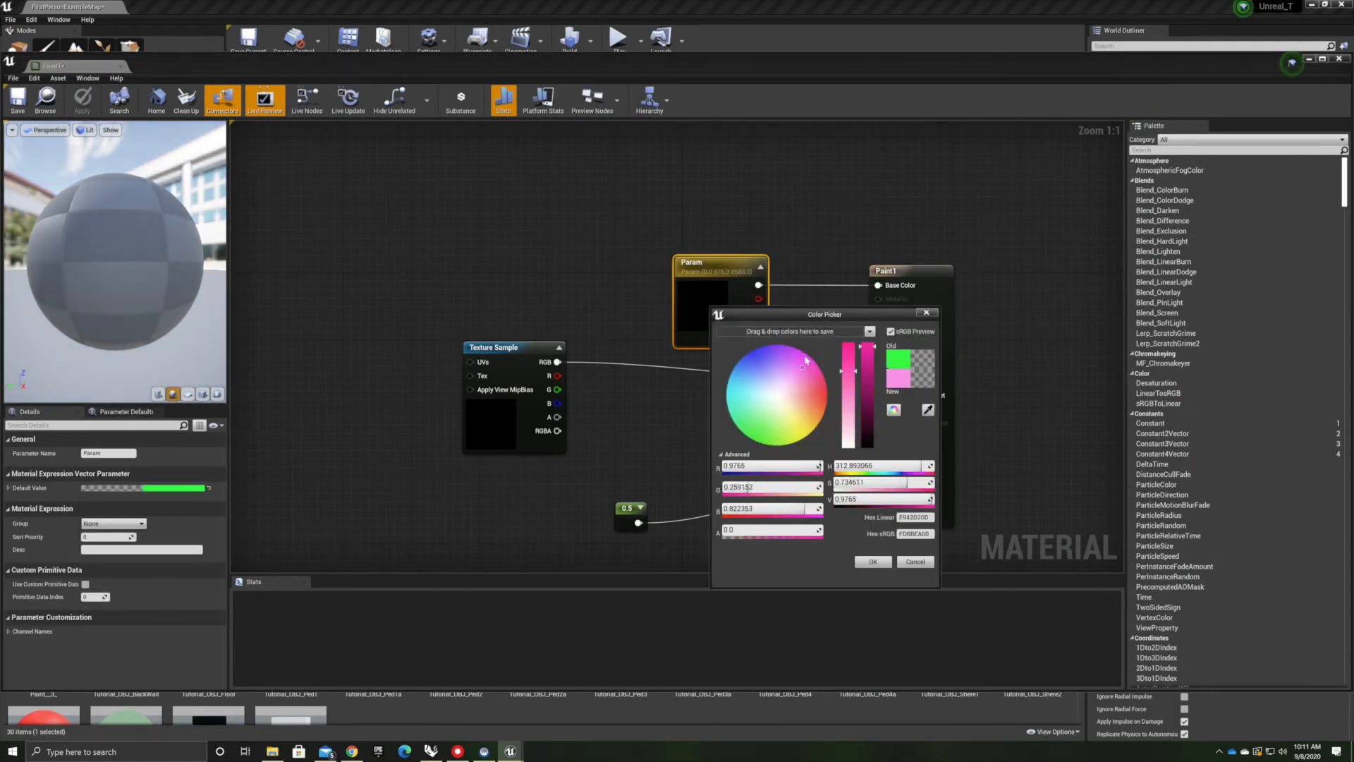
{"action": "left_click", "coordinate": [873, 562]}
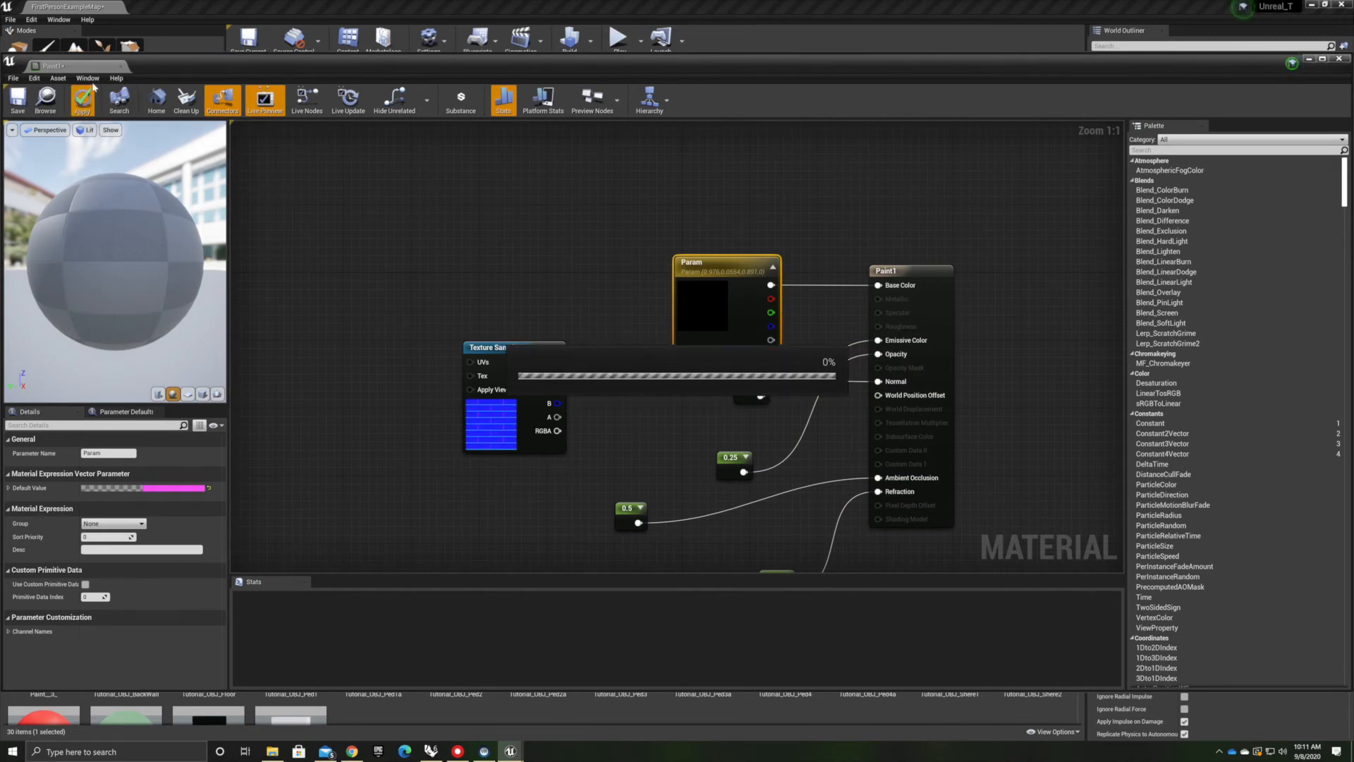
{"action": "left_click", "coordinate": [1340, 60]}
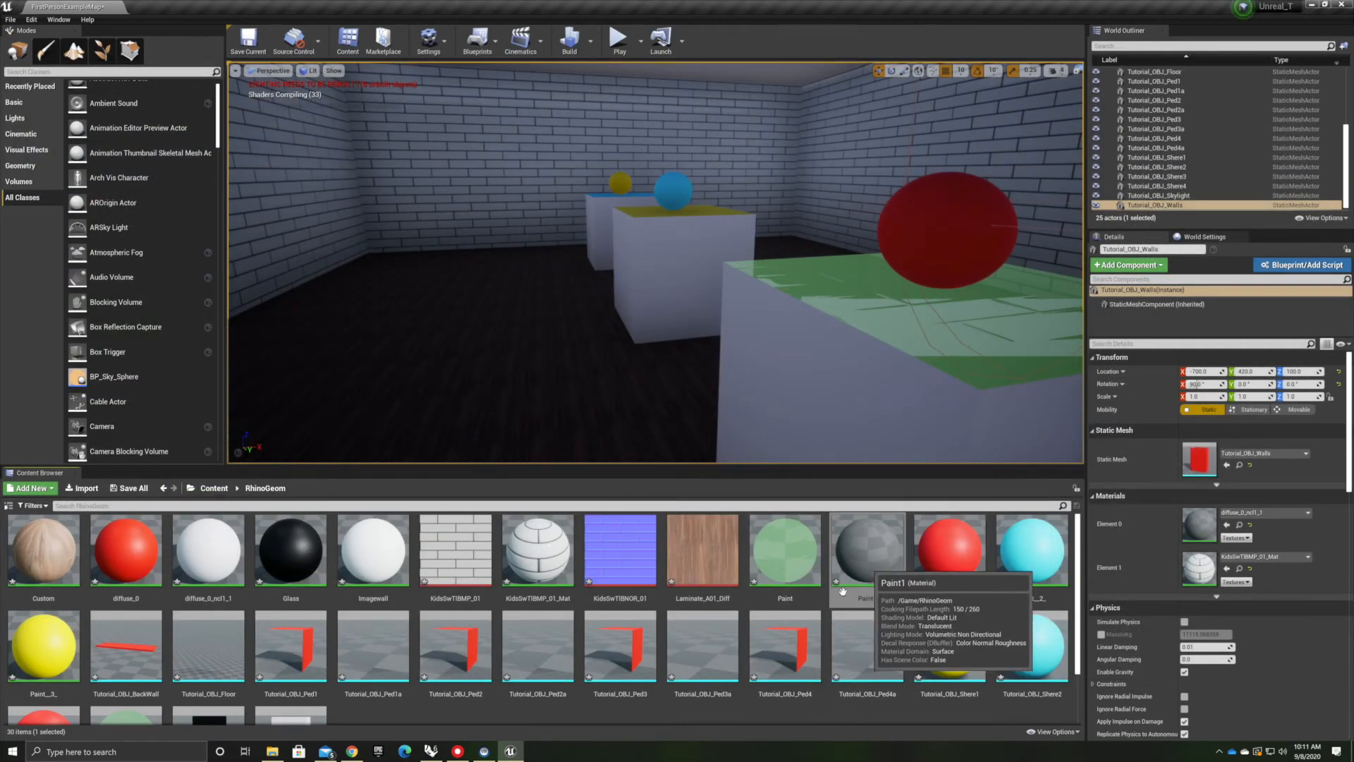
Apply the pink Paint1 material to the large red sphere on the near pedestal
{"action": "left_click", "coordinate": [854, 547]}
{"action": "mouse_move", "coordinate": [848, 501]}
{"action": "left_mouse_down"}
{"action": "mouse_move", "coordinate": [892, 543]}
{"action": "mouse_move", "coordinate": [957, 223]}
{"action": "left_mouse_up"}
{"action": "mouse_move", "coordinate": [958, 223]}
{"action": "right_mouse_down"}
{"action": "mouse_move", "coordinate": [1199, 226]}
{"action": "mouse_move", "coordinate": [1052, 223]}
{"action": "mouse_move", "coordinate": [1062, 234]}
{"action": "right_mouse_up"}
{"action": "right_click_drag", "start_coordinate": [797, 282], "coordinate": [732, 296]}
{"action": "mouse_move", "coordinate": [836, 280]}
{"action": "right_mouse_down"}
{"action": "mouse_move", "coordinate": [873, 243]}
{"action": "mouse_move", "coordinate": [969, 251]}
{"action": "mouse_move", "coordinate": [969, 317]}
{"action": "mouse_move", "coordinate": [933, 282]}
{"action": "mouse_move", "coordinate": [932, 243]}
{"action": "right_mouse_up"}
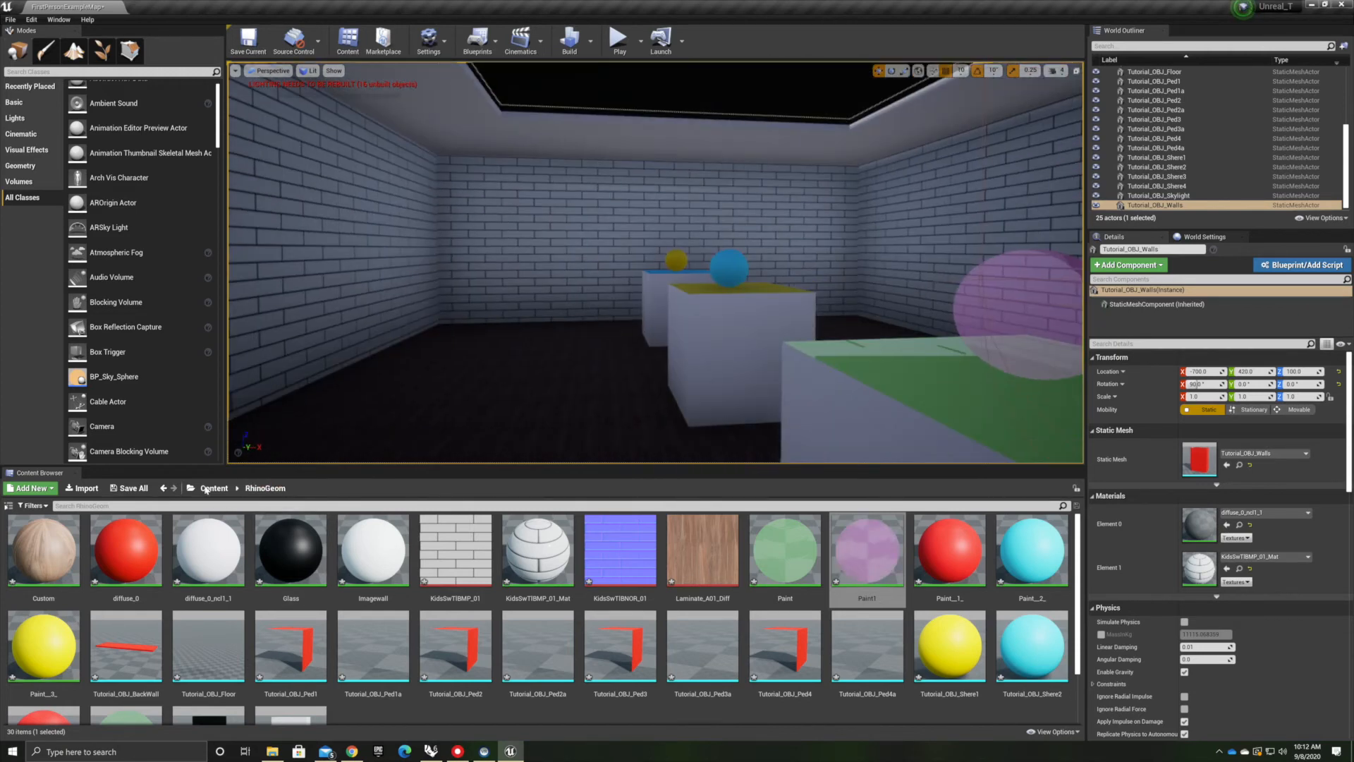
Open the Starter Content materials folder and drag M_Glass onto the small yellow sphere
{"action": "left_click", "coordinate": [204, 488]}
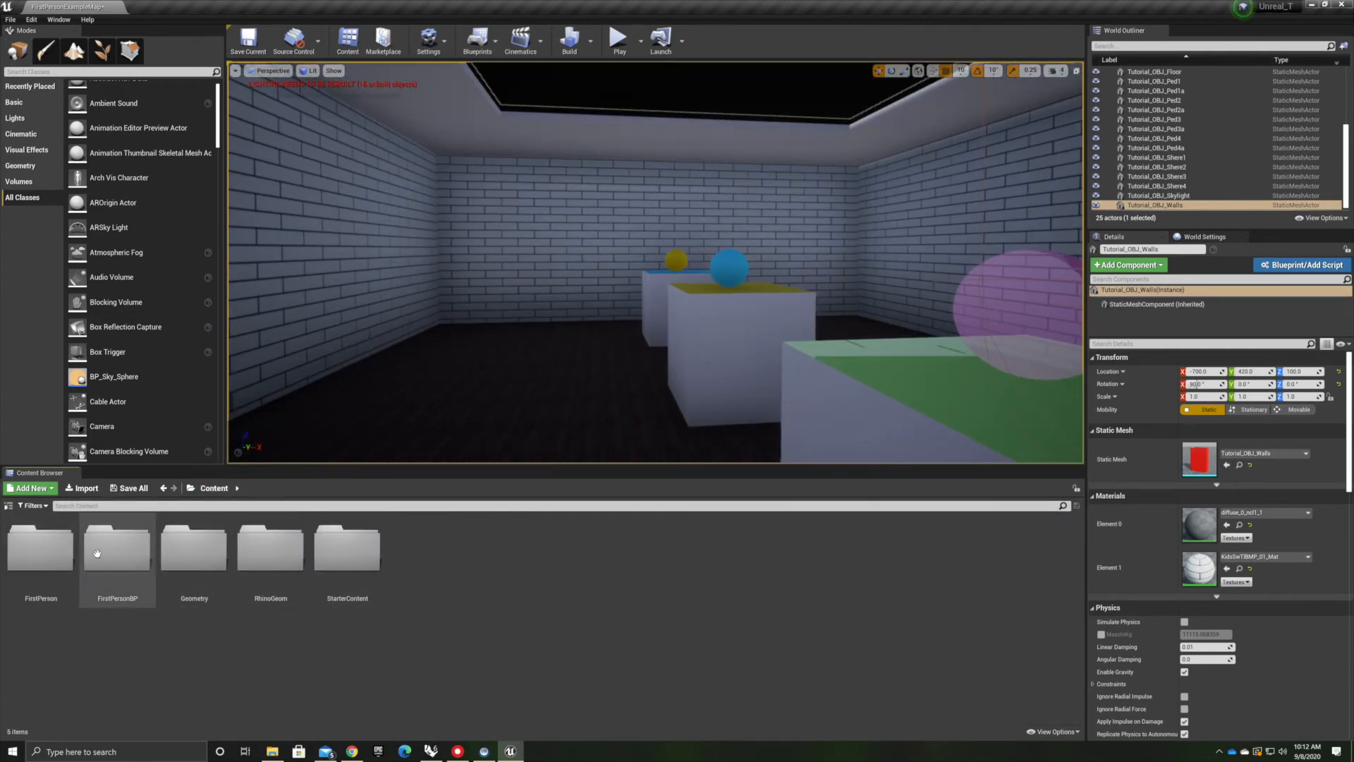
{"action": "double_click", "coordinate": [349, 554]}
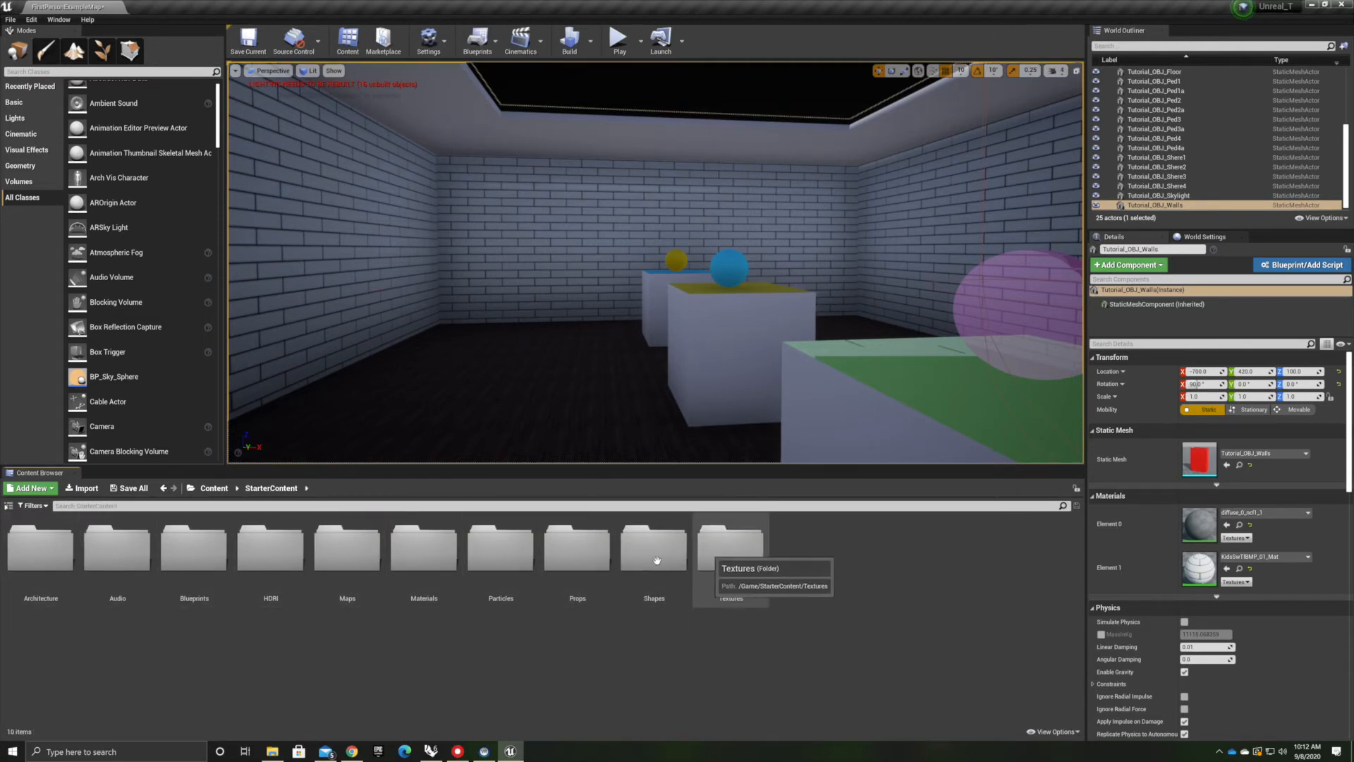
{"action": "double_click", "coordinate": [424, 550]}
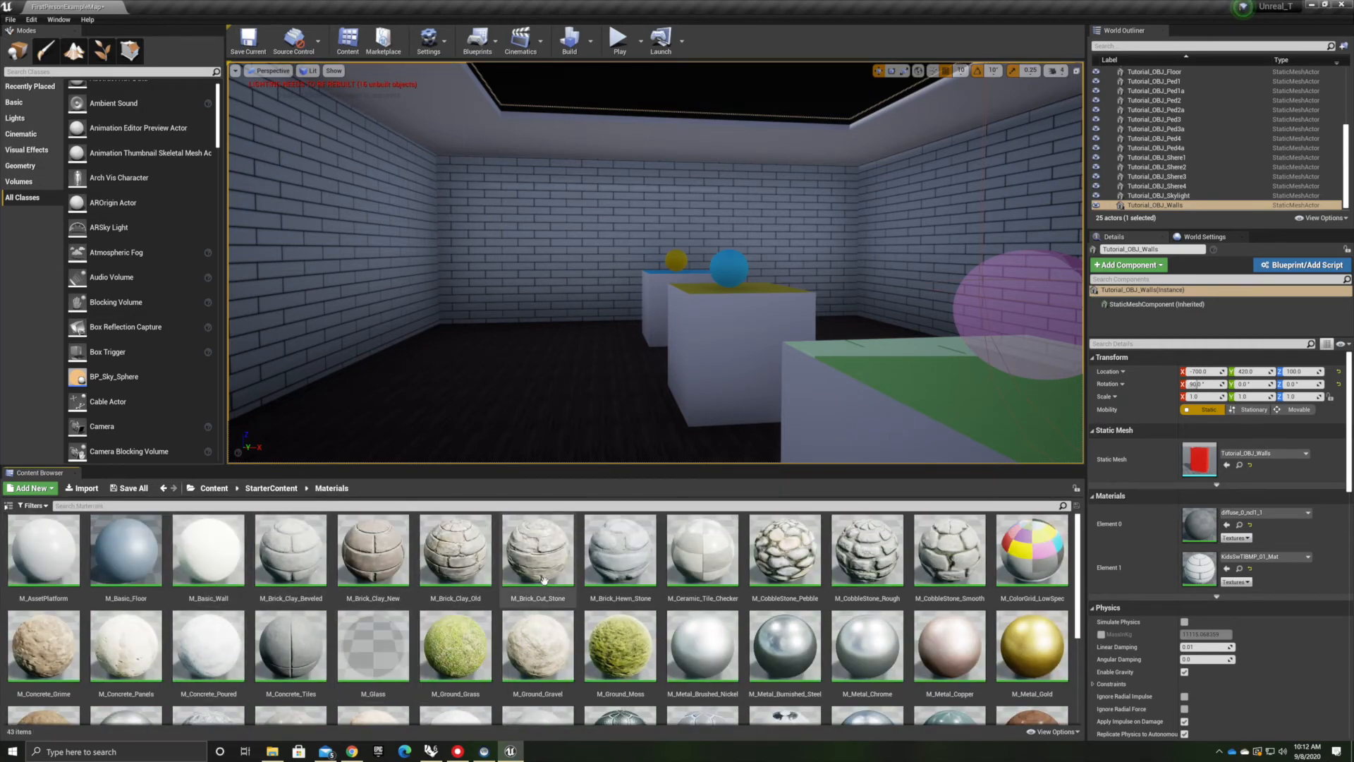
{"action": "scroll", "coordinate": [810, 612], "scroll_direction": "down", "scroll_amount": 1}
{"action": "scroll", "coordinate": [806, 621], "scroll_direction": "down", "scroll_amount": 4}
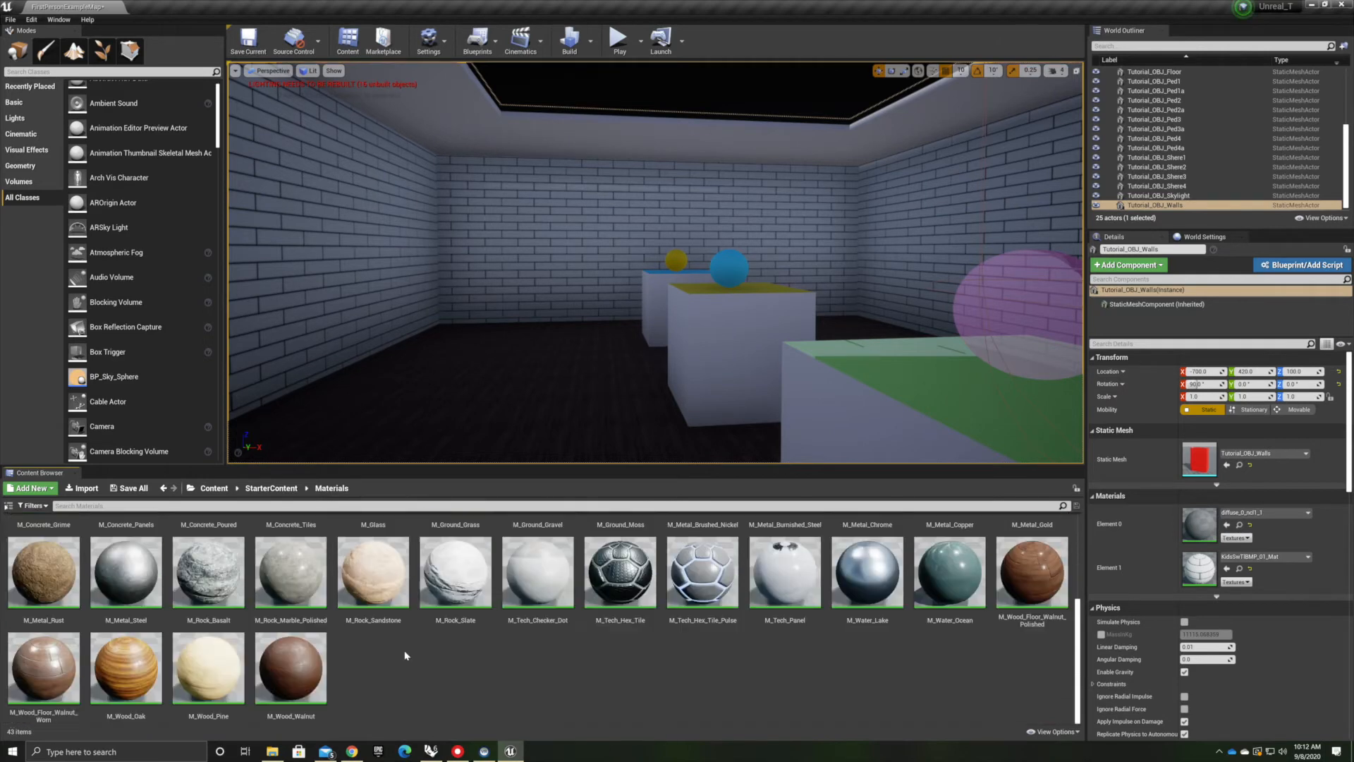
{"action": "scroll", "coordinate": [360, 659], "scroll_direction": "up", "scroll_amount": 5}
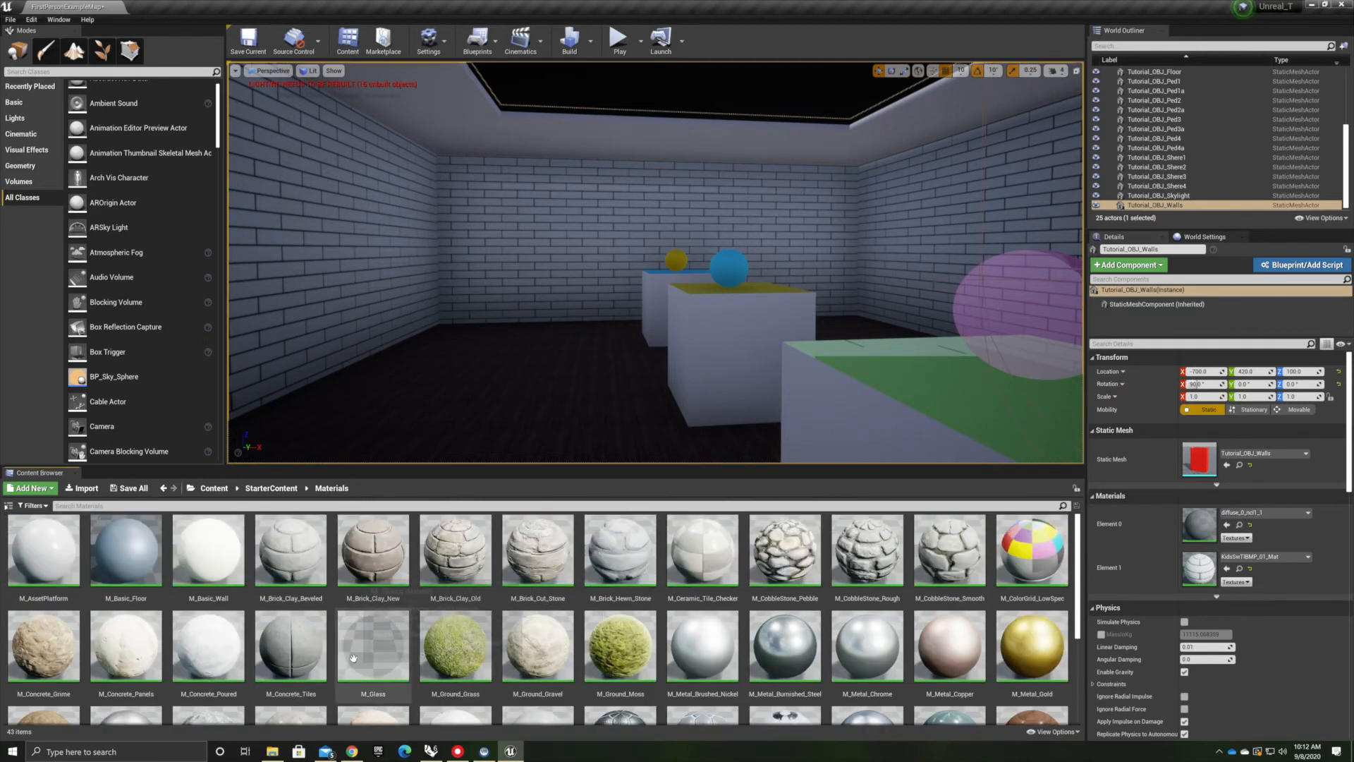
{"action": "right_click_drag", "start_coordinate": [527, 303], "coordinate": [554, 189]}
{"action": "left_click_drag", "start_coordinate": [368, 636], "coordinate": [522, 277]}
{"action": "right_click_drag", "start_coordinate": [522, 278], "coordinate": [505, 389]}
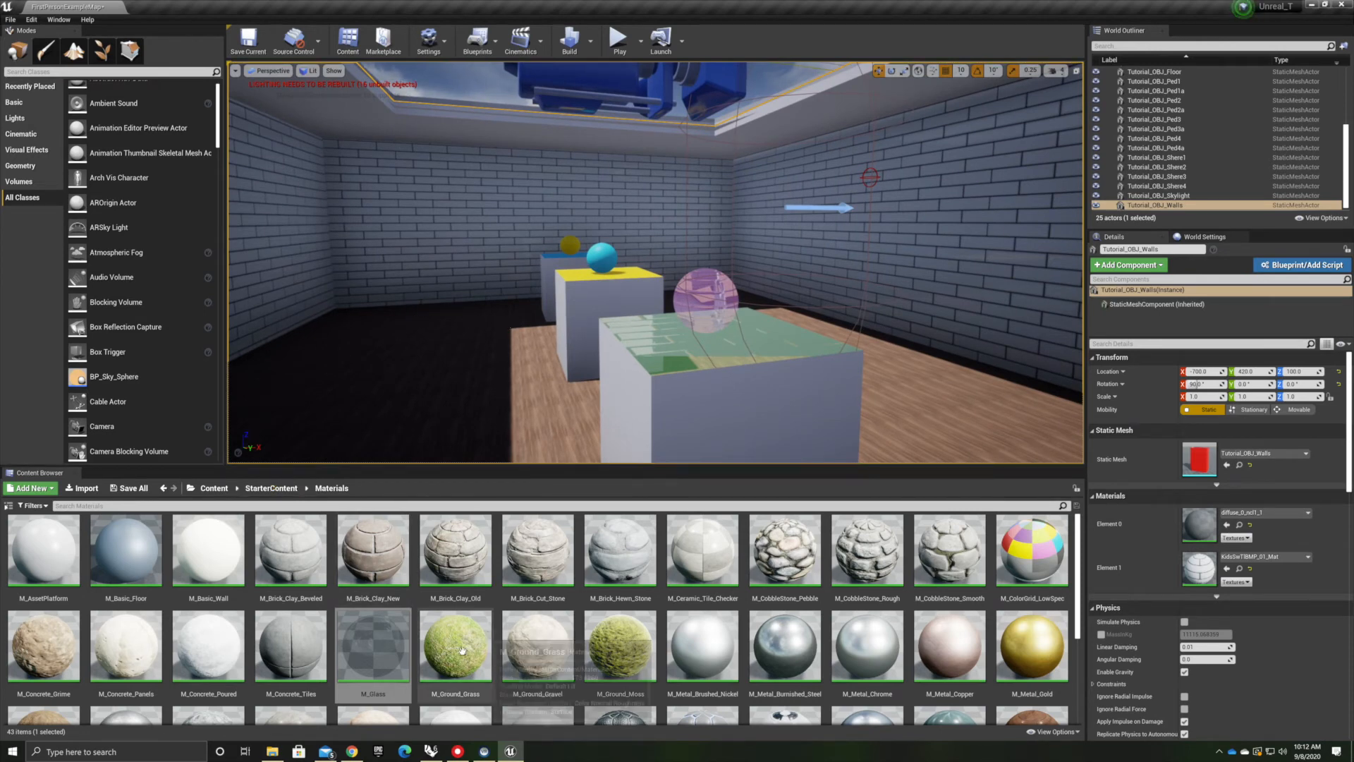
Open M_Glass in the material editor, examine its node graph, and close the editor
{"action": "double_click", "coordinate": [377, 640]}
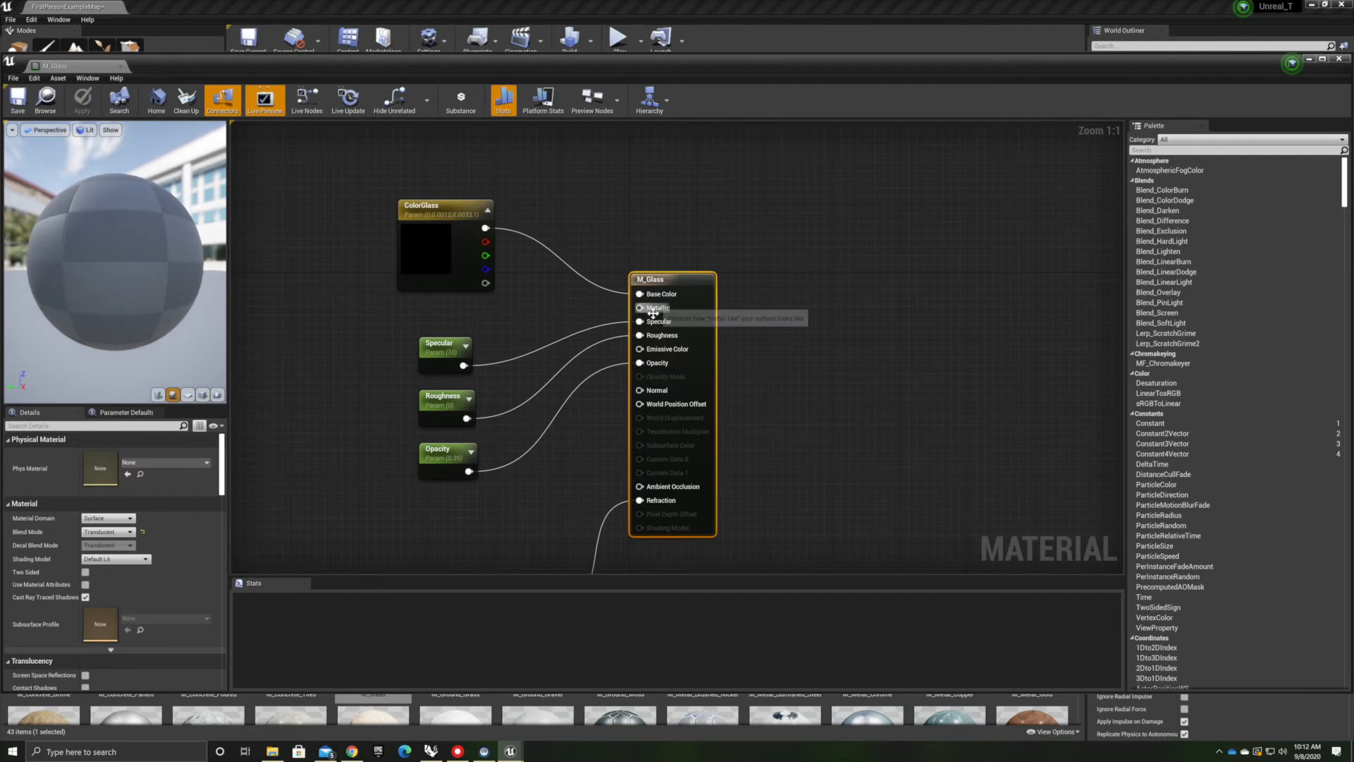
{"action": "left_click", "coordinate": [246, 514]}
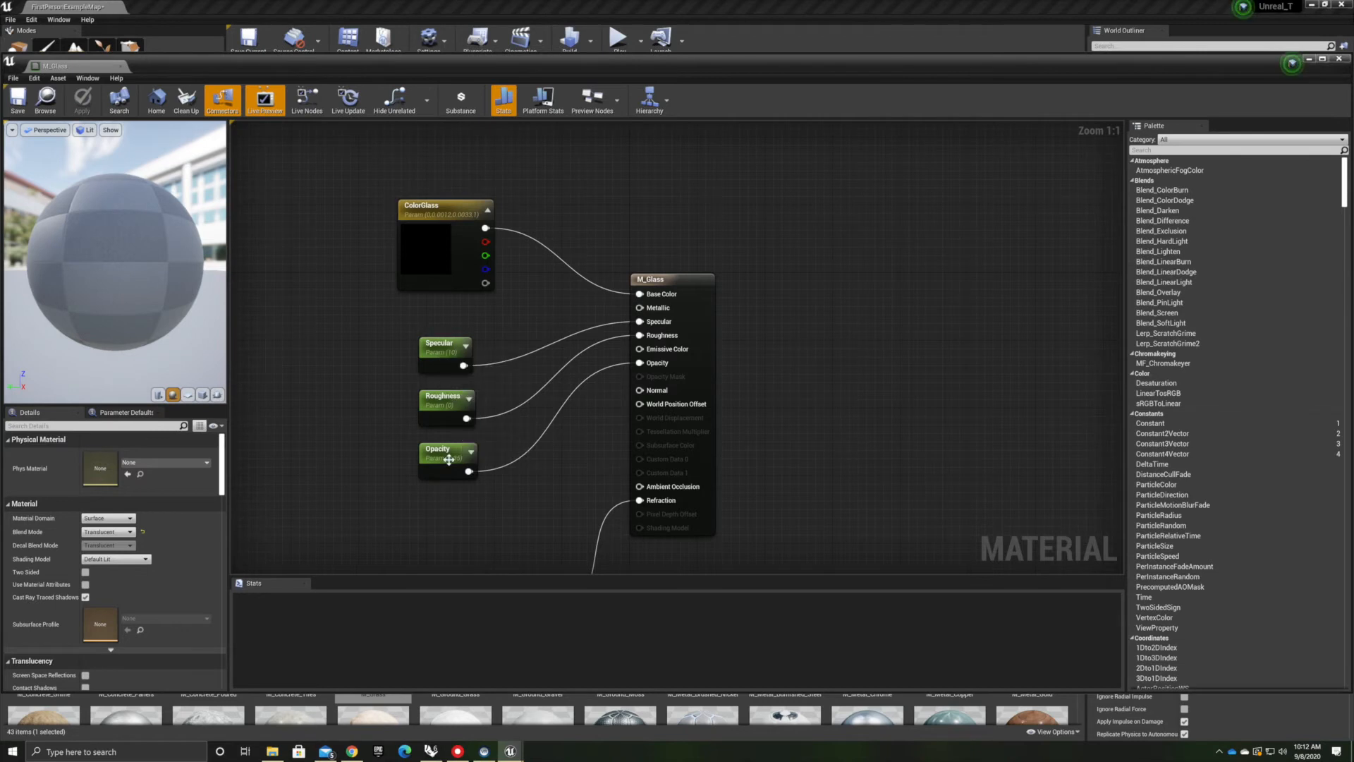
{"action": "right_click_drag", "start_coordinate": [471, 529], "coordinate": [872, 224]}
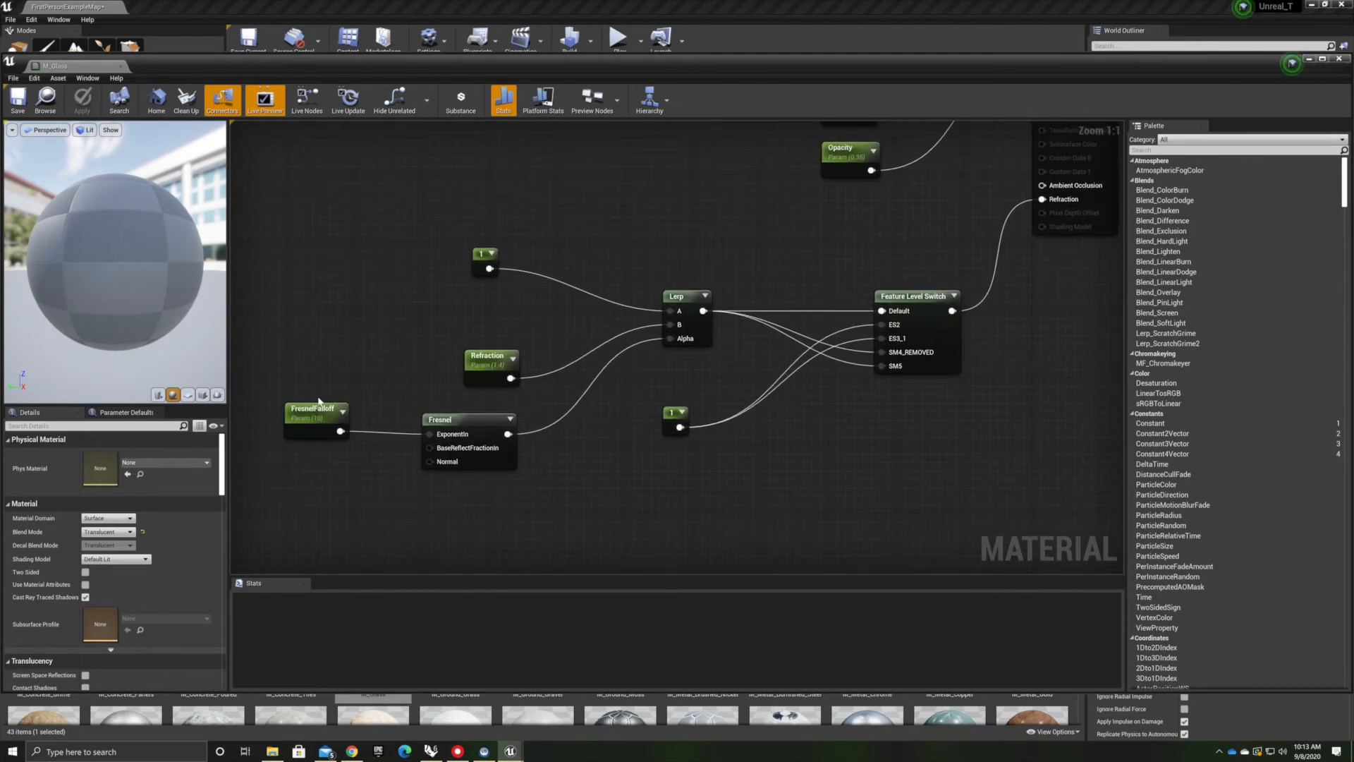
{"action": "right_click_drag", "start_coordinate": [762, 433], "coordinate": [809, 282]}
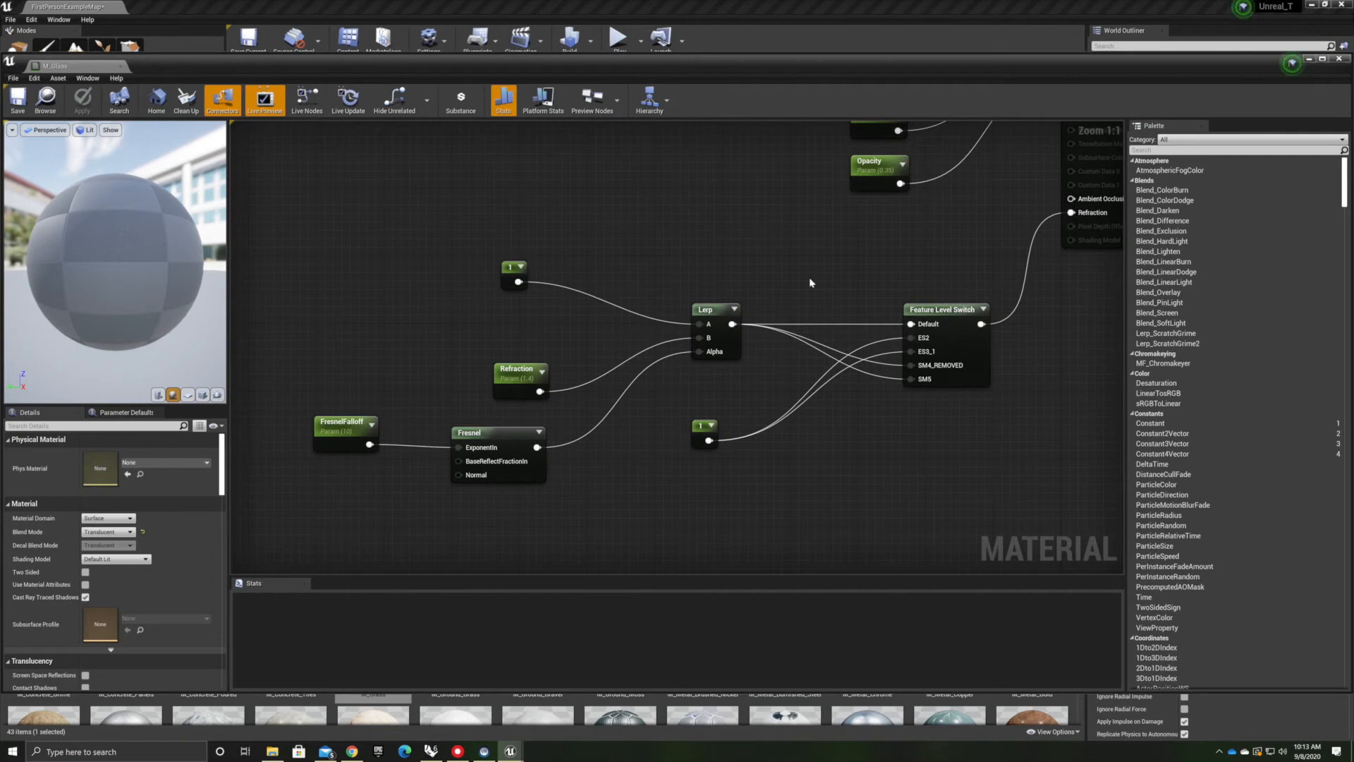
{"action": "scroll", "coordinate": [749, 286], "scroll_direction": "down", "scroll_amount": 3}
{"action": "right_click_drag", "start_coordinate": [770, 237], "coordinate": [592, 468]}
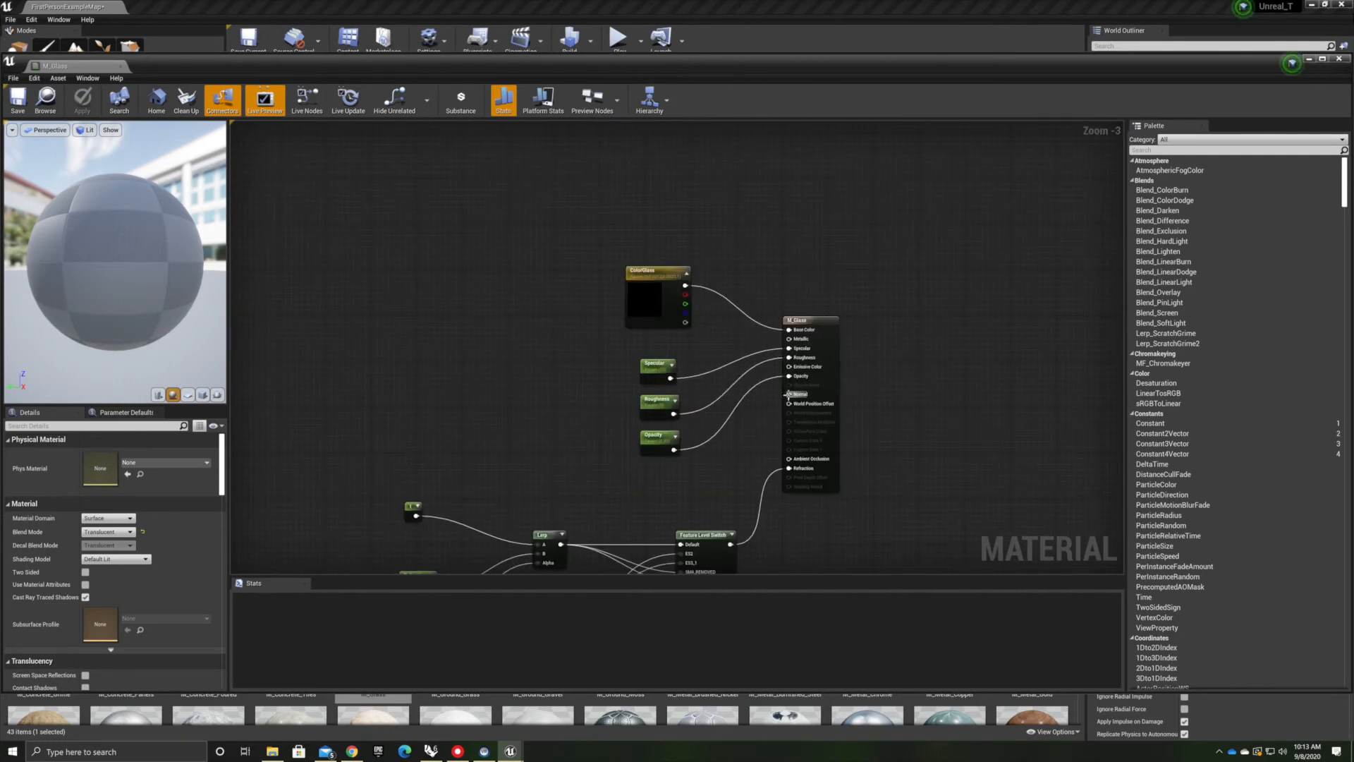
{"action": "scroll", "coordinate": [786, 392], "scroll_direction": "up", "scroll_amount": 3}
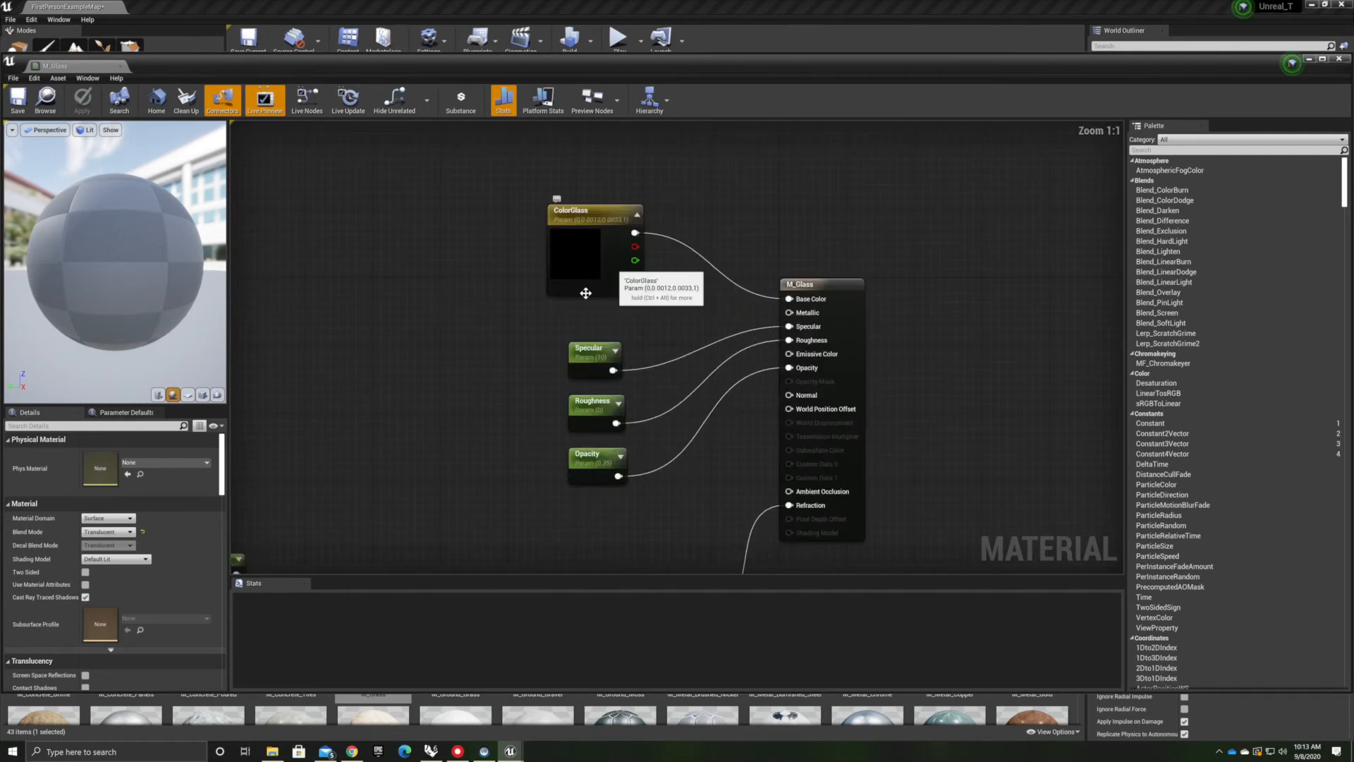
{"action": "right_click_drag", "start_coordinate": [494, 312], "coordinate": [450, 338]}
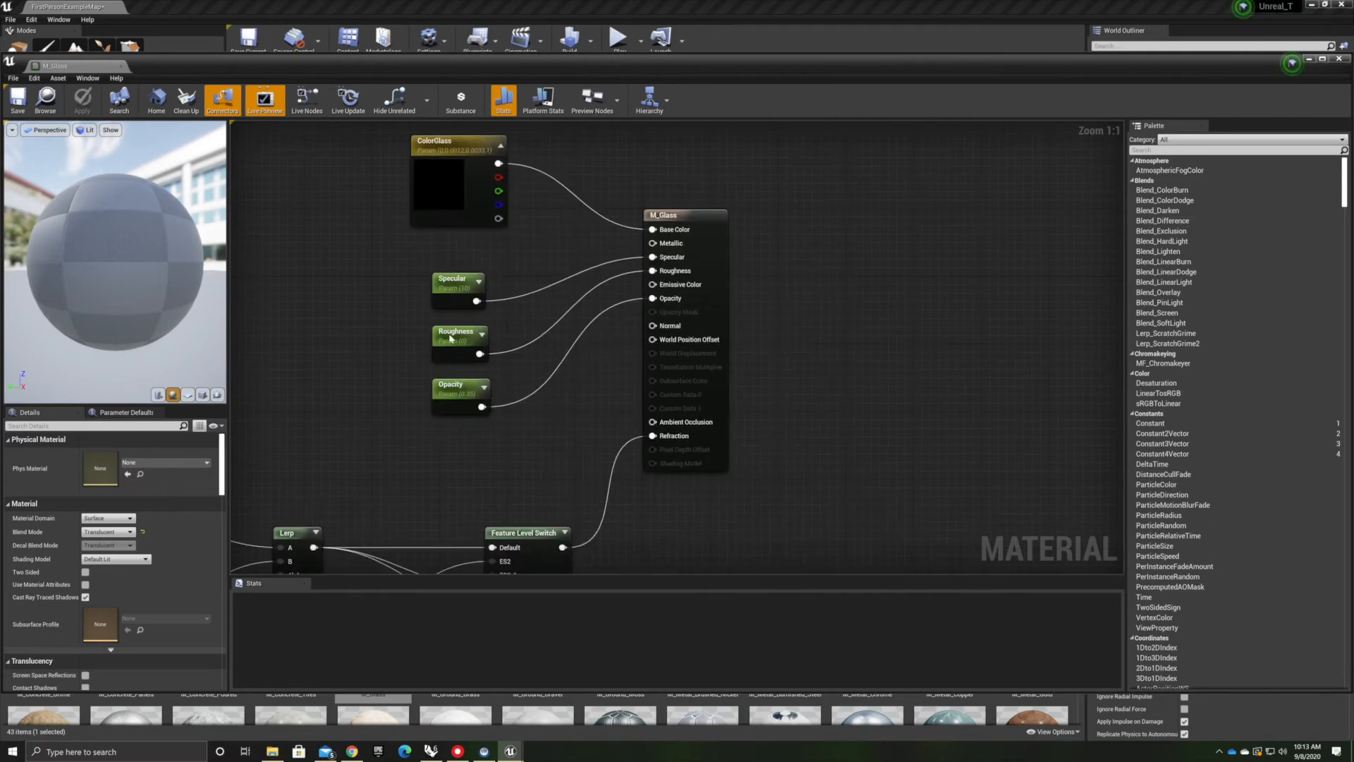
{"action": "left_click", "coordinate": [120, 66]}
Apply the M_Tech_Hex_Tile material to the floor
{"action": "right_click_drag", "start_coordinate": [510, 324], "coordinate": [908, 525]}
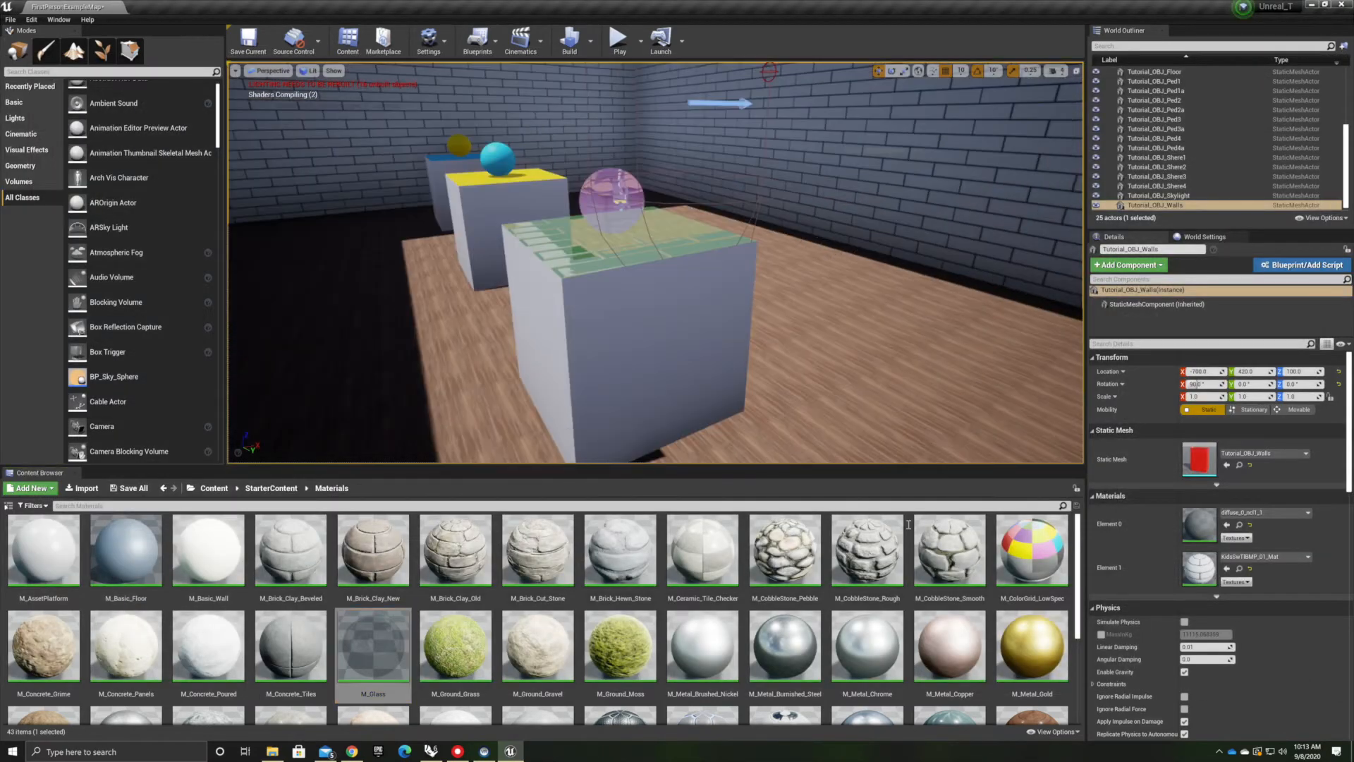
{"action": "scroll", "coordinate": [901, 654], "scroll_direction": "down", "scroll_amount": 2}
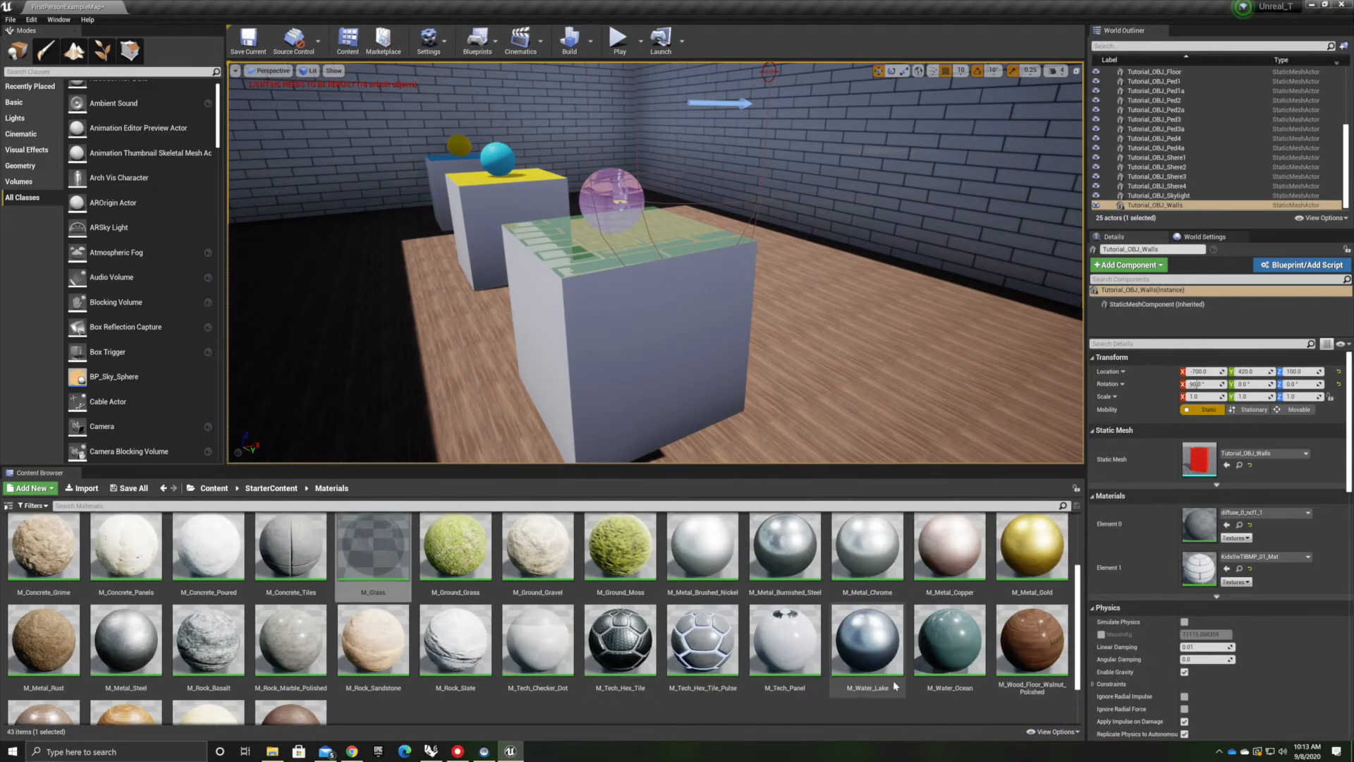
{"action": "scroll", "coordinate": [894, 686], "scroll_direction": "down", "scroll_amount": 2}
{"action": "left_click_drag", "start_coordinate": [620, 571], "coordinate": [916, 367]}
{"action": "right_click_drag", "start_coordinate": [376, 359], "coordinate": [585, 409]}
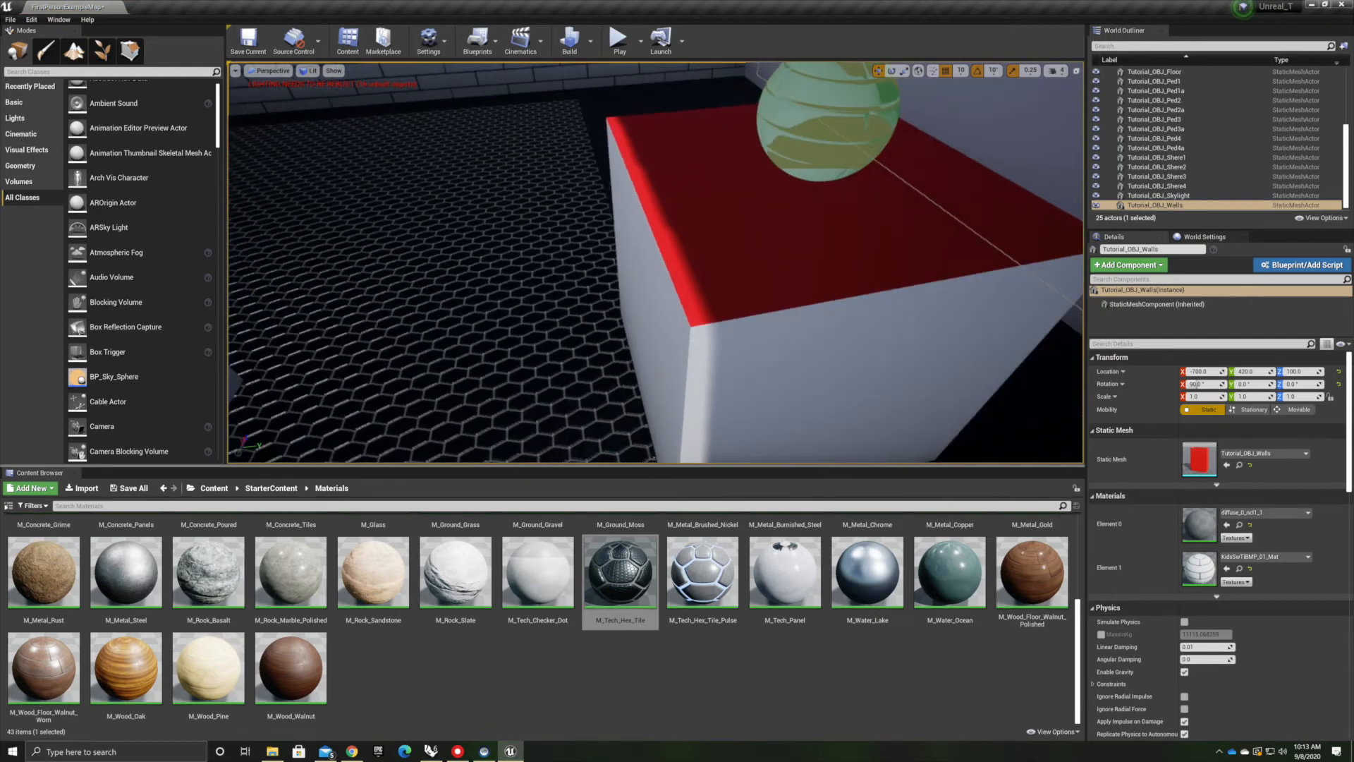
Apply the M_Tech_Hex_Tile_Pulse material to the back wall and inspect it up close
{"action": "left_click_drag", "start_coordinate": [715, 572], "coordinate": [520, 357]}
{"action": "right_click_drag", "start_coordinate": [521, 356], "coordinate": [592, 324]}
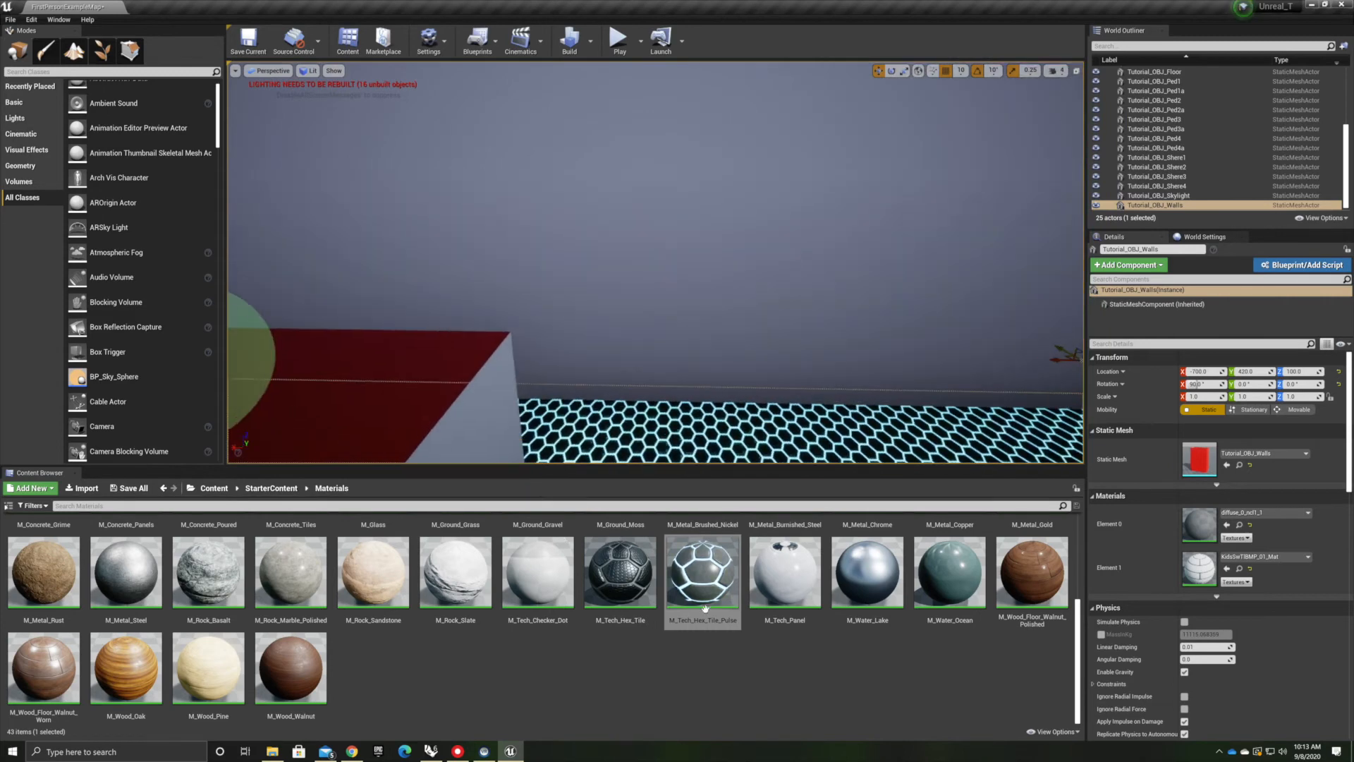
{"action": "left_click_drag", "start_coordinate": [730, 413], "coordinate": [728, 446]}
{"action": "scroll", "coordinate": [688, 360], "scroll_direction": "down", "scroll_amount": 6}
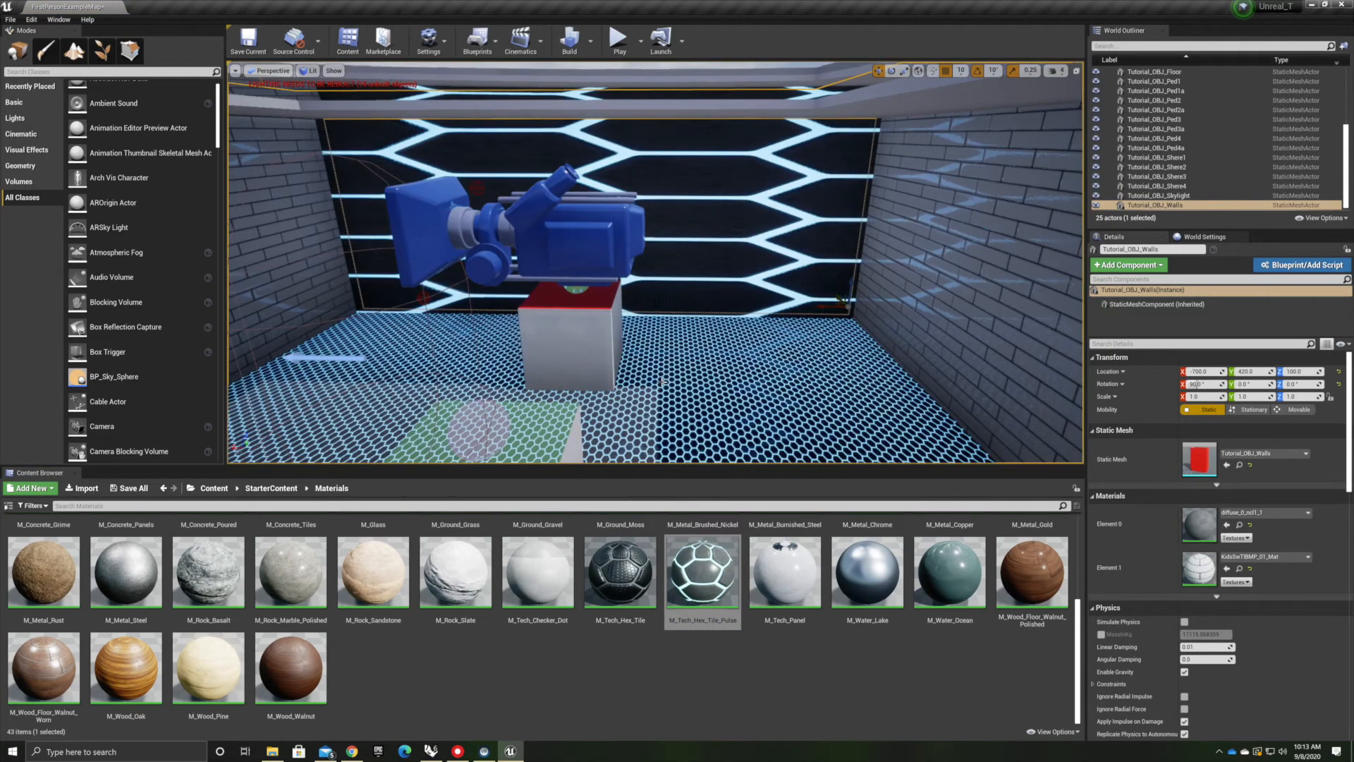
{"action": "right_click_drag", "start_coordinate": [689, 359], "coordinate": [686, 394]}
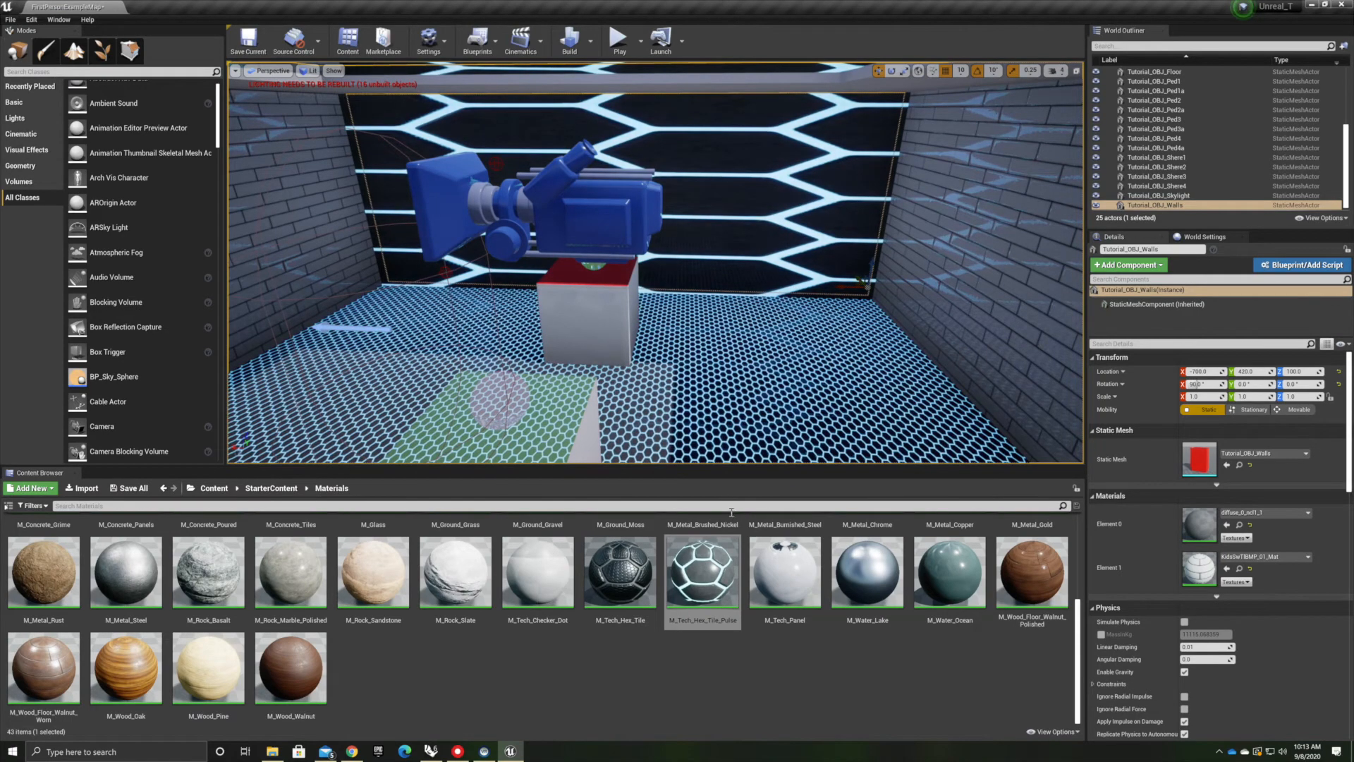
{"action": "right_click_drag", "start_coordinate": [813, 365], "coordinate": [821, 313]}
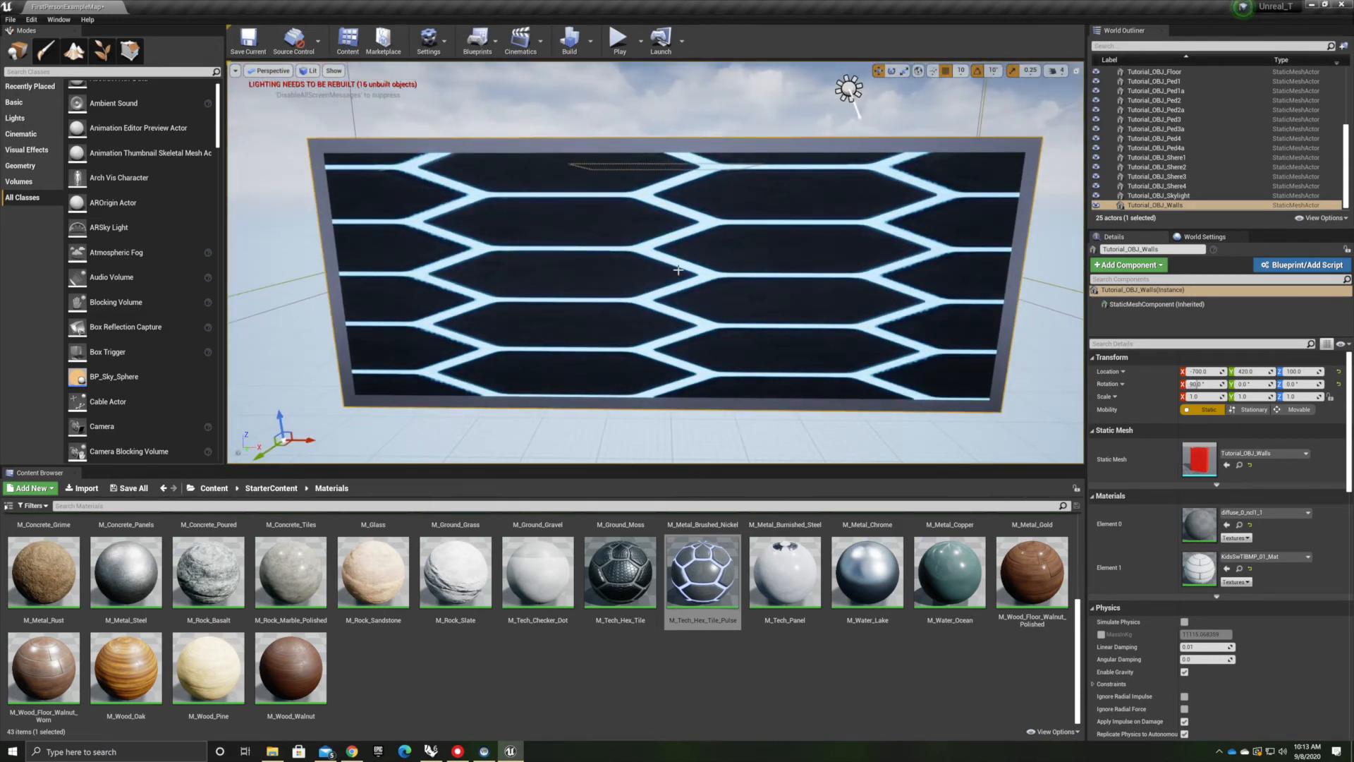
{"action": "scroll", "coordinate": [671, 199], "scroll_direction": "up", "scroll_amount": 8}
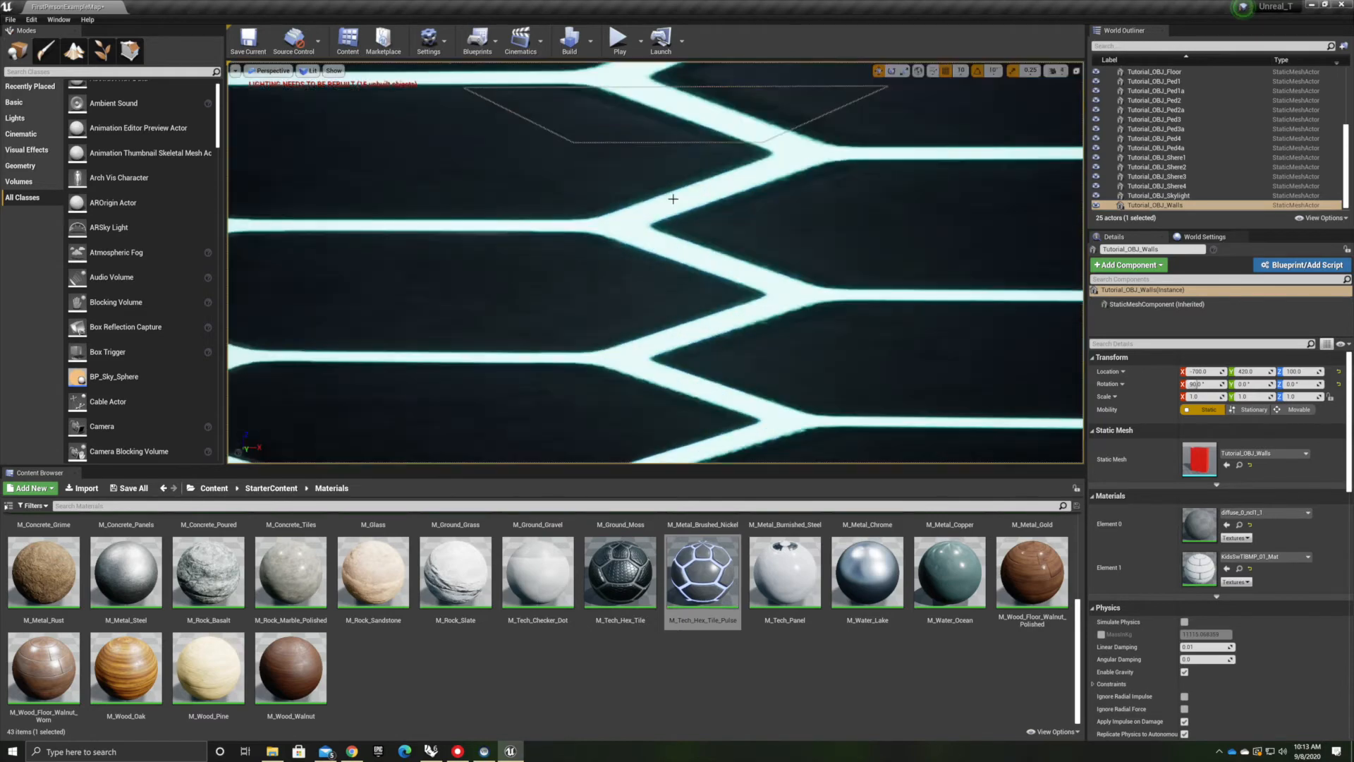
{"action": "right_click_drag", "start_coordinate": [671, 199], "coordinate": [395, 205]}
{"action": "right_click_drag", "start_coordinate": [838, 349], "coordinate": [762, 365]}
{"action": "scroll", "coordinate": [837, 349], "scroll_direction": "down", "scroll_amount": 8}
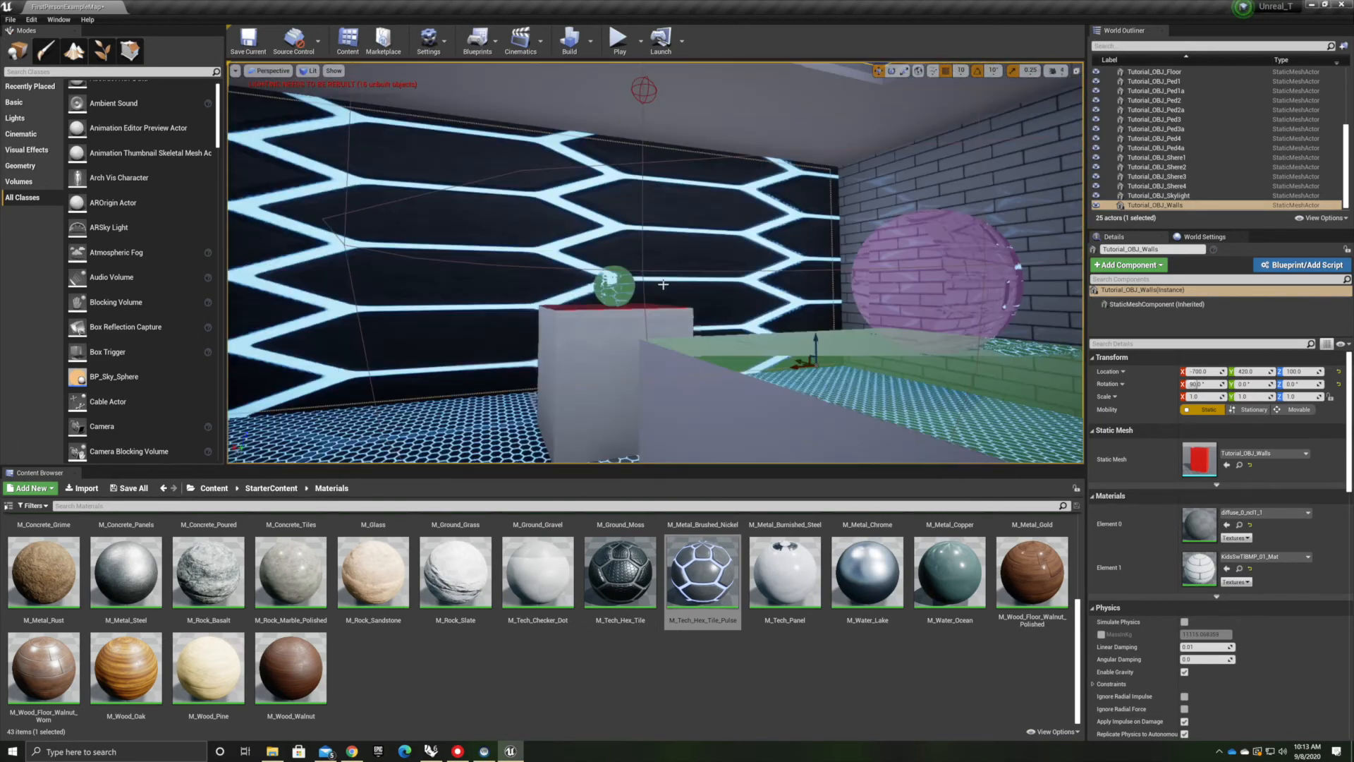
Duplicate M_Tech_Hex_Tile_Pulse and open the copy in the material editor
{"action": "right_click", "coordinate": [718, 558]}
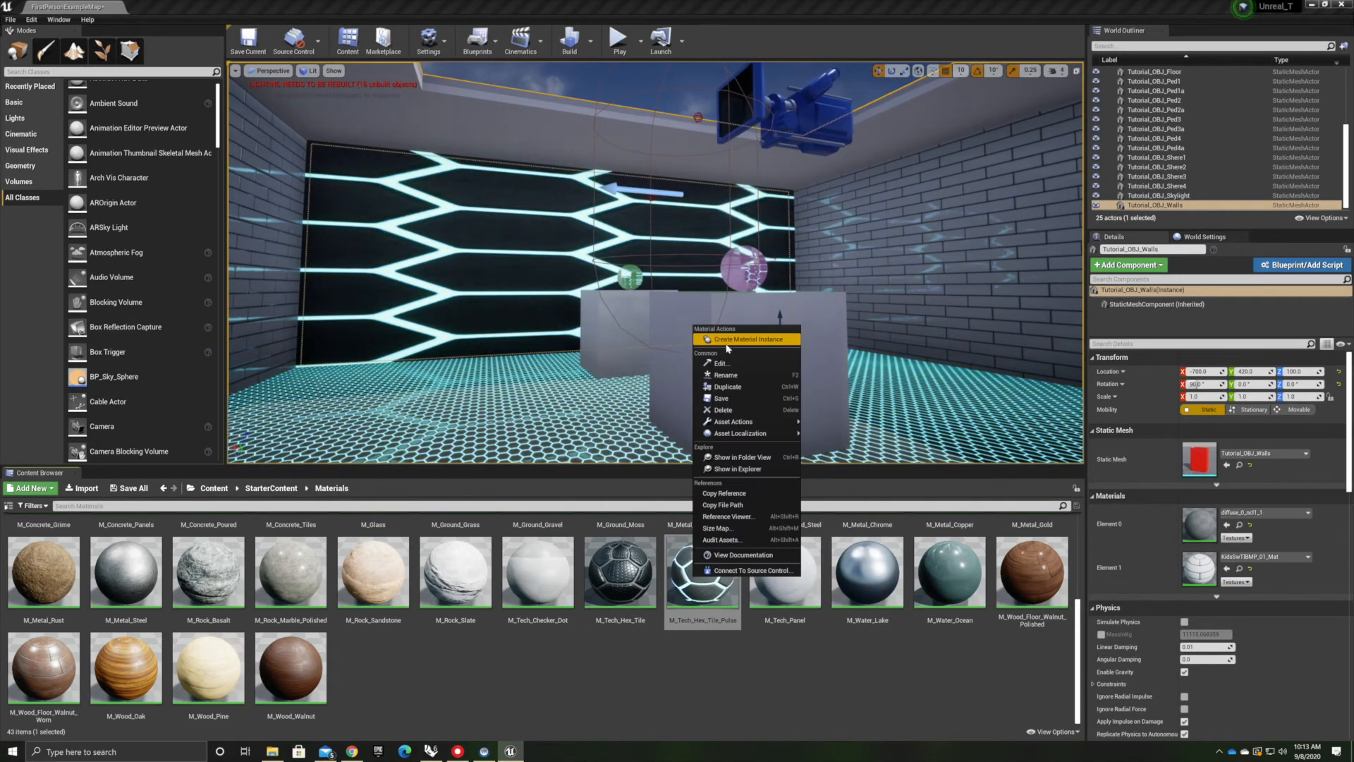
{"action": "left_click", "coordinate": [747, 390]}
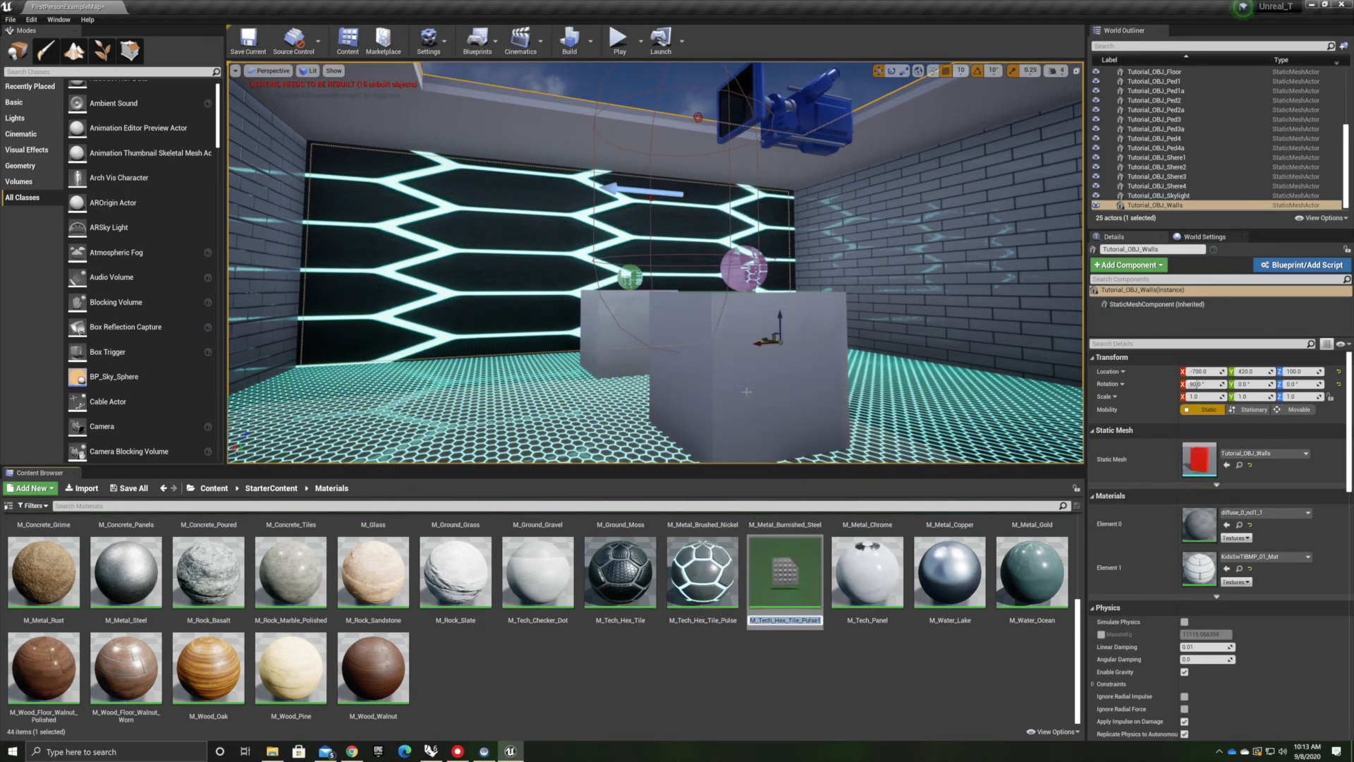
{"action": "double_click", "coordinate": [782, 580]}
Select the TexCoord node in the BumpOffset group and edit its U tiling
{"action": "scroll", "coordinate": [622, 401], "scroll_direction": "down", "scroll_amount": 9}
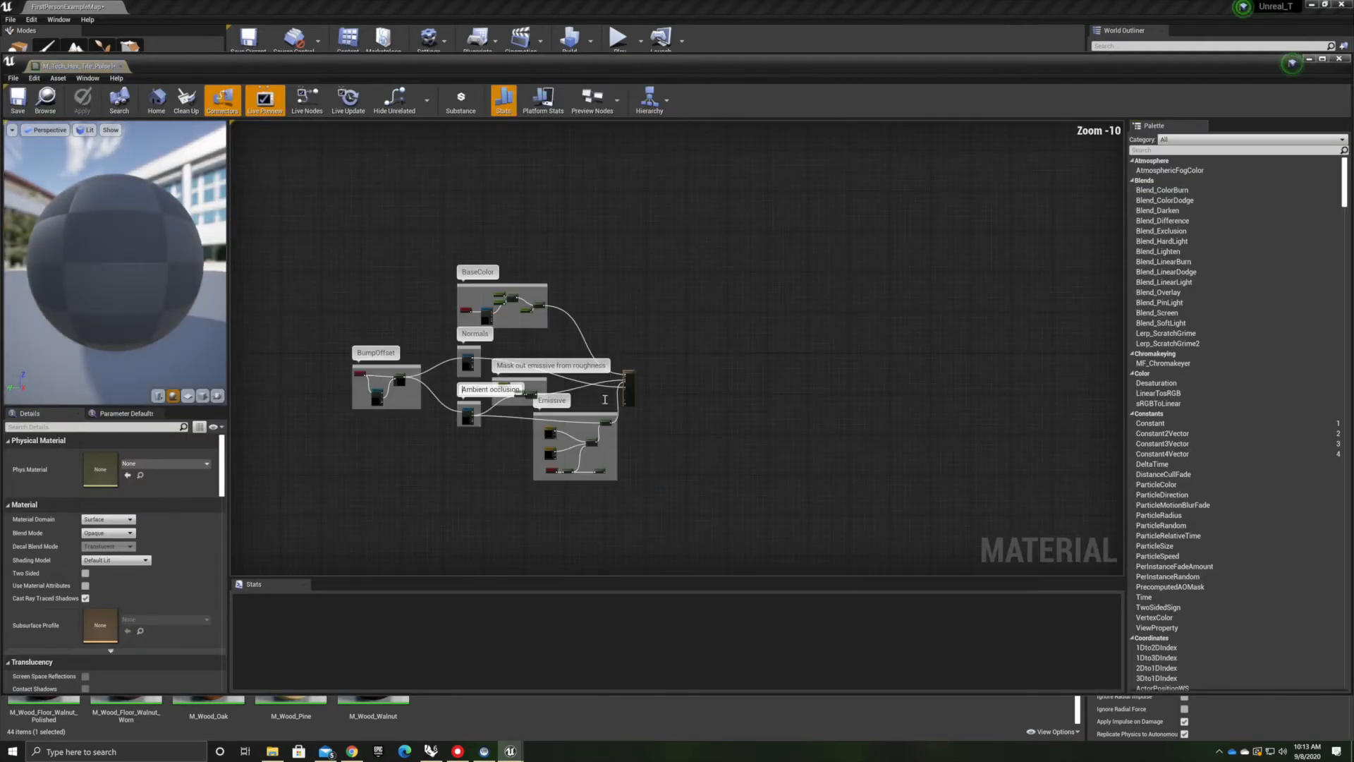
{"action": "scroll", "coordinate": [372, 345], "scroll_direction": "up", "scroll_amount": 8}
{"action": "right_click_drag", "start_coordinate": [453, 397], "coordinate": [683, 295]}
{"action": "scroll", "coordinate": [564, 377], "scroll_direction": "up", "scroll_amount": 1}
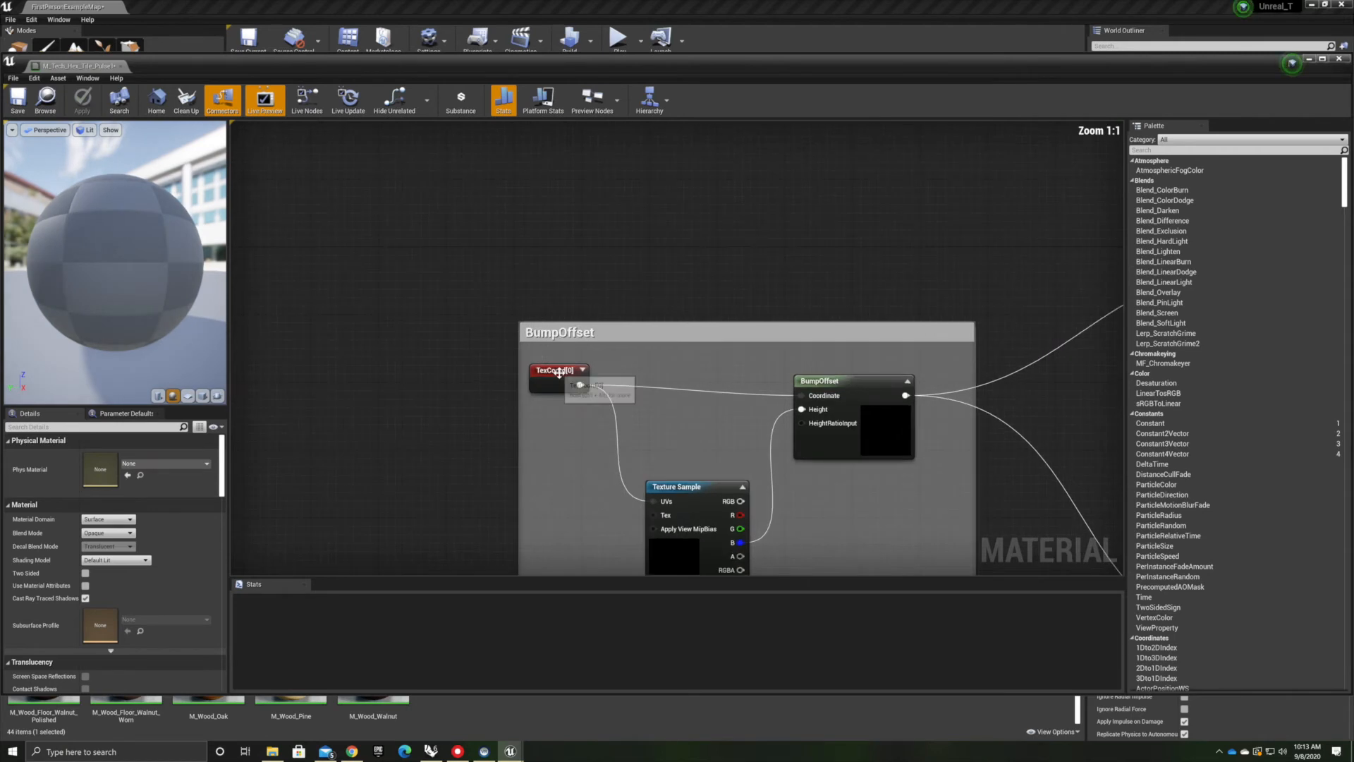
{"action": "left_click", "coordinate": [584, 380]}
{"action": "left_click", "coordinate": [115, 466]}
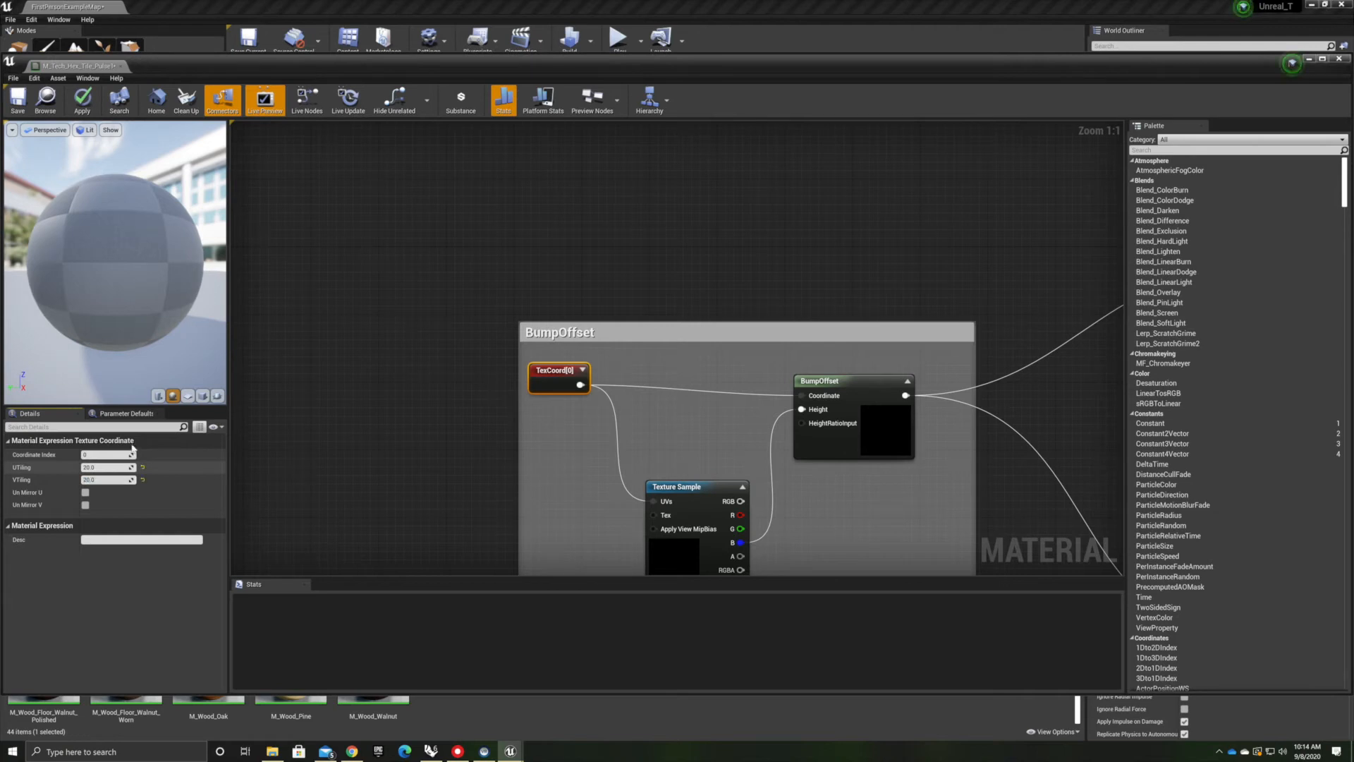
Select the TexCoord node in the BaseColor group and edit its U tiling
{"action": "left_click", "coordinate": [636, 236]}
{"action": "scroll", "coordinate": [642, 231], "scroll_direction": "down", "scroll_amount": 8}
{"action": "right_click_drag", "start_coordinate": [754, 234], "coordinate": [602, 371]}
{"action": "scroll", "coordinate": [603, 351], "scroll_direction": "up", "scroll_amount": 8}
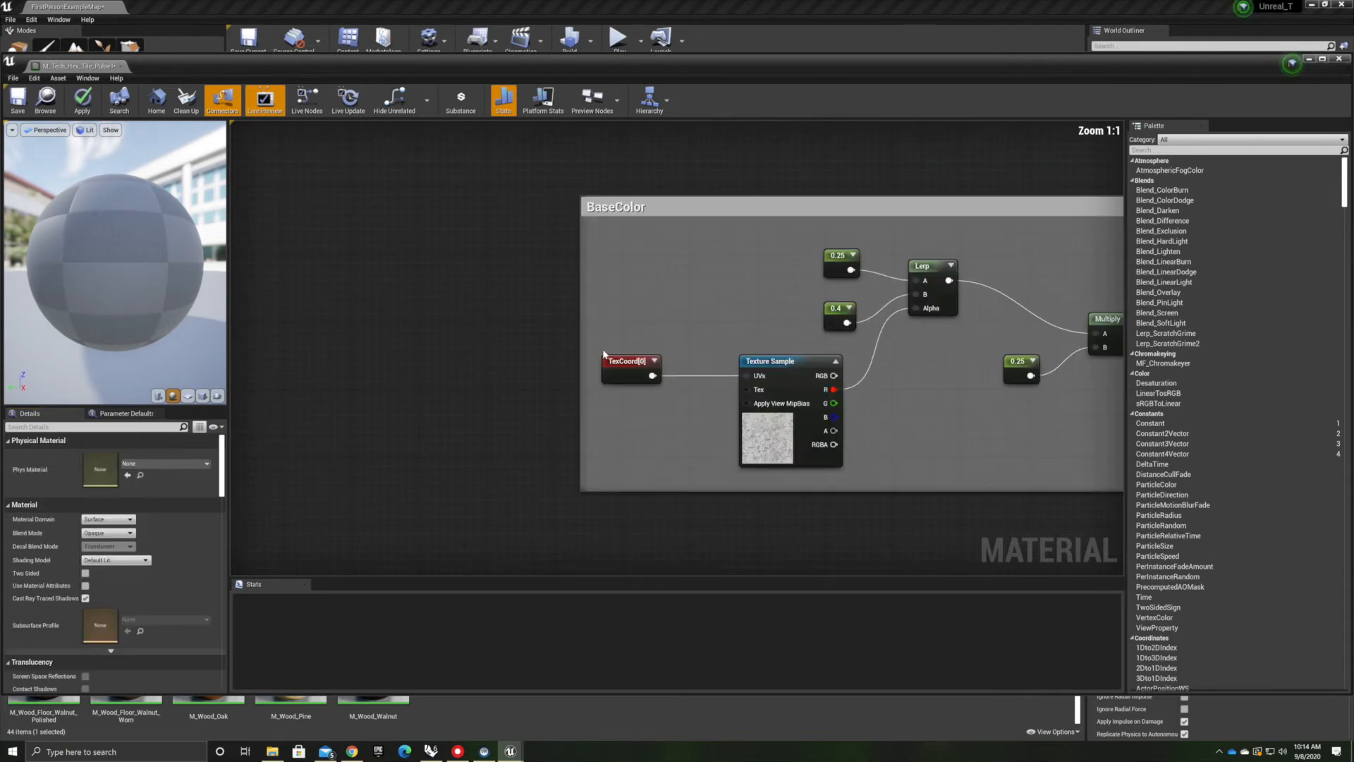
{"action": "left_click", "coordinate": [623, 369]}
{"action": "left_click", "coordinate": [115, 467]}
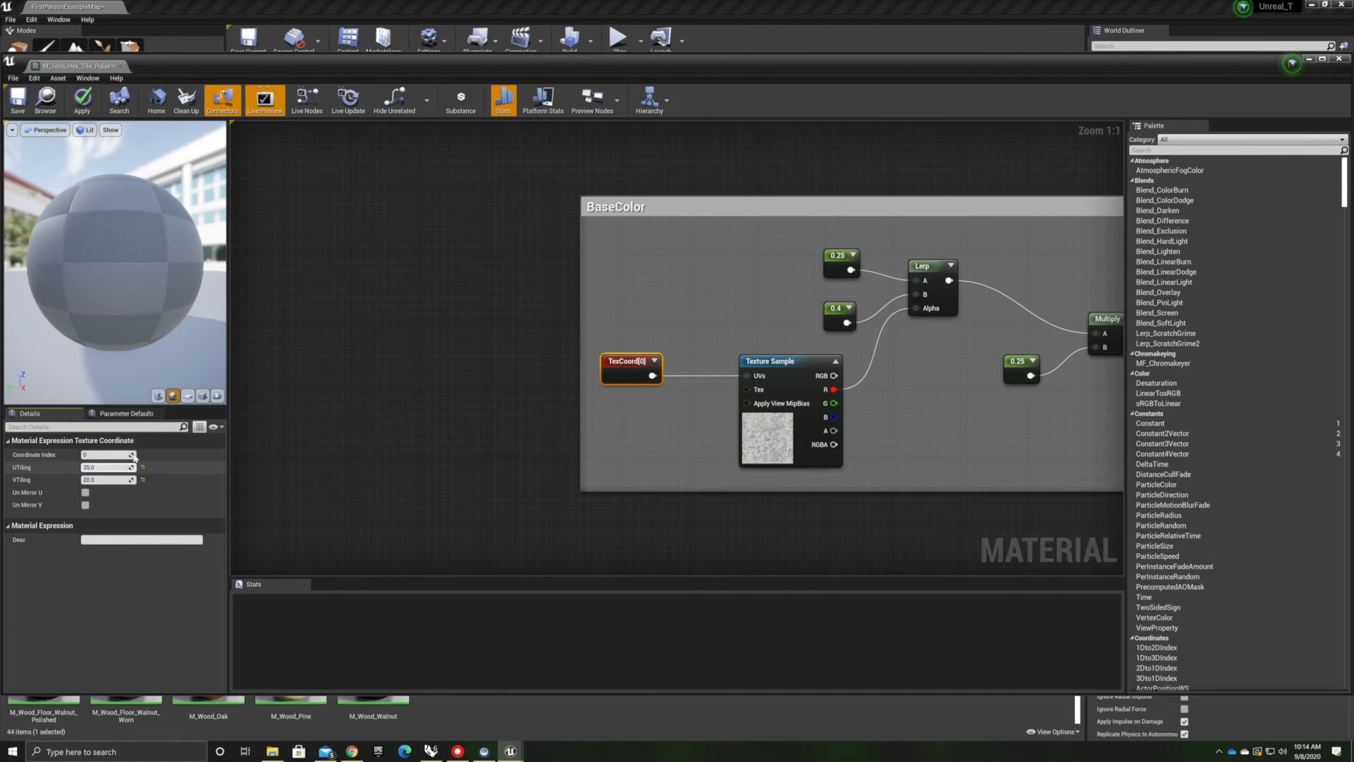
{"action": "left_click", "coordinate": [381, 399]}
Review the copy's emissive colour and bump offset nodes, then close the material editor
{"action": "scroll", "coordinate": [657, 396], "scroll_direction": "down", "scroll_amount": 5}
{"action": "right_click_drag", "start_coordinate": [635, 446], "coordinate": [502, 153]}
{"action": "scroll", "coordinate": [718, 489], "scroll_direction": "up", "scroll_amount": 4}
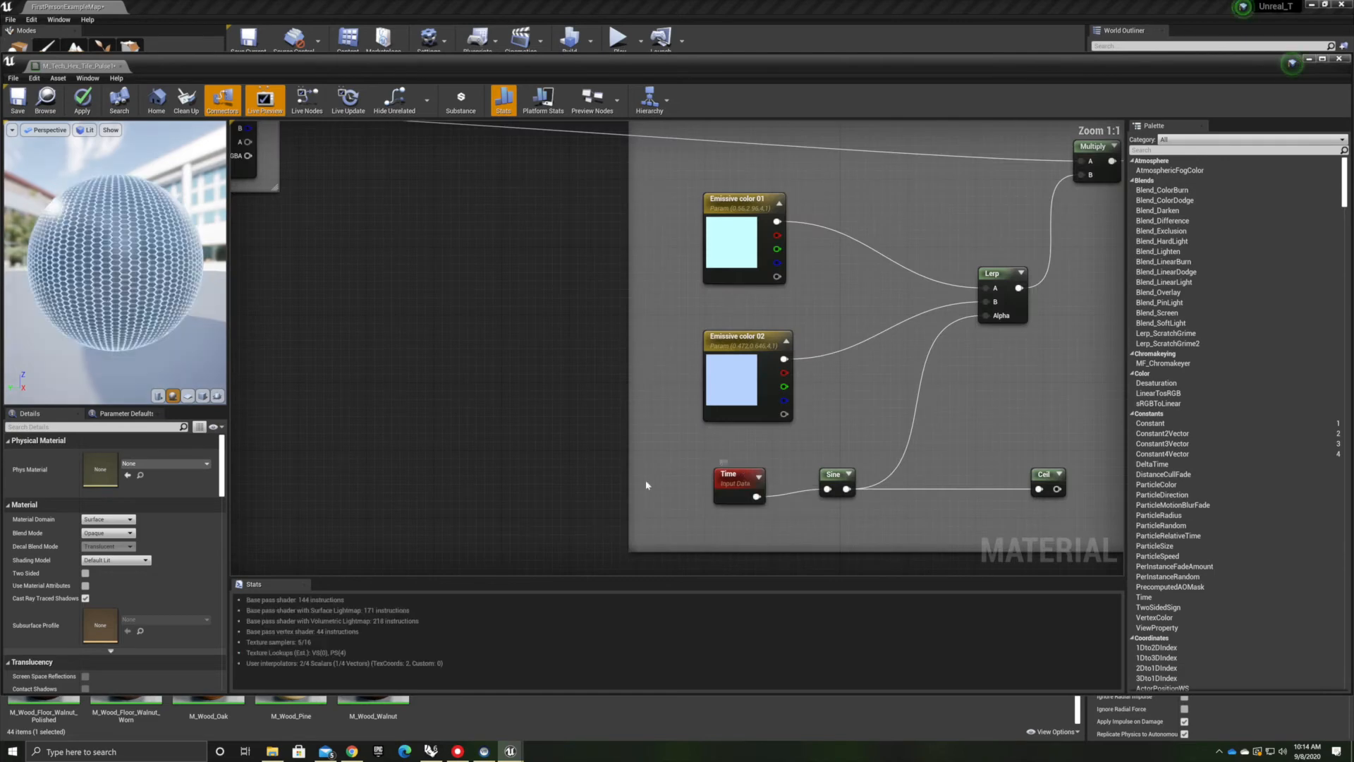
{"action": "scroll", "coordinate": [740, 484], "scroll_direction": "down", "scroll_amount": 6}
{"action": "right_click_drag", "start_coordinate": [241, 290], "coordinate": [480, 326]}
{"action": "scroll", "coordinate": [481, 327], "scroll_direction": "up", "scroll_amount": 4}
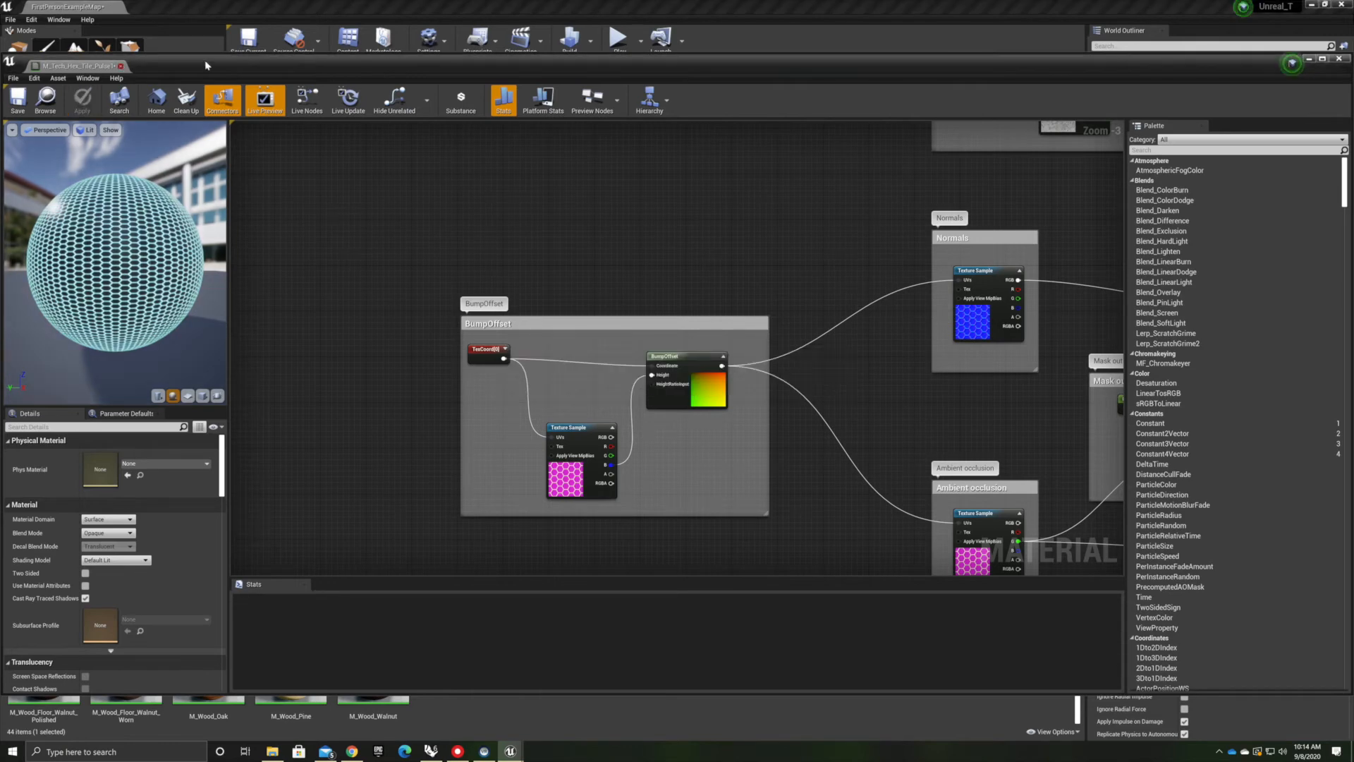
{"action": "left_click", "coordinate": [122, 65]}
Apply the duplicated pulse material to the back wall
{"action": "left_click_drag", "start_coordinate": [818, 601], "coordinate": [438, 231]}
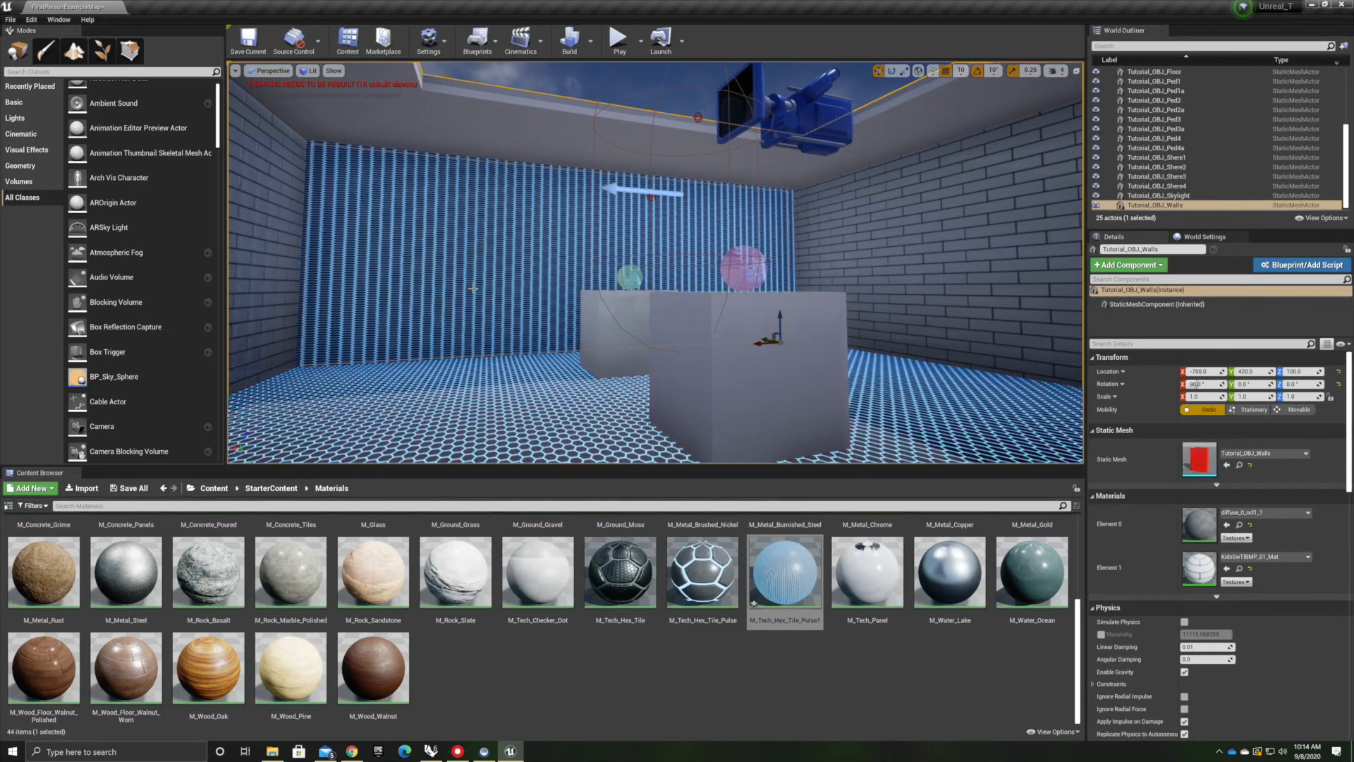
{"action": "right_click_drag", "start_coordinate": [417, 244], "coordinate": [378, 258]}
{"action": "scroll", "coordinate": [559, 273], "scroll_direction": "up", "scroll_amount": 12}
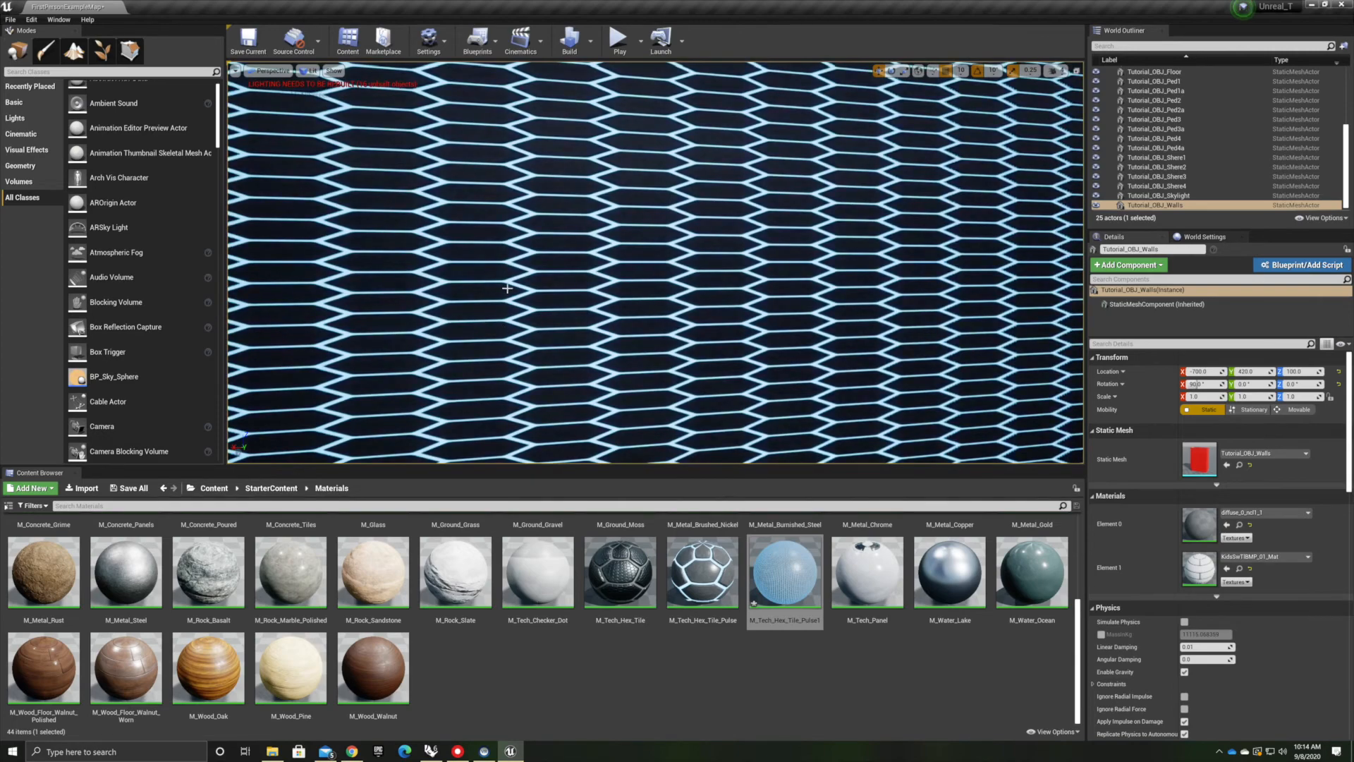
{"action": "scroll", "coordinate": [507, 288], "scroll_direction": "down", "scroll_amount": 8}
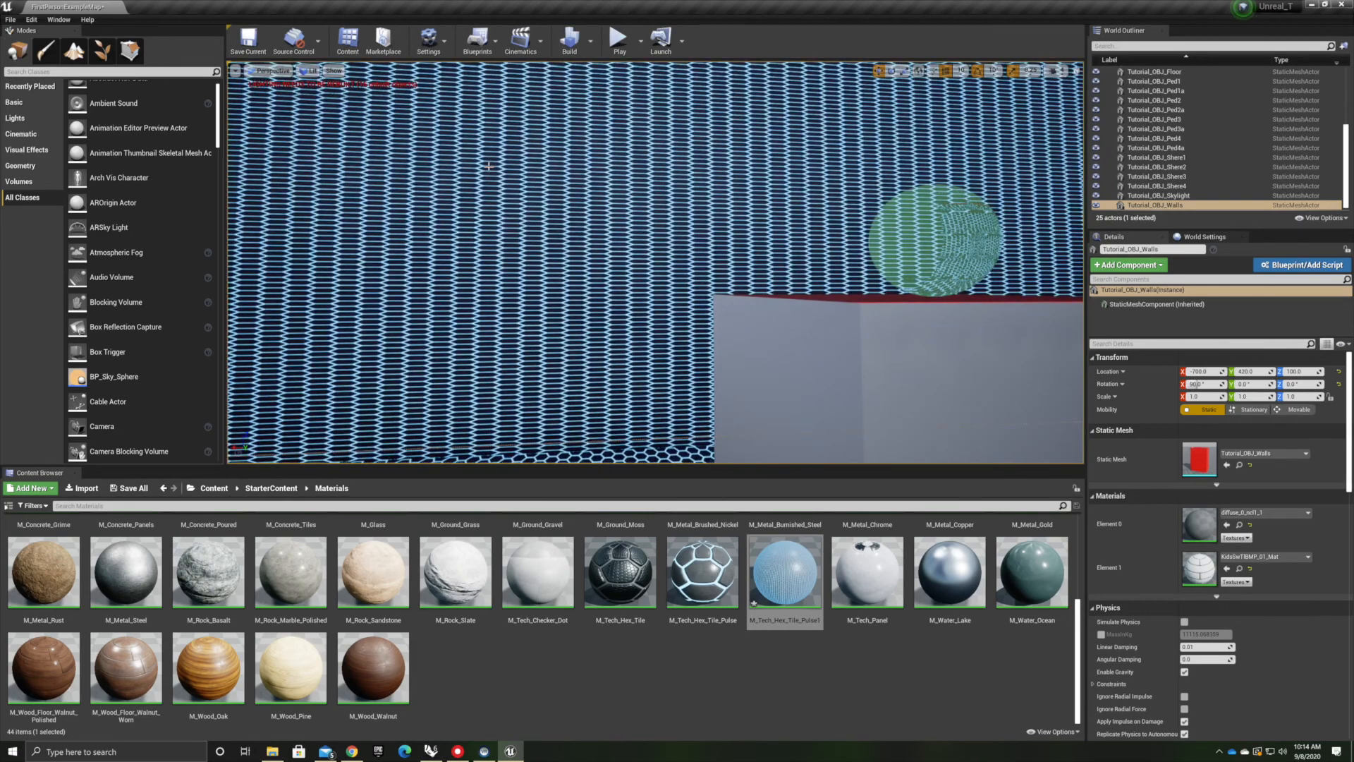
Open the RhinoGeom folder and apply the Paint material to one of the pedestal spheres
{"action": "right_click_drag", "start_coordinate": [482, 143], "coordinate": [233, 265]}
{"action": "right_click_drag", "start_coordinate": [656, 263], "coordinate": [317, 260]}
{"action": "right_click_drag", "start_coordinate": [725, 318], "coordinate": [613, 315]}
{"action": "scroll", "coordinate": [725, 318], "scroll_direction": "down", "scroll_amount": 10}
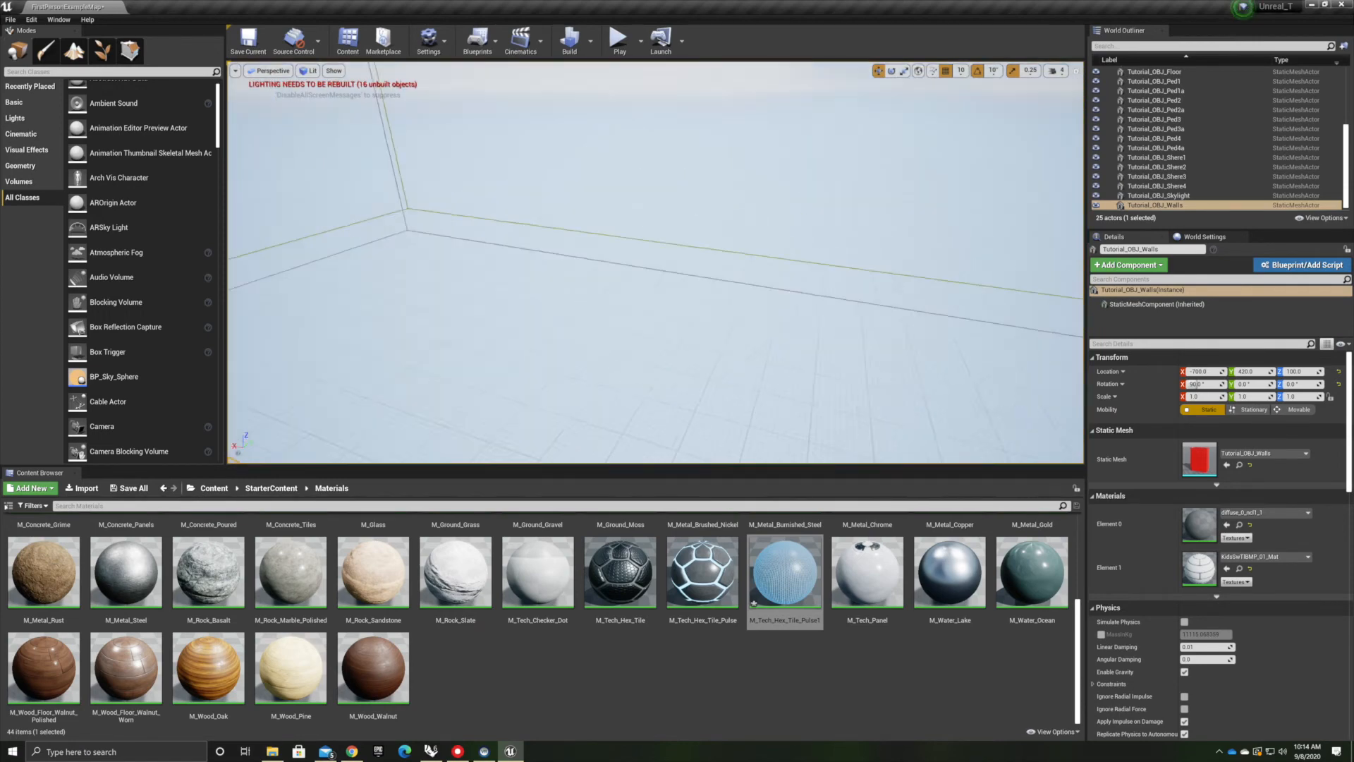
{"action": "scroll", "coordinate": [916, 201], "scroll_direction": "up", "scroll_amount": 8}
{"action": "right_click_drag", "start_coordinate": [917, 201], "coordinate": [853, 324]}
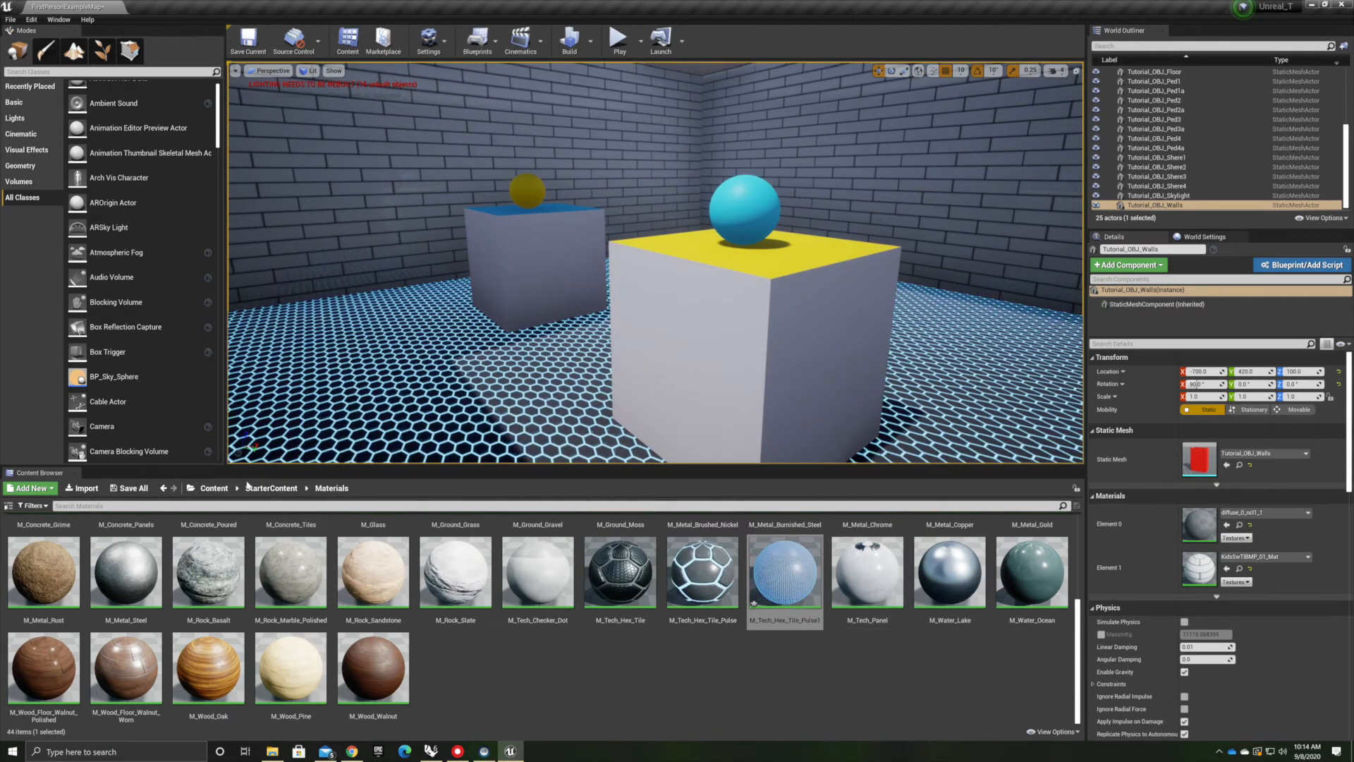
{"action": "left_click", "coordinate": [215, 489]}
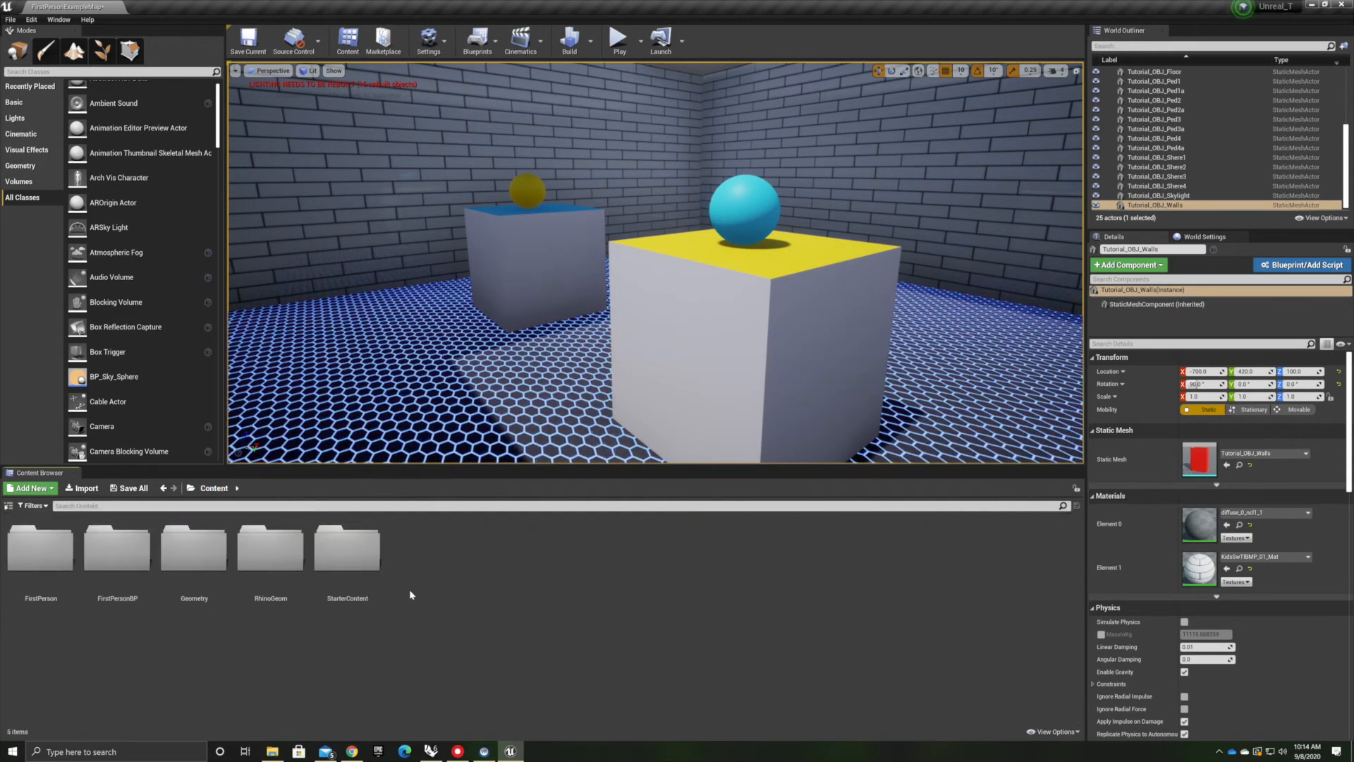
{"action": "double_click", "coordinate": [285, 550]}
{"action": "scroll", "coordinate": [536, 599], "scroll_direction": "down", "scroll_amount": 1}
{"action": "scroll", "coordinate": [536, 599], "scroll_direction": "up", "scroll_amount": 1}
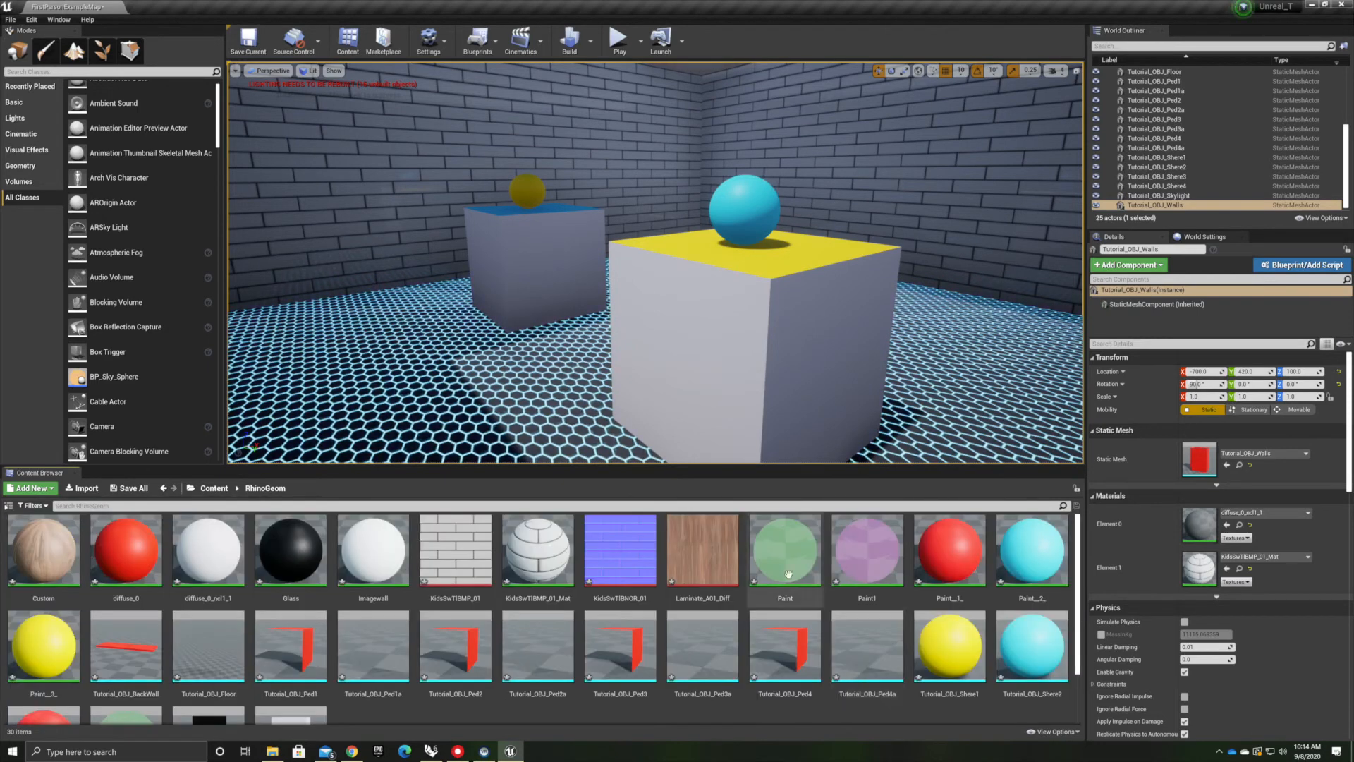
{"action": "left_click_drag", "start_coordinate": [785, 554], "coordinate": [504, 220]}
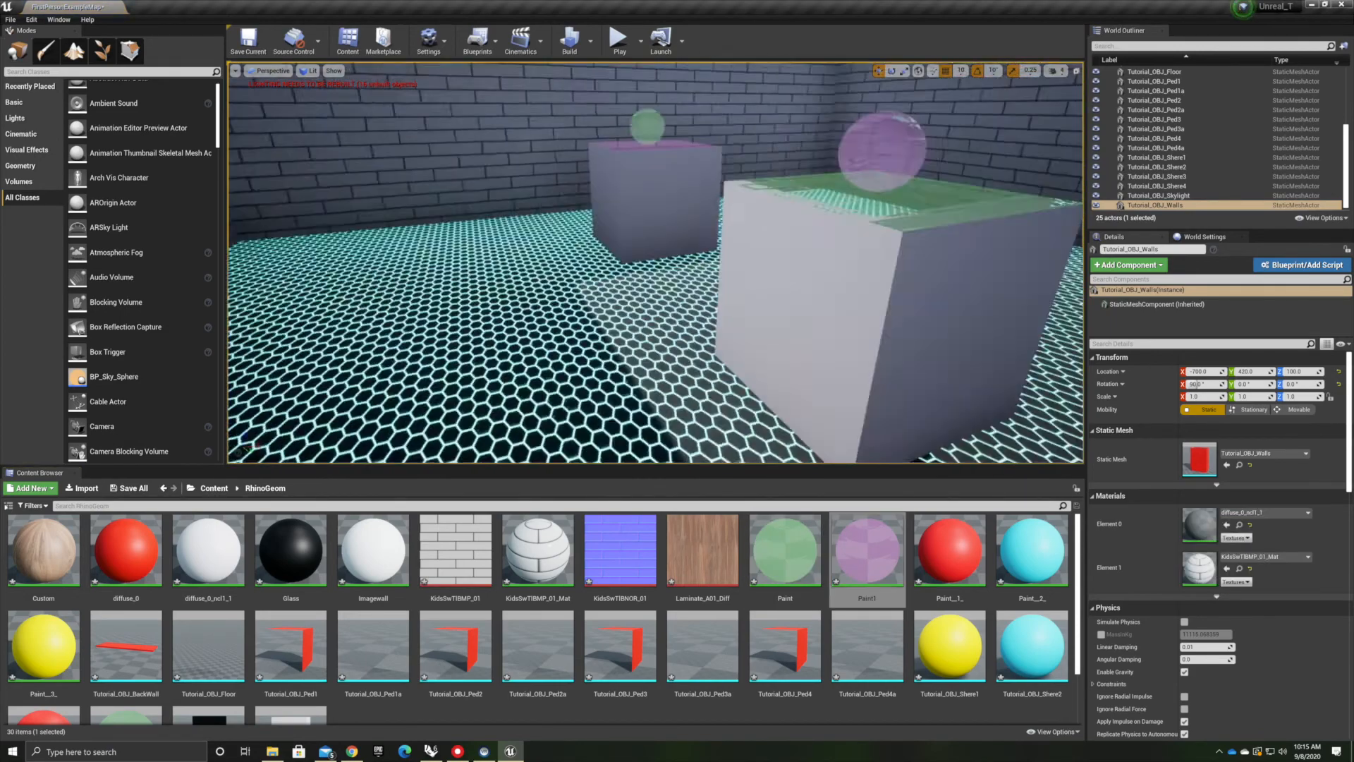
Examine the room and its materials from inside and outside in the perspective view
{"action": "scroll", "coordinate": [607, 425], "scroll_direction": "down", "scroll_amount": 10}
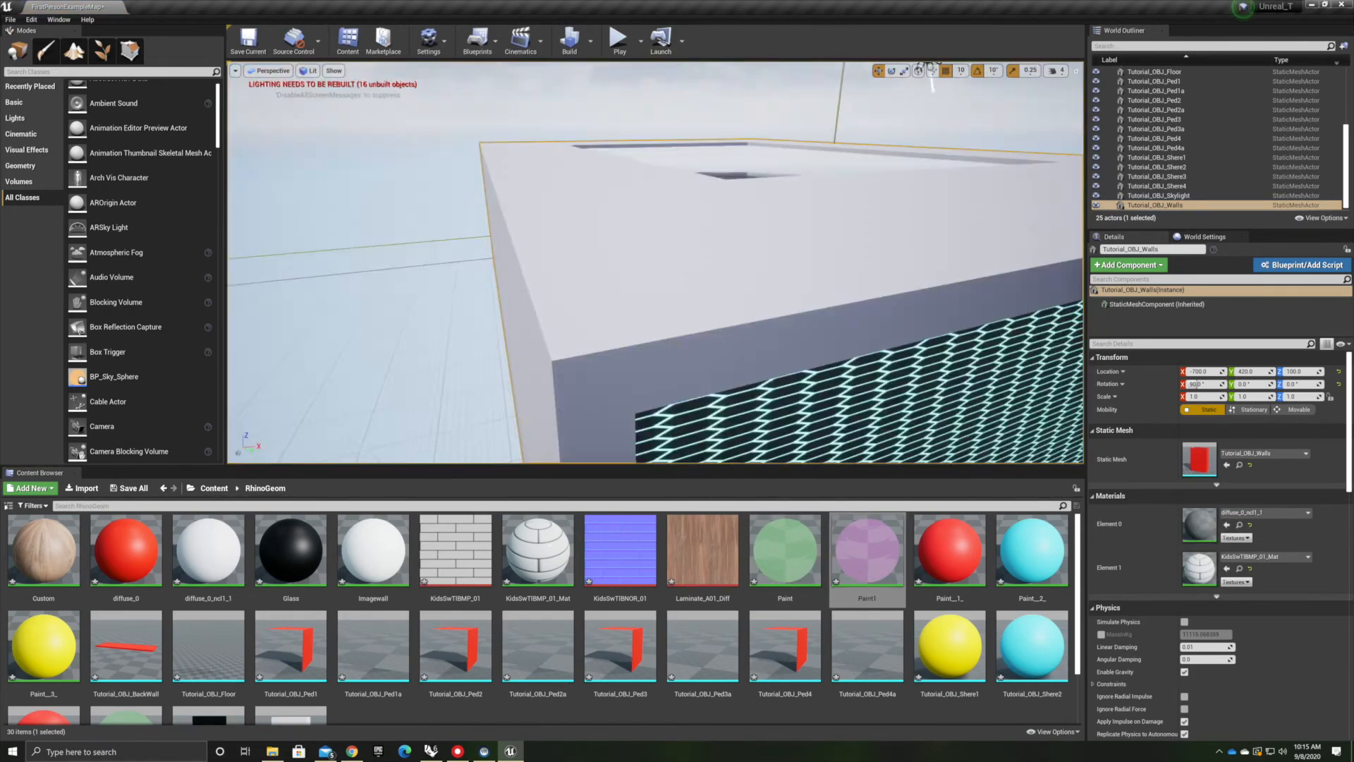
{"action": "right_click_drag", "start_coordinate": [607, 426], "coordinate": [508, 349]}
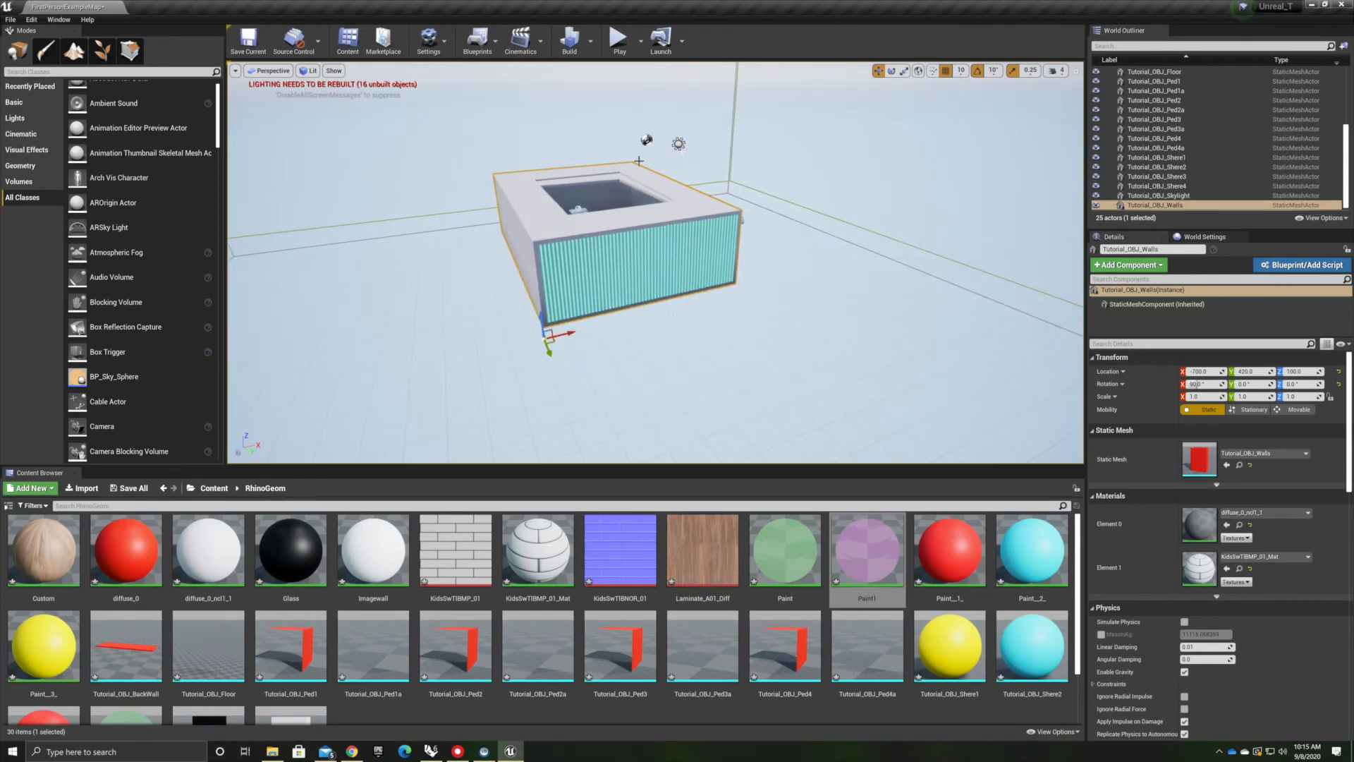
{"action": "right_click_drag", "start_coordinate": [683, 355], "coordinate": [650, 314]}
{"action": "scroll", "coordinate": [704, 327], "scroll_direction": "up", "scroll_amount": 5}
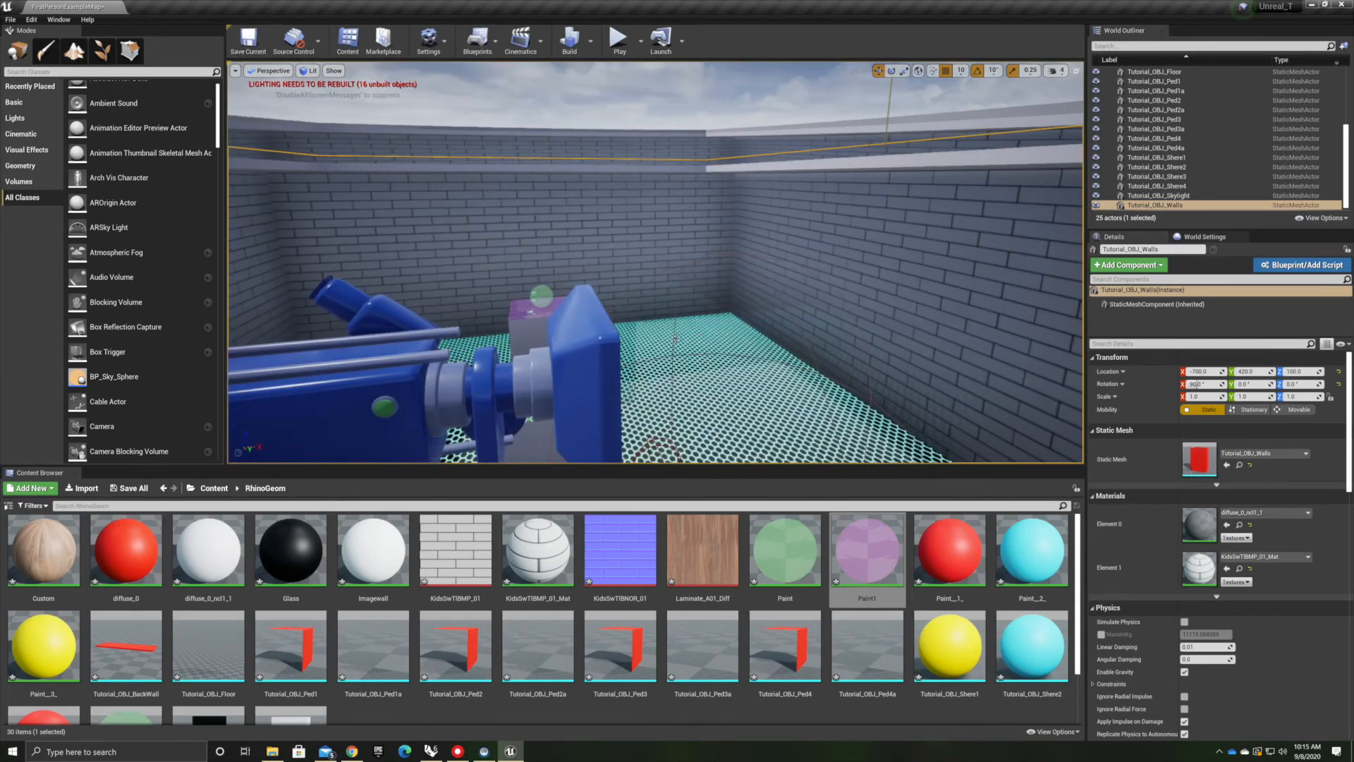
{"action": "scroll", "coordinate": [672, 343], "scroll_direction": "down", "scroll_amount": 4}
{"action": "scroll", "coordinate": [670, 351], "scroll_direction": "up", "scroll_amount": 8}
{"action": "right_click_drag", "start_coordinate": [690, 364], "coordinate": [416, 346]}
{"action": "right_click_drag", "start_coordinate": [756, 213], "coordinate": [946, 345]}
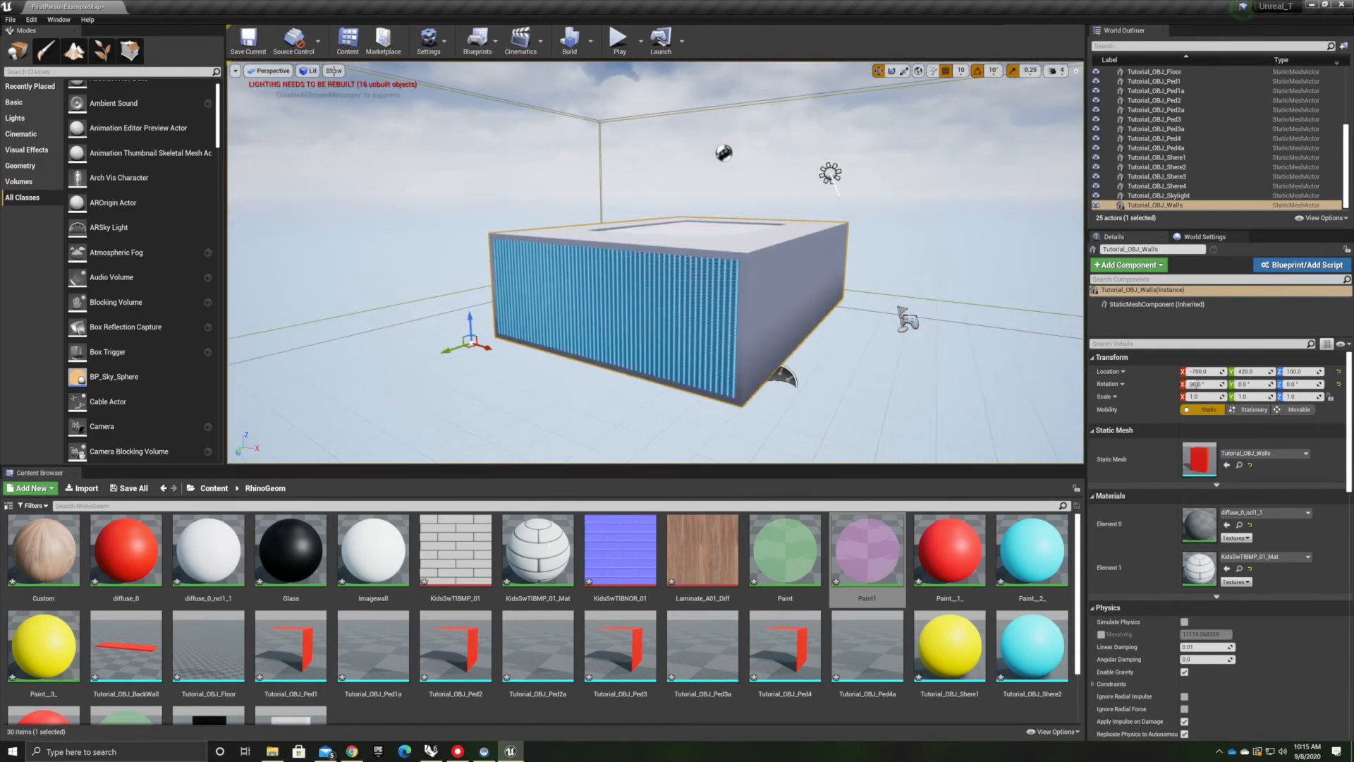
Switch the viewport to the top view and inspect the positions of the light source and player start
{"action": "left_click", "coordinate": [269, 74]}
{"action": "left_click", "coordinate": [270, 108]}
{"action": "scroll", "coordinate": [649, 286], "scroll_direction": "down", "scroll_amount": 6}
{"action": "scroll", "coordinate": [800, 318], "scroll_direction": "up", "scroll_amount": 5}
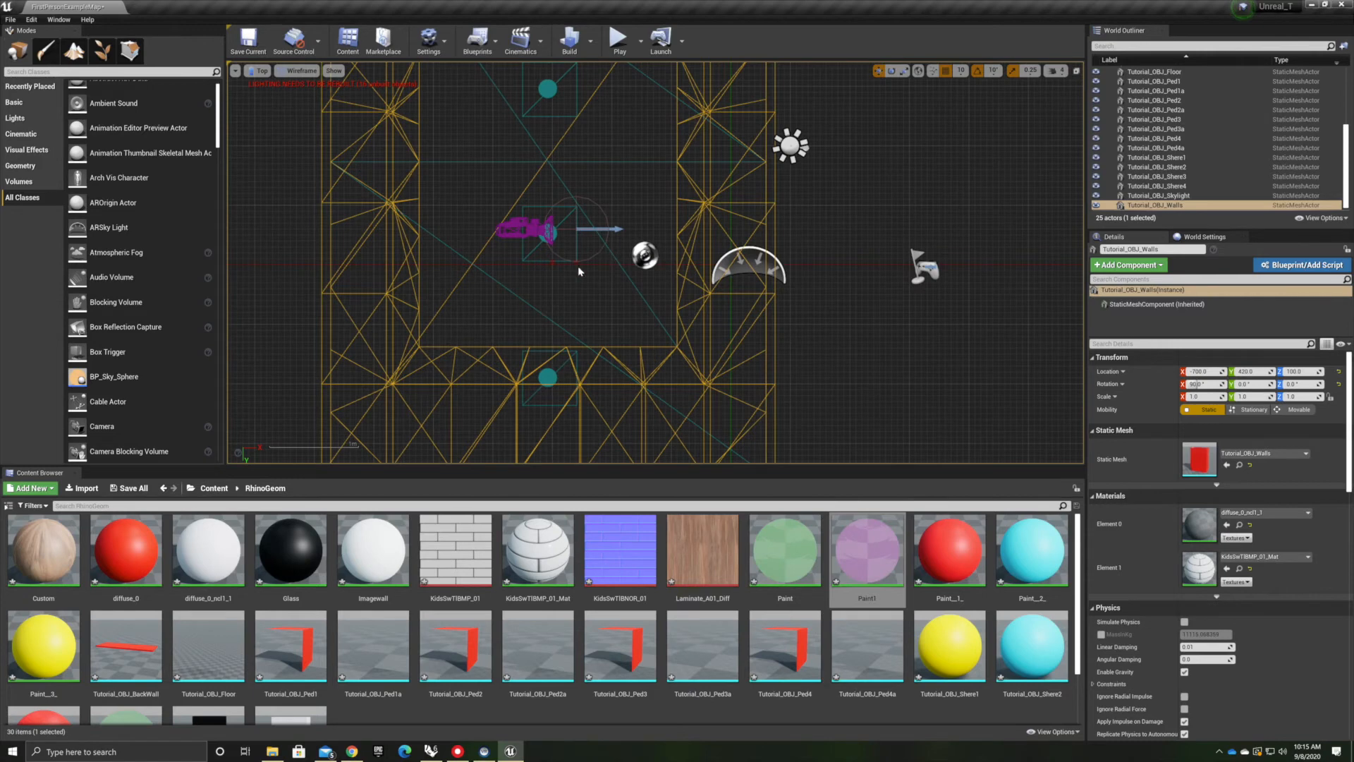
{"action": "left_click", "coordinate": [790, 146]}
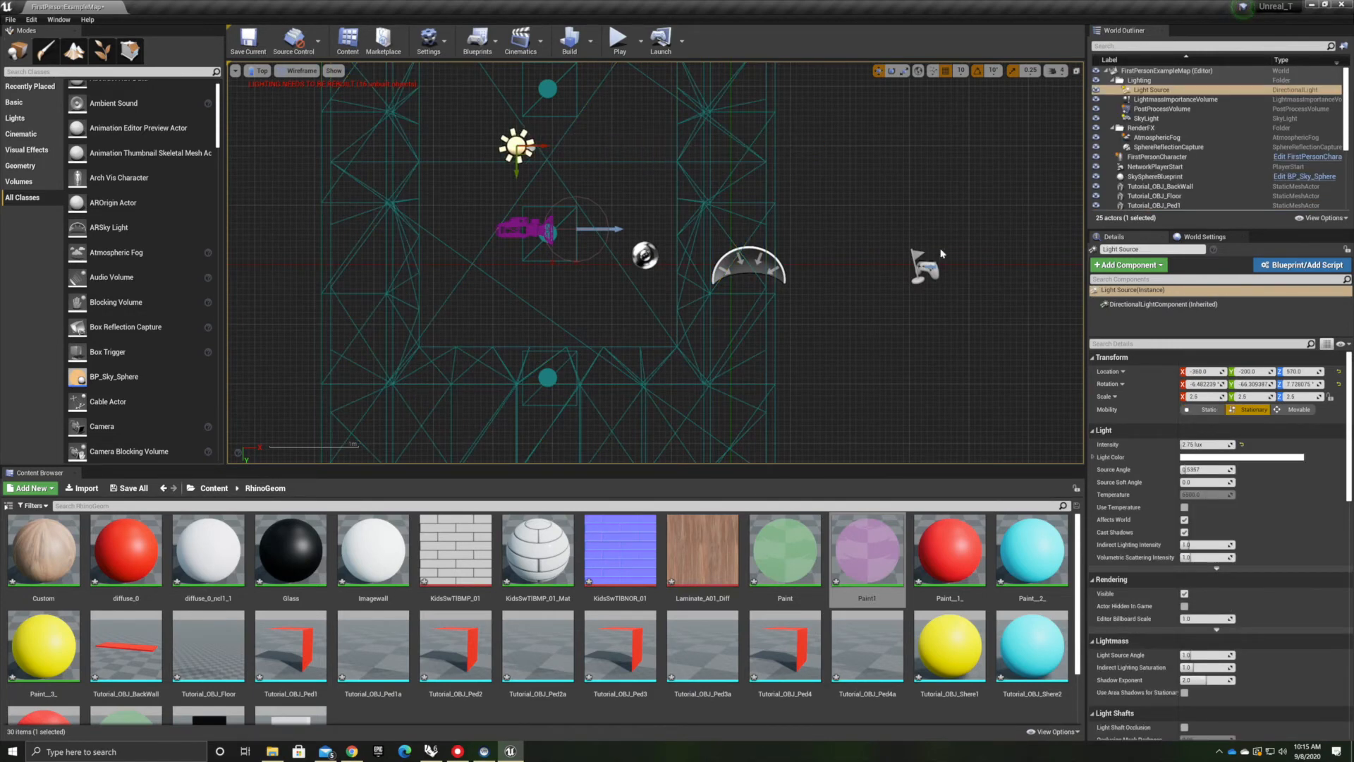
{"action": "left_click", "coordinate": [926, 267]}
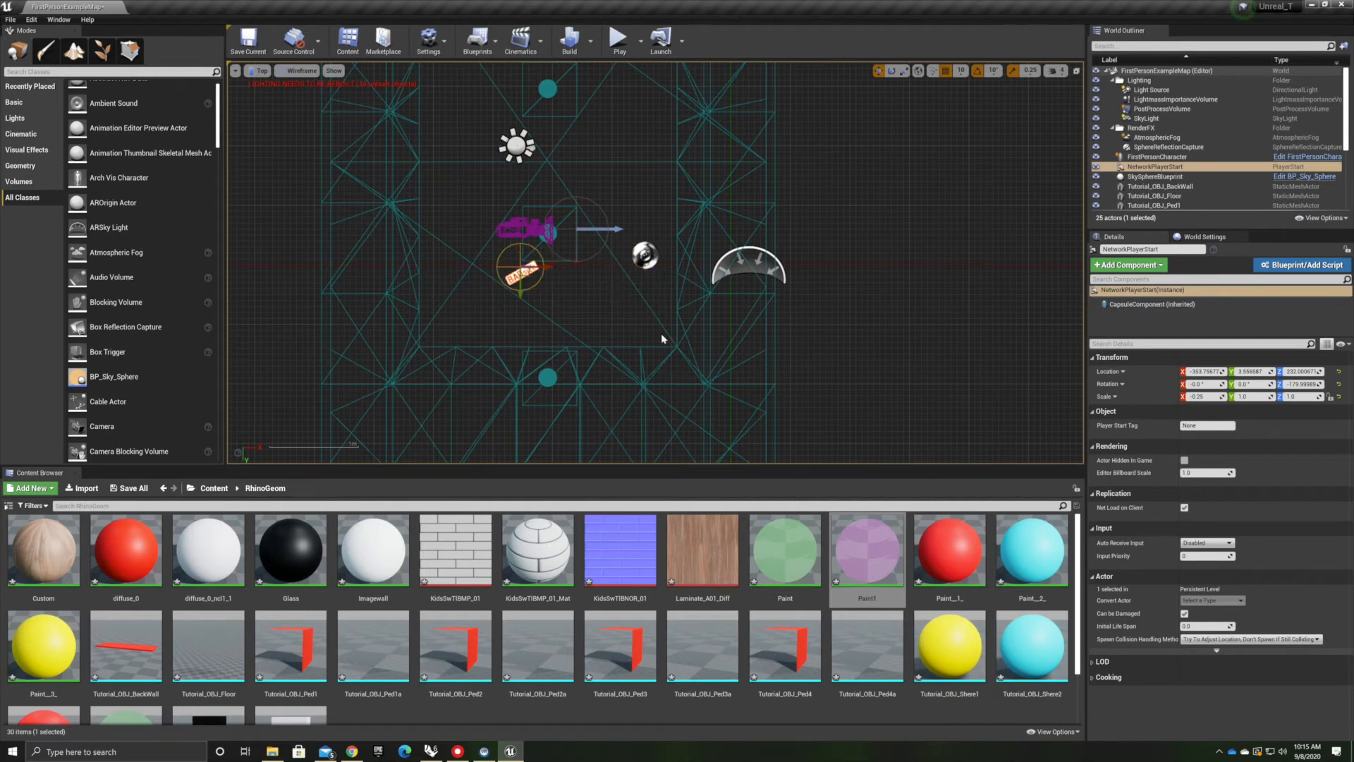
In the right view, select the FirstPersonCharacter and move it lower inside the room
{"action": "left_click", "coordinate": [261, 73]}
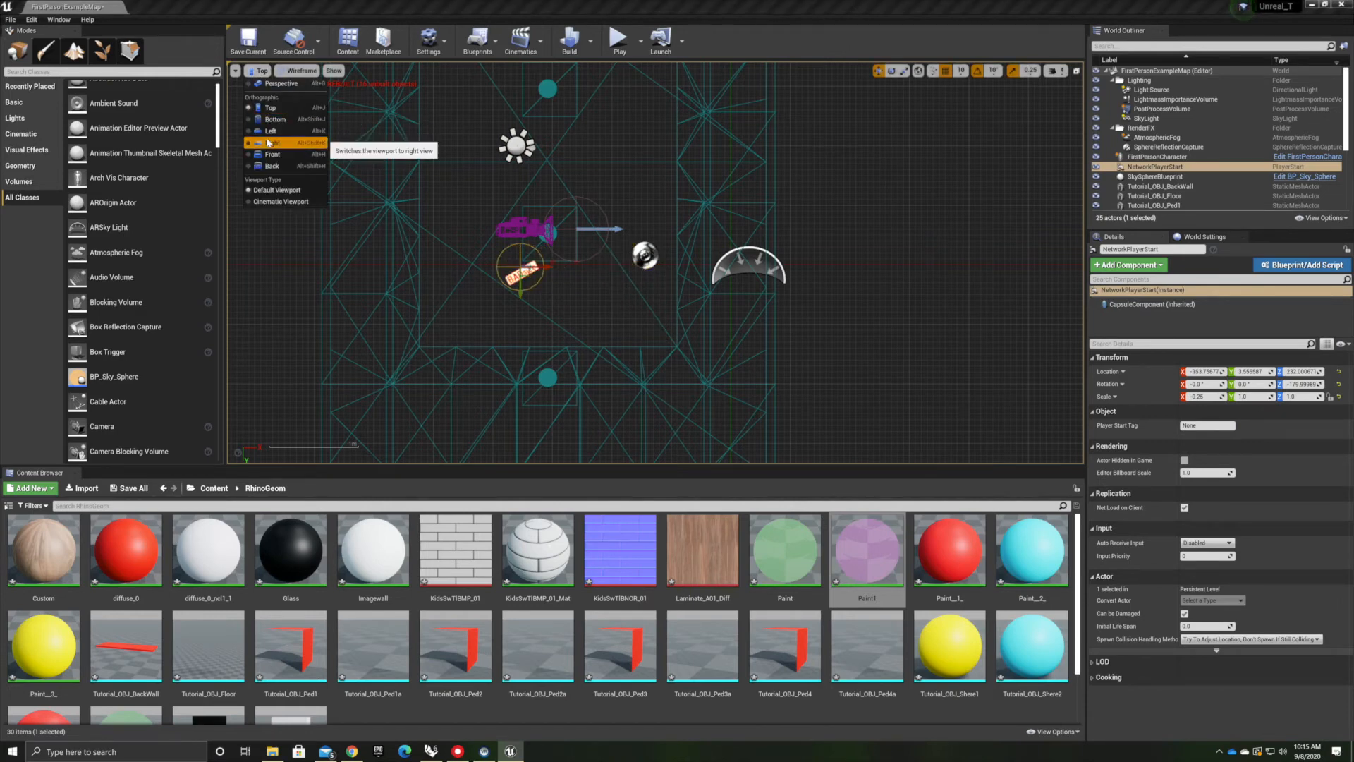
{"action": "left_click", "coordinate": [271, 142]}
{"action": "scroll", "coordinate": [754, 291], "scroll_direction": "down", "scroll_amount": 4}
{"action": "right_click_drag", "start_coordinate": [839, 374], "coordinate": [760, 237]}
{"action": "scroll", "coordinate": [574, 252], "scroll_direction": "up", "scroll_amount": 7}
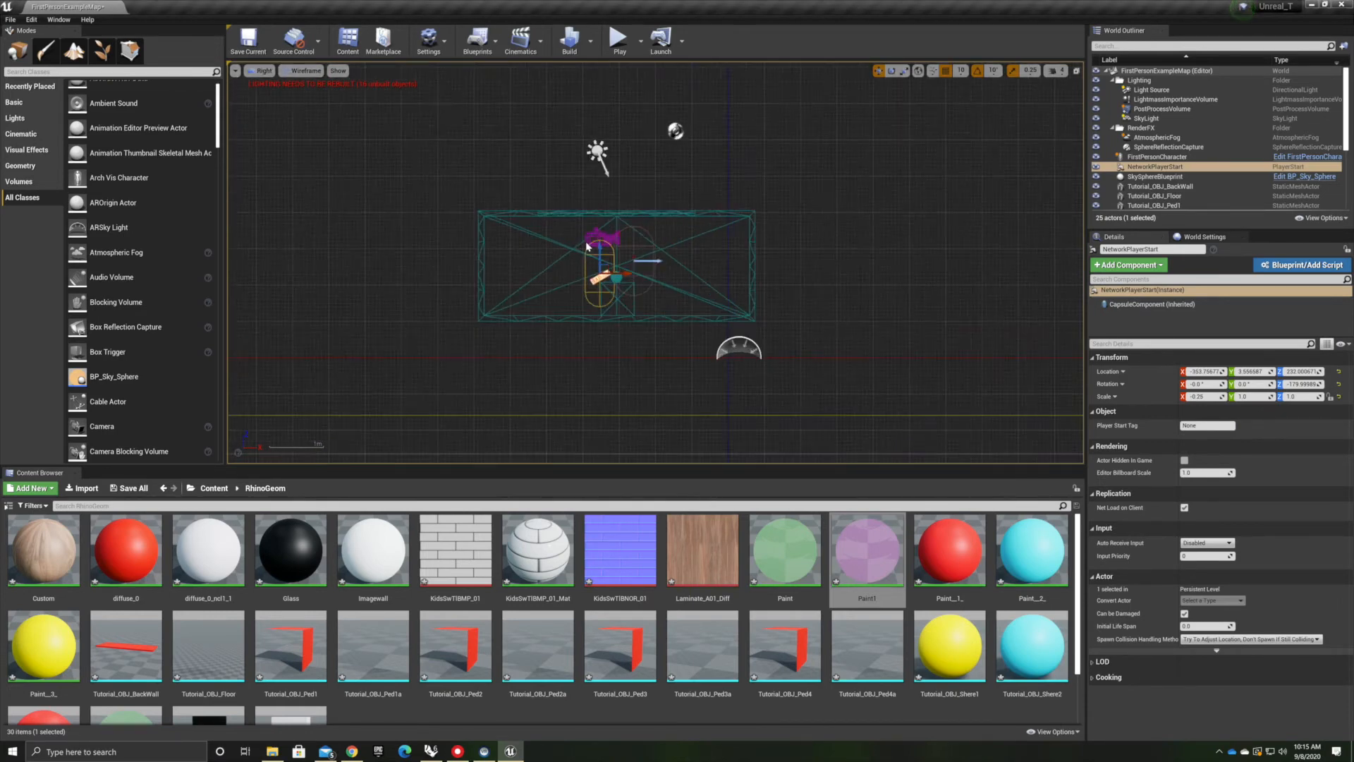
{"action": "left_click", "coordinate": [564, 164]}
{"action": "scroll", "coordinate": [591, 229], "scroll_direction": "up", "scroll_amount": 2}
{"action": "scroll", "coordinate": [591, 229], "scroll_direction": "up", "scroll_amount": 2}
{"action": "left_click", "coordinate": [615, 253]}
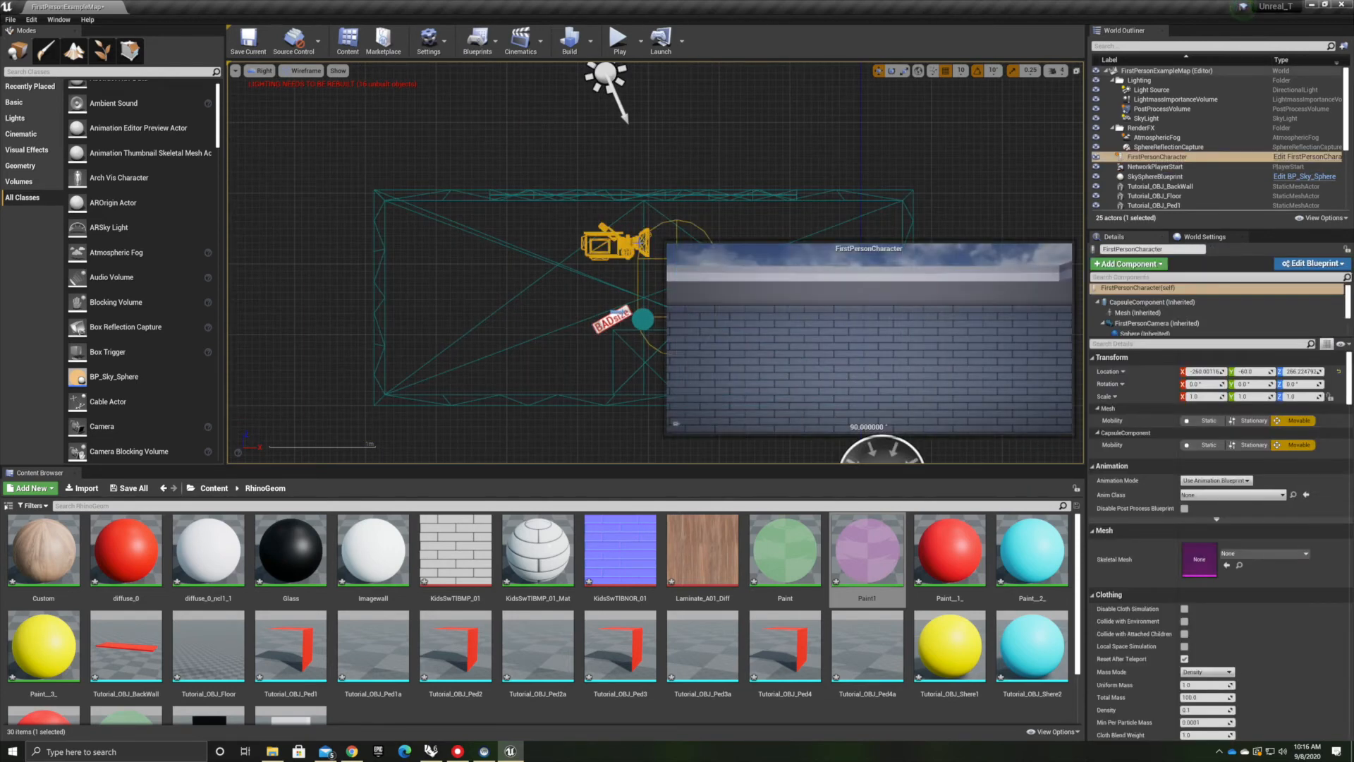
{"action": "scroll", "coordinate": [423, 176], "scroll_direction": "down", "scroll_amount": 3}
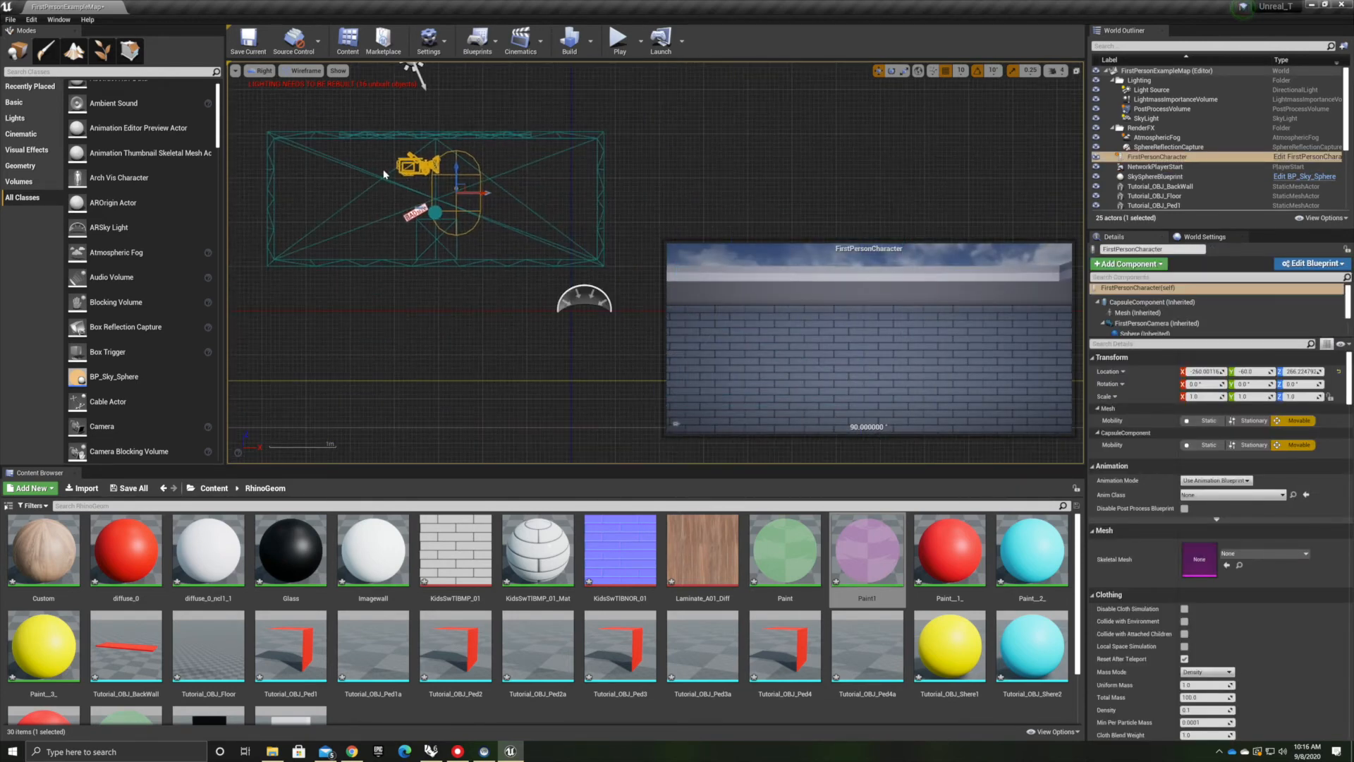
{"action": "left_click_drag", "start_coordinate": [454, 167], "coordinate": [376, 240]}
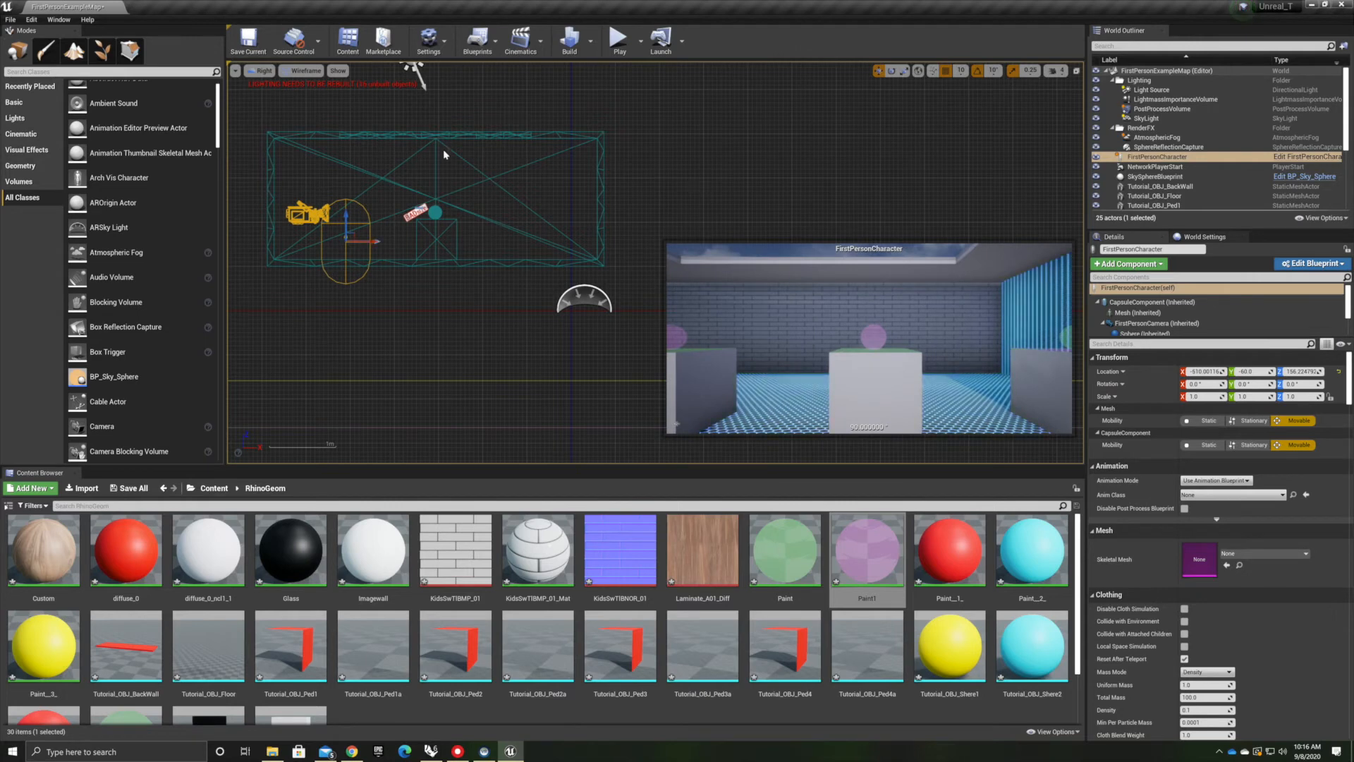
In the top view, rotate the FirstPersonCharacter to face into the room and reposition it along the floor
{"action": "left_click", "coordinate": [261, 71]}
{"action": "left_click", "coordinate": [267, 107]}
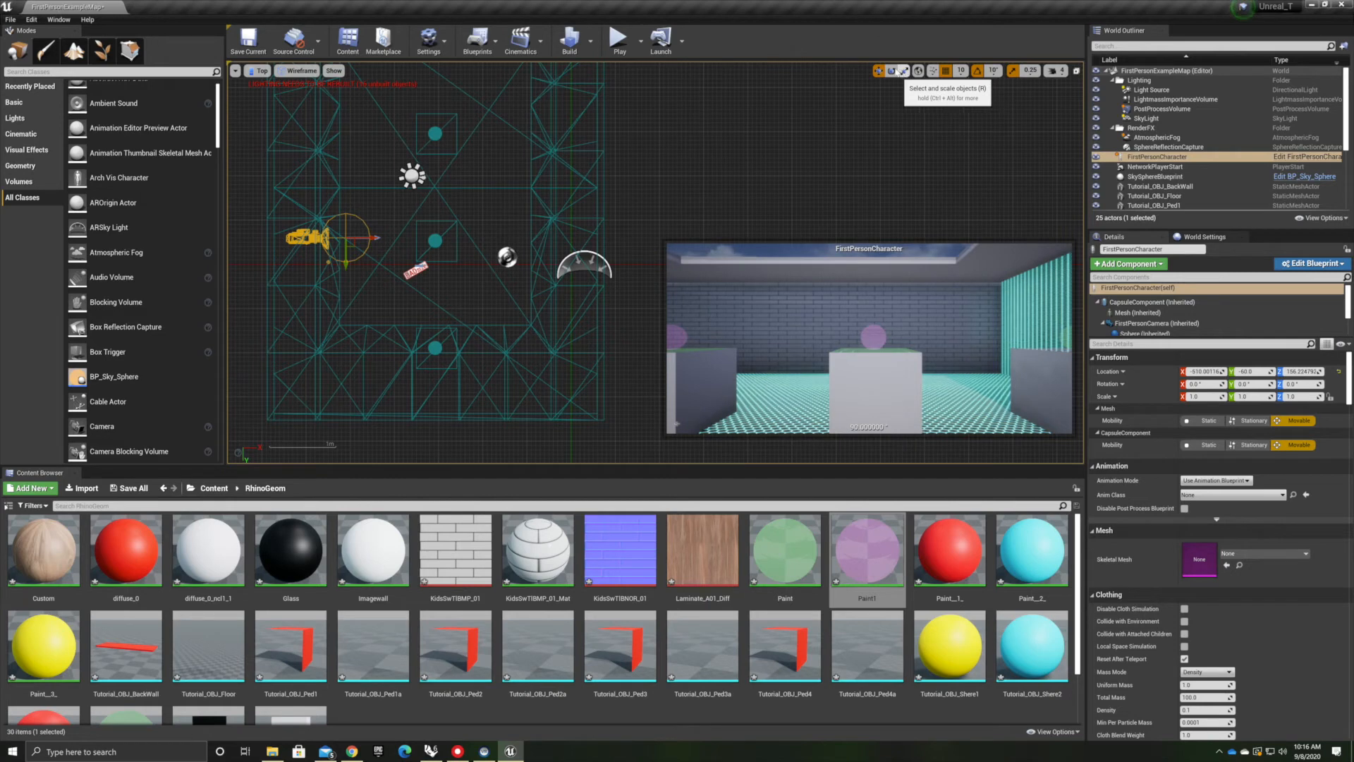
{"action": "left_click", "coordinate": [891, 72]}
{"action": "left_click_drag", "start_coordinate": [383, 228], "coordinate": [367, 204]}
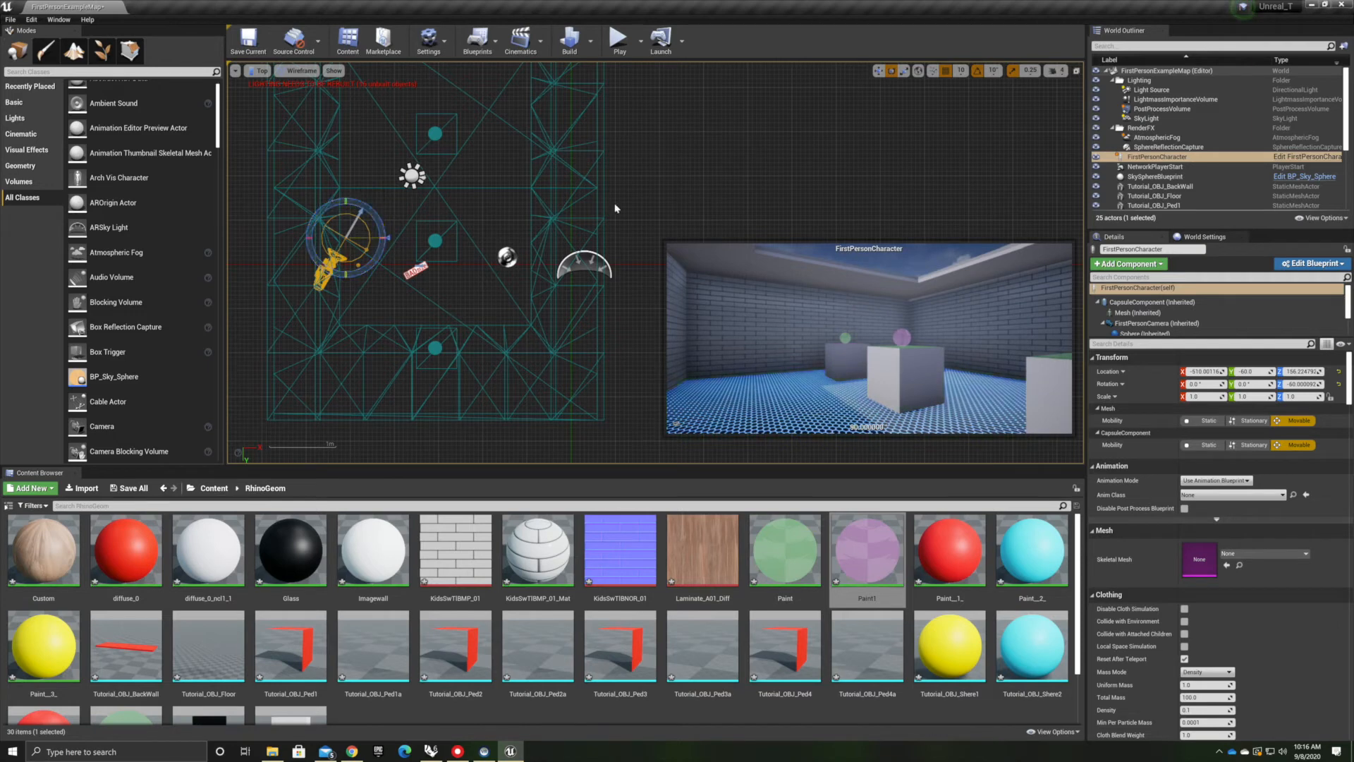
{"action": "left_click", "coordinate": [878, 71]}
{"action": "left_click", "coordinate": [340, 283]}
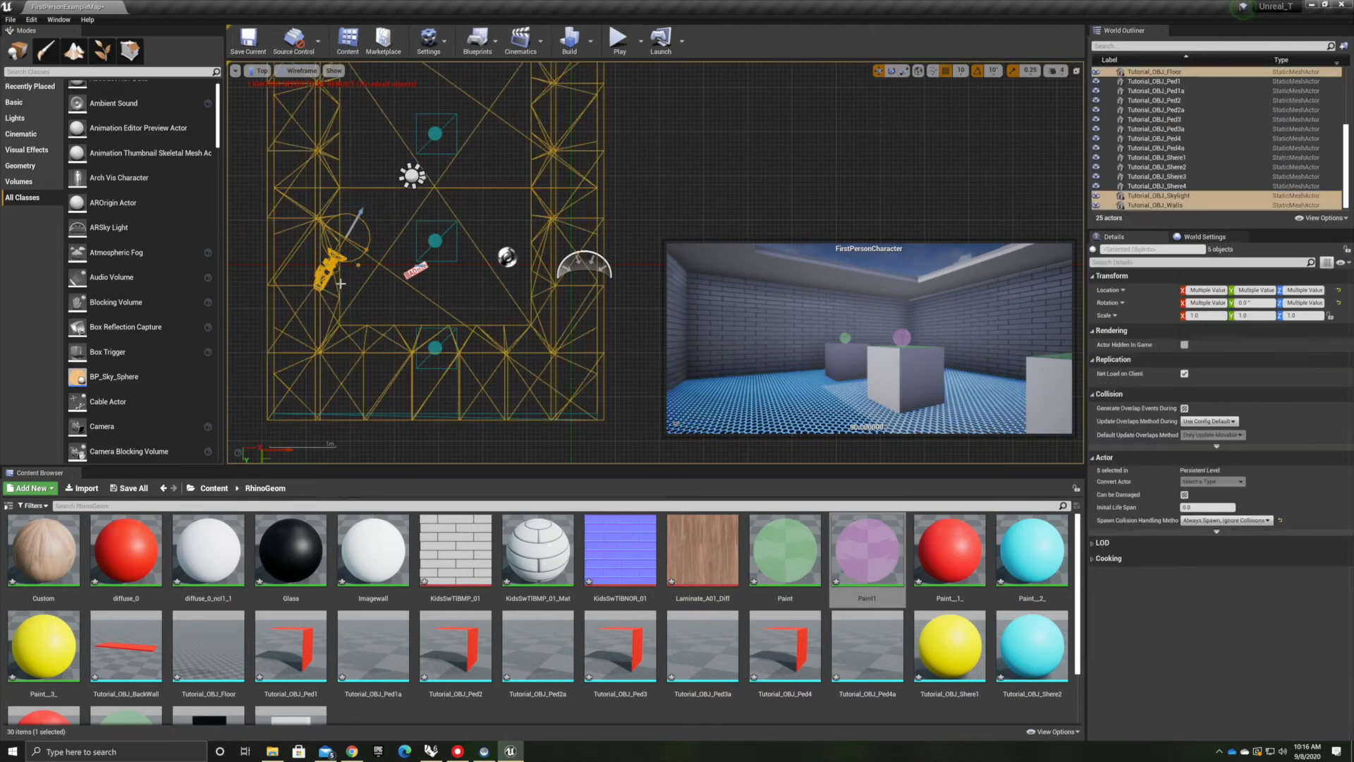
{"action": "left_click", "coordinate": [325, 270]}
{"action": "left_click_drag", "start_coordinate": [345, 259], "coordinate": [339, 341]}
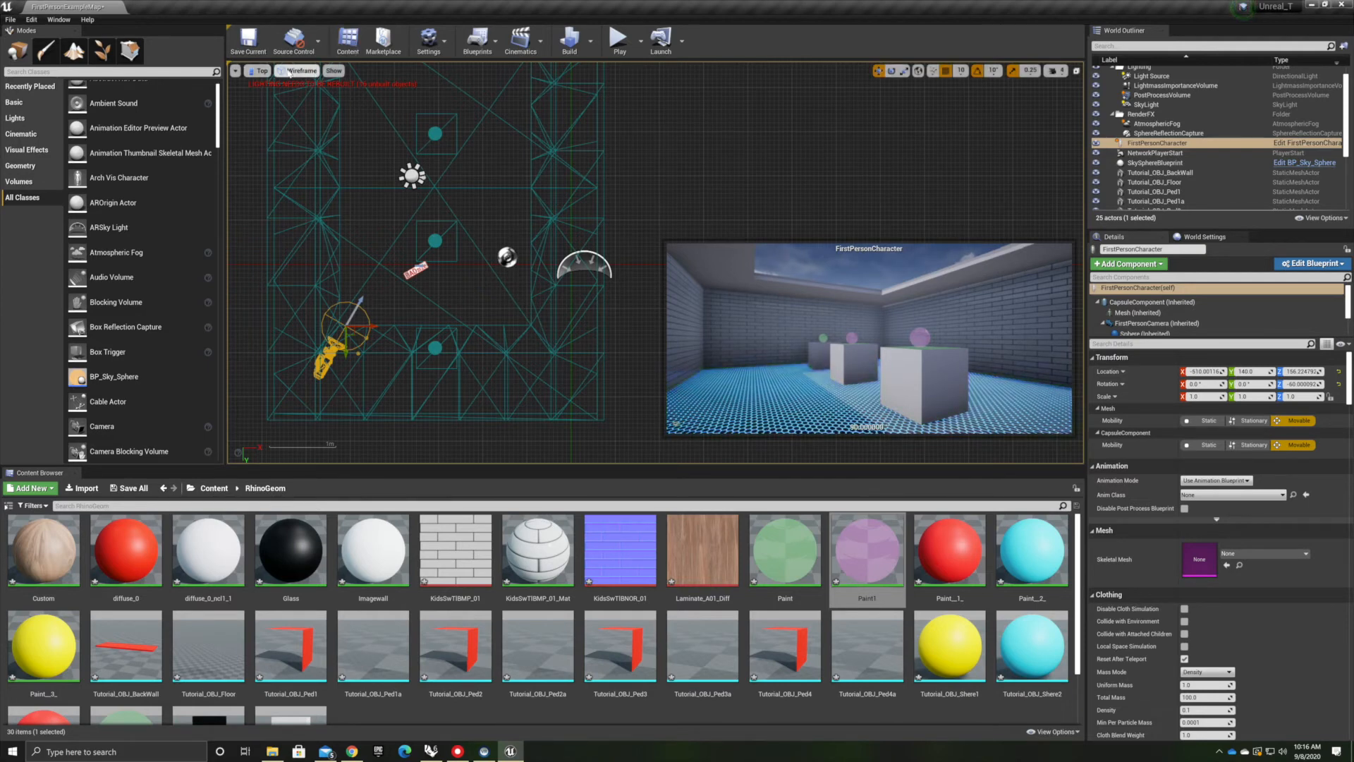
Return to the perspective view and compare the Unlit, Wireframe, Reflections and Player Collision view modes
{"action": "left_click", "coordinate": [261, 70]}
{"action": "left_click", "coordinate": [282, 90]}
{"action": "mouse_move", "coordinate": [269, 121]}
{"action": "right_mouse_down"}
{"action": "mouse_move", "coordinate": [352, 159]}
{"action": "mouse_move", "coordinate": [268, 122]}
{"action": "right_mouse_up"}
{"action": "left_click", "coordinate": [311, 71]}
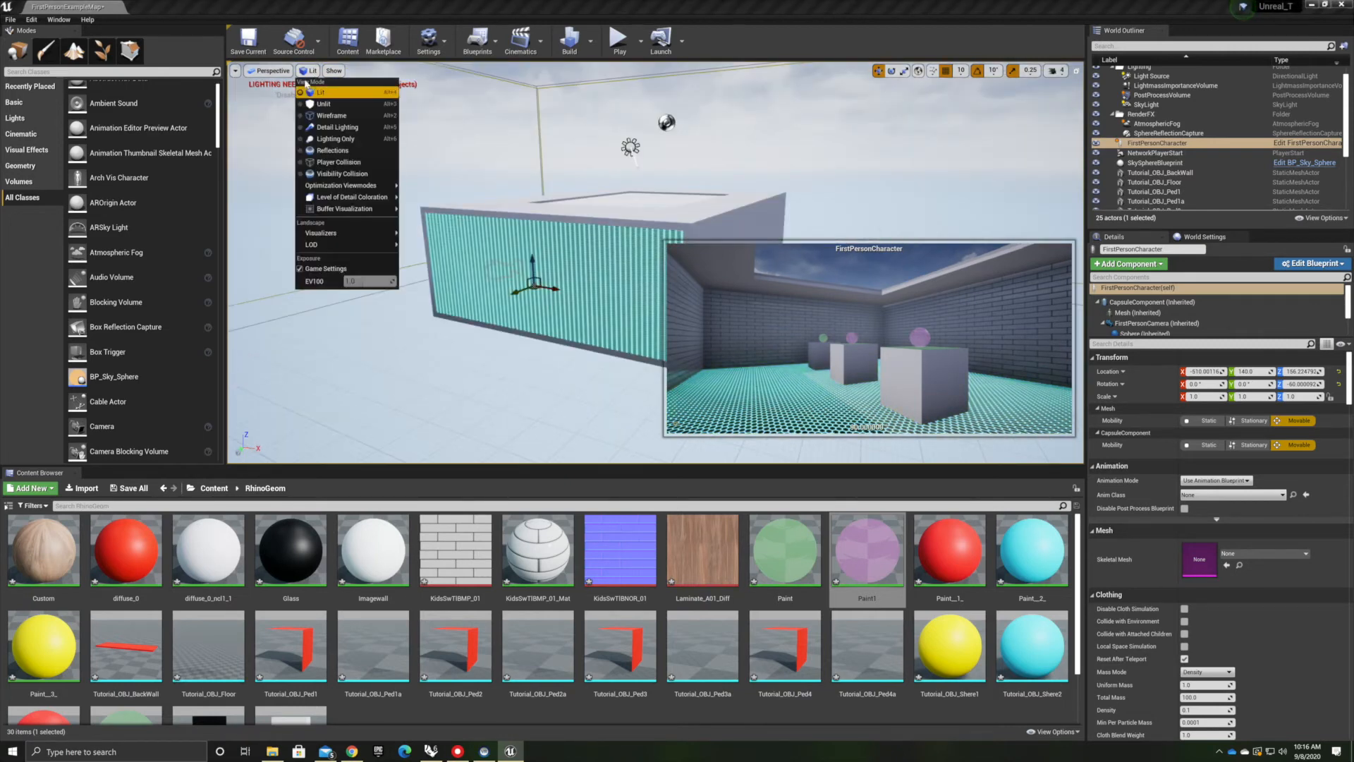
{"action": "left_click", "coordinate": [331, 98]}
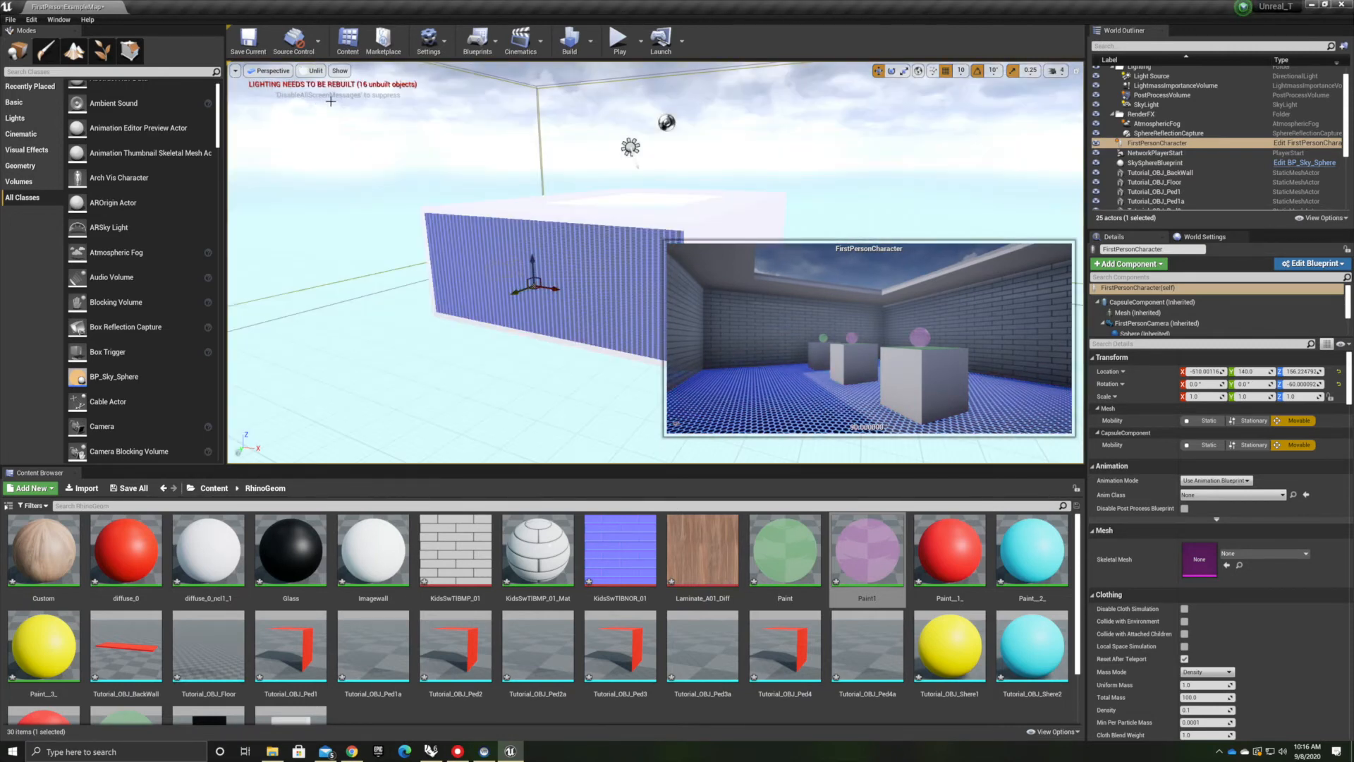
{"action": "left_click", "coordinate": [312, 70]}
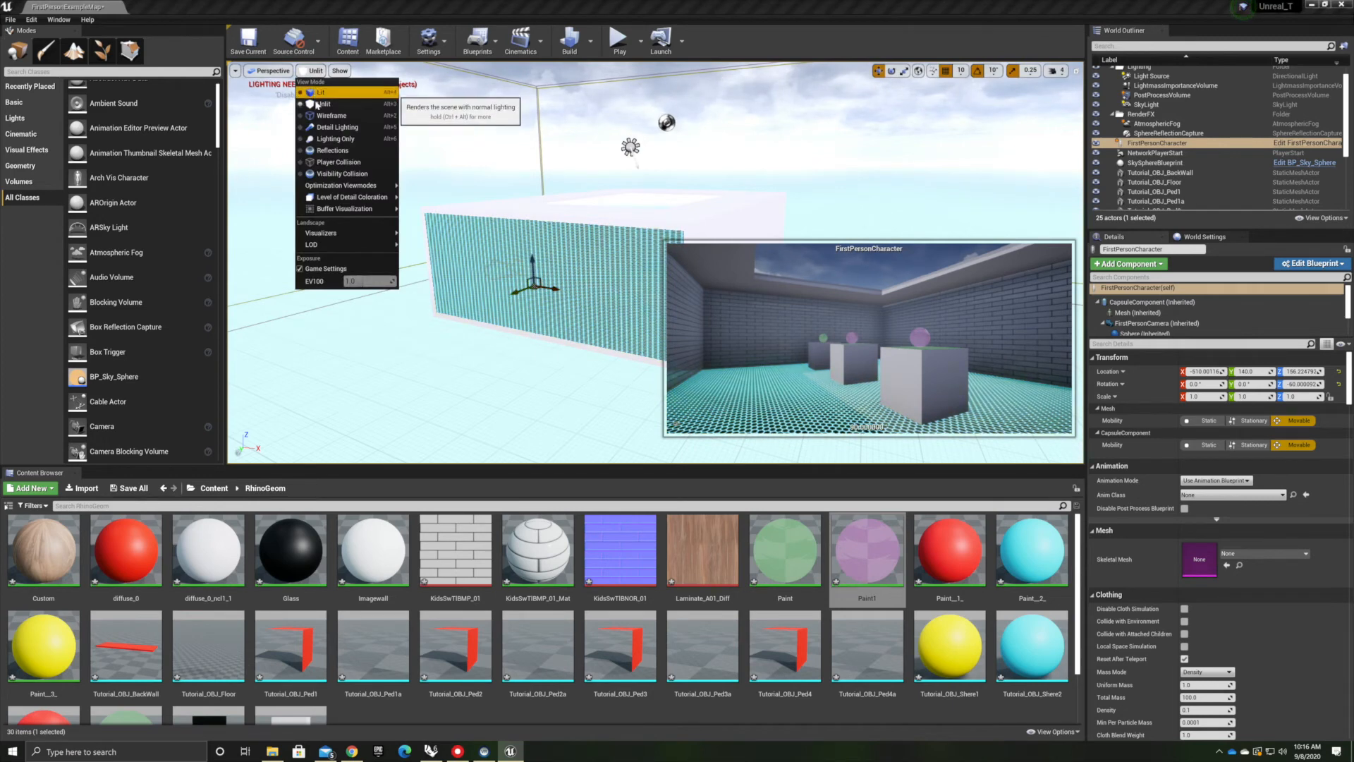
{"action": "left_click", "coordinate": [331, 116]}
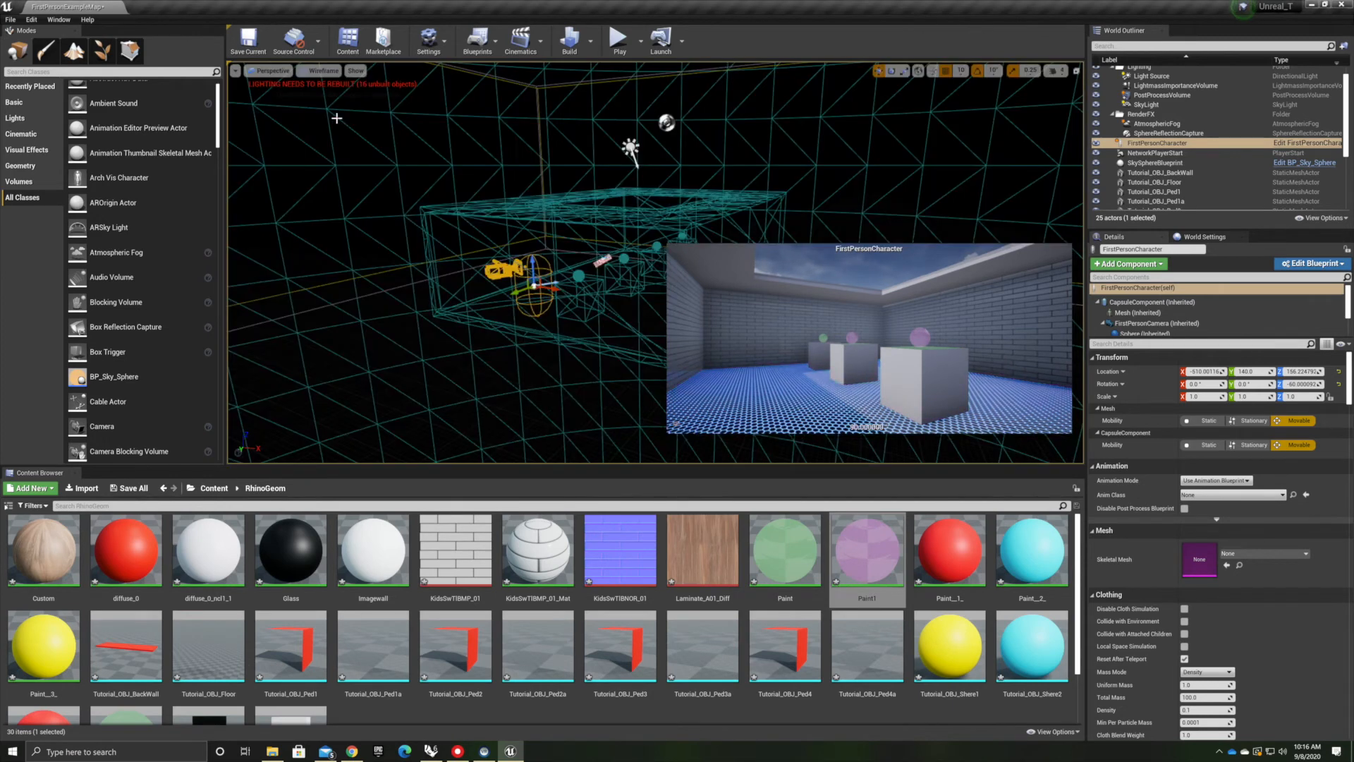
{"action": "left_click", "coordinate": [321, 70]}
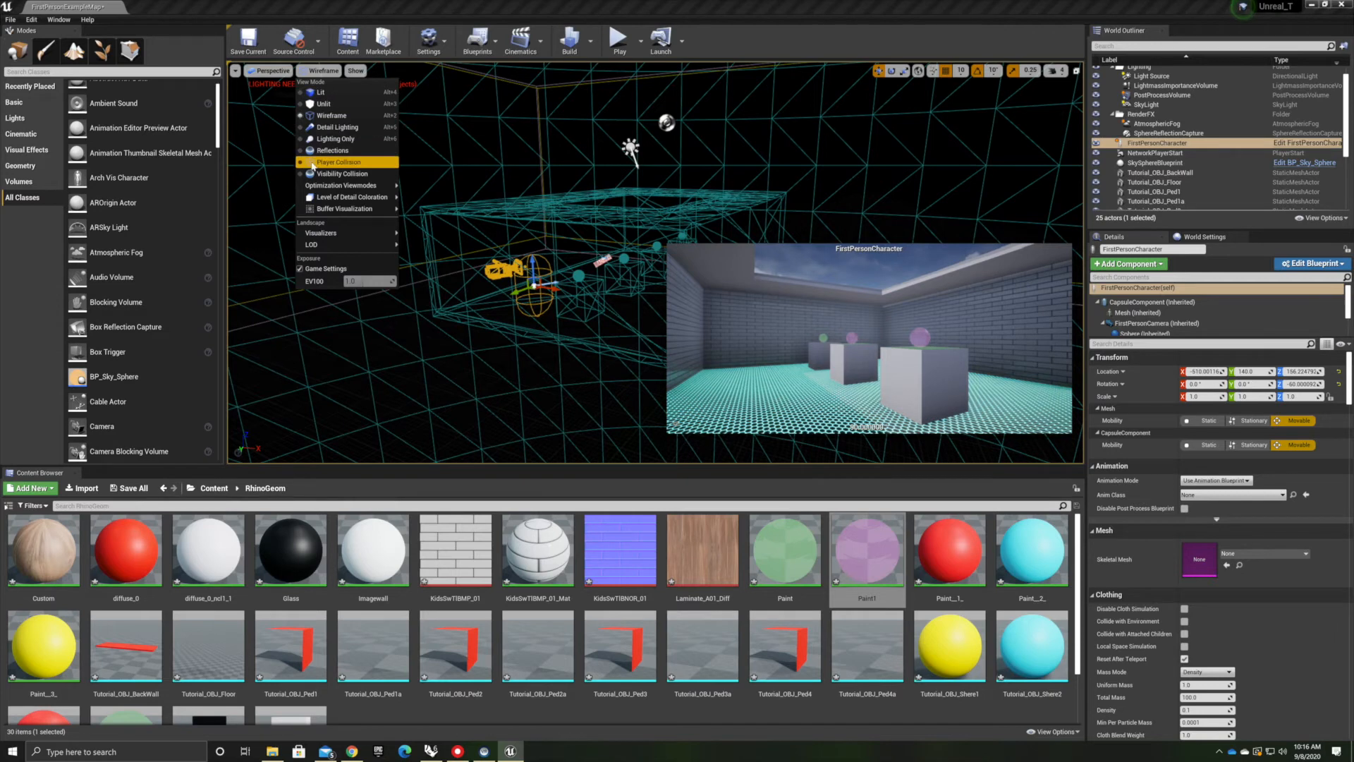
{"action": "left_click", "coordinate": [330, 150]}
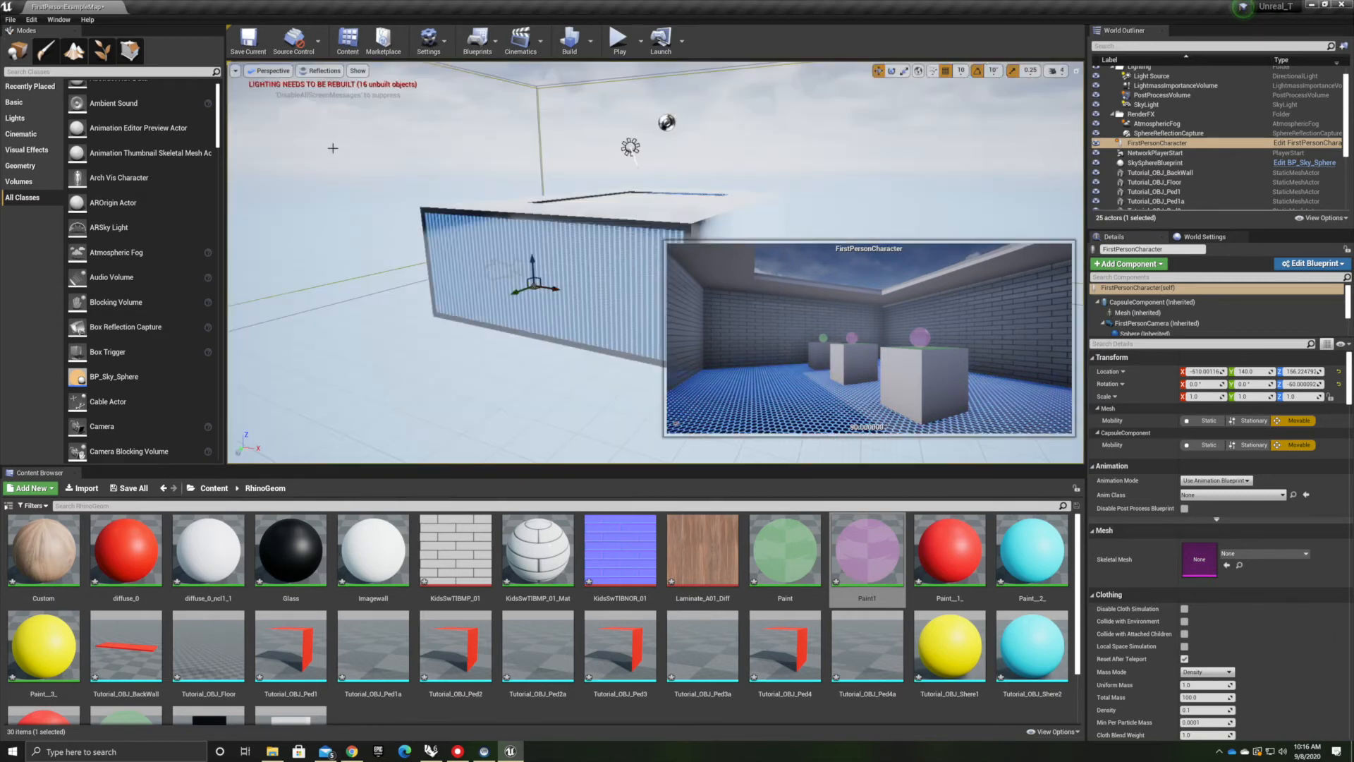
{"action": "left_click", "coordinate": [312, 72]}
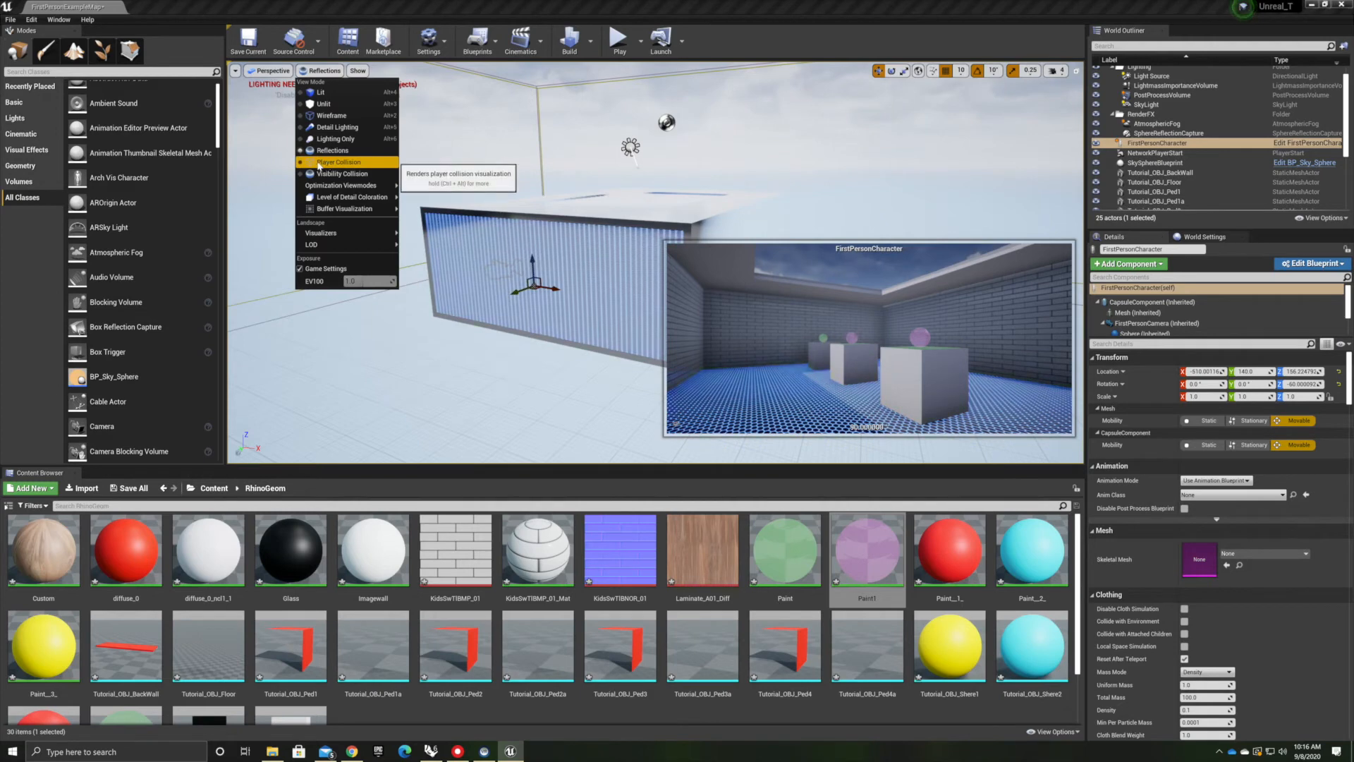
{"action": "left_click", "coordinate": [330, 163]}
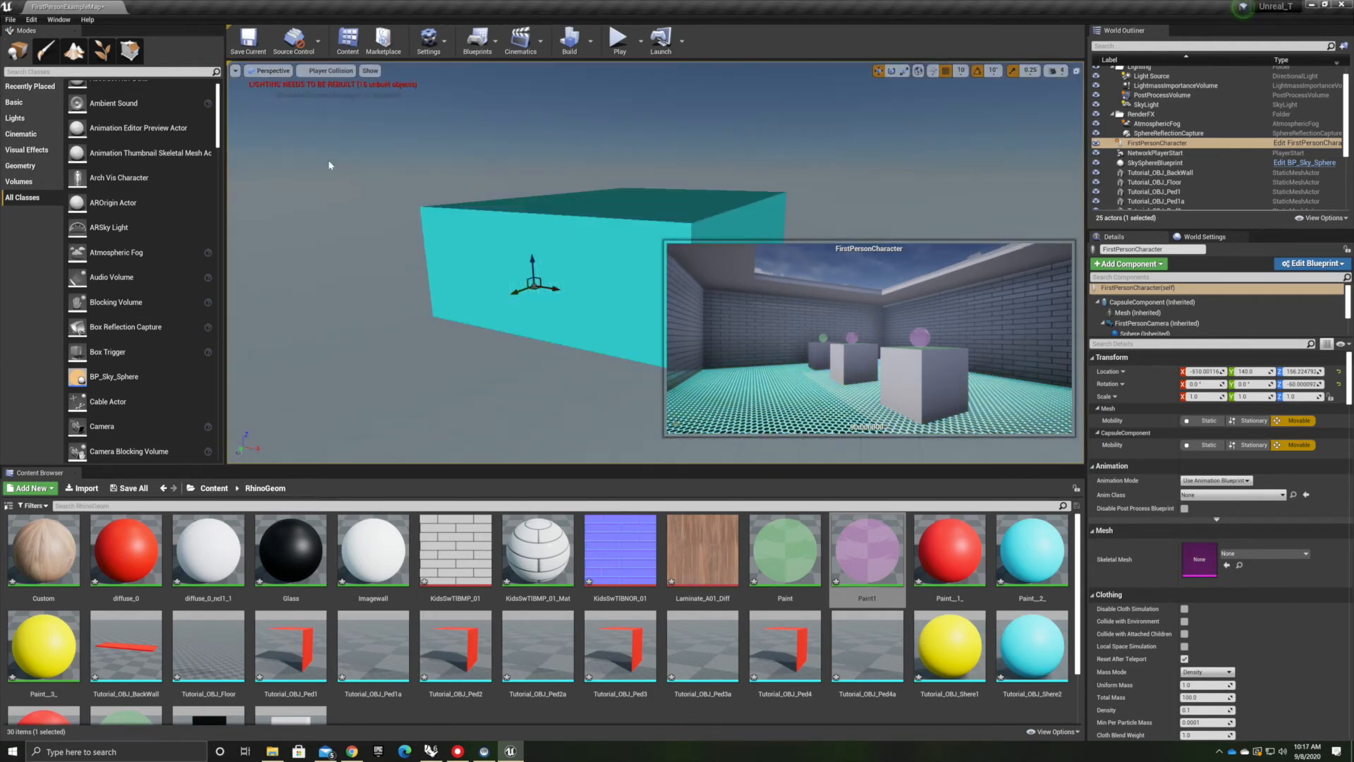
Examine the walls' collision shapes in the Player Collision view mode
{"action": "right_click_drag", "start_coordinate": [435, 236], "coordinate": [479, 237]}
{"action": "scroll", "coordinate": [435, 236], "scroll_direction": "up", "scroll_amount": 3}
{"action": "scroll", "coordinate": [435, 236], "scroll_direction": "up", "scroll_amount": 2}
{"action": "right_click_drag", "start_coordinate": [550, 285], "coordinate": [656, 271]}
{"action": "scroll", "coordinate": [547, 266], "scroll_direction": "up", "scroll_amount": 4}
{"action": "scroll", "coordinate": [547, 266], "scroll_direction": "down", "scroll_amount": 4}
{"action": "scroll", "coordinate": [547, 266], "scroll_direction": "up", "scroll_amount": 4}
{"action": "scroll", "coordinate": [547, 266], "scroll_direction": "down", "scroll_amount": 4}
{"action": "scroll", "coordinate": [519, 273], "scroll_direction": "down", "scroll_amount": 5}
{"action": "scroll", "coordinate": [518, 273], "scroll_direction": "up", "scroll_amount": 5}
{"action": "scroll", "coordinate": [519, 273], "scroll_direction": "up", "scroll_amount": 4}
{"action": "scroll", "coordinate": [477, 287], "scroll_direction": "down", "scroll_amount": 7}
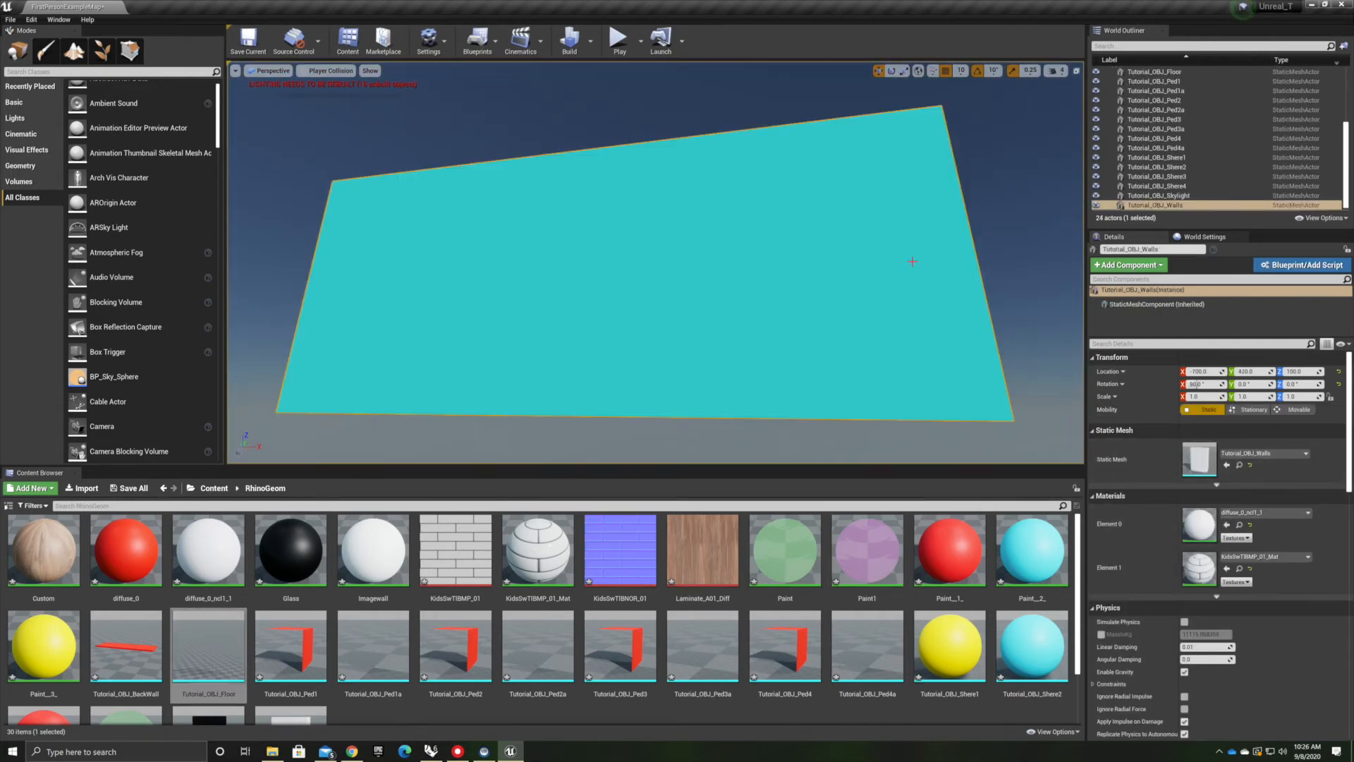
Open the Tutorial_OBJ_Walls static mesh in the mesh editor and turn on the collision display
{"action": "right_click", "coordinate": [1150, 208]}
{"action": "left_click", "coordinate": [1168, 231]}
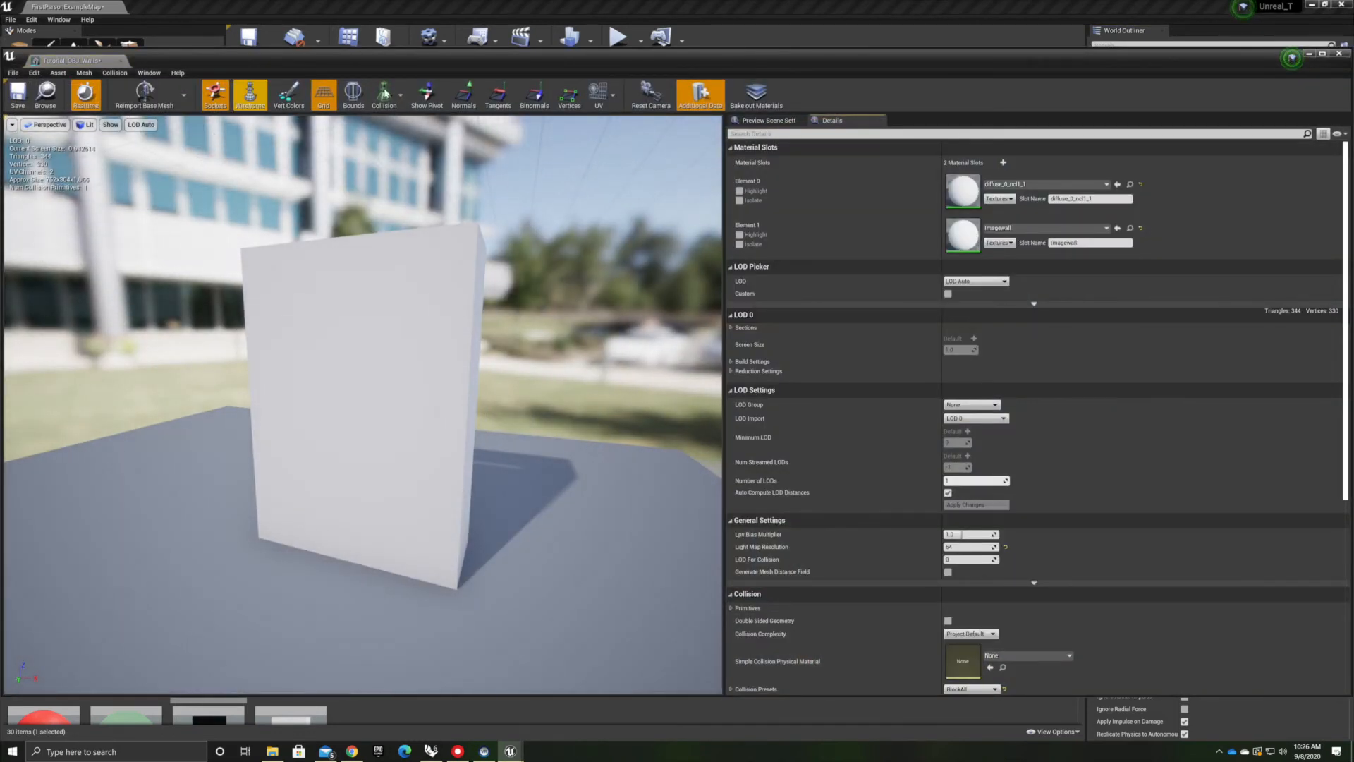
{"action": "left_click", "coordinate": [385, 93]}
{"action": "left_click", "coordinate": [390, 125]}
Remove the wall mesh's existing collision and add a 10DOP-X simplified collision in its place
{"action": "left_click", "coordinate": [84, 73]}
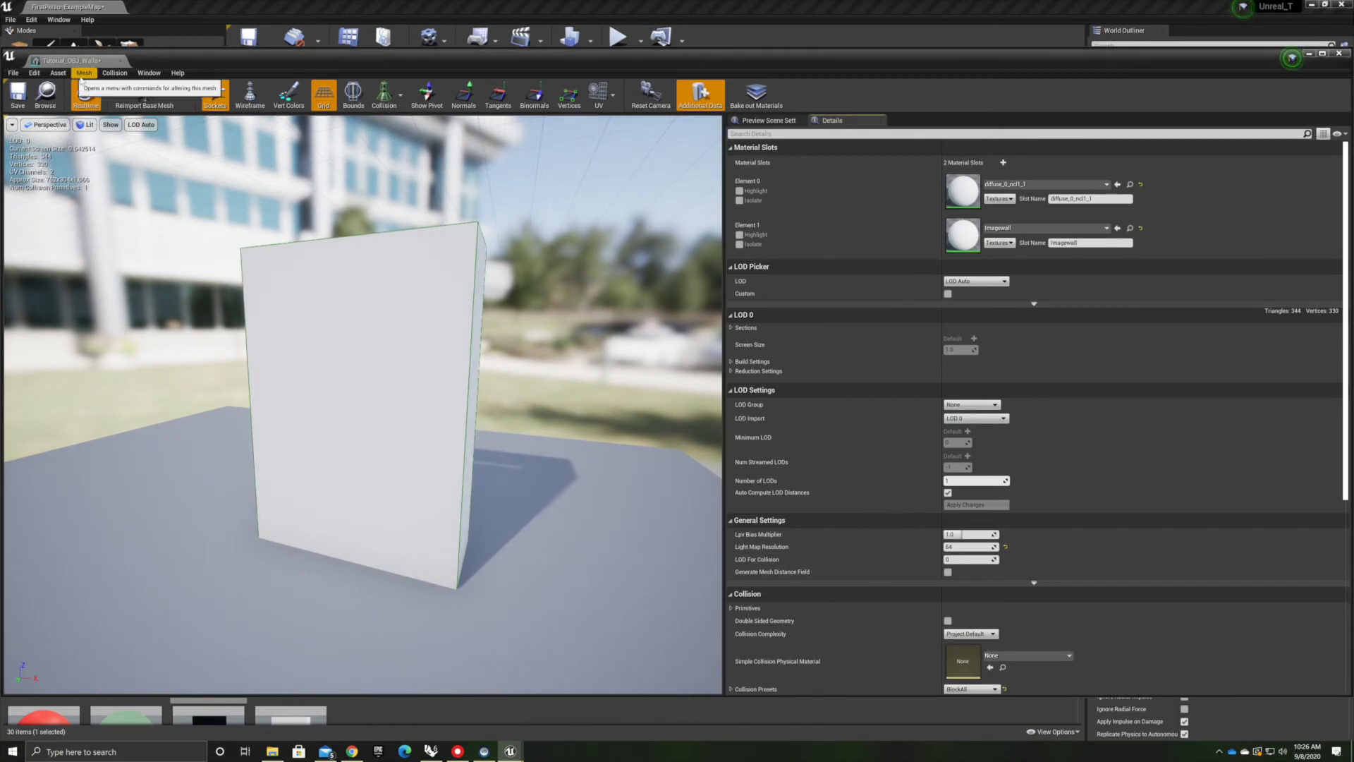
{"action": "mouse_move", "coordinate": [109, 74]}
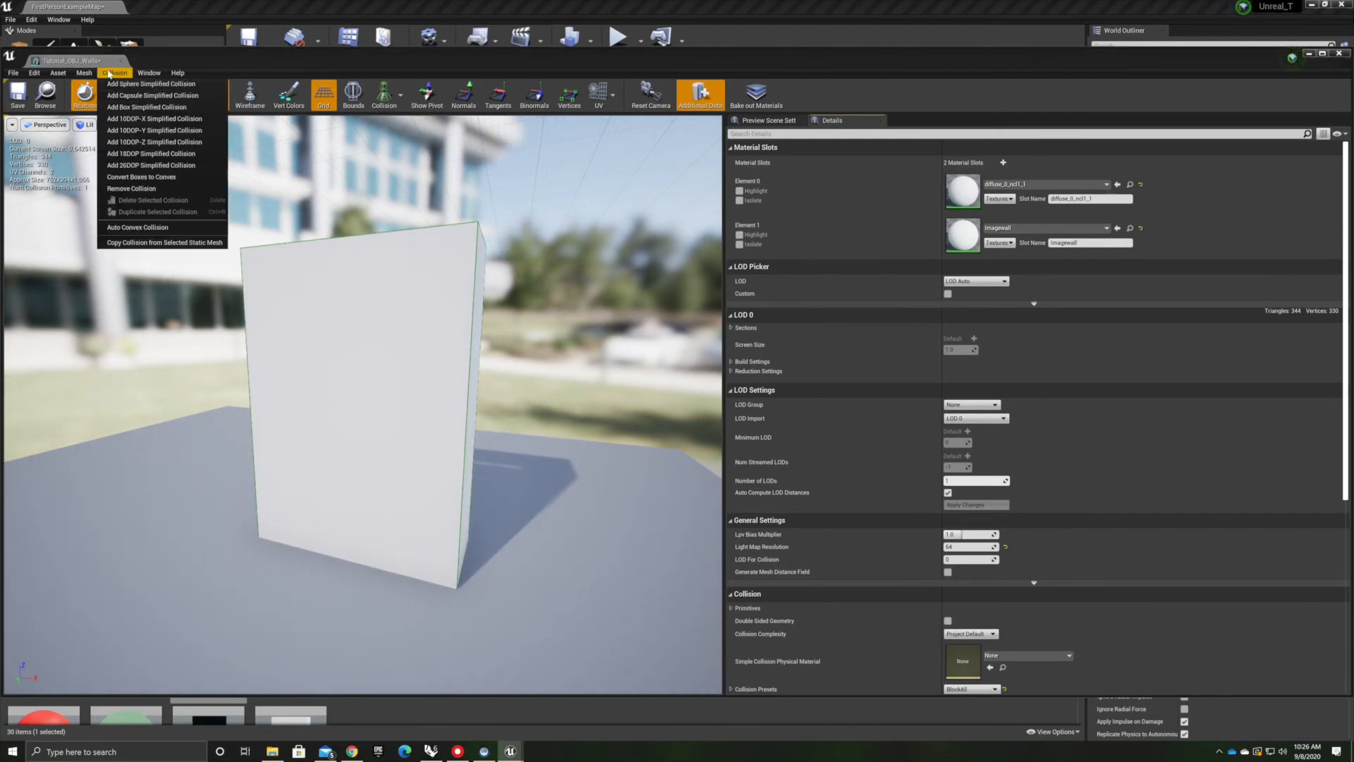
{"action": "left_click", "coordinate": [134, 188]}
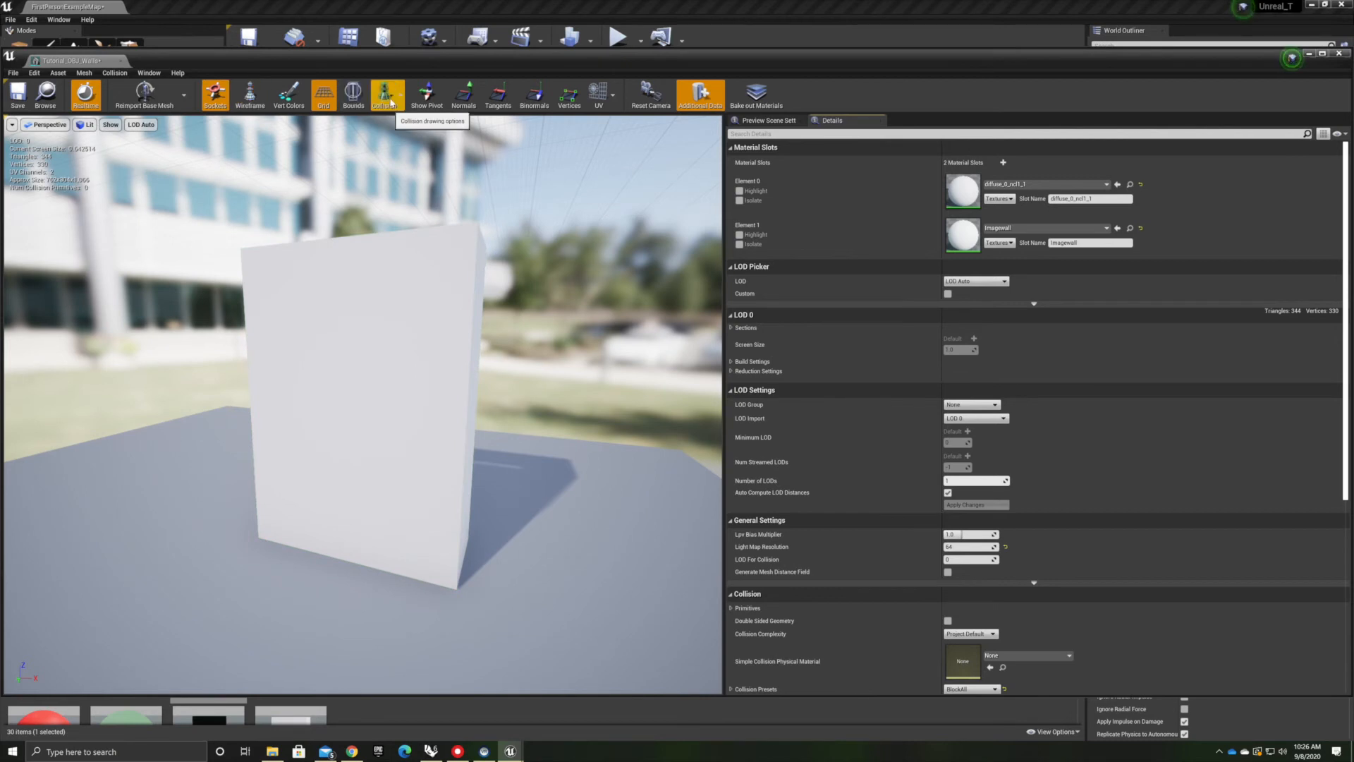
{"action": "left_click", "coordinate": [115, 74]}
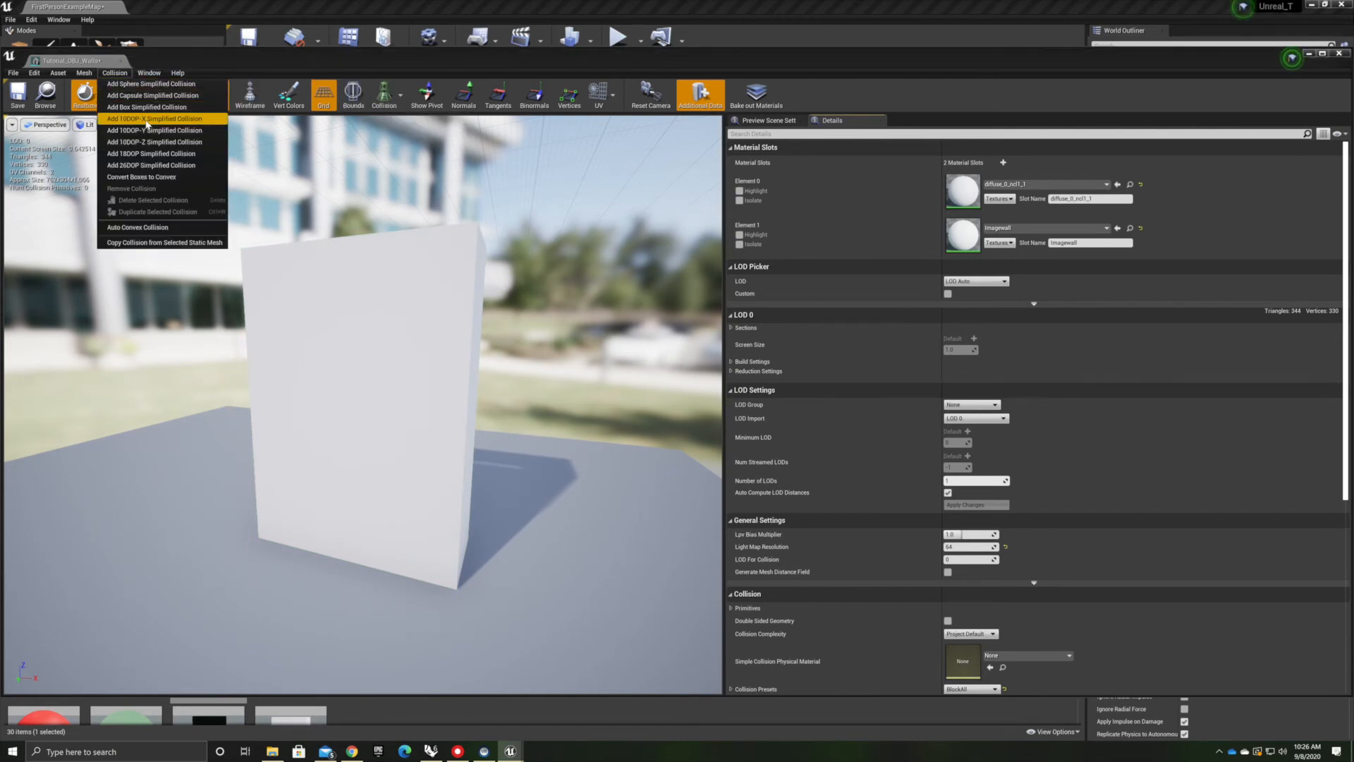
{"action": "left_click", "coordinate": [159, 120]}
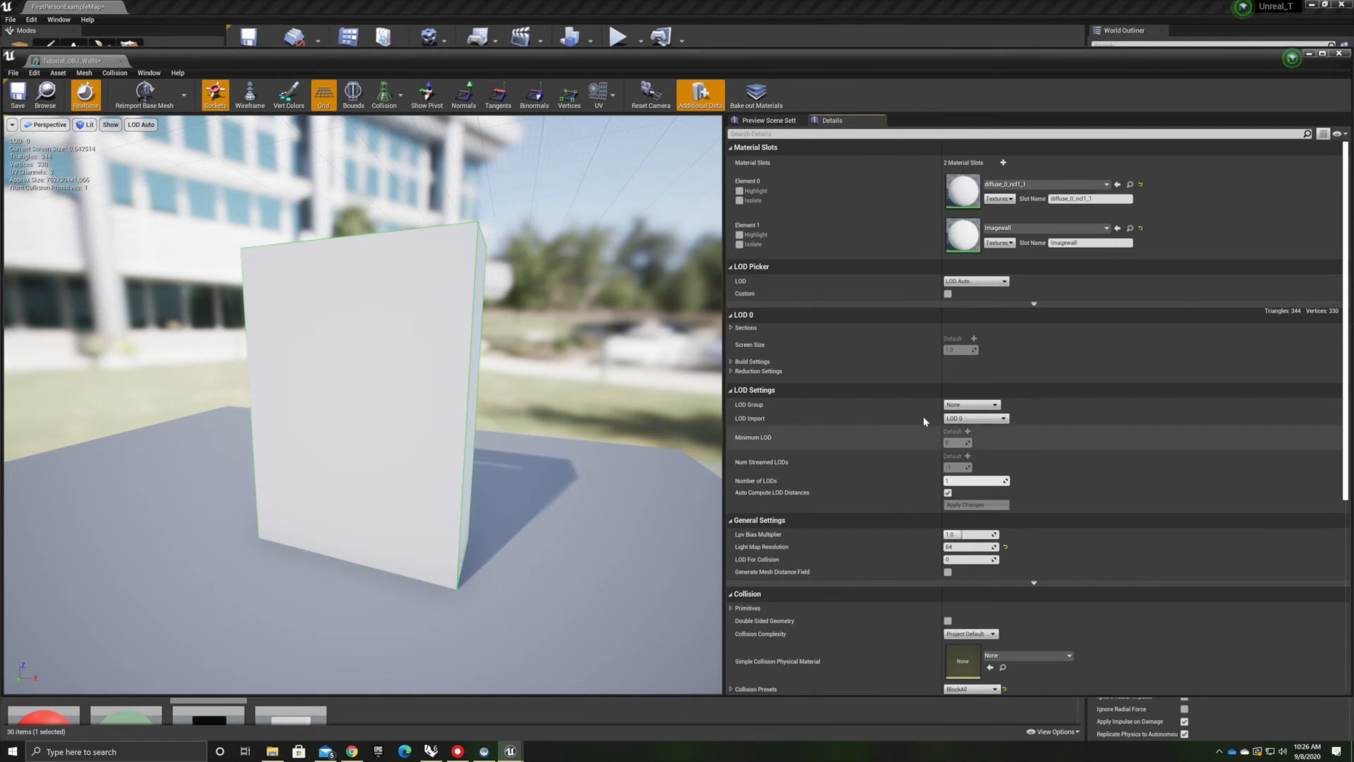
Set the wall mesh's collision complexity to Use Complex Collision As Simple and save the mesh
{"action": "left_click_drag", "start_coordinate": [557, 324], "coordinate": [595, 406]}
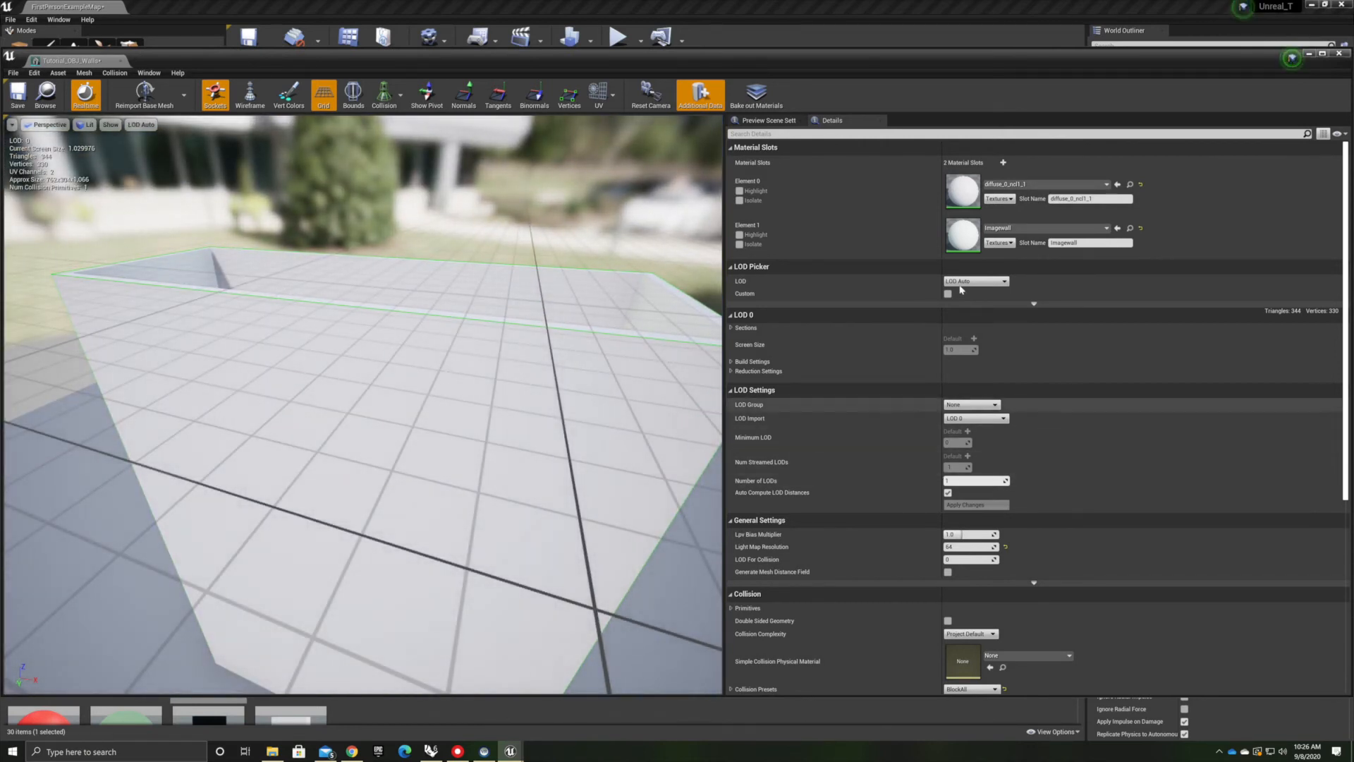
{"action": "scroll", "coordinate": [982, 394], "scroll_direction": "down", "scroll_amount": 8}
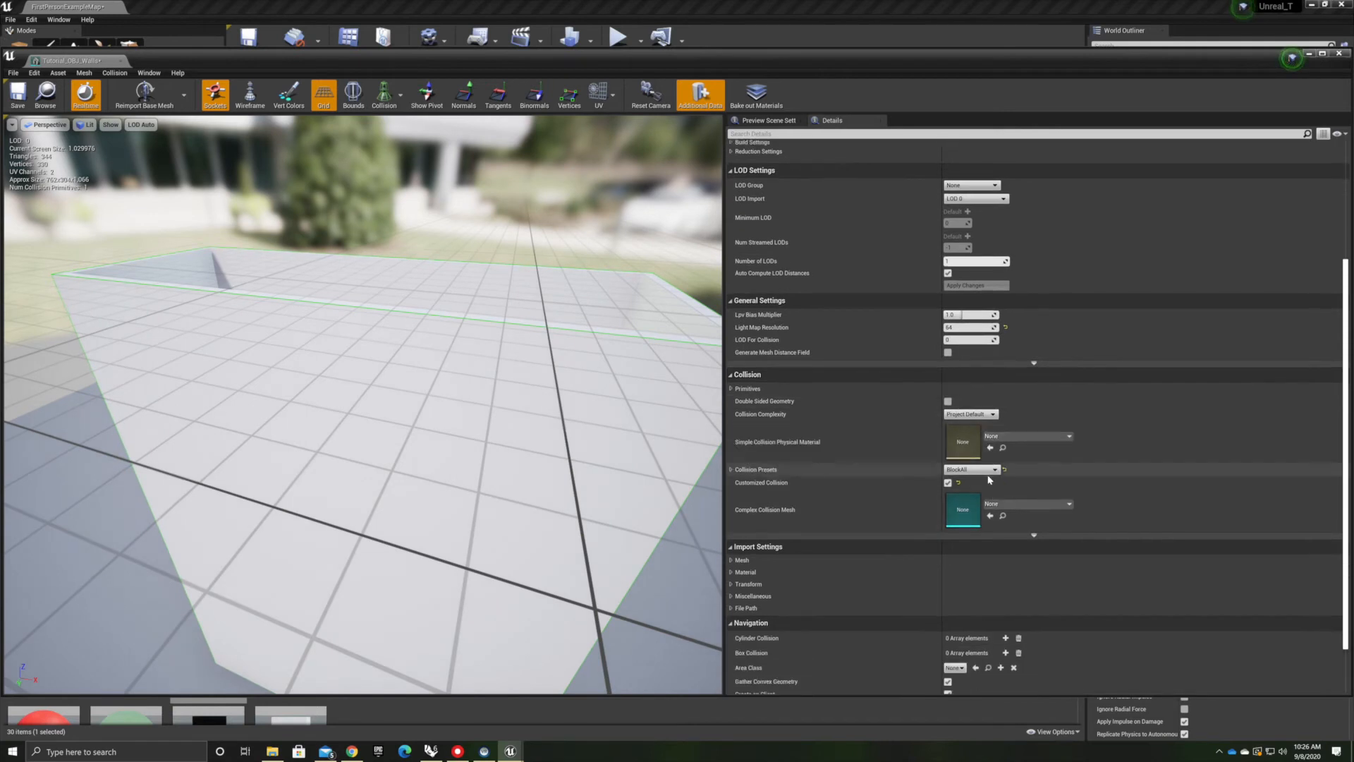
{"action": "left_click", "coordinate": [980, 364]}
{"action": "left_click", "coordinate": [985, 392]}
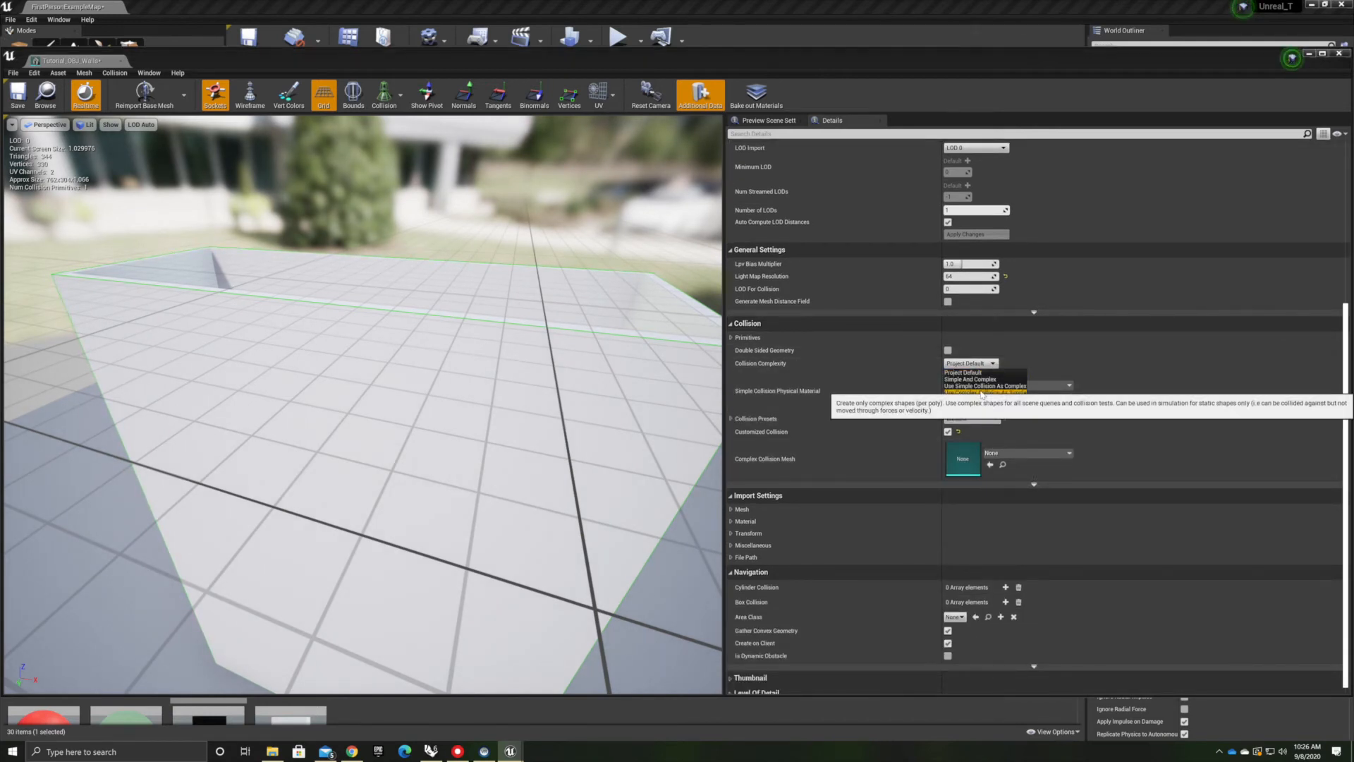
{"action": "mouse_move", "coordinate": [166, 242]}
{"action": "right_mouse_down"}
{"action": "mouse_move", "coordinate": [222, 279]}
{"action": "mouse_move", "coordinate": [165, 241]}
{"action": "right_mouse_up"}
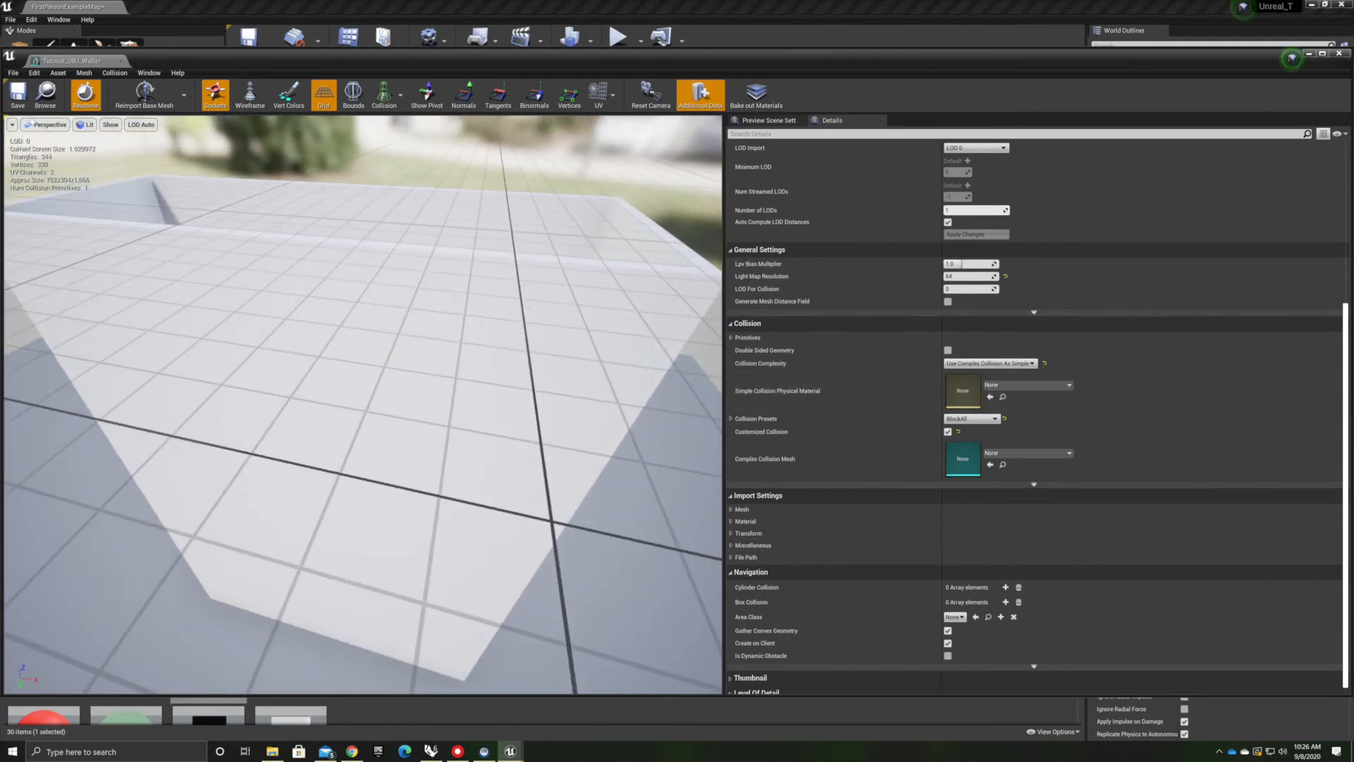
{"action": "left_click", "coordinate": [19, 105]}
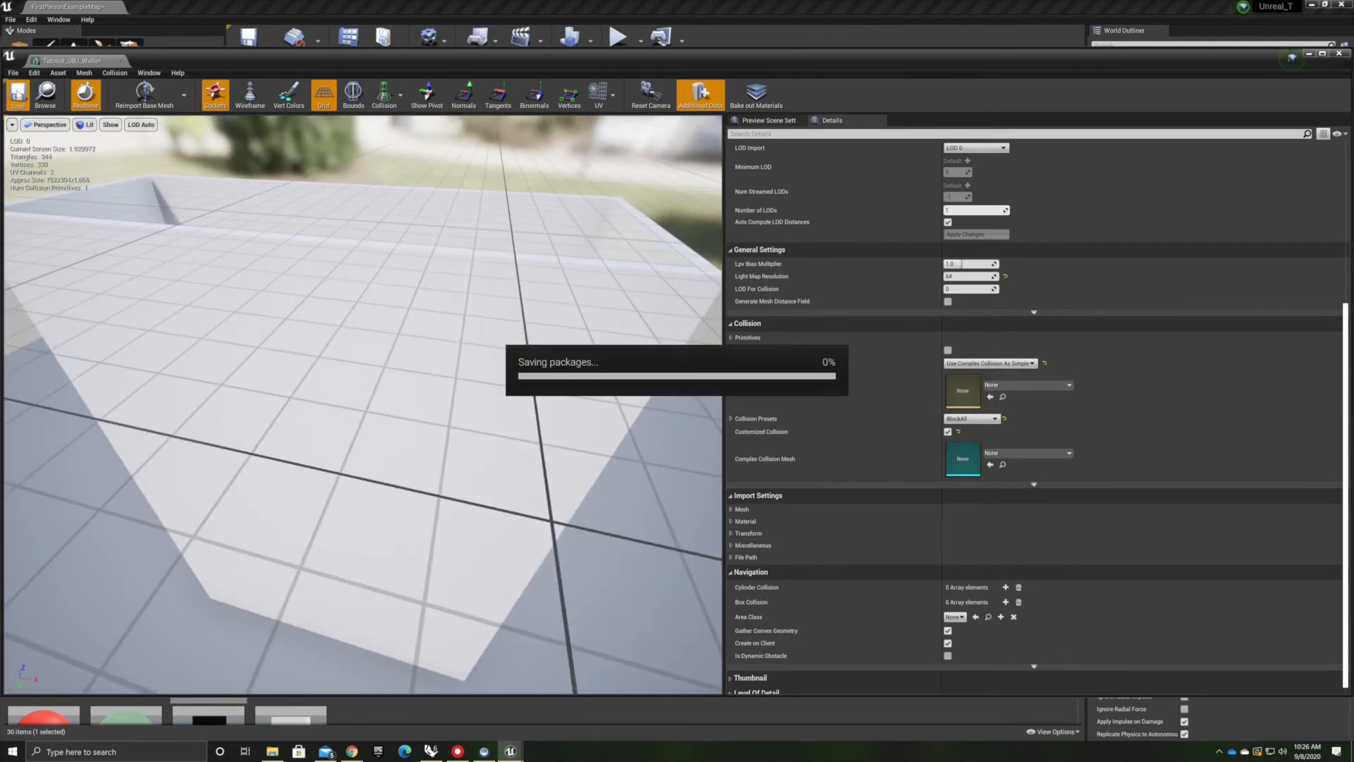
Play-test the level, walking the character around the room against the walls to check collision
{"action": "left_click", "coordinate": [122, 62]}
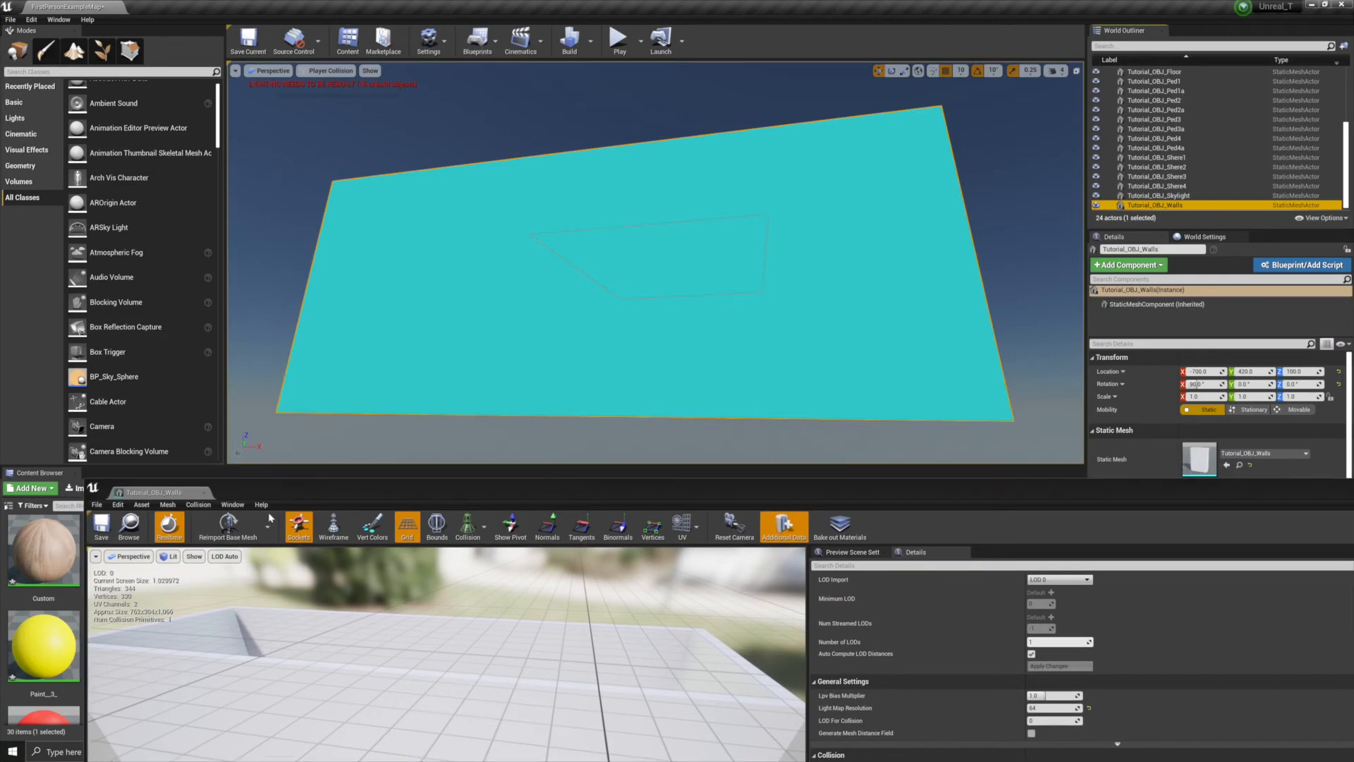
{"action": "scroll", "coordinate": [596, 416], "scroll_direction": "up", "scroll_amount": 6}
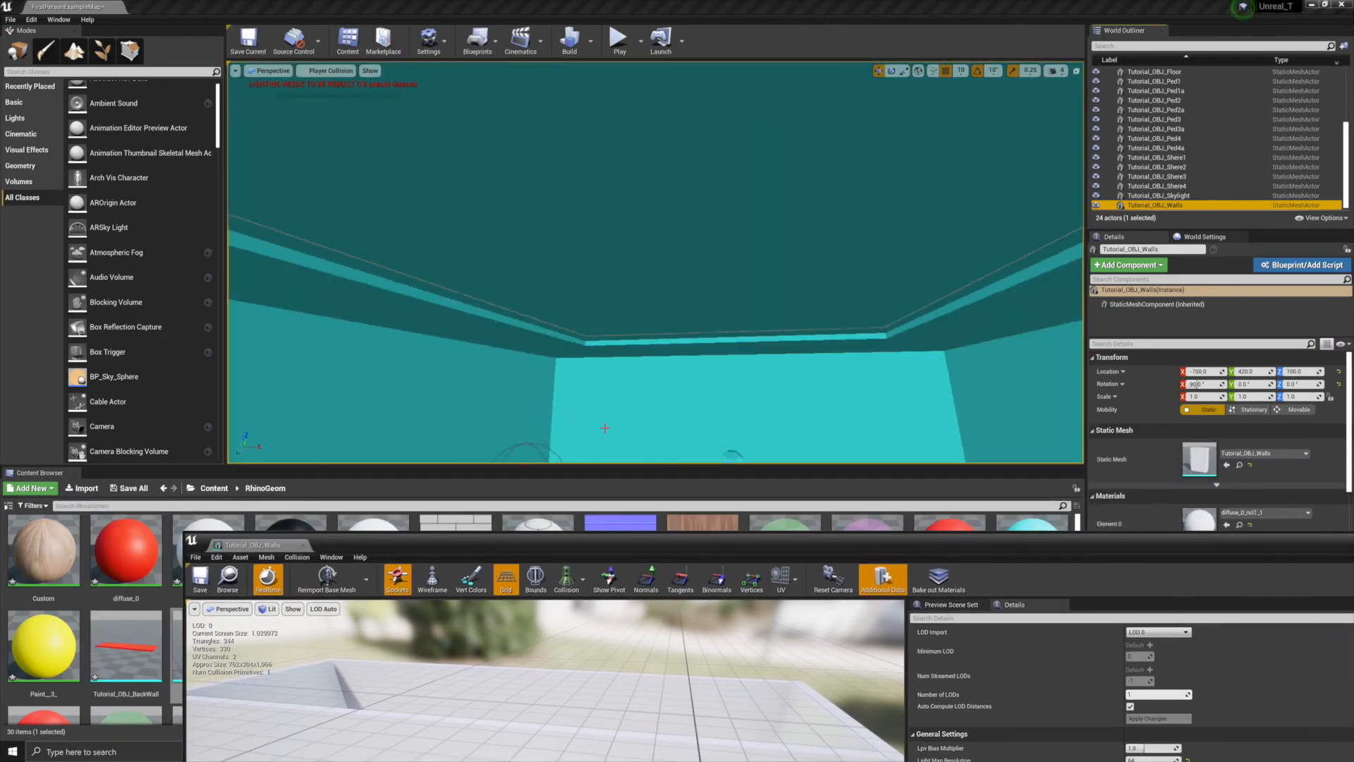
{"action": "right_click_drag", "start_coordinate": [616, 447], "coordinate": [832, 526]}
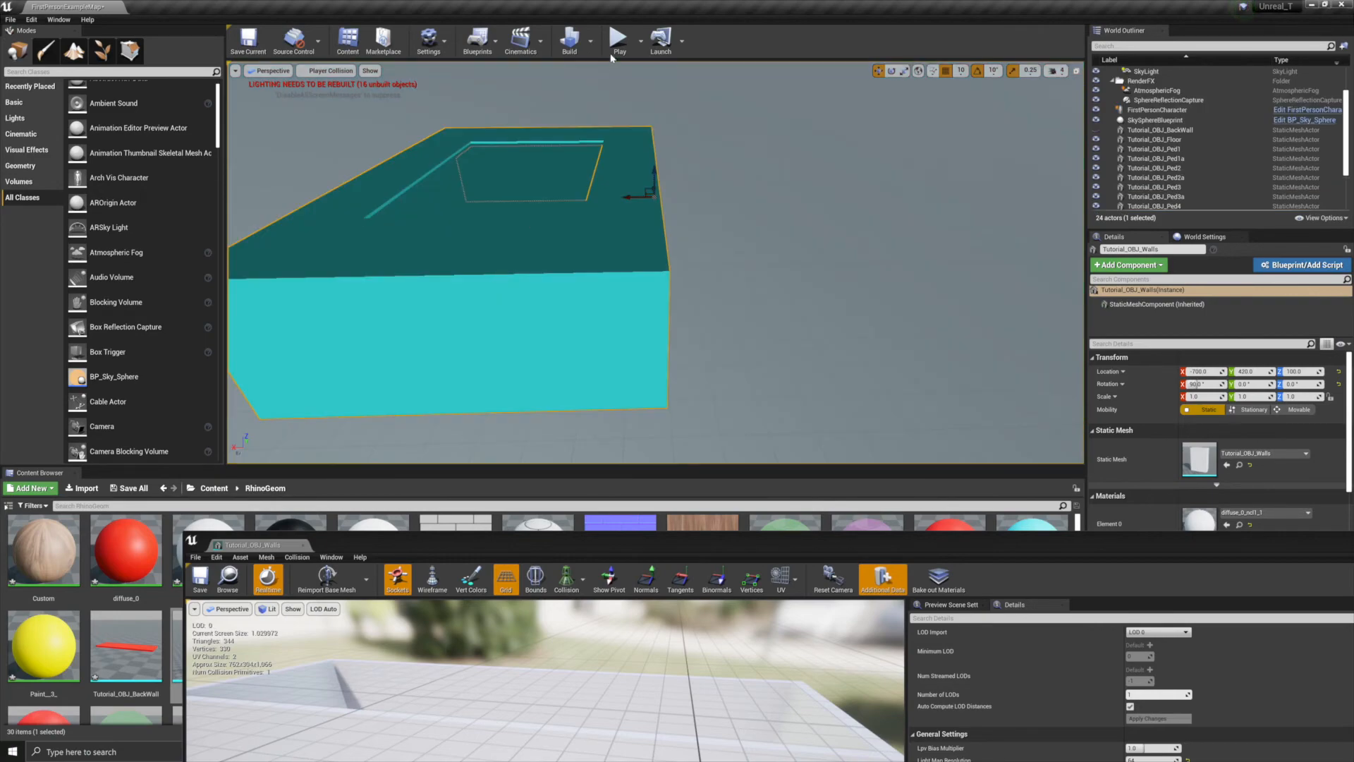
{"action": "left_click", "coordinate": [617, 41]}
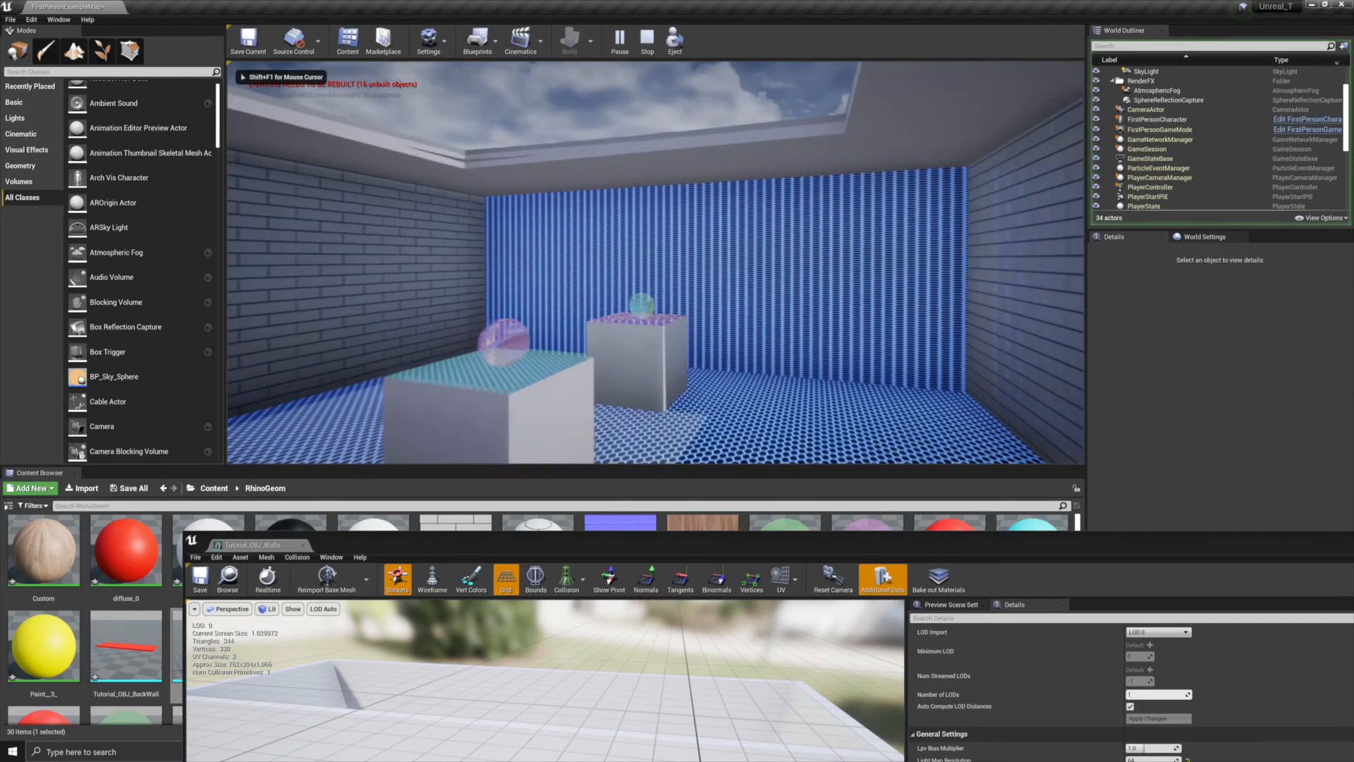
{"action": "key", "text": "w"}
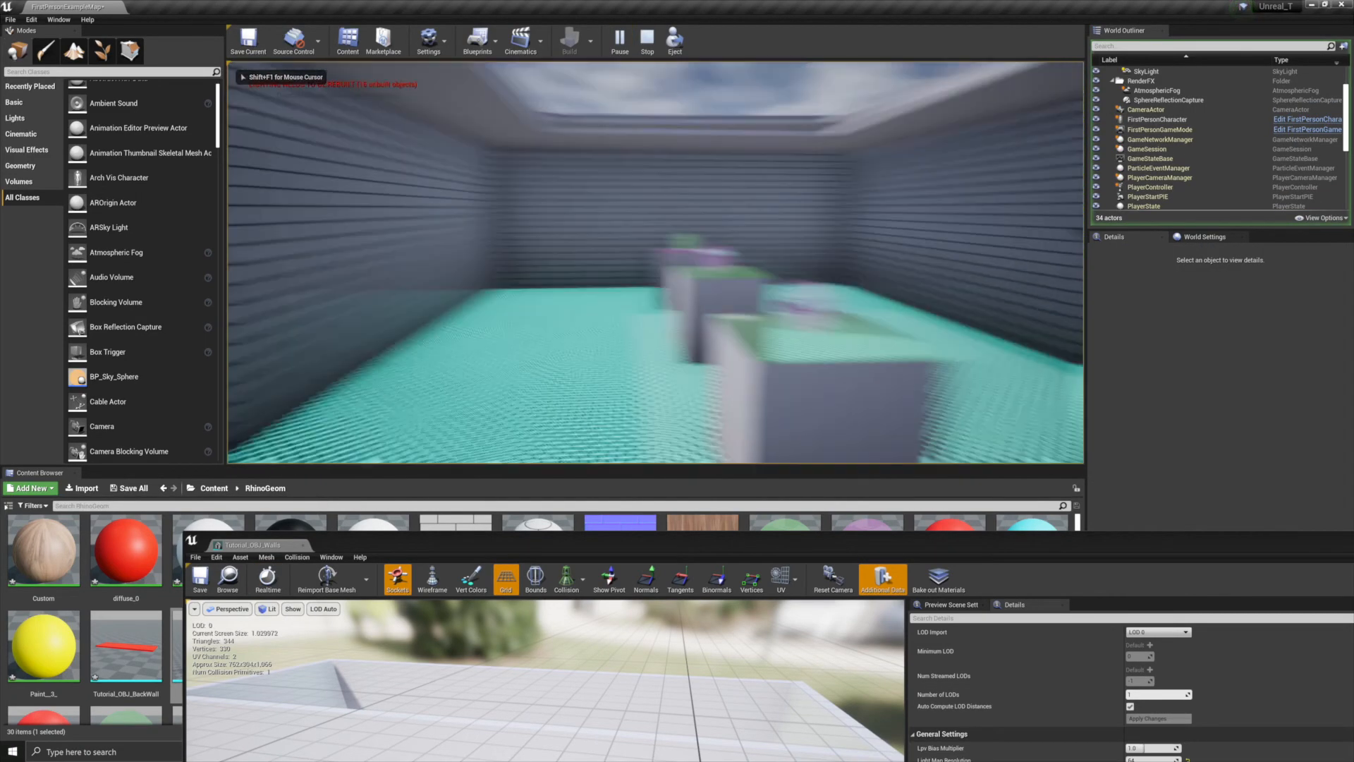
{"action": "key", "text": "w"}
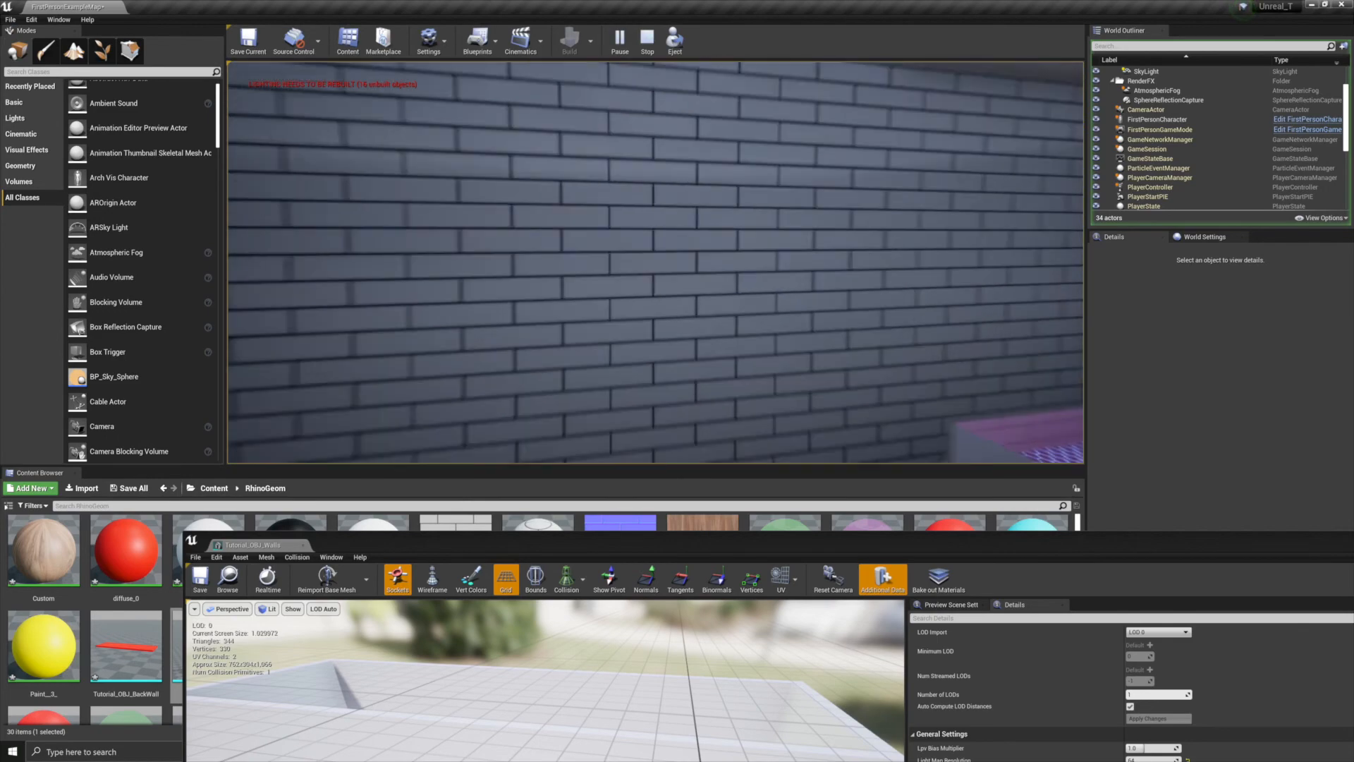
{"action": "key", "text": "w"}
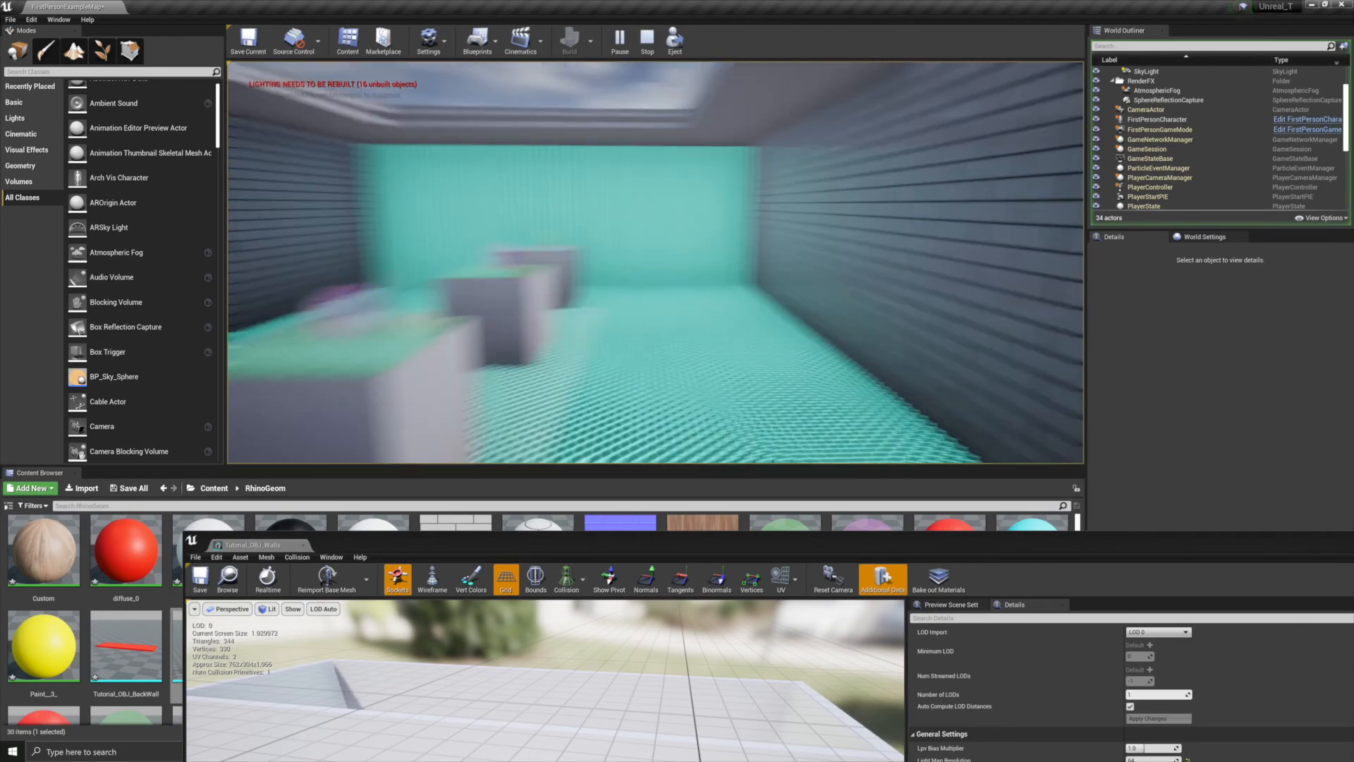
{"action": "key", "text": "w"}
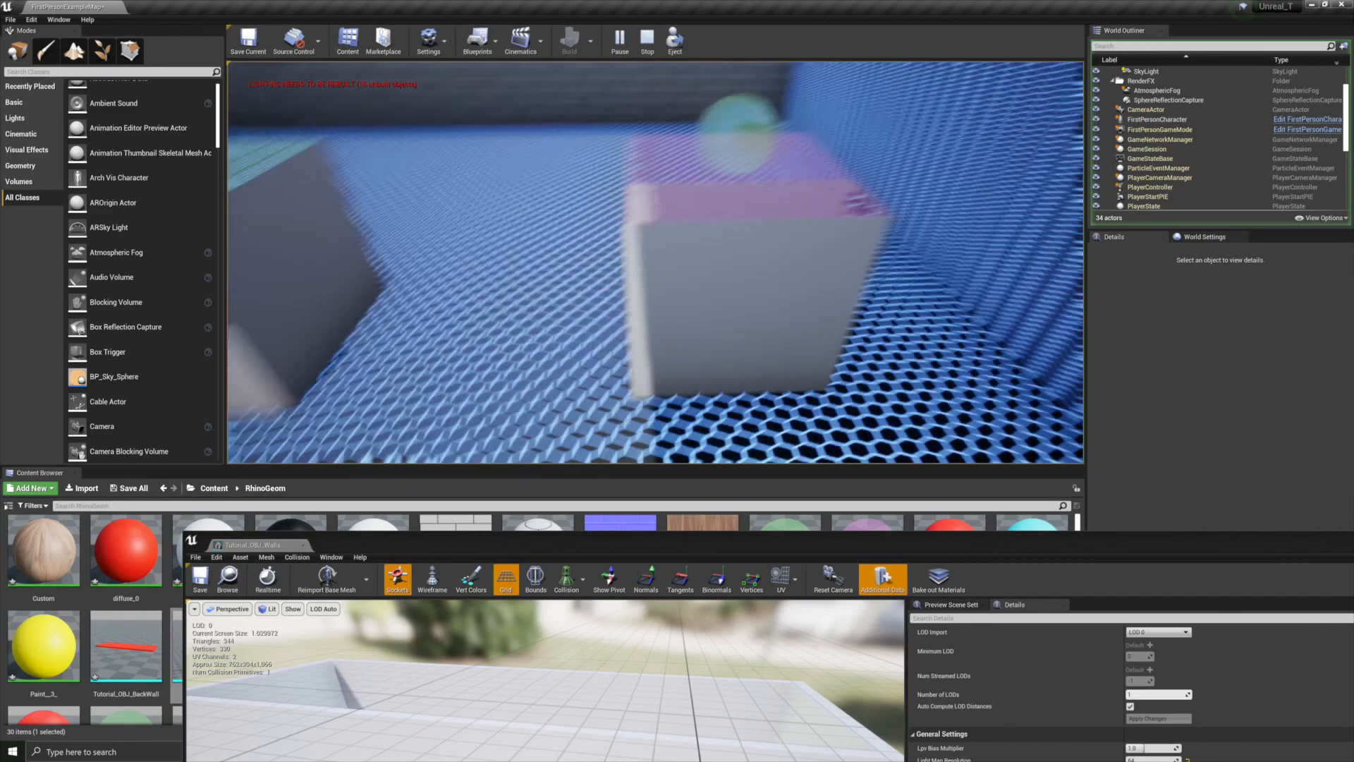
{"action": "key", "text": "a"}
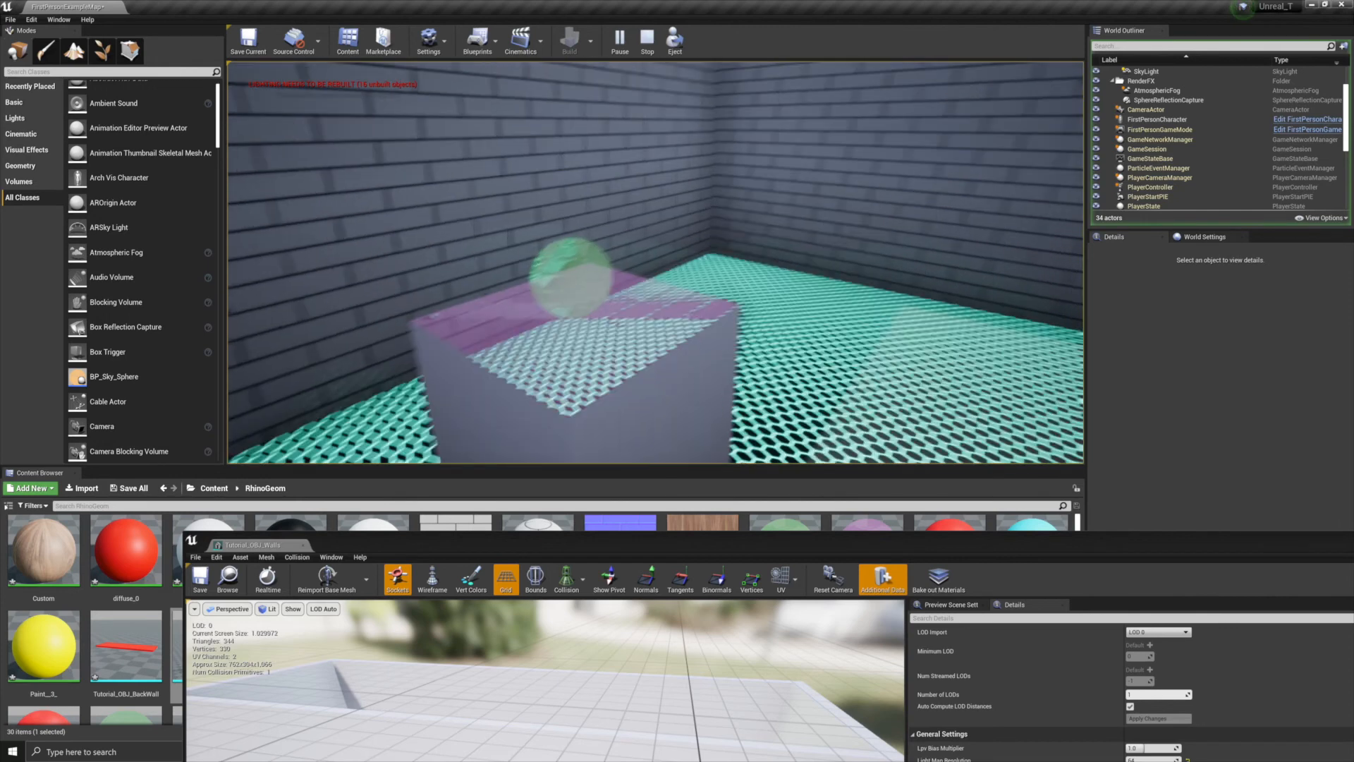
{"action": "key", "text": "Escape"}
Select the sphere on the second pedestal and open its static mesh in the mesh editor
{"action": "right_click_drag", "start_coordinate": [656, 262], "coordinate": [768, 218]}
{"action": "mouse_move", "coordinate": [656, 262]}
{"action": "right_mouse_down"}
{"action": "mouse_move", "coordinate": [588, 261]}
{"action": "mouse_move", "coordinate": [670, 244]}
{"action": "right_mouse_up"}
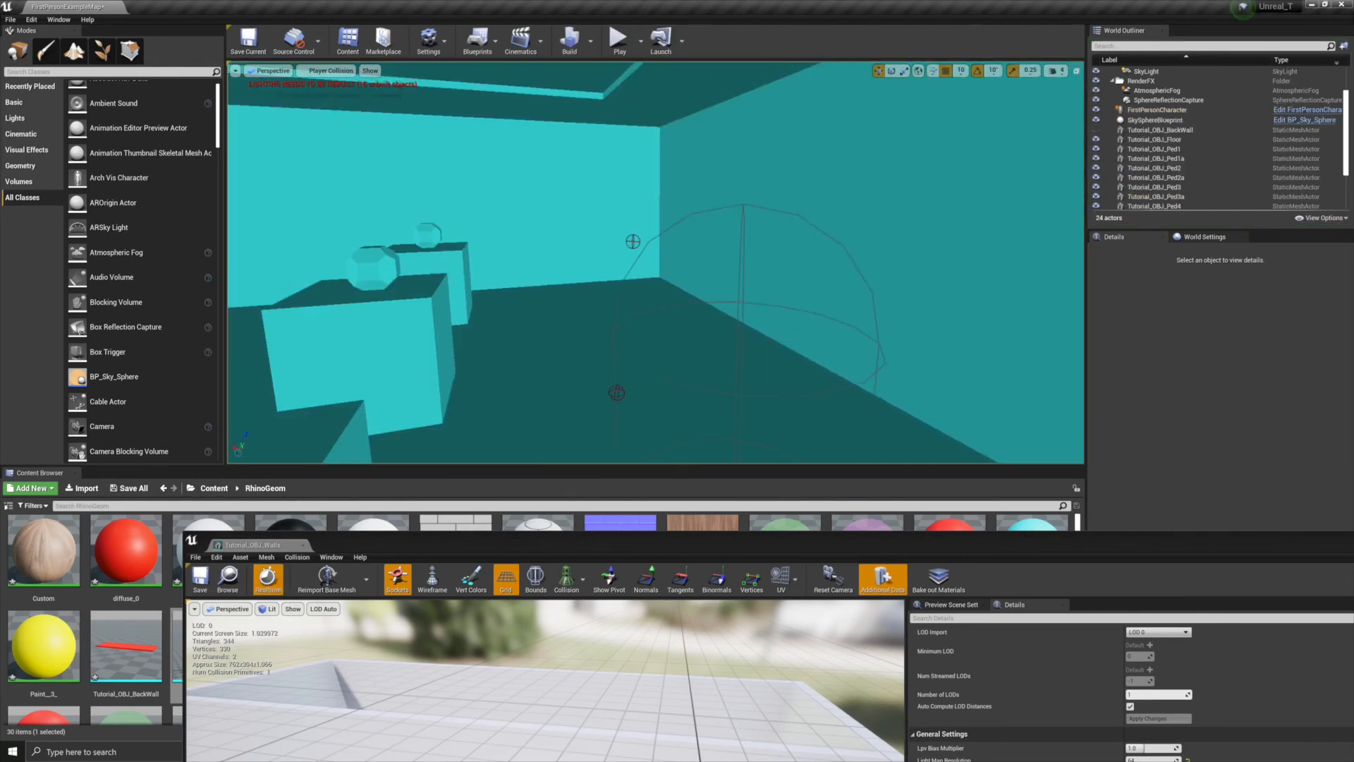
{"action": "key", "text": "w"}
{"action": "right_click_drag", "start_coordinate": [552, 313], "coordinate": [416, 309]}
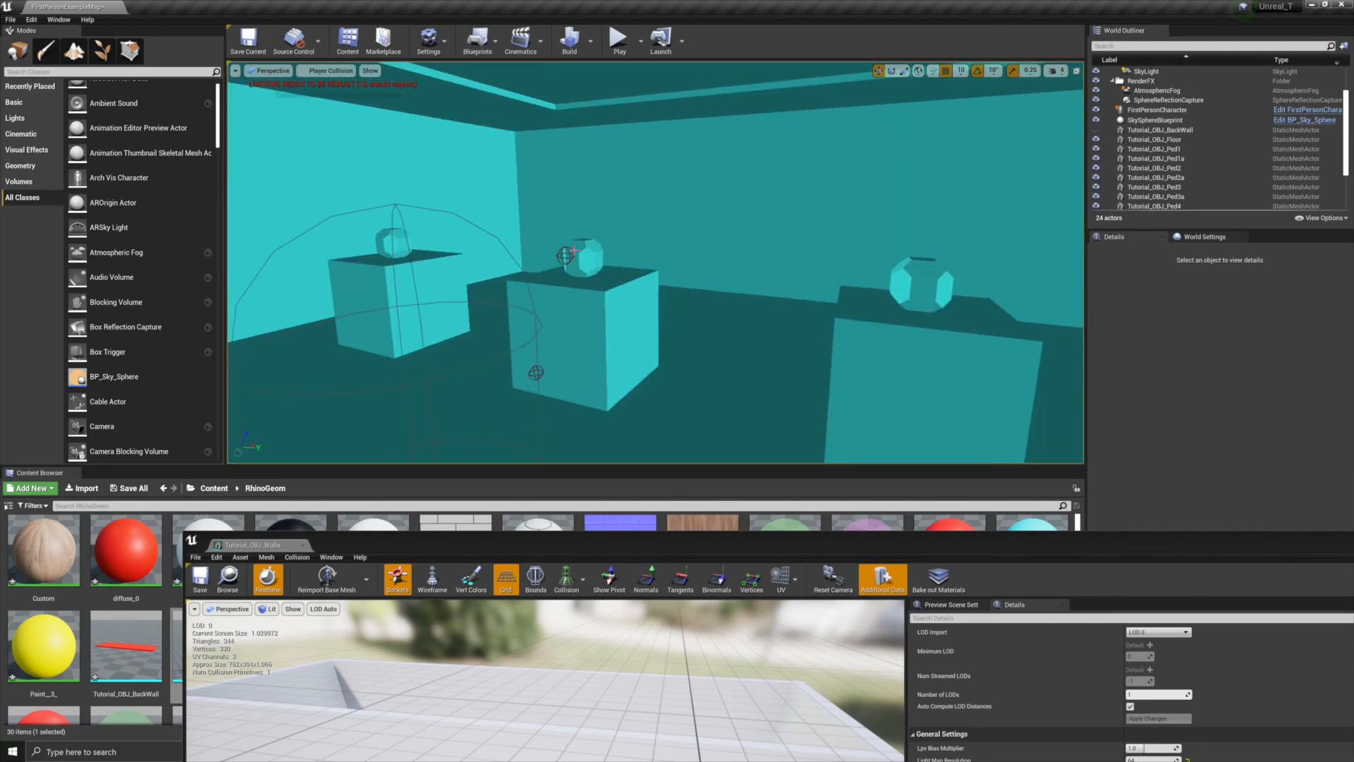
{"action": "left_click", "coordinate": [597, 254]}
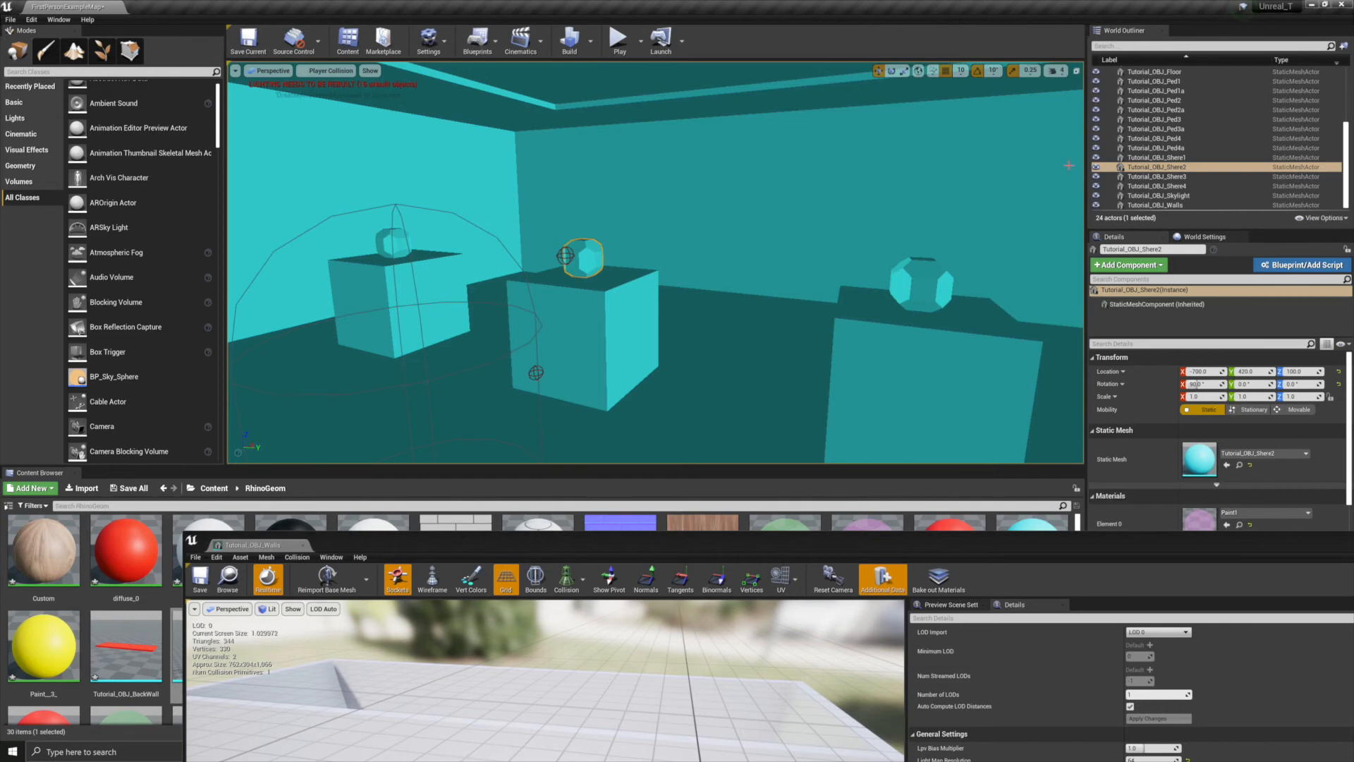
{"action": "right_click", "coordinate": [1164, 167]}
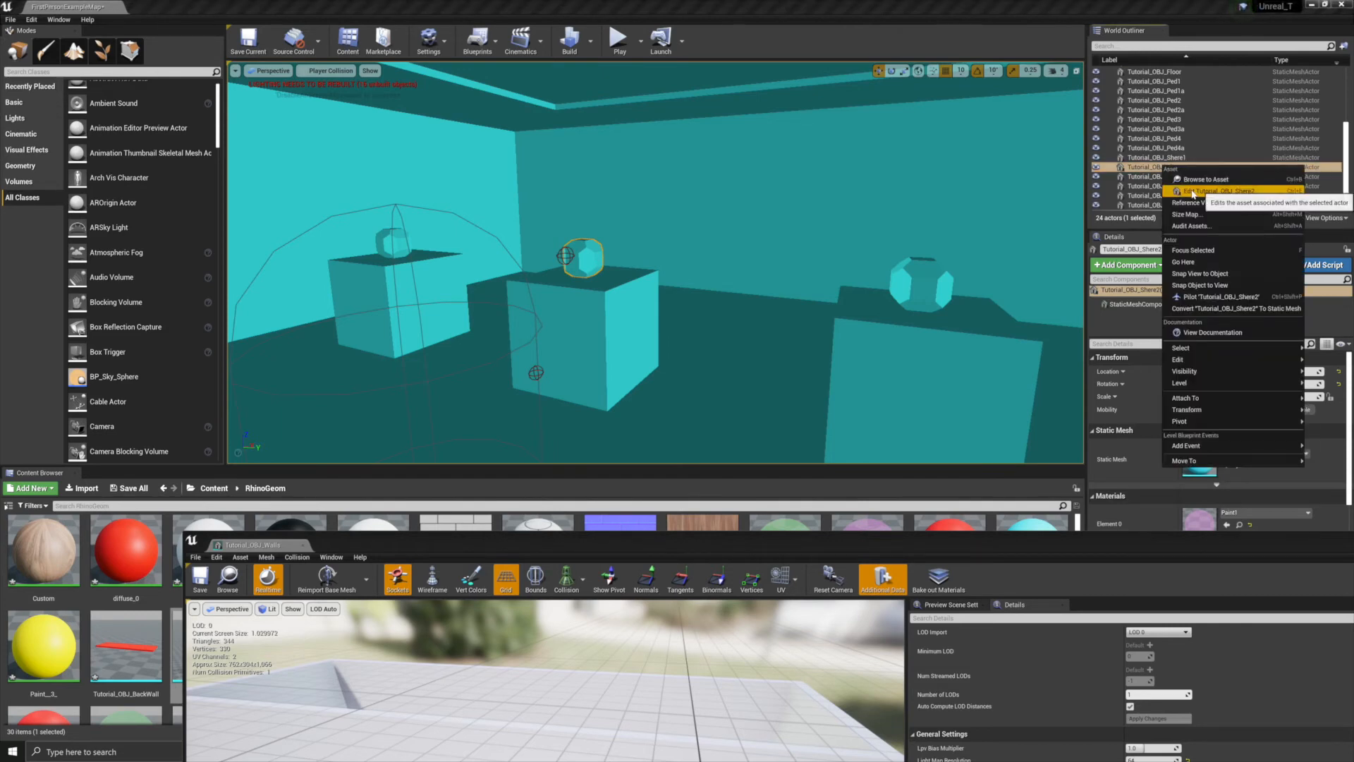
{"action": "left_click", "coordinate": [1193, 192]}
Remove the sphere mesh's collision and add a box simplified collision instead
{"action": "left_click_drag", "start_coordinate": [487, 553], "coordinate": [430, 102]}
{"action": "left_click", "coordinate": [240, 106]}
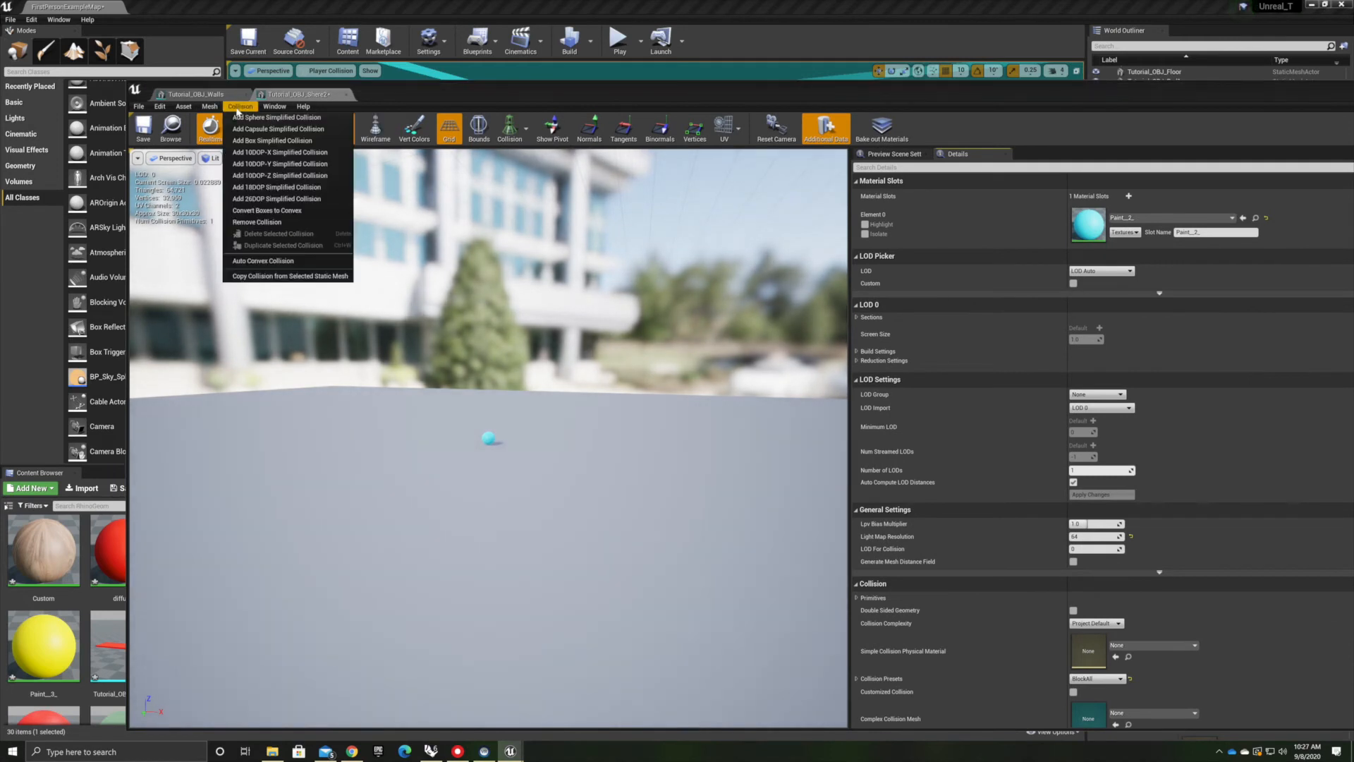
{"action": "left_click", "coordinate": [257, 221]}
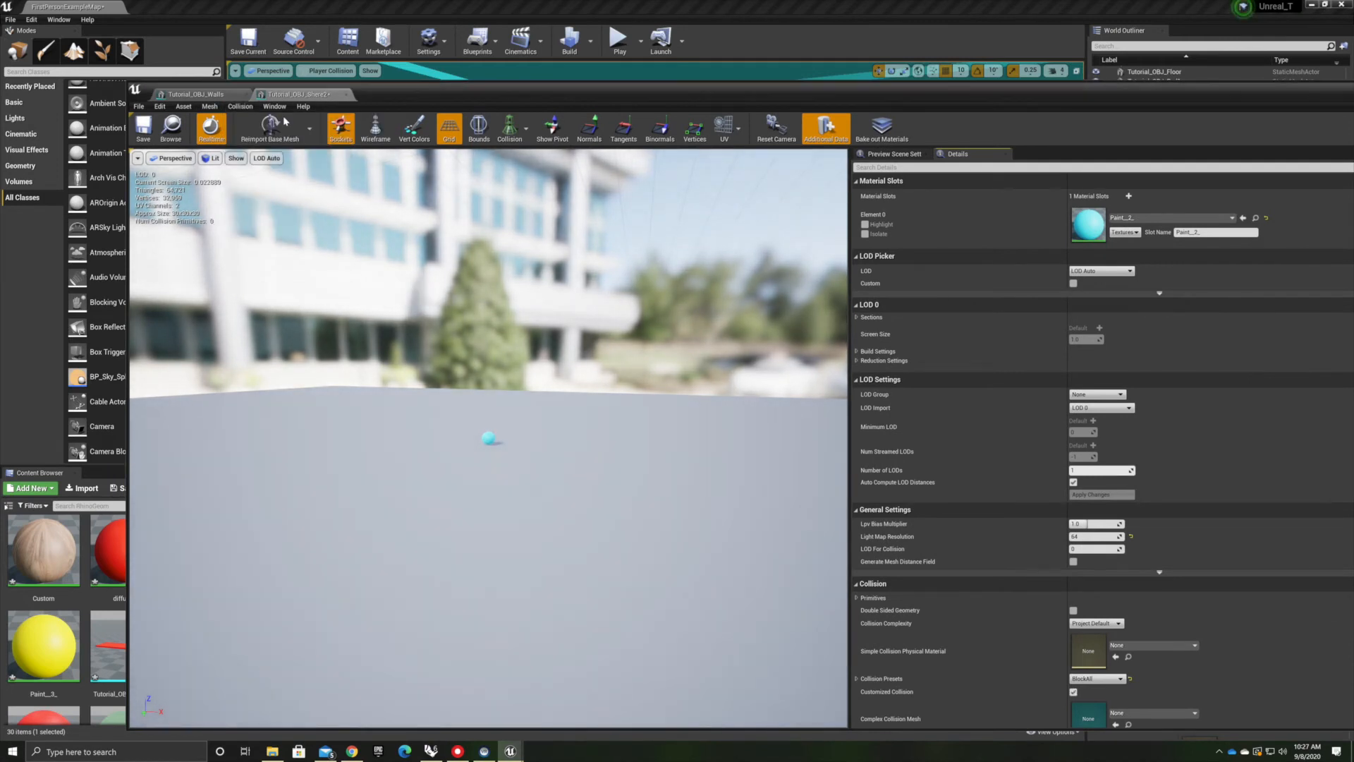
{"action": "left_click", "coordinate": [240, 106]}
{"action": "left_click", "coordinate": [244, 146]}
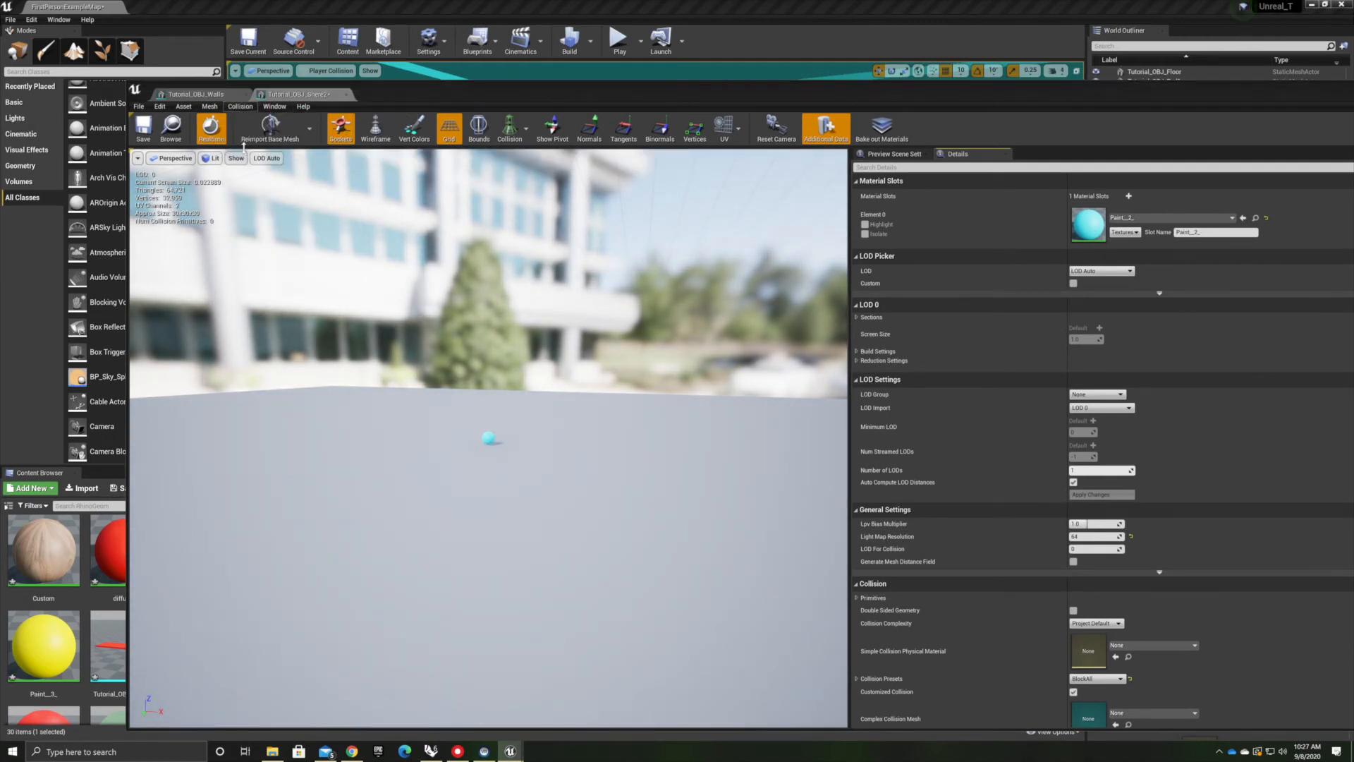
Set the sphere's collision complexity to Use Complex Collision As Simple, comparing it against Project Default, and save the mesh
{"action": "left_click", "coordinate": [240, 107]}
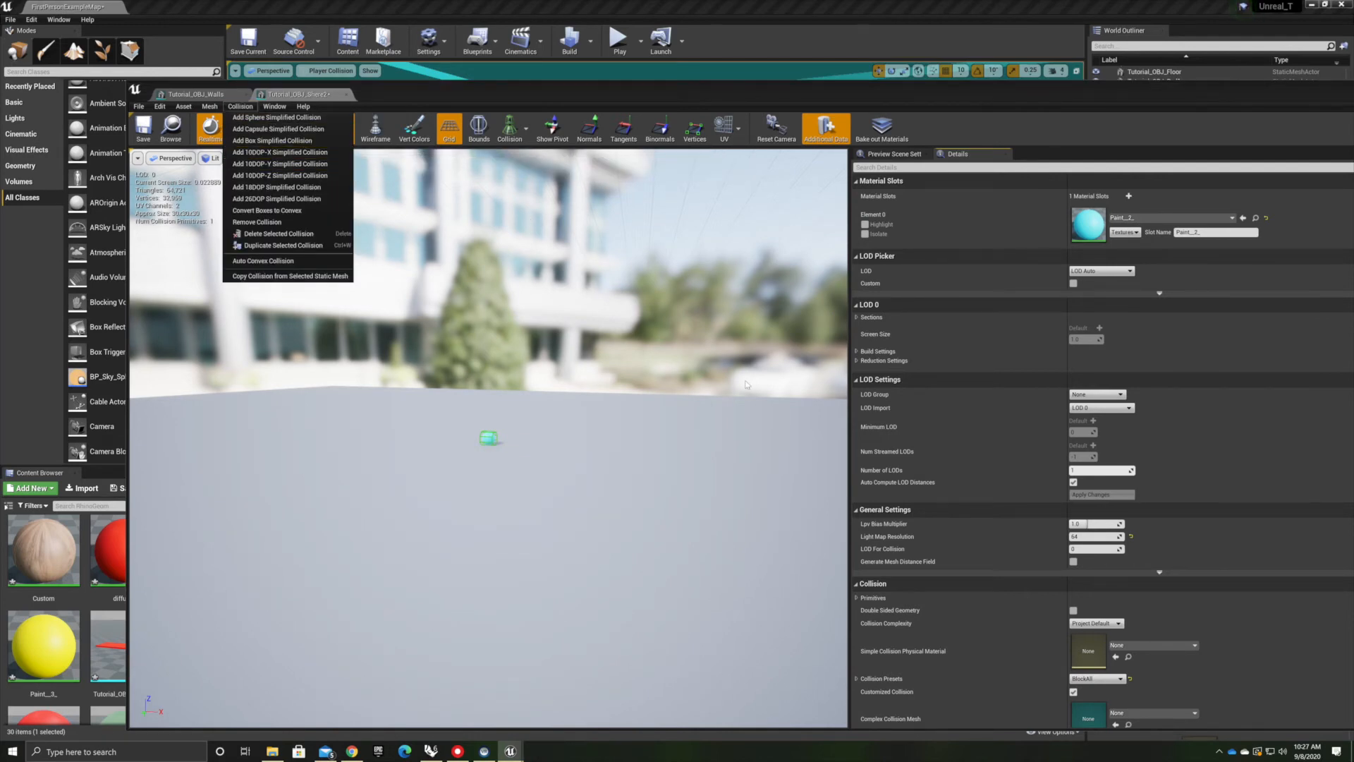
{"action": "scroll", "coordinate": [1149, 509], "scroll_direction": "down", "scroll_amount": 4}
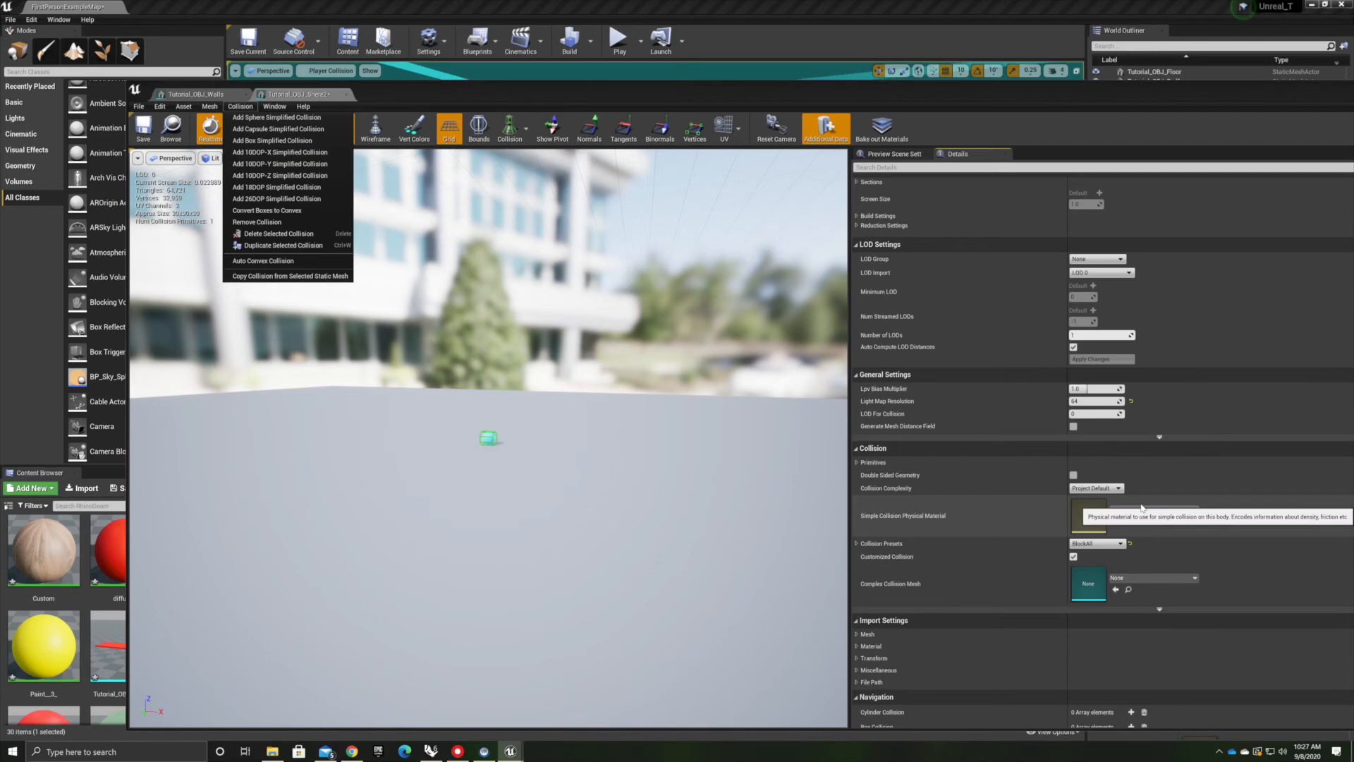
{"action": "left_click", "coordinate": [1095, 488]}
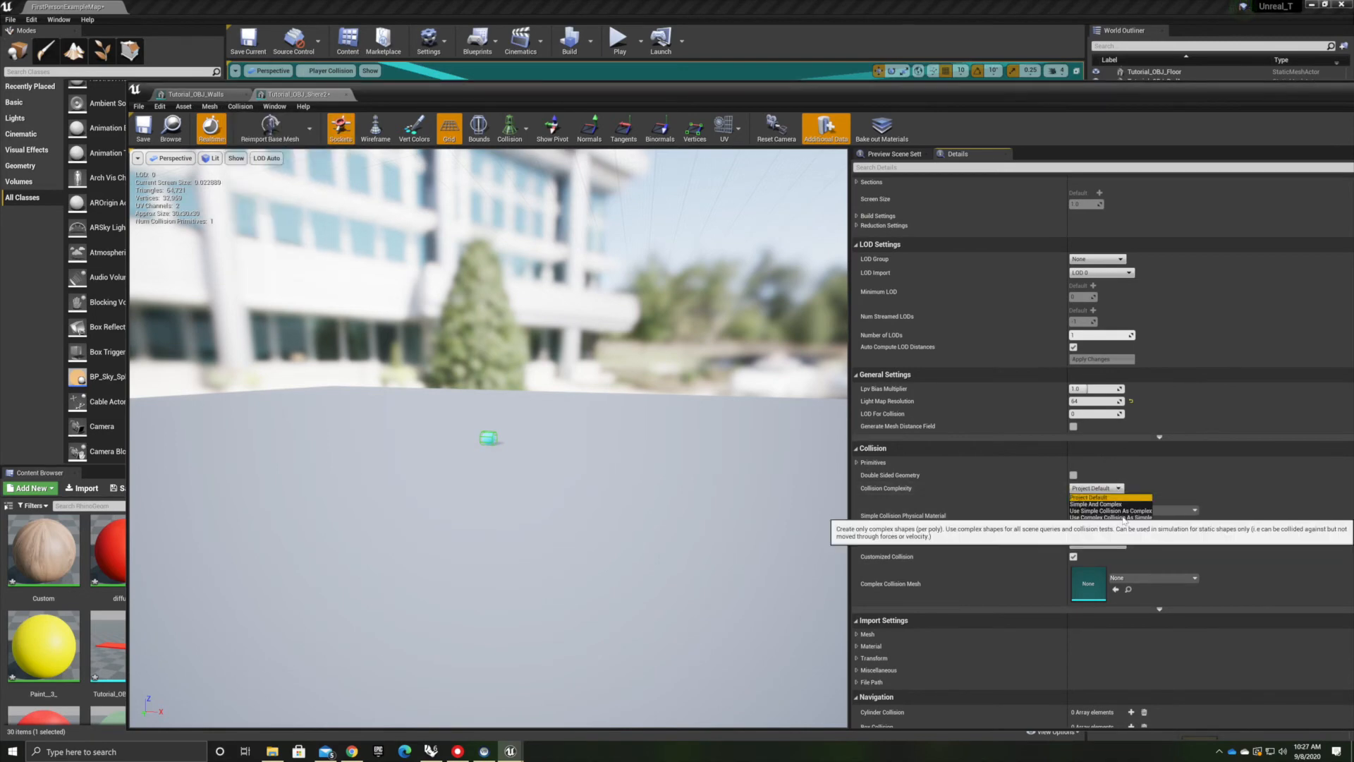
{"action": "left_click", "coordinate": [1123, 518]}
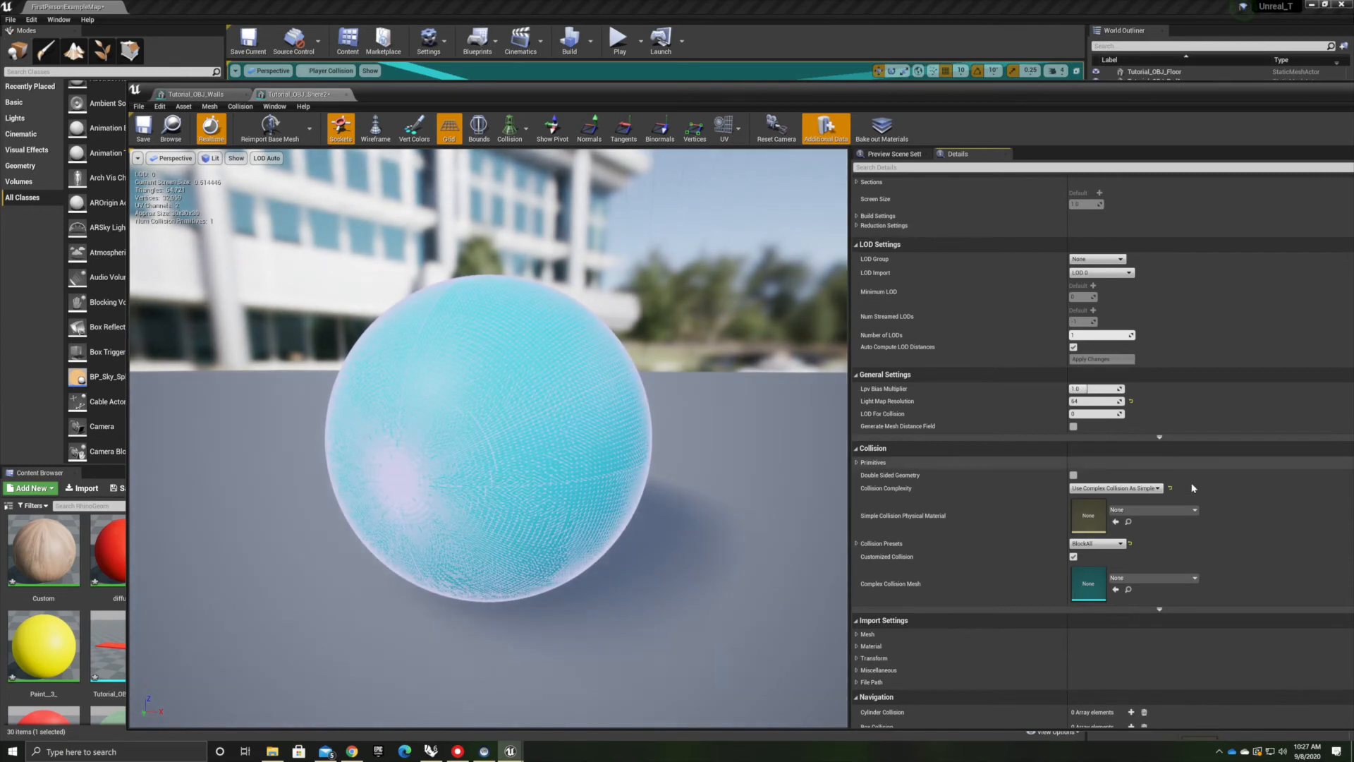
{"action": "left_click", "coordinate": [1128, 488]}
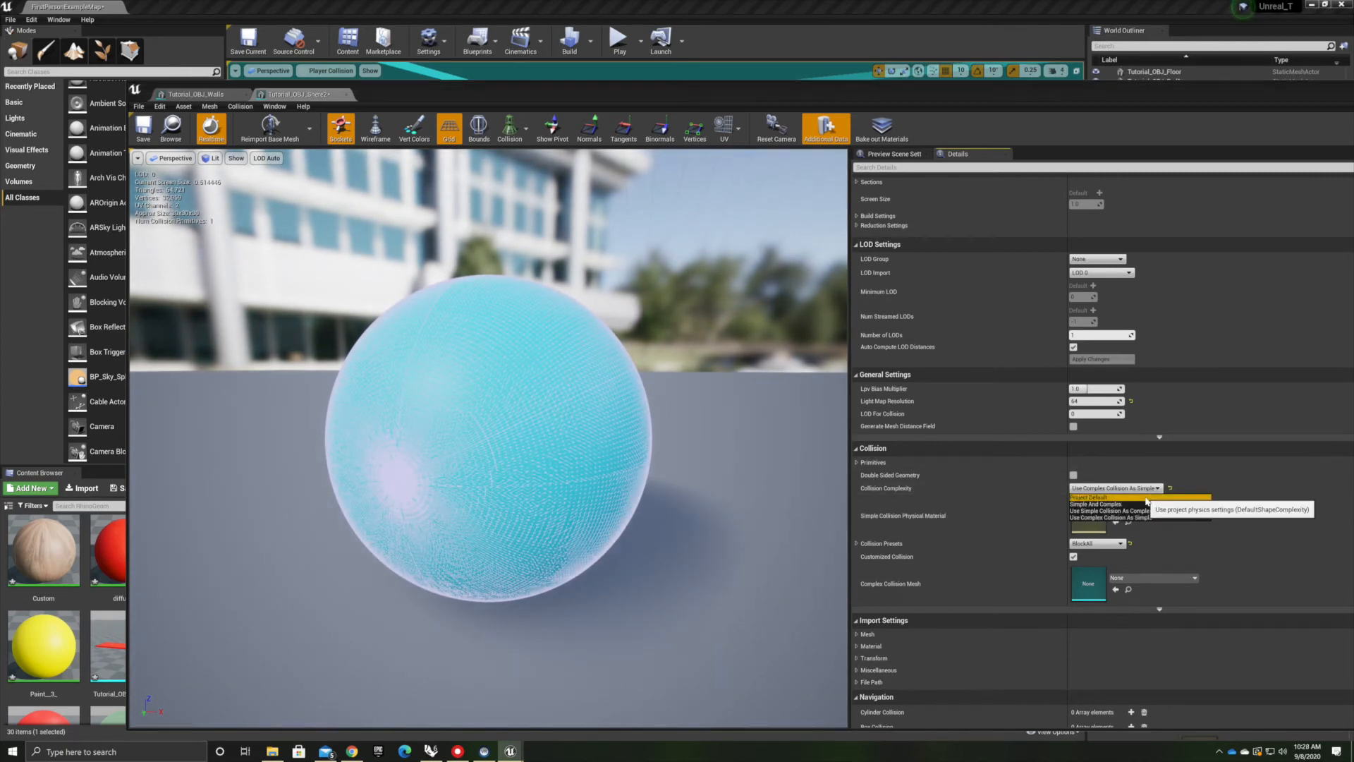
{"action": "left_click", "coordinate": [1143, 497]}
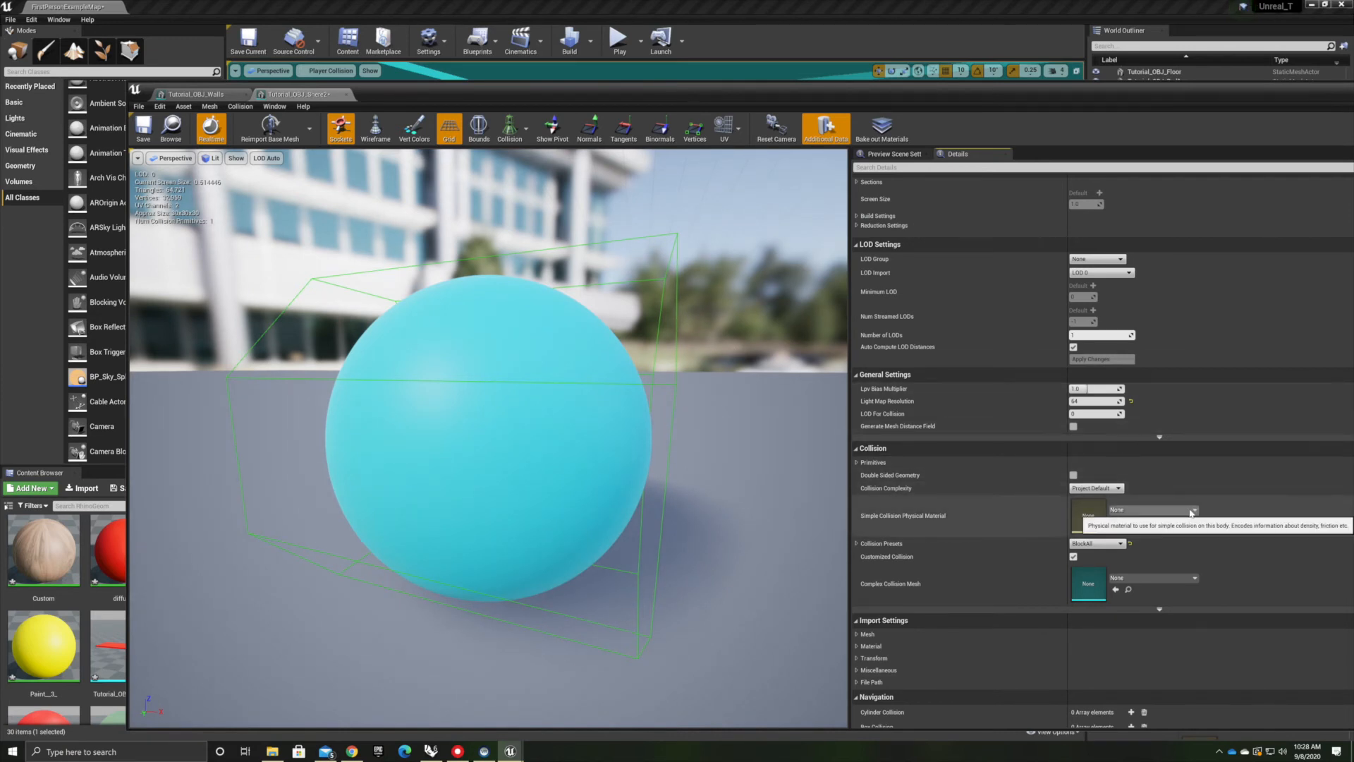
{"action": "left_click", "coordinate": [1119, 488]}
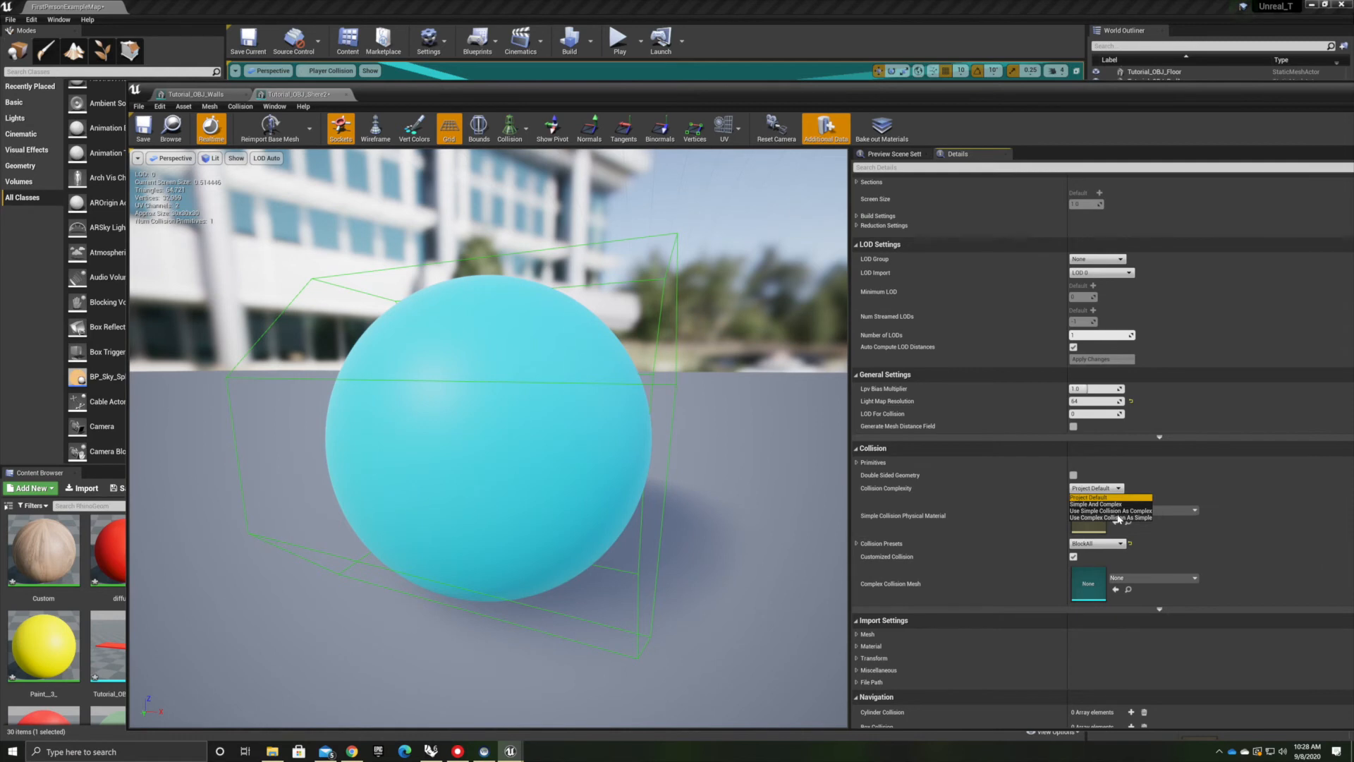
{"action": "left_click", "coordinate": [1110, 518]}
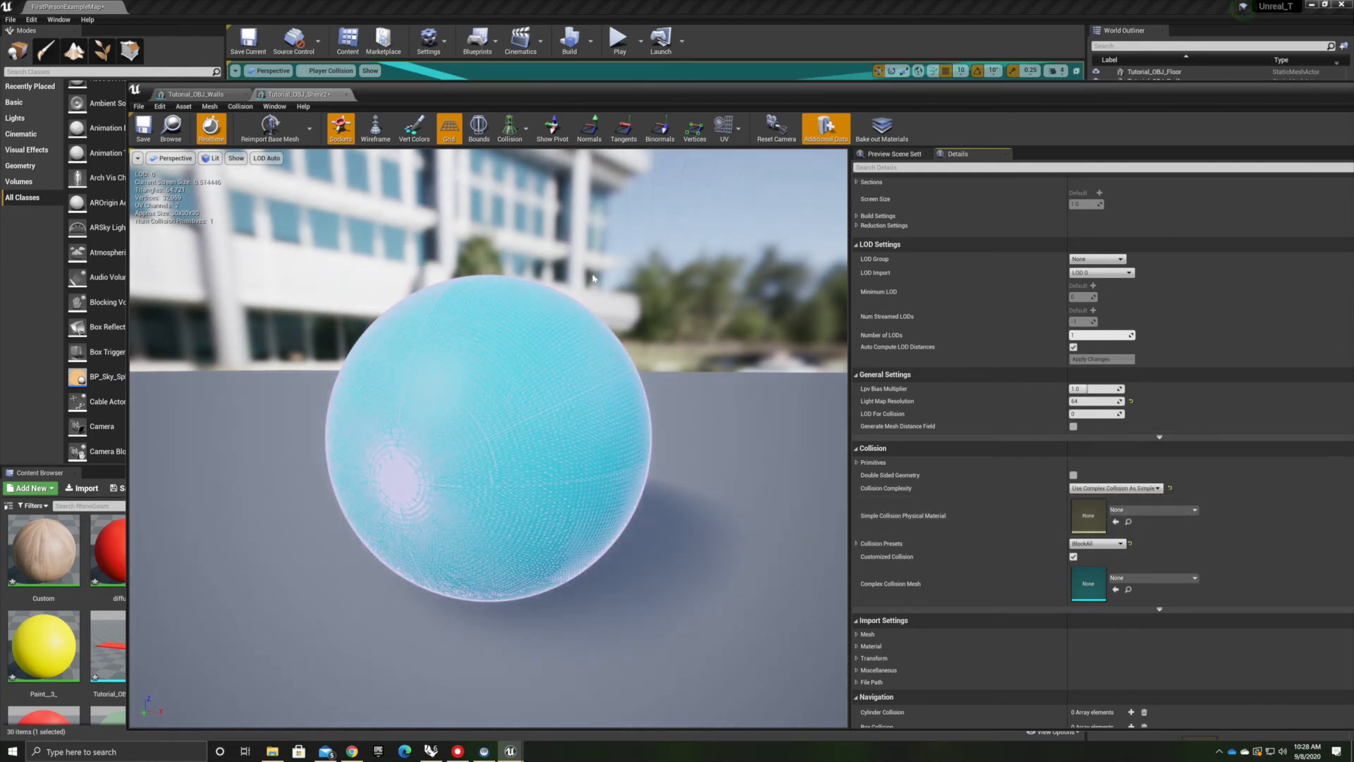
{"action": "left_click", "coordinate": [143, 127]}
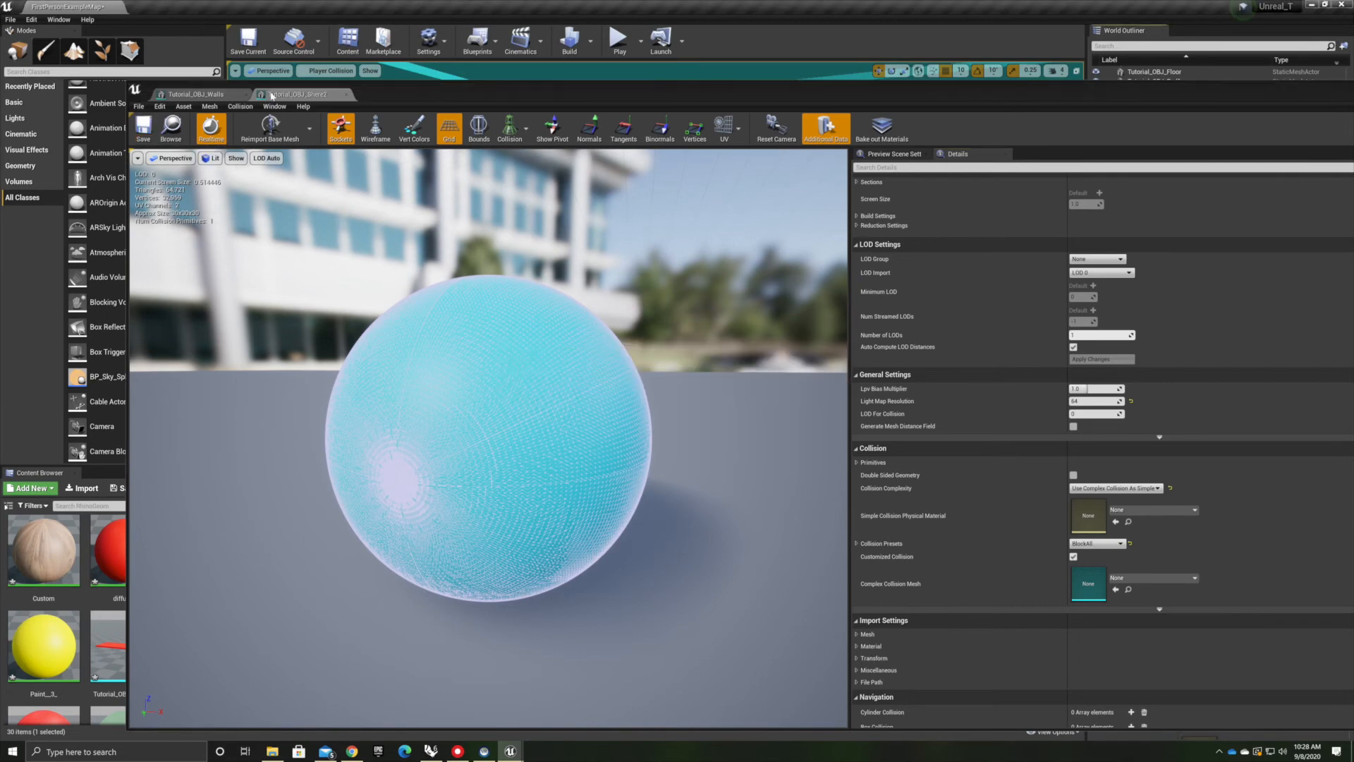
Close the mesh editor tabs and play-test the level to check the sphere's new collision
{"action": "left_click", "coordinate": [346, 94]}
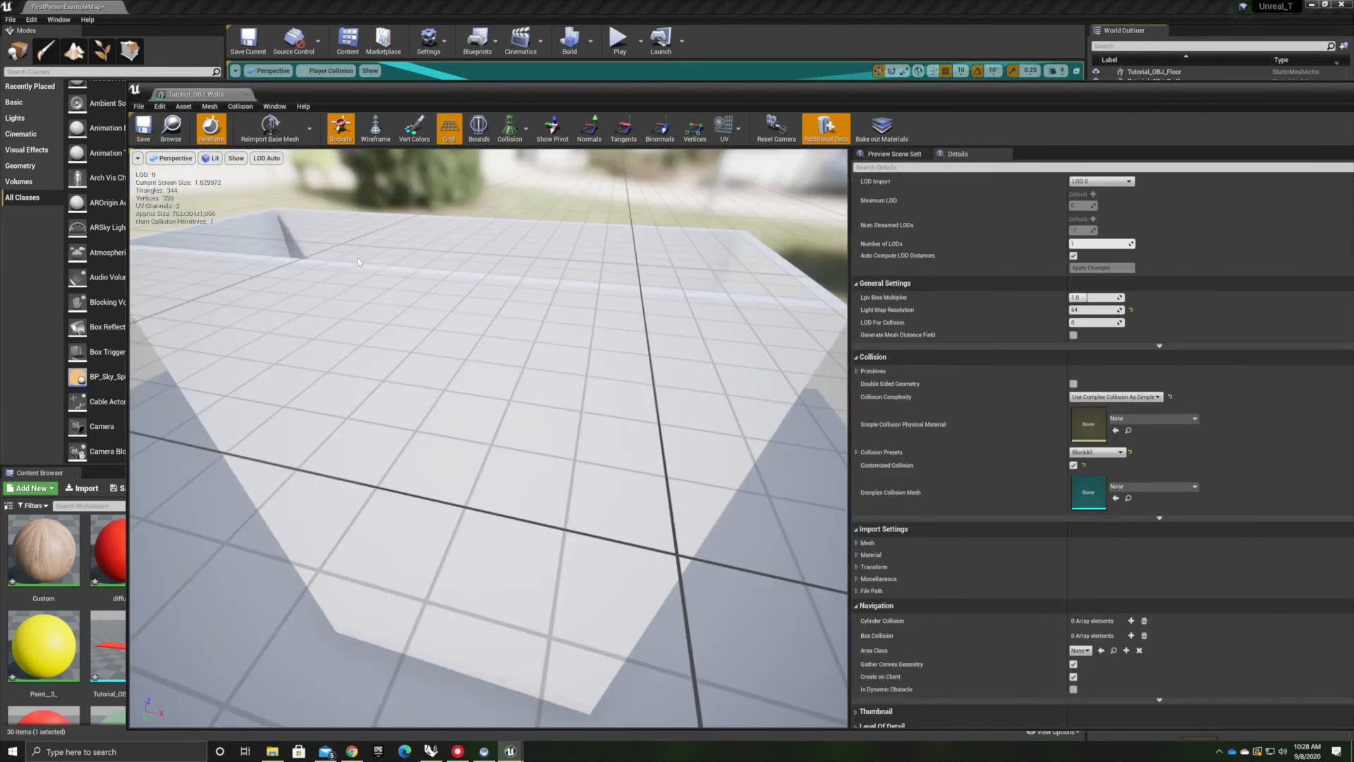
{"action": "left_click", "coordinate": [246, 94]}
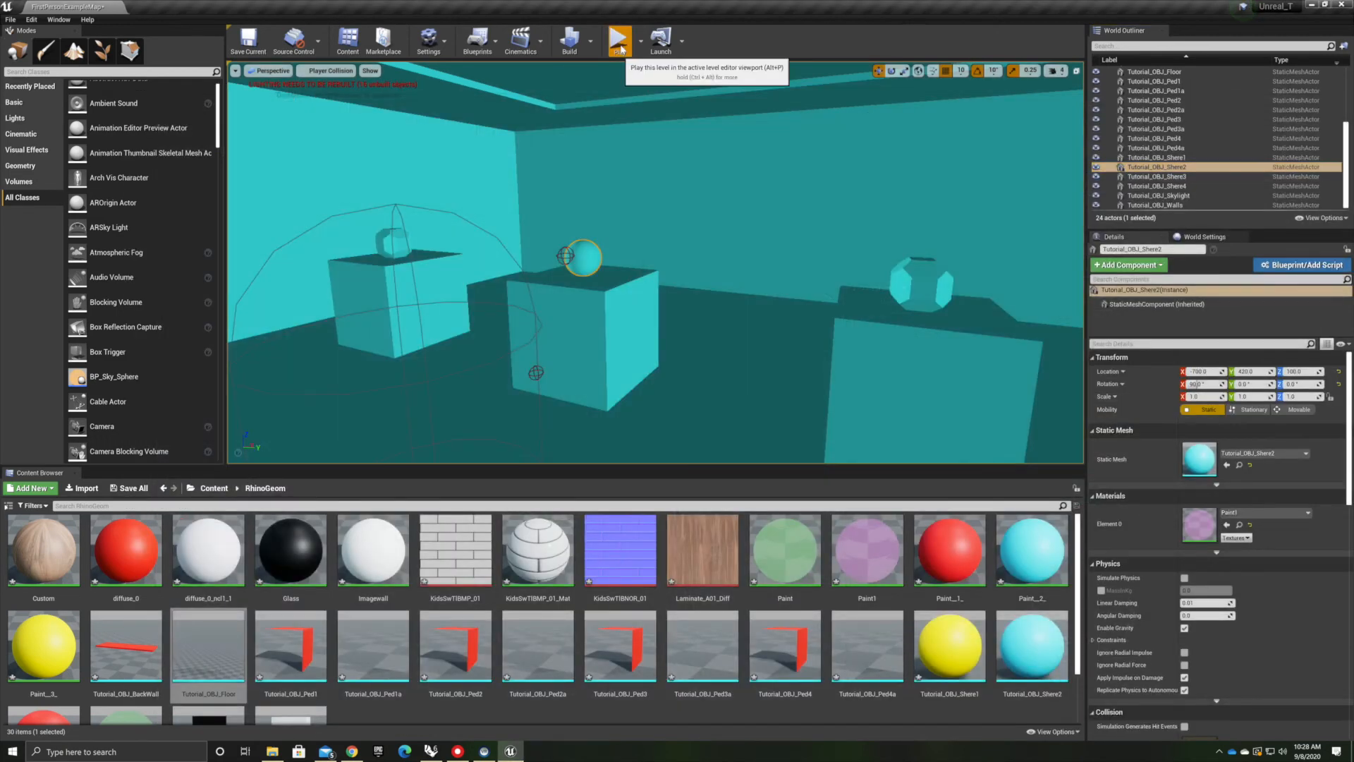
{"action": "left_click", "coordinate": [619, 39]}
{"action": "left_click", "coordinate": [642, 266]}
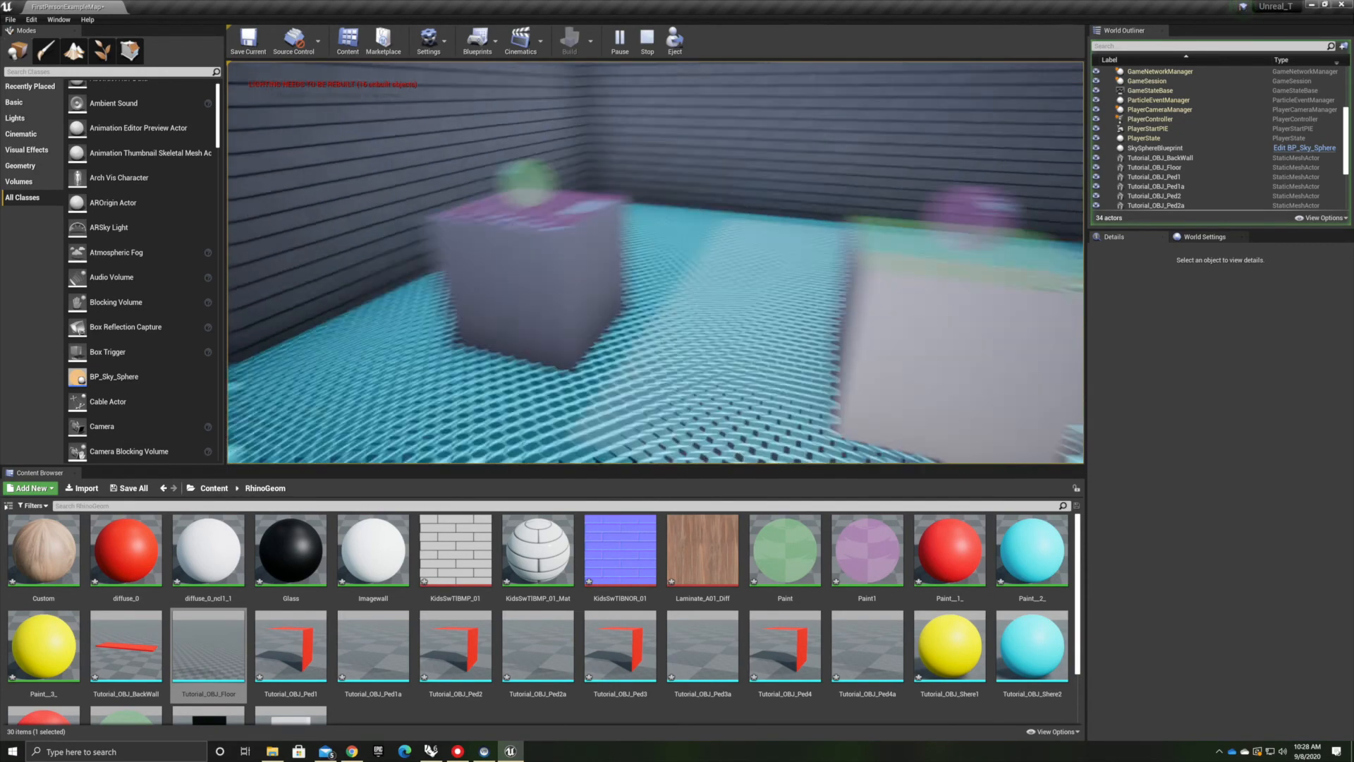
{"action": "key", "text": "Escape"}
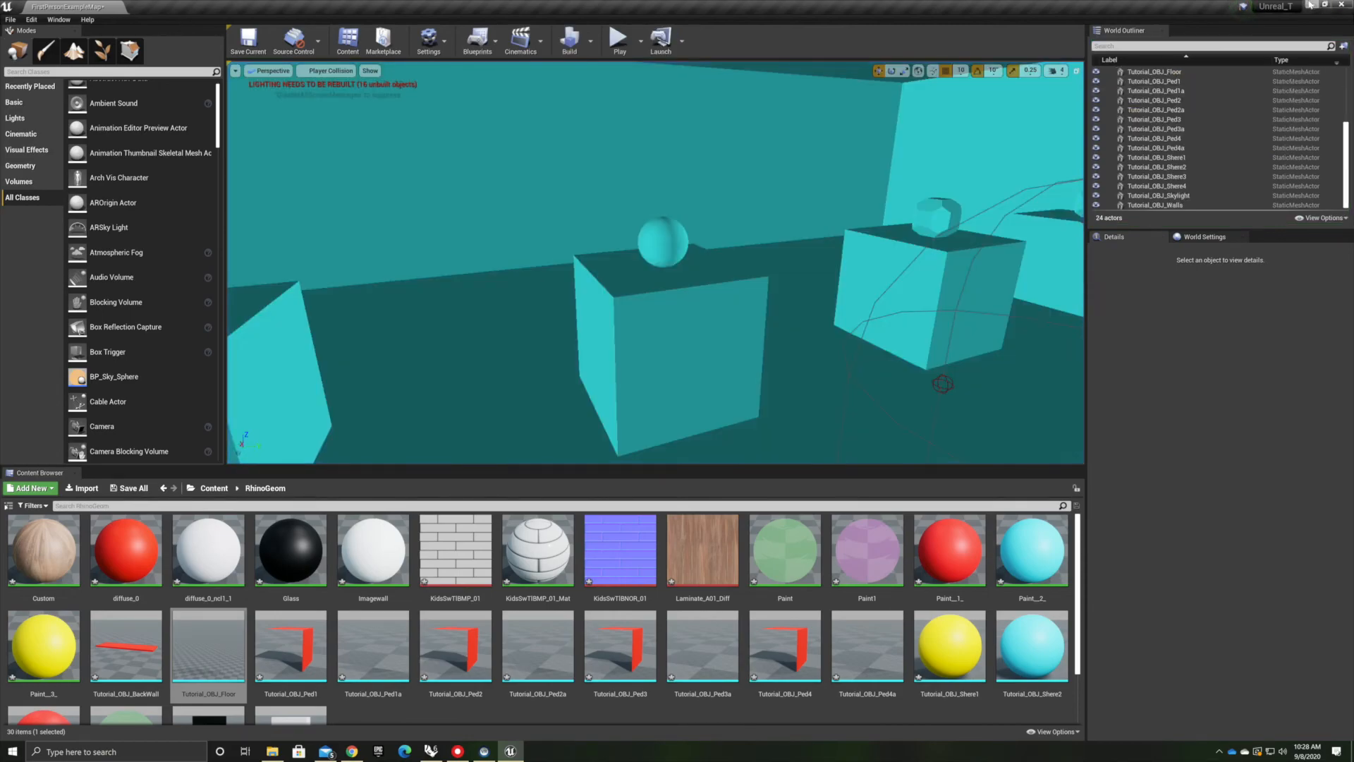
Switch to Rhino and try to mirror the floor surface across its left edge
{"action": "left_click", "coordinate": [1310, 5]}
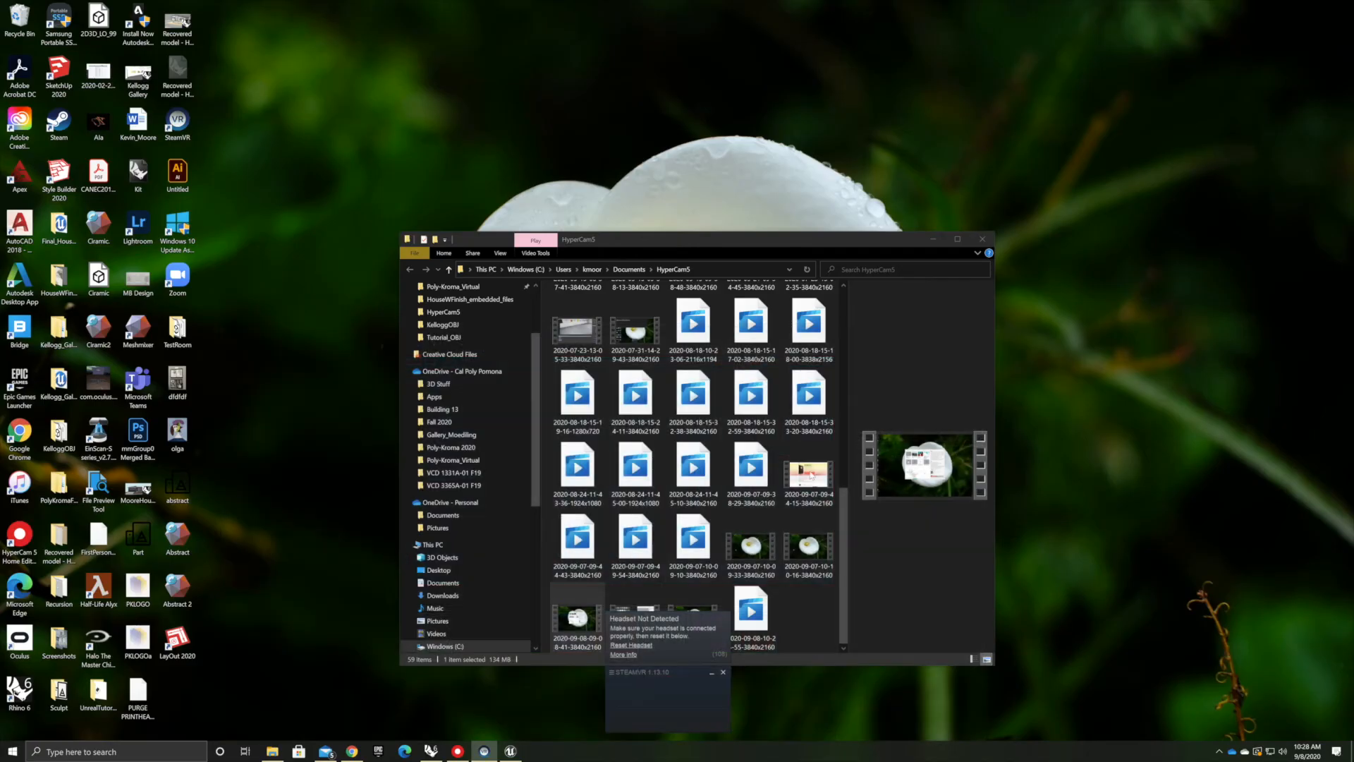
{"action": "left_click", "coordinate": [431, 751]}
{"action": "scroll", "coordinate": [682, 644], "scroll_direction": "up", "scroll_amount": 3}
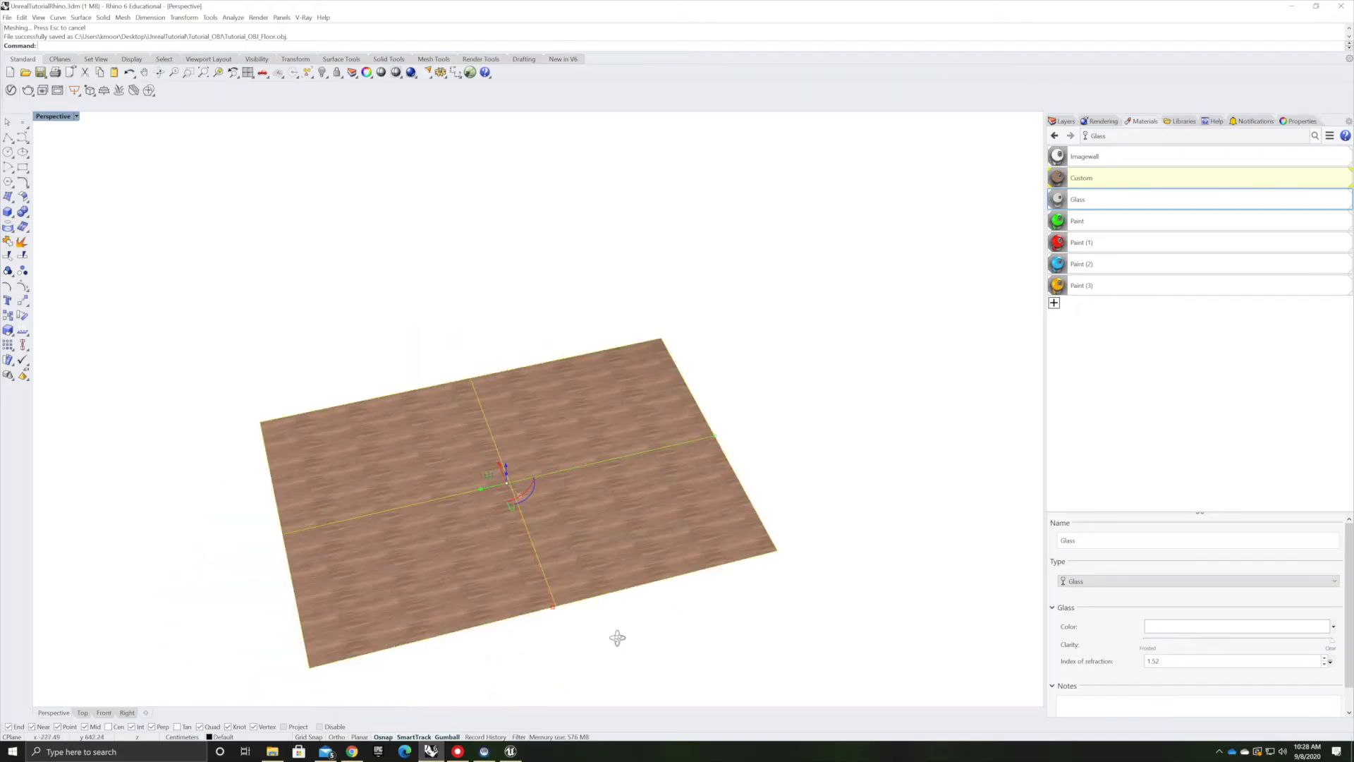
{"action": "right_click_drag", "start_coordinate": [617, 638], "coordinate": [341, 625]}
{"action": "type", "text": "Mirror"}
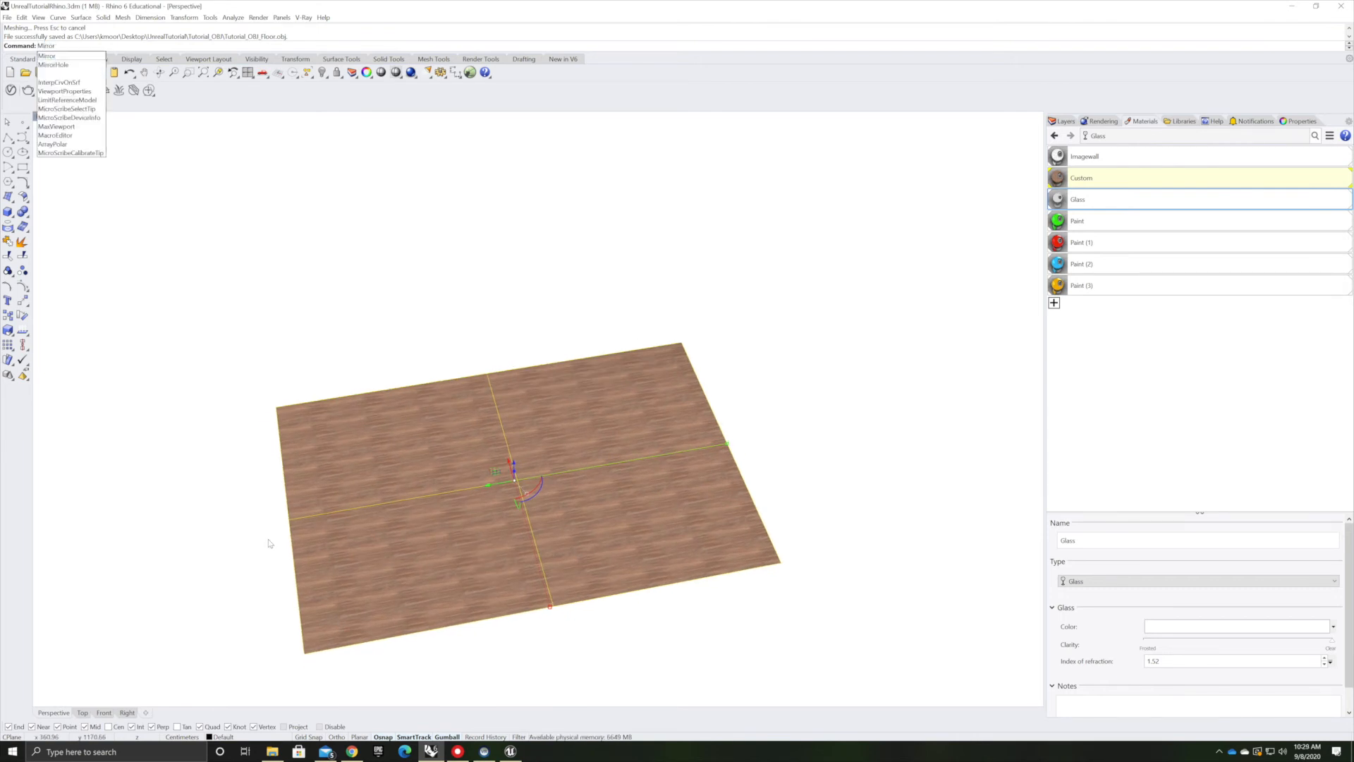
{"action": "key", "text": "Return"}
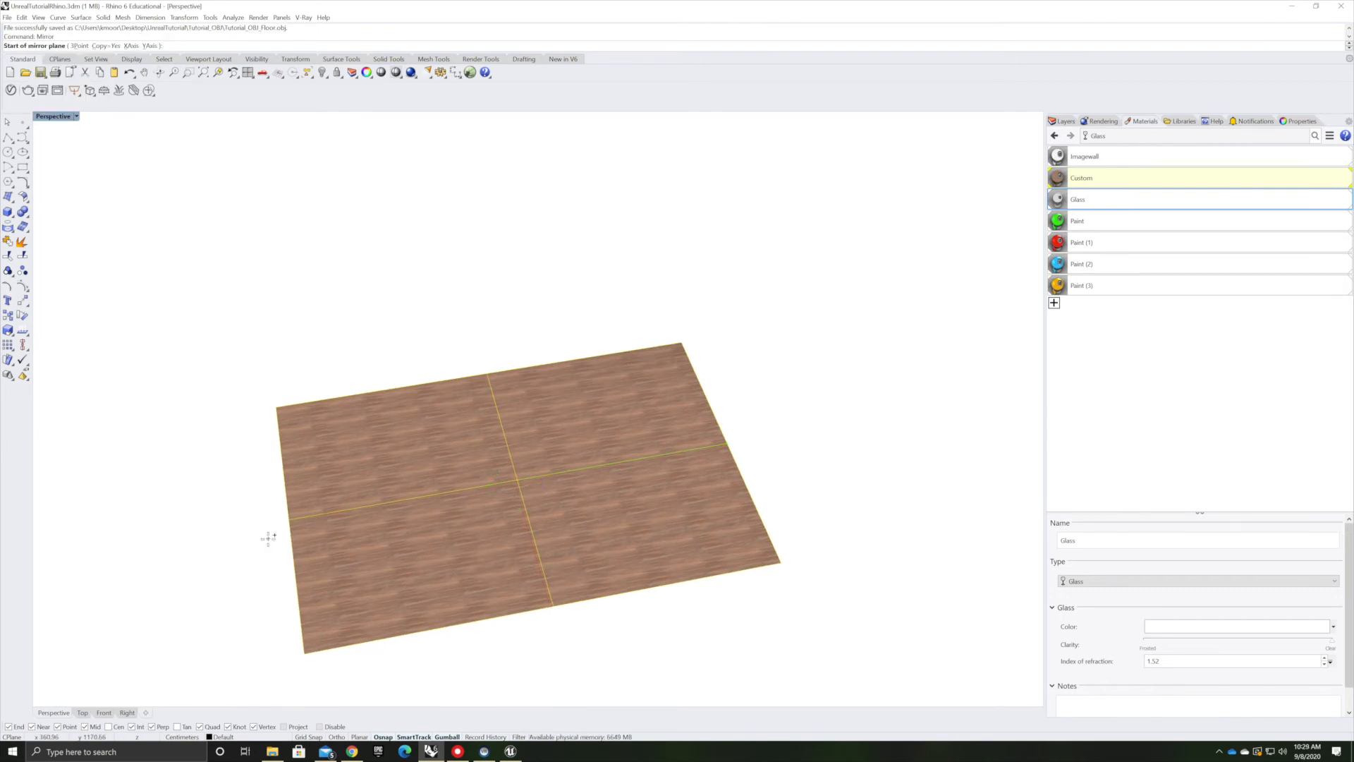
{"action": "left_click", "coordinate": [277, 408]}
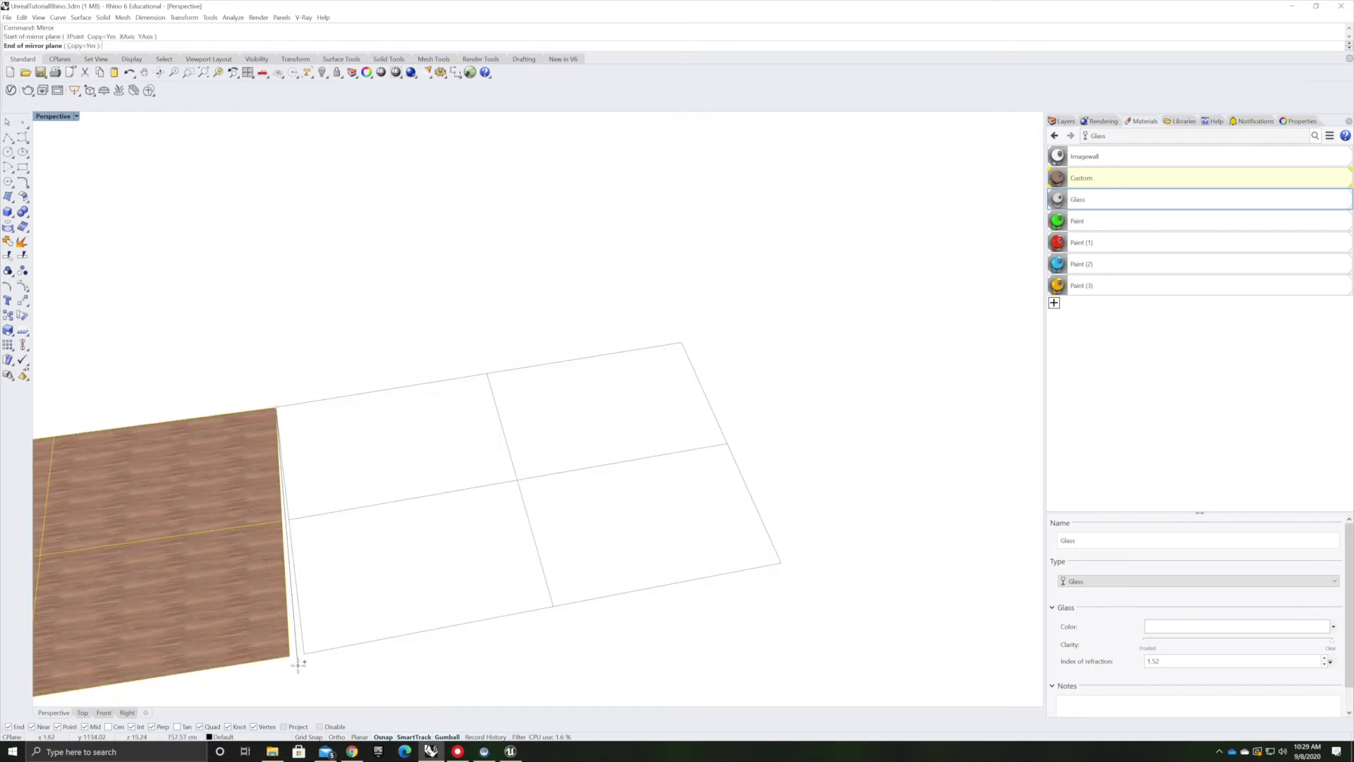
{"action": "left_click", "coordinate": [310, 653]}
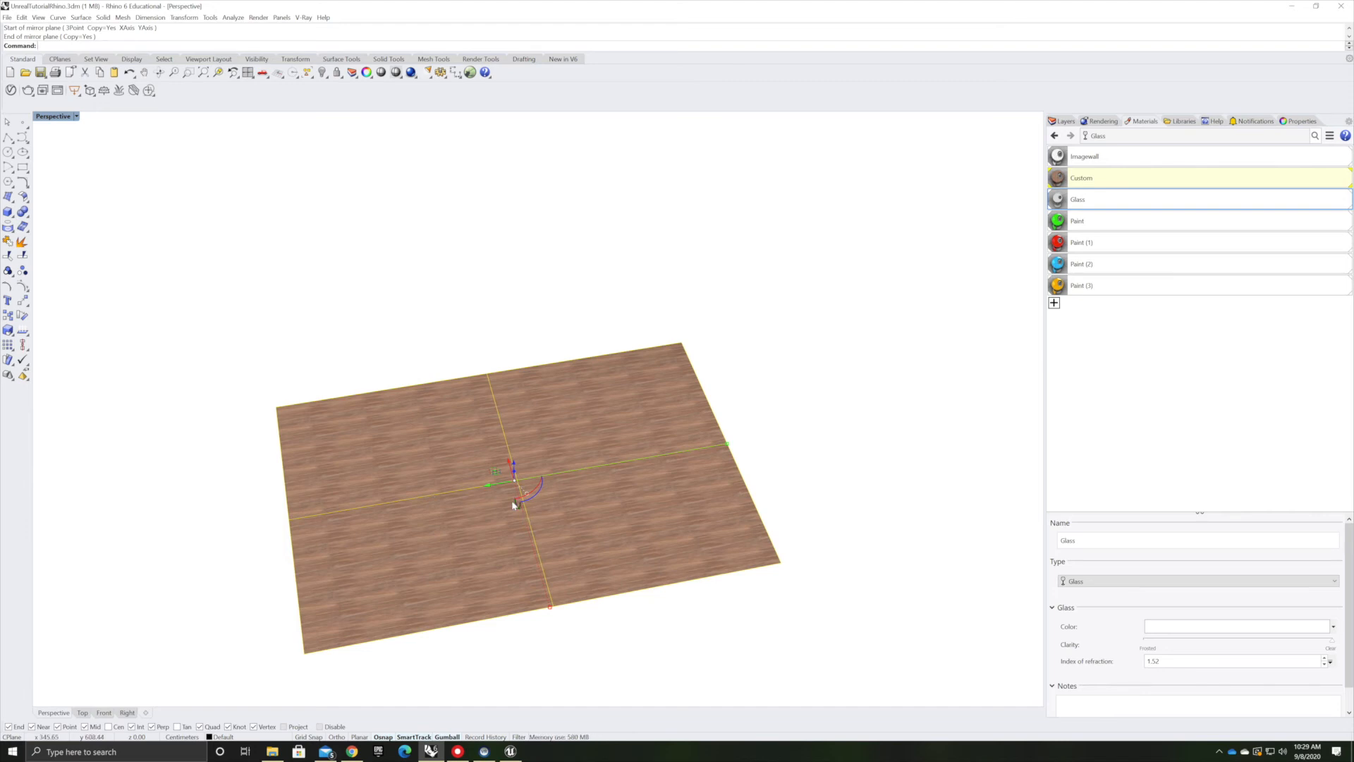
{"action": "left_click", "coordinate": [324, 367]}
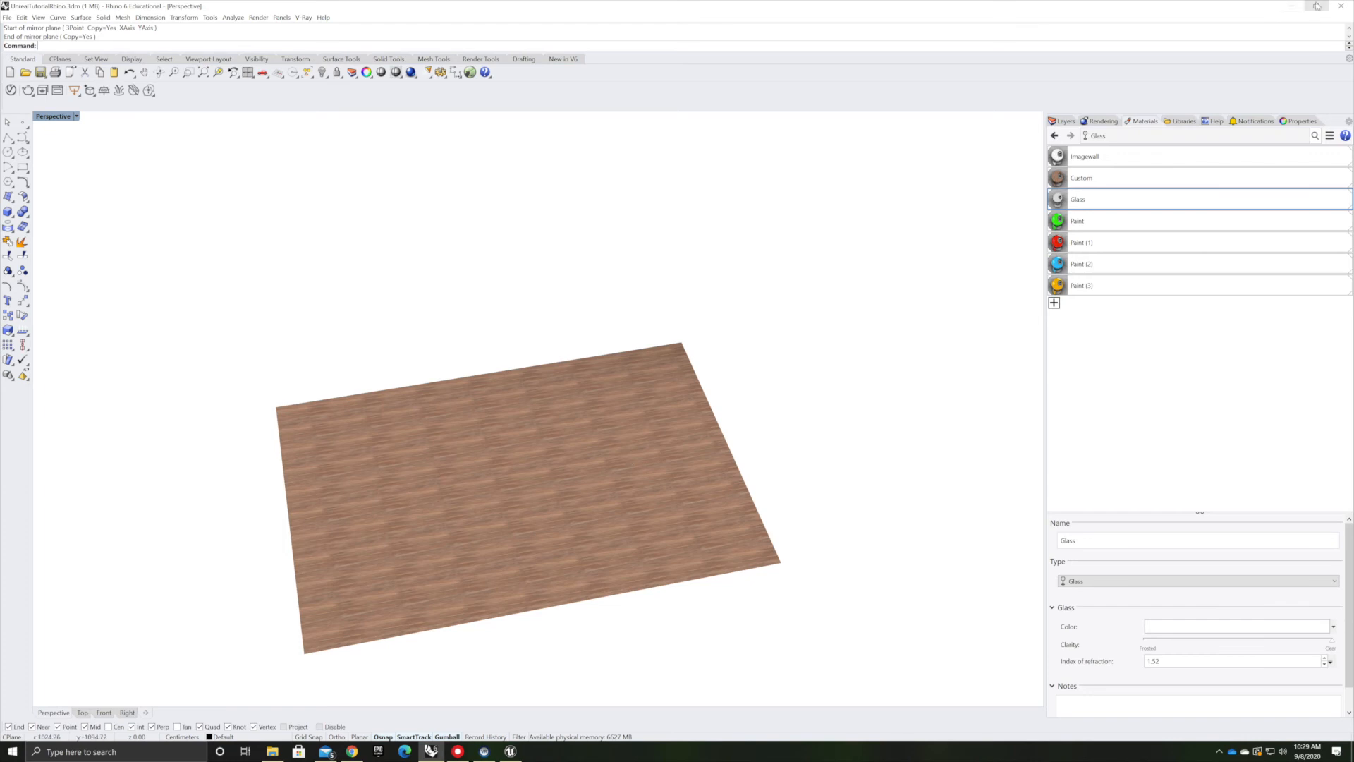
Return to Unreal and switch the viewport's view mode from Player Collision back to Lit
{"action": "left_click", "coordinate": [1295, 7]}
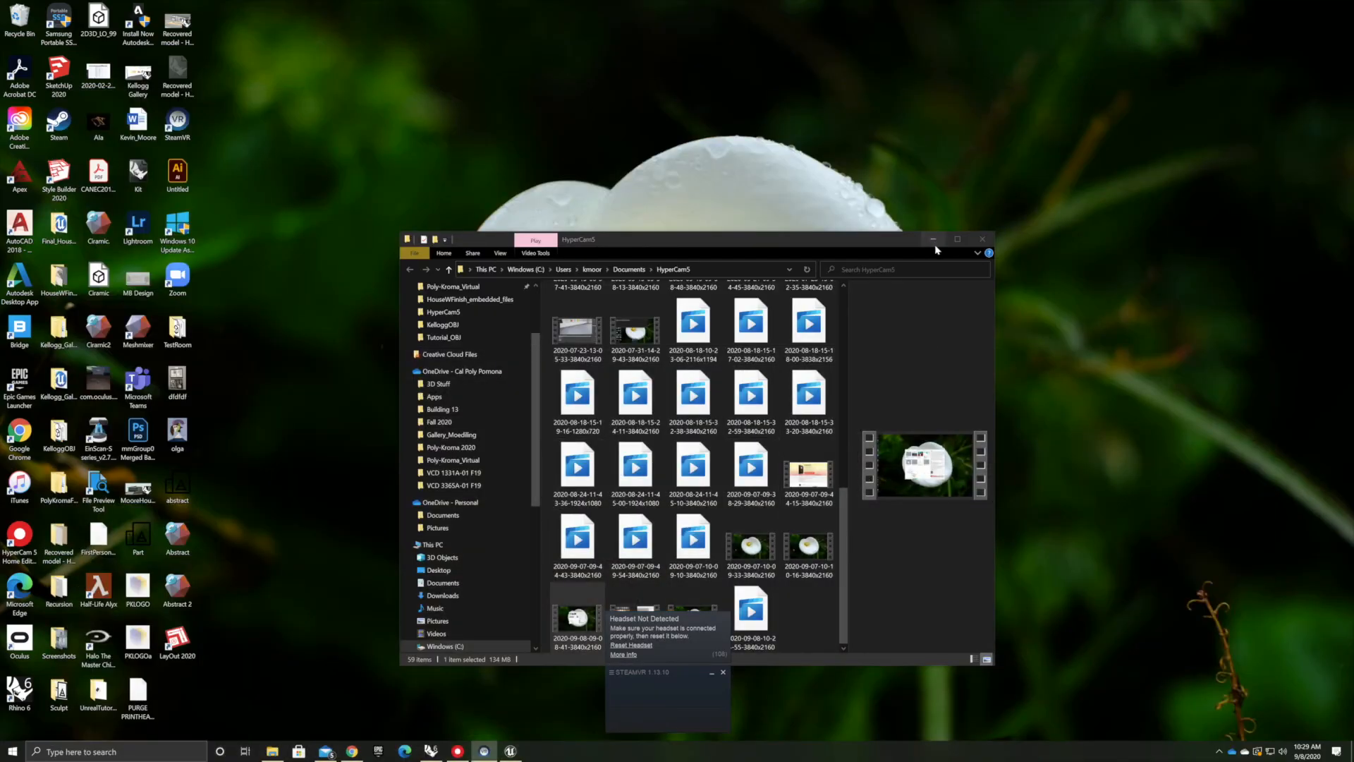
{"action": "left_click", "coordinate": [933, 240]}
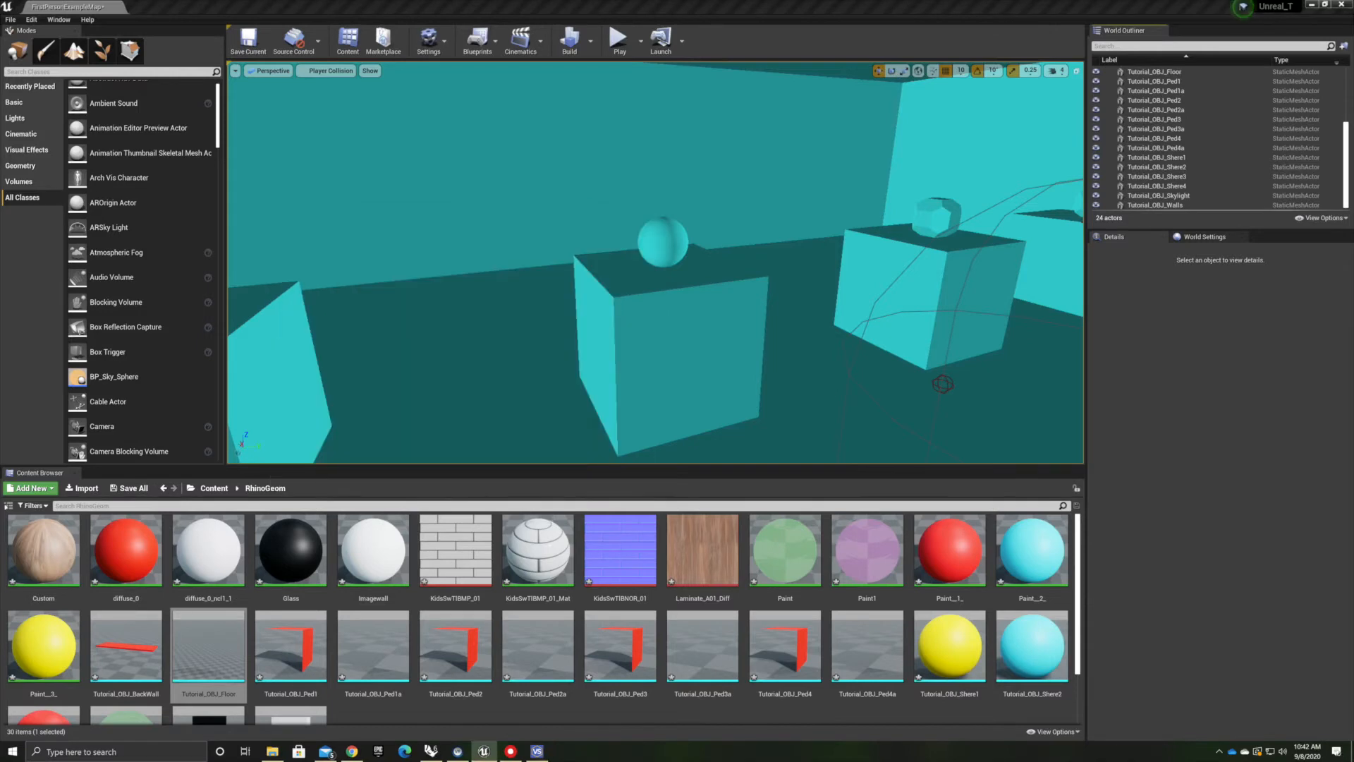
{"action": "right_click_drag", "start_coordinate": [841, 394], "coordinate": [710, 407]}
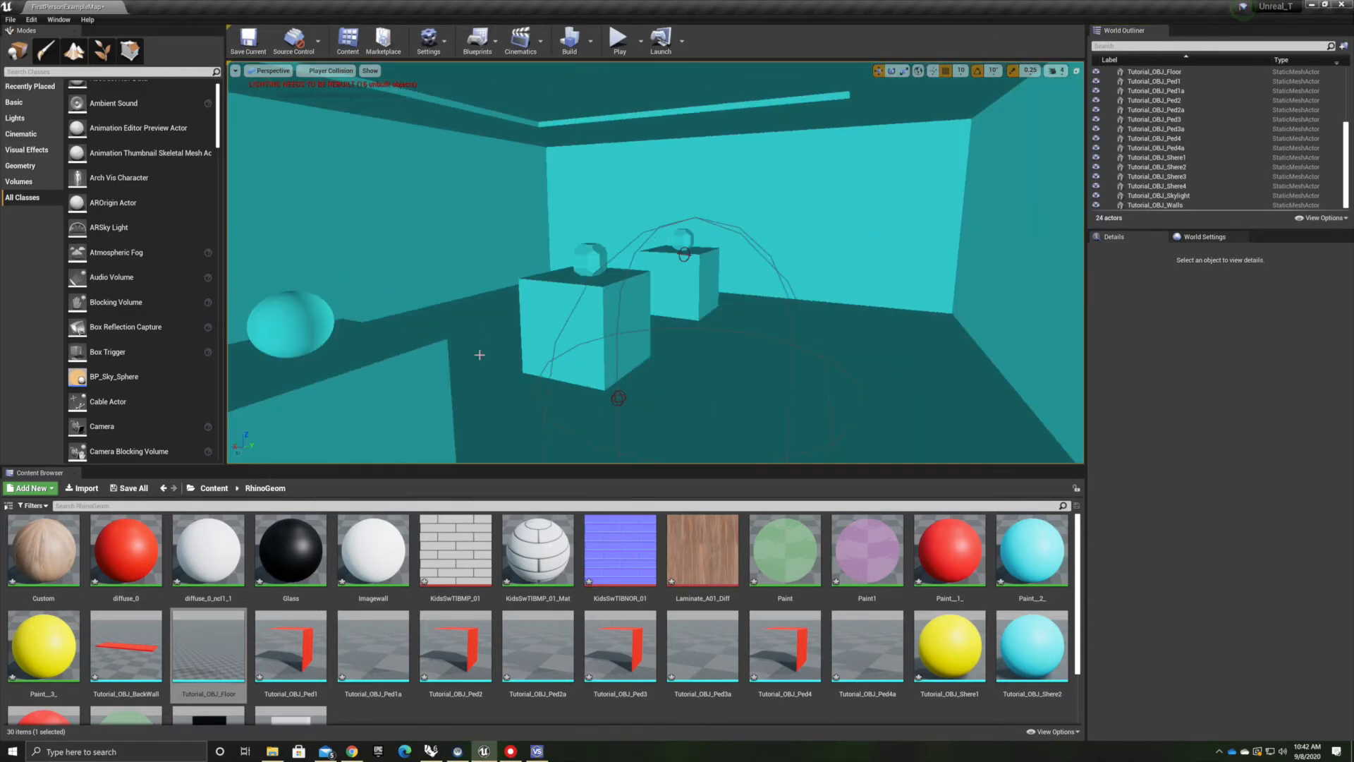
{"action": "left_click", "coordinate": [271, 71]}
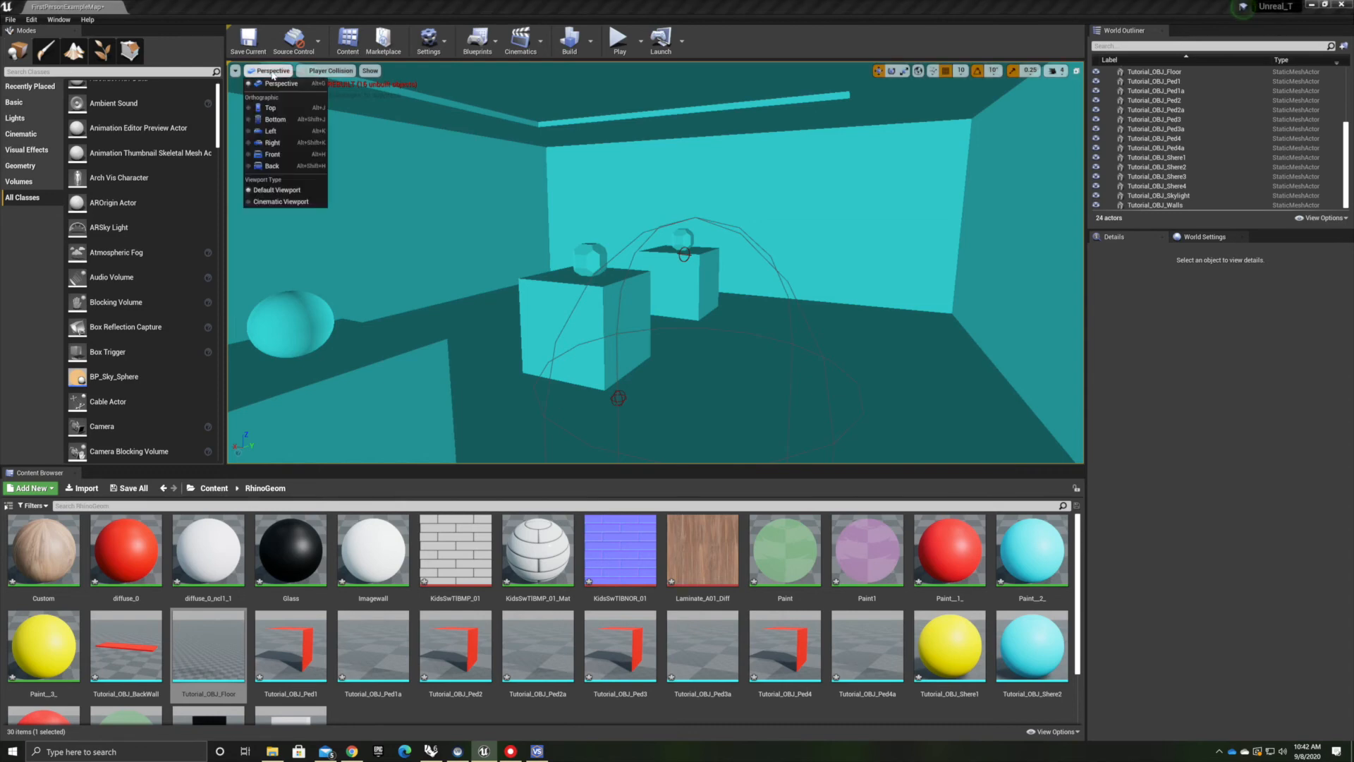
{"action": "left_click", "coordinate": [330, 71]}
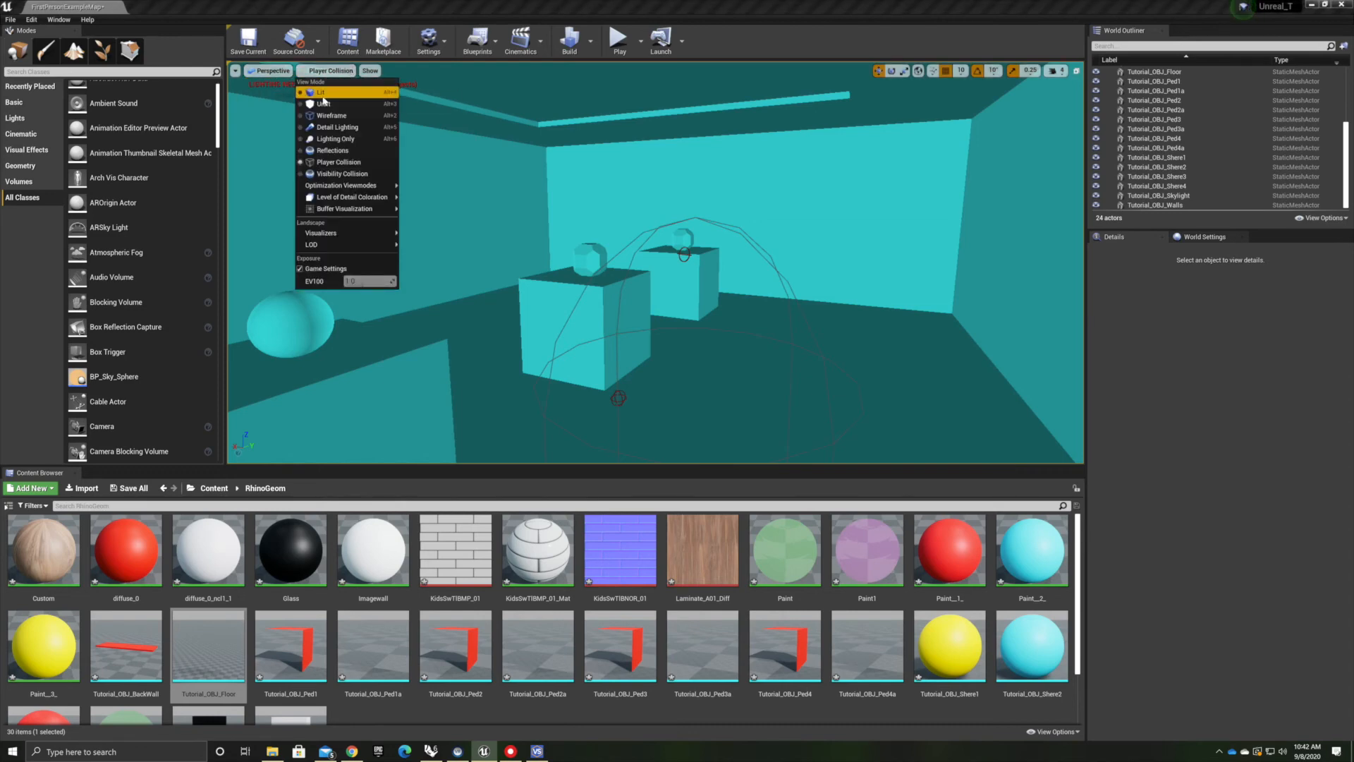
{"action": "left_click", "coordinate": [322, 92]}
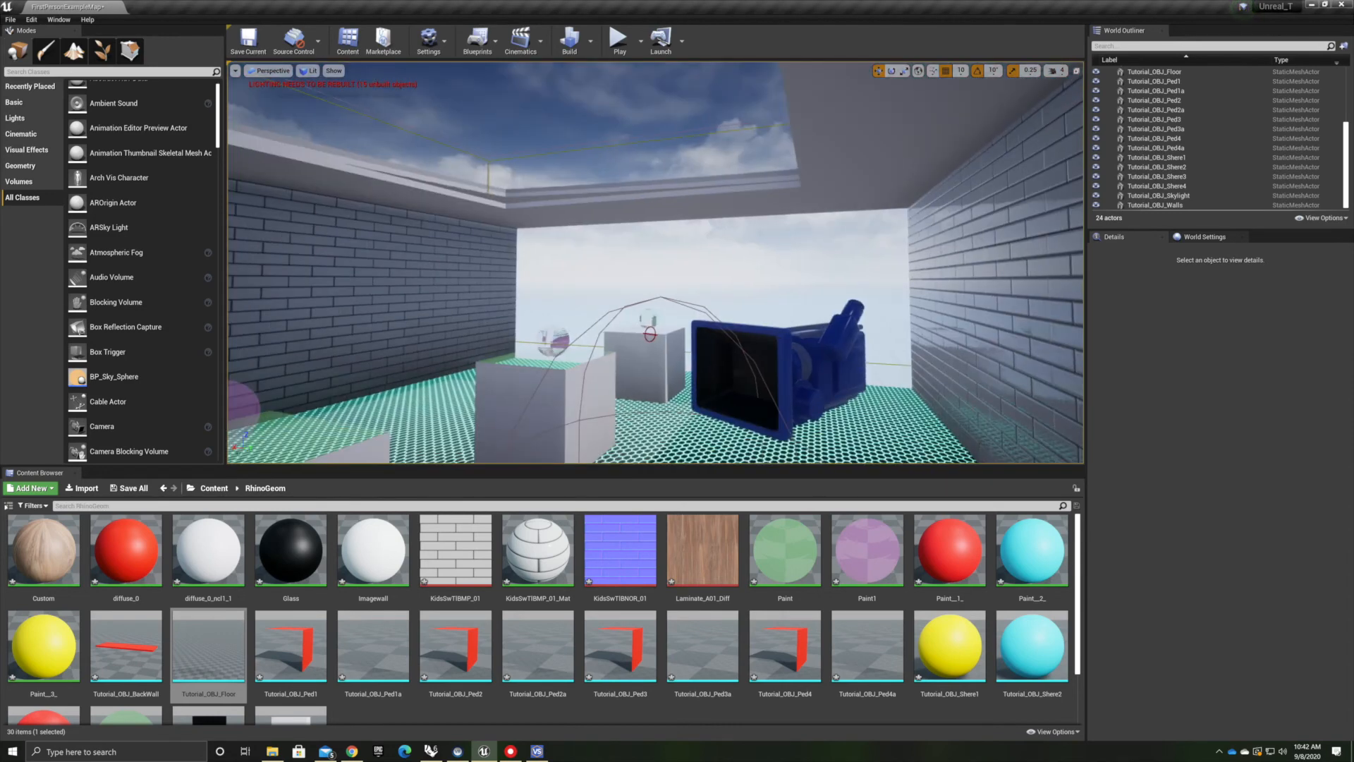
Place a spot light in the room above the pedestal holding the glass sphere
{"action": "scroll", "coordinate": [1095, 132], "scroll_direction": "up", "scroll_amount": 3}
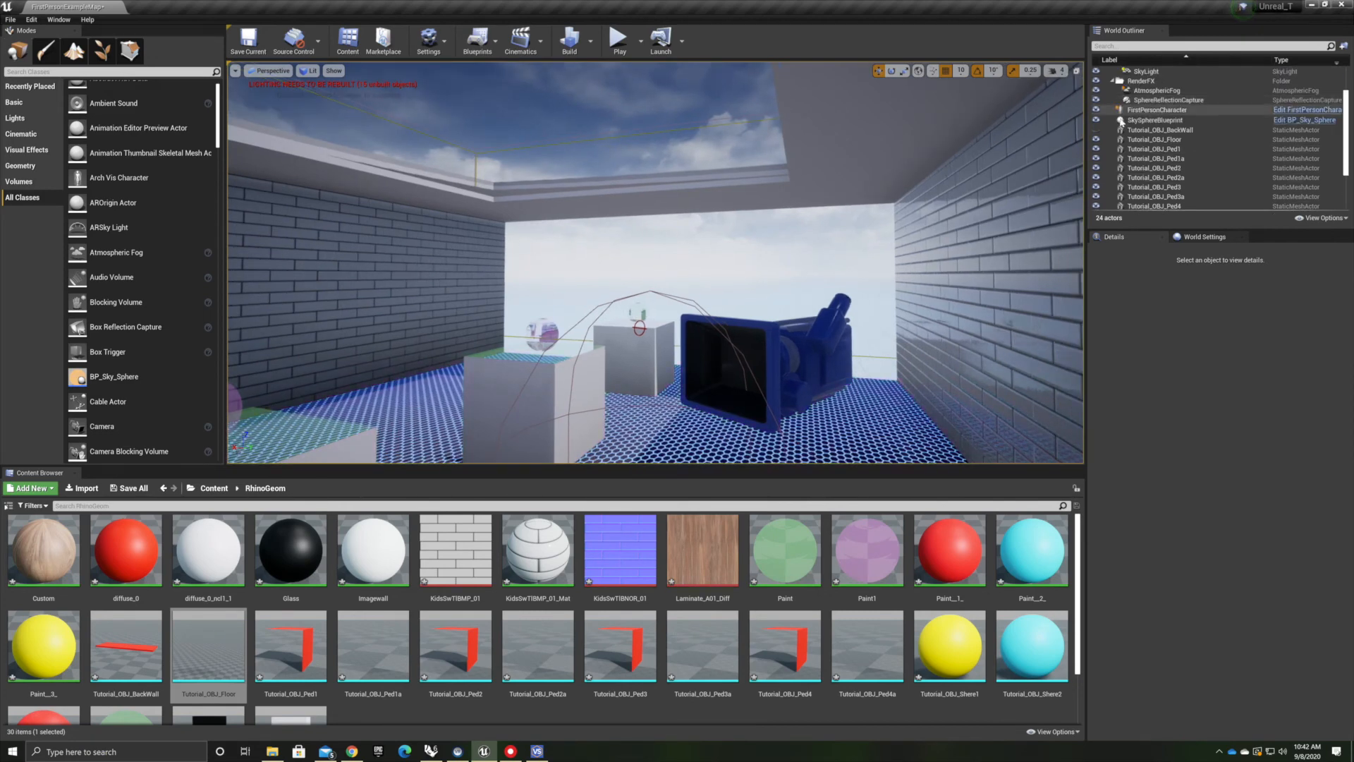
{"action": "left_click", "coordinate": [1095, 131]}
{"action": "right_click_drag", "start_coordinate": [726, 305], "coordinate": [705, 225]}
{"action": "right_click_drag", "start_coordinate": [656, 262], "coordinate": [599, 279]}
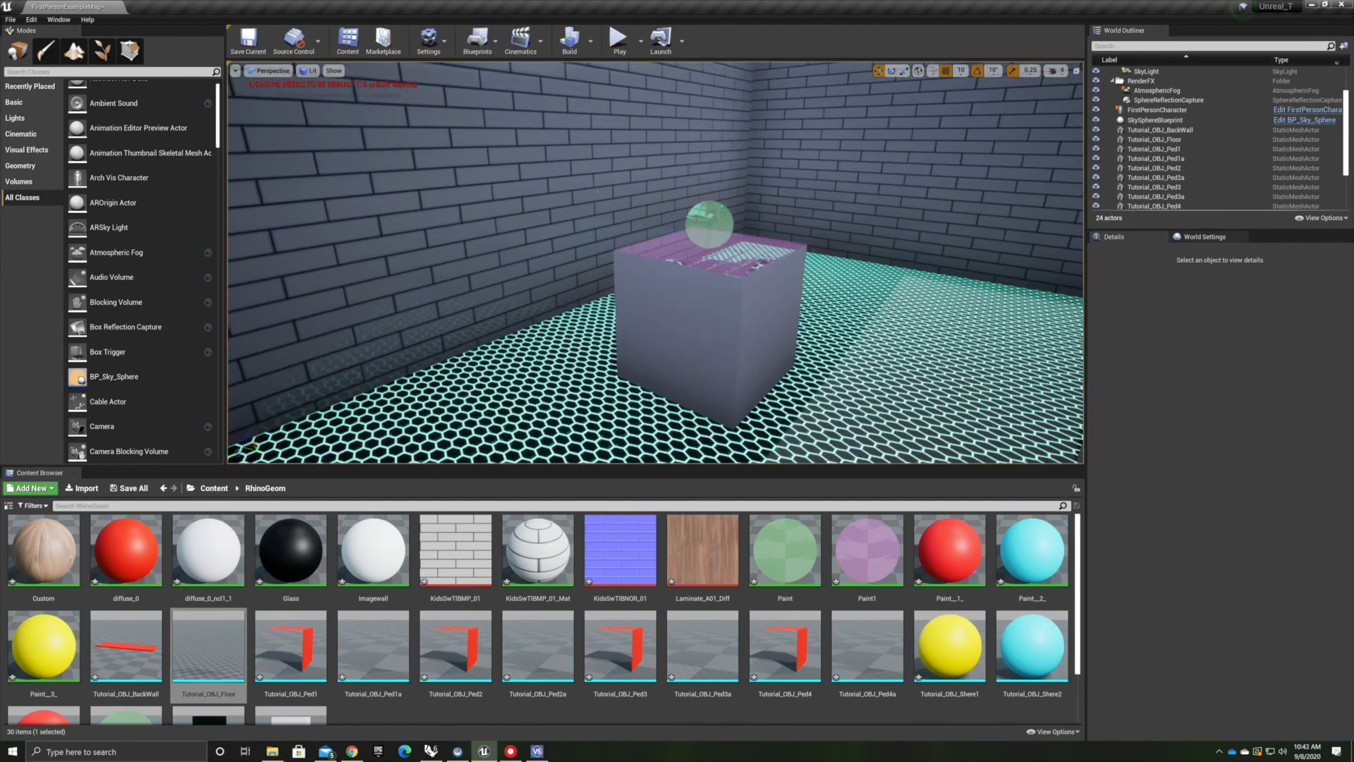
{"action": "left_click", "coordinate": [15, 117]}
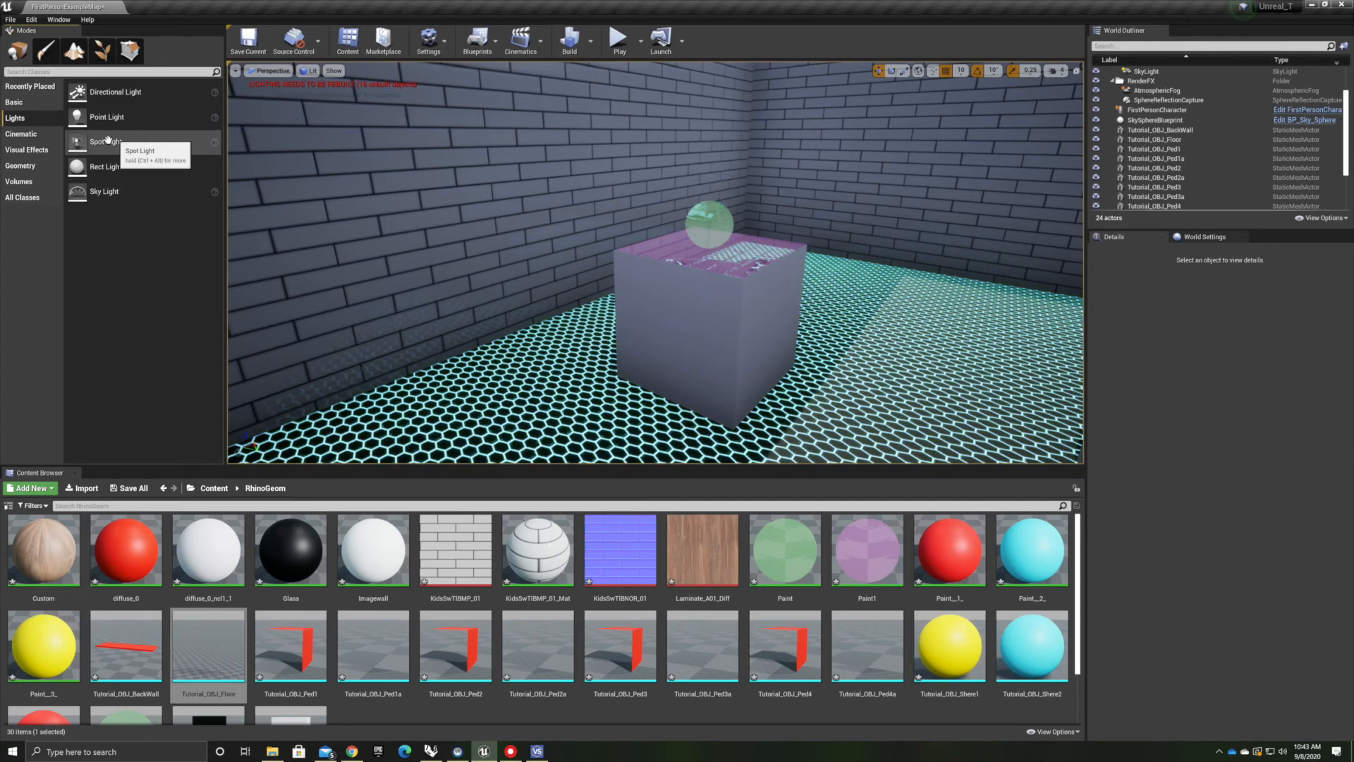
{"action": "left_click_drag", "start_coordinate": [106, 142], "coordinate": [734, 98]}
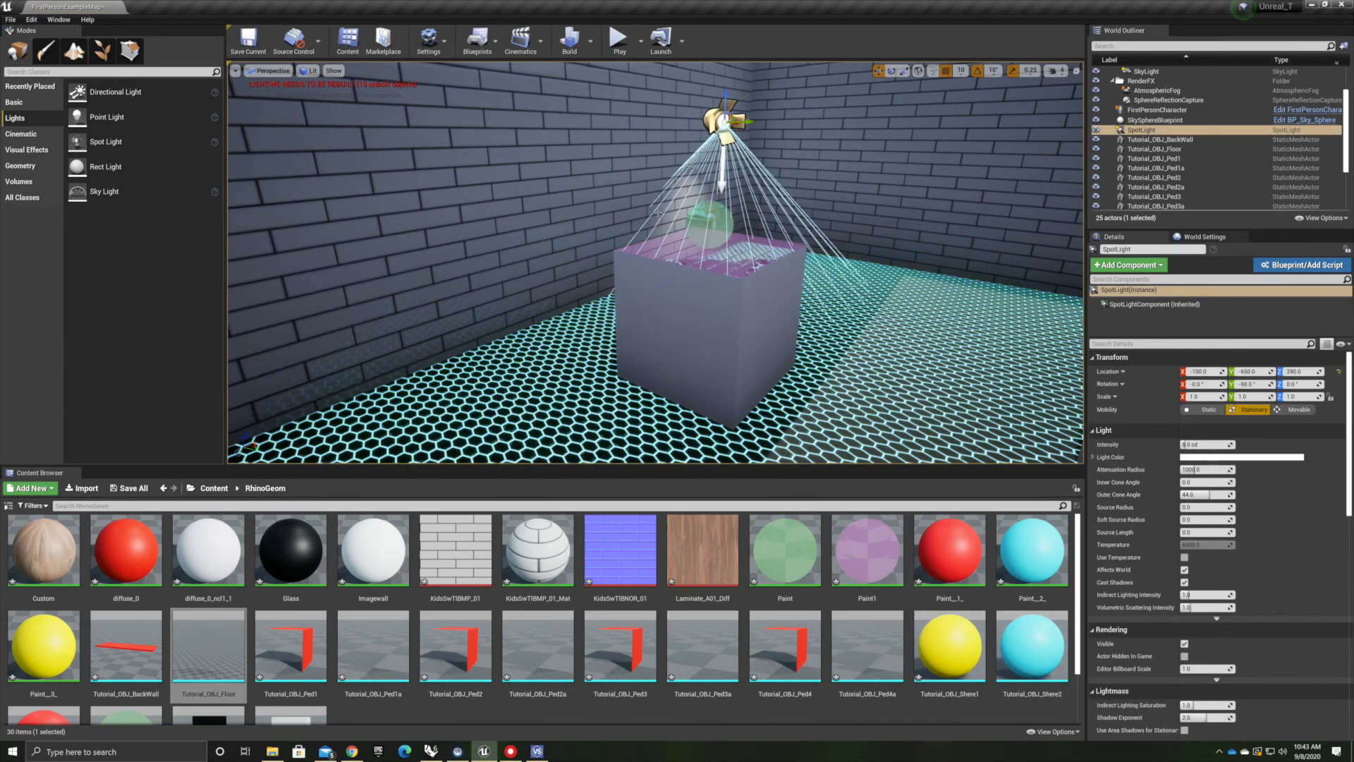
{"action": "right_click_drag", "start_coordinate": [662, 235], "coordinate": [691, 199]}
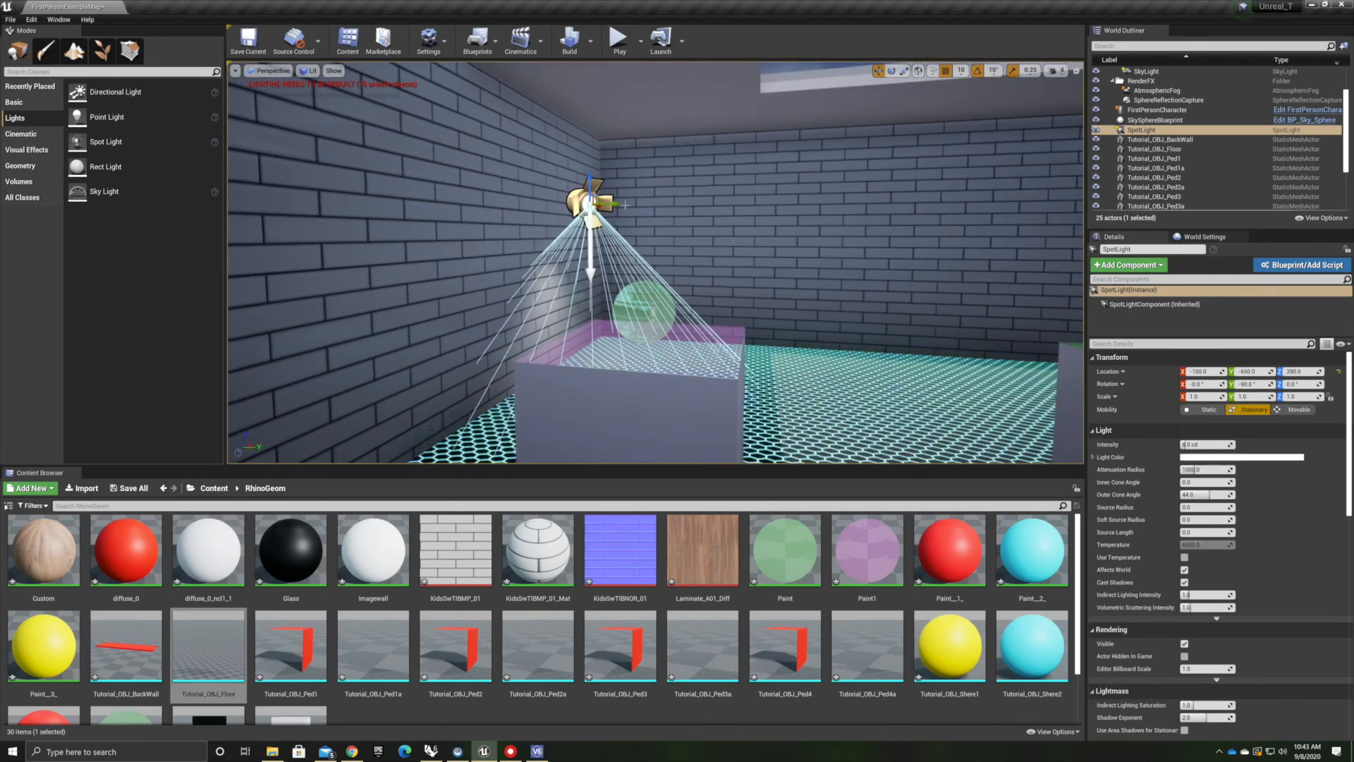
{"action": "left_click_drag", "start_coordinate": [618, 203], "coordinate": [681, 210]}
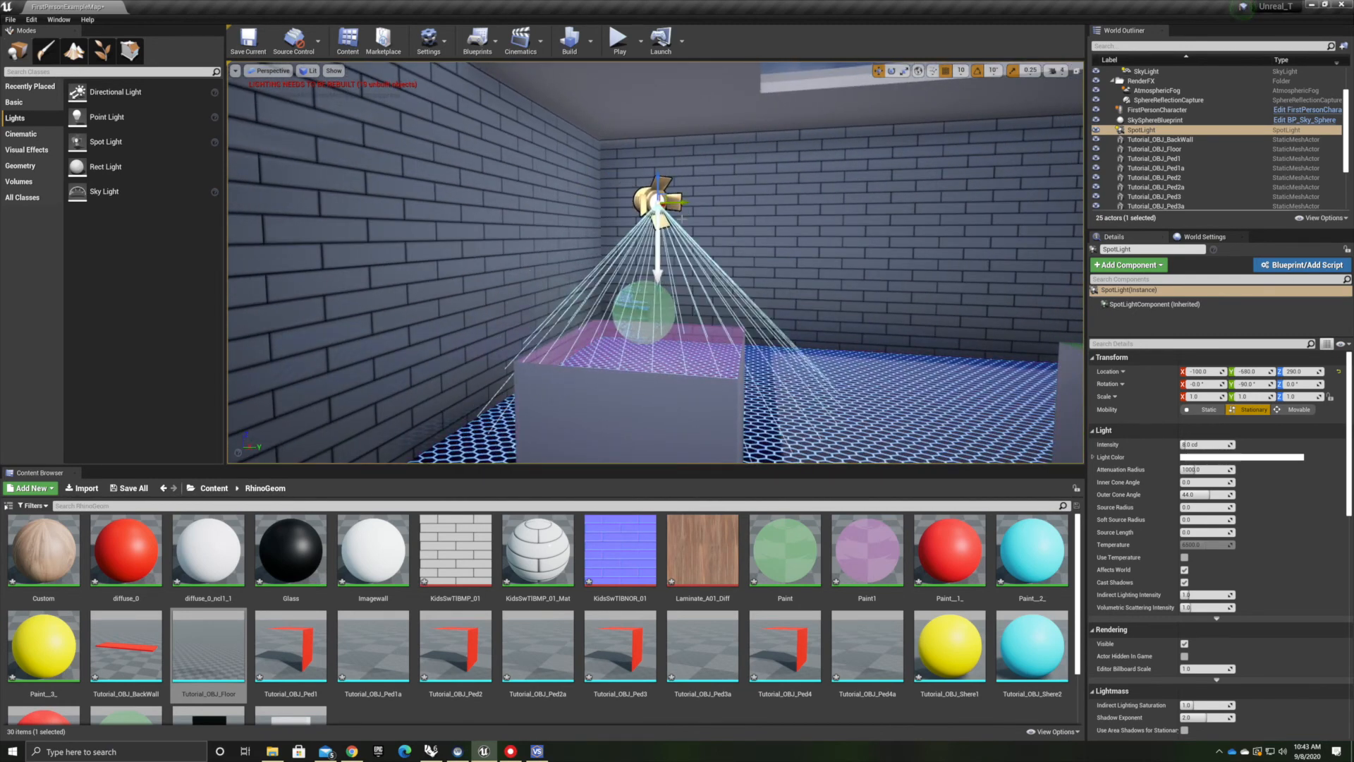
Center the spot light over the pedestal in Top view, then return to the perspective view
{"action": "left_click", "coordinate": [271, 70]}
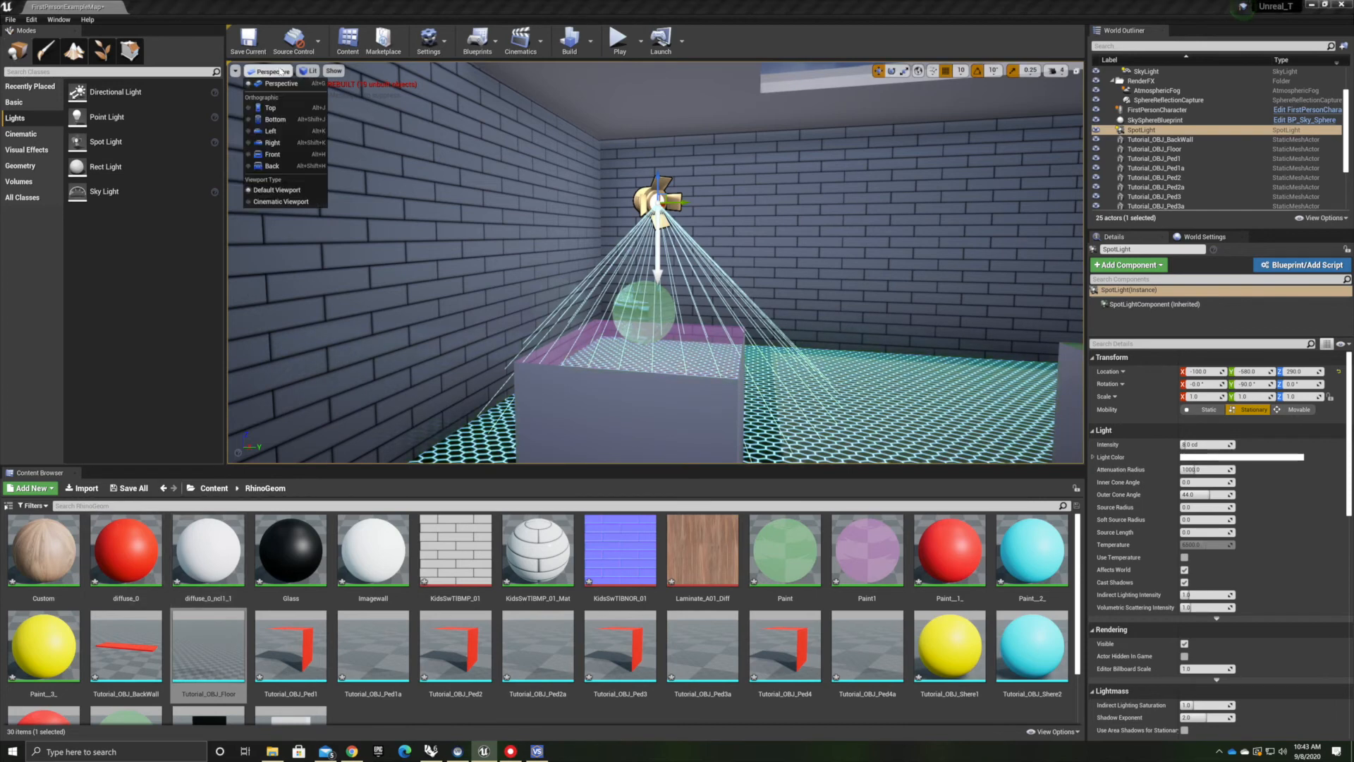
{"action": "left_click", "coordinate": [271, 108]}
{"action": "right_click_drag", "start_coordinate": [677, 261], "coordinate": [354, 263]}
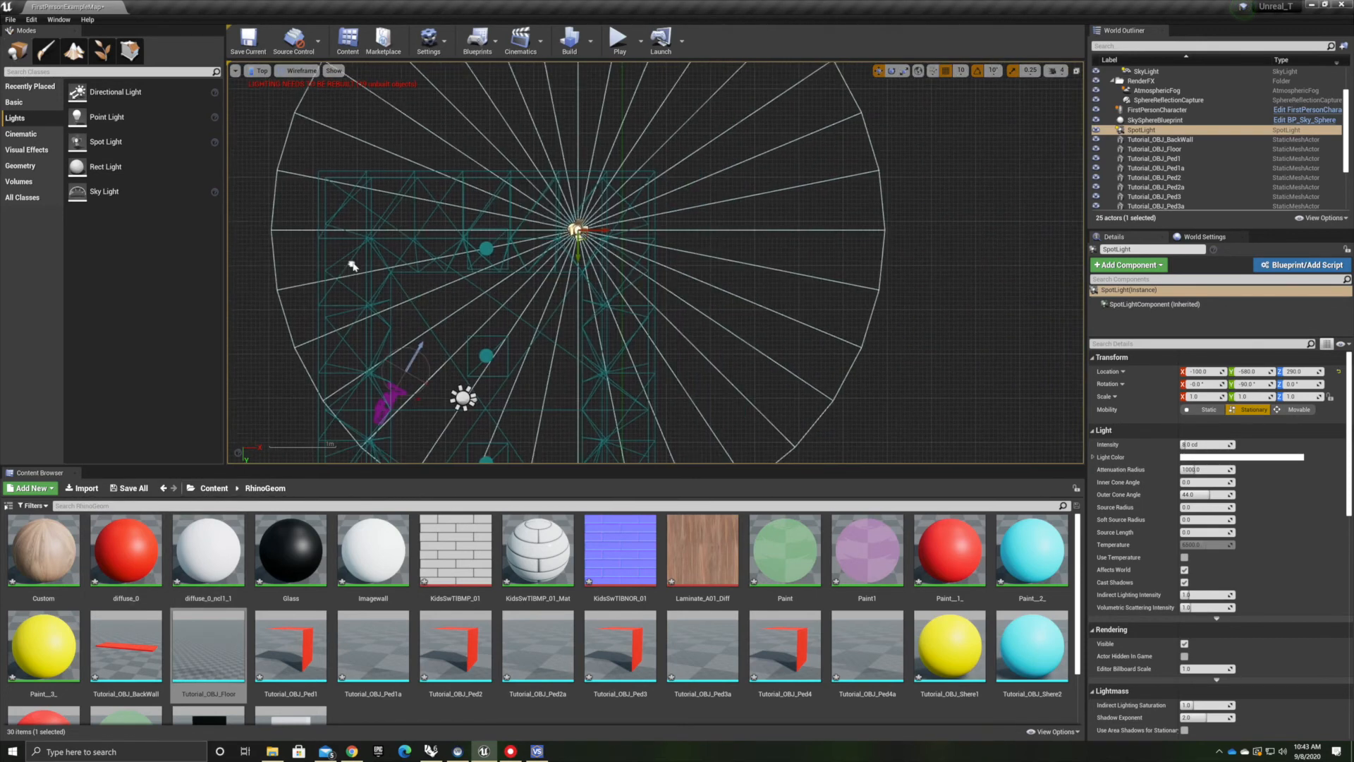
{"action": "left_click_drag", "start_coordinate": [597, 228], "coordinate": [507, 229]}
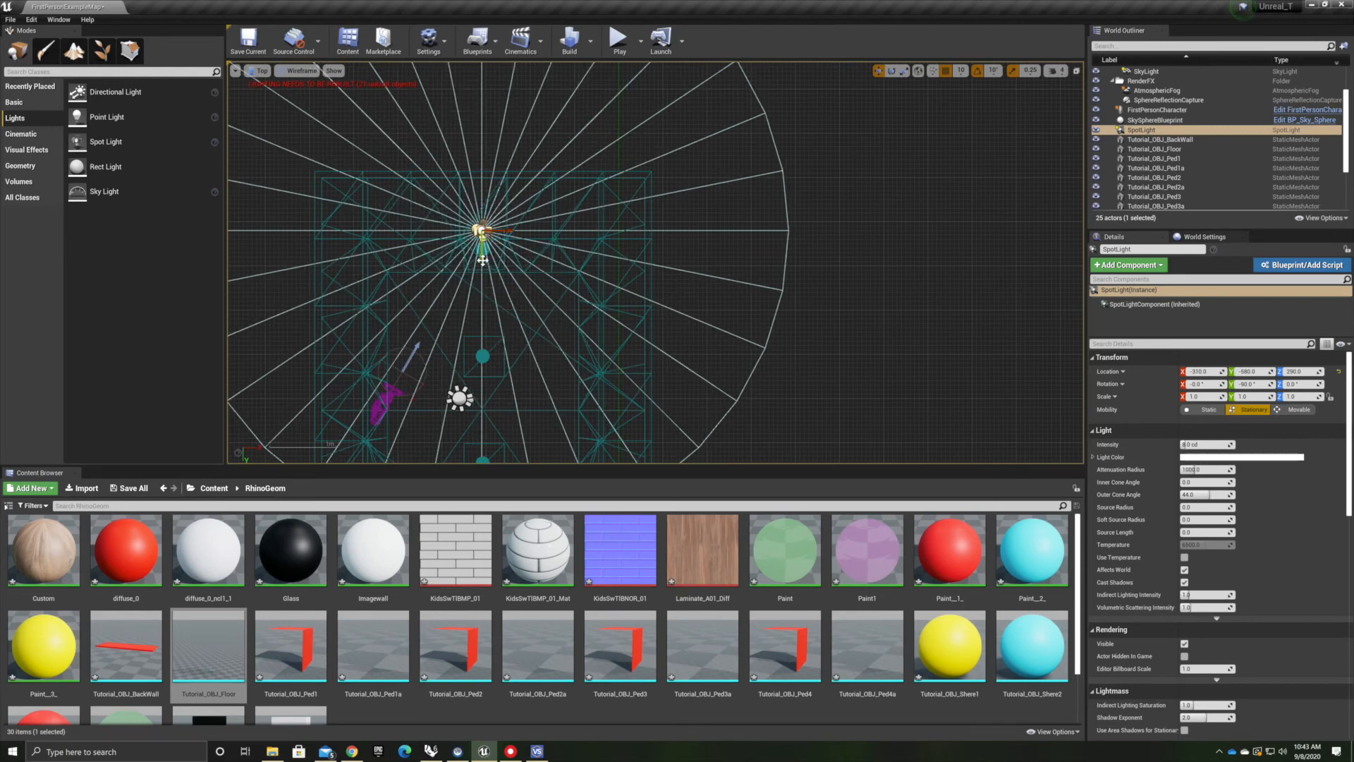
{"action": "left_click_drag", "start_coordinate": [481, 255], "coordinate": [480, 272]}
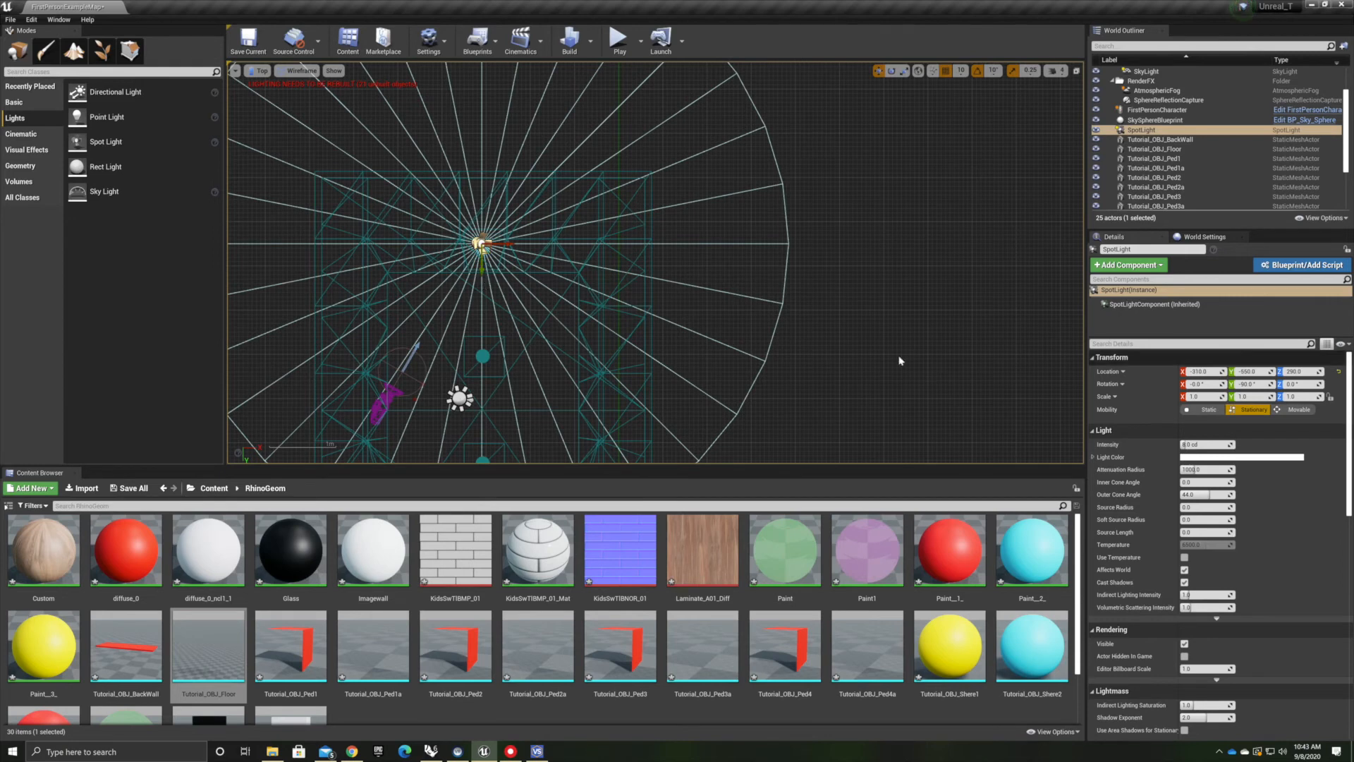
{"action": "left_click", "coordinate": [261, 71]}
{"action": "left_click", "coordinate": [270, 85]}
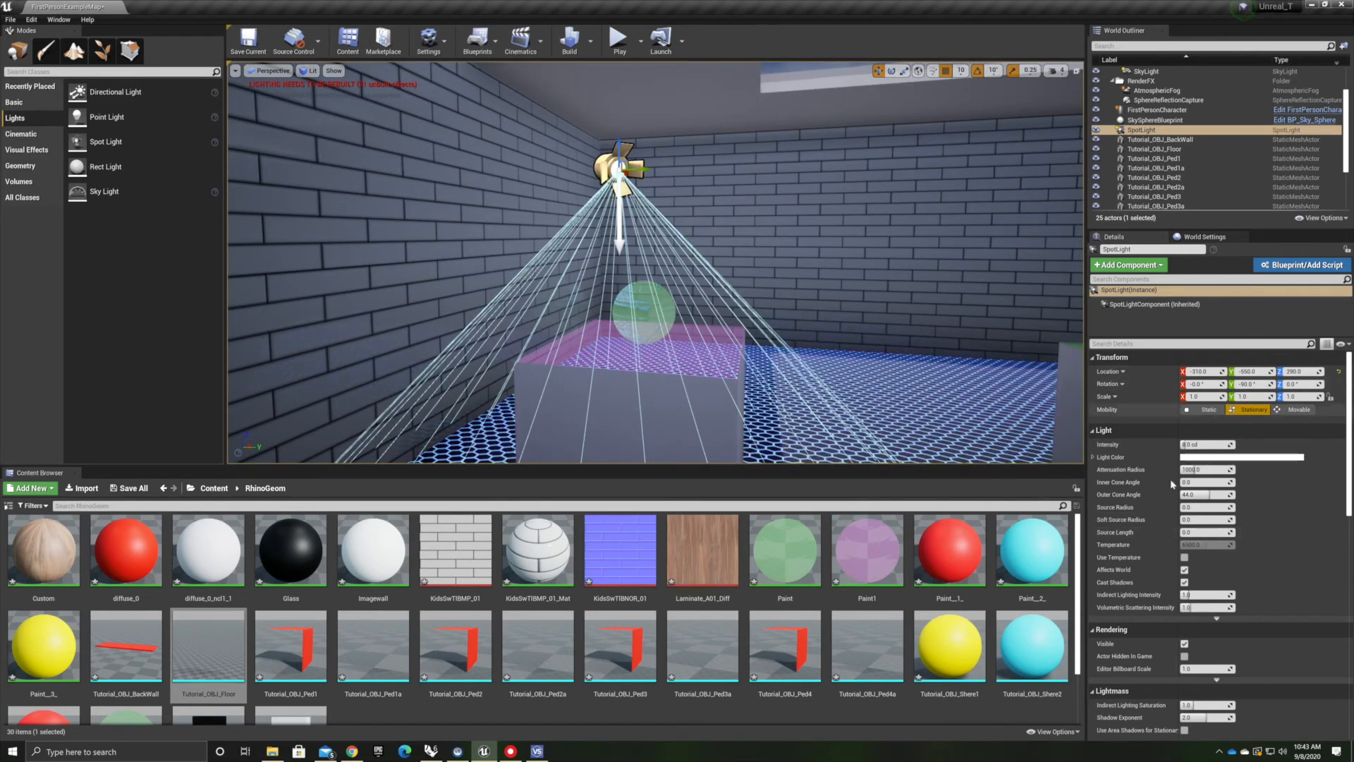
Tune the spot light's intensity to about 69.7, attenuation radius to about 196, and its inner and outer cone angles
{"action": "mouse_move", "coordinate": [1199, 445]}
{"action": "left_mouse_down"}
{"action": "mouse_move", "coordinate": [1239, 445]}
{"action": "mouse_move", "coordinate": [1218, 445]}
{"action": "left_mouse_up"}
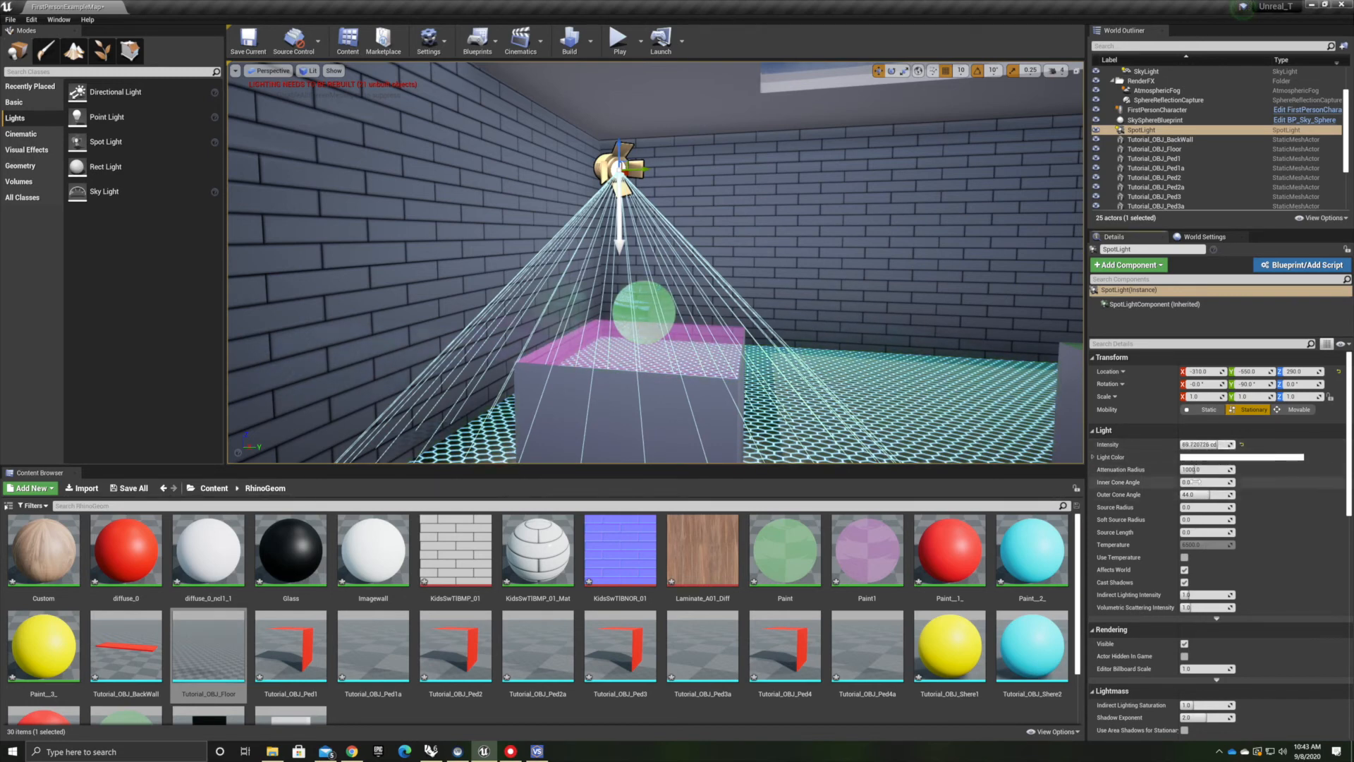
{"action": "left_click", "coordinate": [1204, 469]}
{"action": "type", "text": "817.484436"}
{"action": "key", "text": "Return"}
{"action": "mouse_move", "coordinate": [1206, 470]}
{"action": "left_mouse_down"}
{"action": "mouse_move", "coordinate": [1234, 470]}
{"action": "mouse_move", "coordinate": [1182, 469]}
{"action": "mouse_move", "coordinate": [1213, 469]}
{"action": "left_mouse_up"}
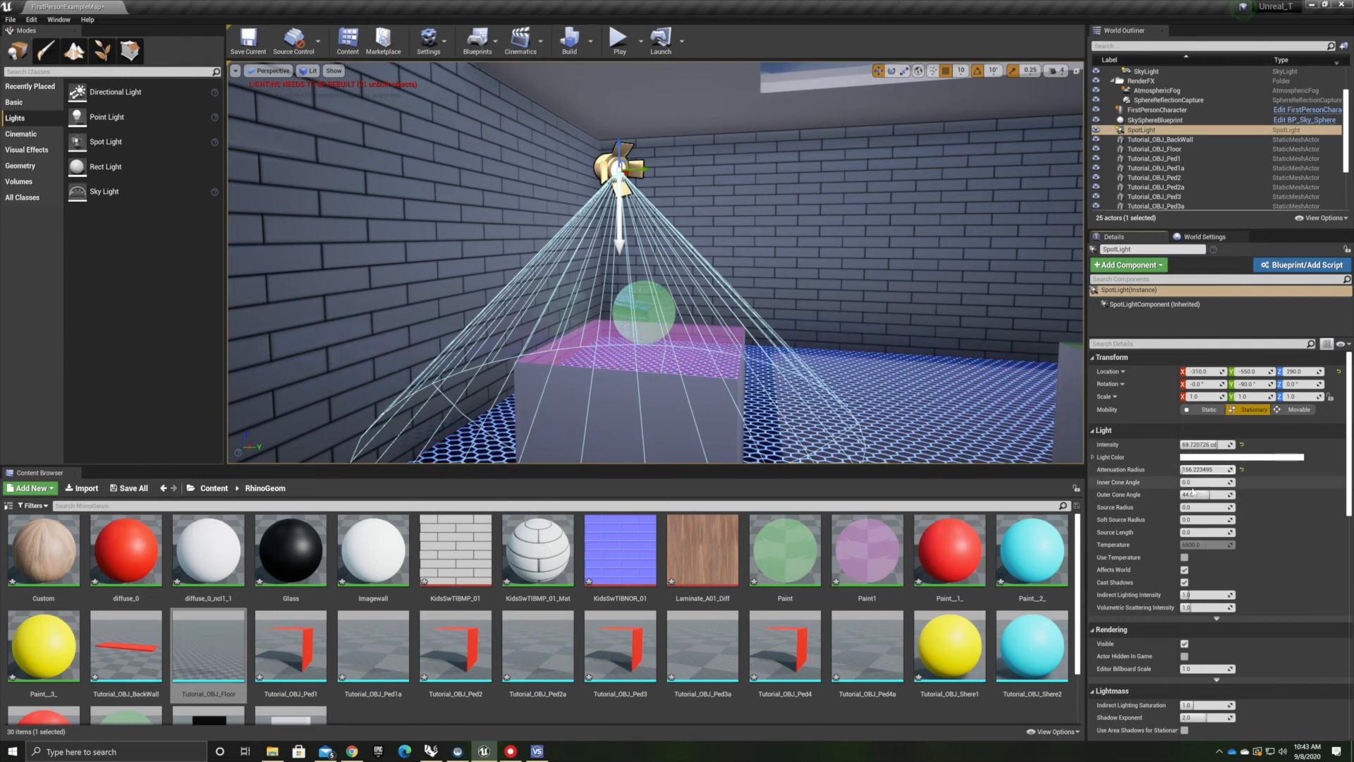
{"action": "left_click_drag", "start_coordinate": [1189, 483], "coordinate": [1193, 494]}
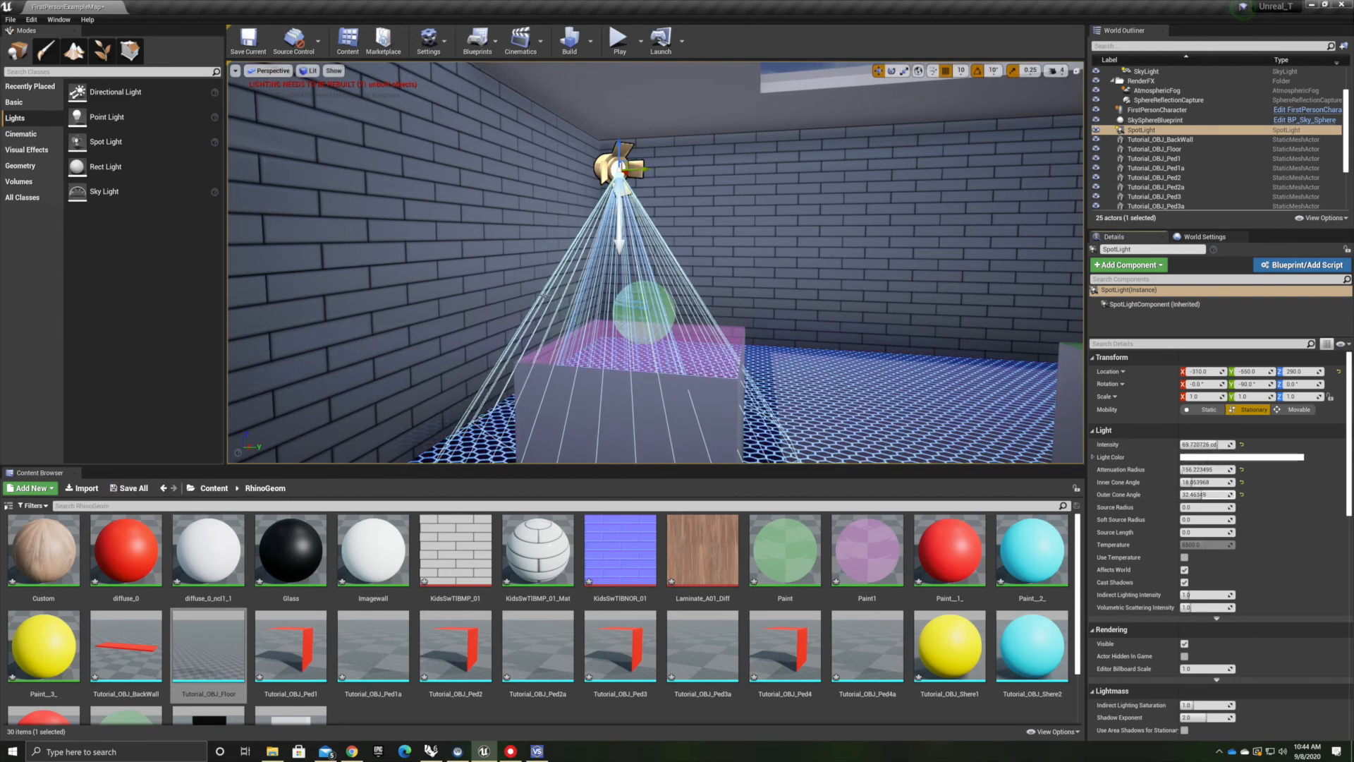
Switch the viewport to Top view and duplicate the spot light
{"action": "left_click", "coordinate": [260, 72]}
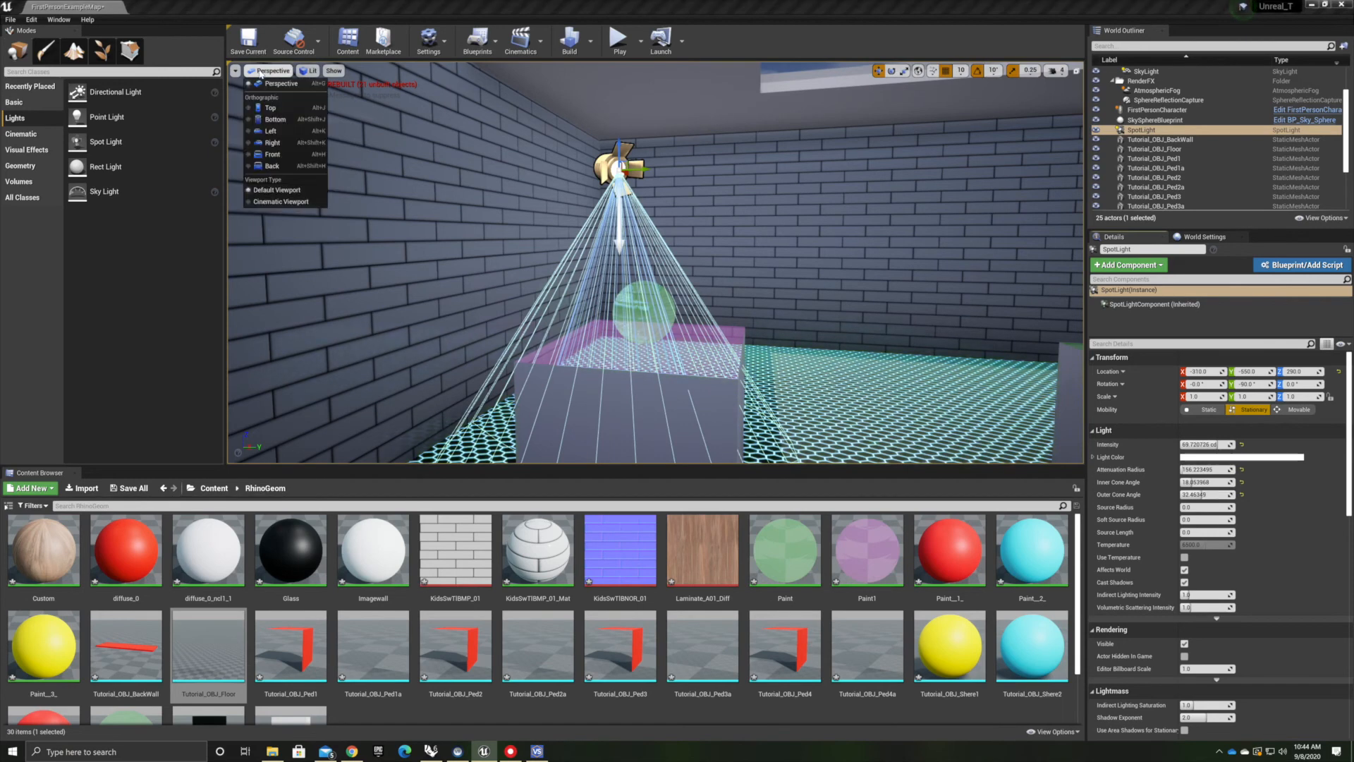
{"action": "left_click", "coordinate": [260, 72]}
{"action": "left_click", "coordinate": [260, 72]}
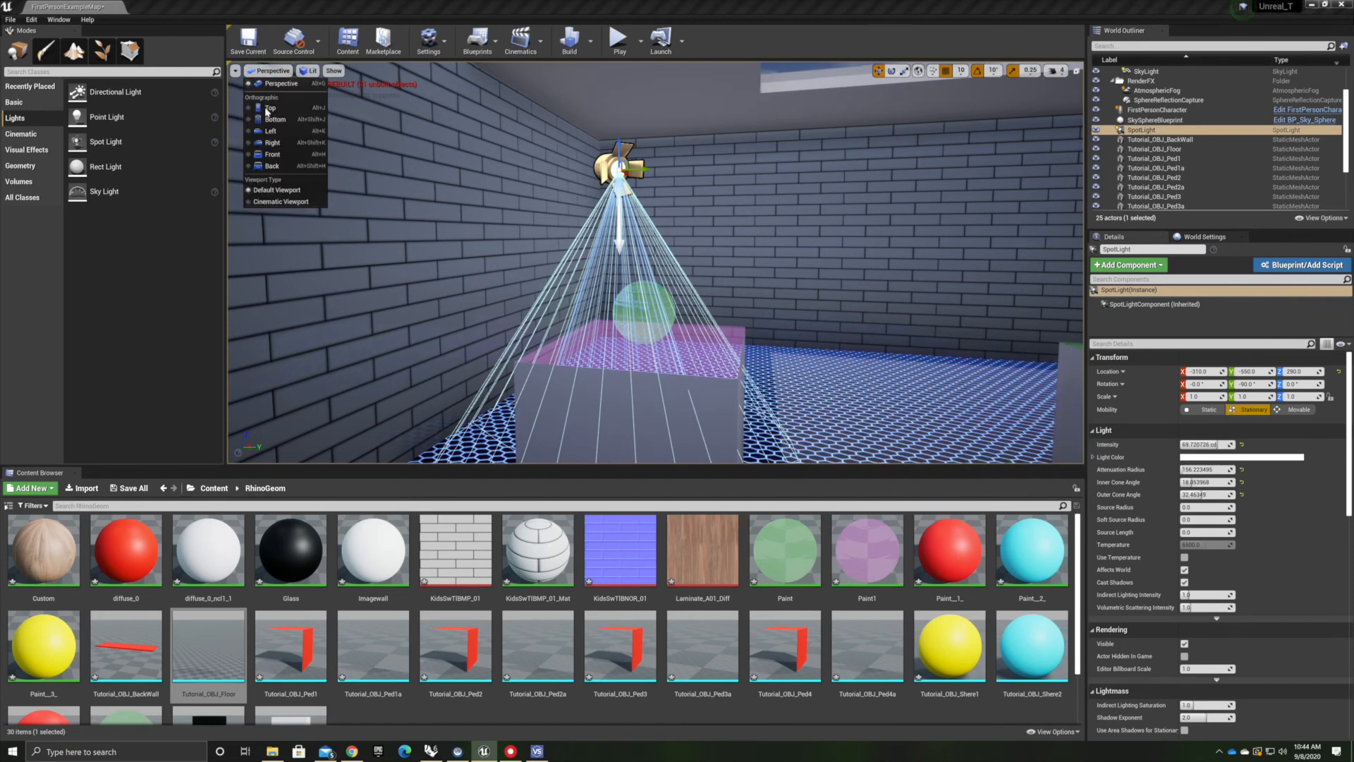
{"action": "left_click", "coordinate": [267, 108]}
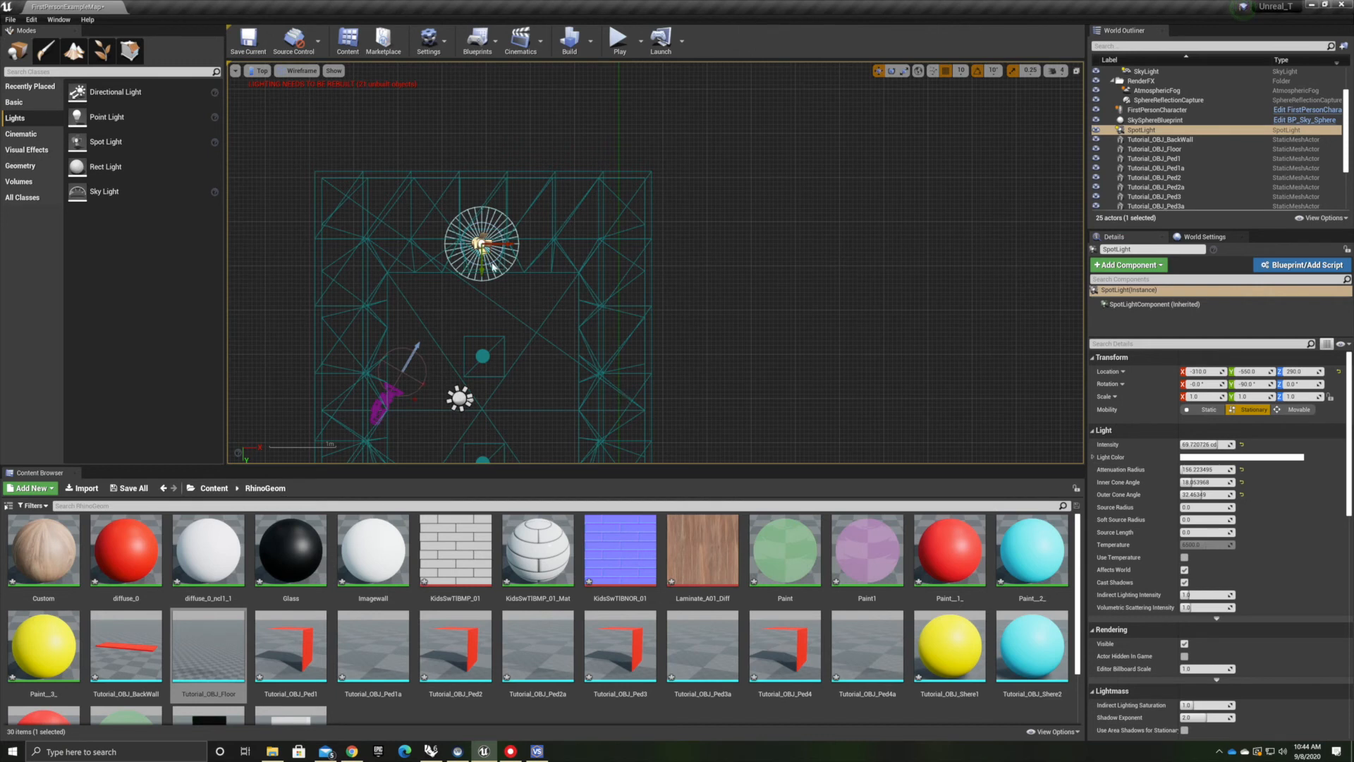
{"action": "key", "text": "ctrl+w"}
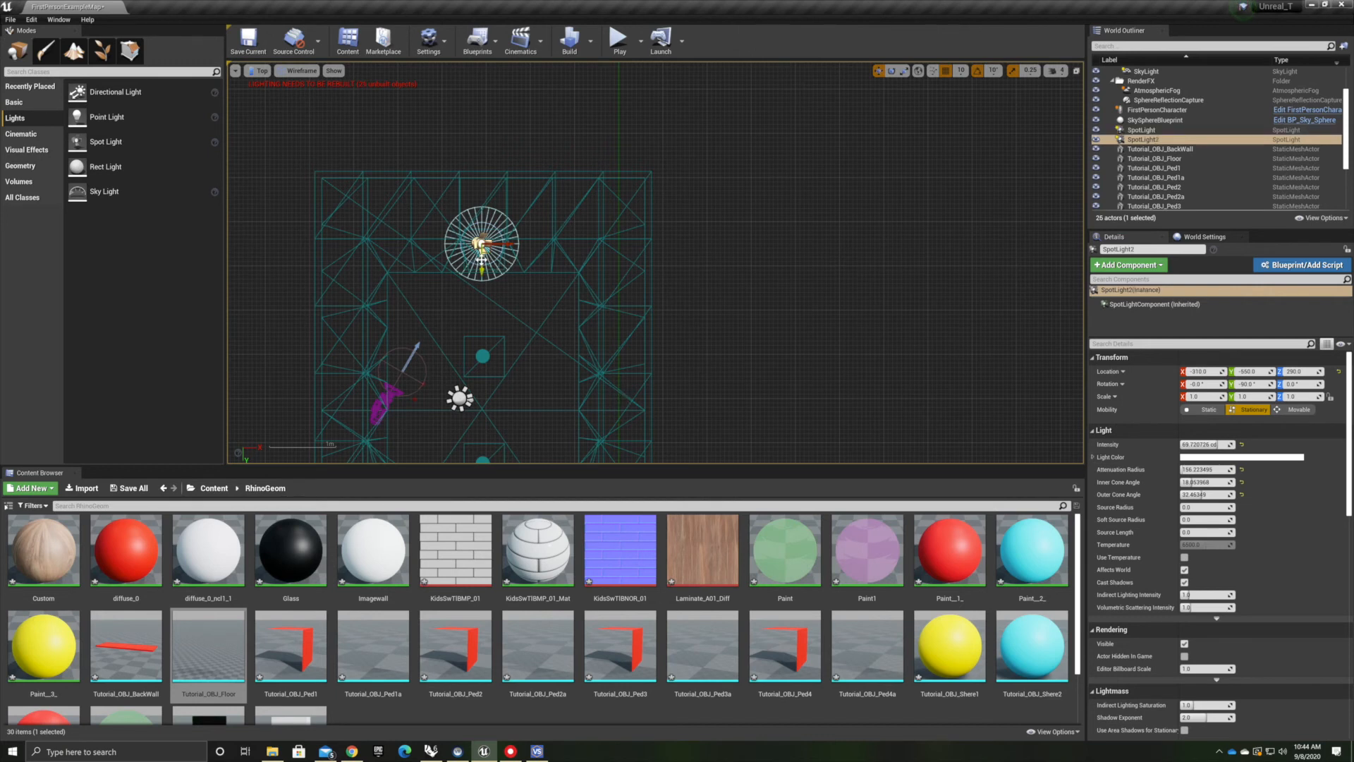
Duplicate the spot light and position the copies over each of the remaining pedestals in Top view
{"action": "left_click_drag", "start_coordinate": [482, 262], "coordinate": [482, 376]}
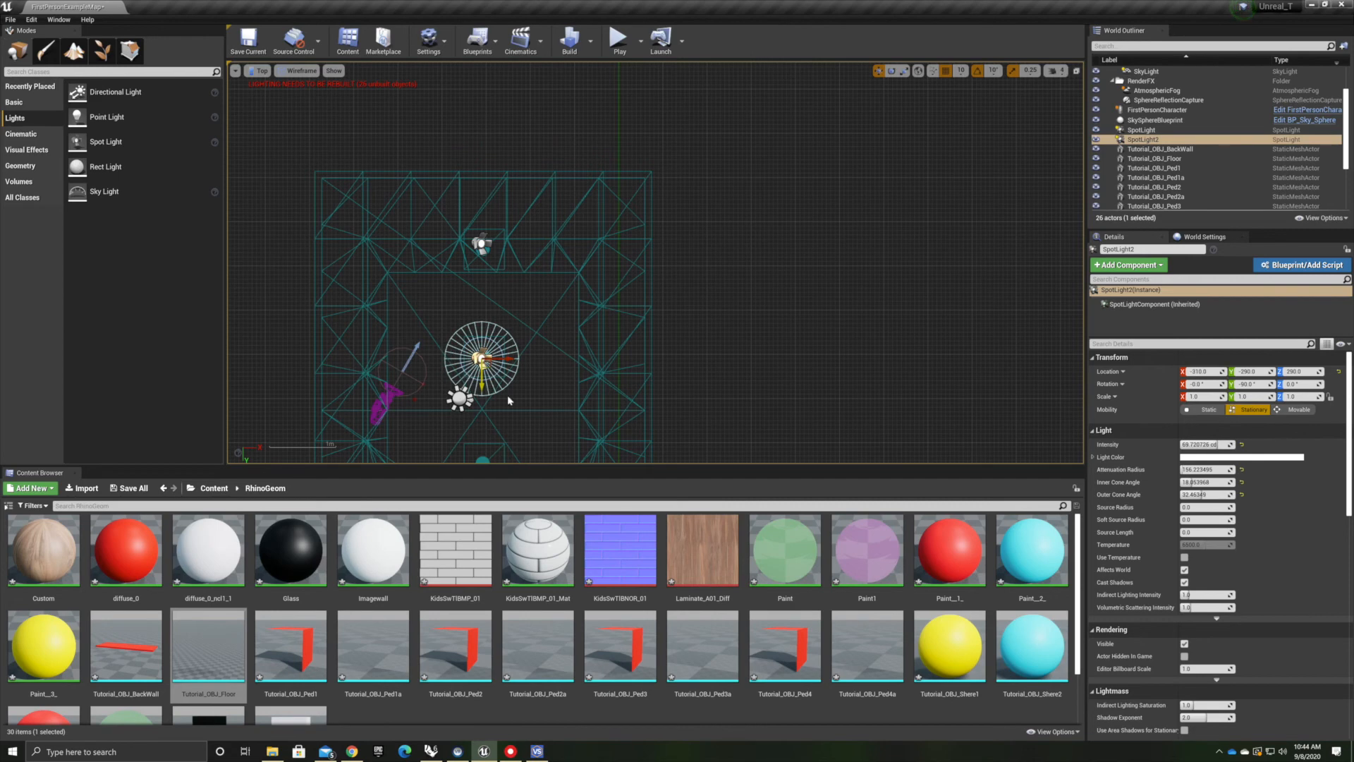
{"action": "key", "text": "ctrl+w"}
{"action": "left_click_drag", "start_coordinate": [482, 262], "coordinate": [481, 476]}
{"action": "right_click_drag", "start_coordinate": [547, 431], "coordinate": [571, 232]}
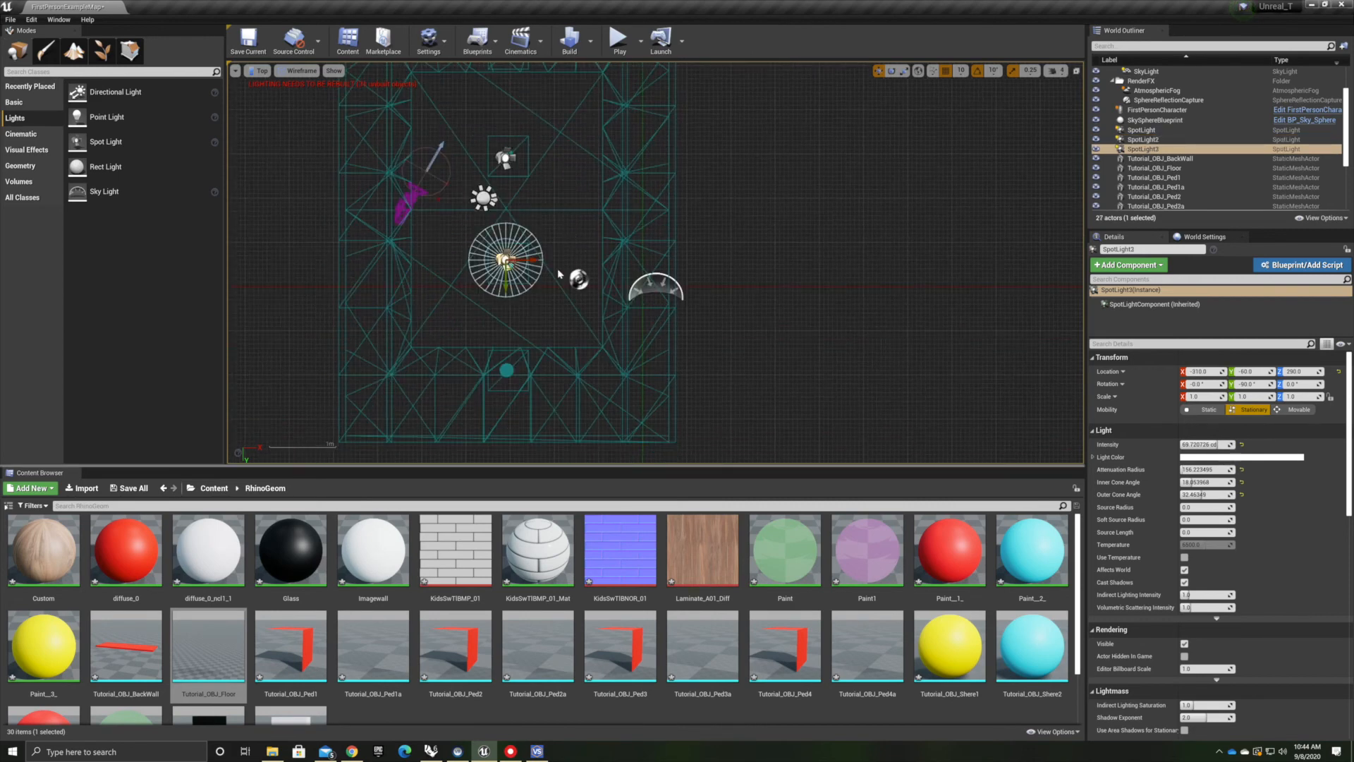
{"action": "key", "text": "ctrl+w"}
{"action": "scroll", "coordinate": [557, 290], "scroll_direction": "down", "scroll_amount": 3}
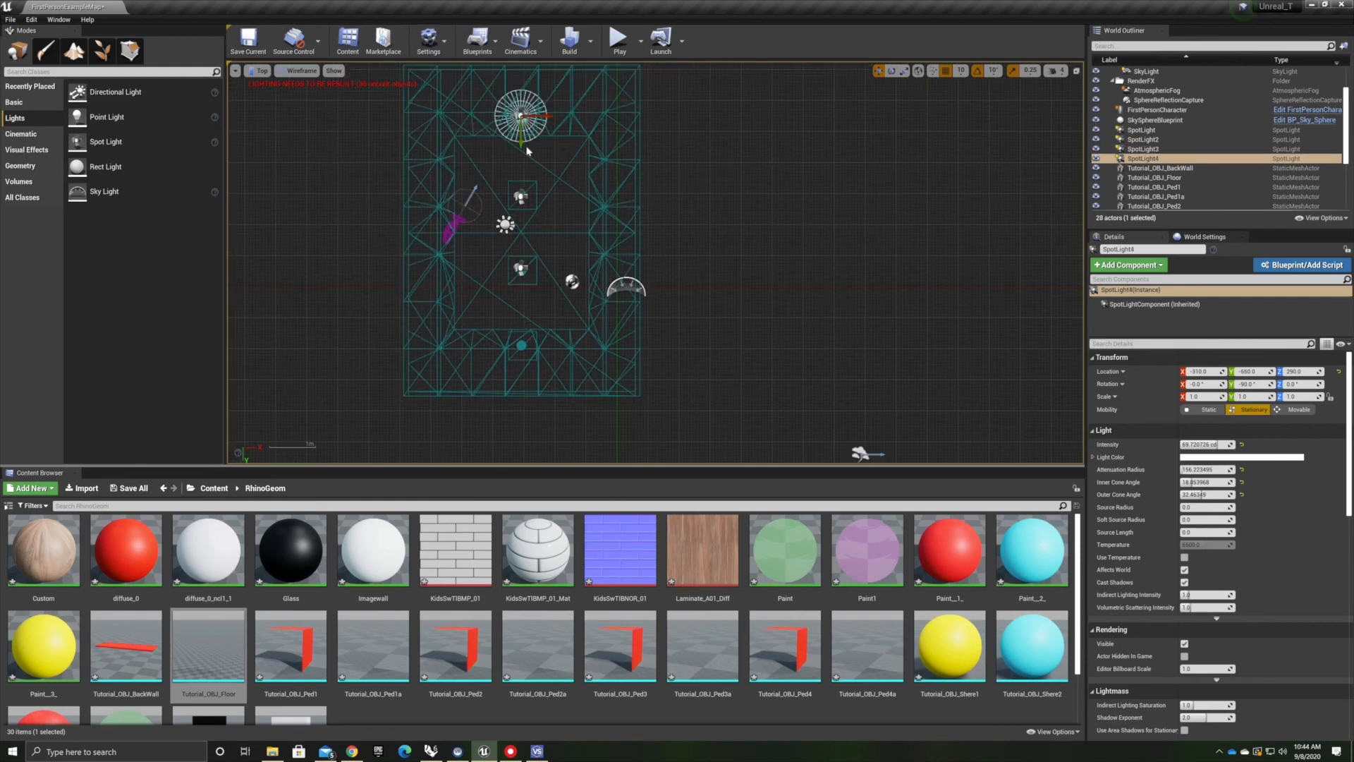
{"action": "left_click_drag", "start_coordinate": [522, 143], "coordinate": [504, 375]}
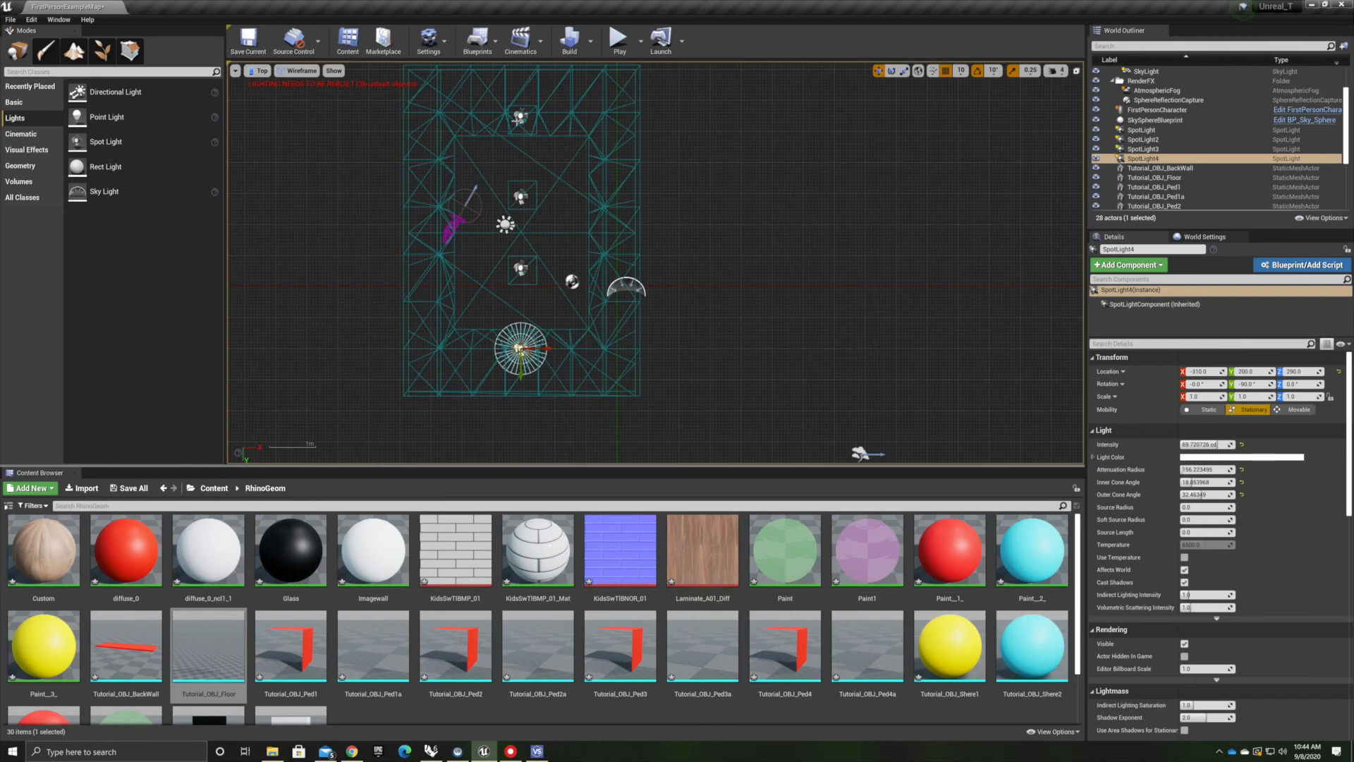
{"action": "scroll", "coordinate": [534, 114], "scroll_direction": "up", "scroll_amount": 3}
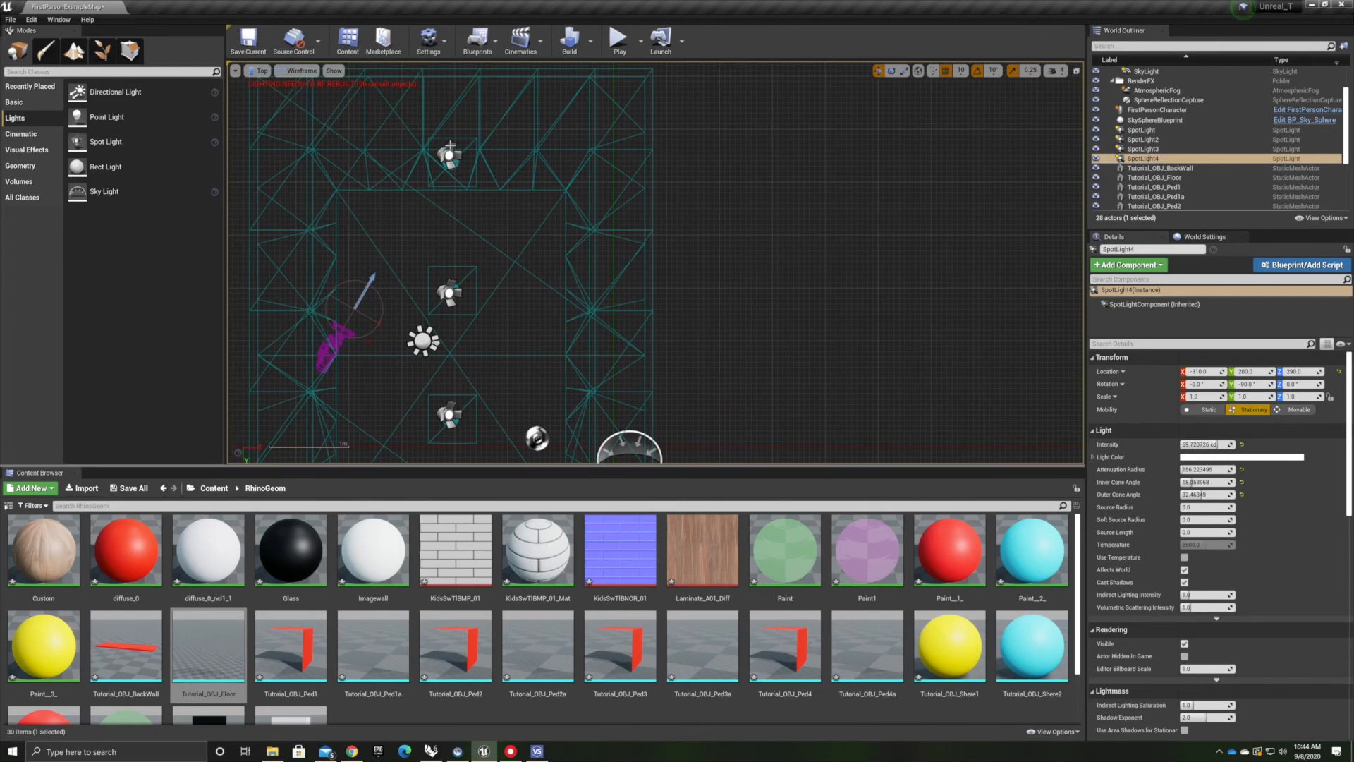
Set the mobility of the spot lights to Static, selecting each light in turn
{"action": "left_click", "coordinate": [450, 146]}
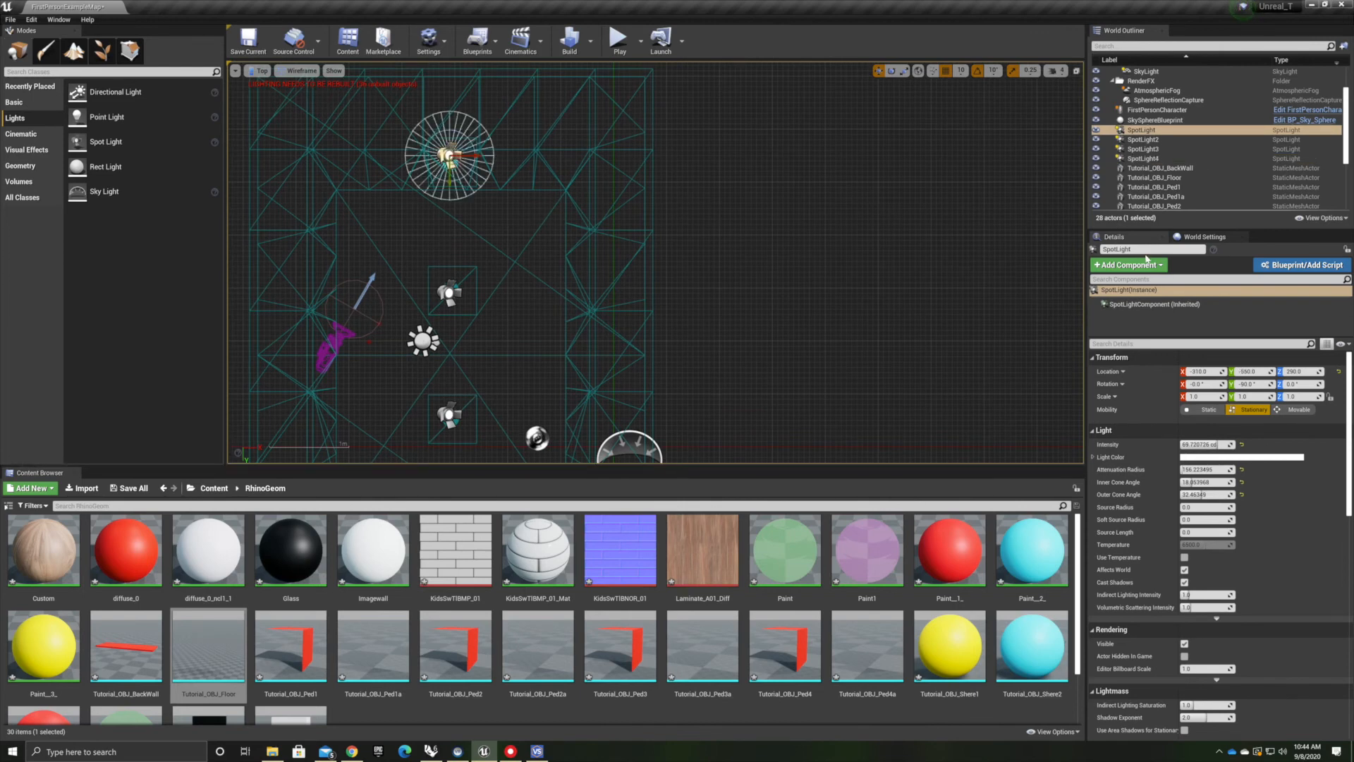
{"action": "left_click", "coordinate": [1205, 409]}
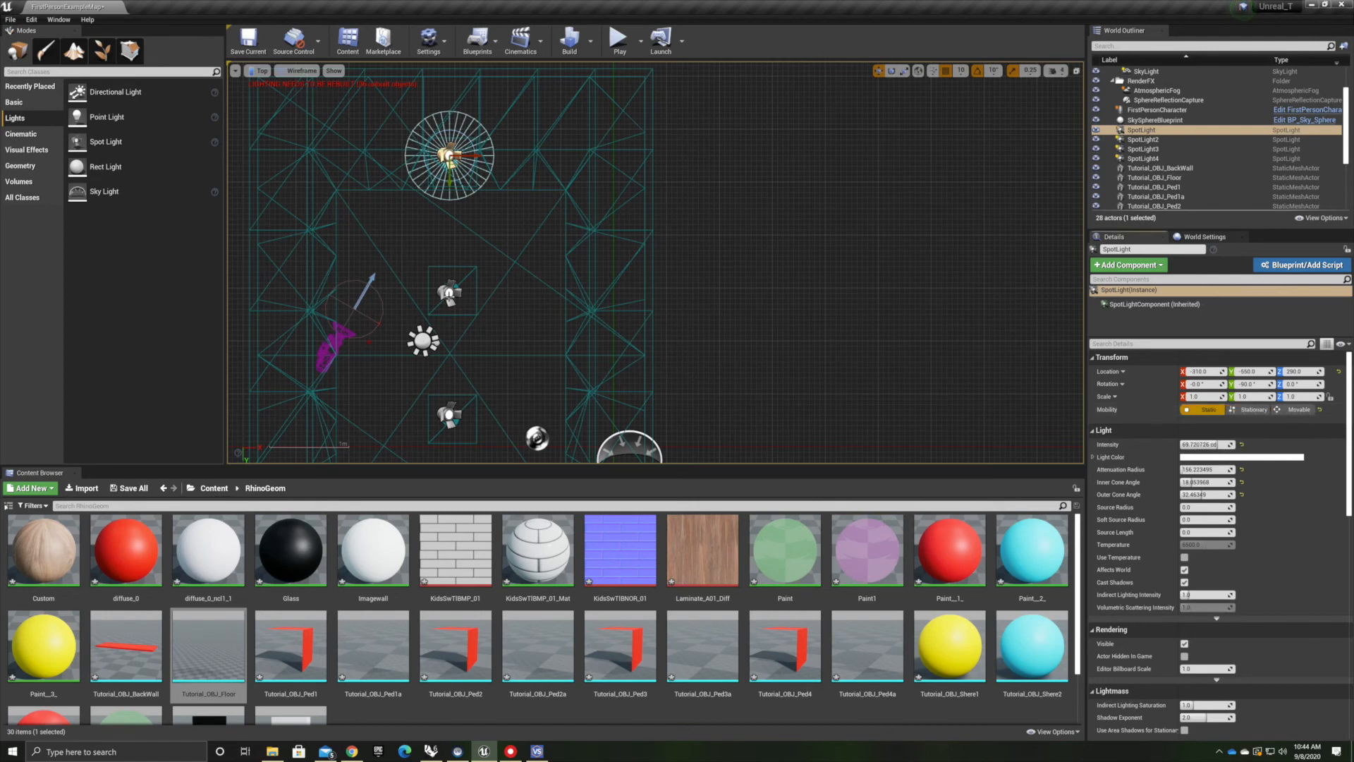
{"action": "left_click", "coordinate": [449, 294]}
{"action": "right_click_drag", "start_coordinate": [512, 242], "coordinate": [542, 256]}
{"action": "left_click", "coordinate": [479, 289]}
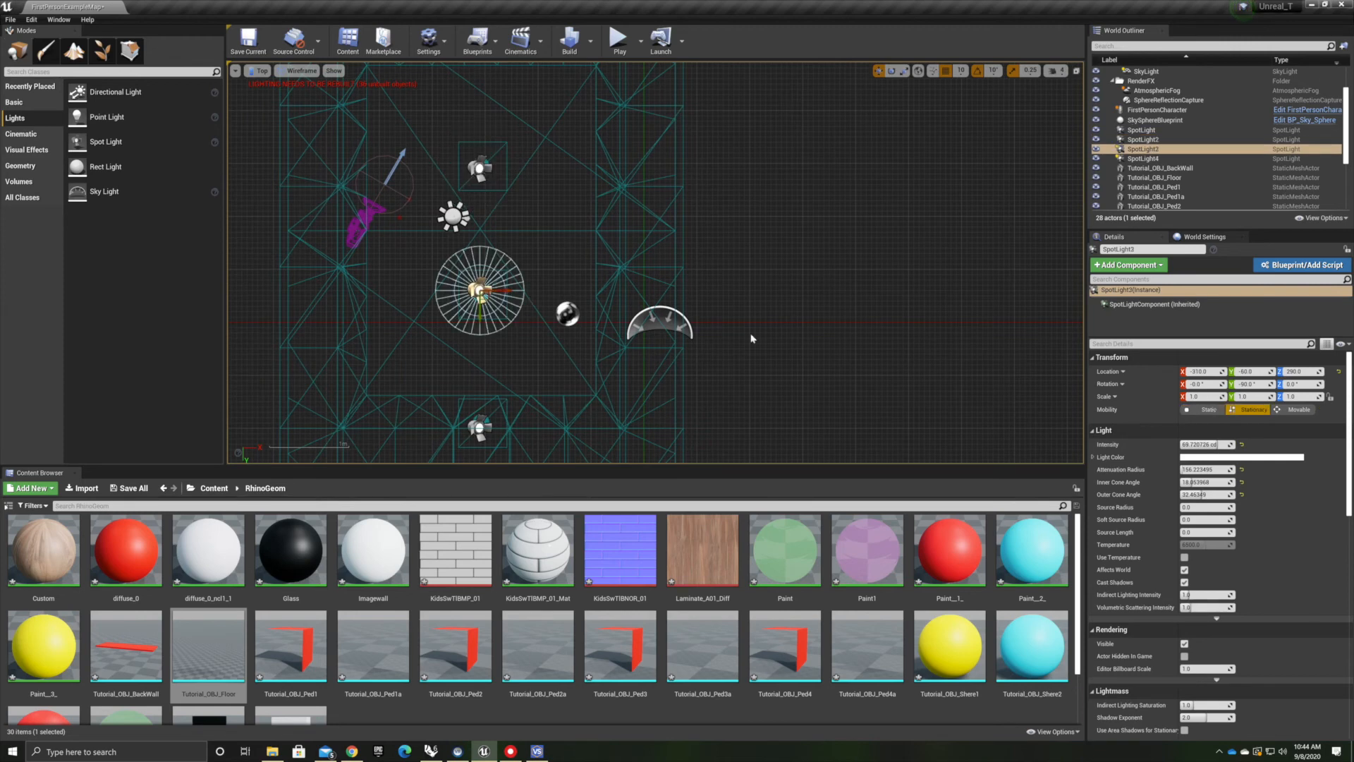
{"action": "left_click", "coordinate": [1198, 409]}
{"action": "right_click_drag", "start_coordinate": [550, 318], "coordinate": [582, 219]}
{"action": "left_click", "coordinate": [511, 328]}
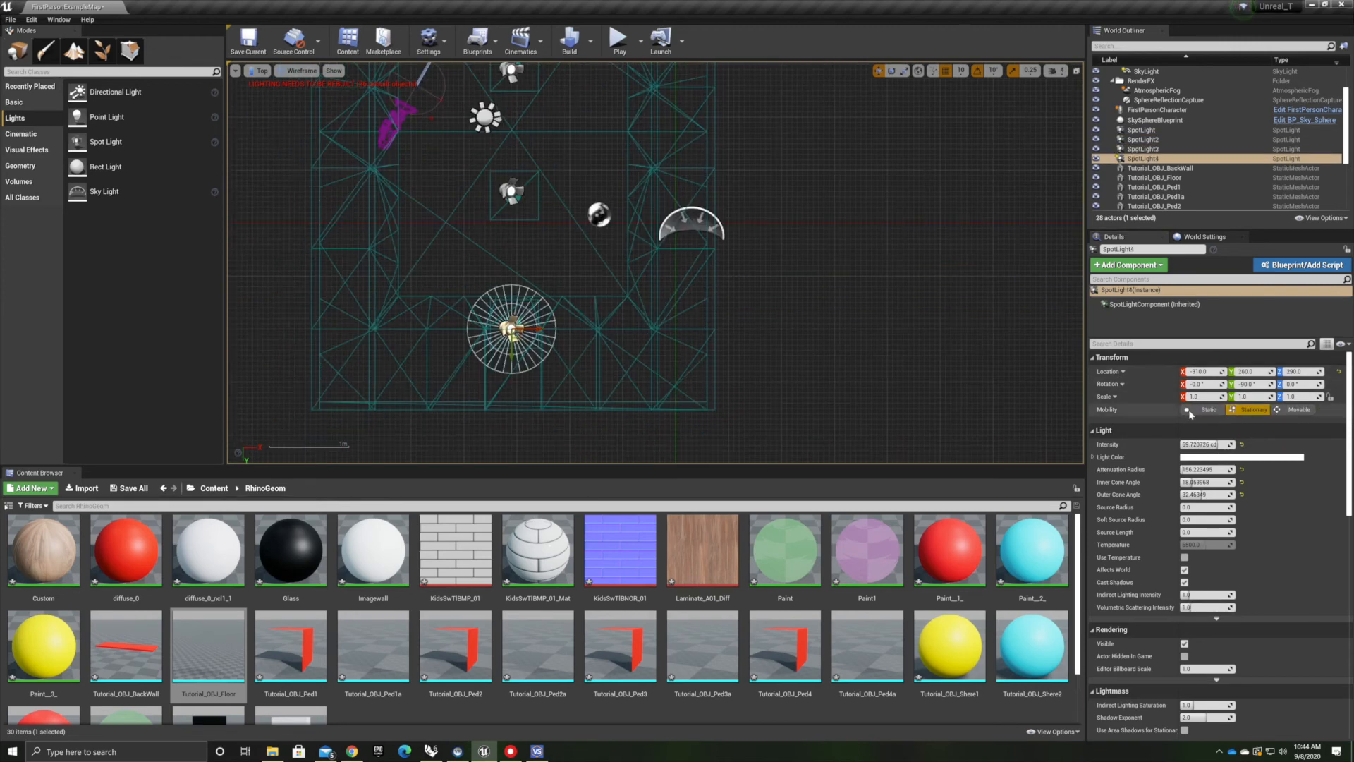
{"action": "left_click", "coordinate": [793, 328]}
{"action": "right_click_drag", "start_coordinate": [846, 229], "coordinate": [844, 364]}
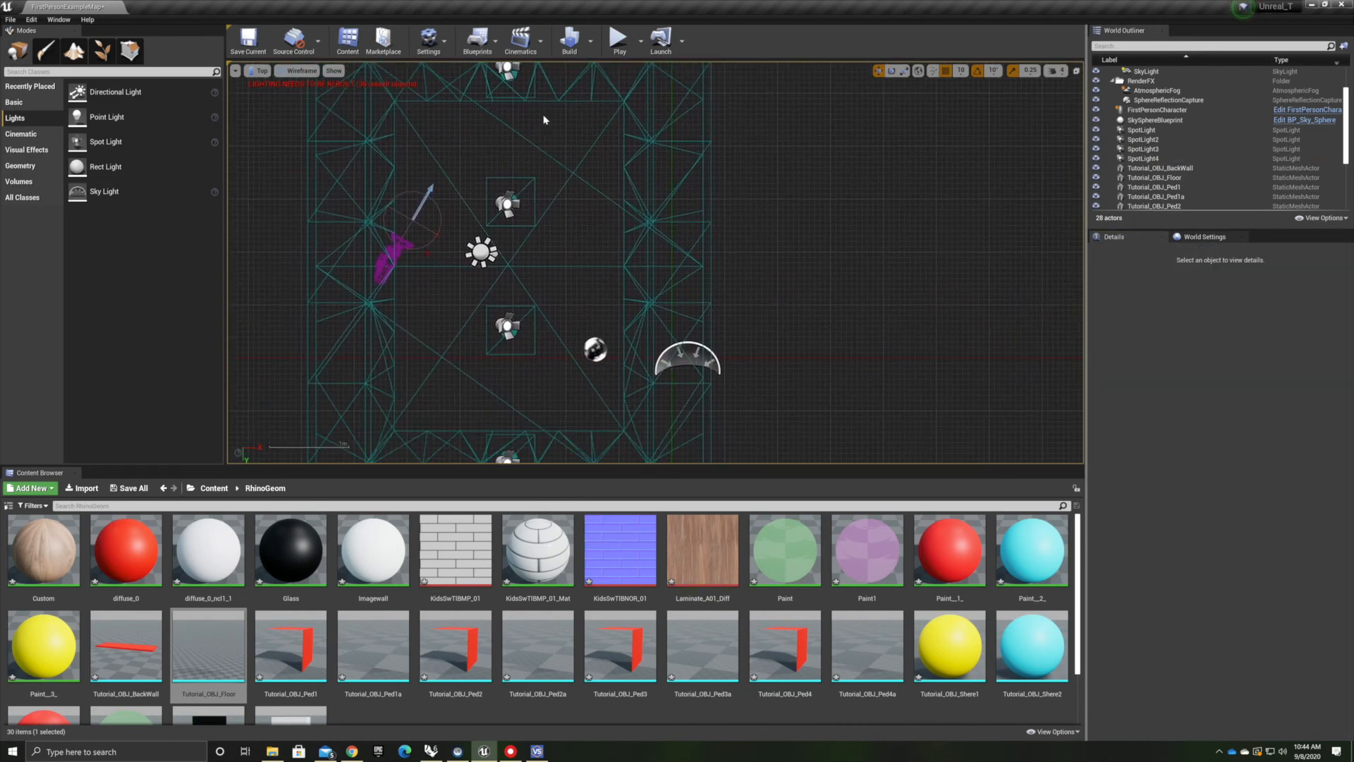
{"action": "right_click_drag", "start_coordinate": [467, 148], "coordinate": [431, 217]}
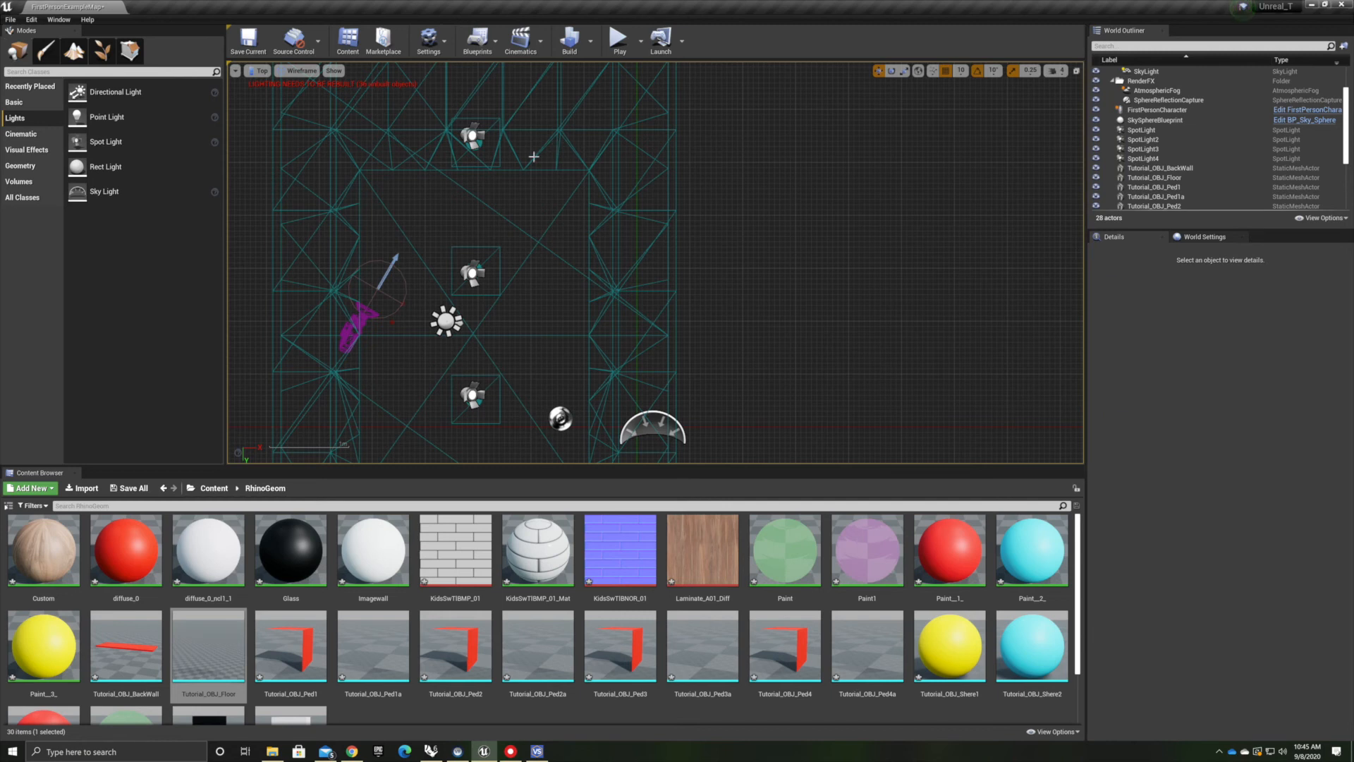
{"action": "left_click", "coordinate": [472, 136]}
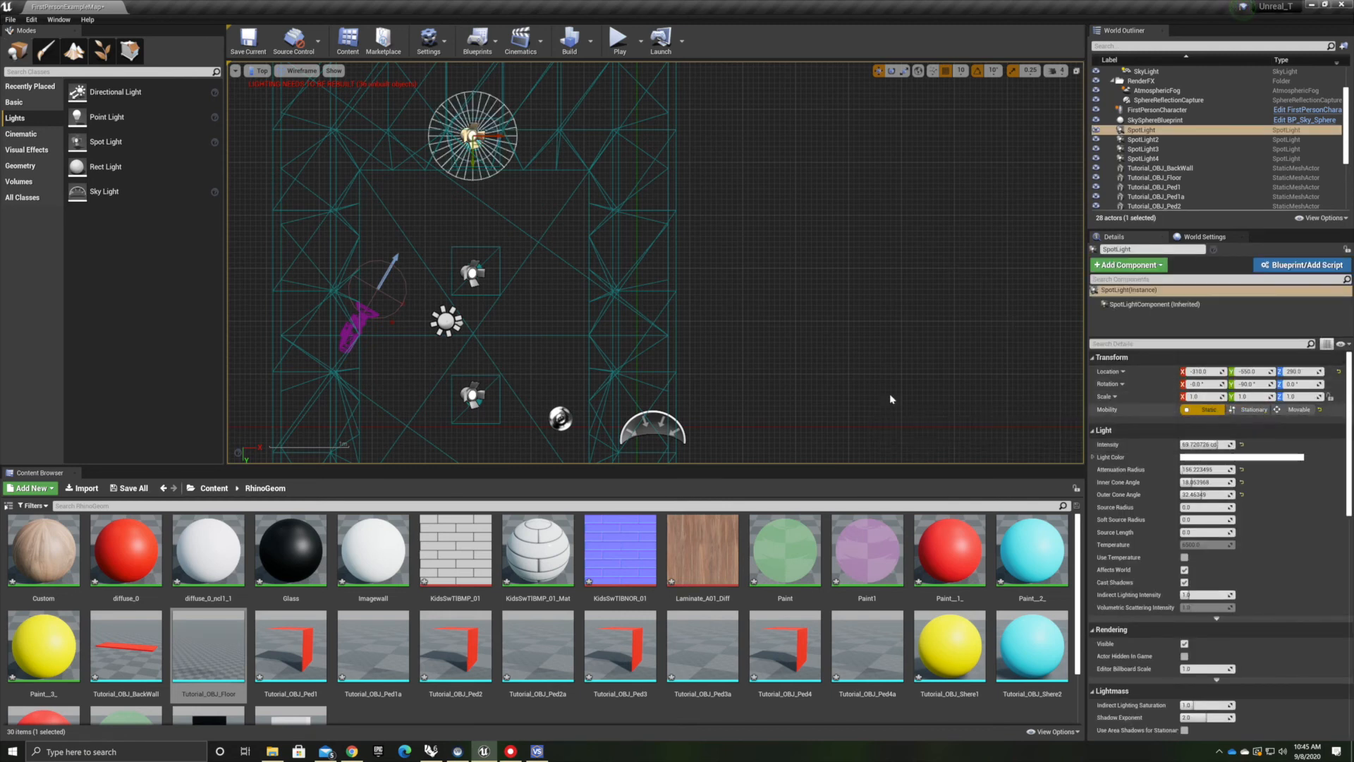
{"action": "left_click", "coordinate": [530, 246]}
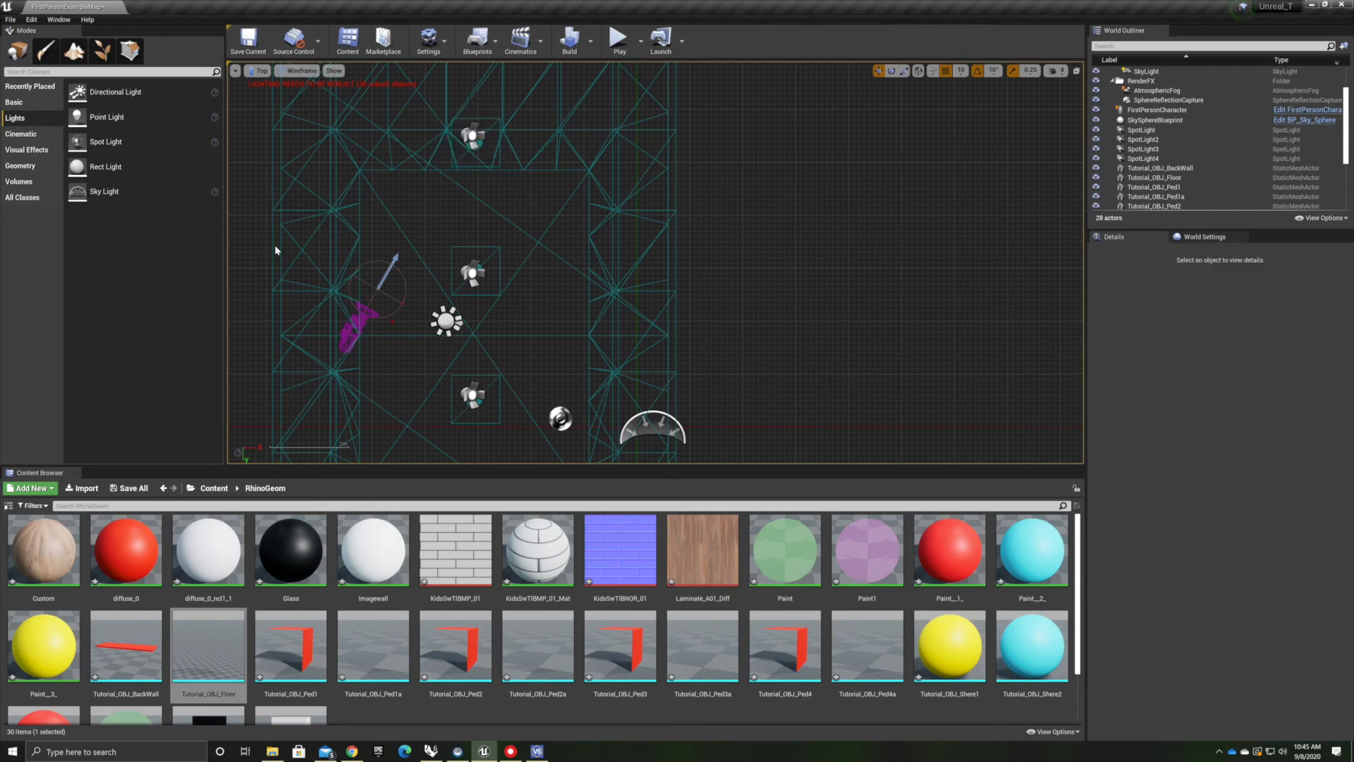
Back in Perspective view, set the lighting quality to Production and build all levels
{"action": "left_click", "coordinate": [260, 70]}
{"action": "left_click", "coordinate": [272, 90]}
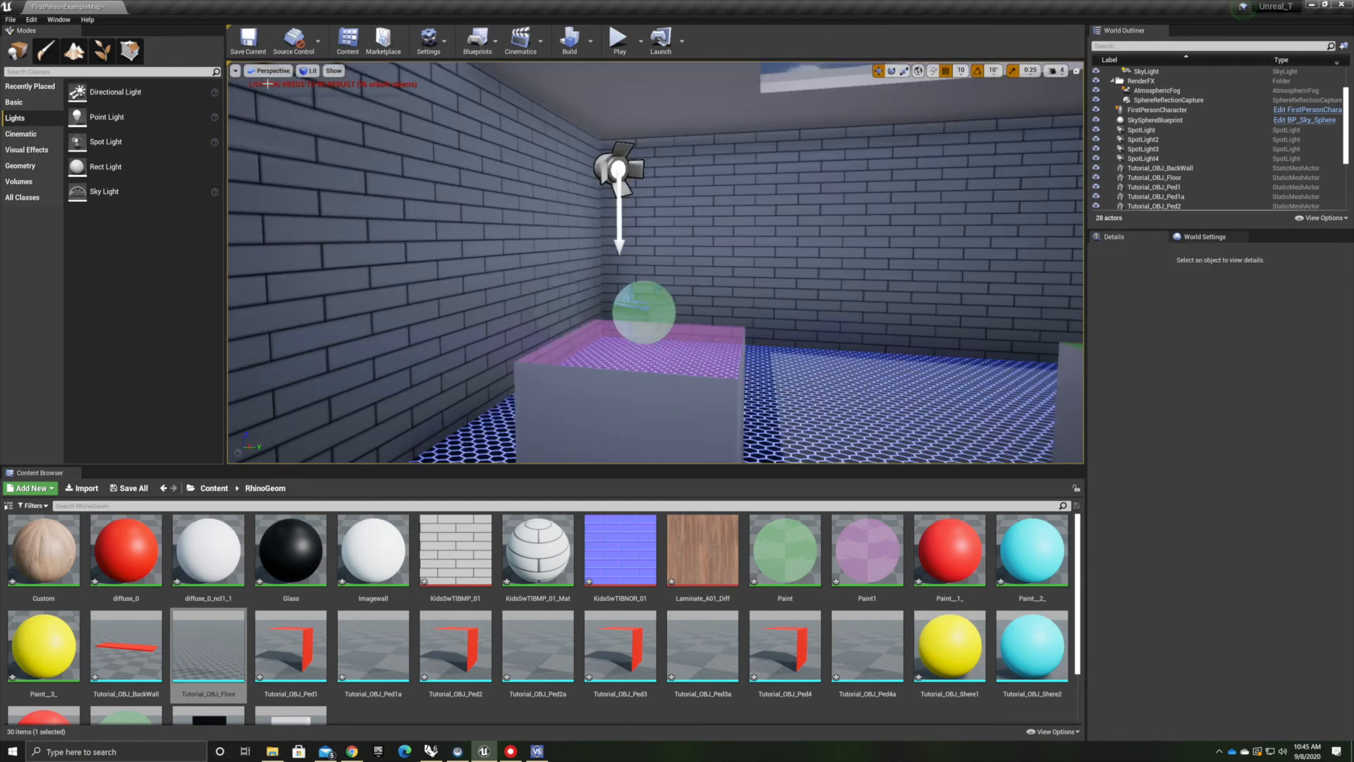
{"action": "right_click_drag", "start_coordinate": [655, 261], "coordinate": [889, 278]}
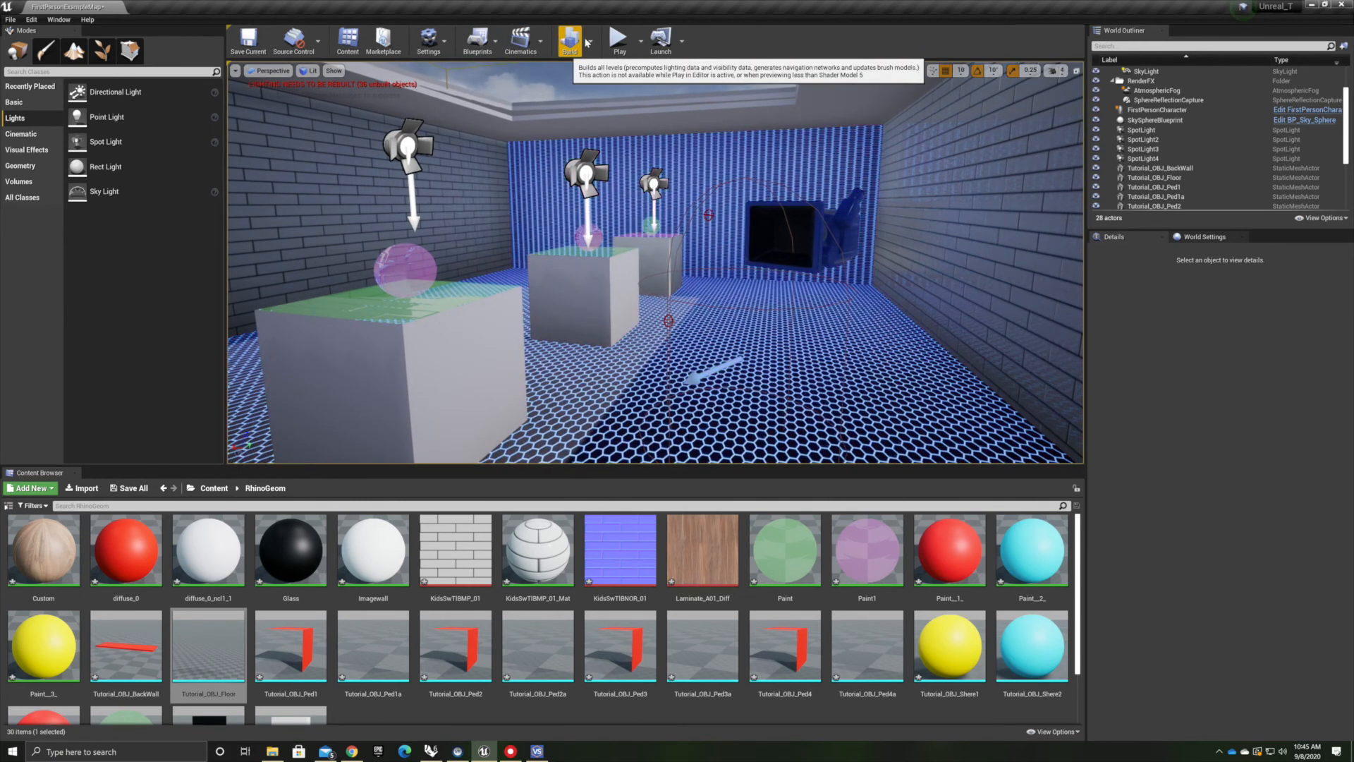
{"action": "left_click", "coordinate": [590, 41]}
{"action": "mouse_move", "coordinate": [664, 89]}
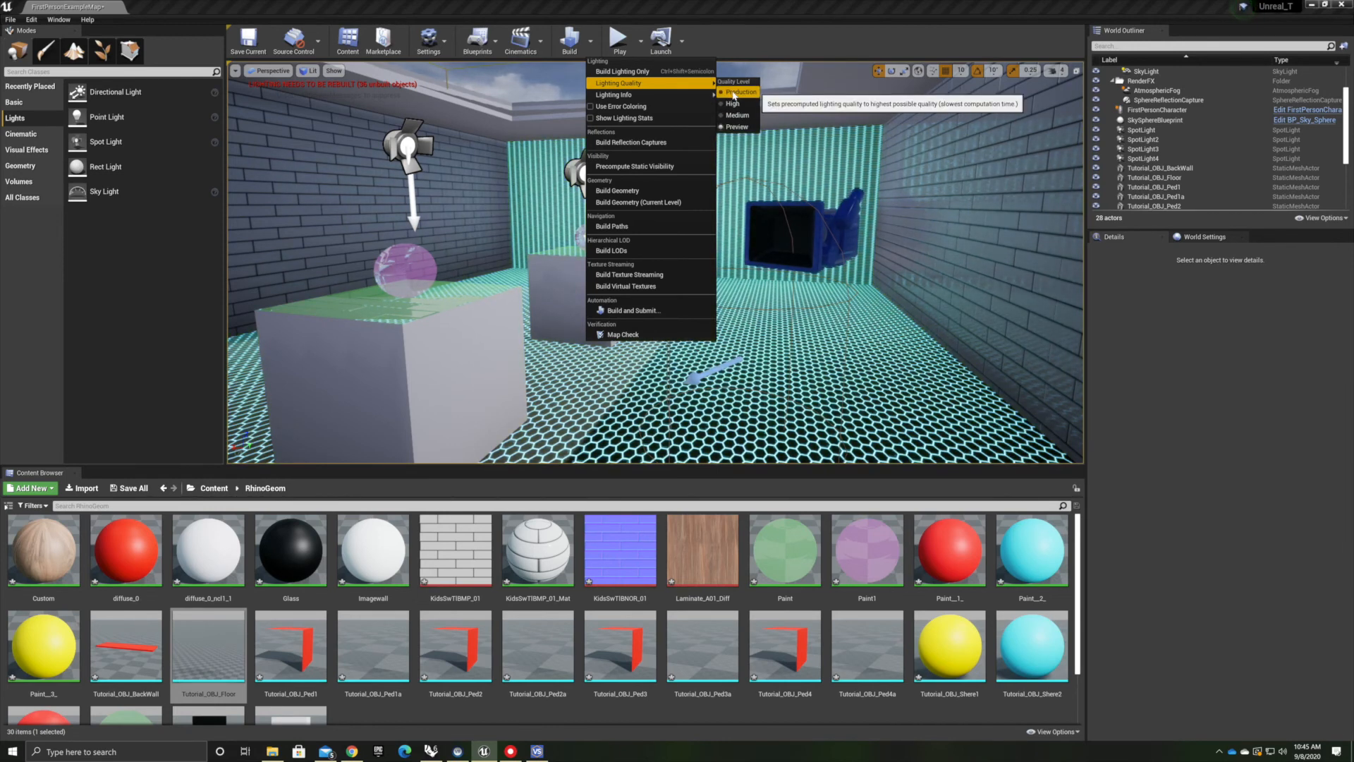
{"action": "left_click", "coordinate": [734, 92]}
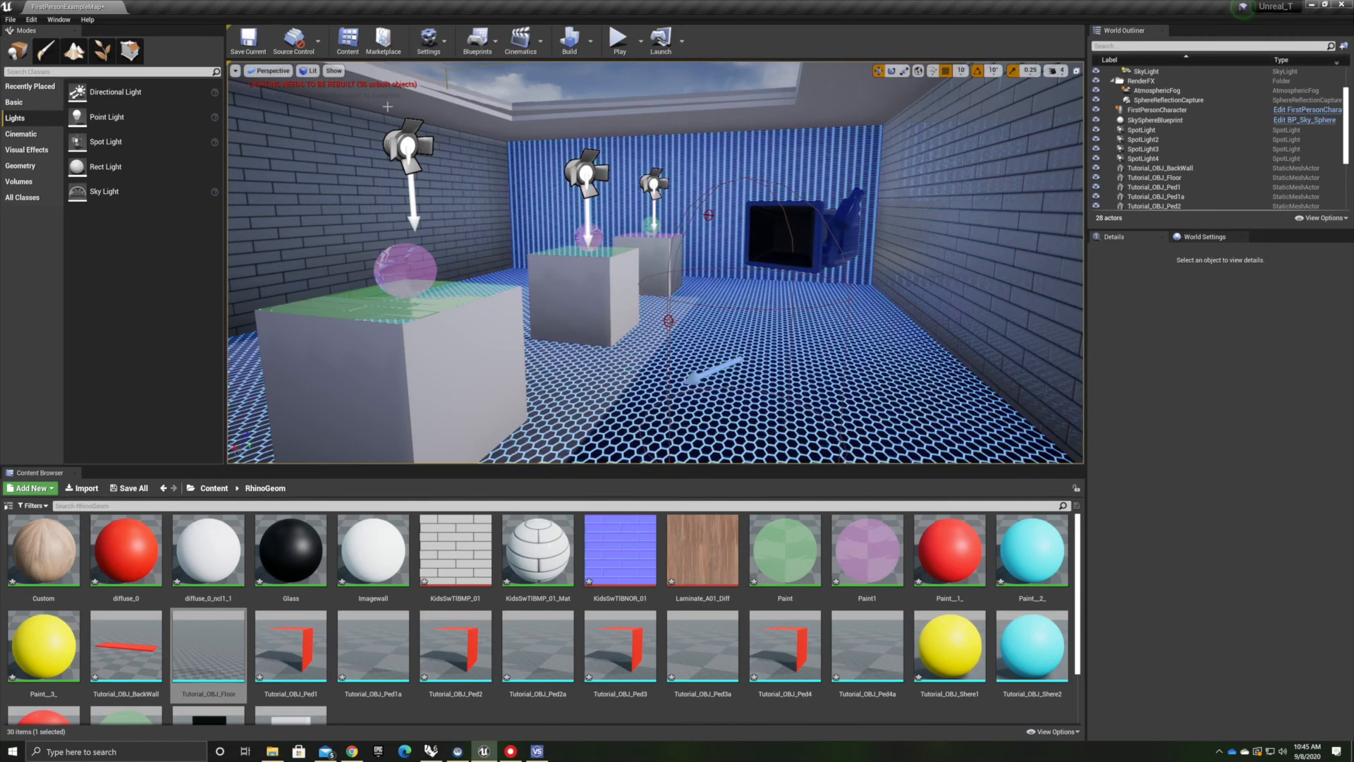
{"action": "left_click", "coordinate": [568, 43]}
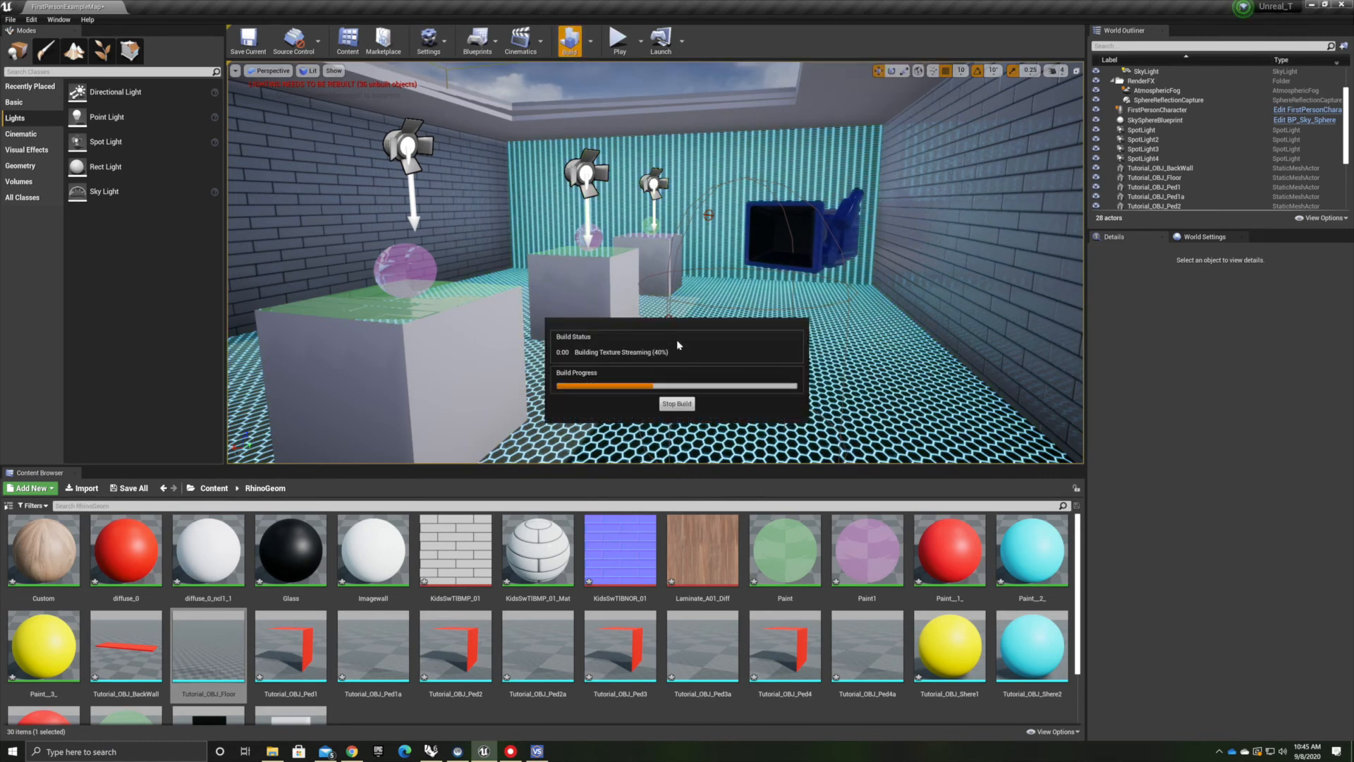
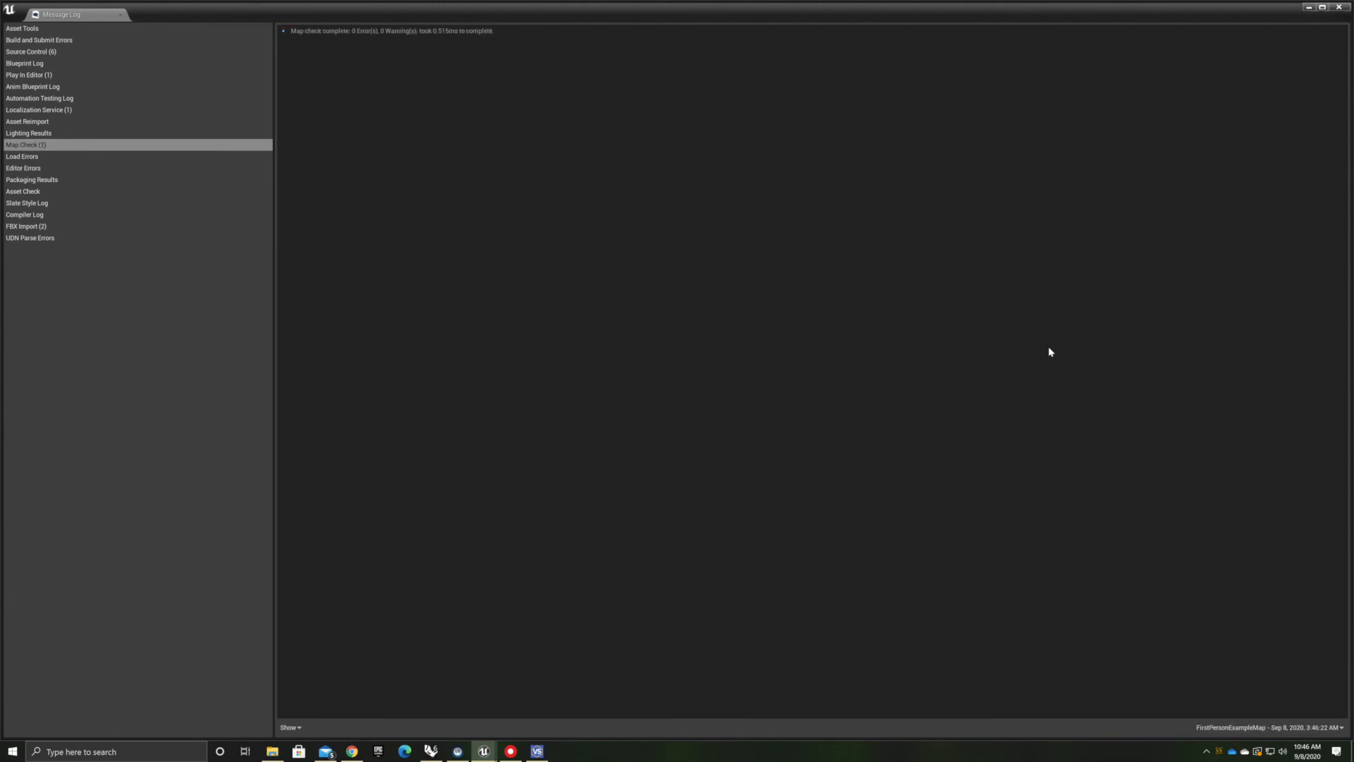
Close the message log and orbit the viewport to inspect the dark brick back wall
{"action": "left_click", "coordinate": [1338, 8]}
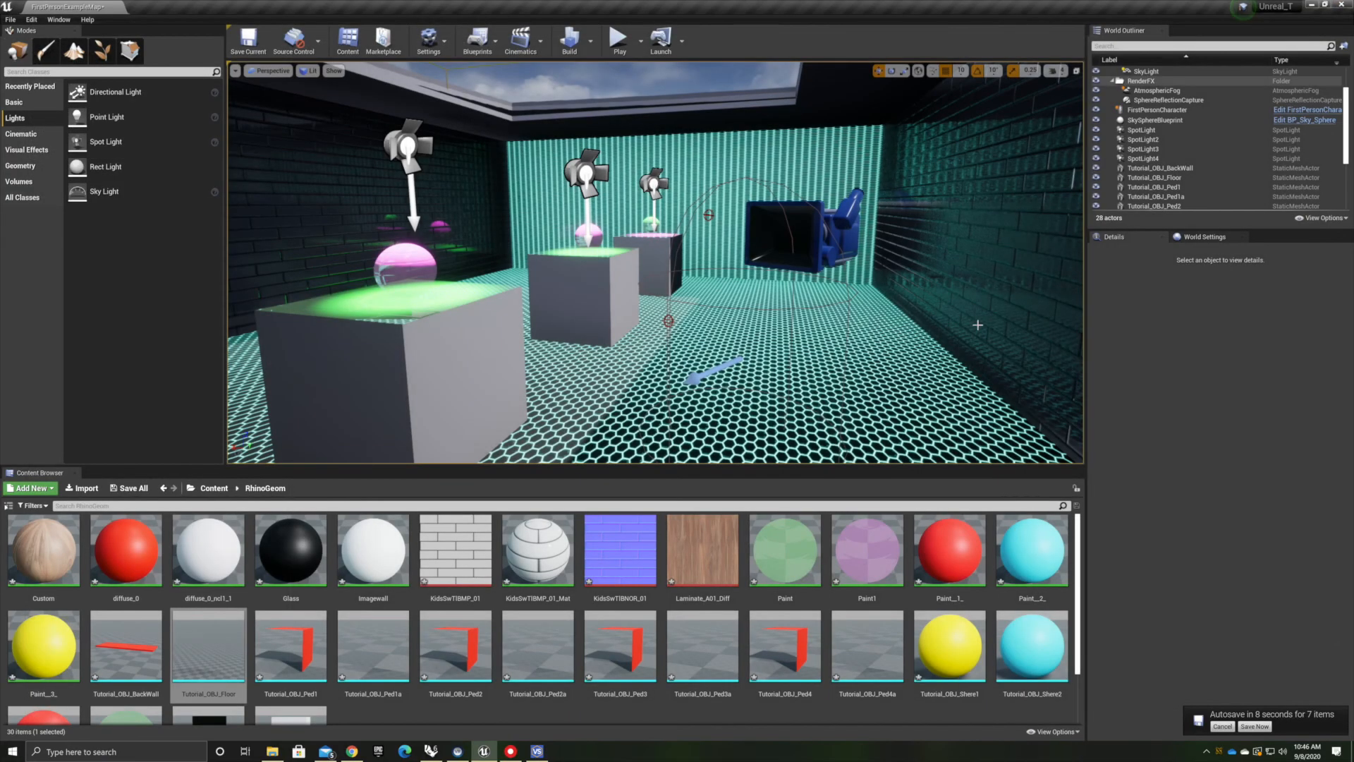
{"action": "right_click_drag", "start_coordinate": [846, 262], "coordinate": [695, 250]}
{"action": "scroll", "coordinate": [547, 329], "scroll_direction": "up", "scroll_amount": 5}
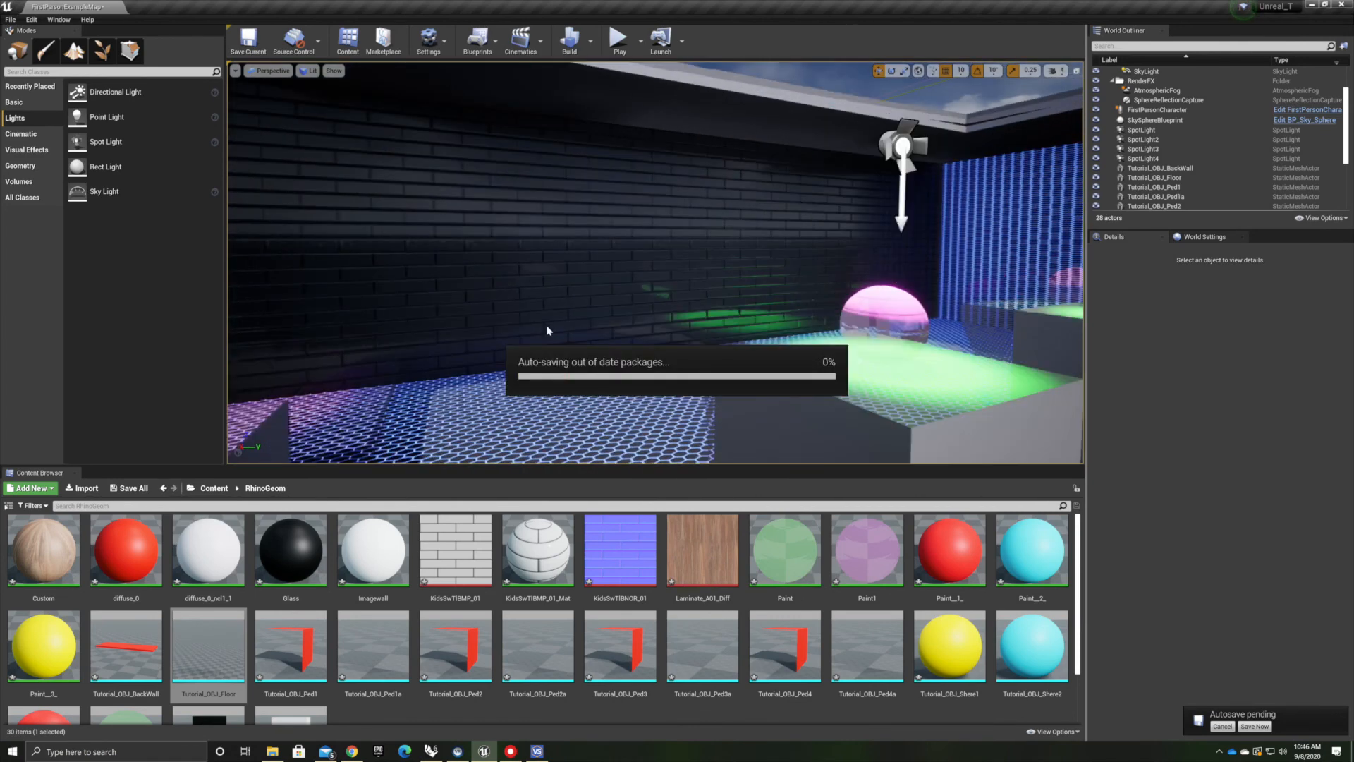
{"action": "scroll", "coordinate": [639, 318], "scroll_direction": "up", "scroll_amount": 3}
{"action": "right_click_drag", "start_coordinate": [713, 339], "coordinate": [303, 334]}
{"action": "left_click_drag", "start_coordinate": [521, 395], "coordinate": [845, 377]}
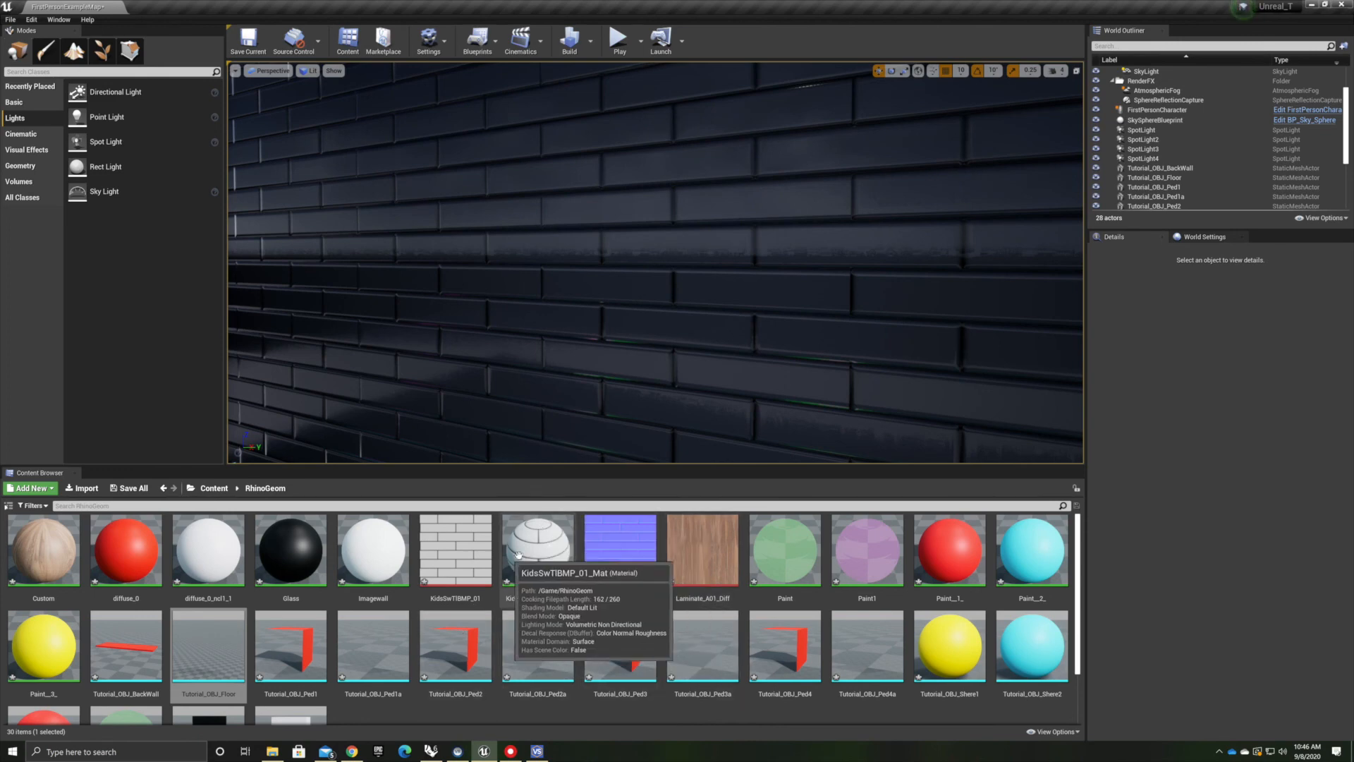
In the brick material KidsSwTIBMP_01_Mat, connect a 0.25 Constant to Emissive Color, apply the change and close the editor
{"action": "double_click", "coordinate": [542, 557]}
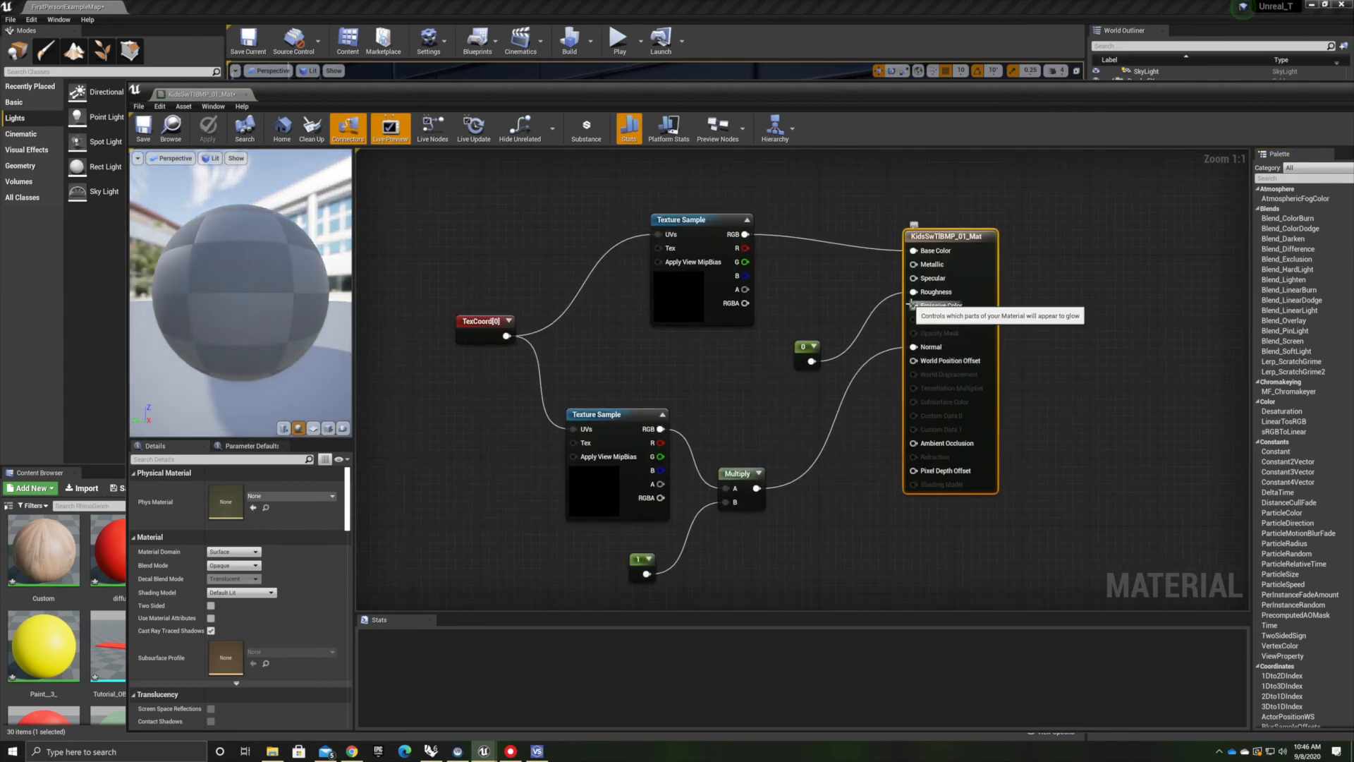
{"action": "left_click_drag", "start_coordinate": [912, 306], "coordinate": [790, 413]}
{"action": "type", "text": "const"}
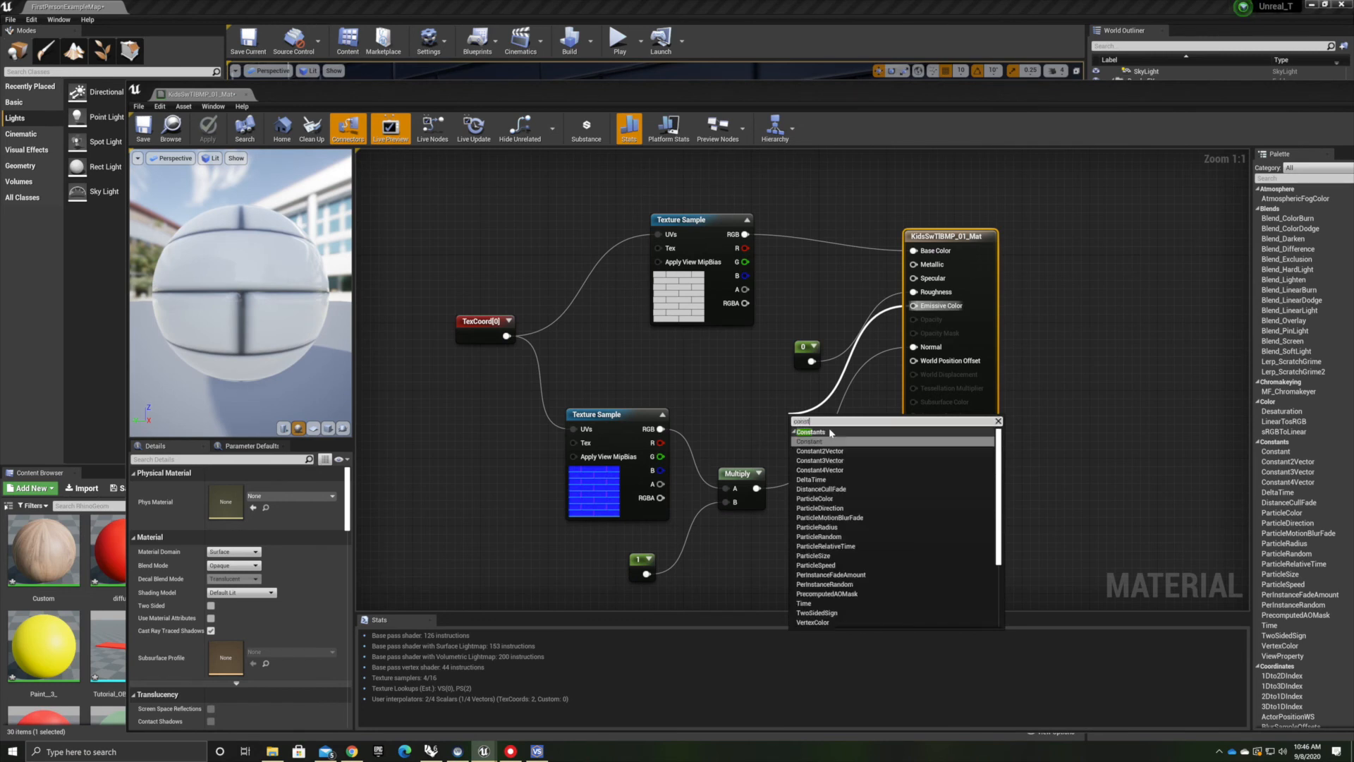
{"action": "key", "text": "Return"}
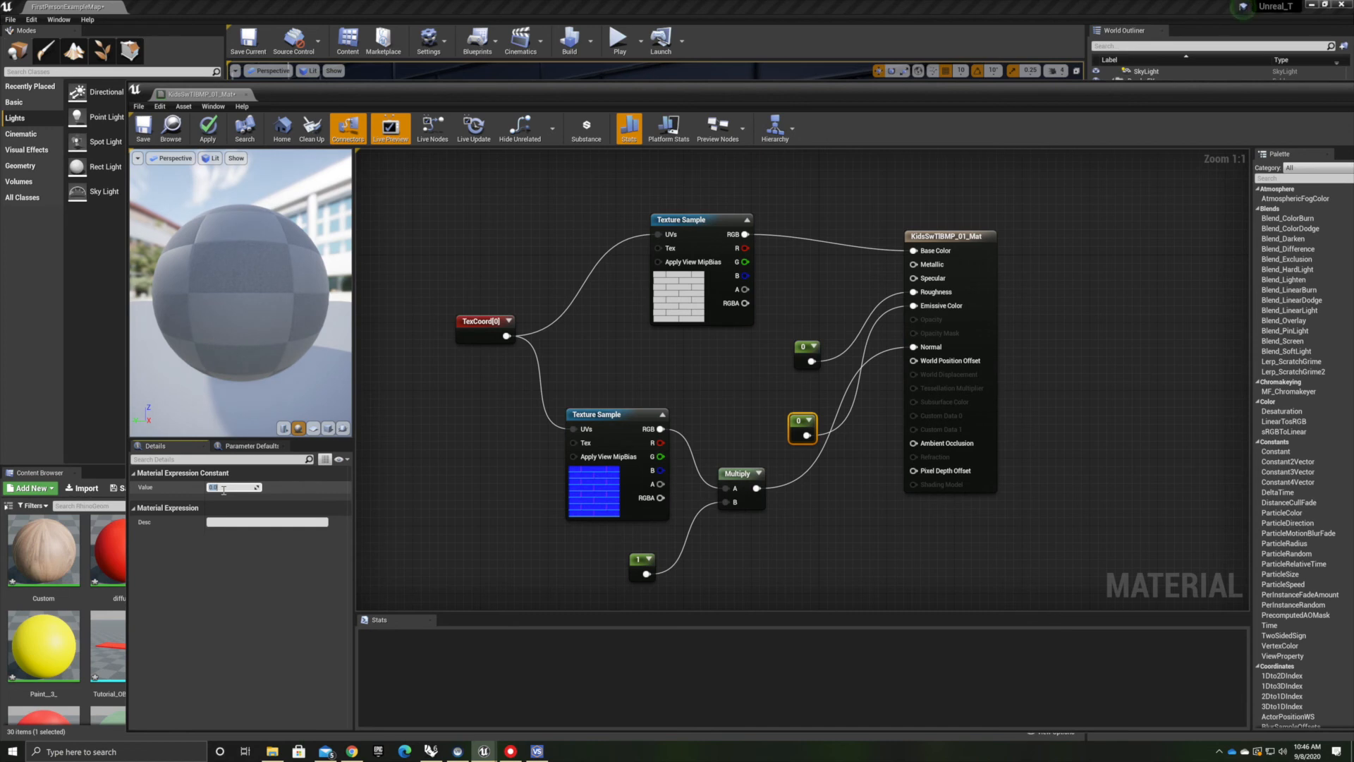
{"action": "type", "text": "0.25"}
{"action": "key", "text": "Return"}
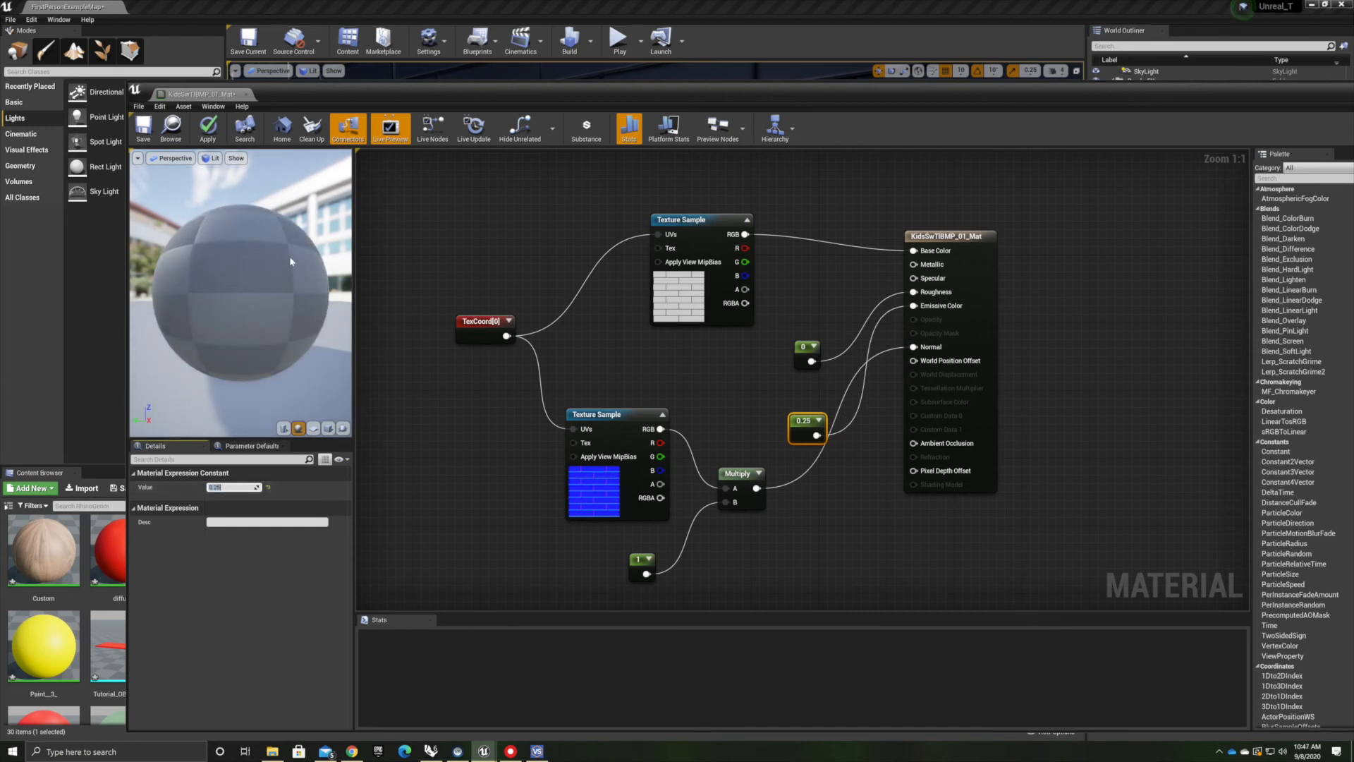
{"action": "left_click", "coordinate": [207, 127]}
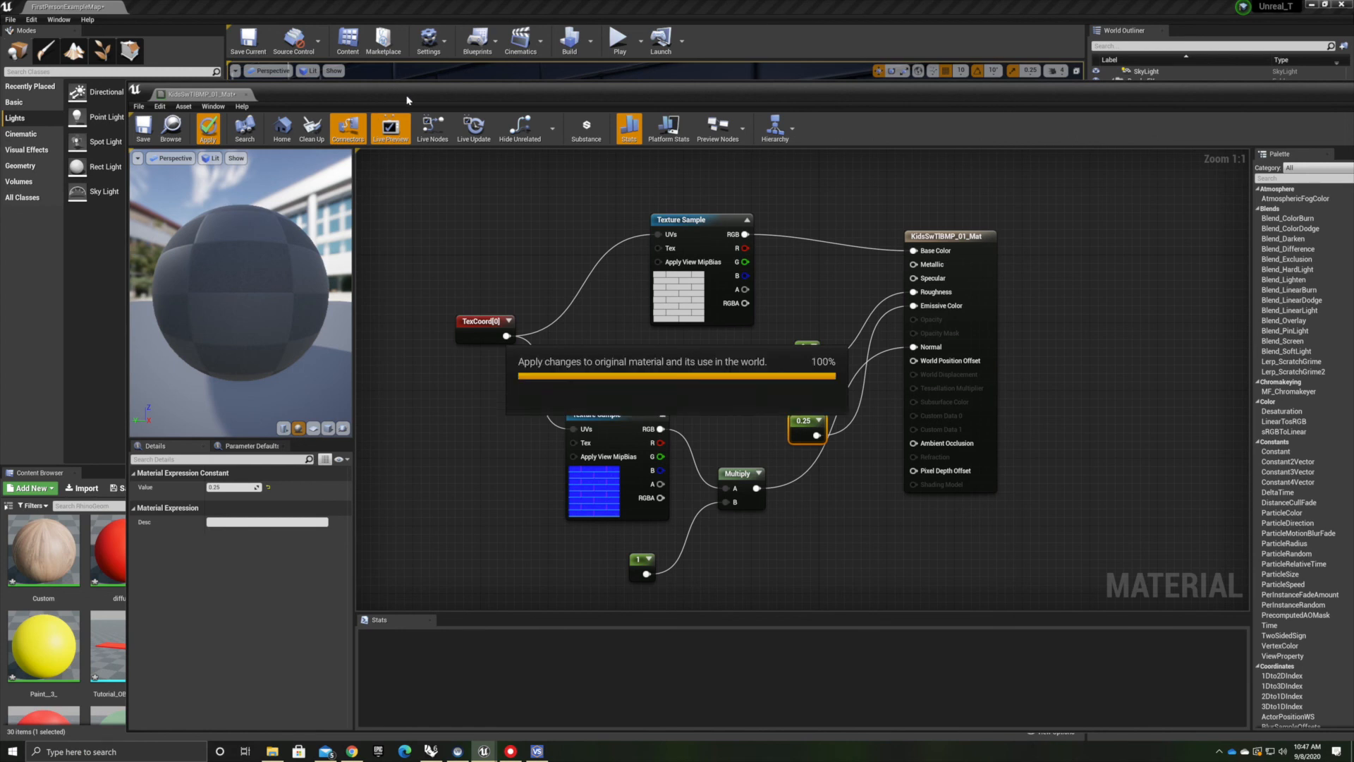
{"action": "left_click_drag", "start_coordinate": [406, 96], "coordinate": [307, 456]}
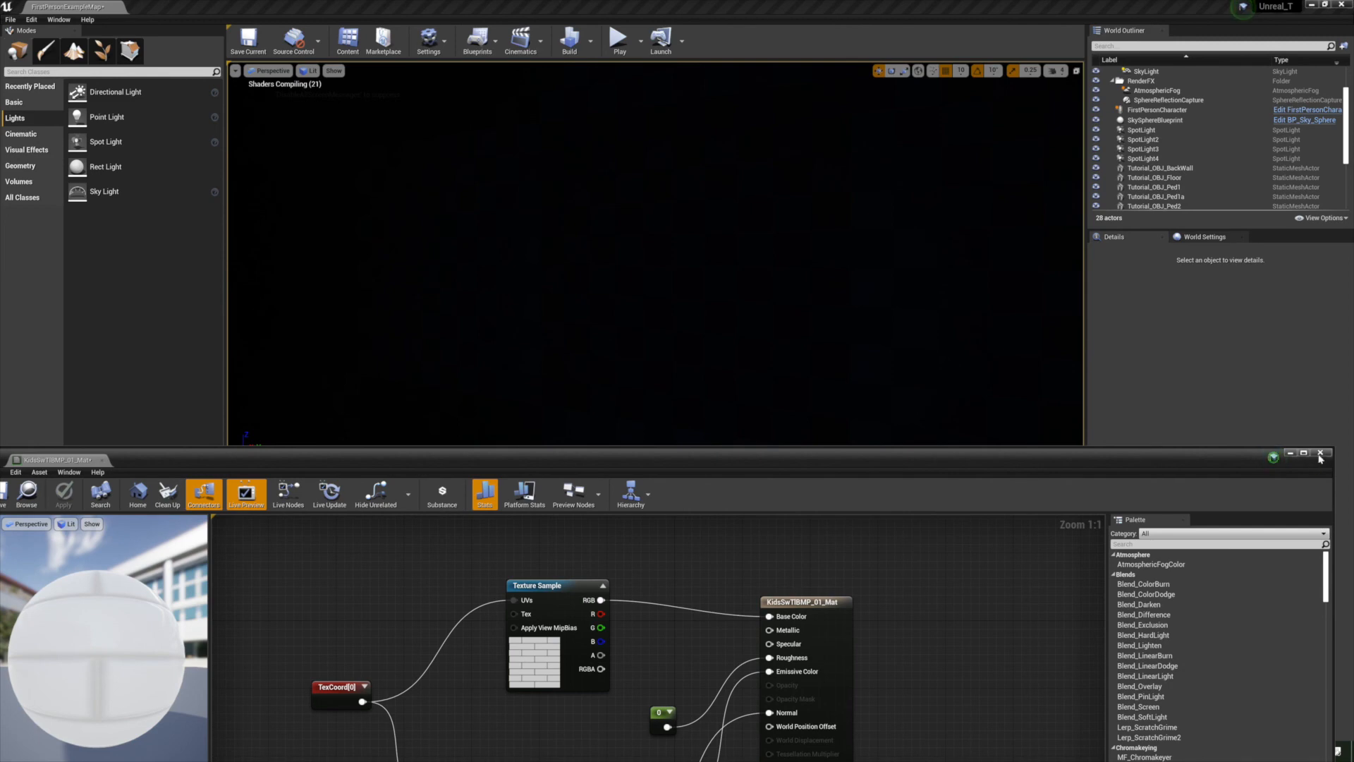
{"action": "left_click", "coordinate": [1323, 454]}
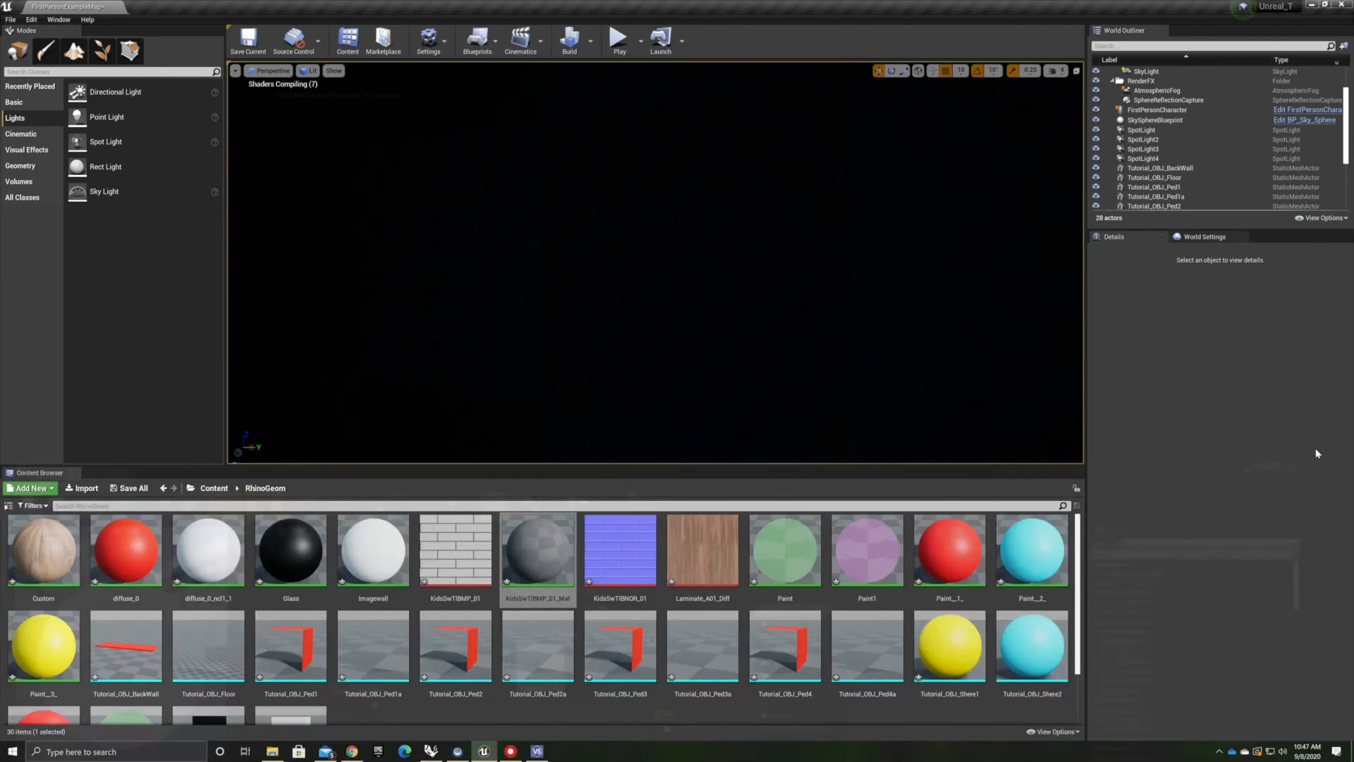
{"action": "right_click_drag", "start_coordinate": [797, 265], "coordinate": [705, 268]}
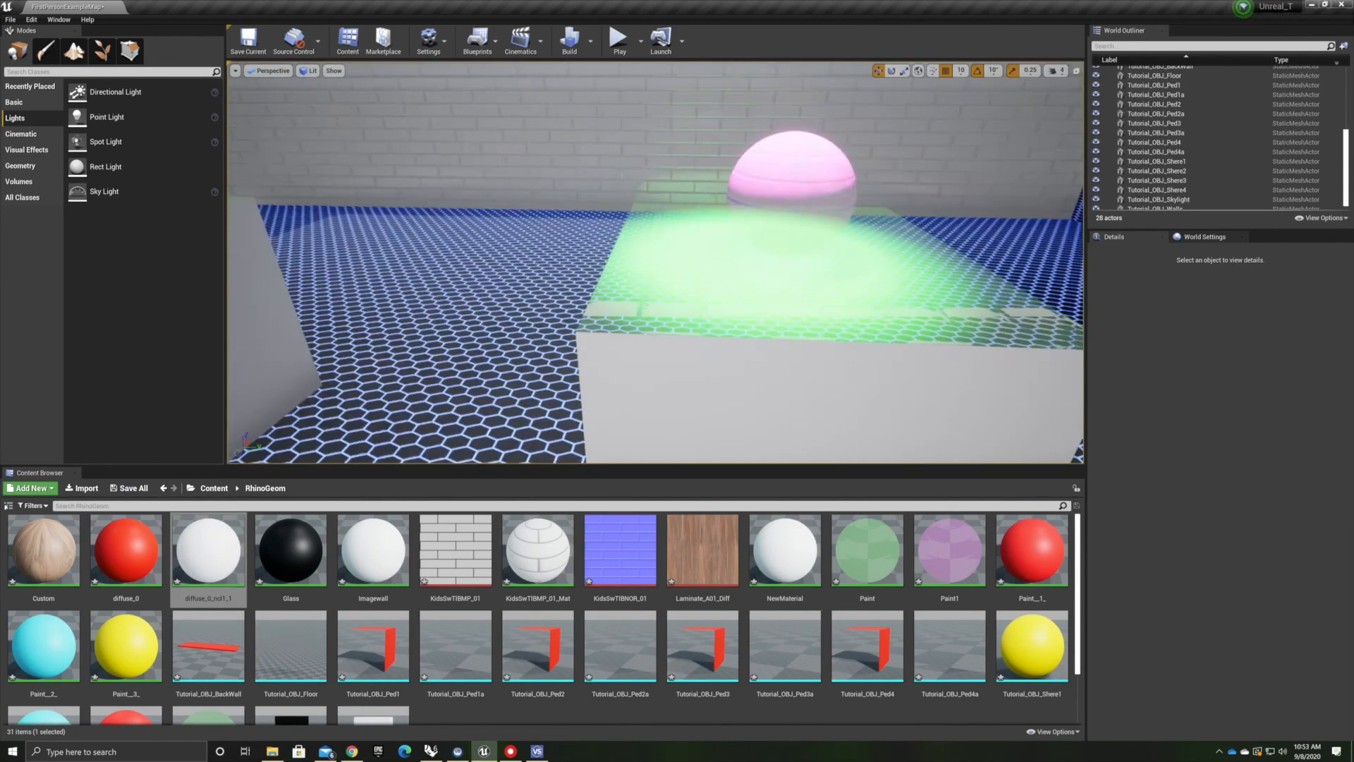
{"action": "right_click_drag", "start_coordinate": [705, 268], "coordinate": [565, 268]}
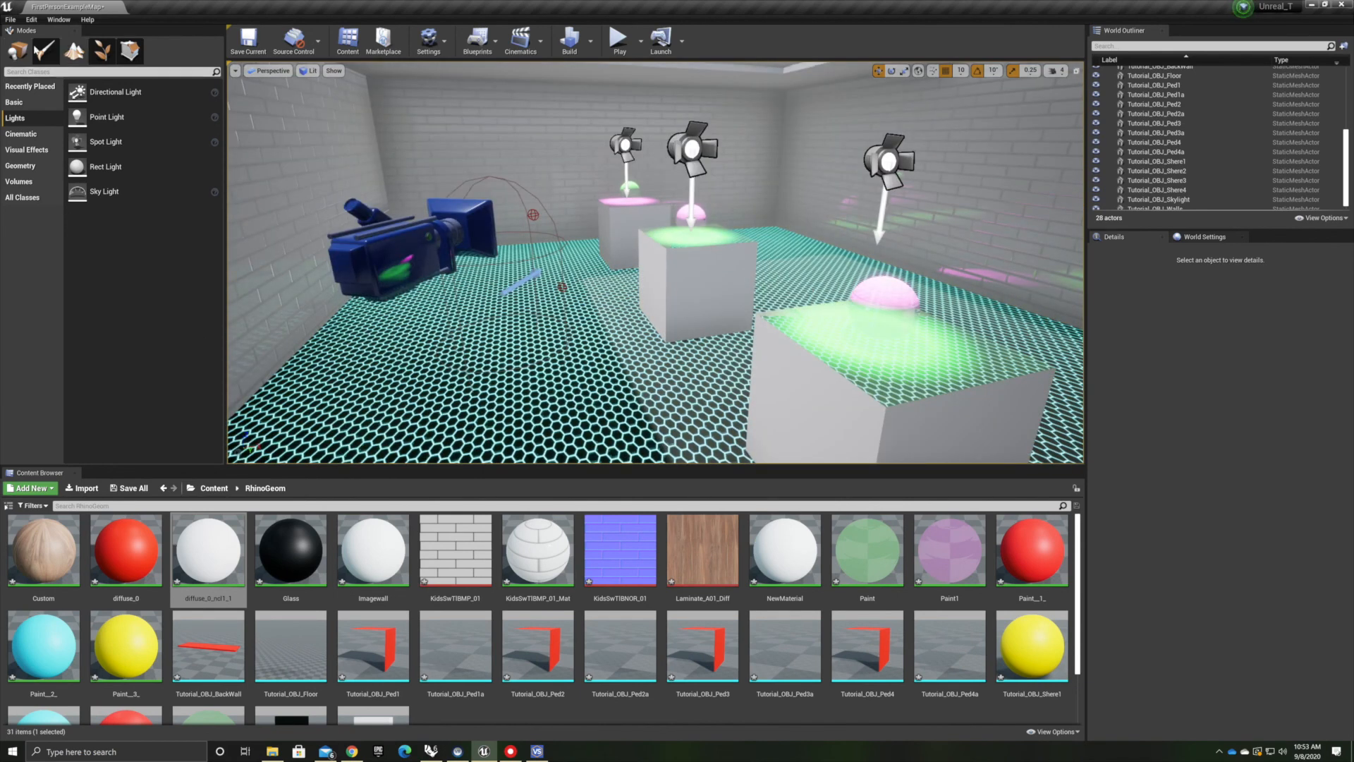
{"action": "left_click", "coordinate": [10, 20]}
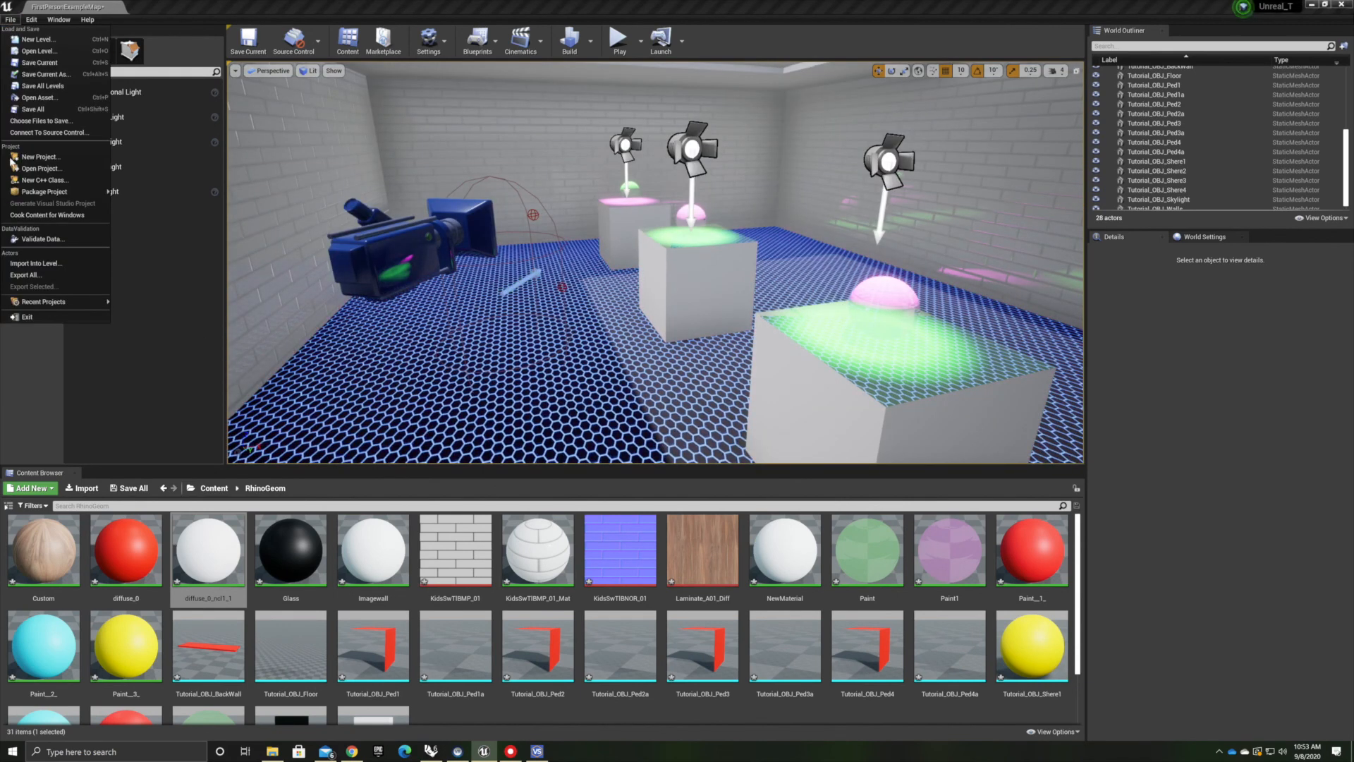
{"action": "mouse_move", "coordinate": [43, 194]}
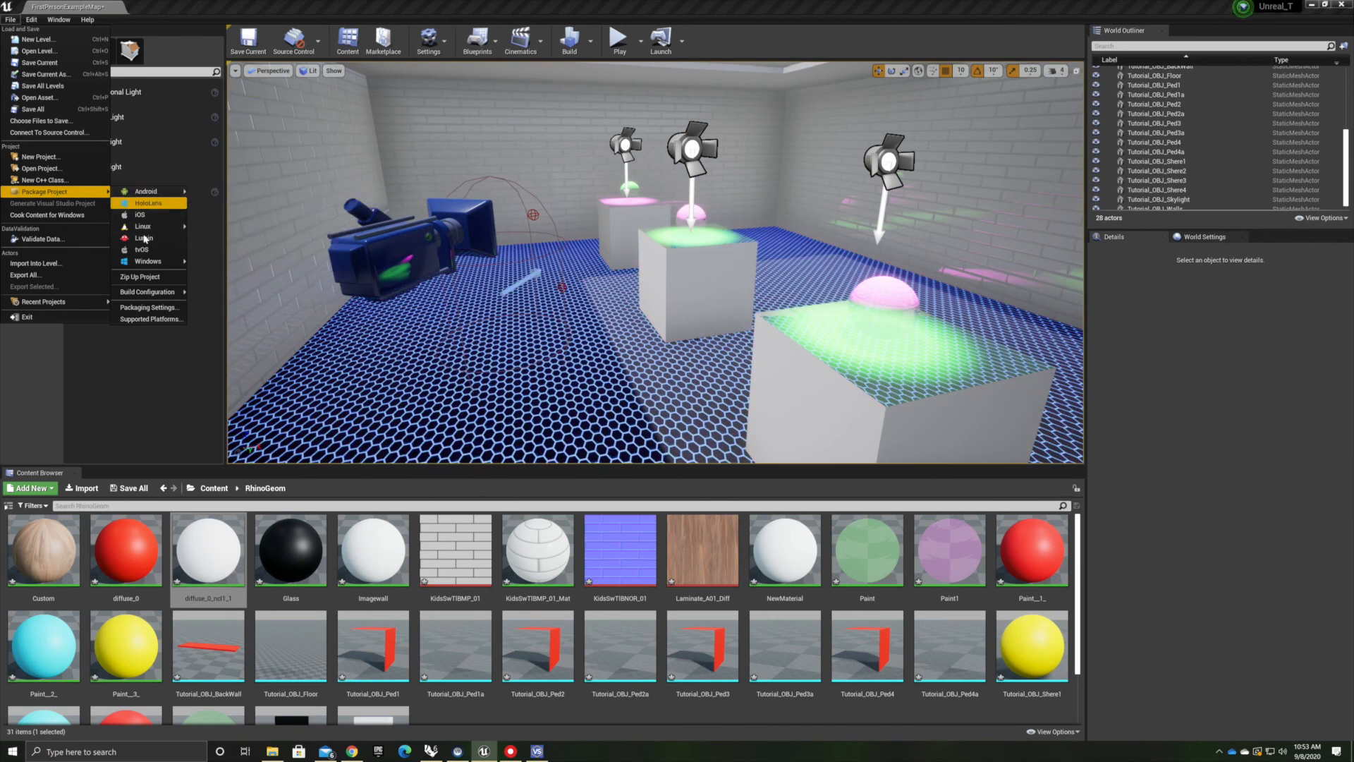
{"action": "mouse_move", "coordinate": [148, 264]}
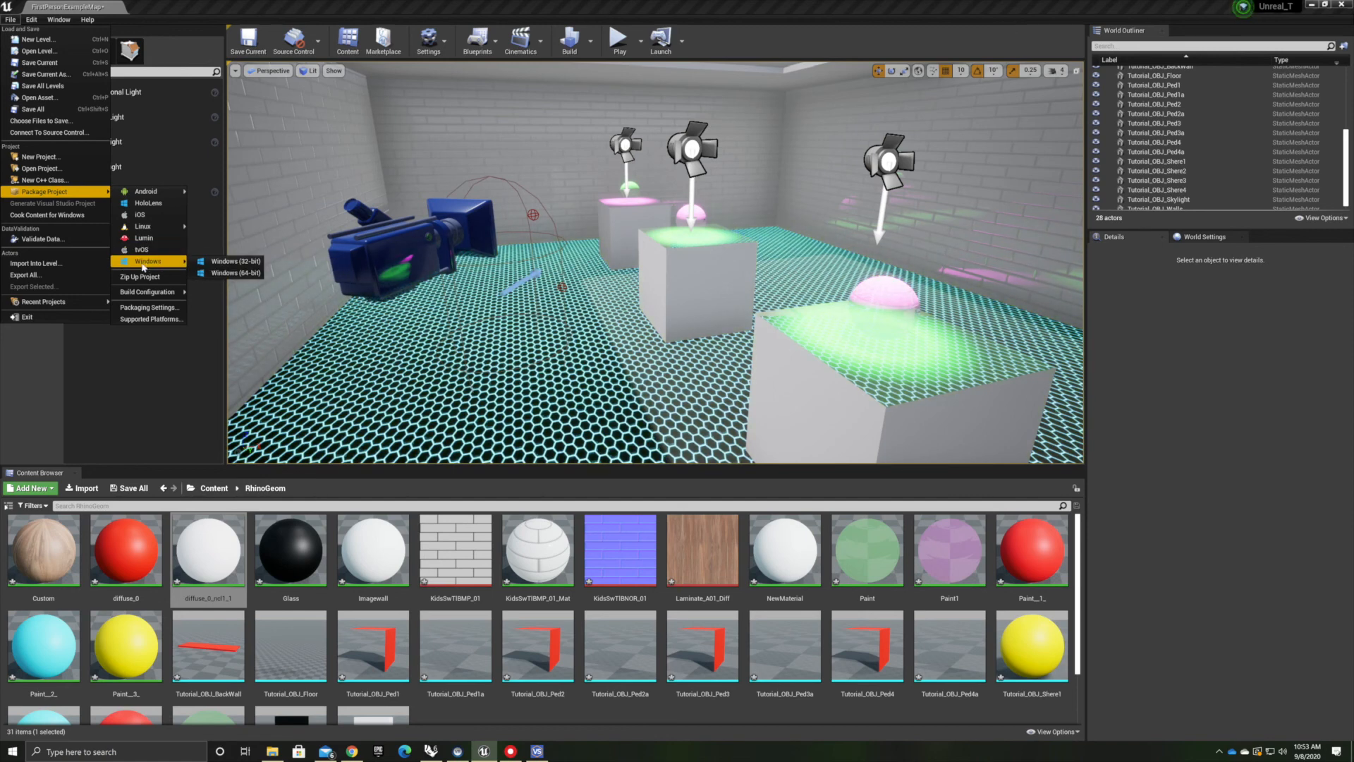
{"action": "mouse_move", "coordinate": [62, 24]}
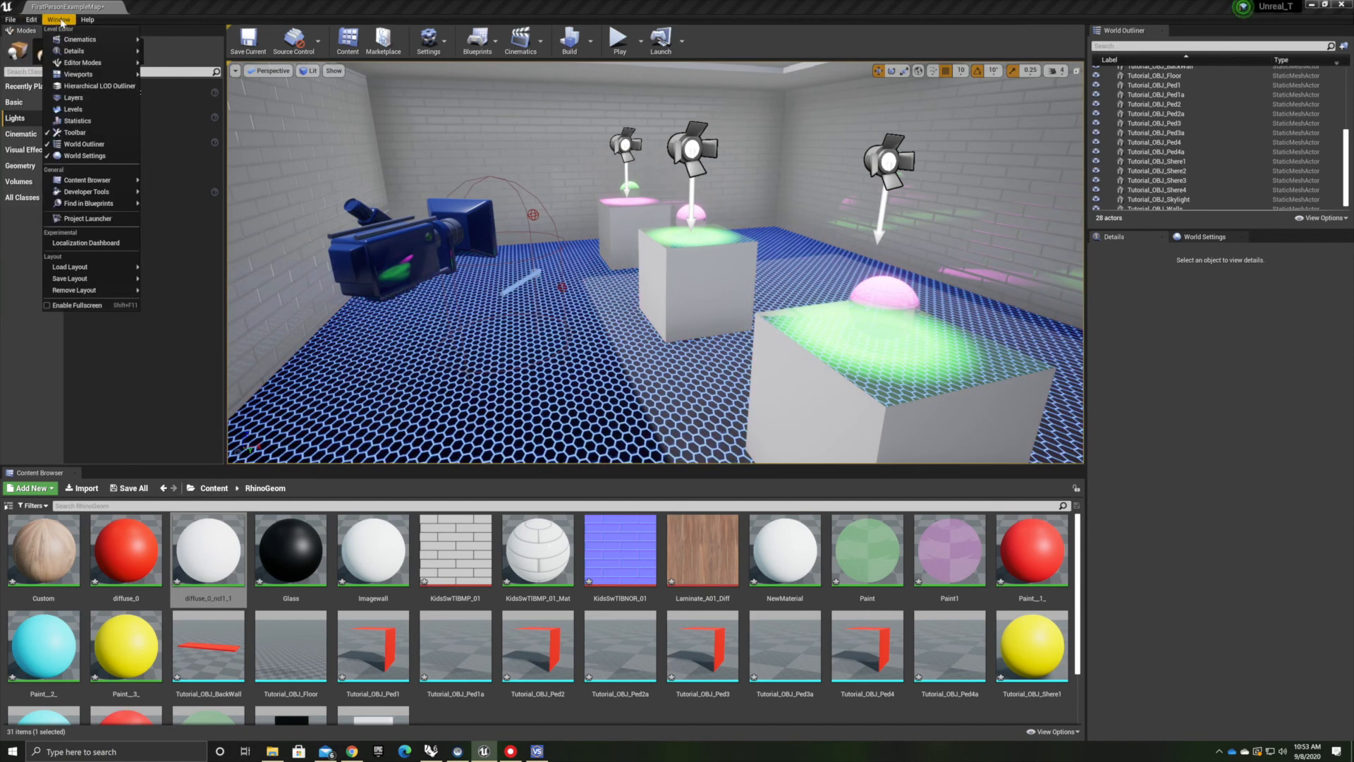
Open the Device Manager from the Launch options to check the connected devices, then close it
{"action": "left_click", "coordinate": [683, 41]}
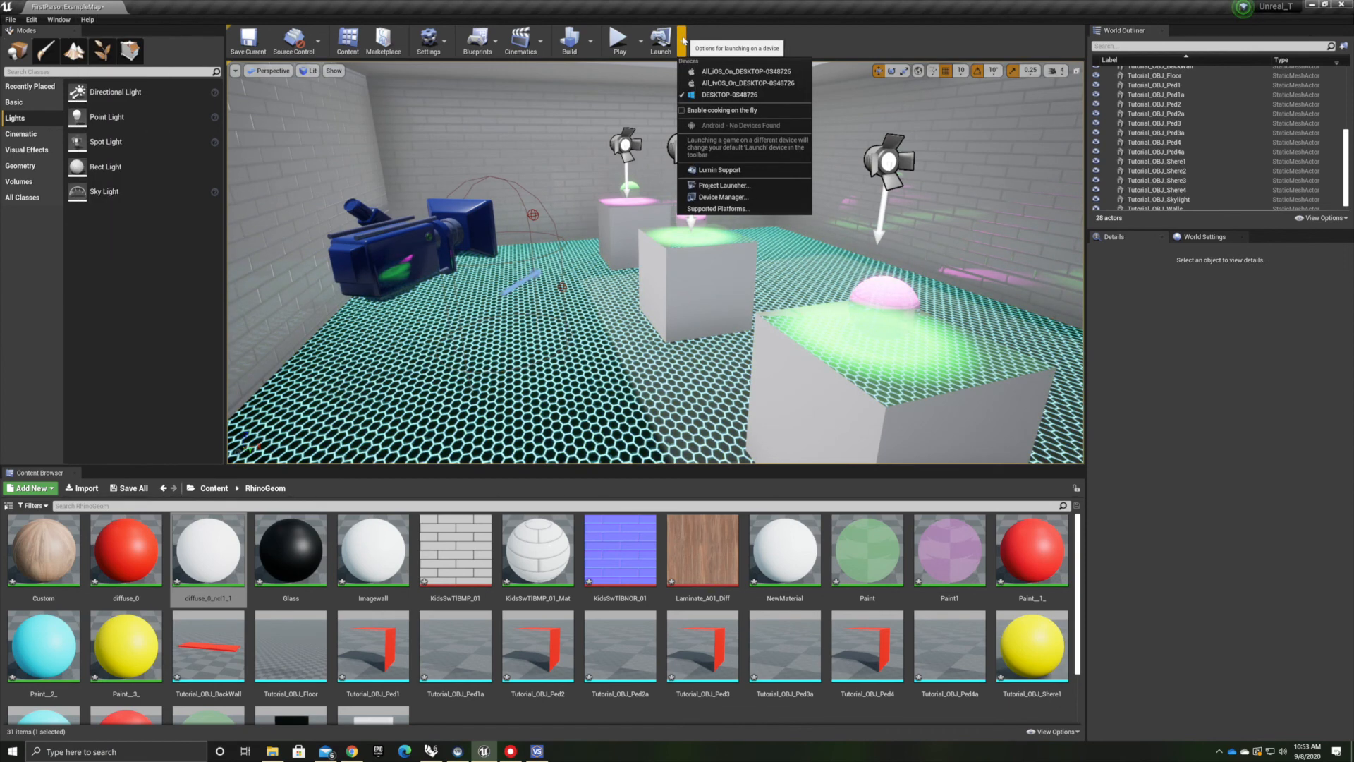
{"action": "left_click", "coordinate": [713, 198]}
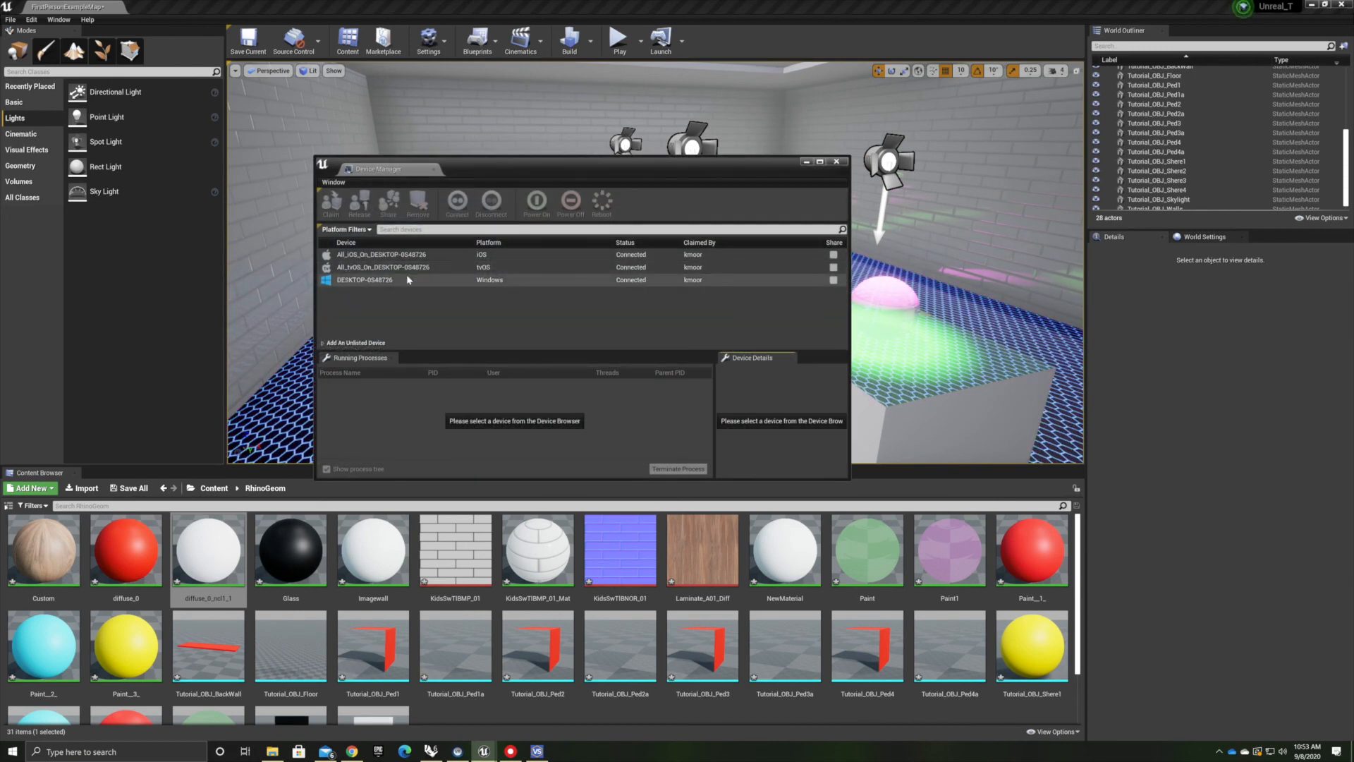
{"action": "left_click", "coordinate": [836, 161]}
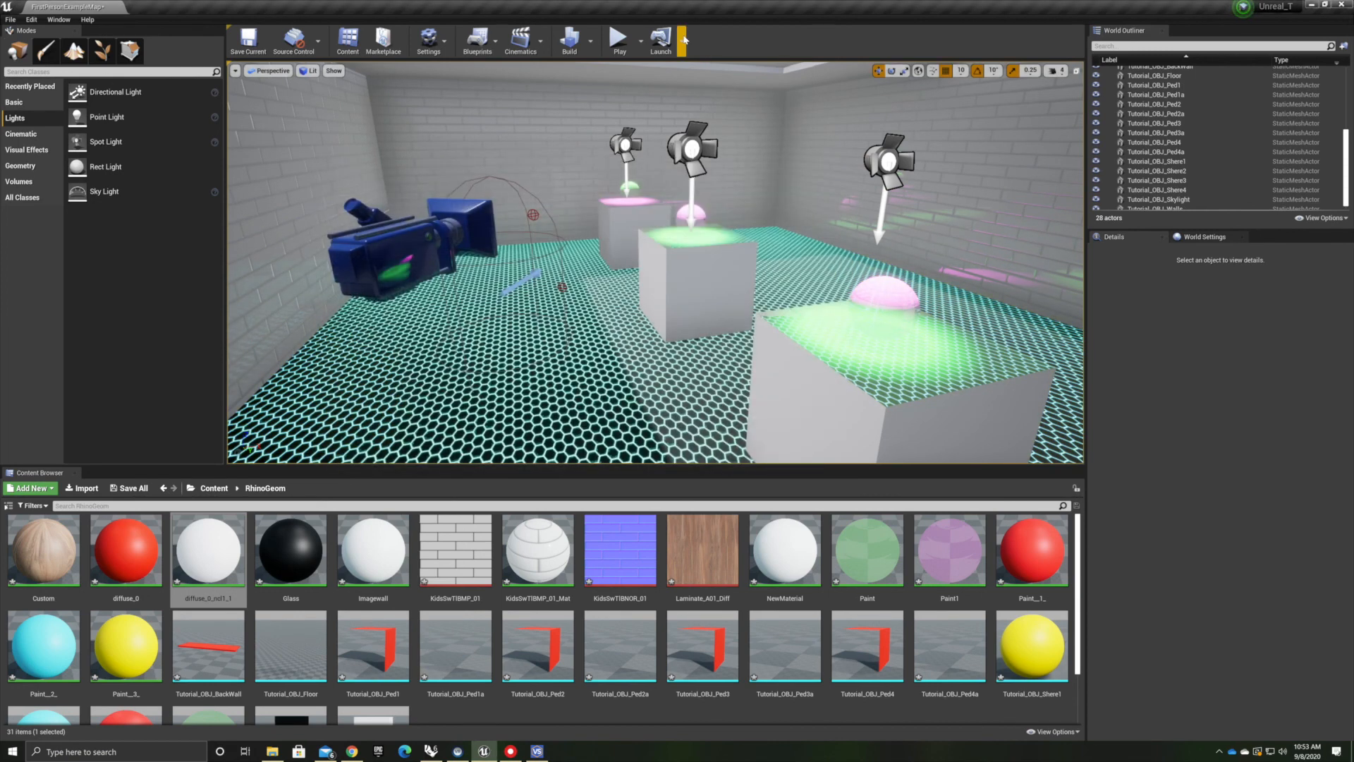
Open the Supported Platforms project settings to review the platform list, then close them
{"action": "left_click", "coordinate": [681, 40]}
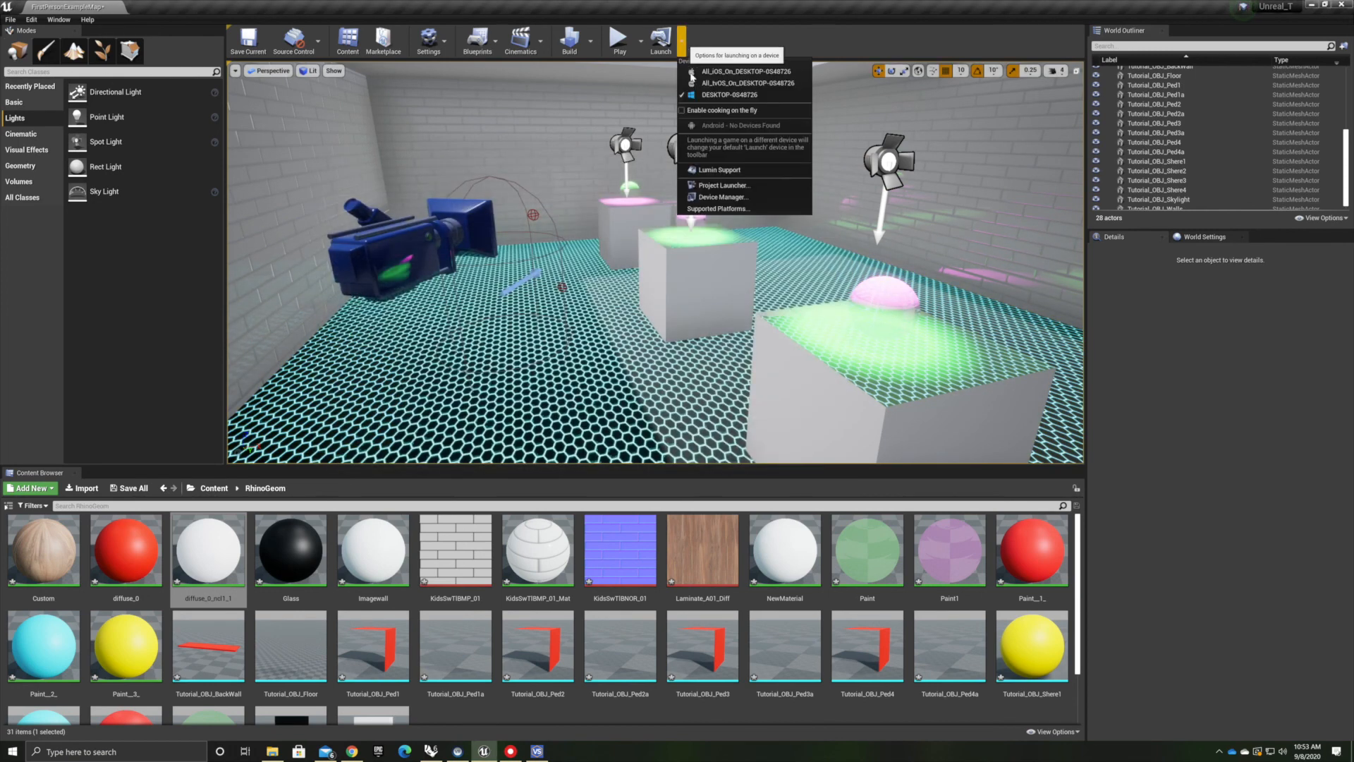
{"action": "left_click", "coordinate": [713, 210]}
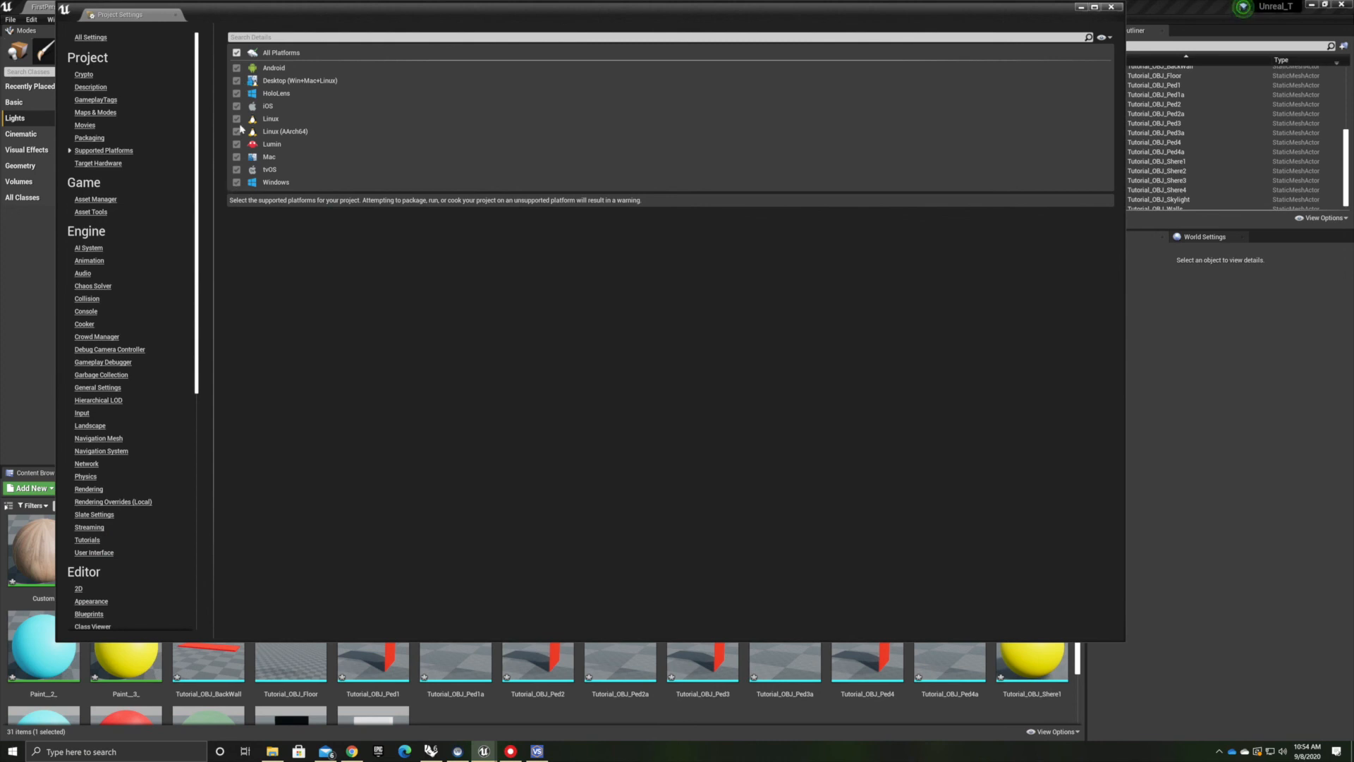
{"action": "left_click", "coordinate": [1111, 7]}
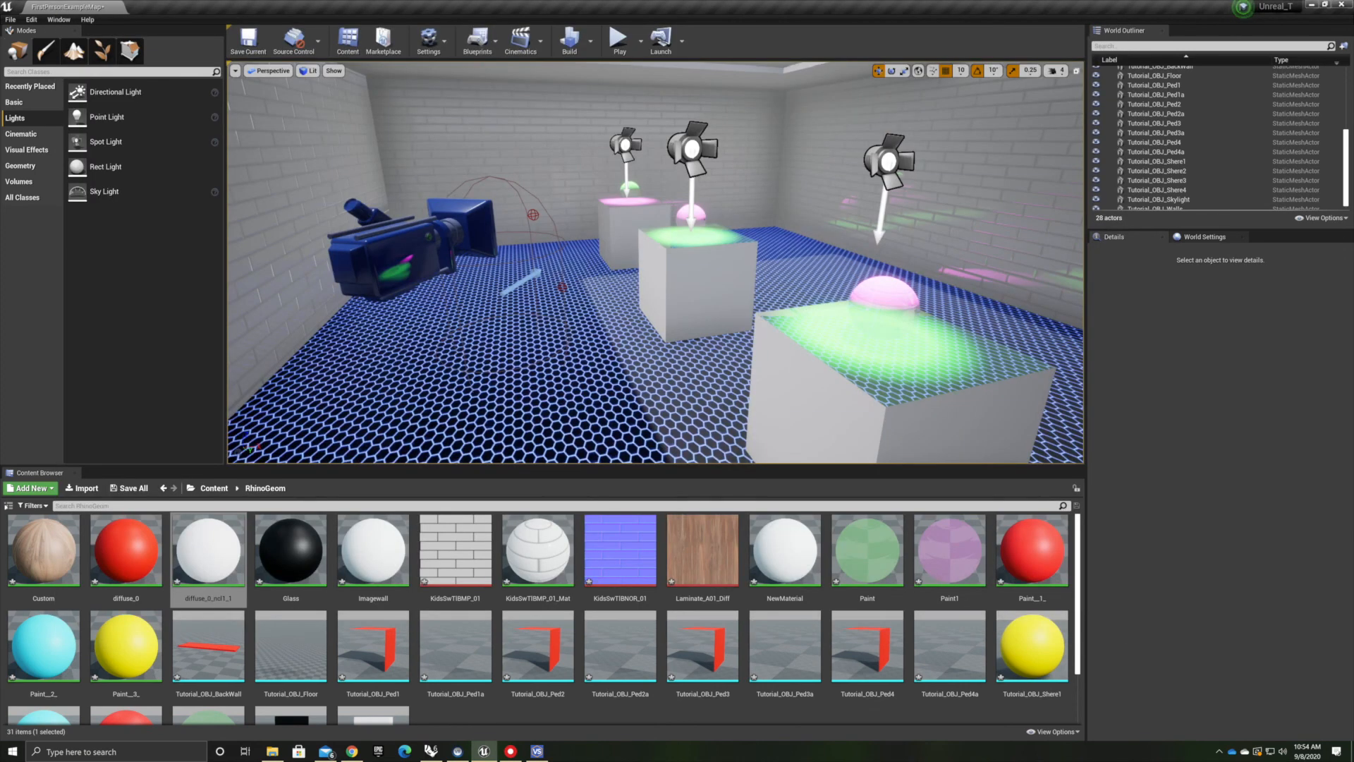
Package the project for Windows (64-bit) into a new folder UNrealGameTEst inside UnrealTutorial
{"action": "left_click", "coordinate": [11, 20]}
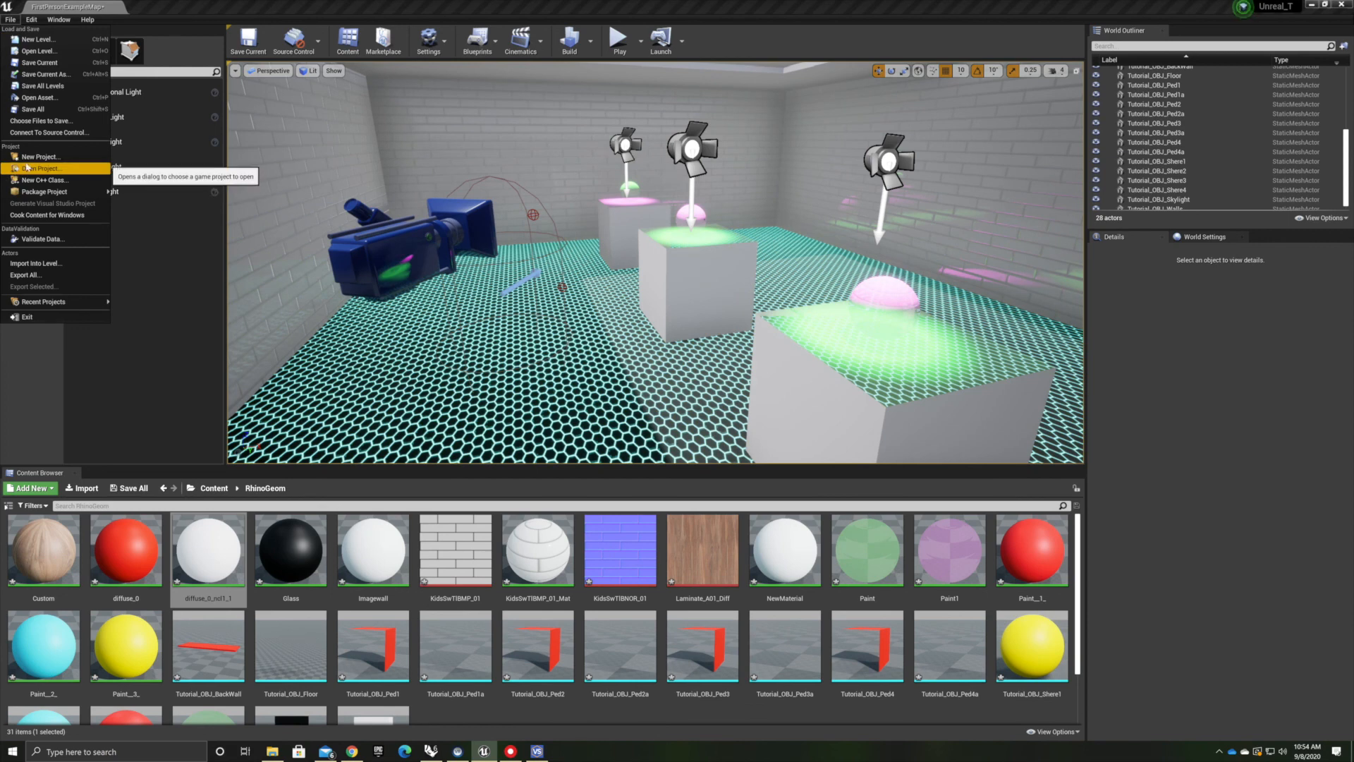
{"action": "mouse_move", "coordinate": [99, 191]}
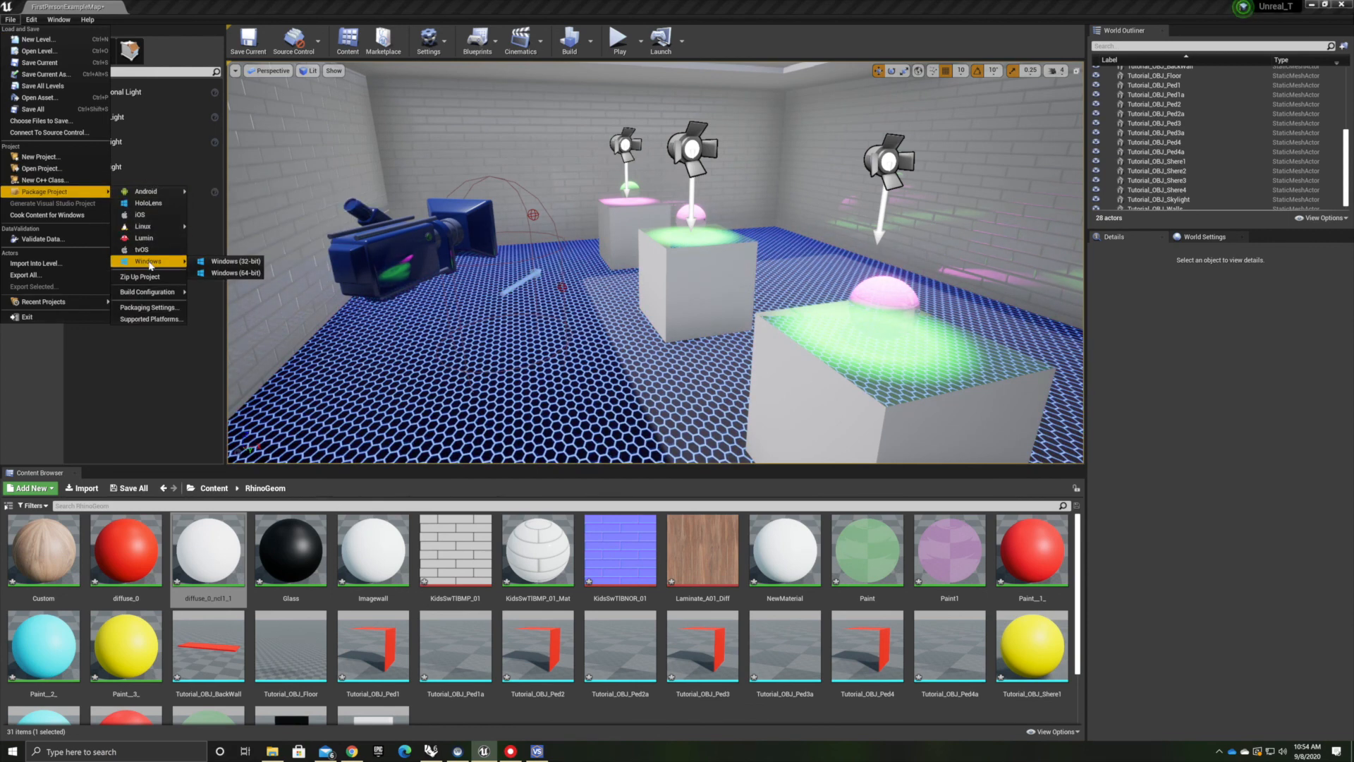
{"action": "left_click", "coordinate": [227, 273]}
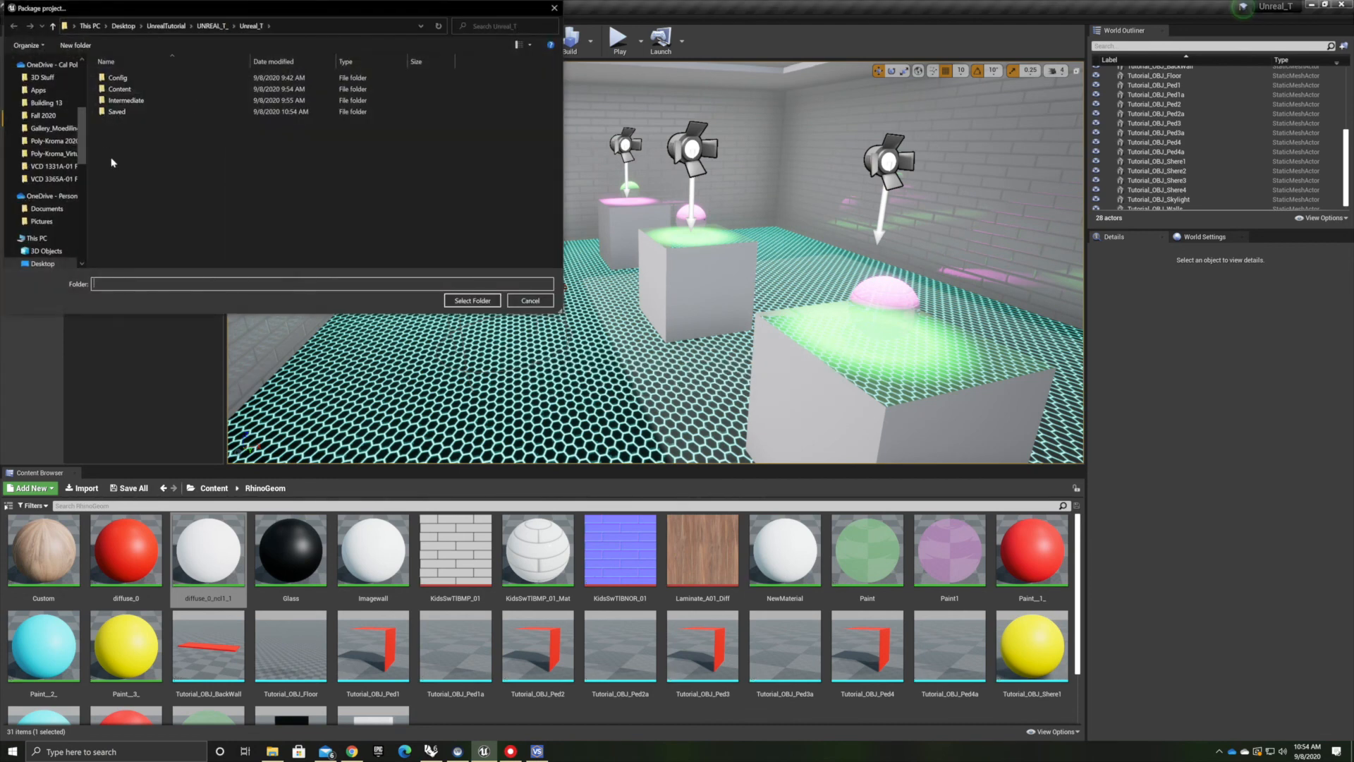
{"action": "left_click", "coordinate": [166, 26]}
{"action": "right_click", "coordinate": [123, 111]}
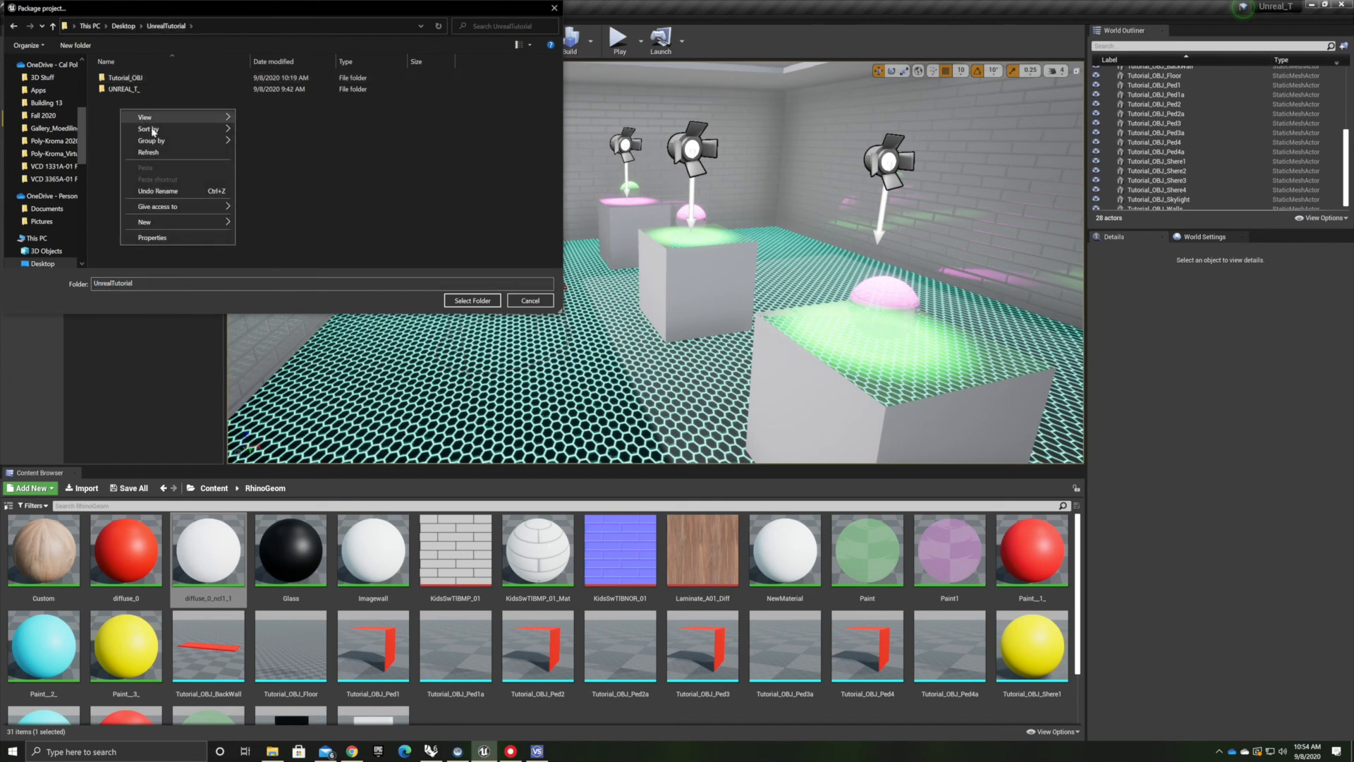
{"action": "mouse_move", "coordinate": [161, 223]}
{"action": "left_click", "coordinate": [258, 224]}
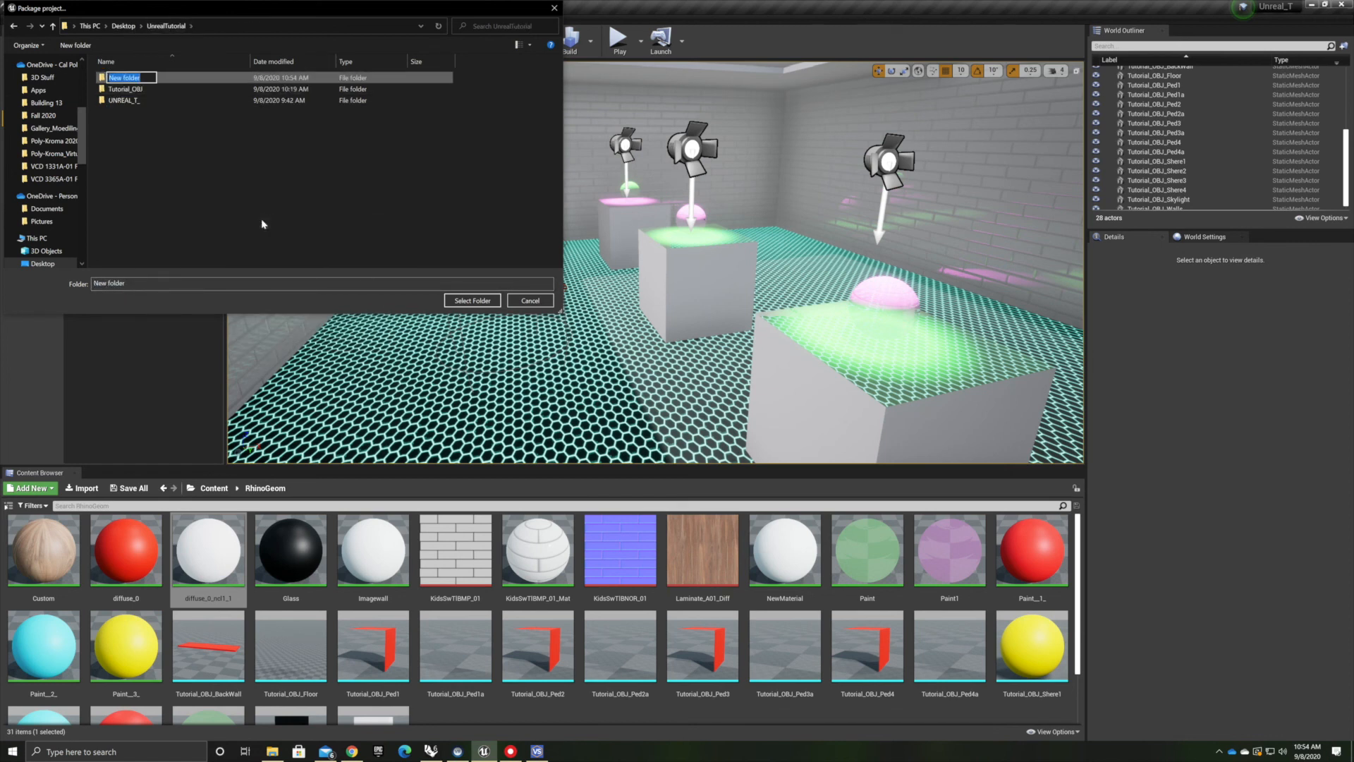
{"action": "type", "text": "UNrealGameTEst"}
{"action": "key", "text": "Return"}
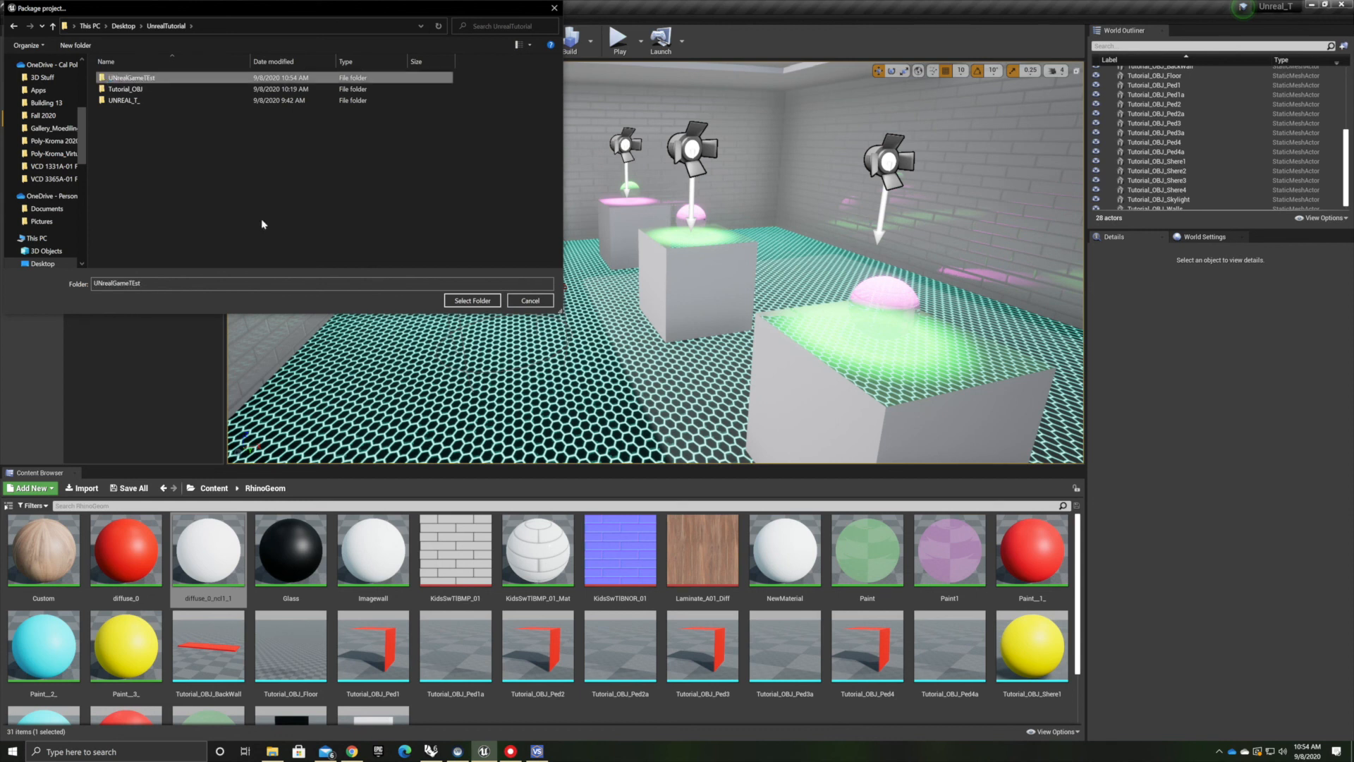
{"action": "left_click", "coordinate": [473, 301]}
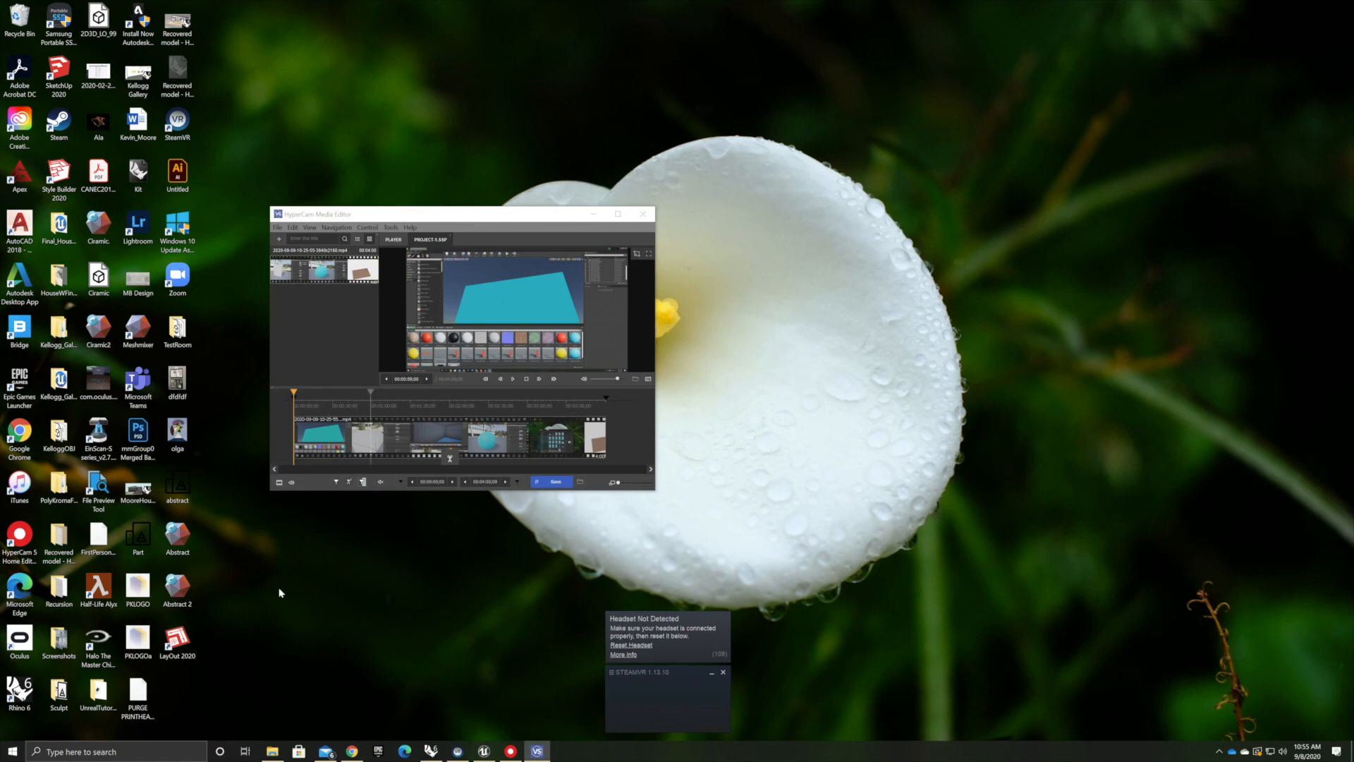
In File Explorer, open UnrealTutorial > UNrealGameTEst > WindowsNoEditor and launch the packaged game executable
{"action": "left_click", "coordinate": [272, 751]}
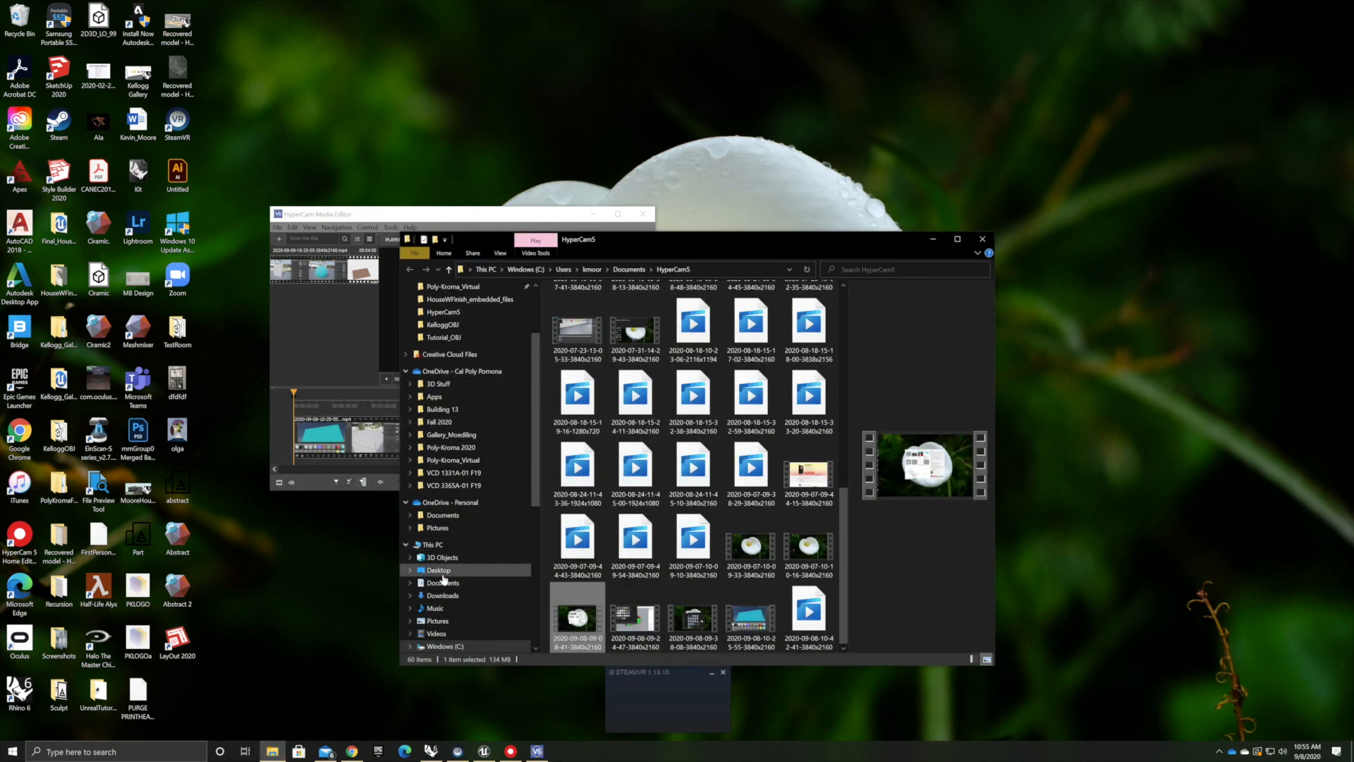
{"action": "left_click", "coordinate": [437, 570]}
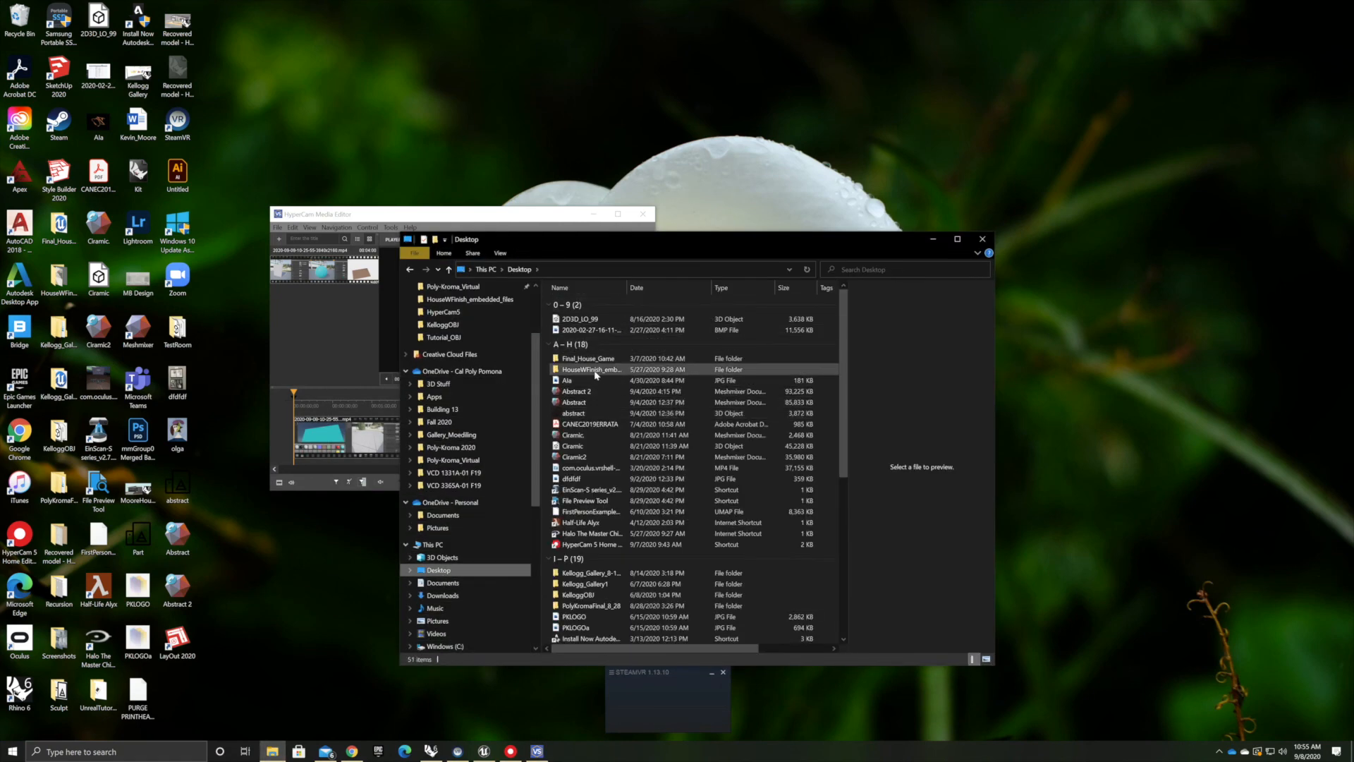
{"action": "scroll", "coordinate": [579, 556], "scroll_direction": "down", "scroll_amount": 3}
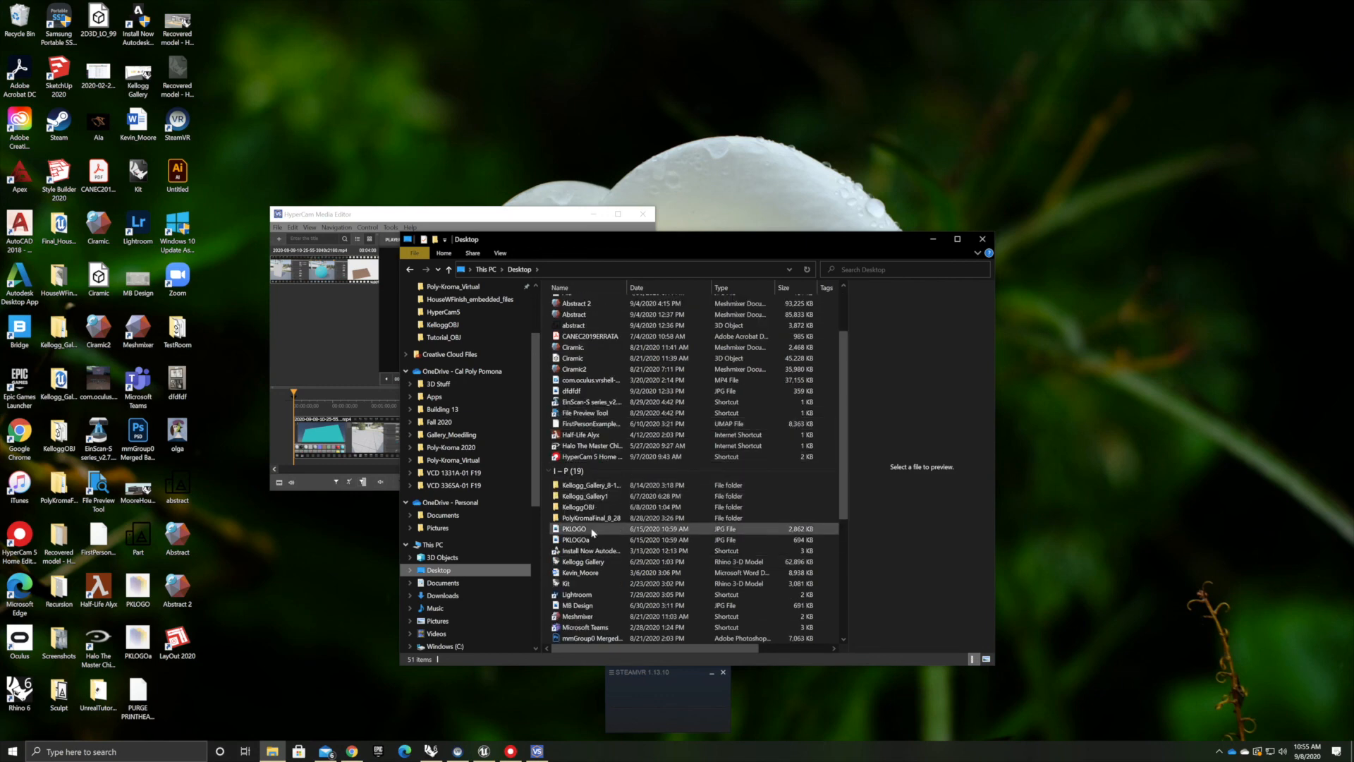
{"action": "scroll", "coordinate": [585, 564], "scroll_direction": "down", "scroll_amount": 6}
{"action": "double_click", "coordinate": [592, 573]}
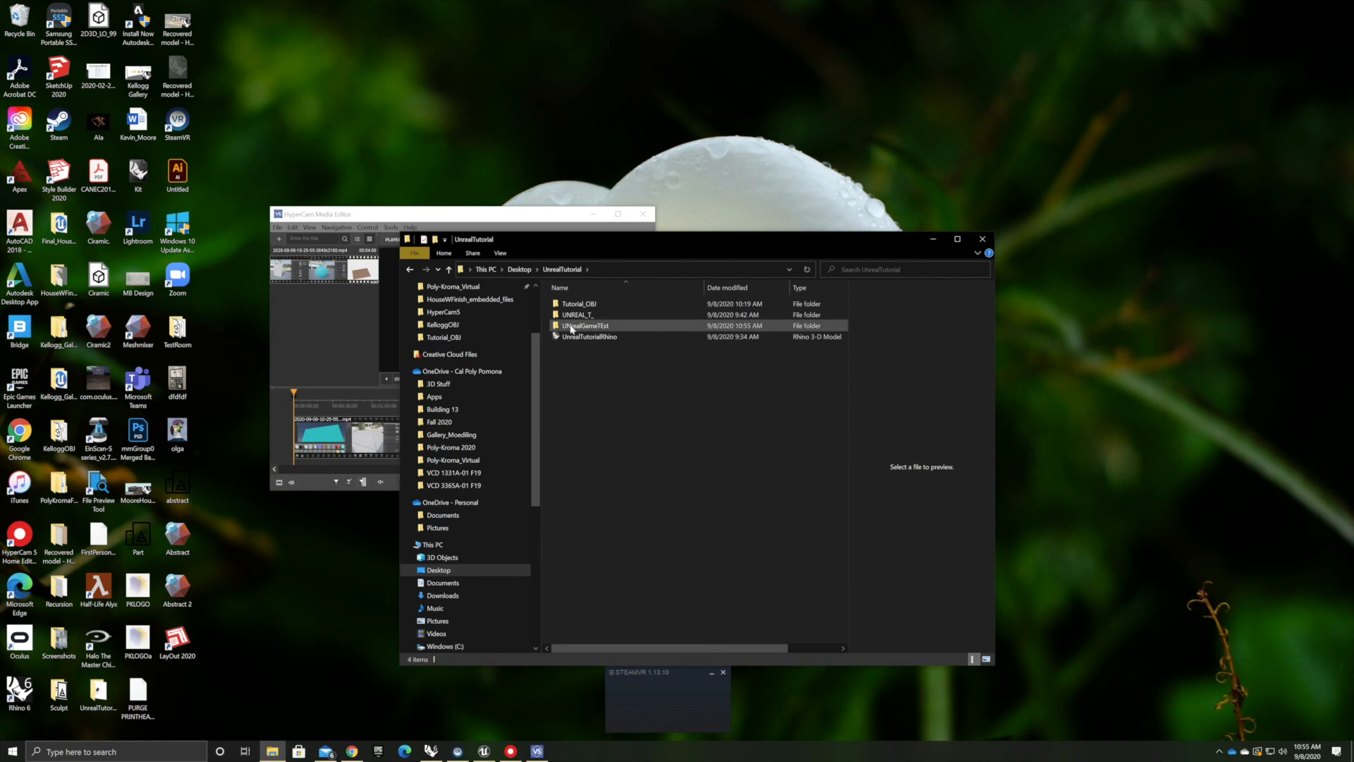
{"action": "double_click", "coordinate": [577, 326]}
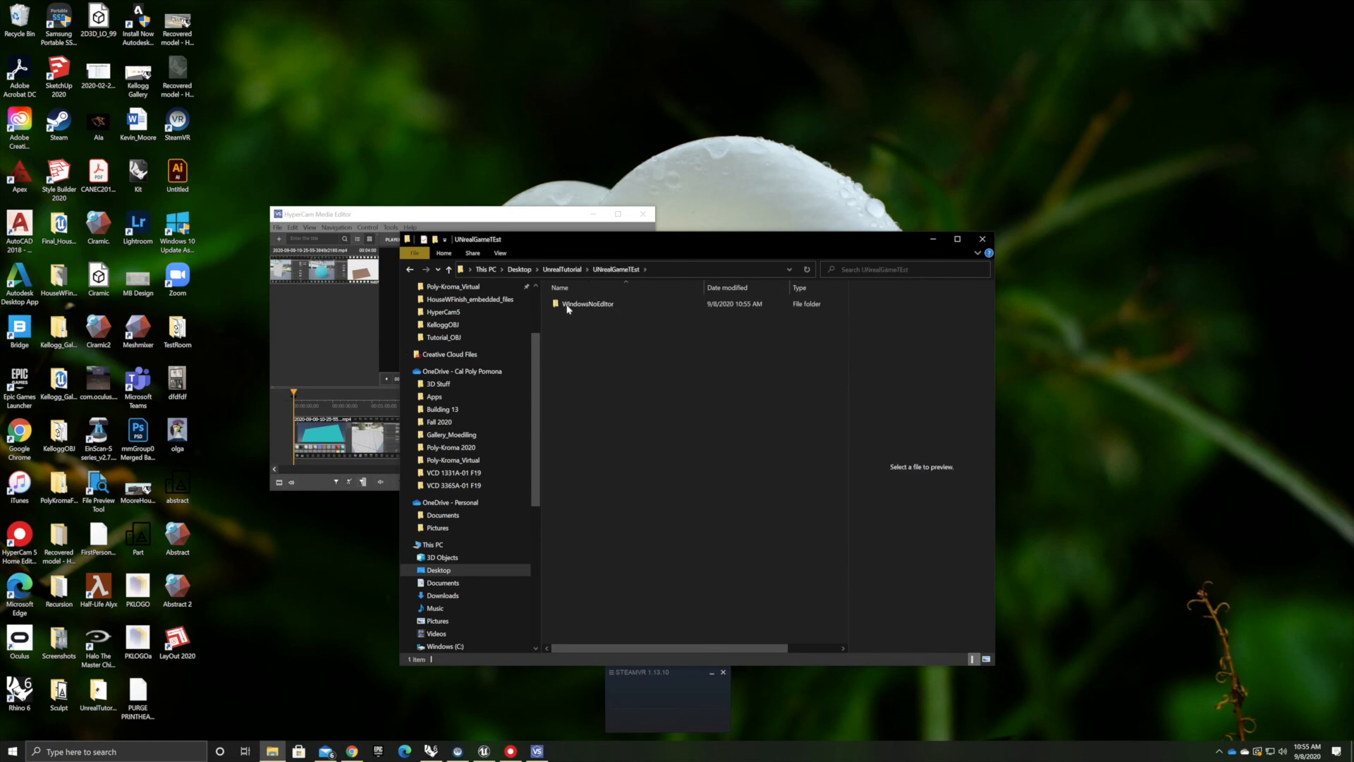
{"action": "double_click", "coordinate": [579, 306]}
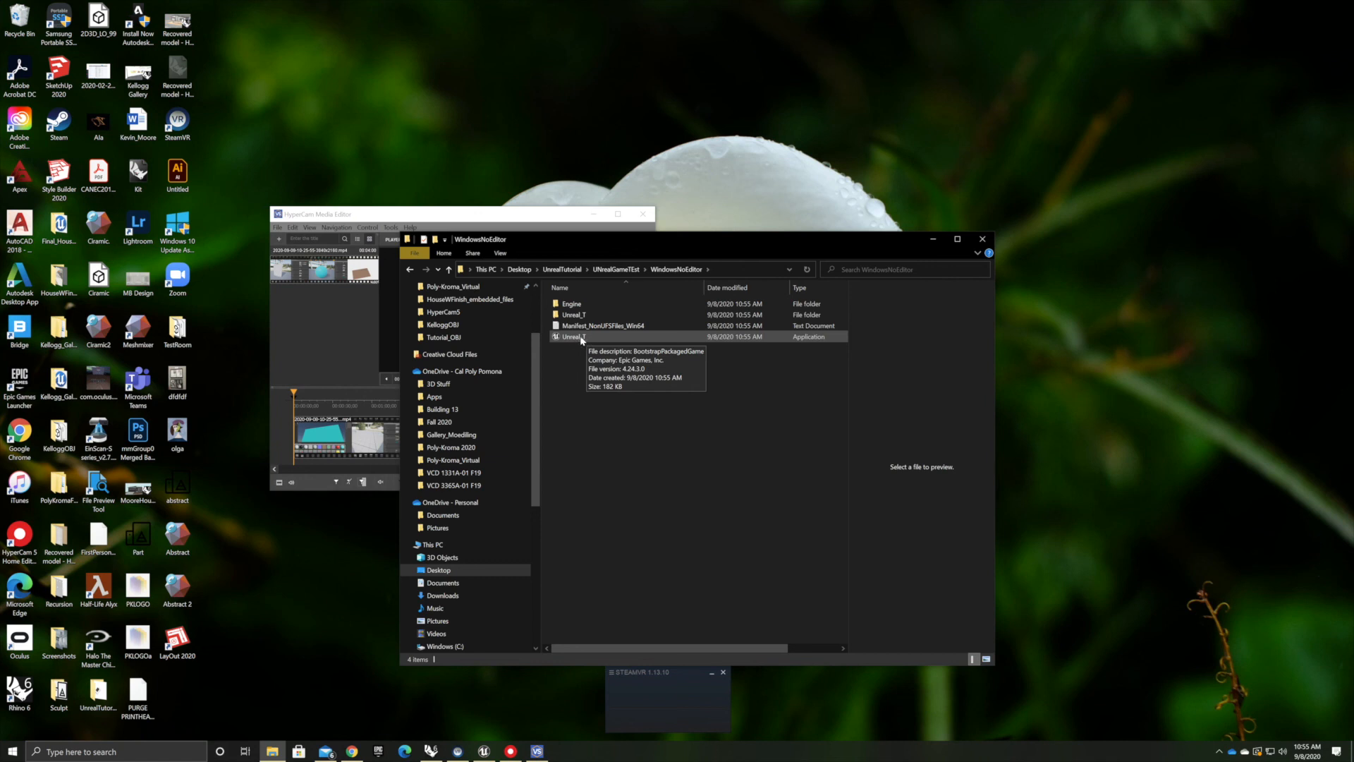
{"action": "left_click", "coordinate": [582, 341]}
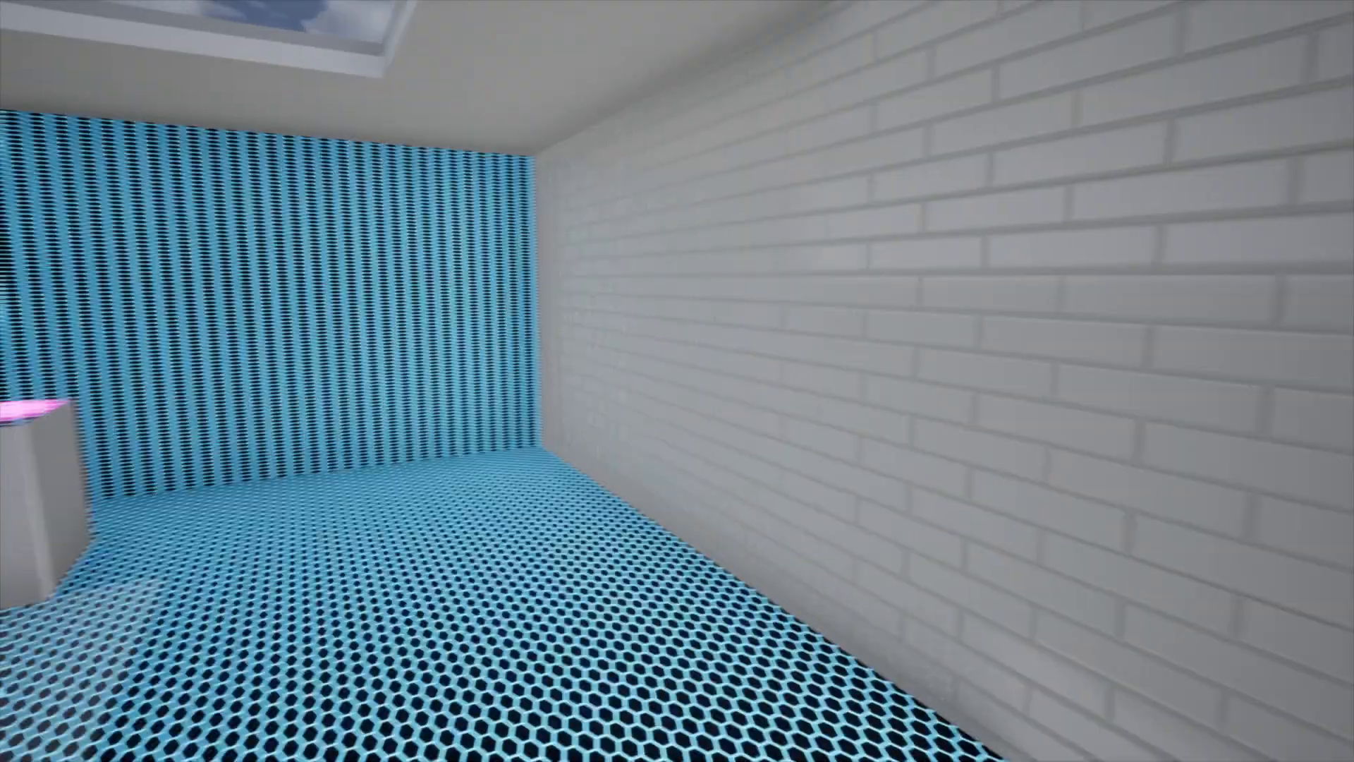
Walk through the packaged game, then close the game window and return to the Unreal editor
{"action": "key", "text": "w"}
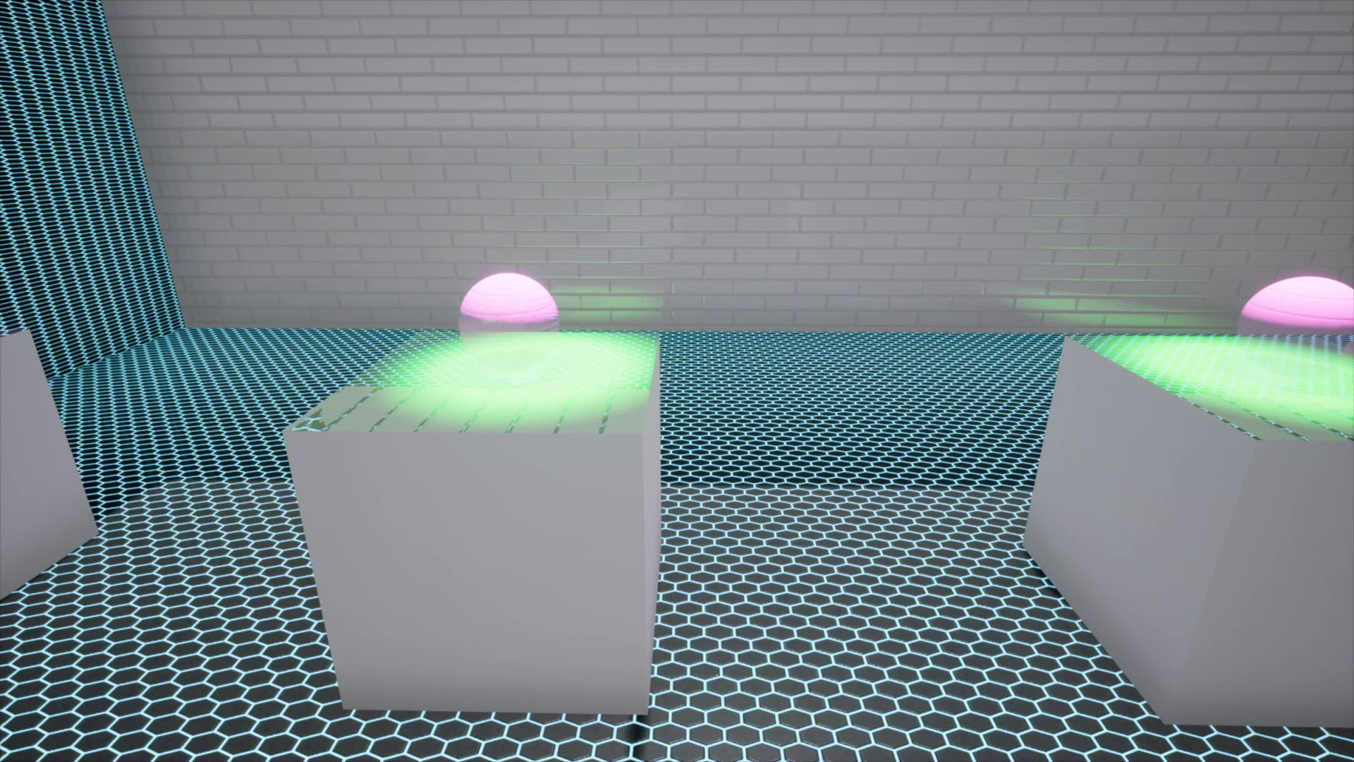
{"action": "key", "text": "super"}
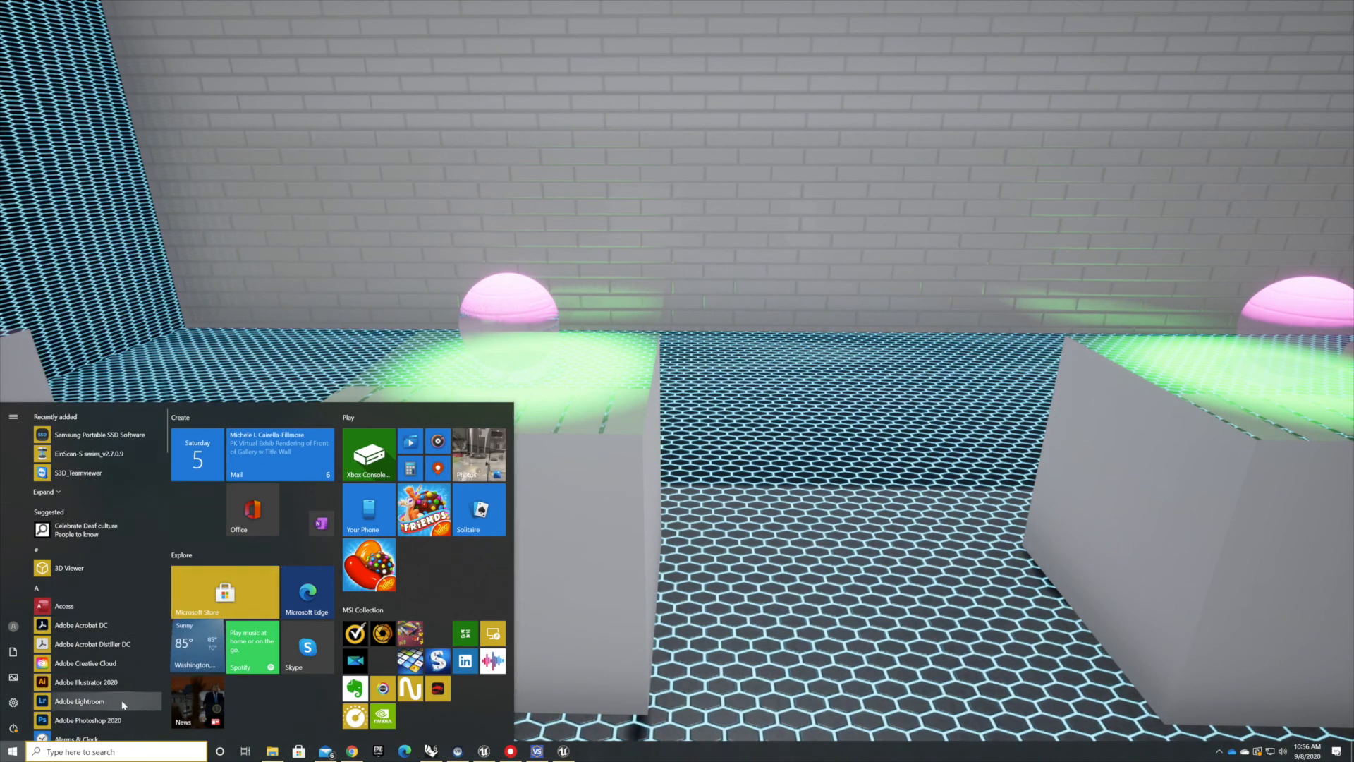
{"action": "right_click", "coordinate": [563, 751]}
{"action": "left_click", "coordinate": [539, 729]}
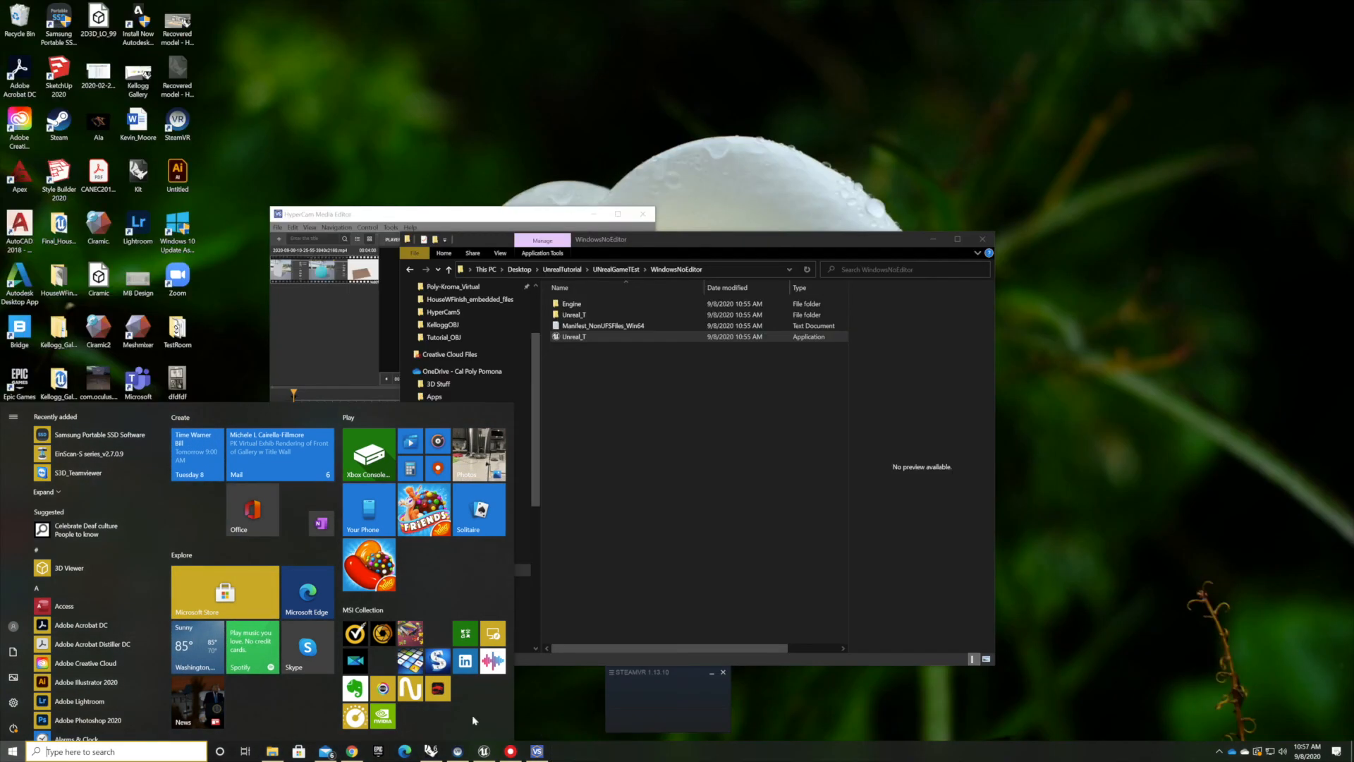
{"action": "left_click", "coordinate": [483, 751]}
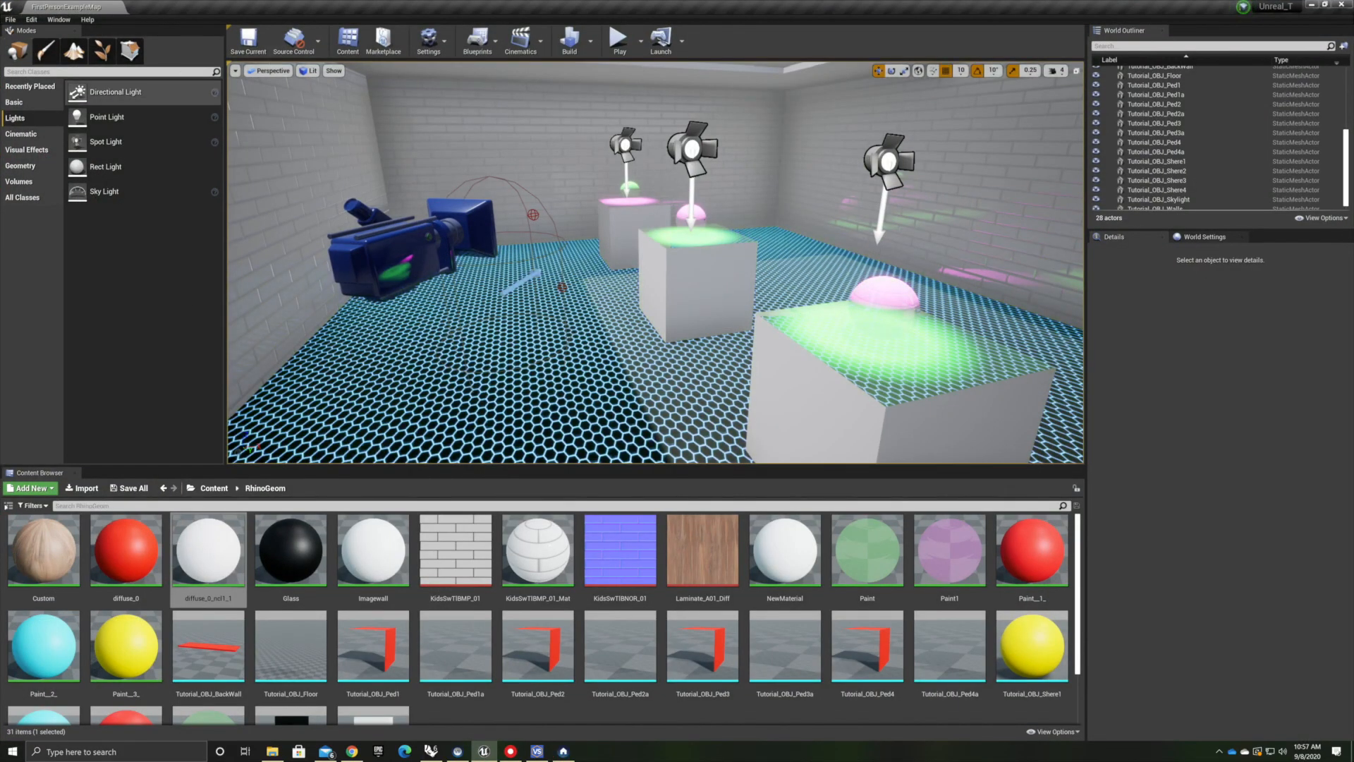
Open the Level Blueprint and add an Escape key event node to the Event Graph
{"action": "left_click", "coordinate": [502, 42]}
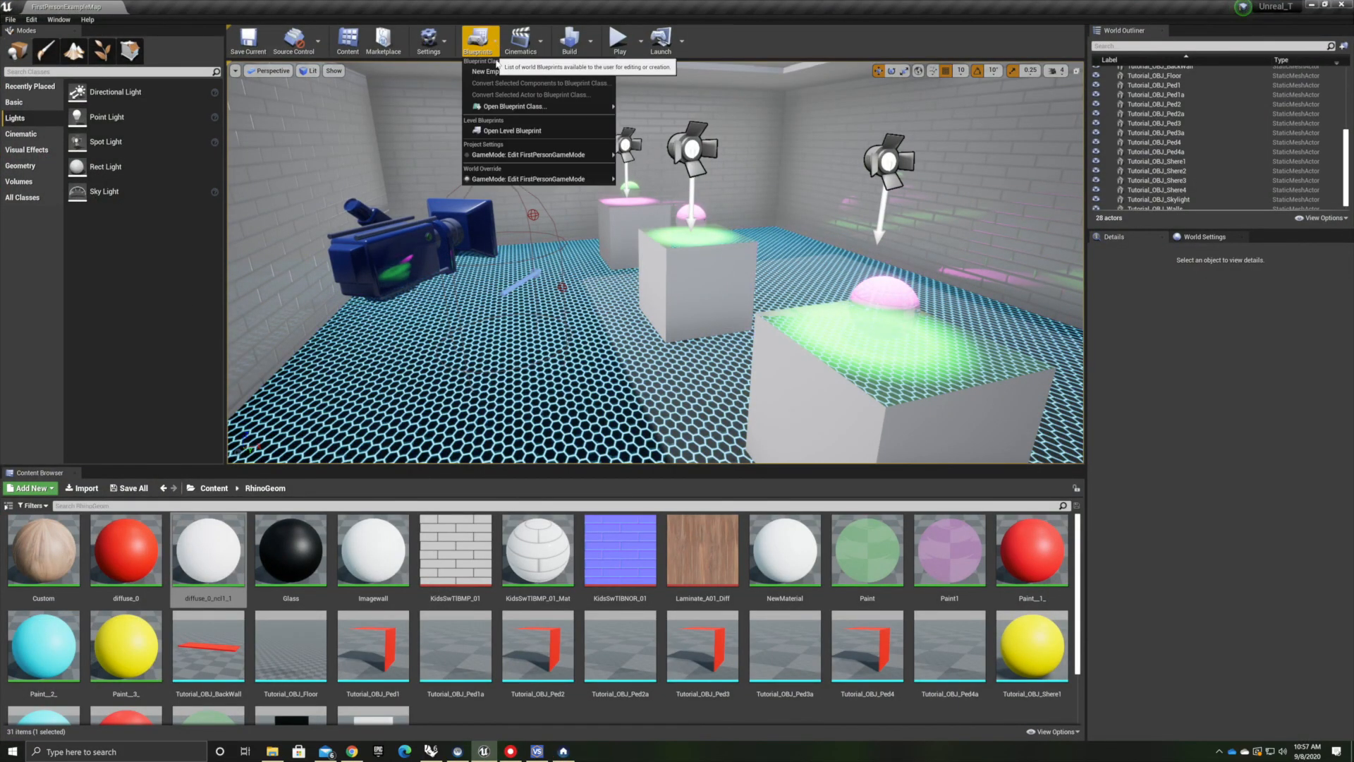
{"action": "left_click", "coordinate": [498, 131]}
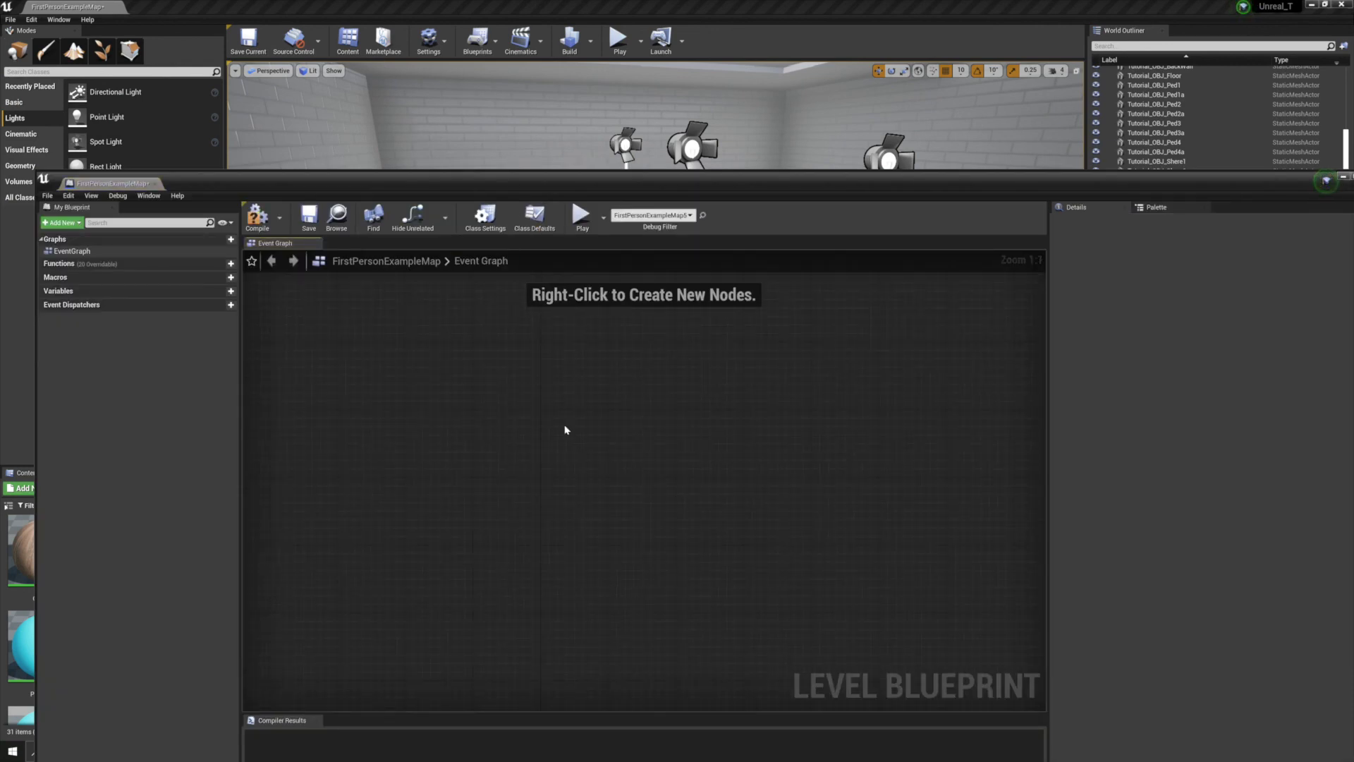
{"action": "right_click", "coordinate": [534, 431]}
{"action": "type", "text": "esc"}
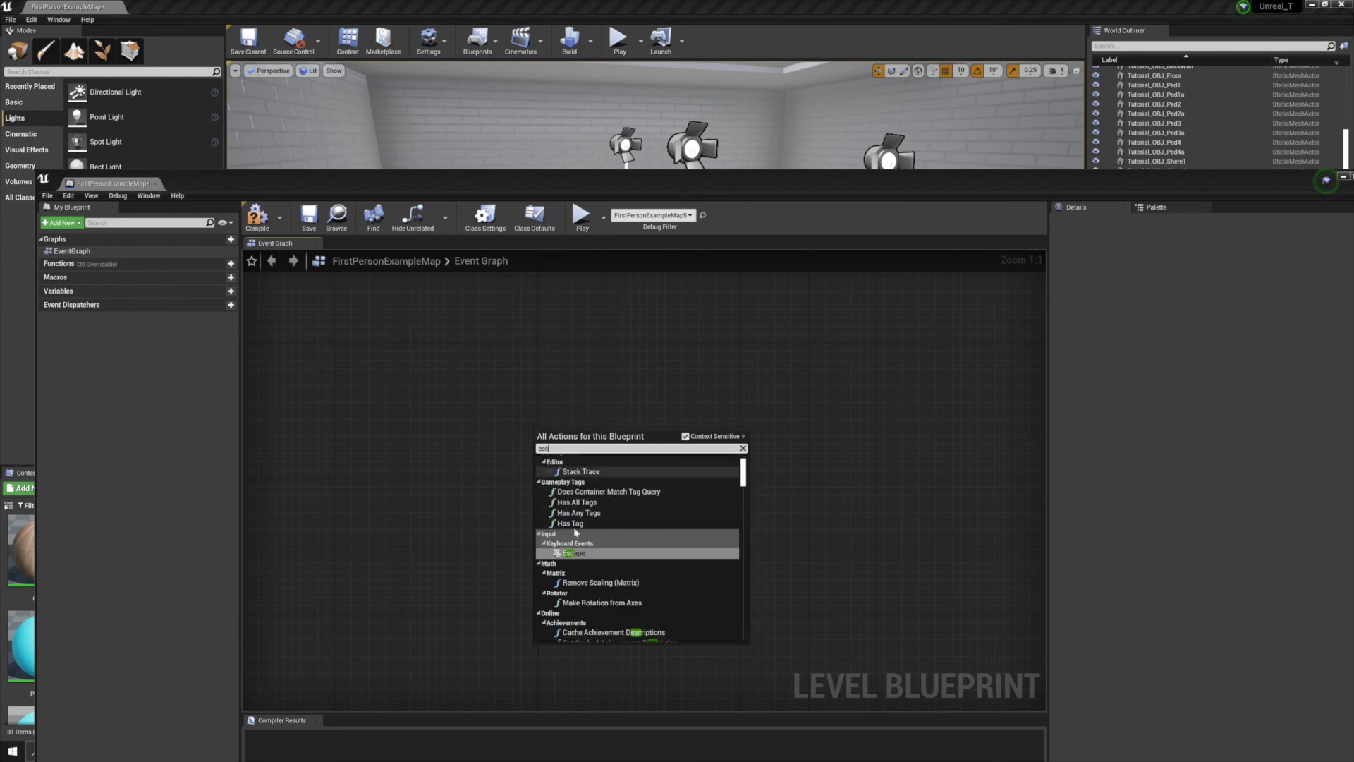
{"action": "left_click", "coordinate": [571, 553]}
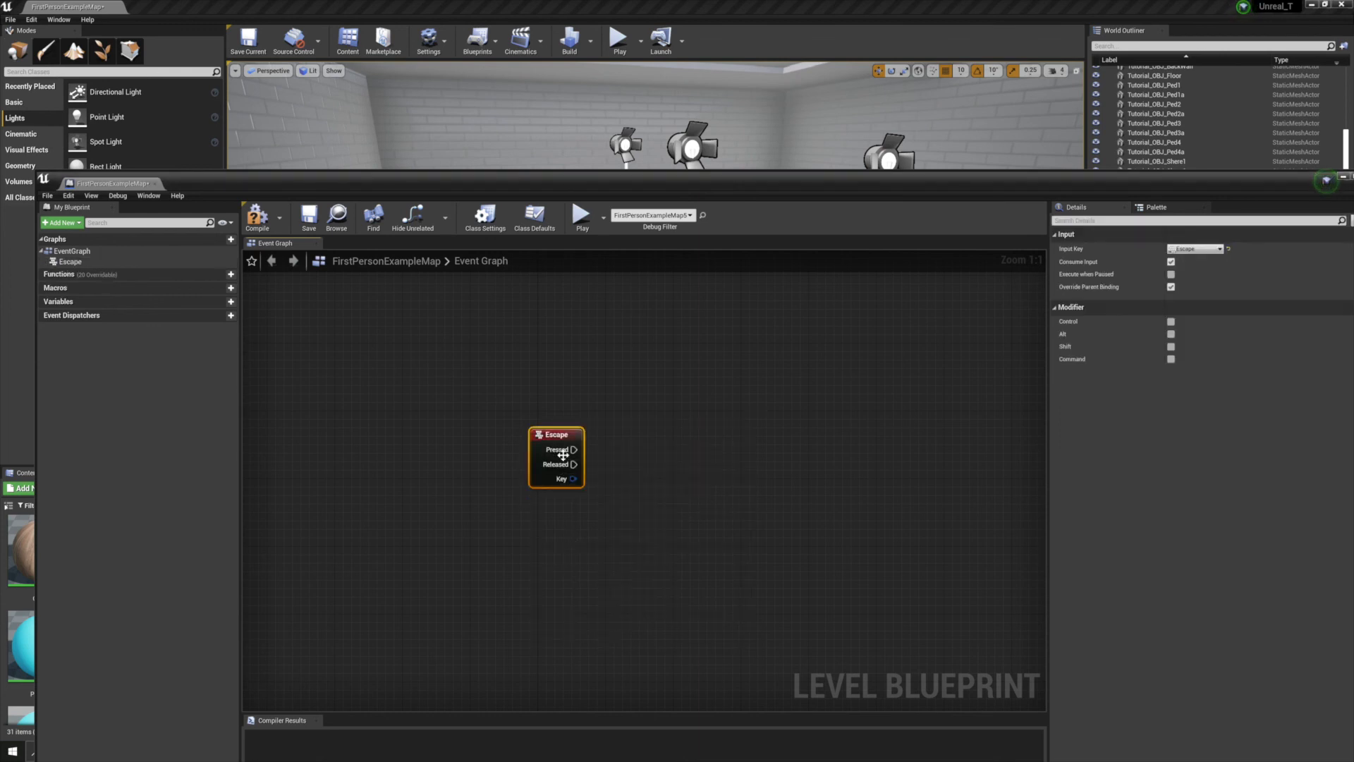
Connect a Quit Game node to the Escape node's Pressed pin, compile the Level Blueprint and close it
{"action": "left_click_drag", "start_coordinate": [573, 449], "coordinate": [661, 390]}
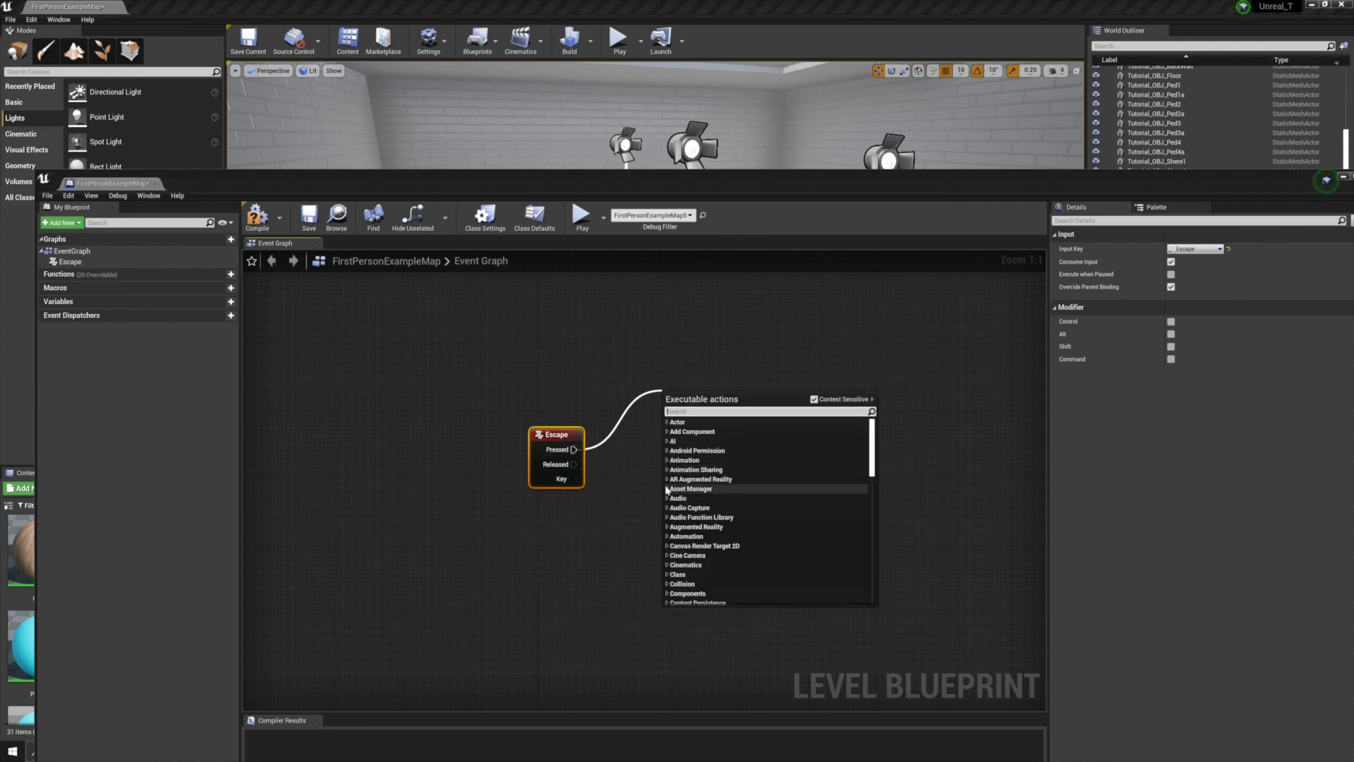
{"action": "type", "text": "quit"}
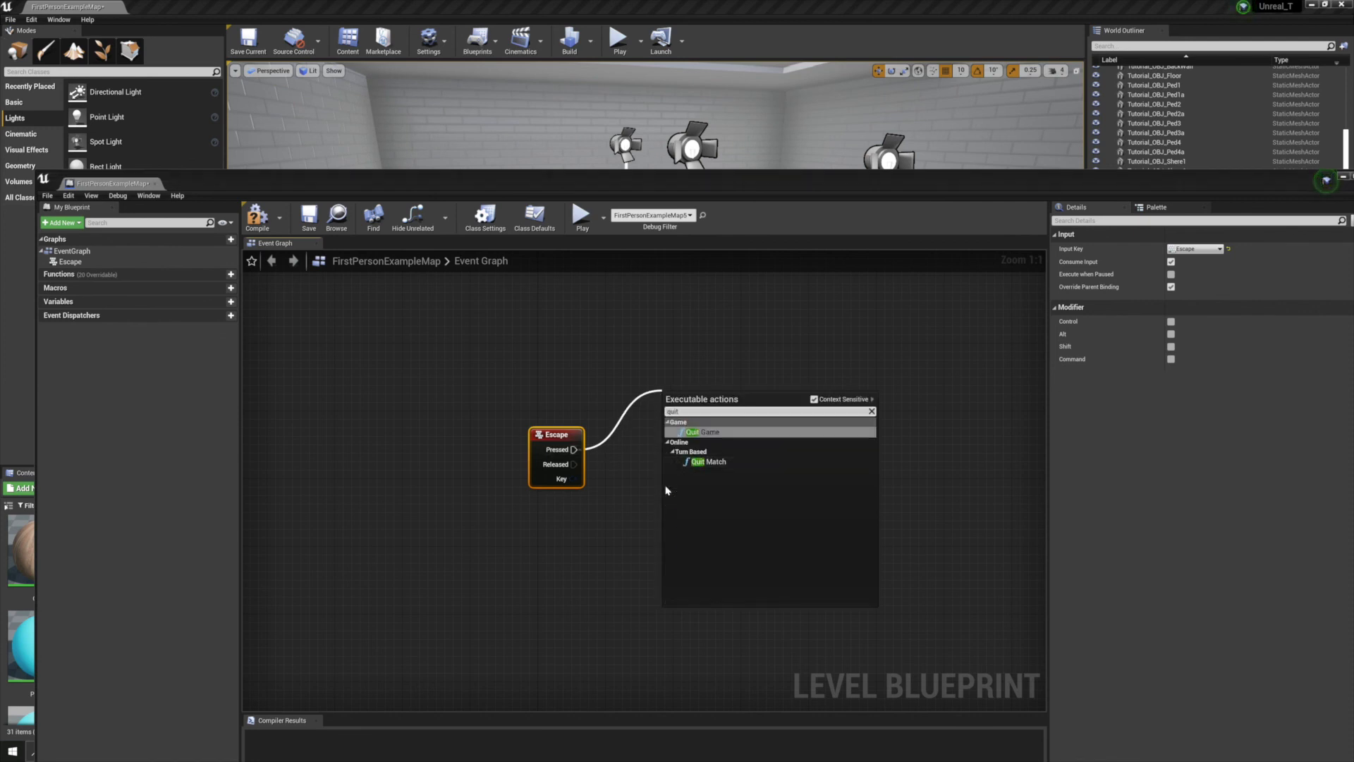
{"action": "left_click", "coordinate": [706, 432]}
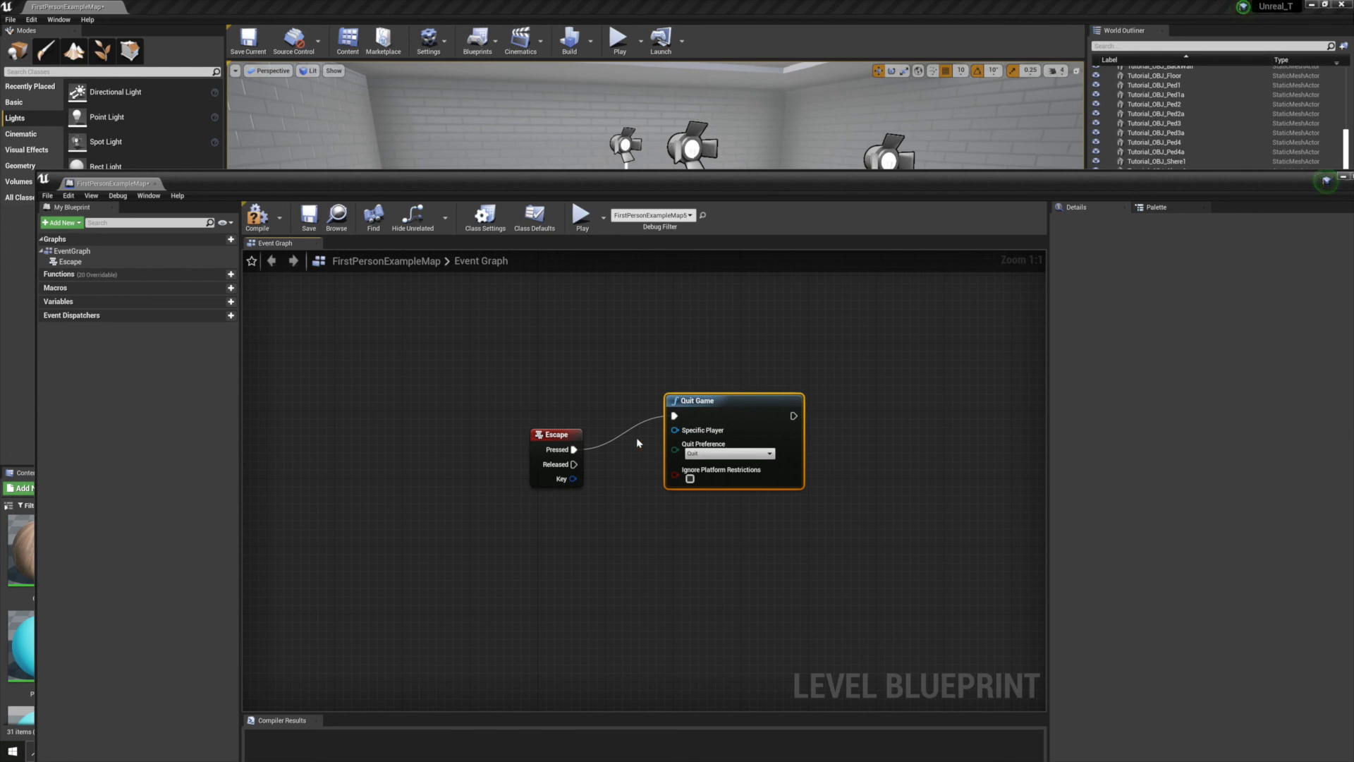
{"action": "left_click", "coordinate": [257, 215]}
{"action": "left_click_drag", "start_coordinate": [1191, 181], "coordinate": [973, 164]}
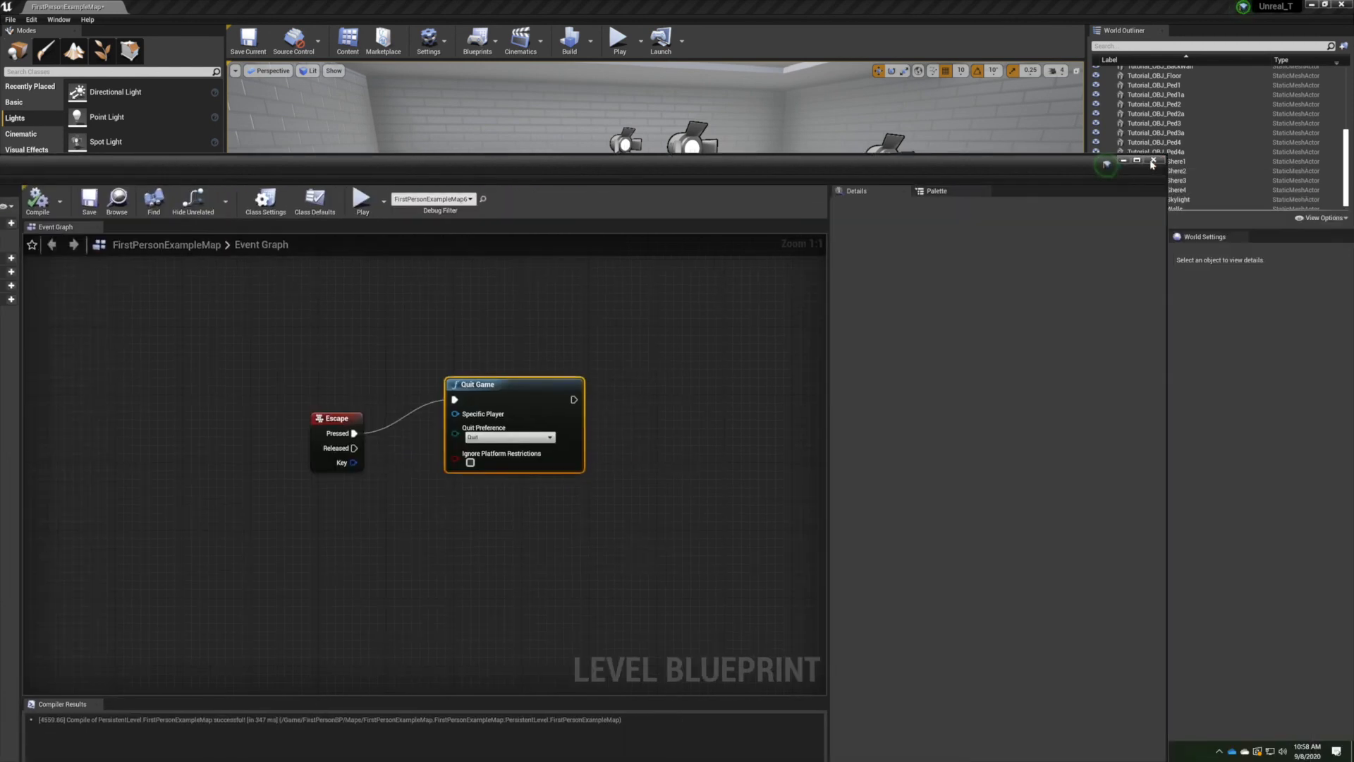
{"action": "left_click", "coordinate": [1154, 162]}
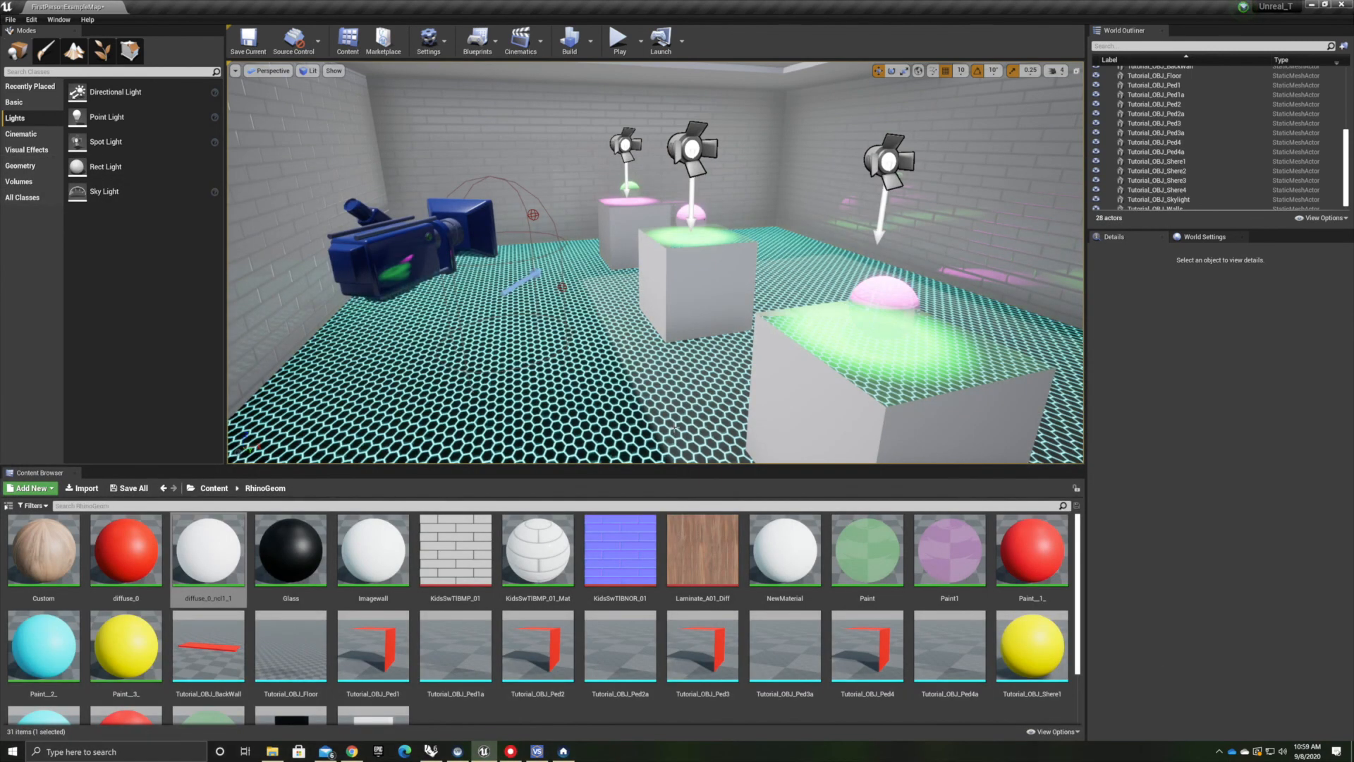